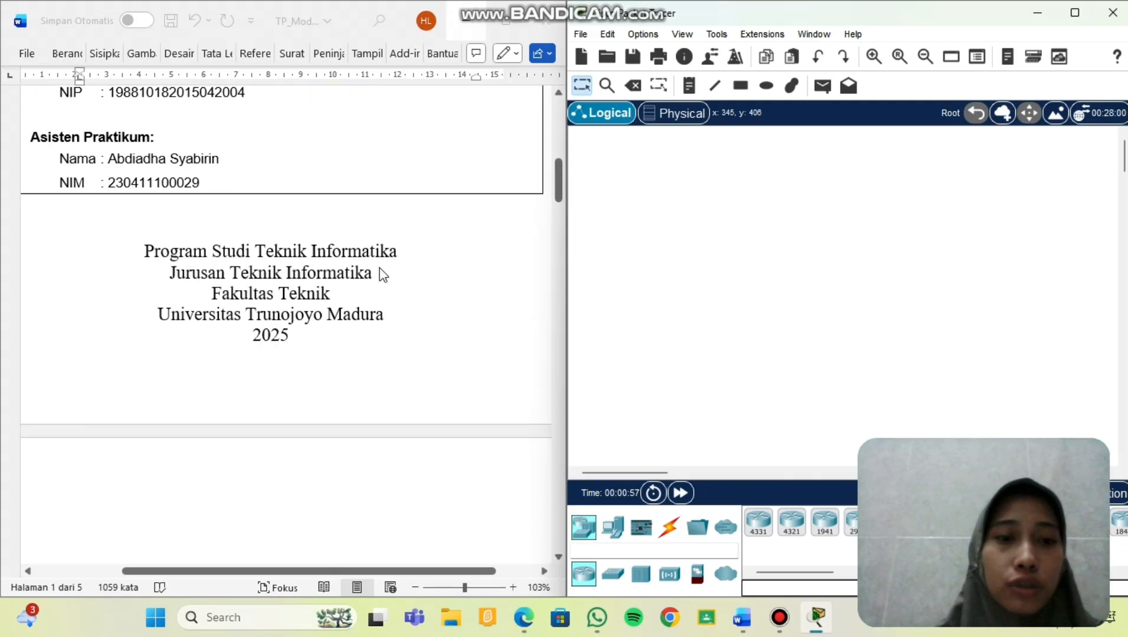
Scroll the Word worksheet past the topology and Skenario to Kebutuhan Perangkat and Latihan 1.
{"action": "scroll", "coordinate": [382, 275], "scroll_direction": "down", "scroll_amount": 6}
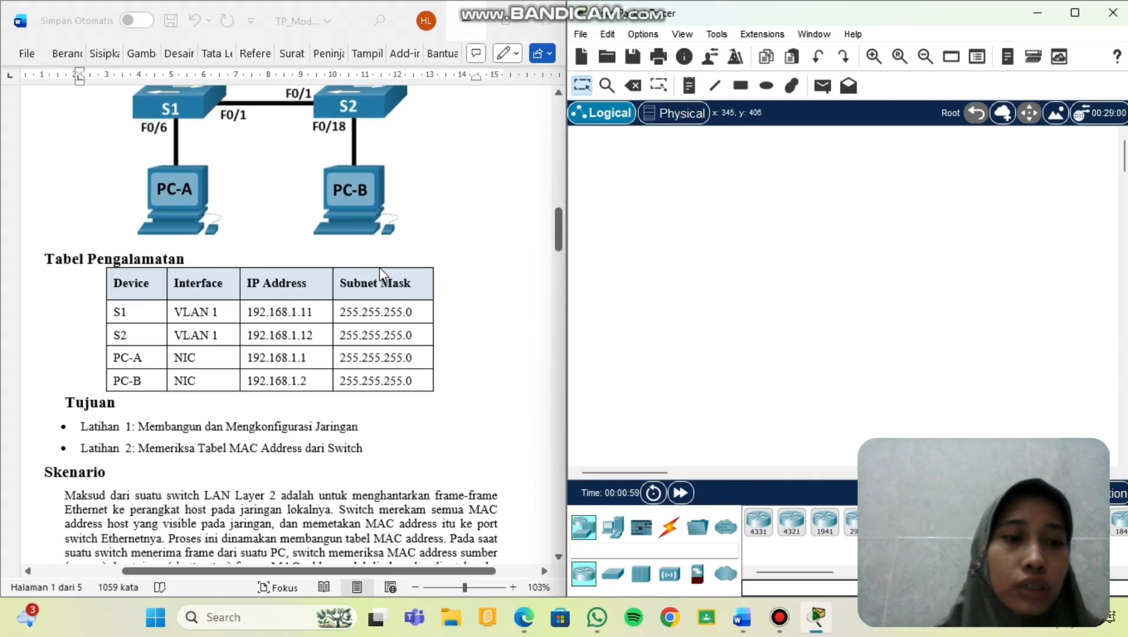
{"action": "scroll", "coordinate": [380, 269], "scroll_direction": "down", "scroll_amount": 15}
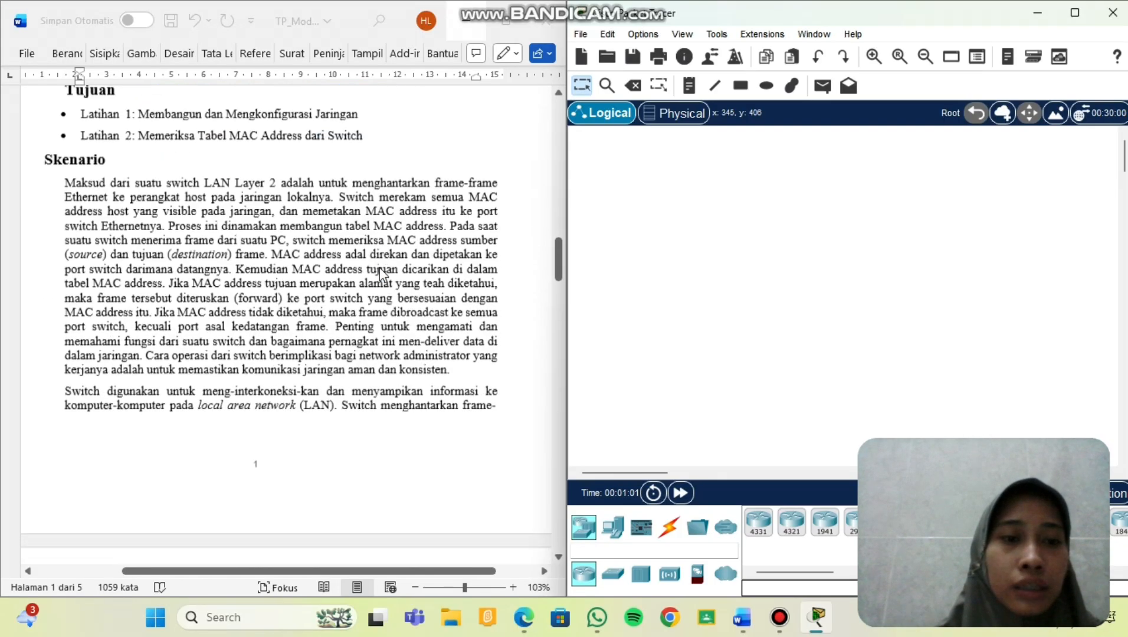
{"action": "scroll", "coordinate": [380, 272], "scroll_direction": "down", "scroll_amount": 2}
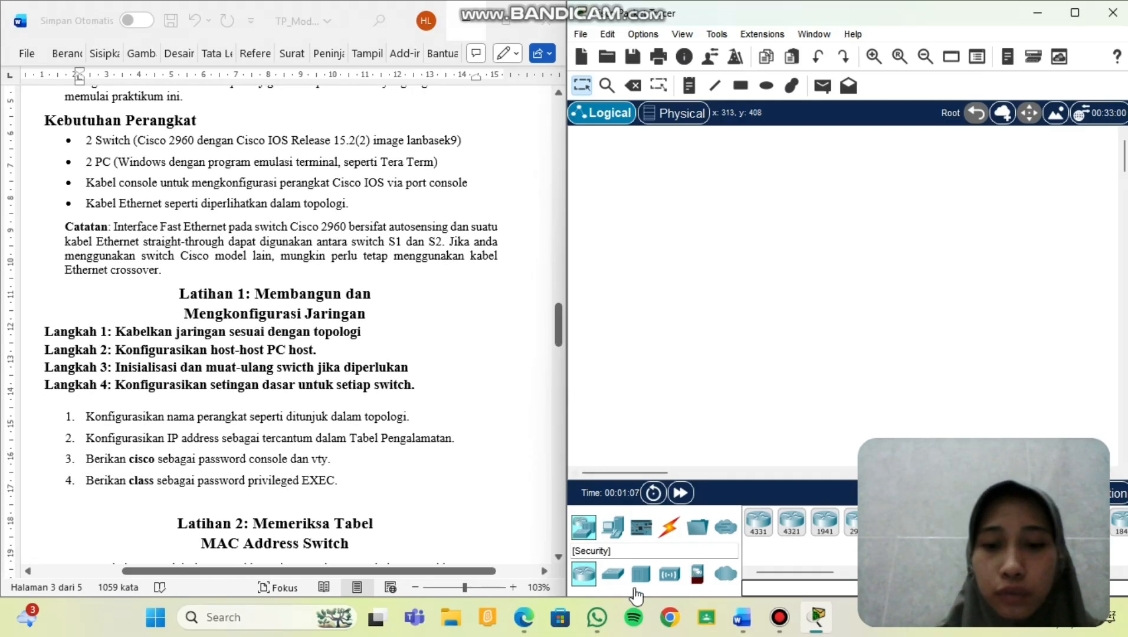
Place two 2960 switches side by side along the top of the canvas.
{"action": "left_click", "coordinate": [613, 573]}
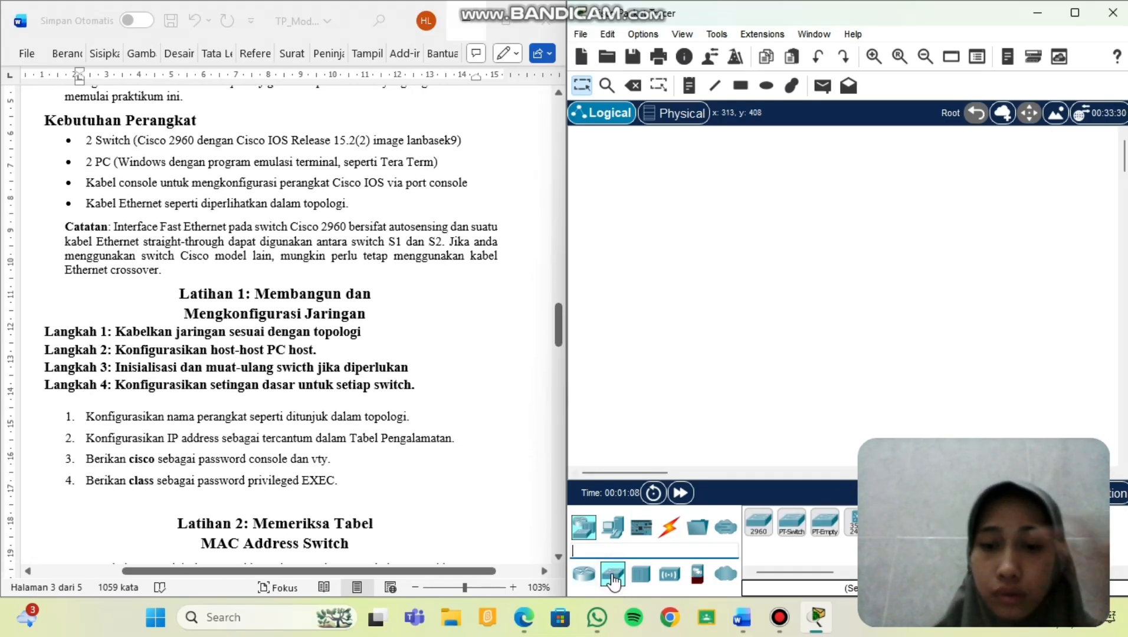
{"action": "left_click", "coordinate": [758, 523]}
{"action": "left_click", "coordinate": [669, 187]}
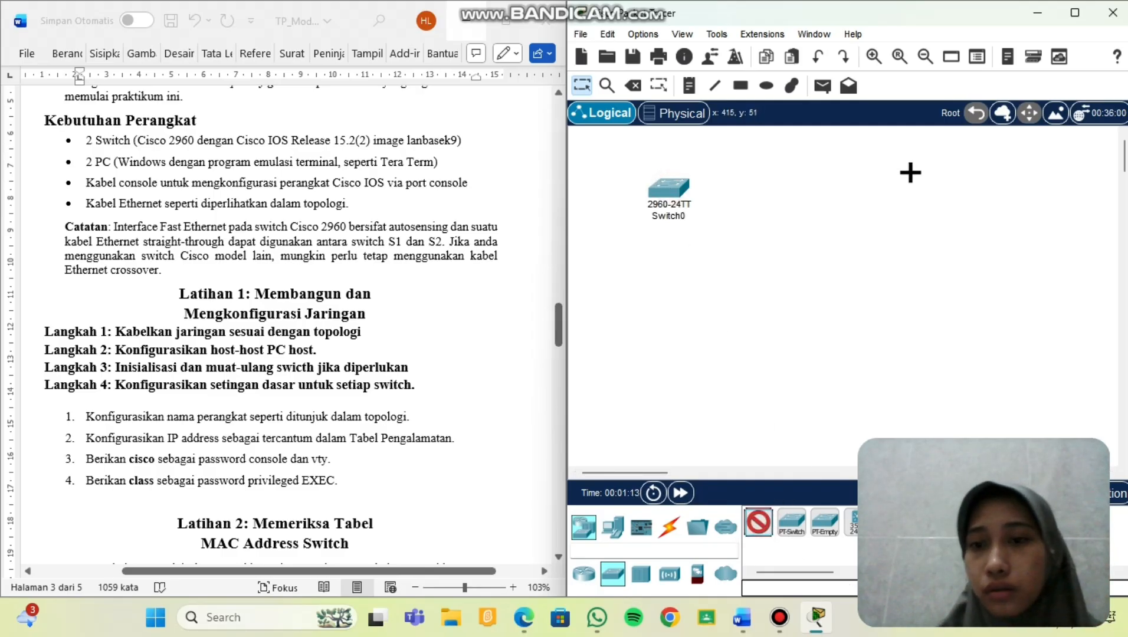
{"action": "left_click", "coordinate": [913, 185]}
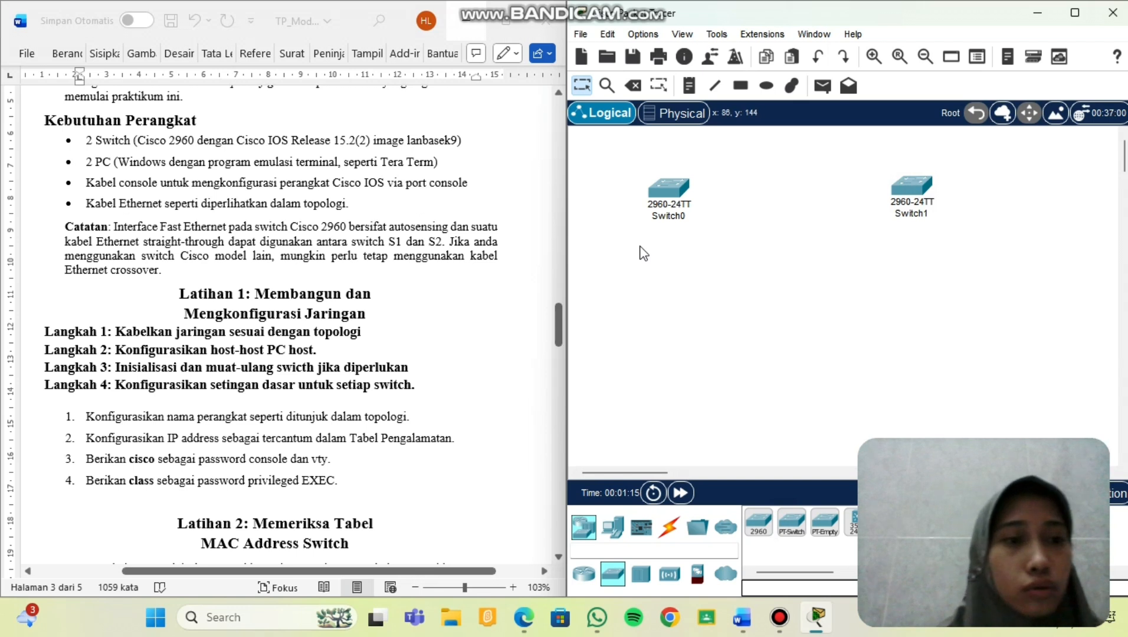
Place two generic PCs, one below each switch.
{"action": "left_click", "coordinate": [613, 527]}
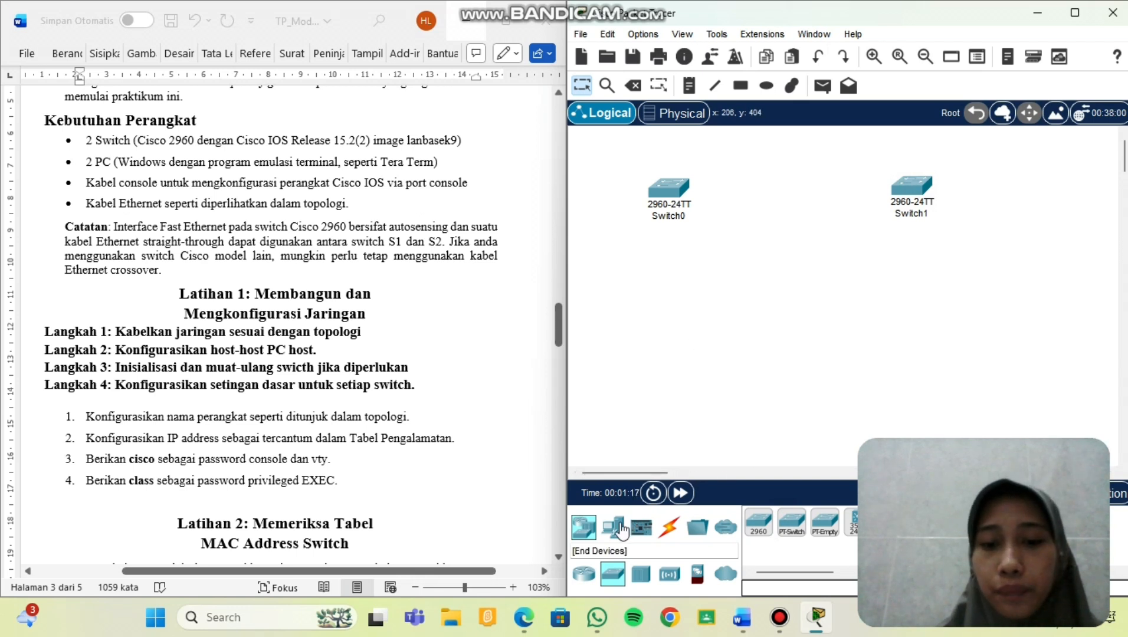
{"action": "left_click", "coordinate": [759, 527]}
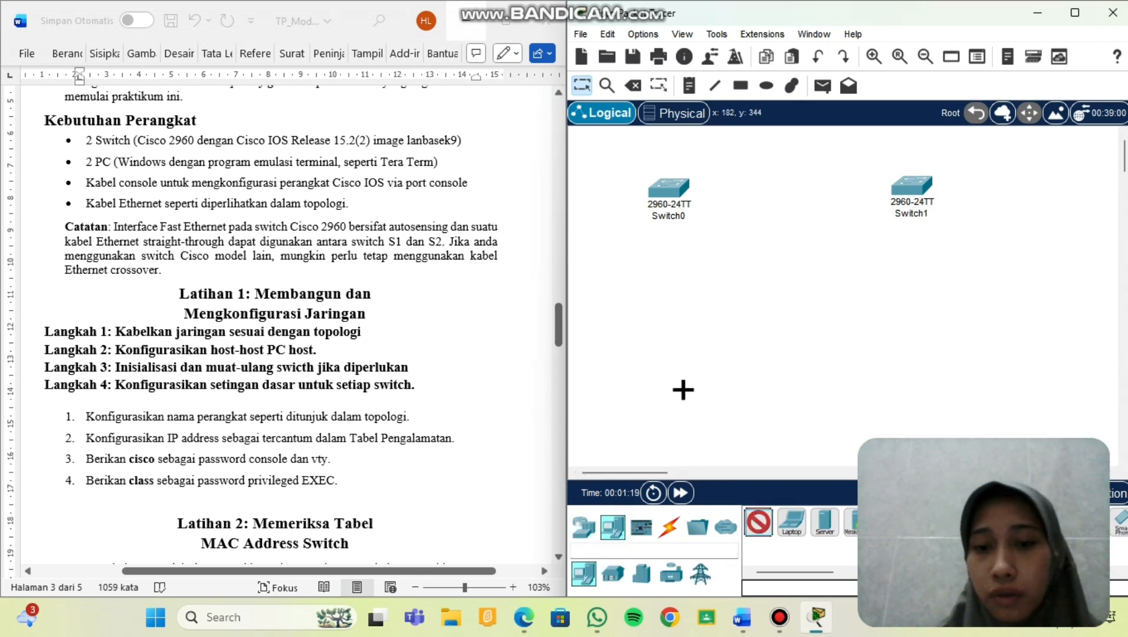
{"action": "left_click", "coordinate": [672, 382]}
{"action": "left_click", "coordinate": [759, 526]}
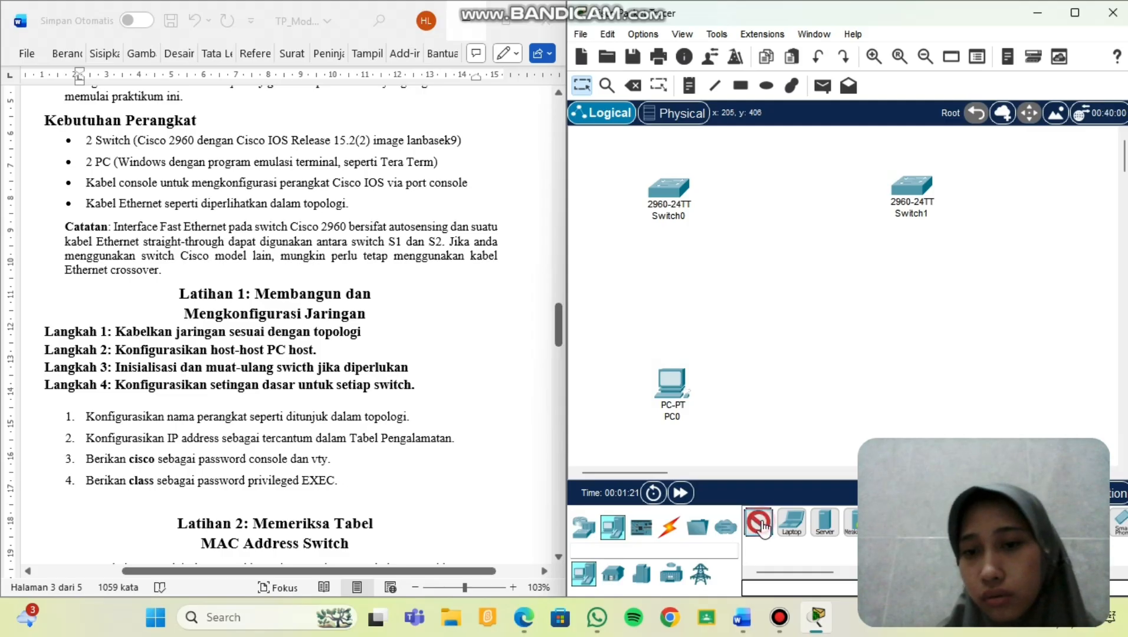
{"action": "left_click", "coordinate": [937, 393]}
{"action": "left_click_drag", "start_coordinate": [937, 396], "coordinate": [933, 379]}
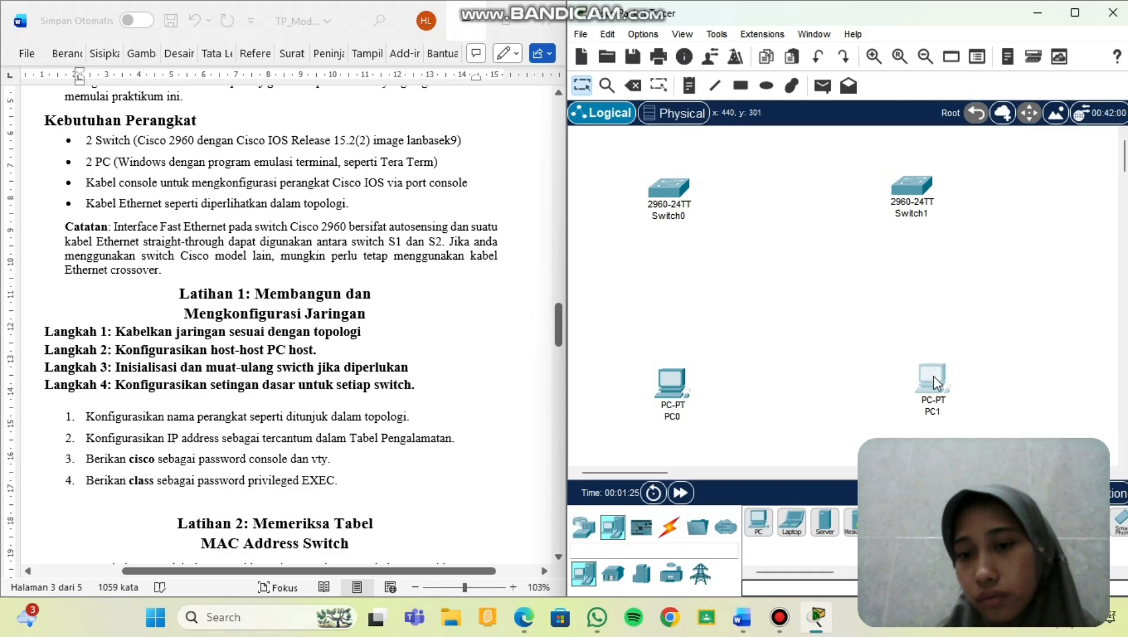
{"action": "left_click", "coordinate": [669, 217]}
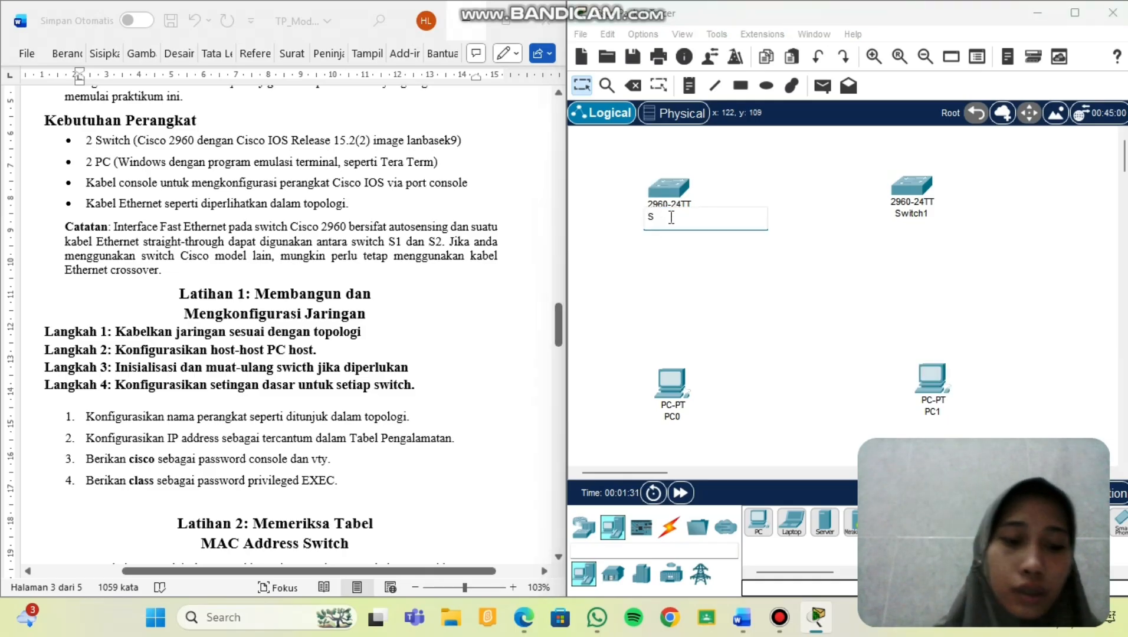
Relabel Switch0 as S1, Switch1 as S2, PC0 as PC-A and PC1 as PC-B.
{"action": "left_click", "coordinate": [912, 212]}
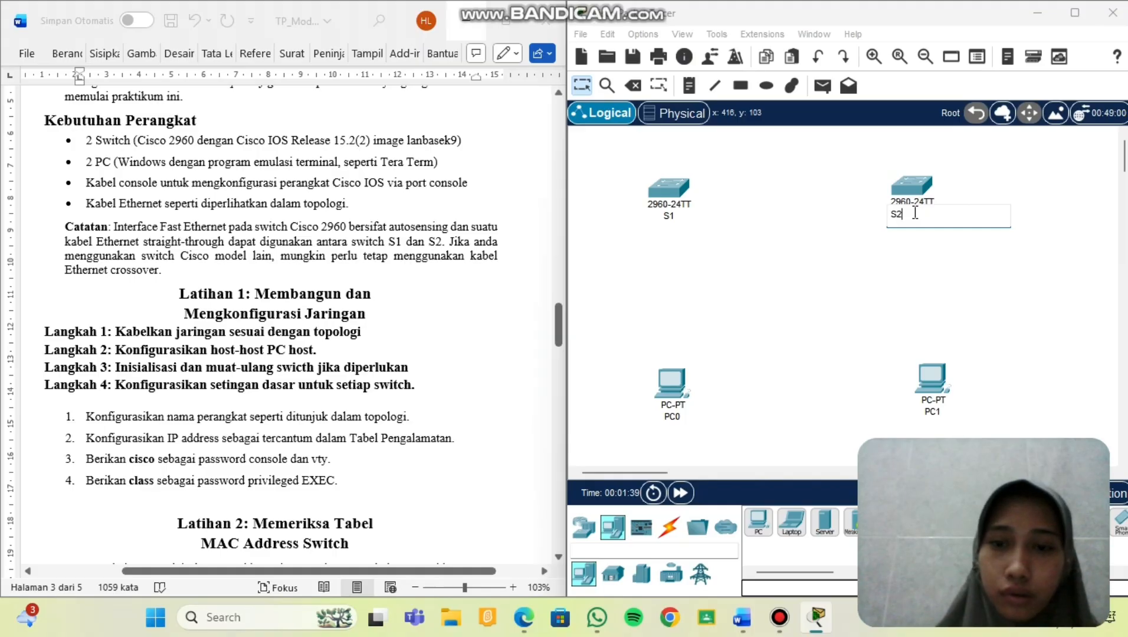
{"action": "left_click", "coordinate": [678, 417]}
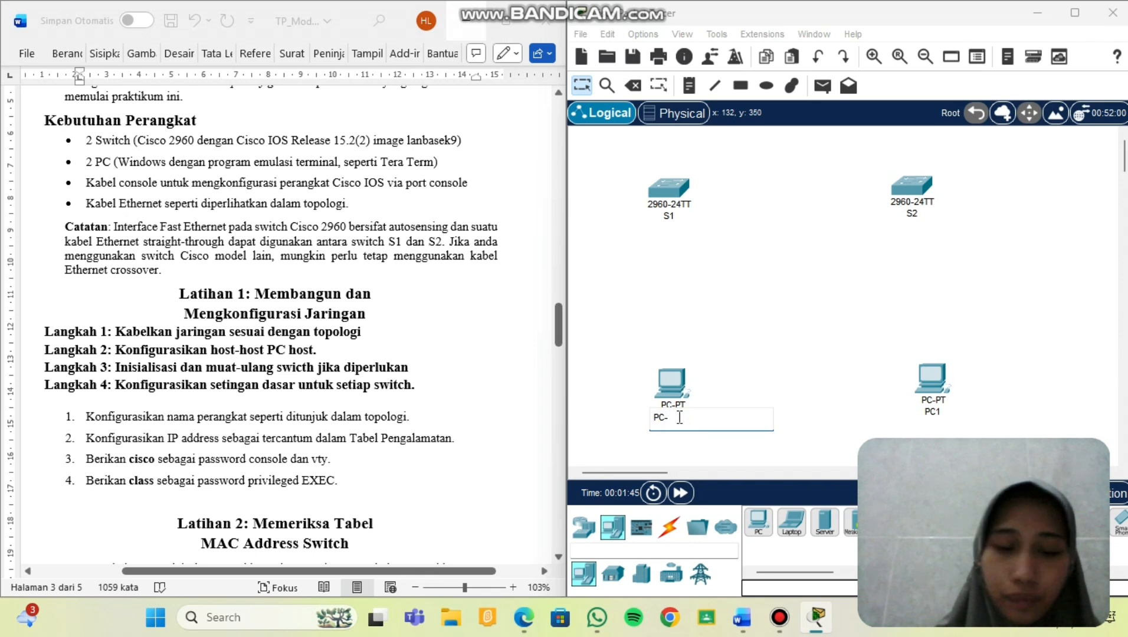
{"action": "type", "text": "PC-A"}
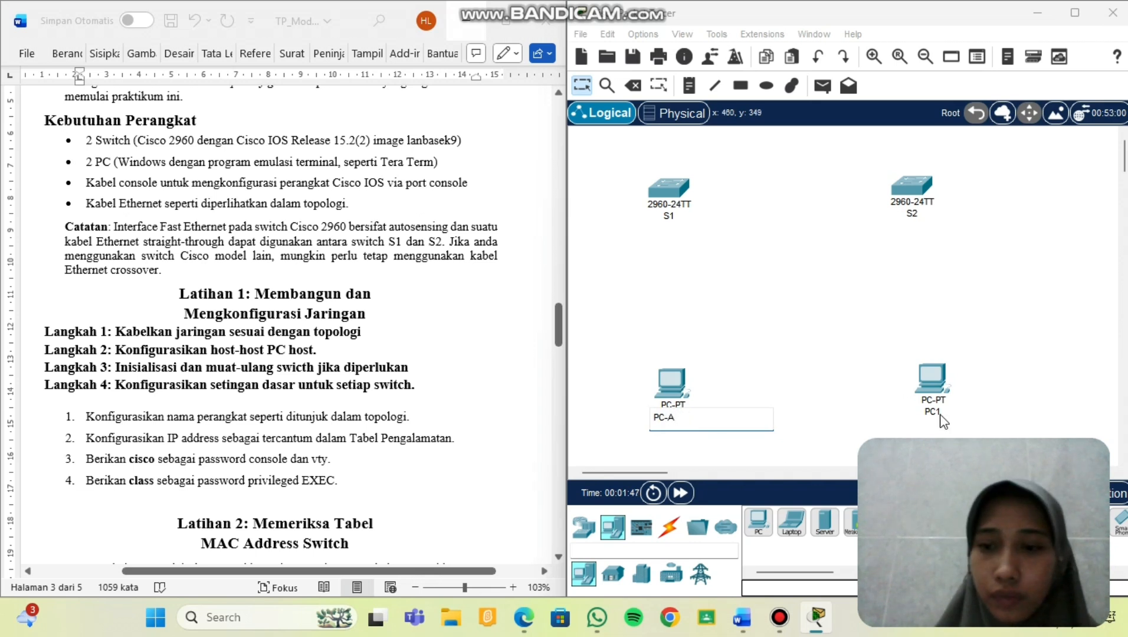
{"action": "left_click", "coordinate": [938, 412]}
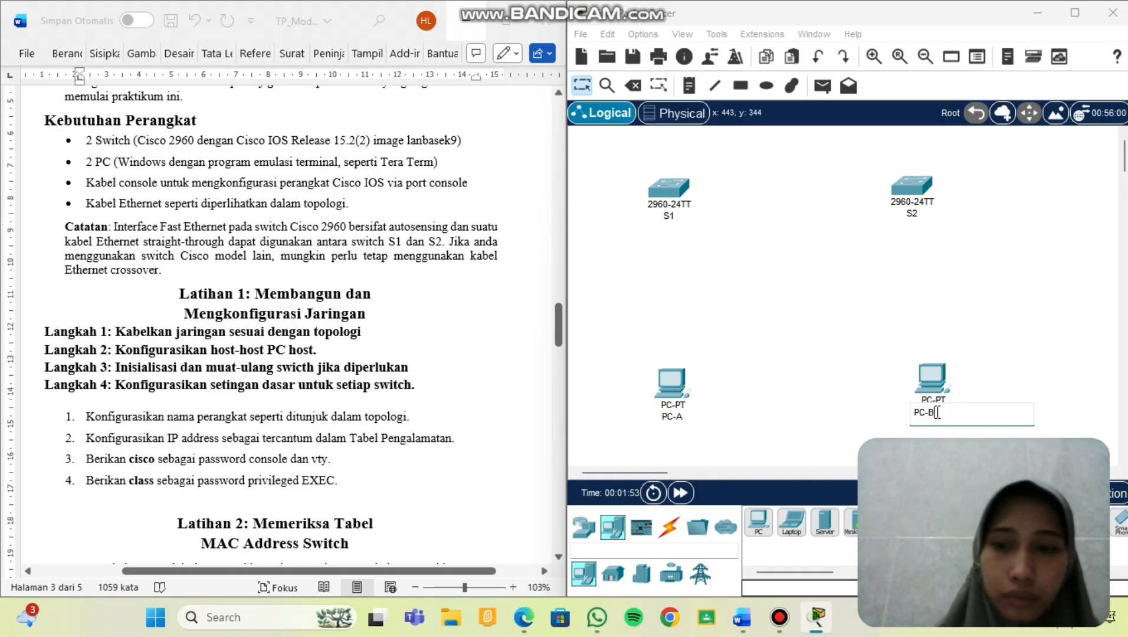
{"action": "type", "text": "PC-B"}
{"action": "left_click", "coordinate": [875, 285]}
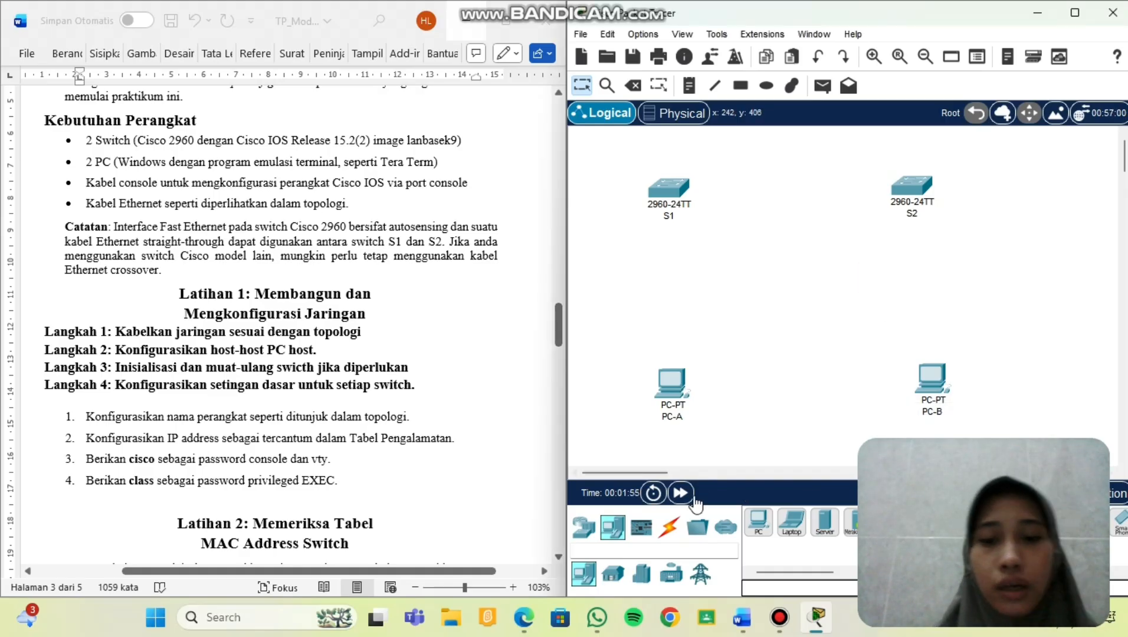
Connect PC-A's RS 232 port to S1's Console port with a console cable.
{"action": "left_click", "coordinate": [675, 530]}
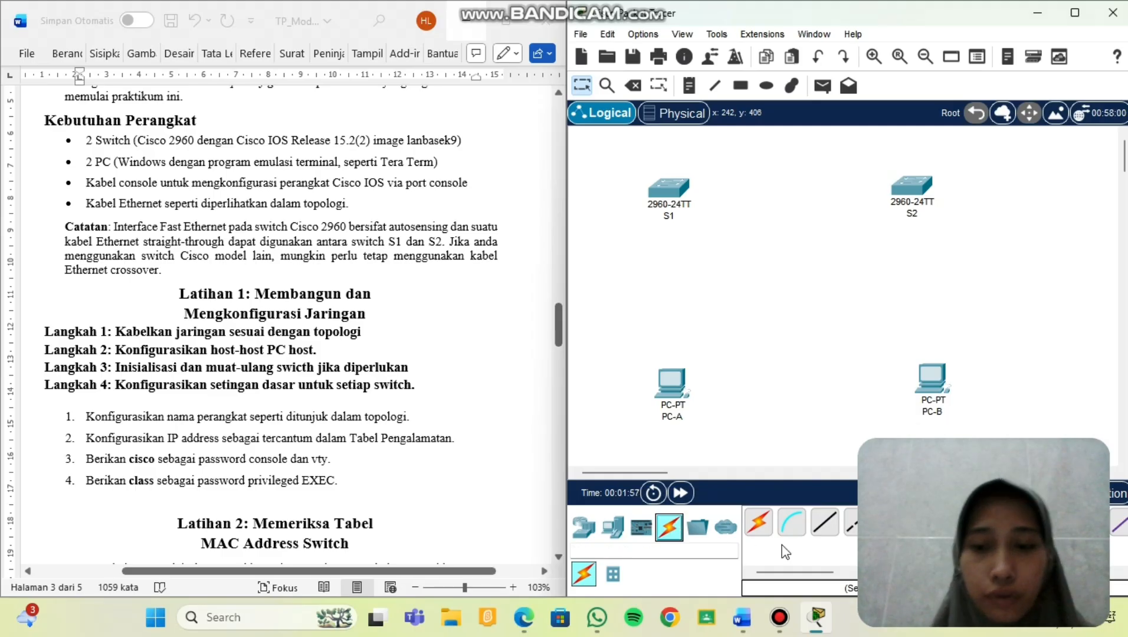
{"action": "left_click", "coordinate": [791, 522]}
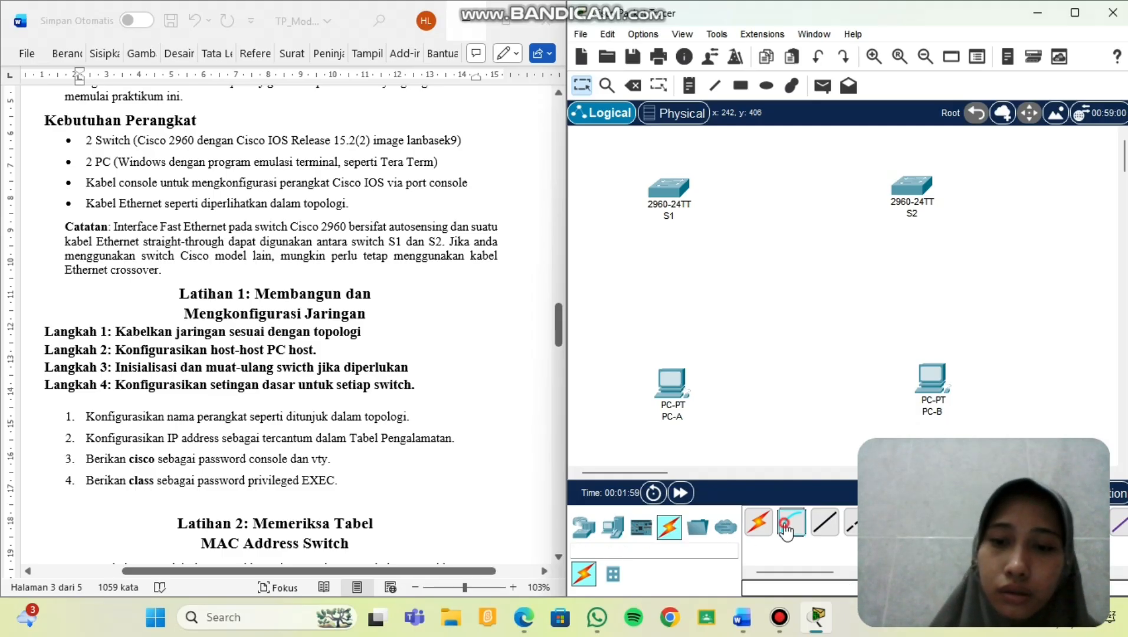
{"action": "left_click", "coordinate": [661, 375]}
{"action": "left_click", "coordinate": [678, 379]}
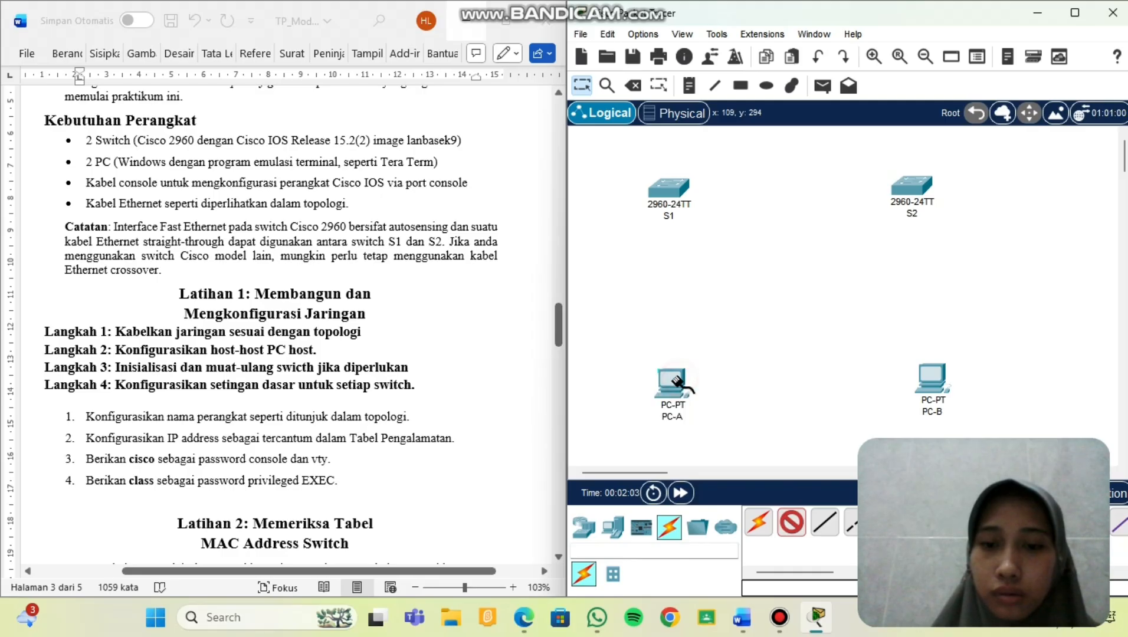
{"action": "left_click", "coordinate": [656, 183]}
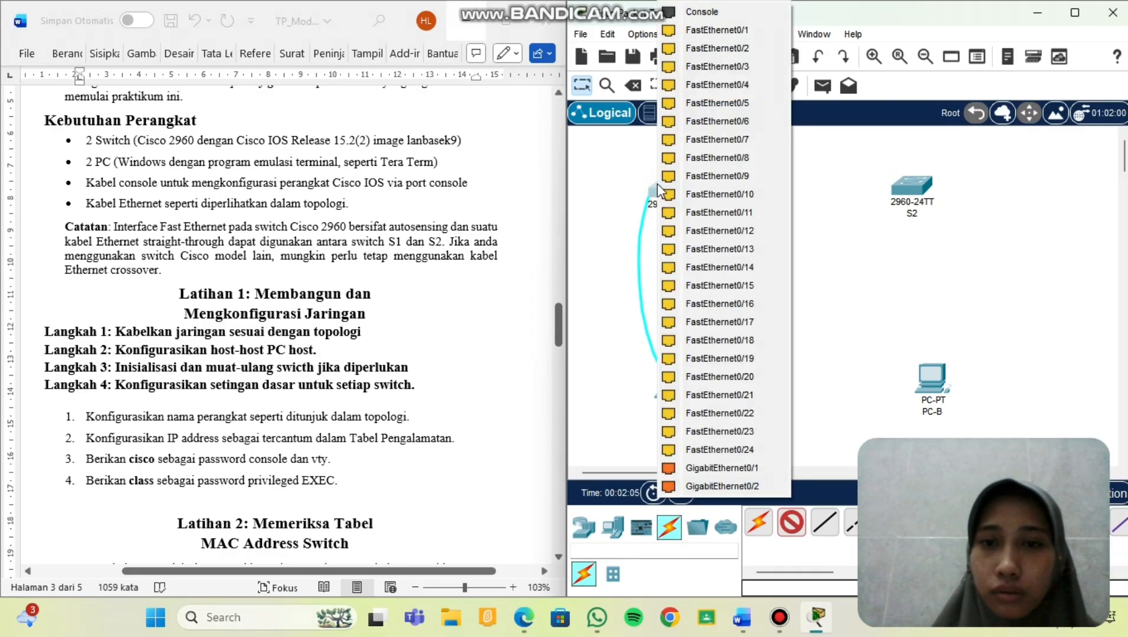
{"action": "left_click", "coordinate": [699, 14]}
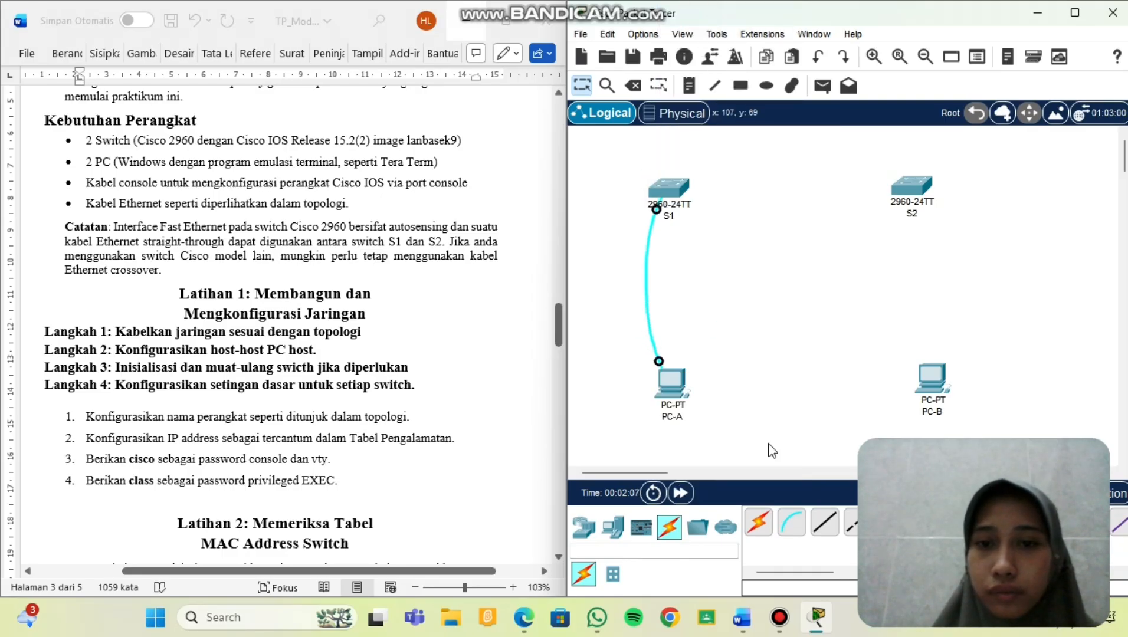
Connect PC-B's RS 232 port to S2's Console port with a console cable.
{"action": "left_click", "coordinate": [788, 523]}
{"action": "left_click", "coordinate": [928, 375]}
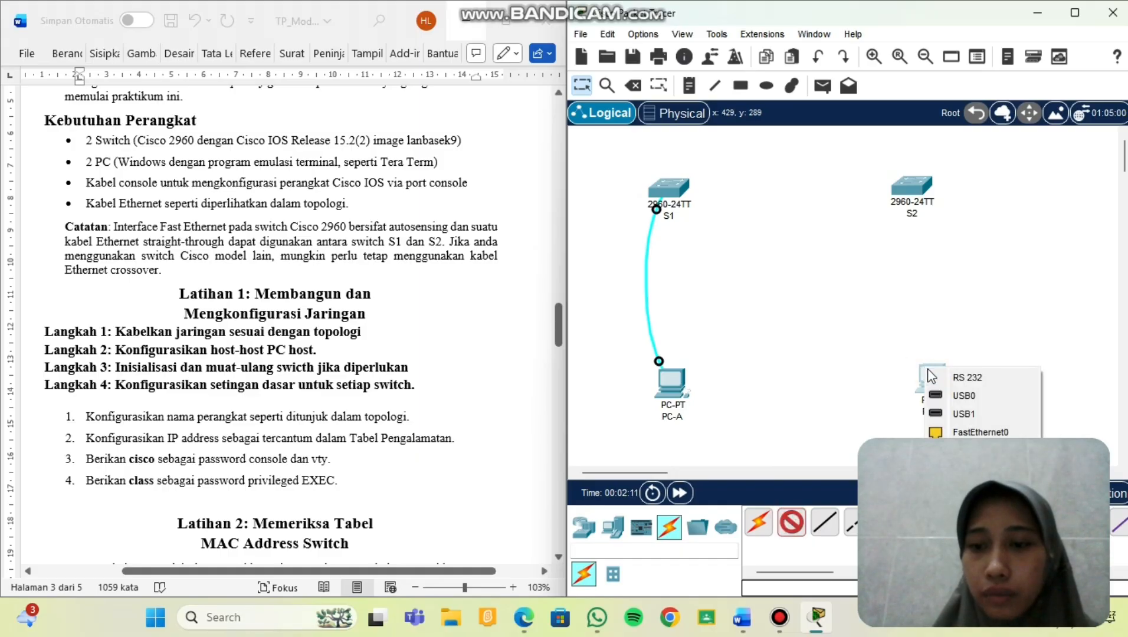
{"action": "left_click", "coordinate": [944, 378]}
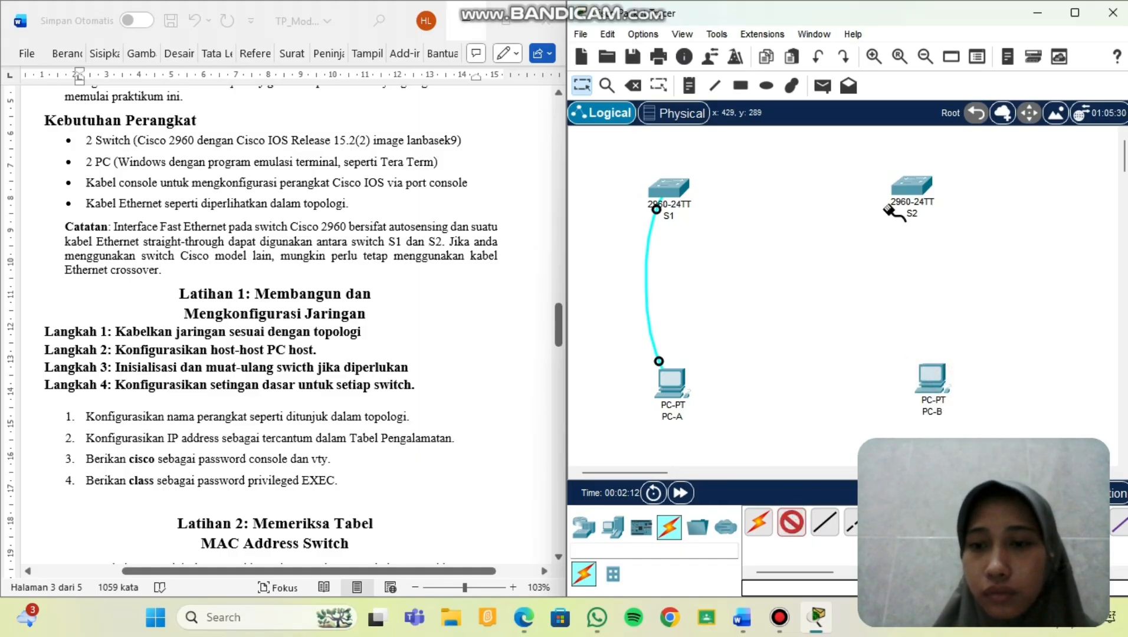
{"action": "left_click", "coordinate": [902, 183]}
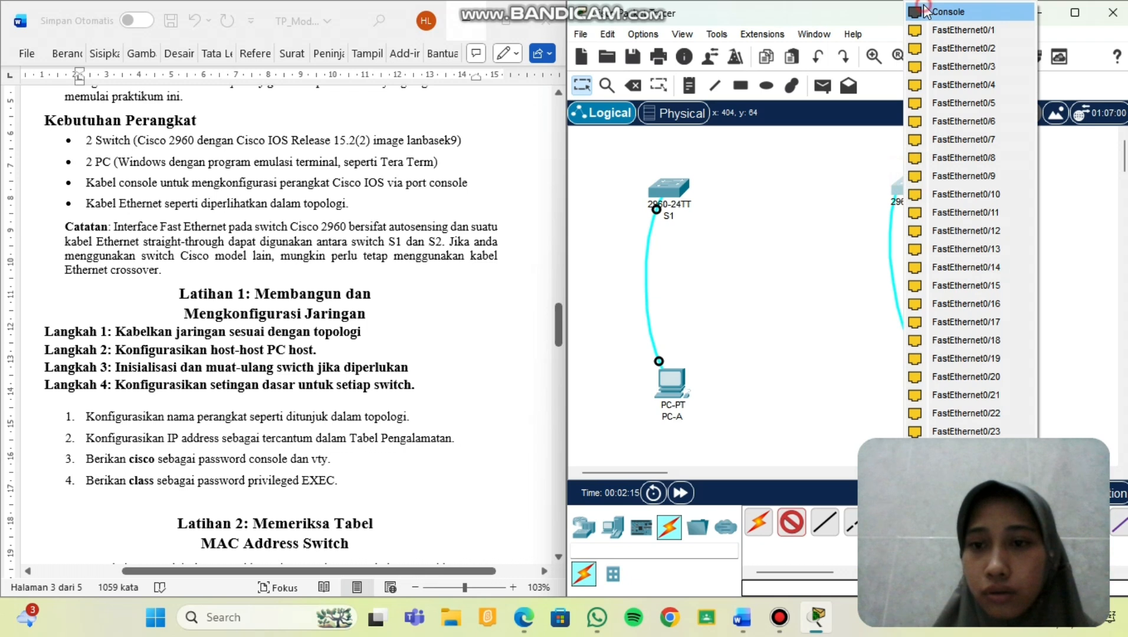
{"action": "left_click", "coordinate": [924, 10]}
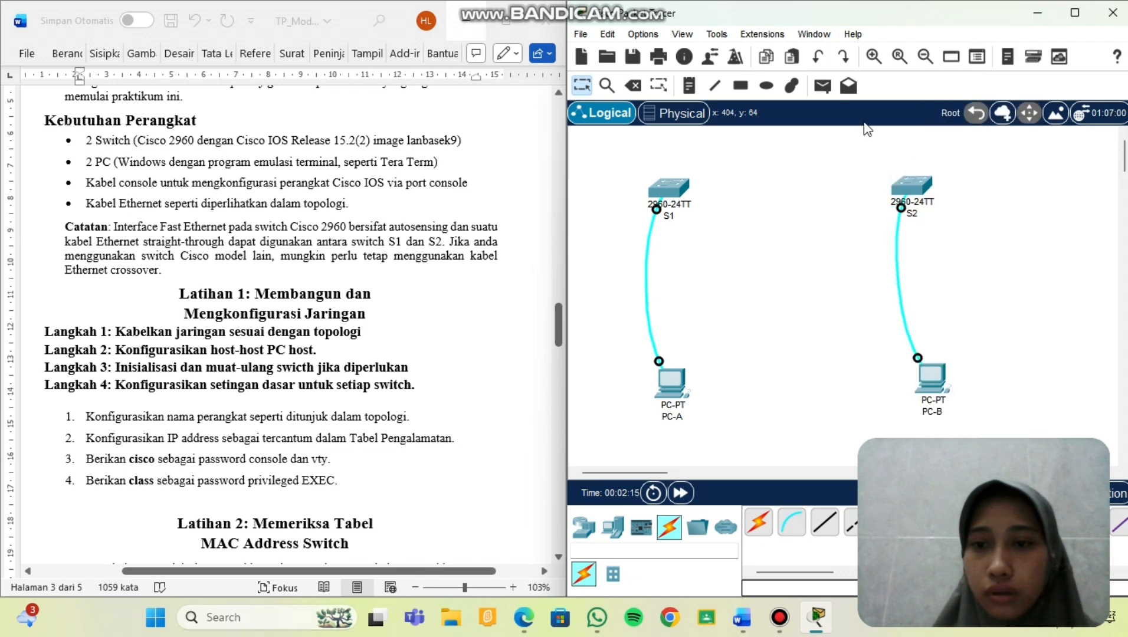
{"action": "left_click", "coordinate": [824, 522]}
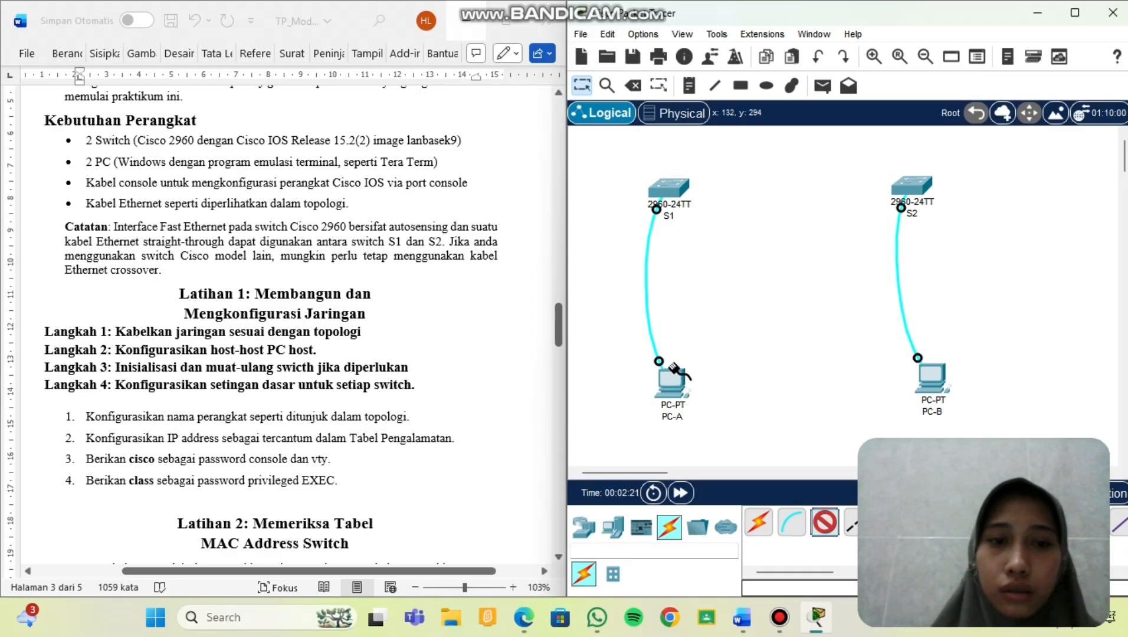
{"action": "left_click", "coordinate": [675, 377]}
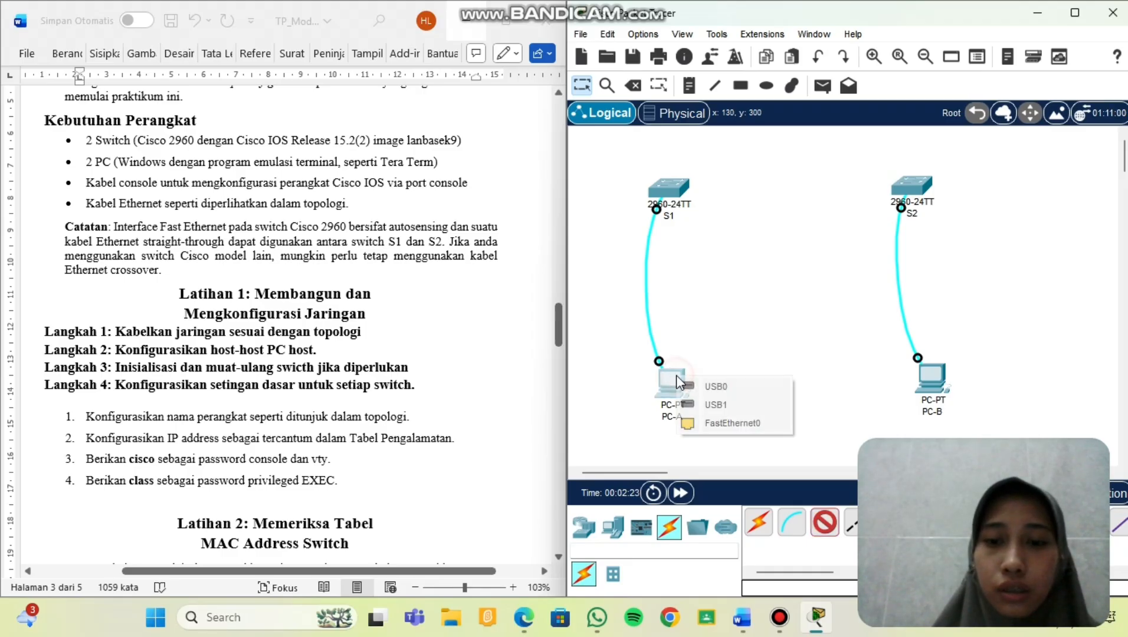
Cable PC-A's FastEthernet0 to S1 port FastEthernet0/6.
{"action": "left_click", "coordinate": [708, 422]}
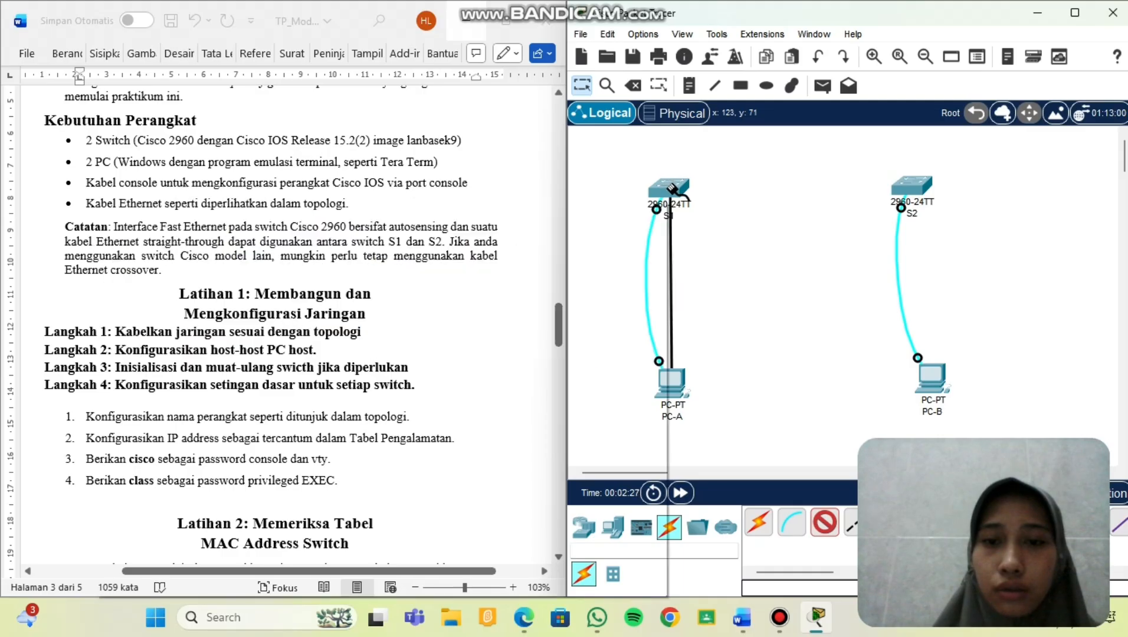
{"action": "mouse_move", "coordinate": [679, 193]}
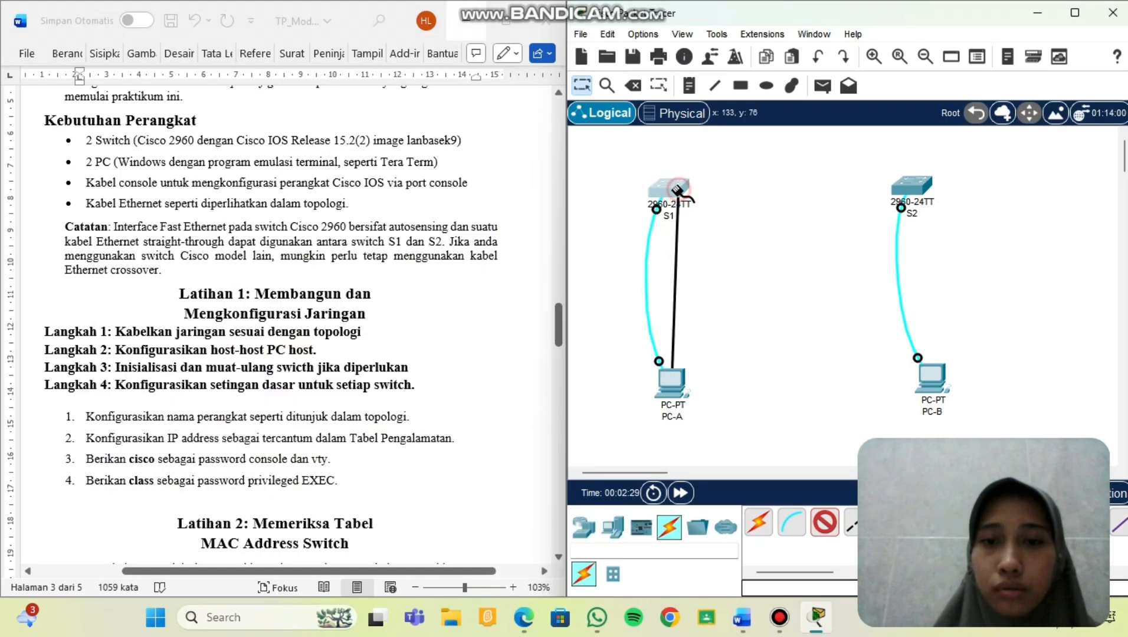
{"action": "left_click", "coordinate": [680, 194]}
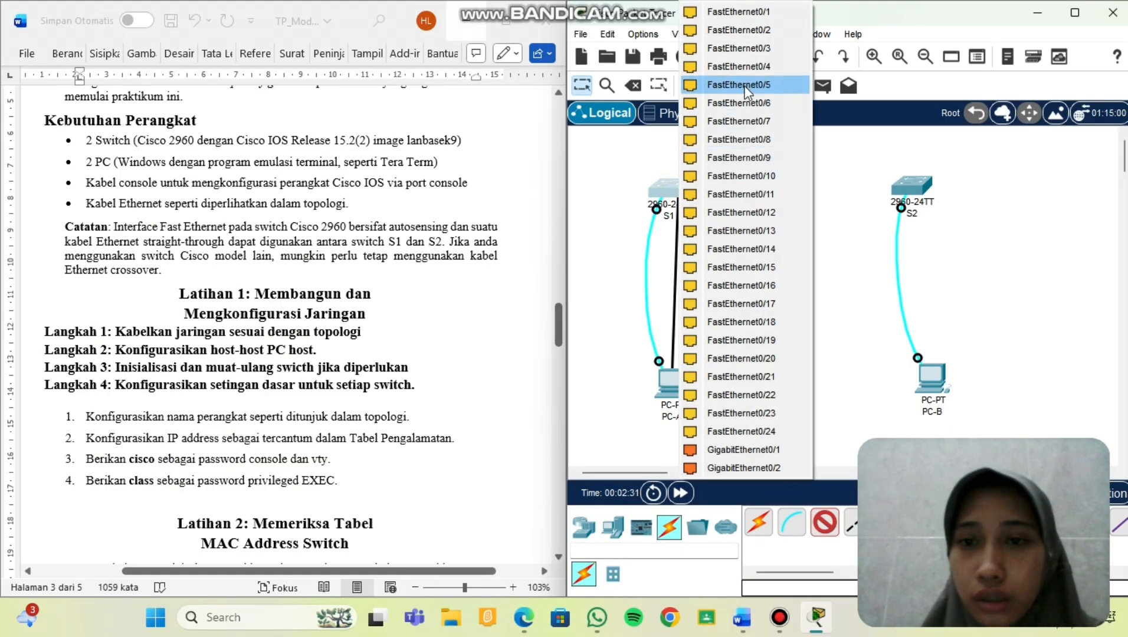
{"action": "left_click", "coordinate": [746, 102]}
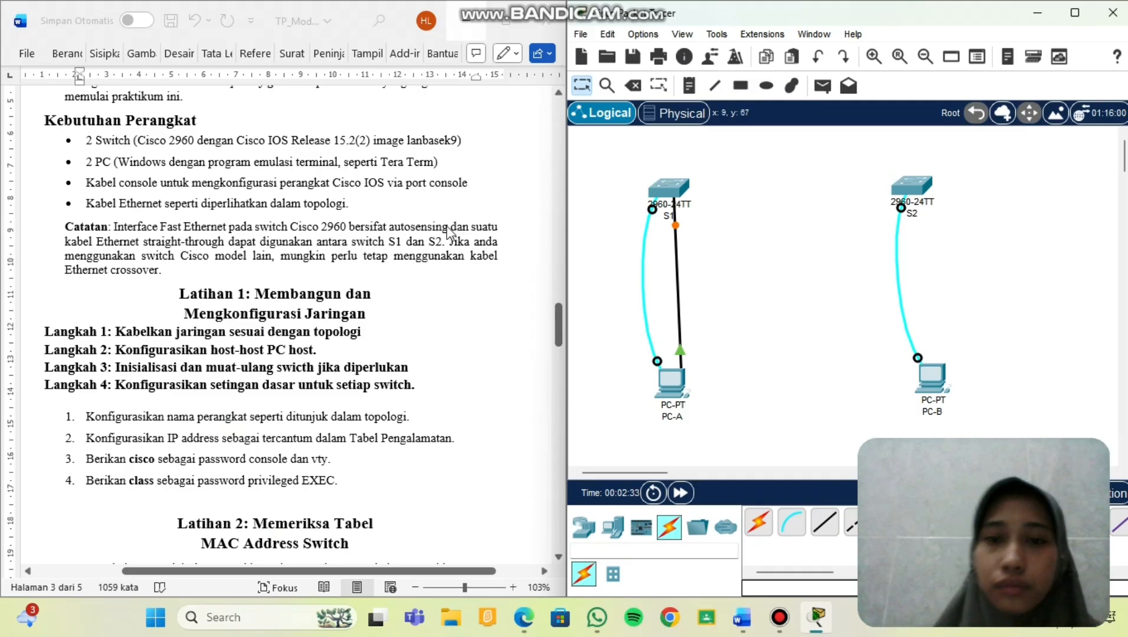
{"action": "scroll", "coordinate": [450, 233], "scroll_direction": "up", "scroll_amount": 1}
{"action": "scroll", "coordinate": [448, 230], "scroll_direction": "up", "scroll_amount": 10}
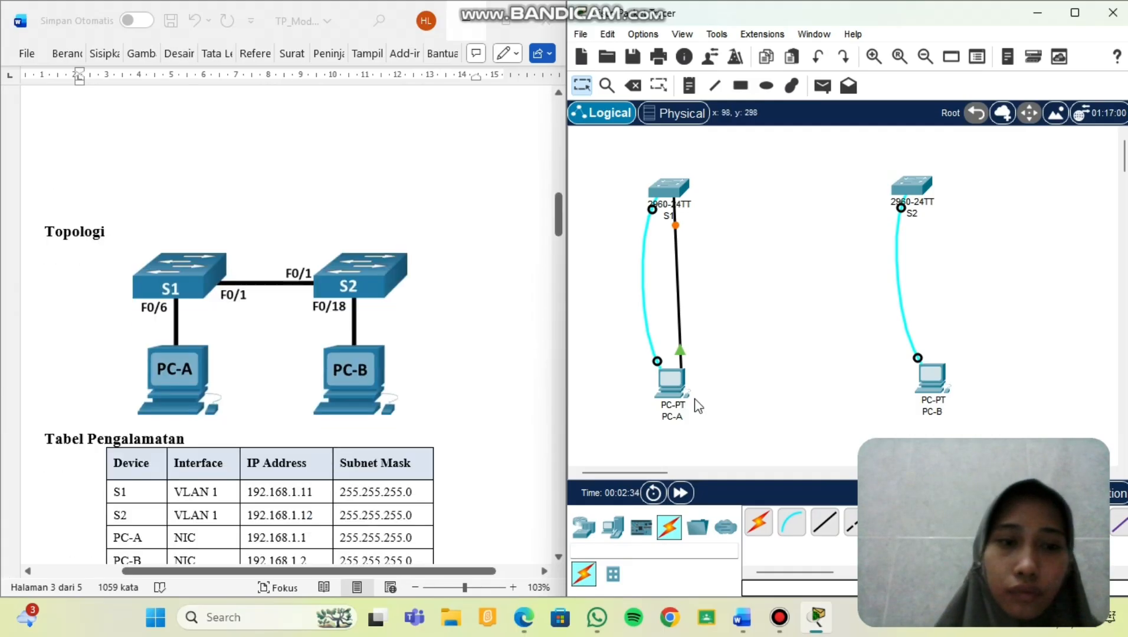
Link S1 FastEthernet0/1 to S2 FastEthernet0/1 with a straight-through cable.
{"action": "left_click", "coordinate": [825, 522]}
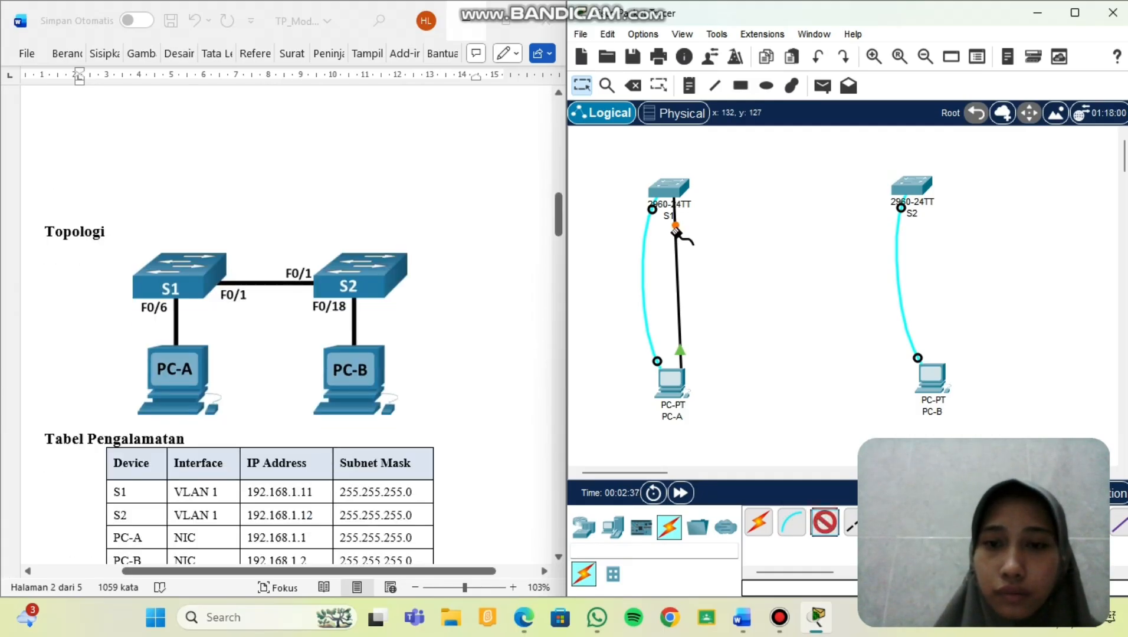
{"action": "left_click", "coordinate": [670, 188]}
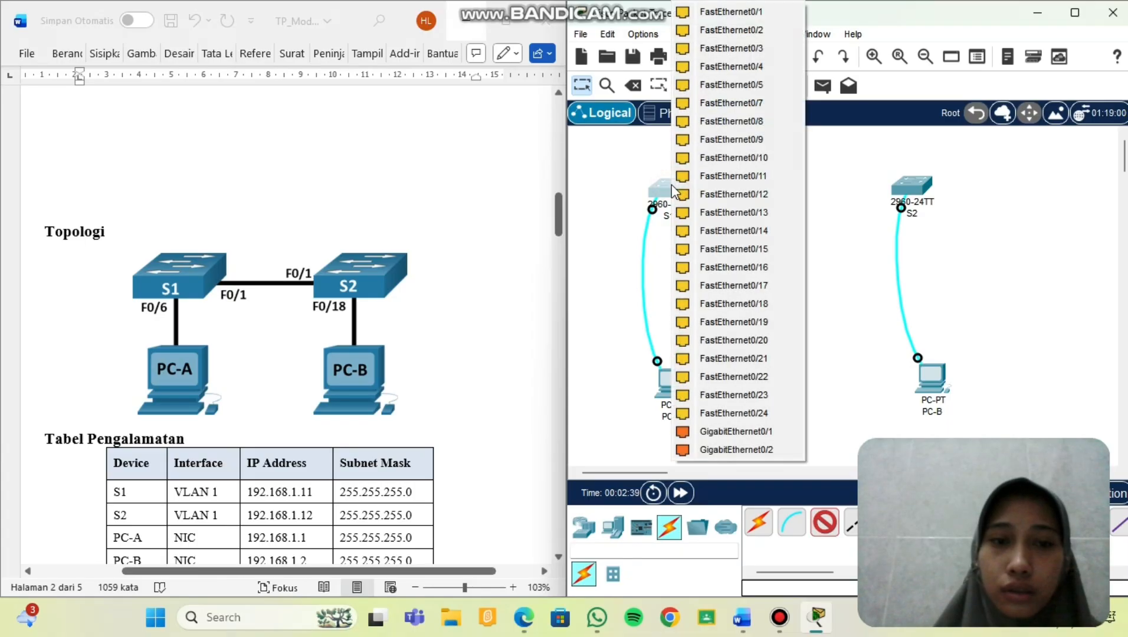
{"action": "left_click", "coordinate": [744, 12]}
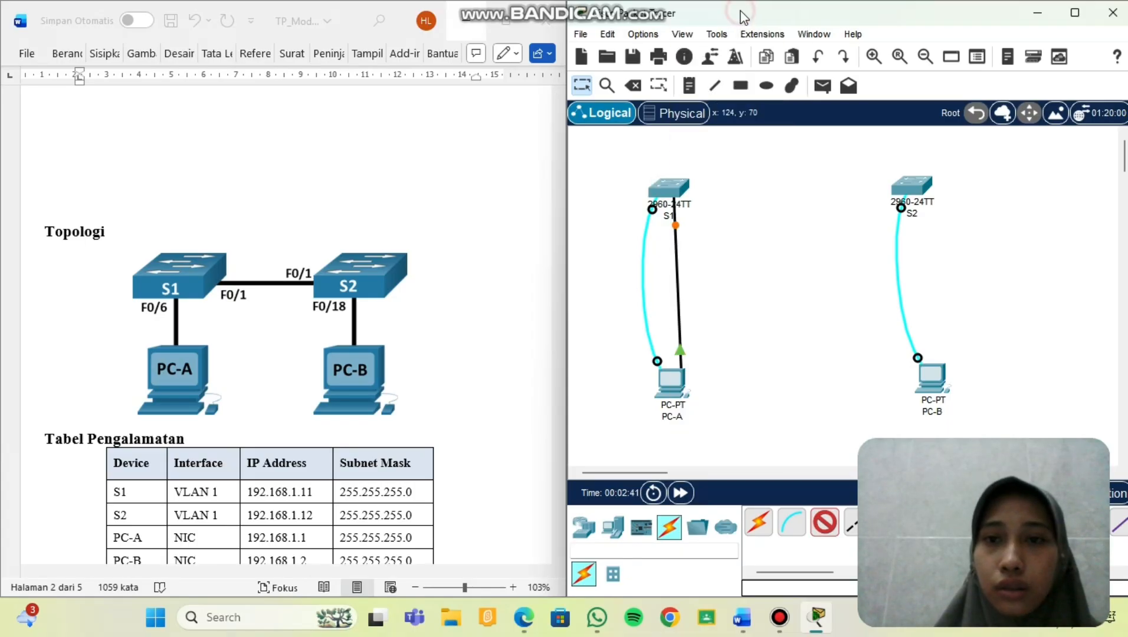
{"action": "left_click", "coordinate": [915, 186]}
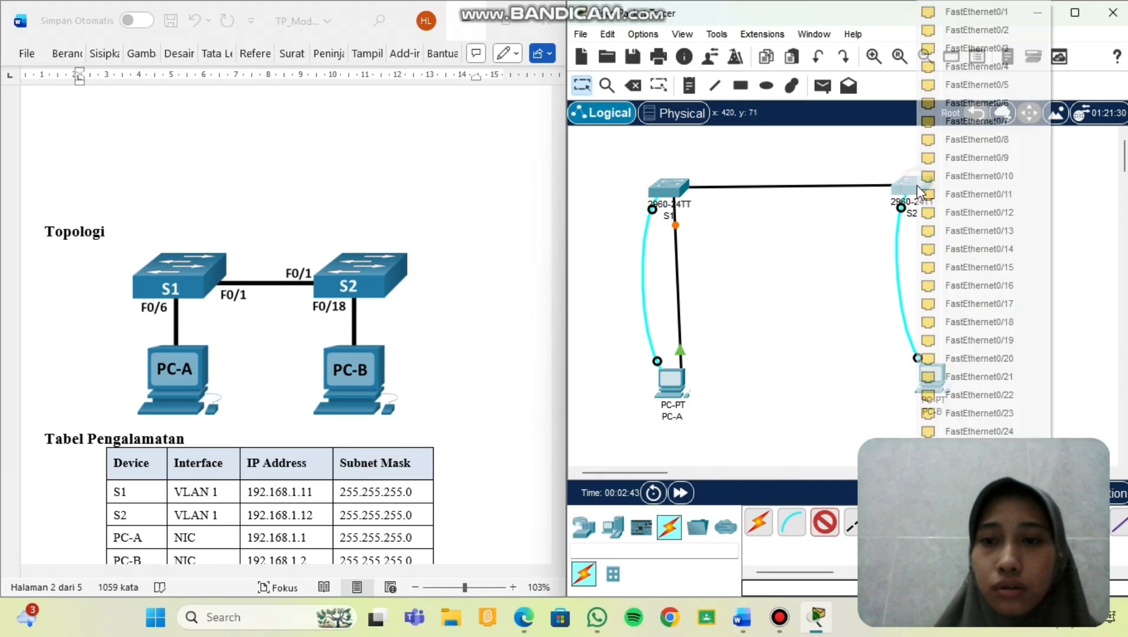
{"action": "left_click", "coordinate": [956, 13]}
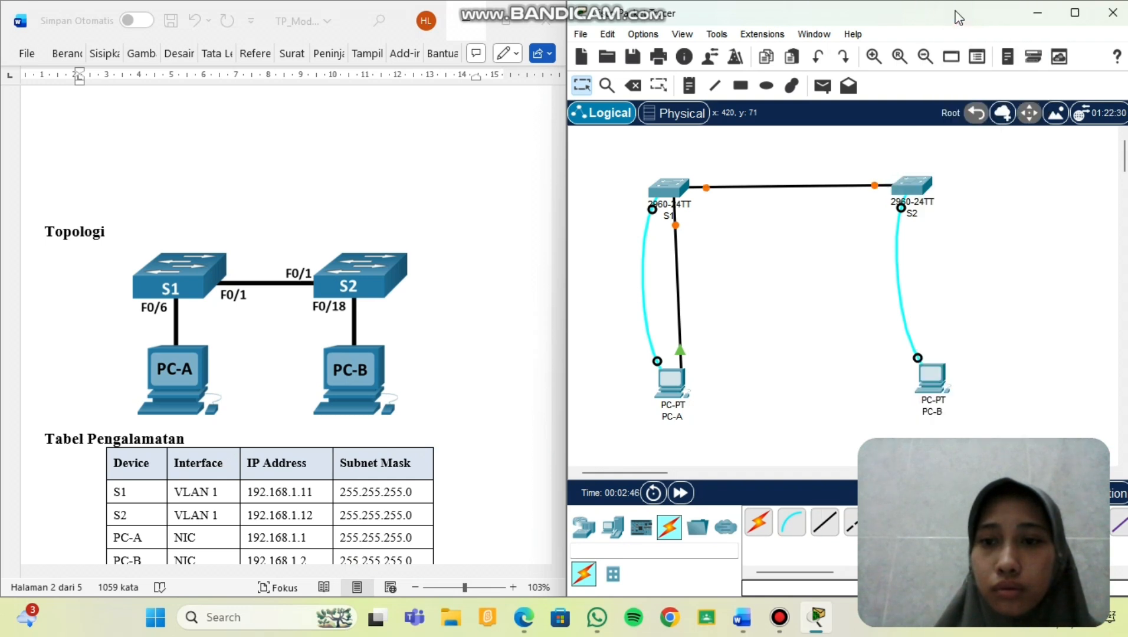
Cable S2 port FastEthernet0/18 to PC-B's FastEthernet0.
{"action": "left_click", "coordinate": [824, 524]}
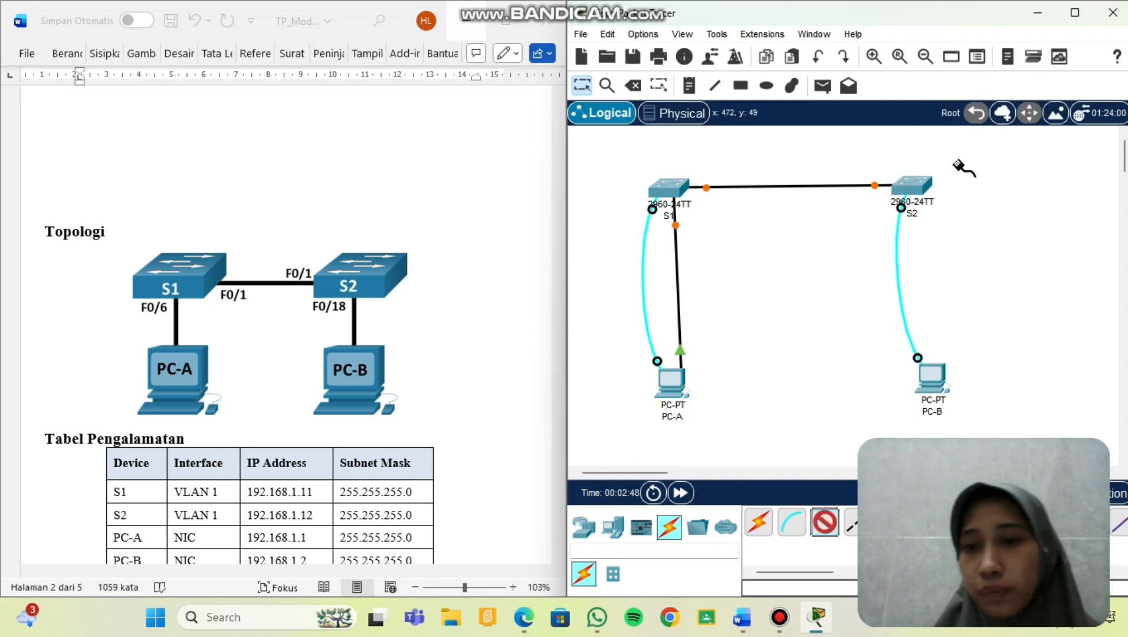
{"action": "left_click", "coordinate": [917, 183]}
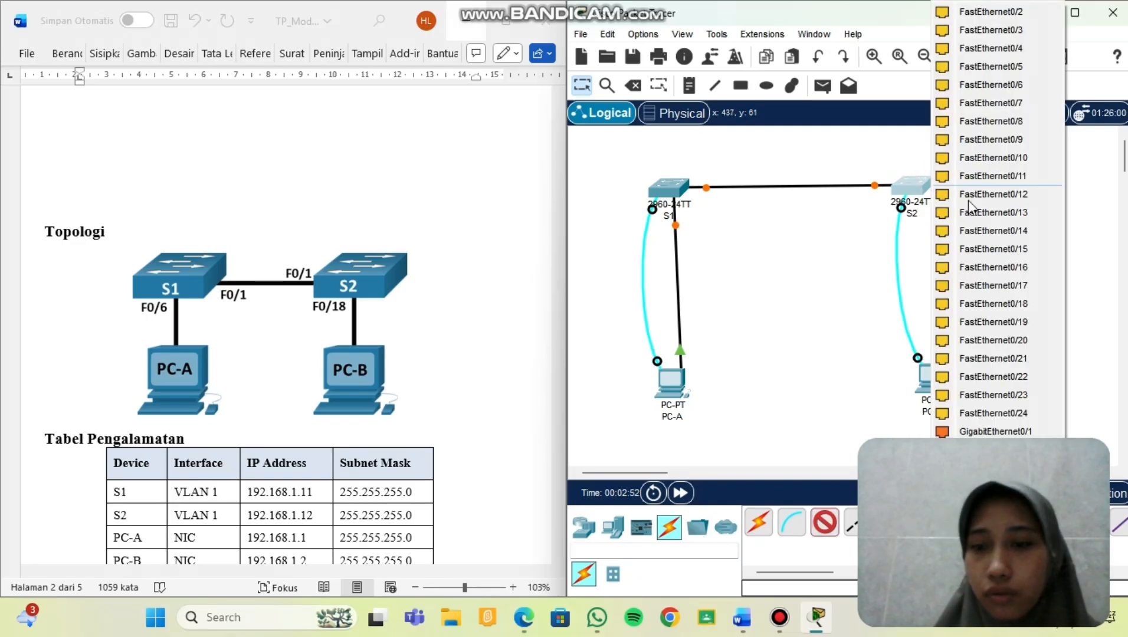
{"action": "left_click", "coordinate": [1005, 303]}
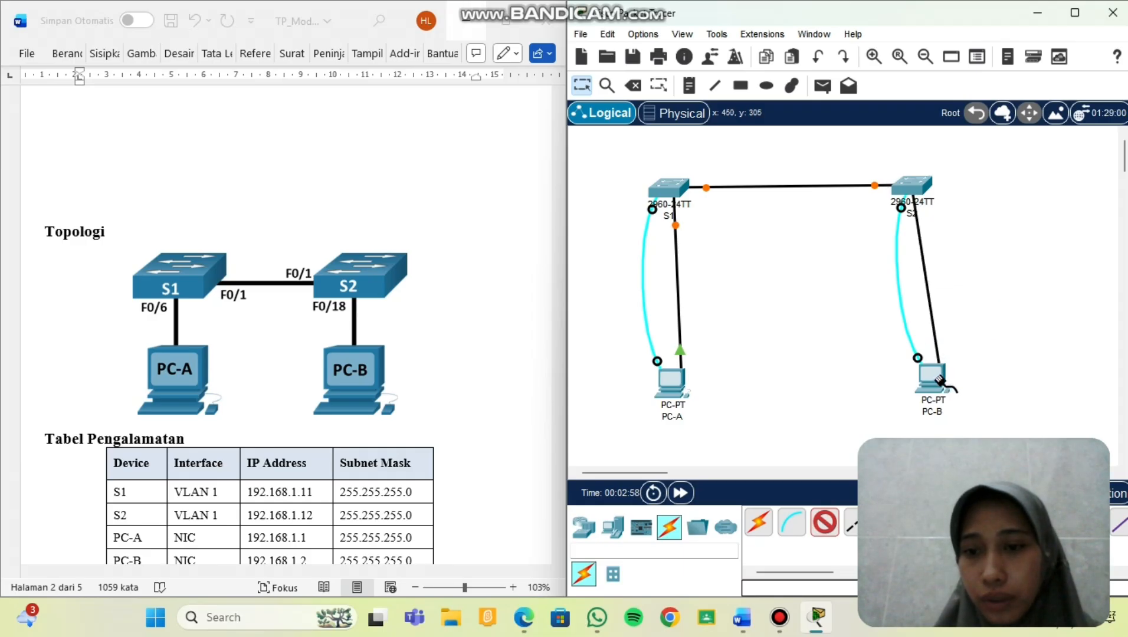
{"action": "left_click", "coordinate": [941, 380]}
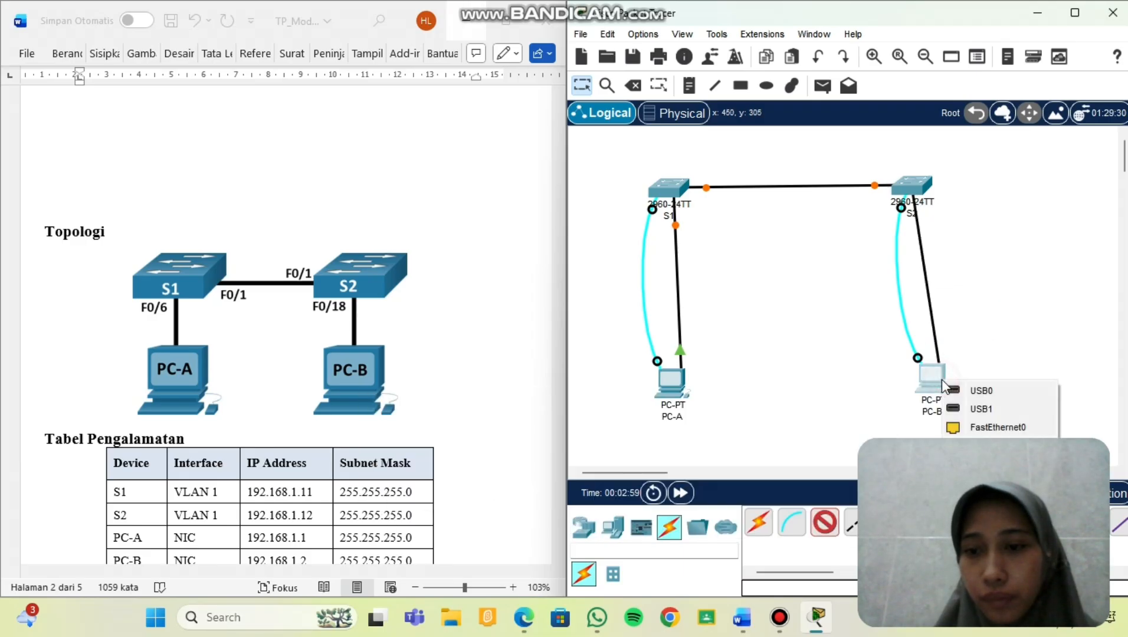
{"action": "left_click", "coordinate": [977, 429]}
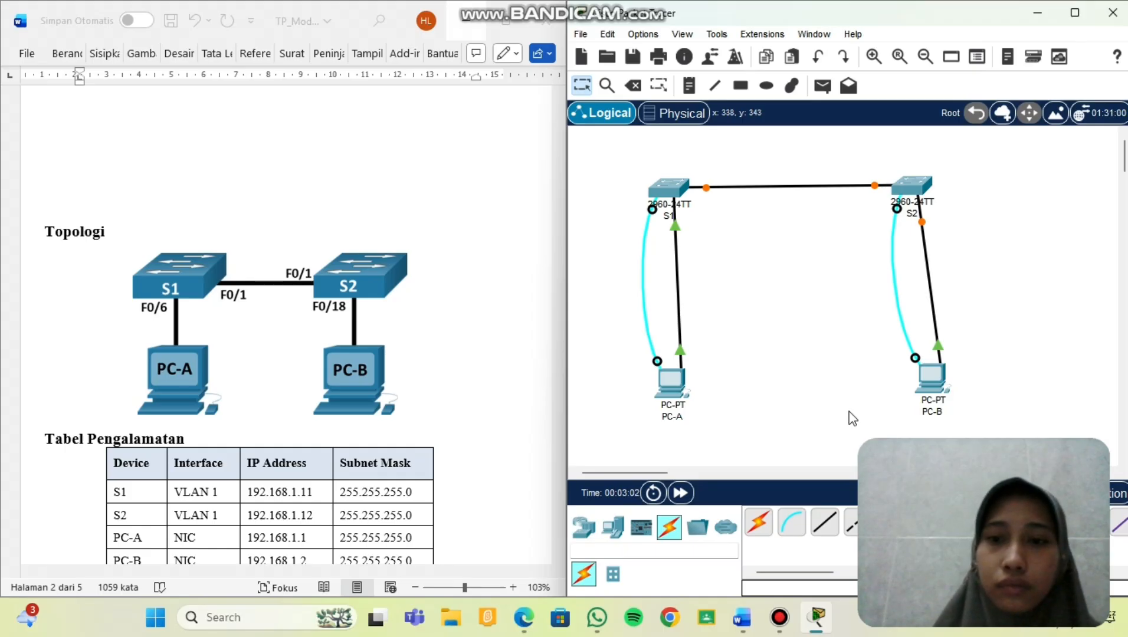
Scroll the Word worksheet down to Latihan 2, Langkah 1 with the PC-A and PC-B MAC Address lines.
{"action": "scroll", "coordinate": [391, 441], "scroll_direction": "down", "scroll_amount": 10}
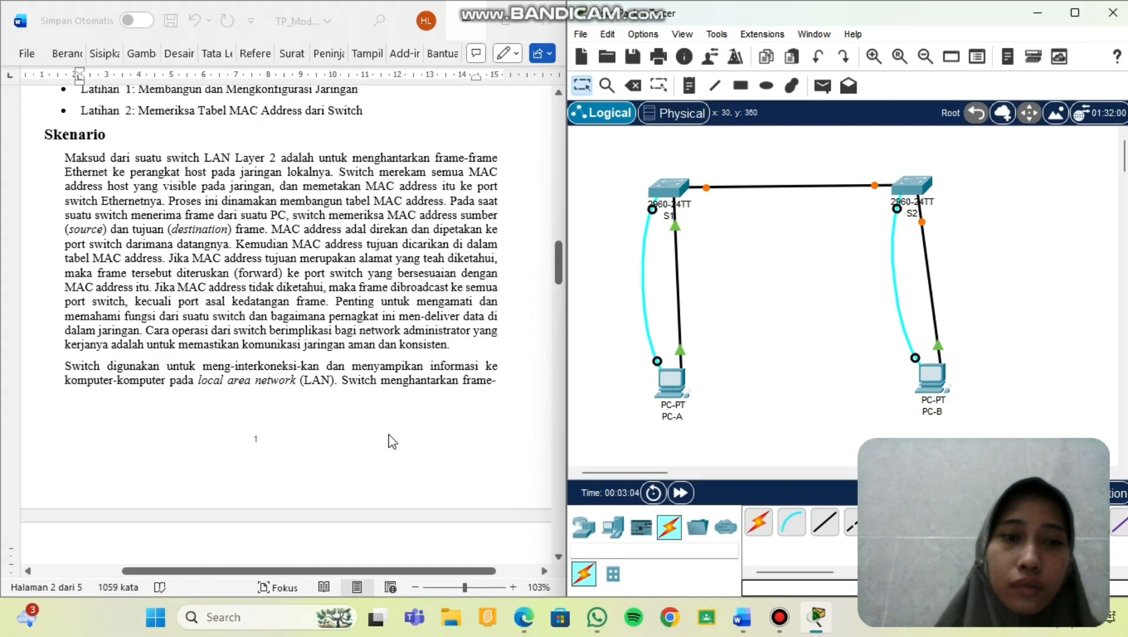
{"action": "scroll", "coordinate": [391, 442], "scroll_direction": "down", "scroll_amount": 10}
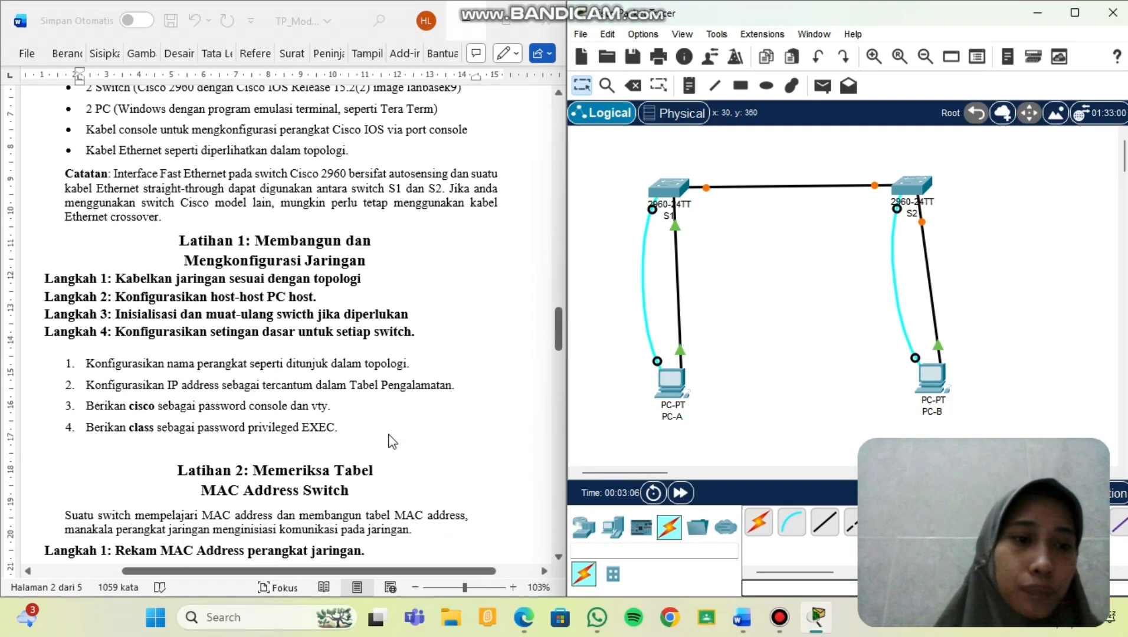
{"action": "scroll", "coordinate": [391, 441], "scroll_direction": "down", "scroll_amount": 3}
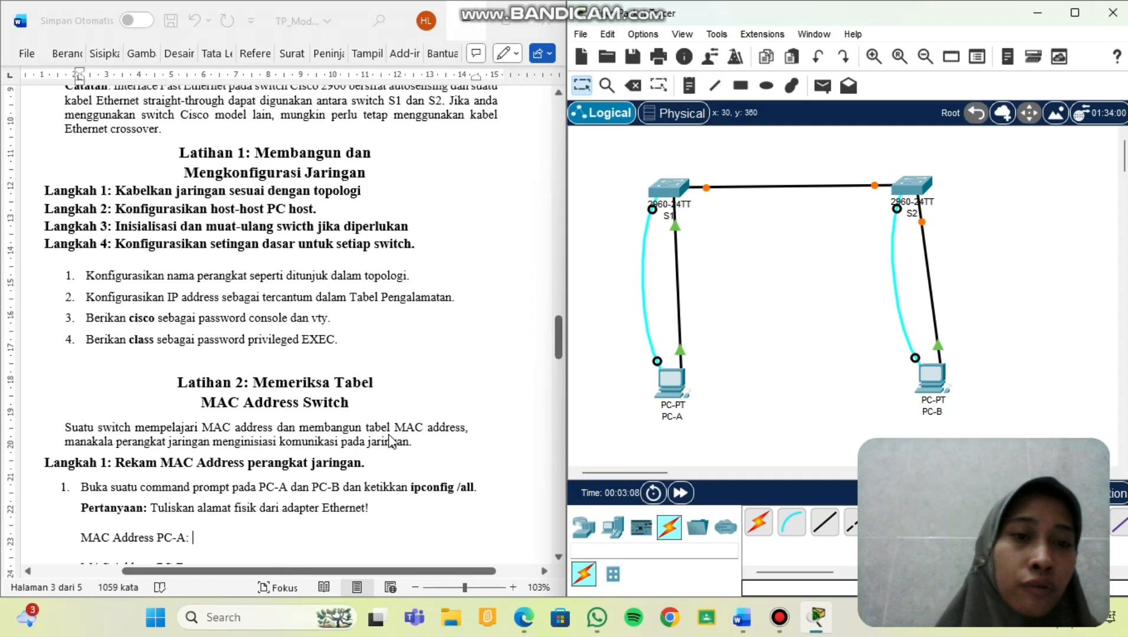
{"action": "scroll", "coordinate": [391, 441], "scroll_direction": "down", "scroll_amount": 2}
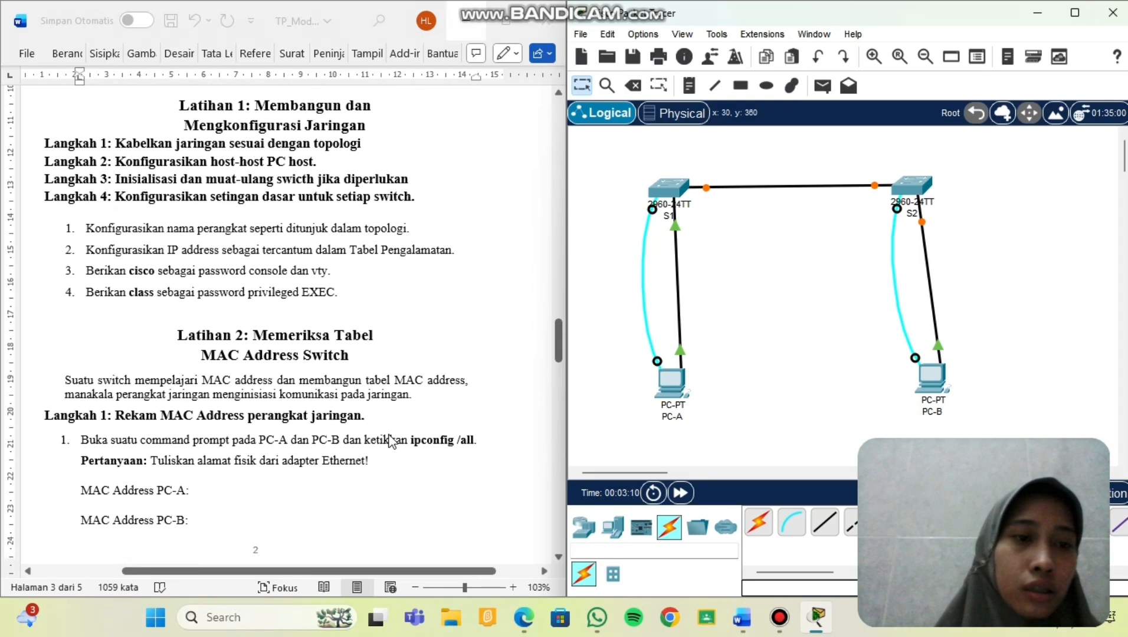
{"action": "scroll", "coordinate": [391, 441], "scroll_direction": "down", "scroll_amount": 2}
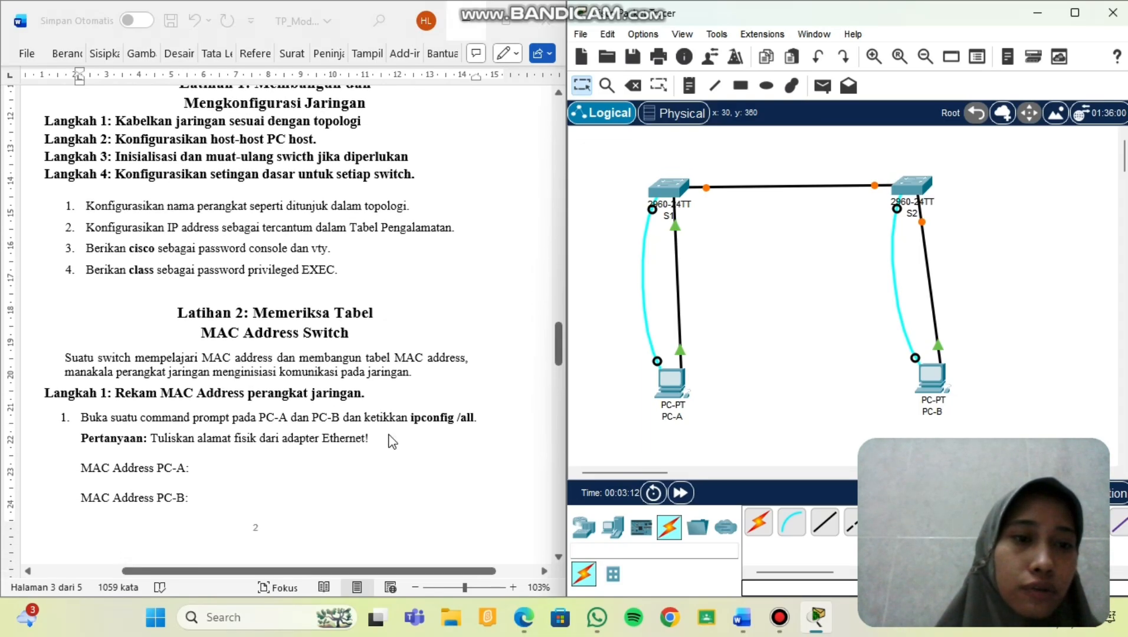
{"action": "scroll", "coordinate": [391, 441], "scroll_direction": "down", "scroll_amount": 1}
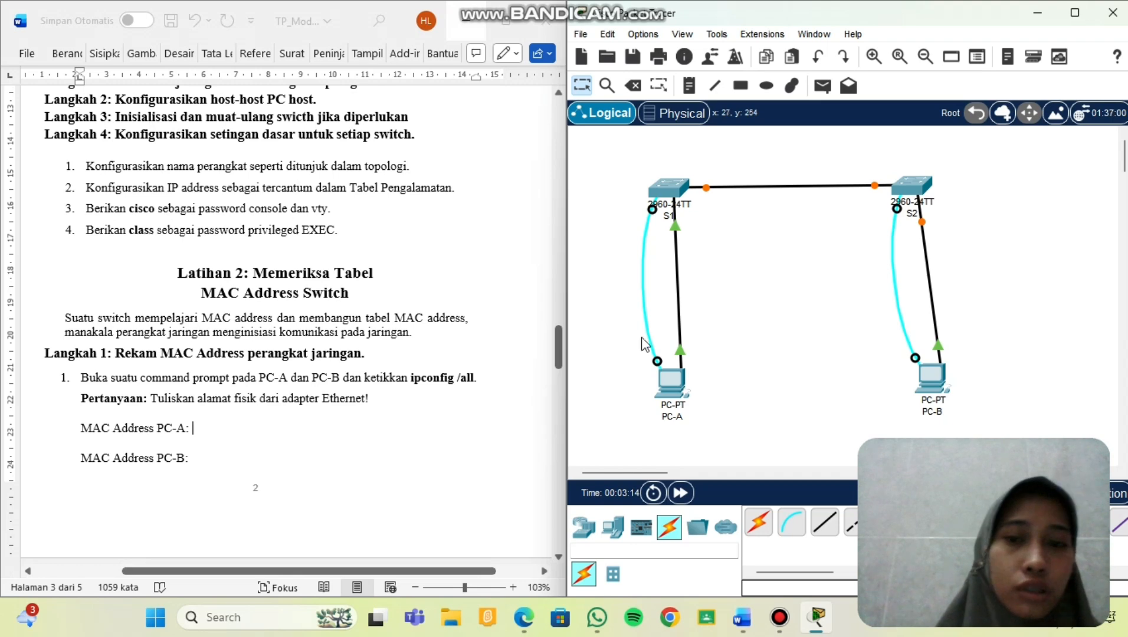
Give PC-A static IP 192.168.1.1, copied from the addressing table, with mask 255.255.255.0.
{"action": "left_click", "coordinate": [679, 380]}
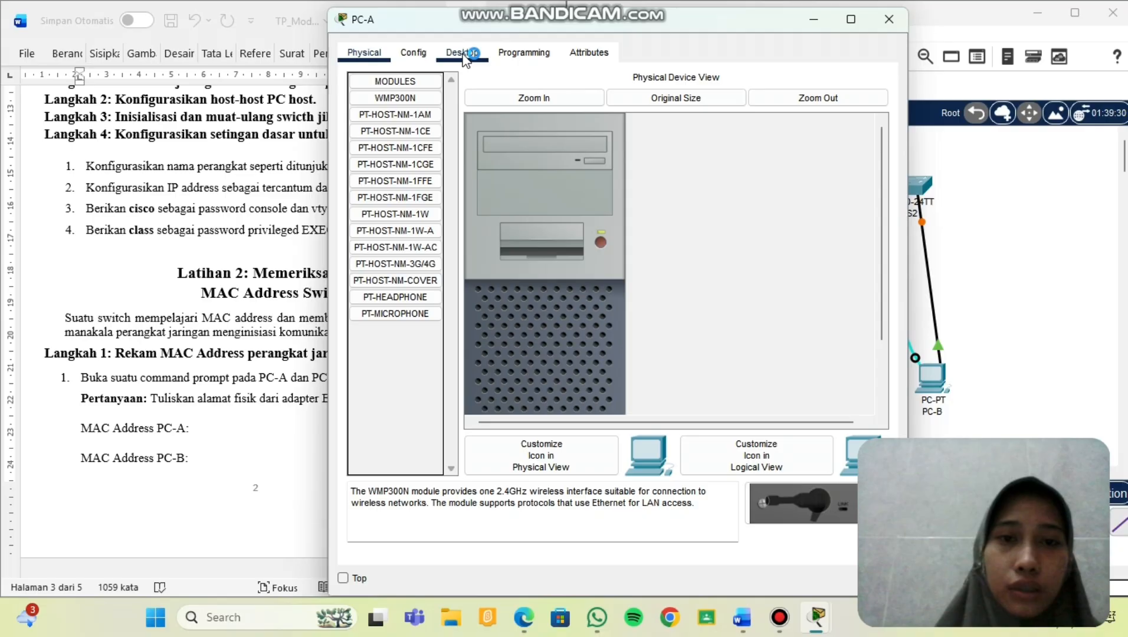
{"action": "left_click", "coordinate": [462, 53]}
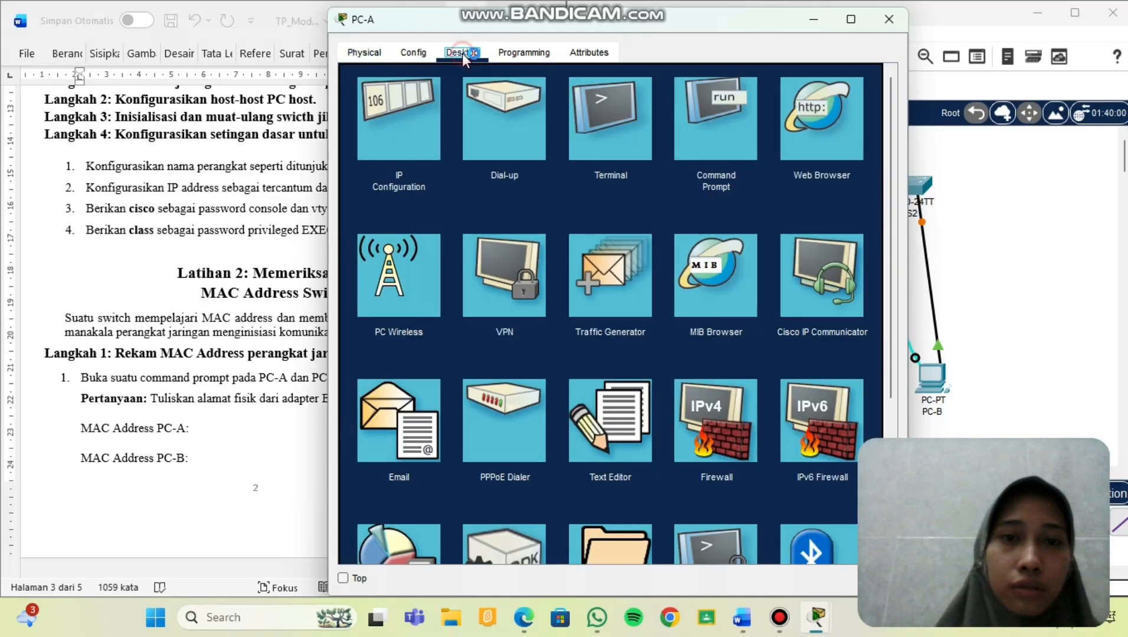
{"action": "left_click", "coordinate": [392, 140]}
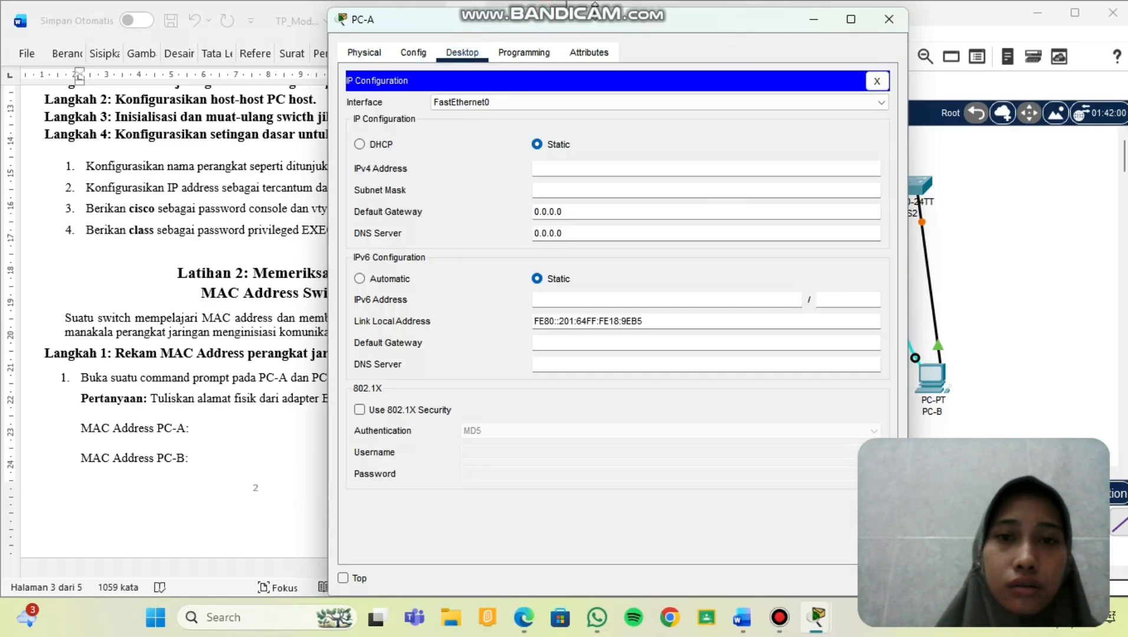
{"action": "left_click_drag", "start_coordinate": [748, 25], "coordinate": [913, 35]}
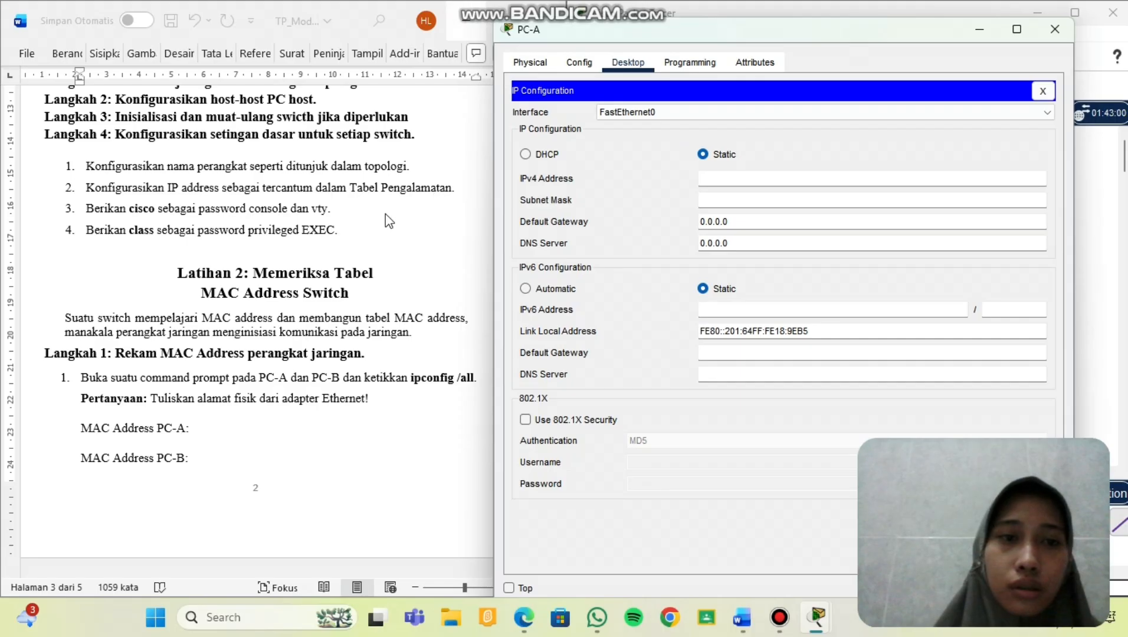
{"action": "scroll", "coordinate": [385, 213], "scroll_direction": "up", "scroll_amount": 15}
{"action": "scroll", "coordinate": [387, 221], "scroll_direction": "up", "scroll_amount": 3}
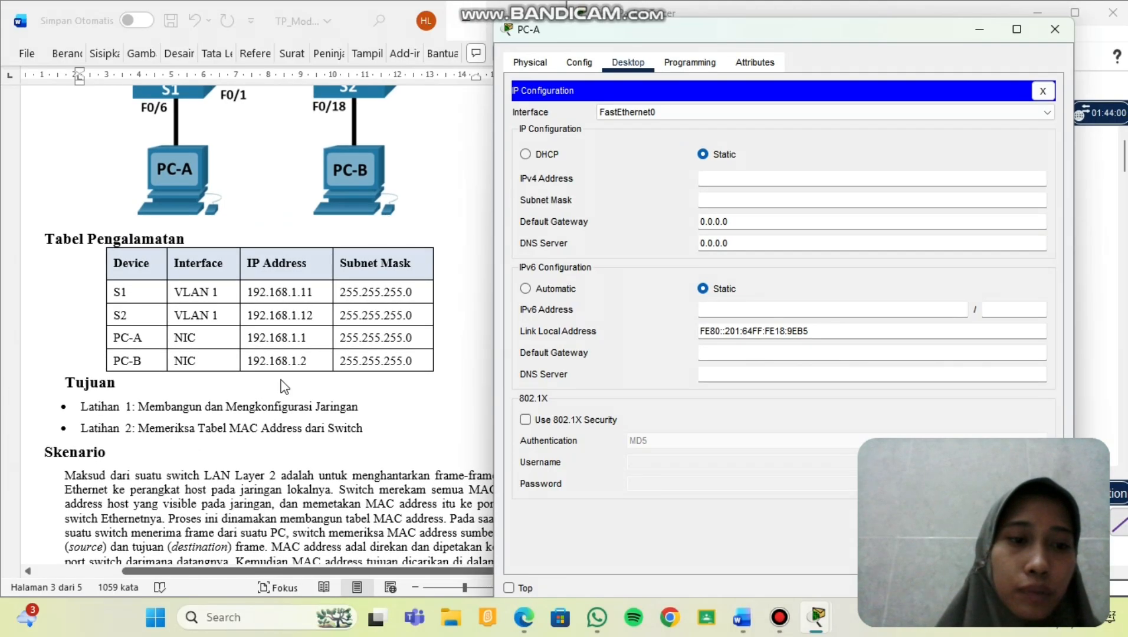
{"action": "left_click", "coordinate": [306, 338]}
{"action": "left_click_drag", "start_coordinate": [306, 341], "coordinate": [249, 342]}
{"action": "key", "text": "ctrl+c"}
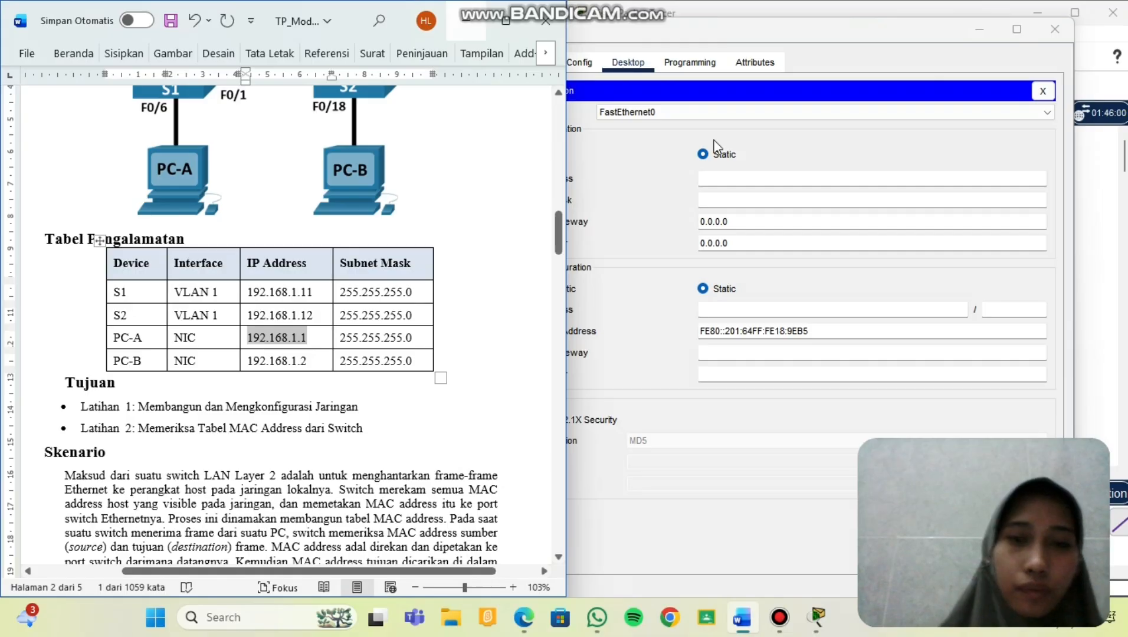
{"action": "left_click", "coordinate": [725, 181]}
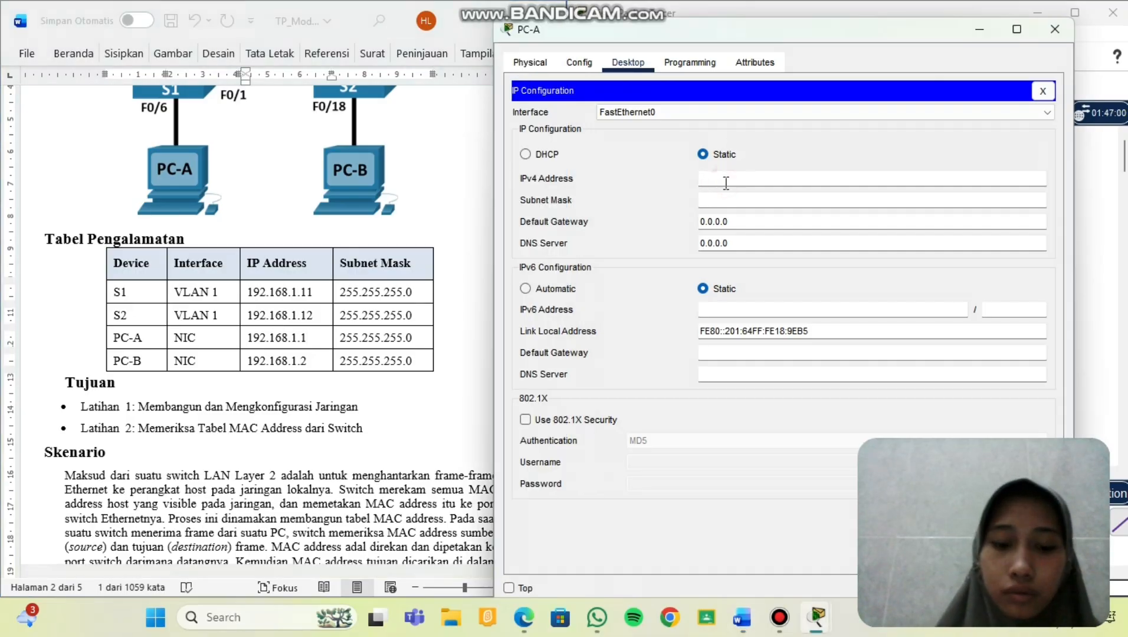
{"action": "key", "text": "ctrl+v"}
{"action": "left_click", "coordinate": [736, 198]}
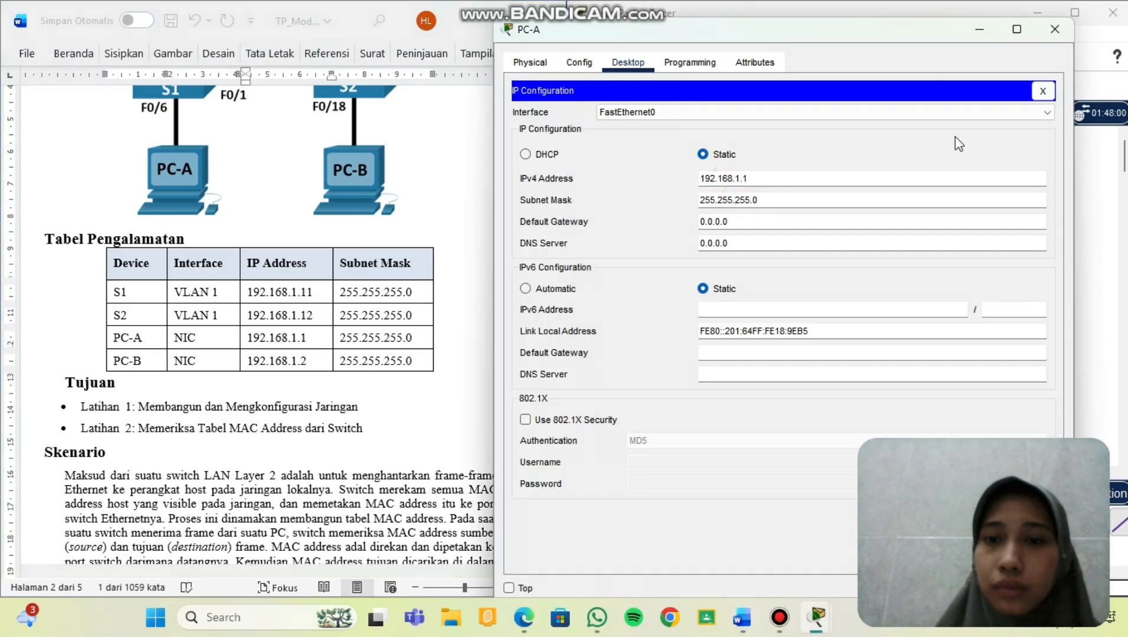
{"action": "left_click", "coordinate": [1052, 29]}
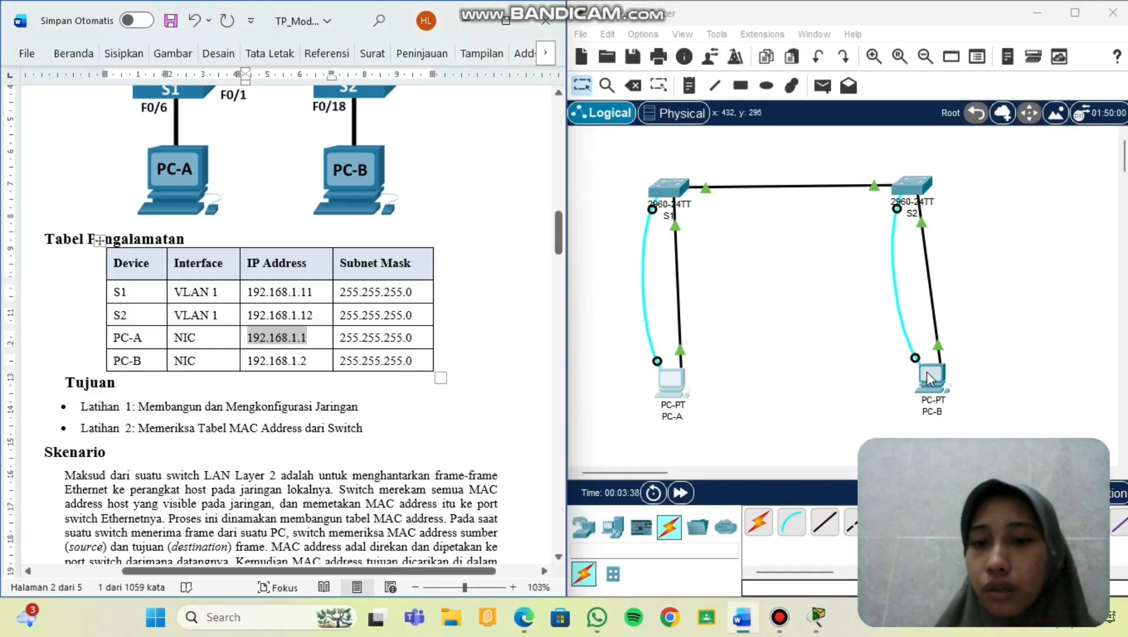
Enter PC-B's static IPv4 address with the default 255.255.255.0 mask and close its window.
{"action": "left_click", "coordinate": [633, 204]}
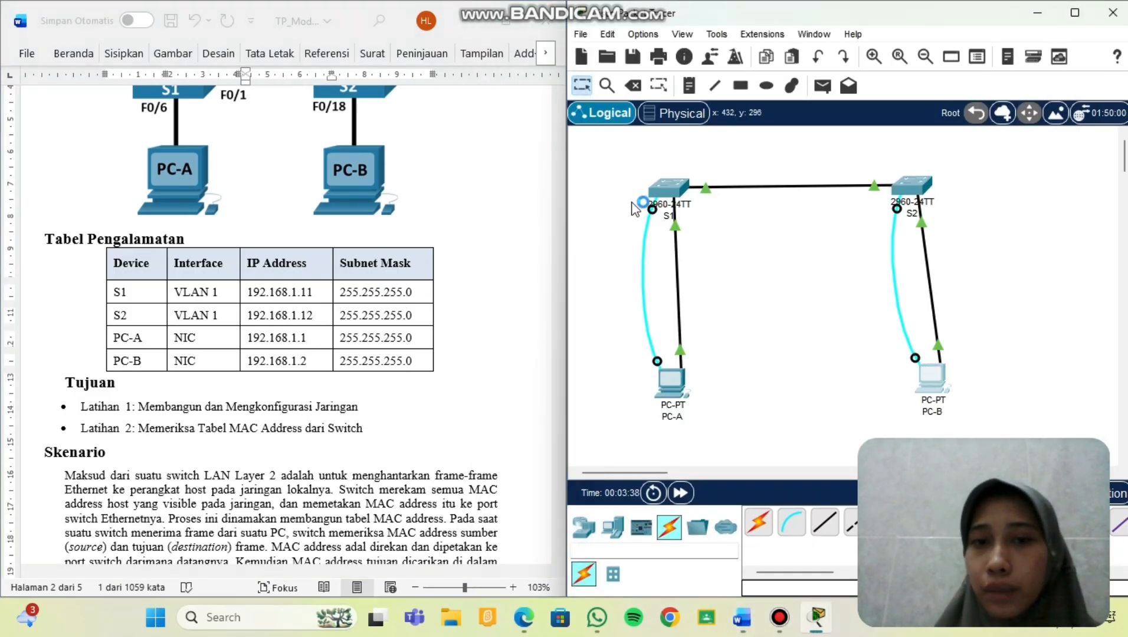
{"action": "left_click", "coordinate": [462, 98]}
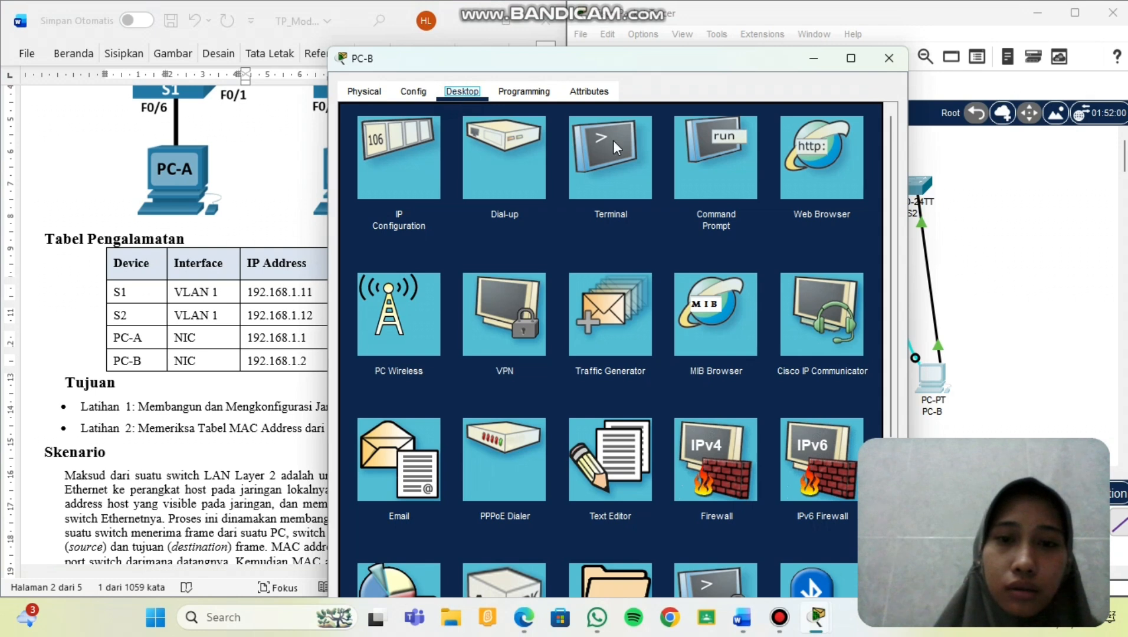
{"action": "left_click", "coordinate": [388, 164]}
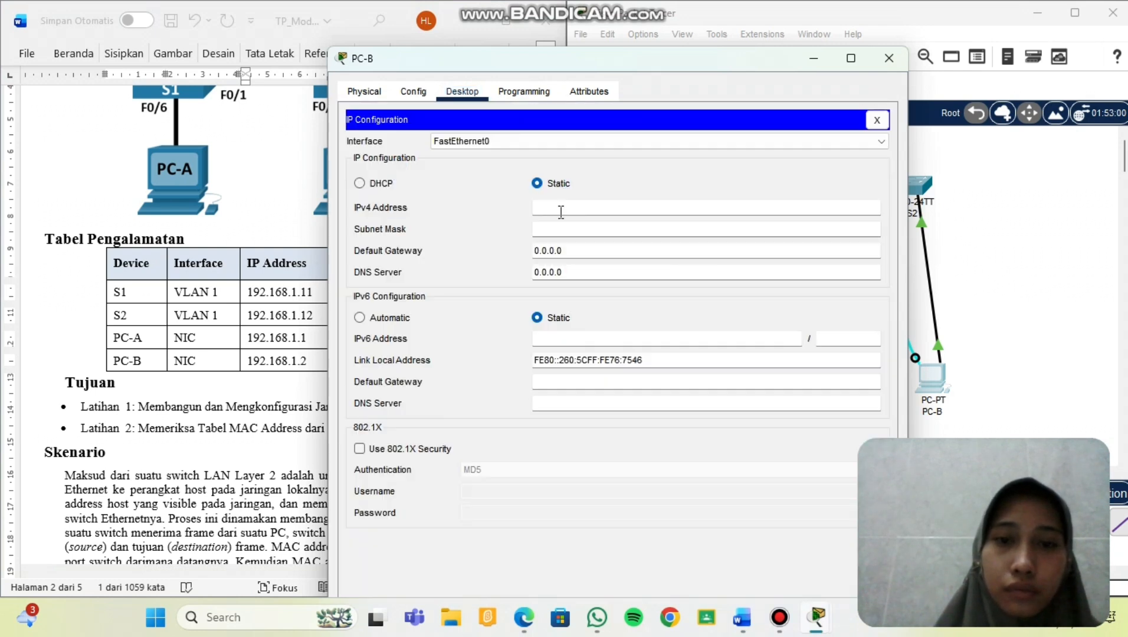
{"action": "left_click", "coordinate": [561, 207]}
{"action": "type", "text": "192.168.1.1"}
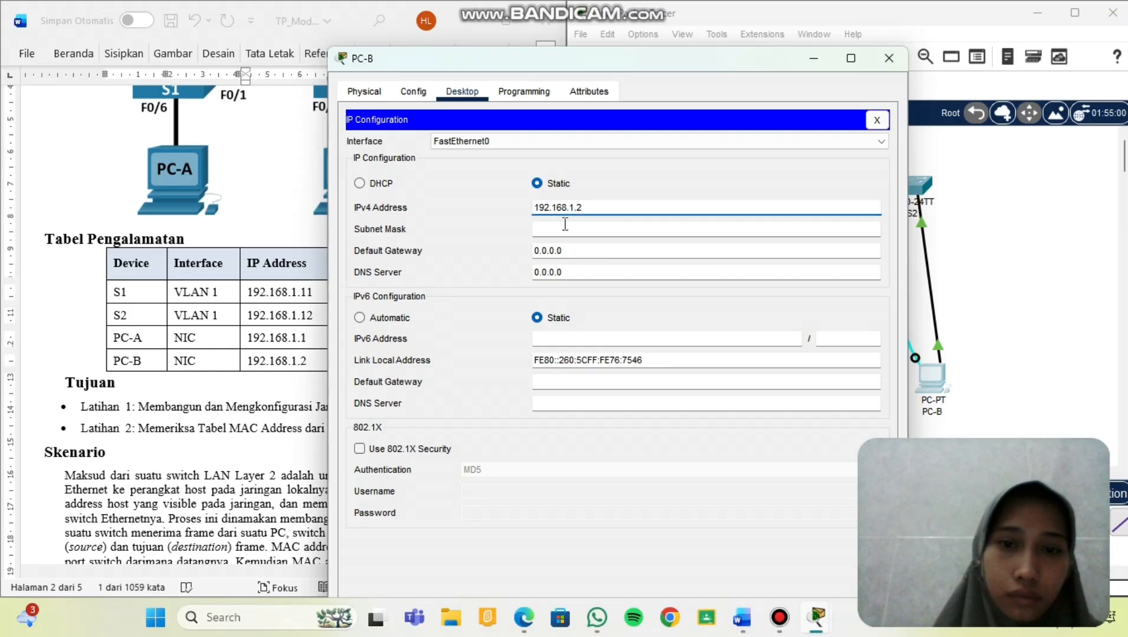
{"action": "left_click", "coordinate": [571, 241]}
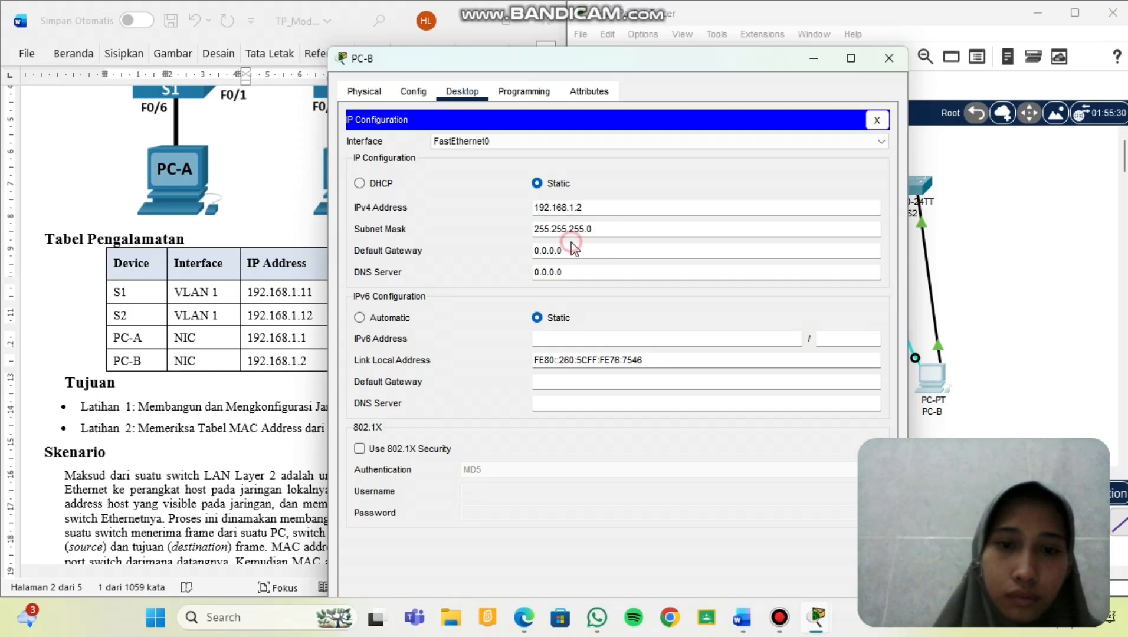
{"action": "left_click", "coordinate": [889, 58]}
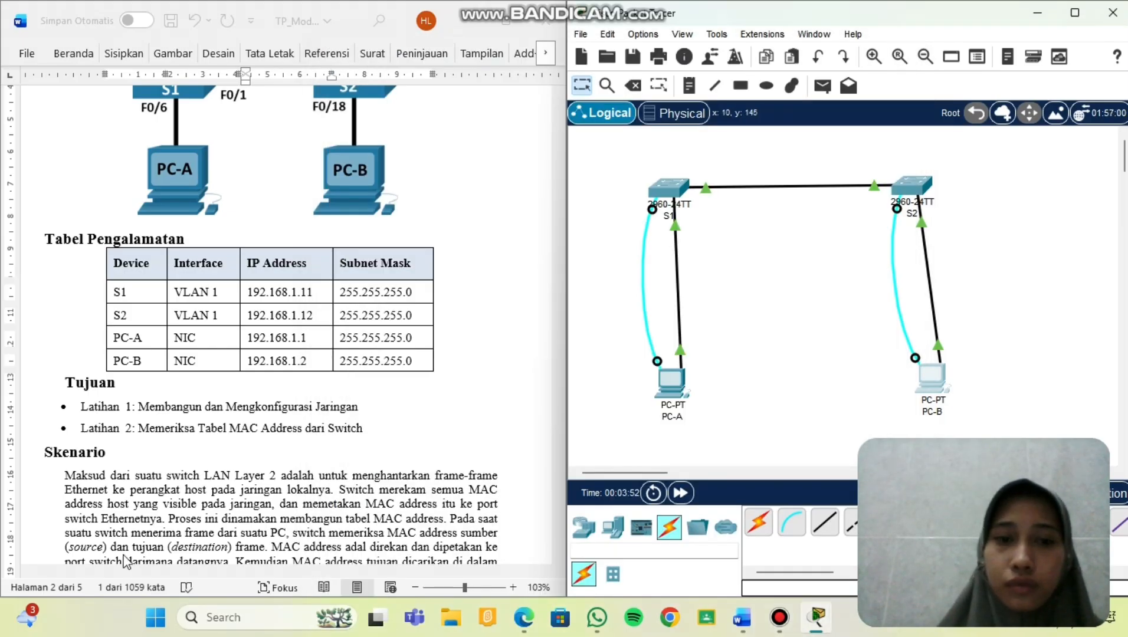
Scroll the worksheet to Latihan 2, Langkah 1: Rekam MAC Address perangkat jaringan.
{"action": "scroll", "coordinate": [301, 353], "scroll_direction": "down", "scroll_amount": 6}
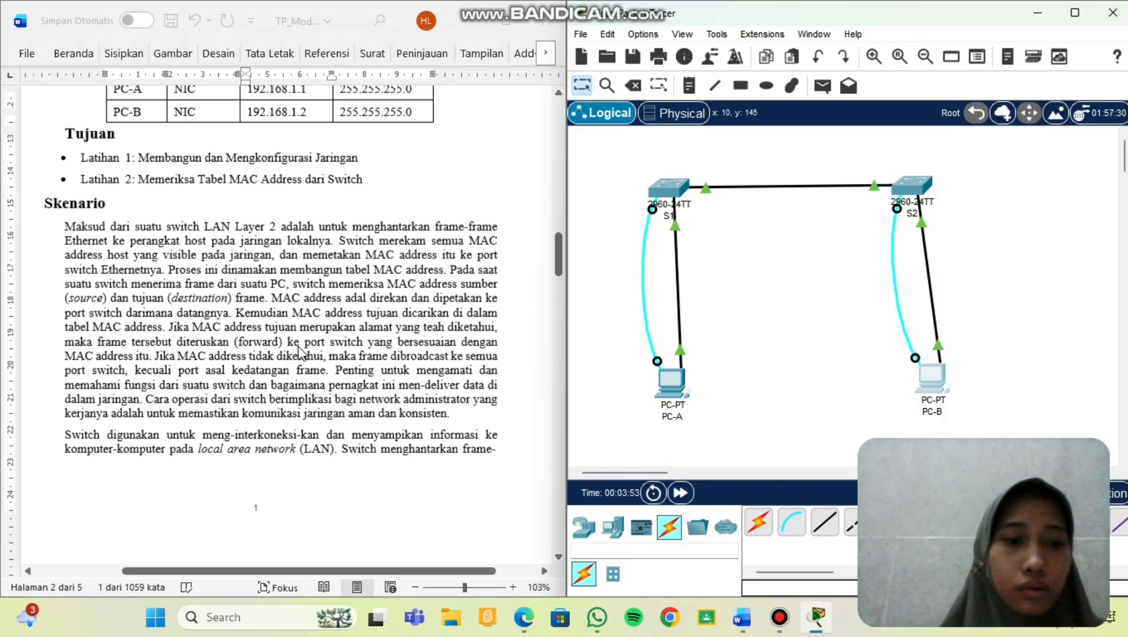
{"action": "scroll", "coordinate": [301, 353], "scroll_direction": "down", "scroll_amount": 20}
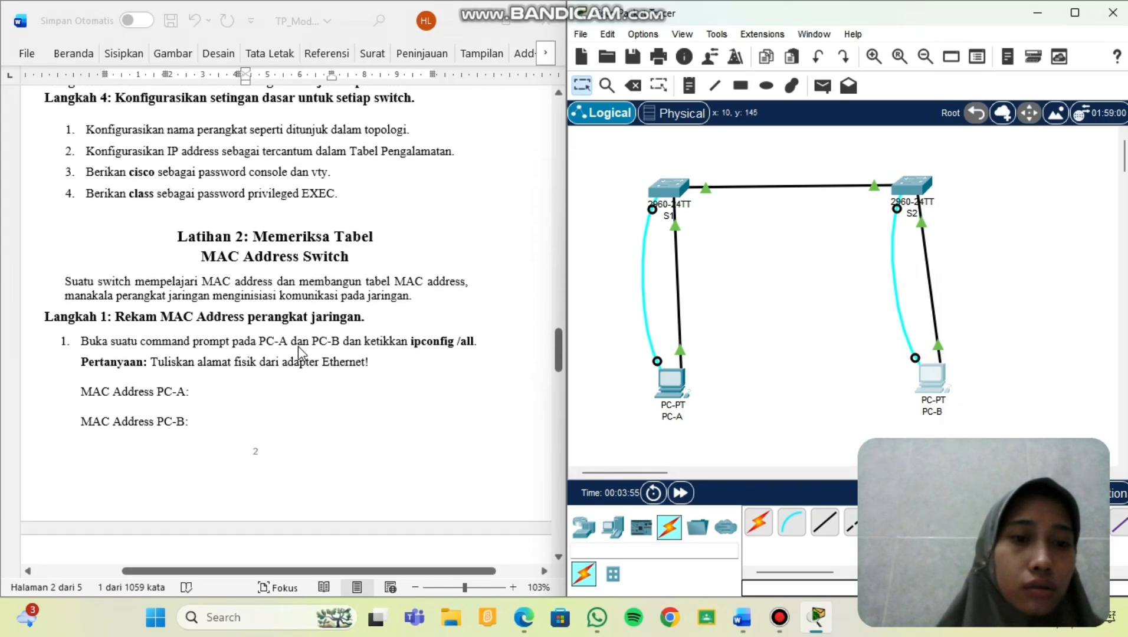
{"action": "scroll", "coordinate": [301, 353], "scroll_direction": "up", "scroll_amount": 9}
{"action": "scroll", "coordinate": [300, 353], "scroll_direction": "down", "scroll_amount": 5}
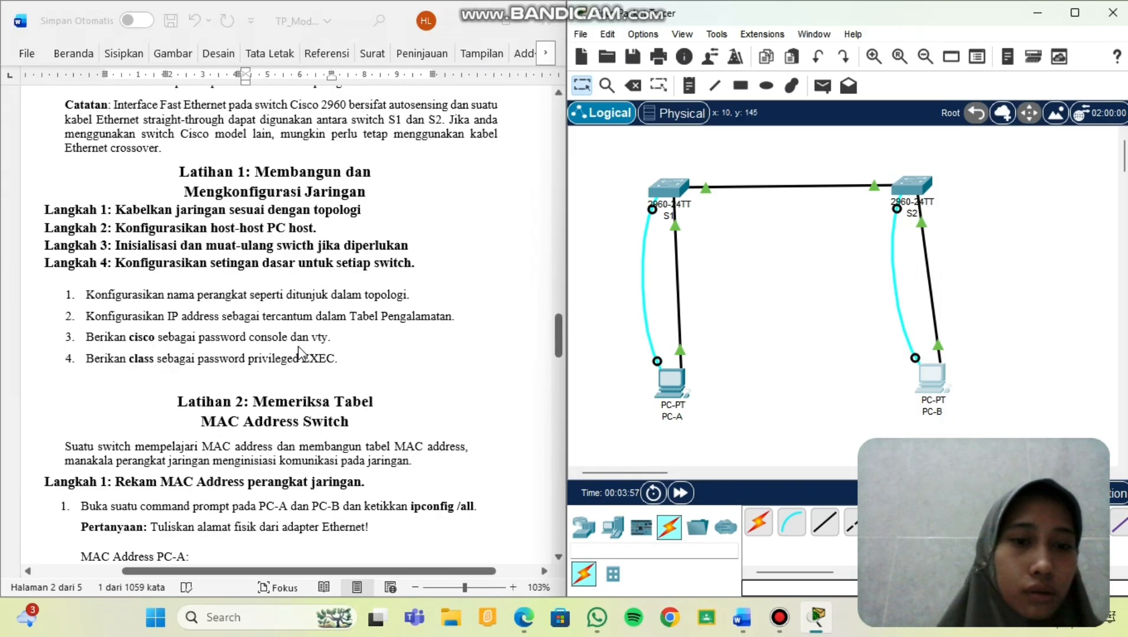
{"action": "scroll", "coordinate": [301, 352], "scroll_direction": "down", "scroll_amount": 3}
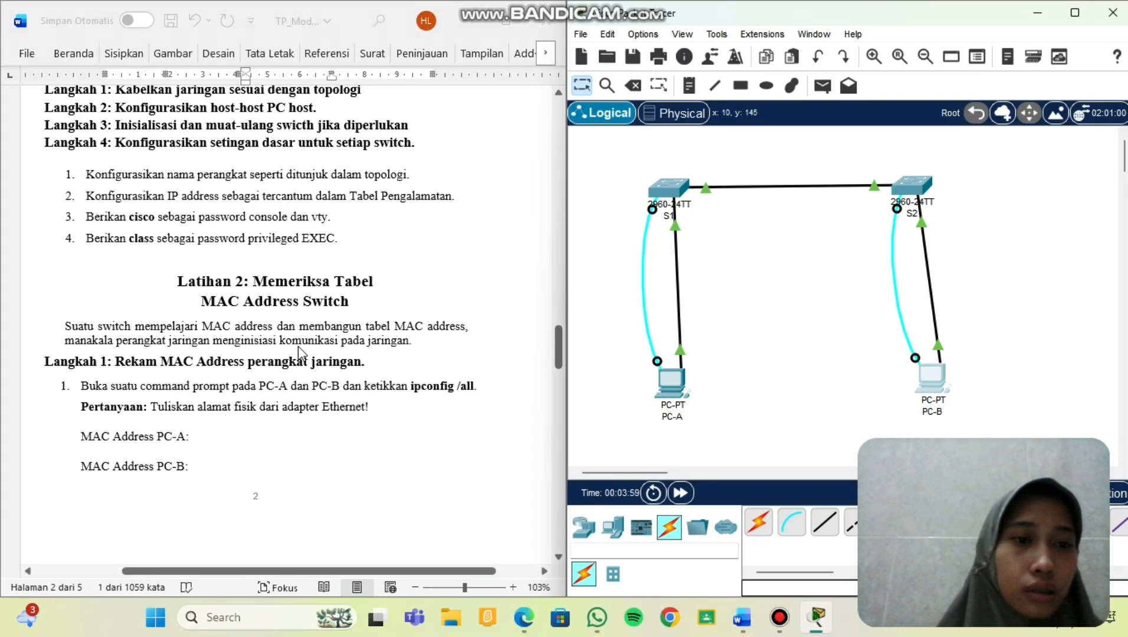
{"action": "scroll", "coordinate": [301, 281], "scroll_direction": "up", "scroll_amount": 1}
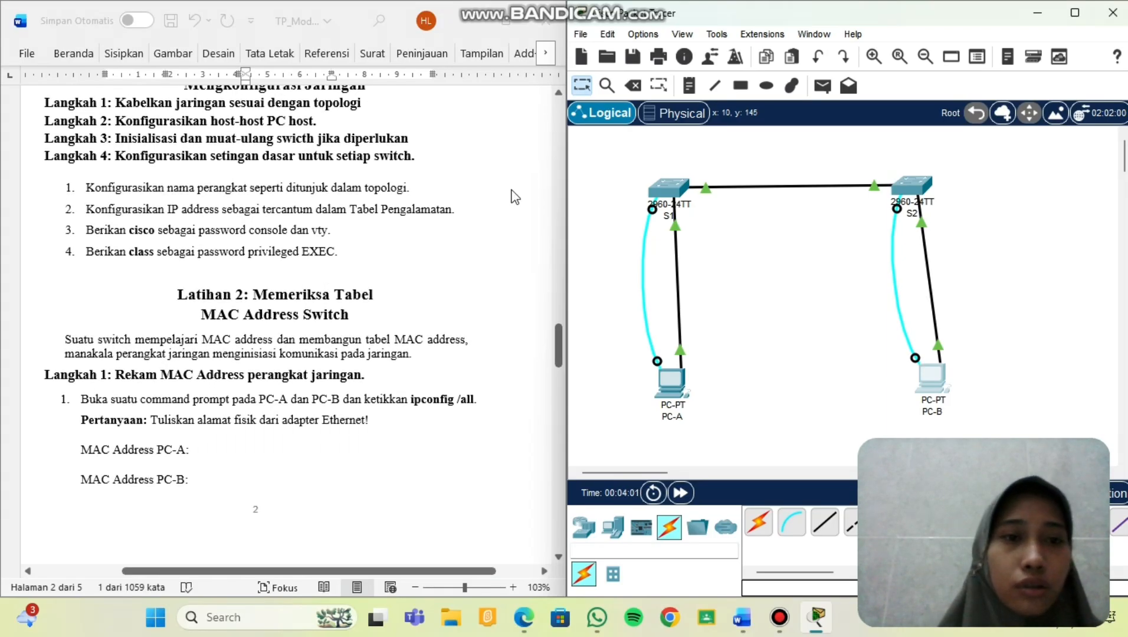
Open a console session from PC-A's Terminal, enter global configuration, and set hostname S1.
{"action": "left_click", "coordinate": [671, 380]}
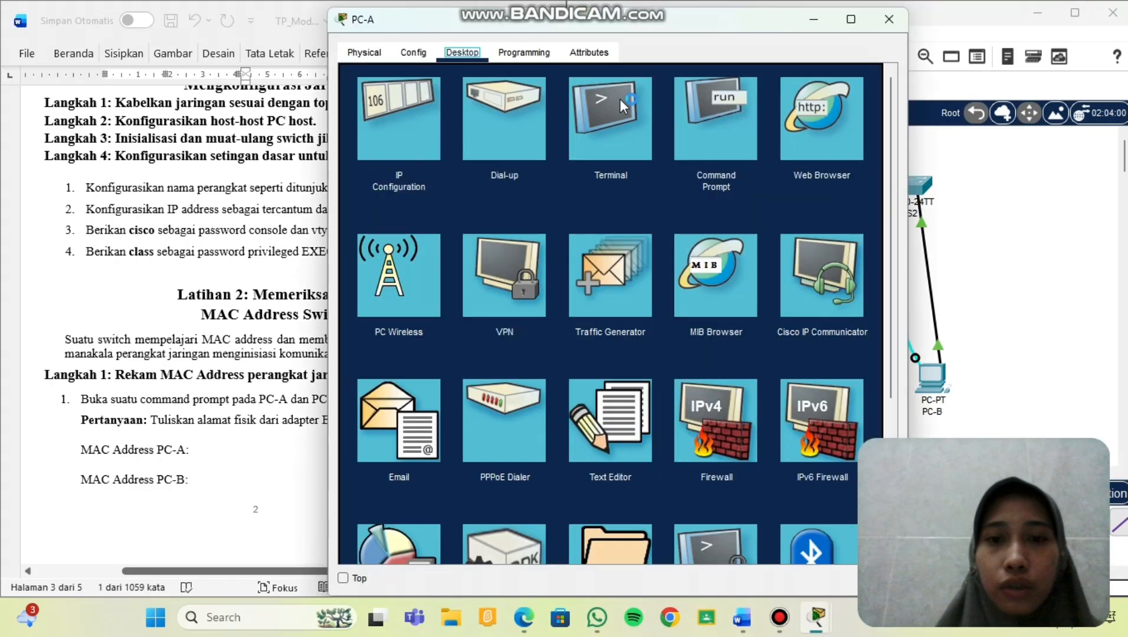
{"action": "left_click", "coordinate": [619, 98]}
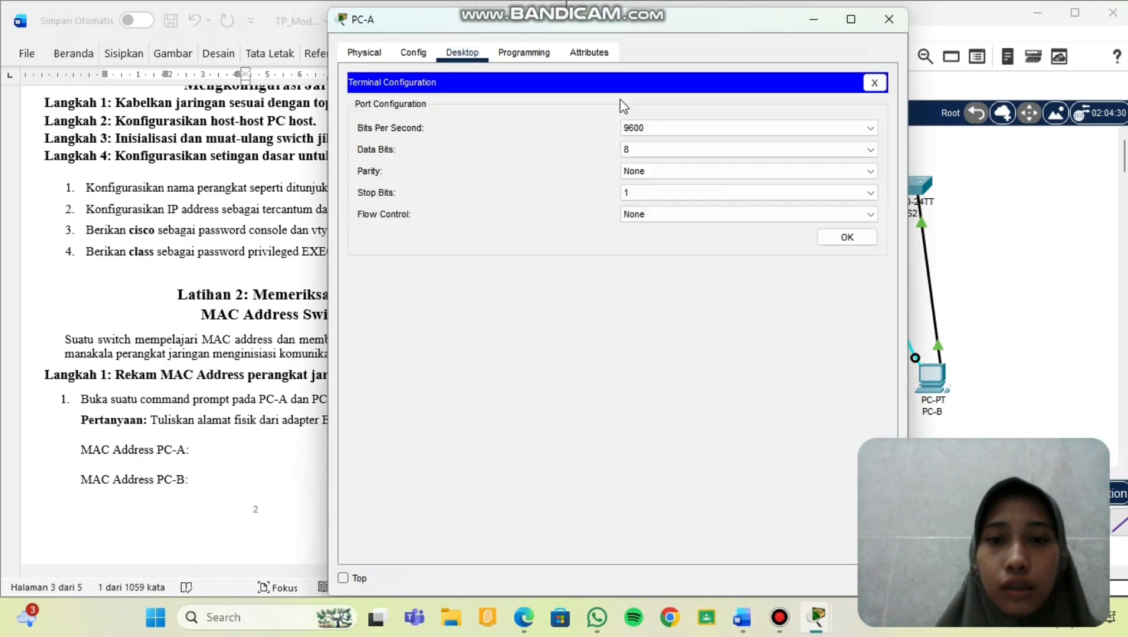
{"action": "left_click", "coordinate": [847, 239]}
{"action": "key", "text": "Return"}
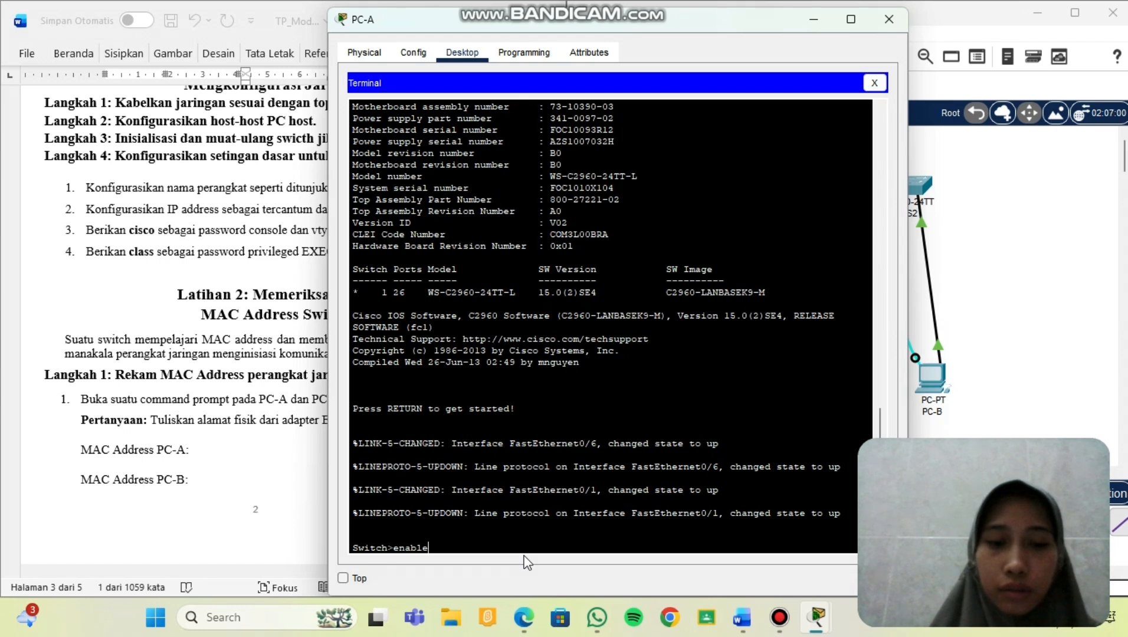
{"action": "key", "text": "Return"}
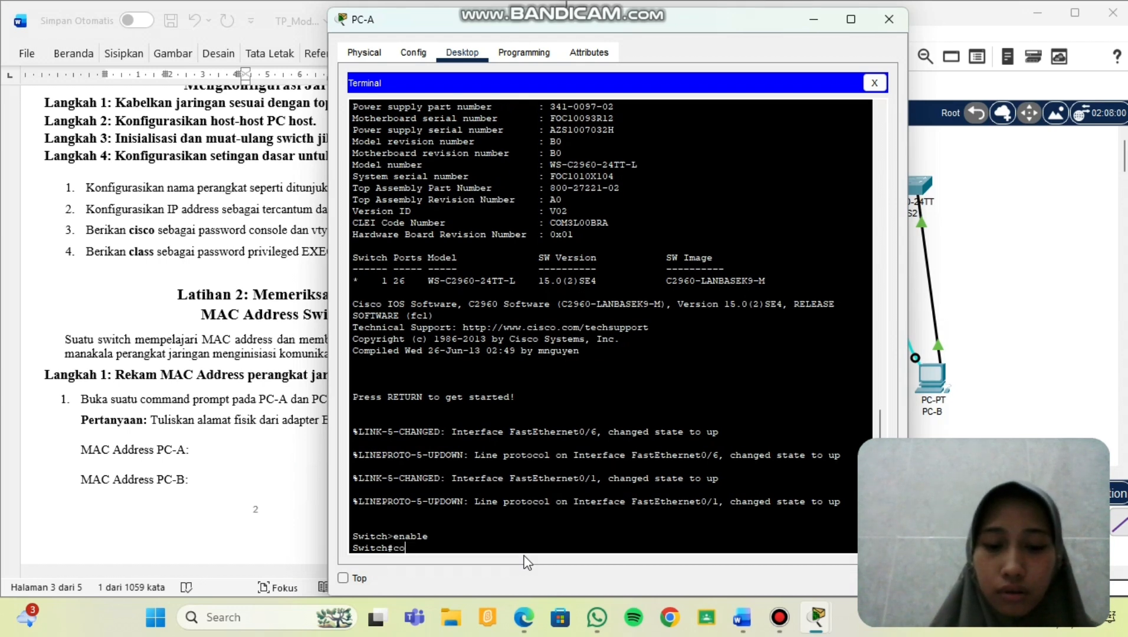
{"action": "type", "text": "nfigure"}
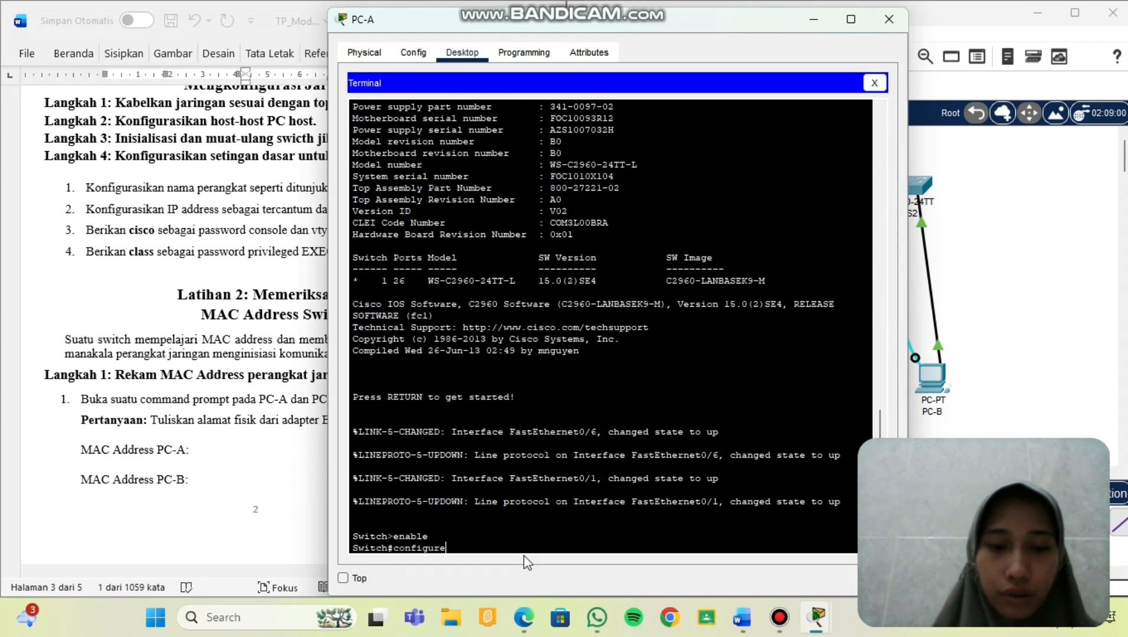
{"action": "type", "text": " terminal"}
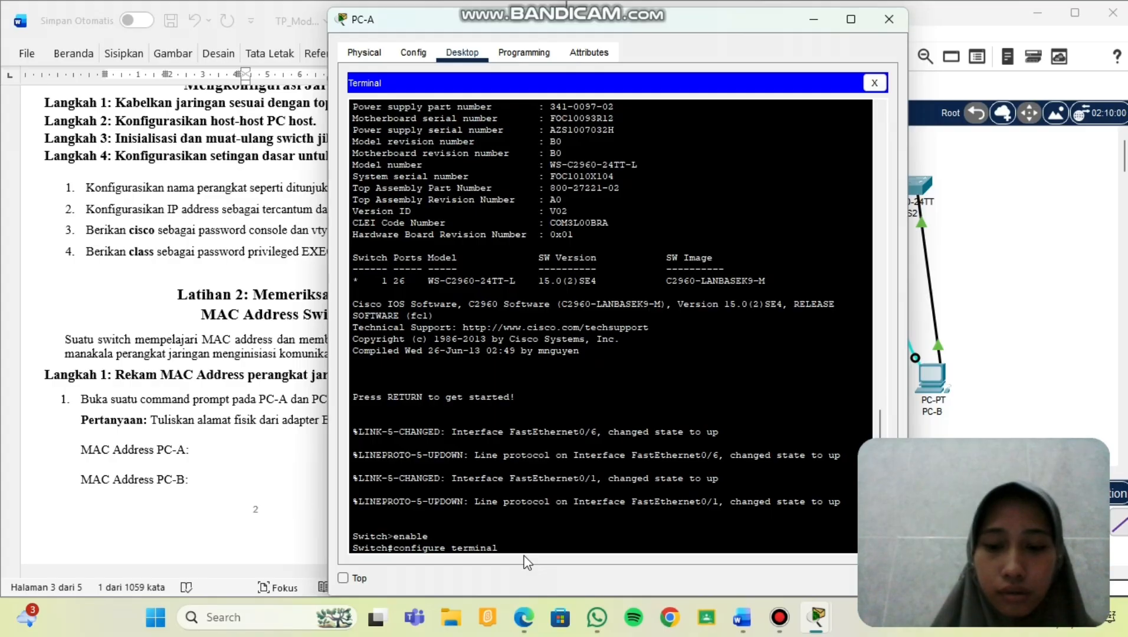
{"action": "key", "text": "Return"}
{"action": "type", "text": "host"}
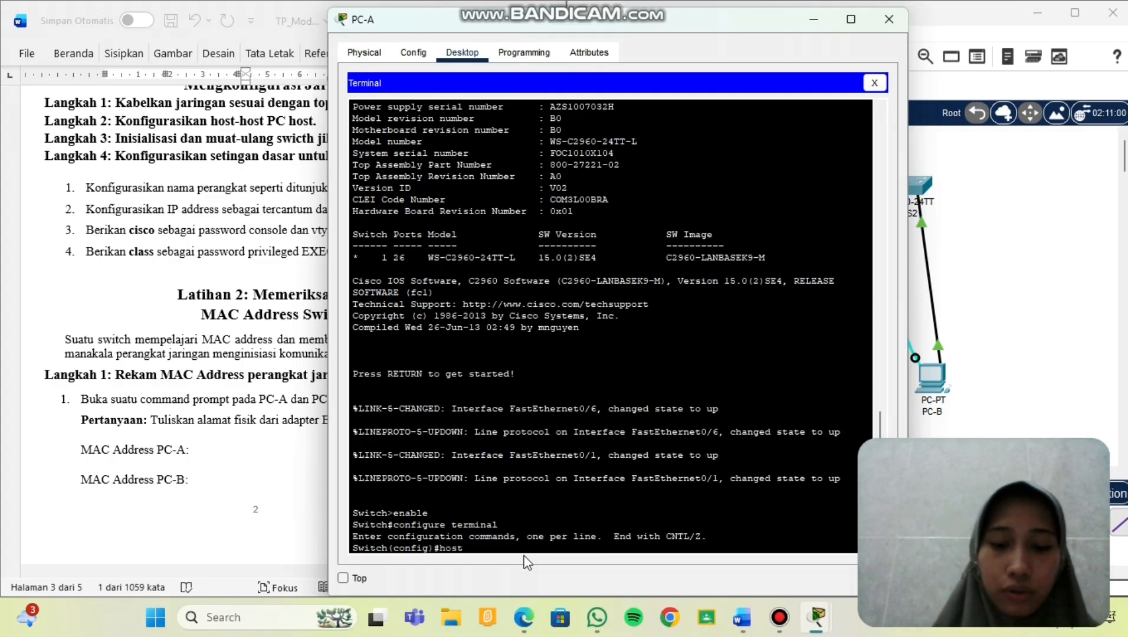
{"action": "type", "text": "name S1"}
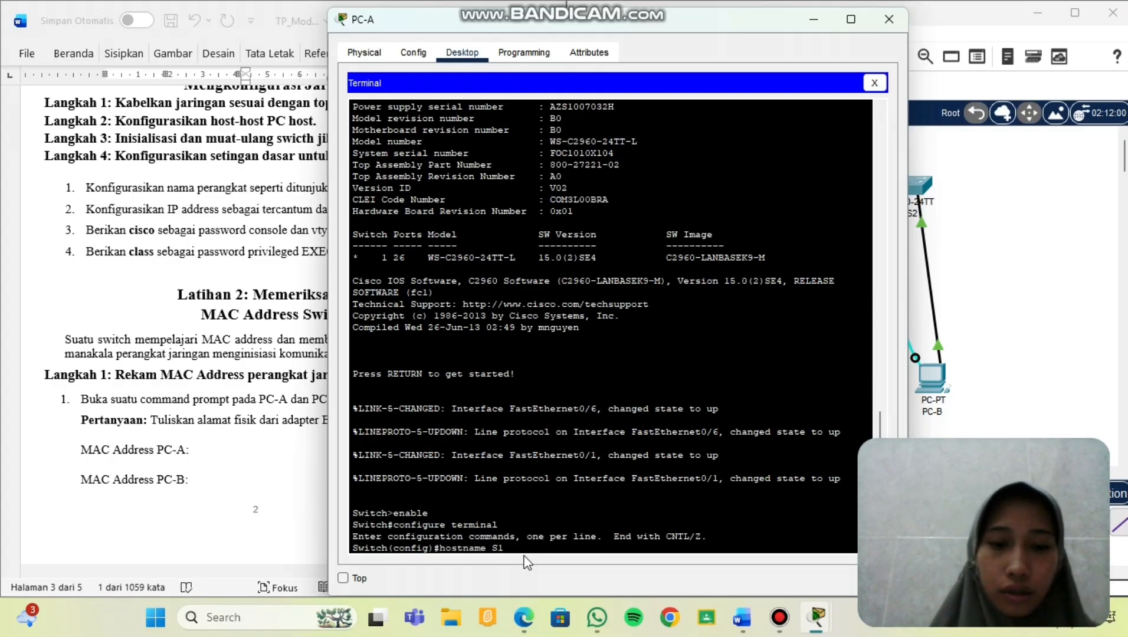
{"action": "key", "text": "Return"}
Enter interface vlan 1 configuration mode after a rejected incomplete interface command.
{"action": "type", "text": "in"}
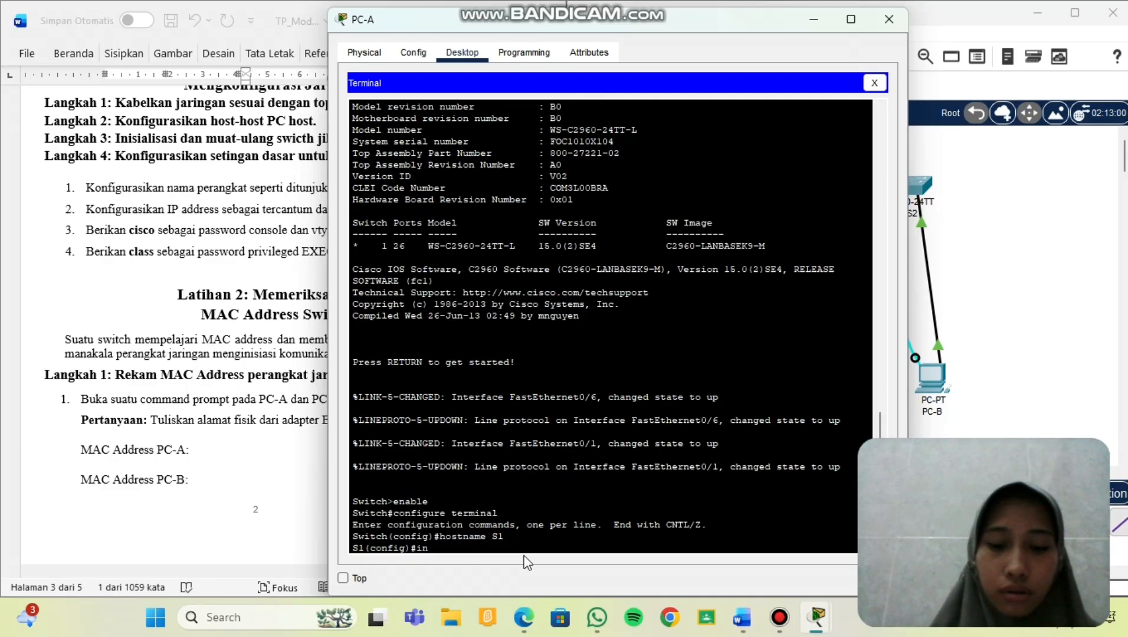
{"action": "type", "text": "terface"}
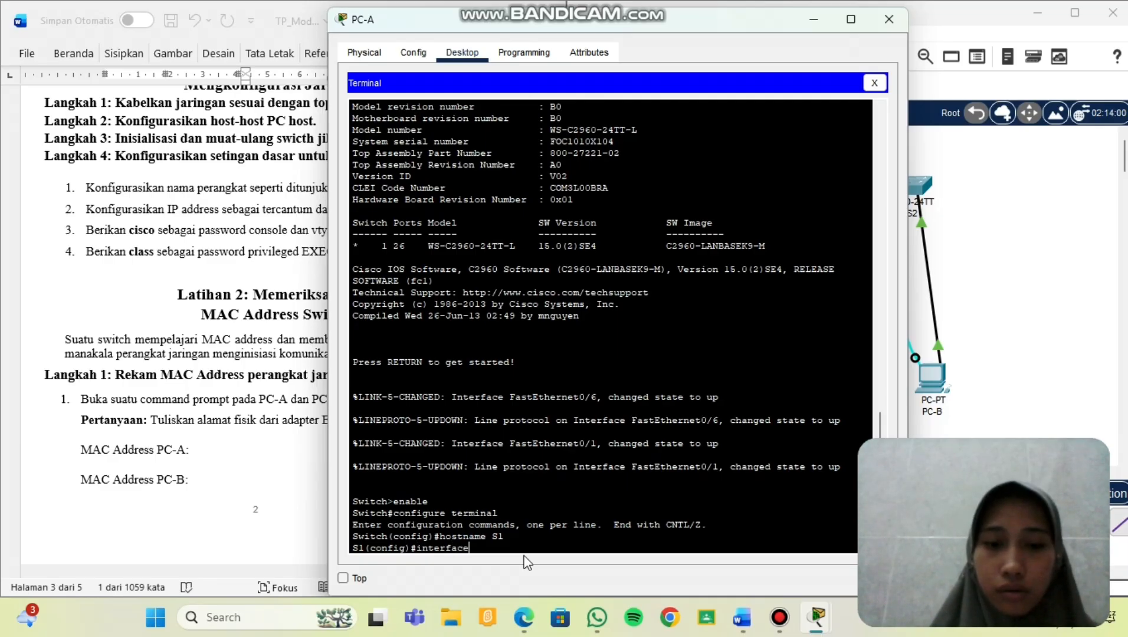
{"action": "key", "text": "Return"}
{"action": "type", "text": "inter"}
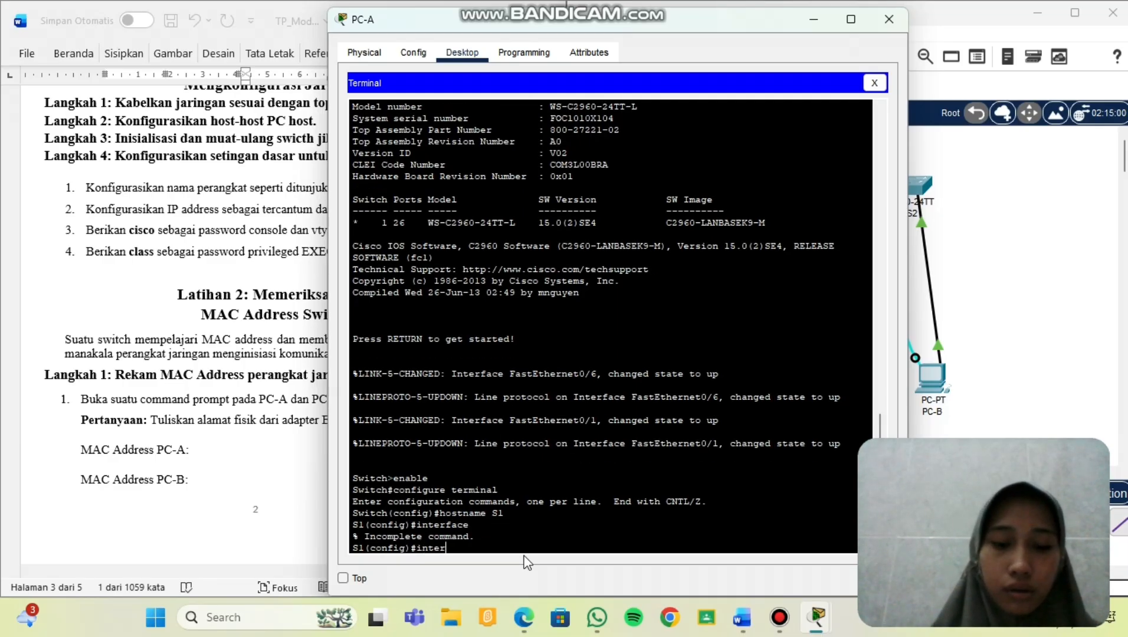
{"action": "type", "text": "face vlan"}
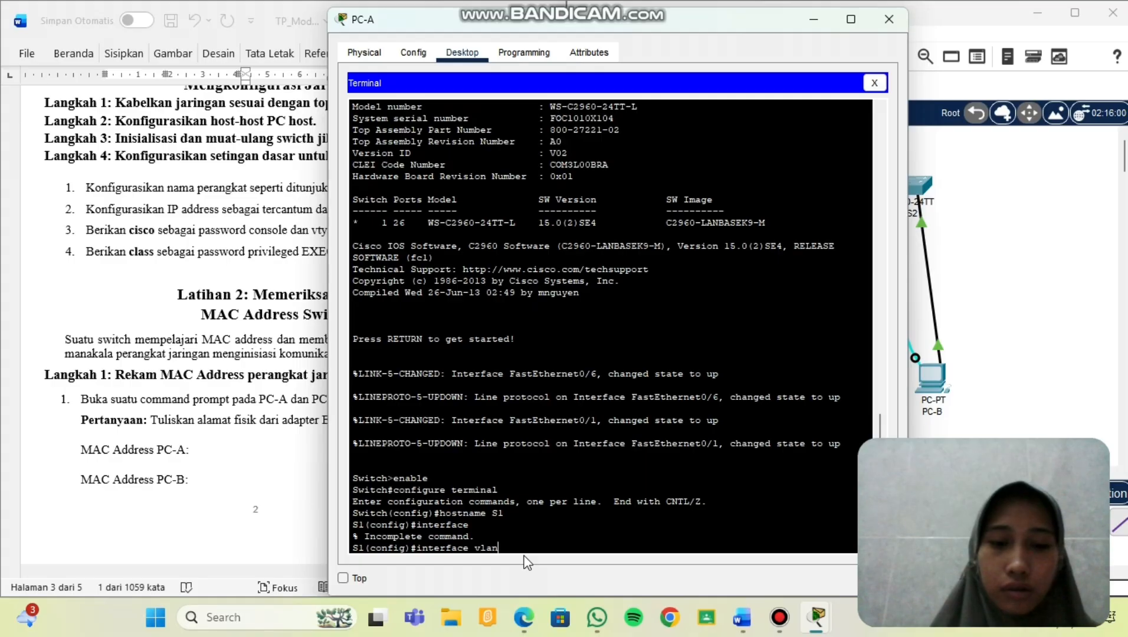
{"action": "type", "text": " 1"}
{"action": "key", "text": "Return"}
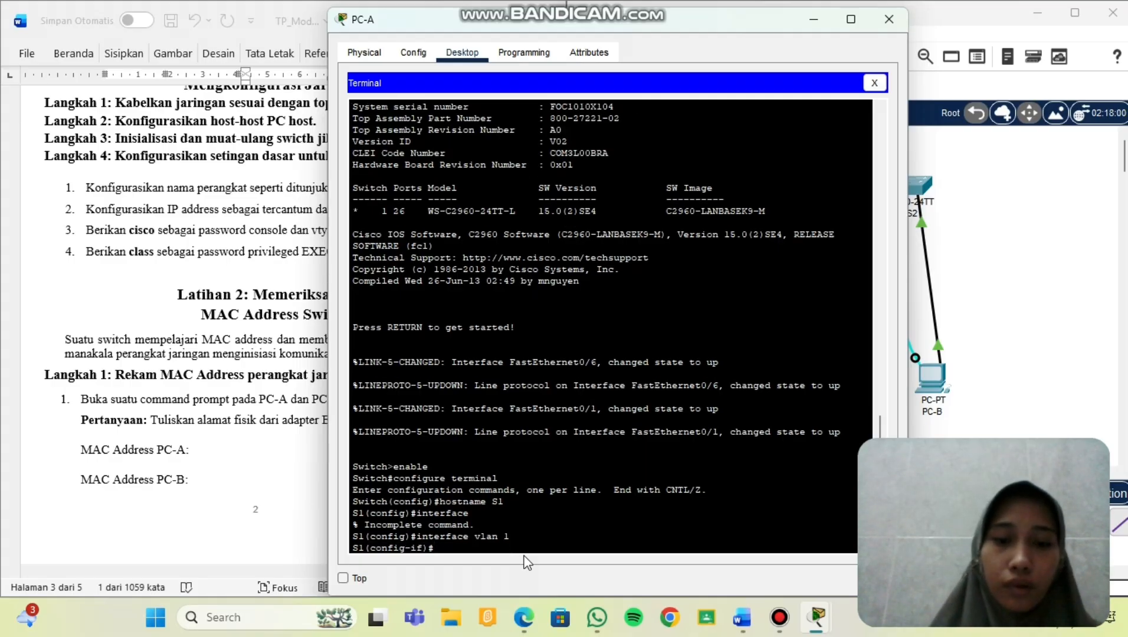
Assign VLAN 1 IP 192.168.1.11 255.255.255.0, pasting both values from the worksheet's addressing table.
{"action": "type", "text": "ip addre"}
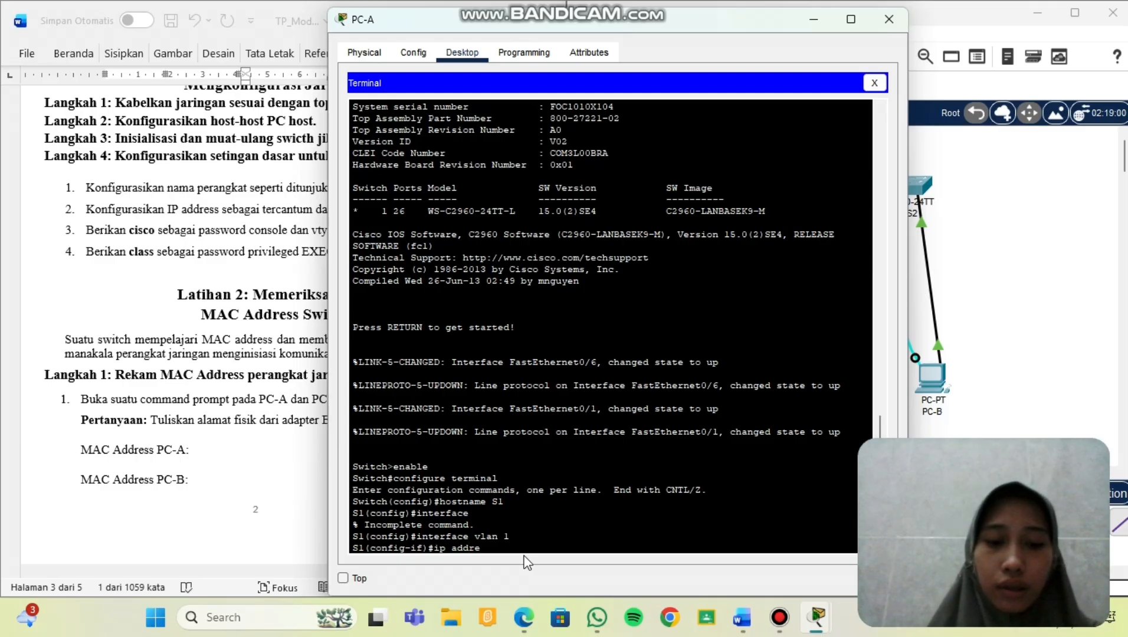
{"action": "type", "text": "ss"}
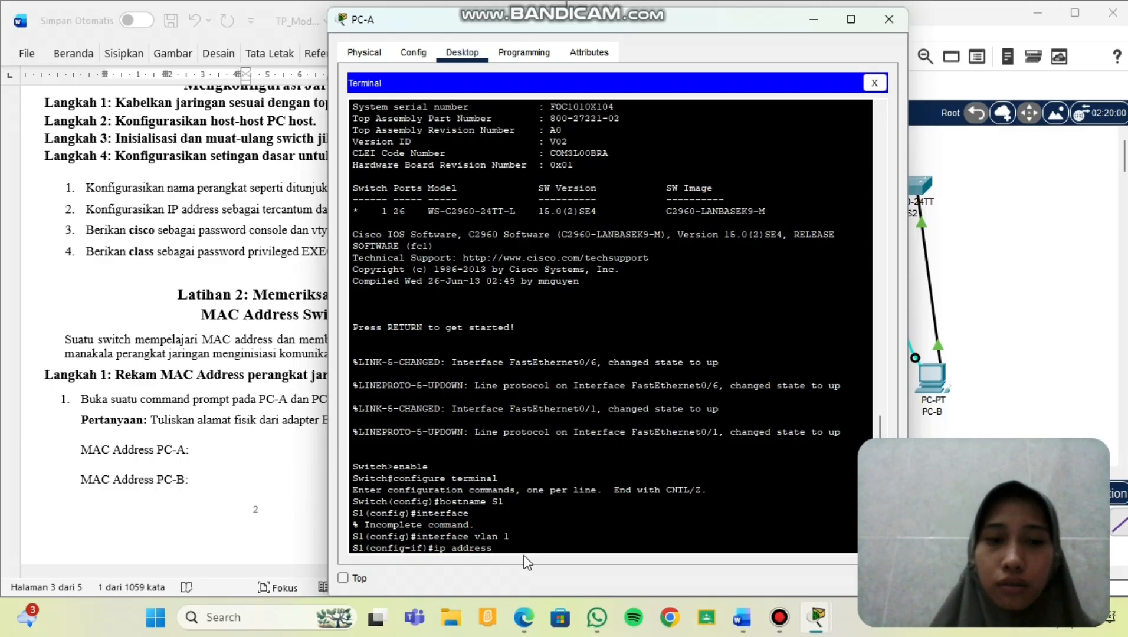
{"action": "scroll", "coordinate": [162, 131], "scroll_direction": "up", "scroll_amount": 6}
{"action": "scroll", "coordinate": [159, 124], "scroll_direction": "up", "scroll_amount": 10}
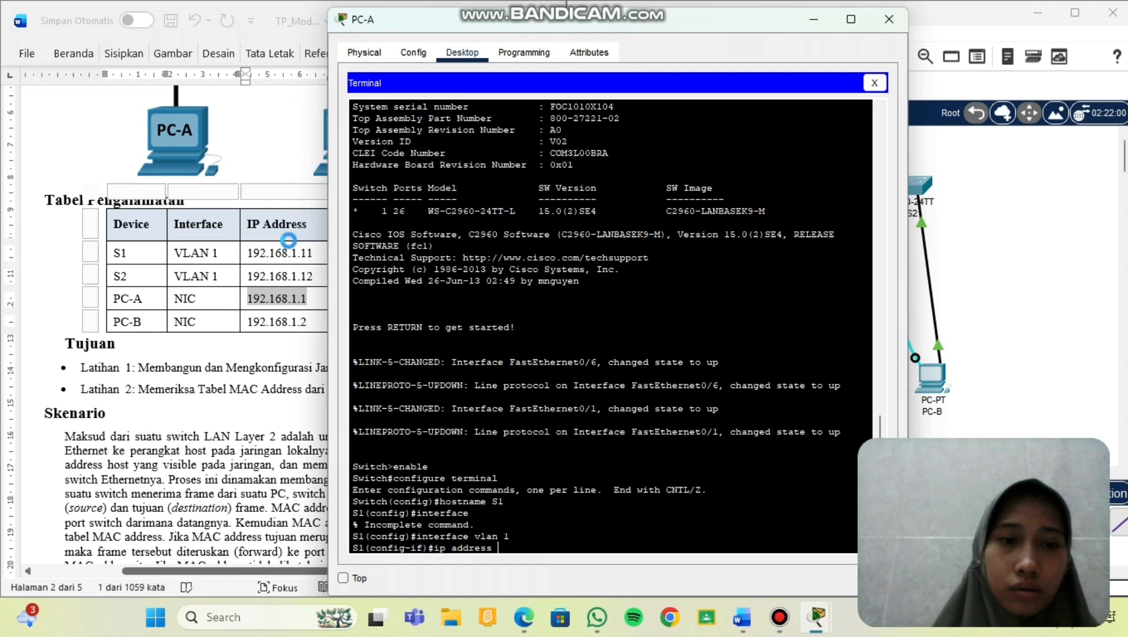
{"action": "left_click", "coordinate": [299, 247]}
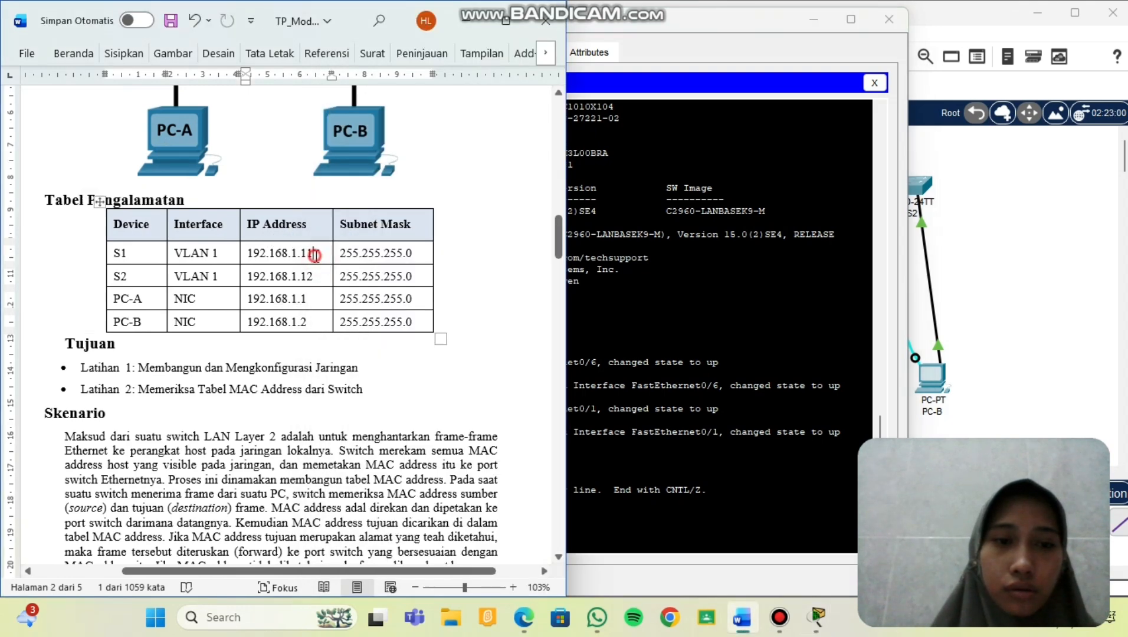
{"action": "left_click_drag", "start_coordinate": [317, 253], "coordinate": [253, 259]}
{"action": "key", "text": "ctrl+c"}
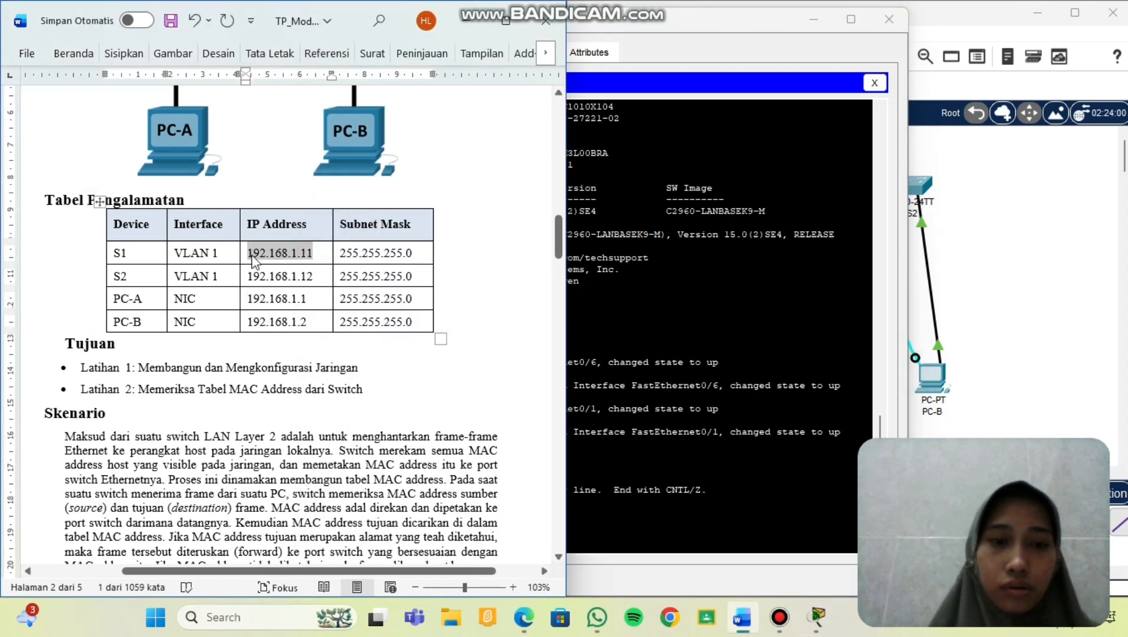
{"action": "left_click", "coordinate": [634, 500]}
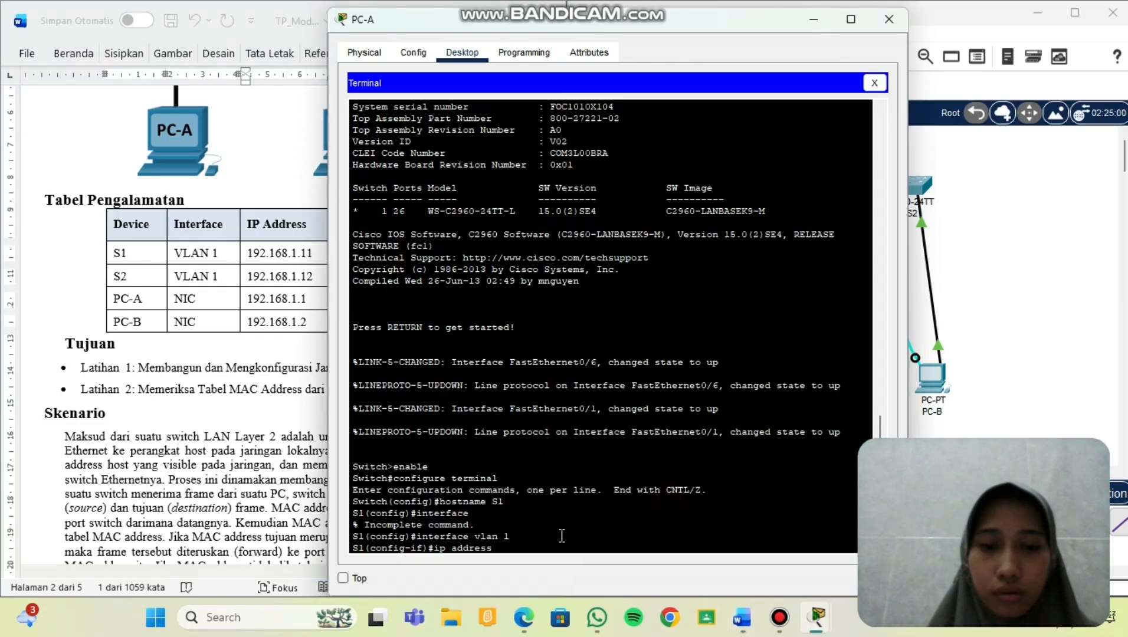
{"action": "right_click", "coordinate": [538, 544]}
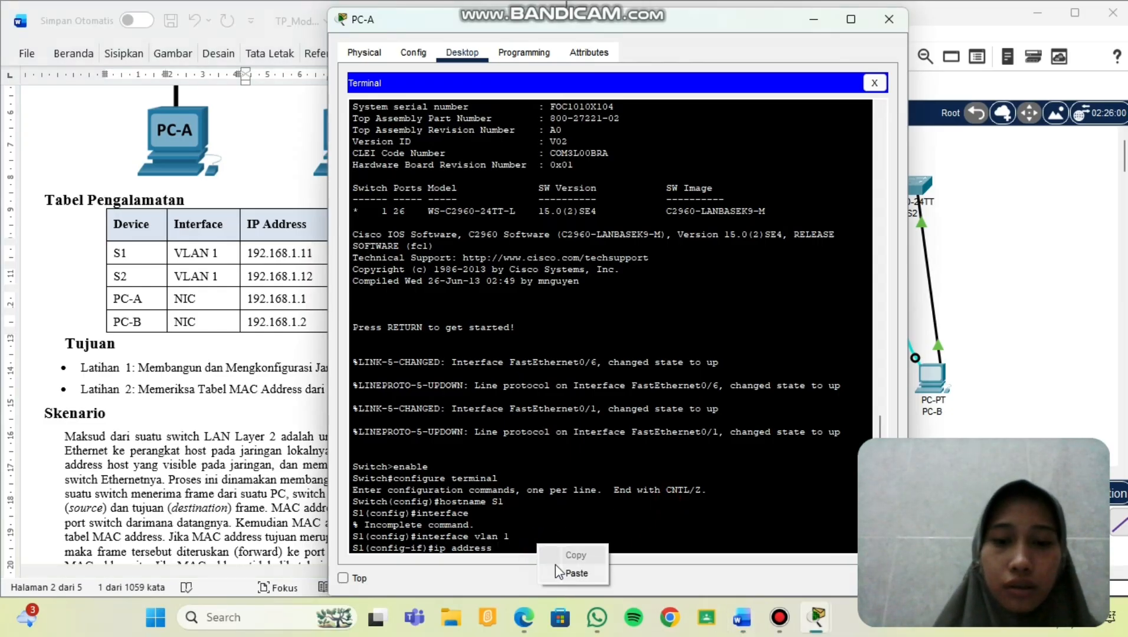
{"action": "left_click", "coordinate": [572, 573]}
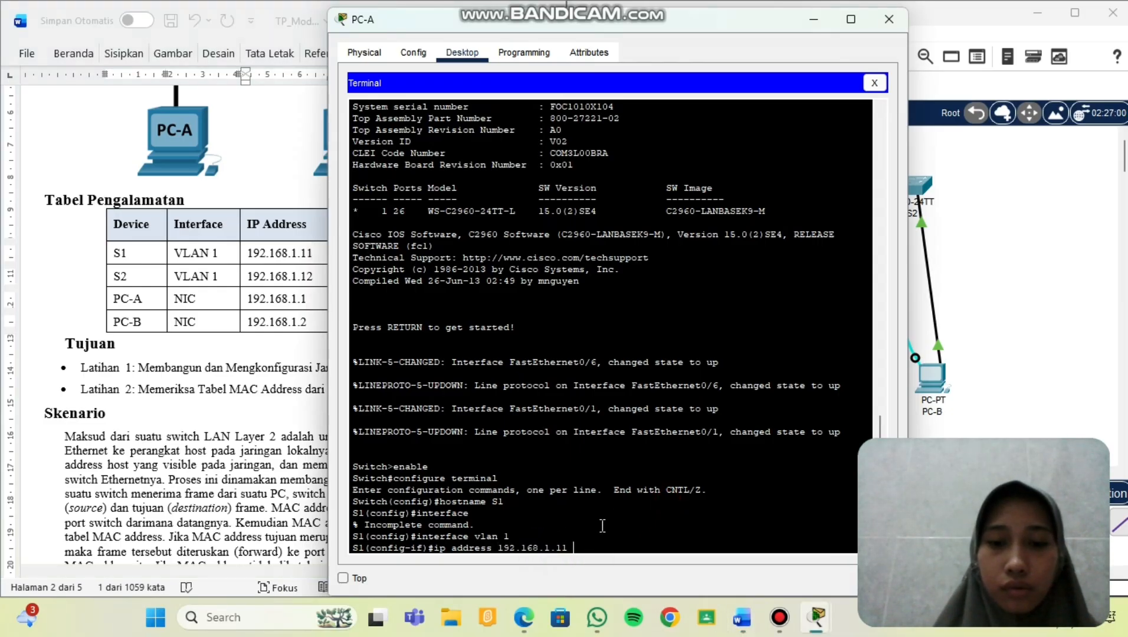
{"action": "key", "text": "alt+Tab"}
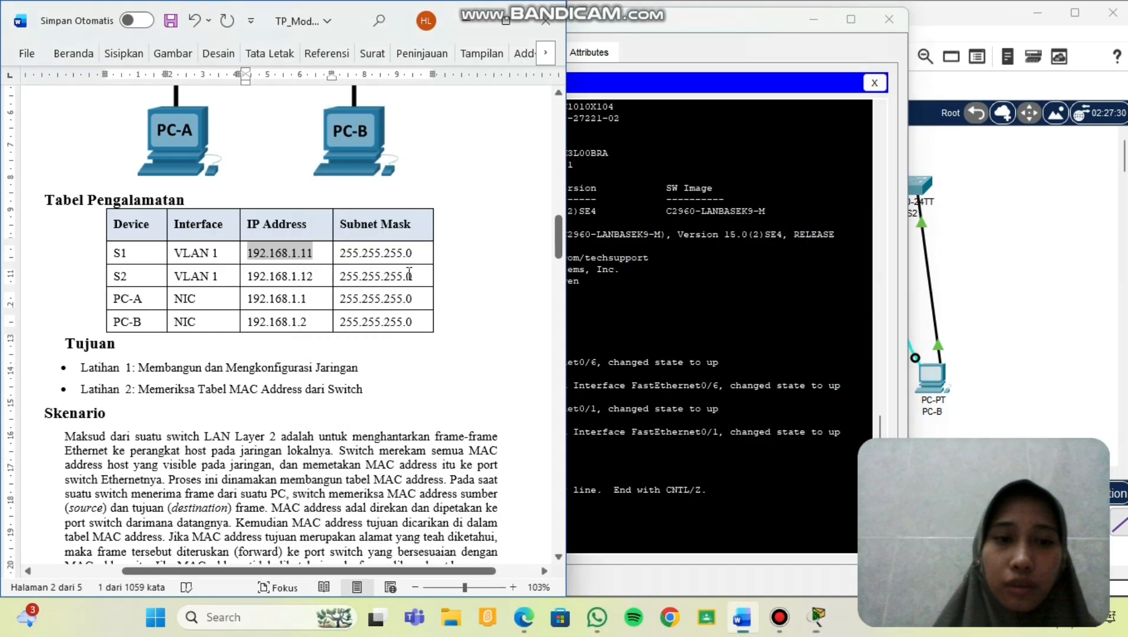
{"action": "left_click_drag", "start_coordinate": [413, 254], "coordinate": [348, 257]}
{"action": "key", "text": "ctrl+c"}
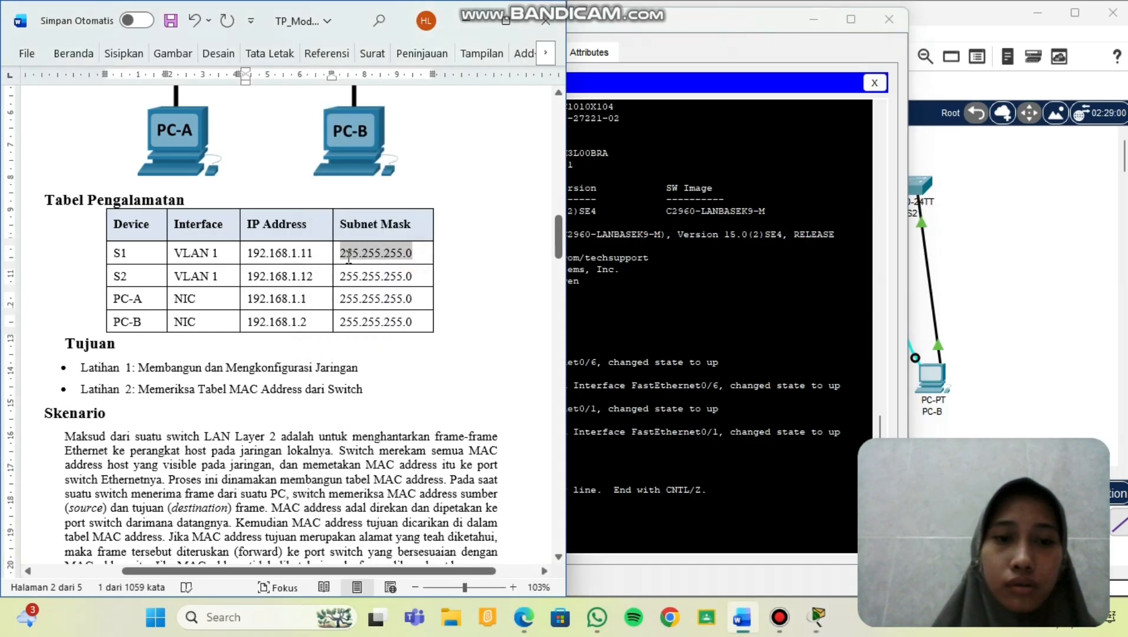
{"action": "left_click", "coordinate": [624, 536]}
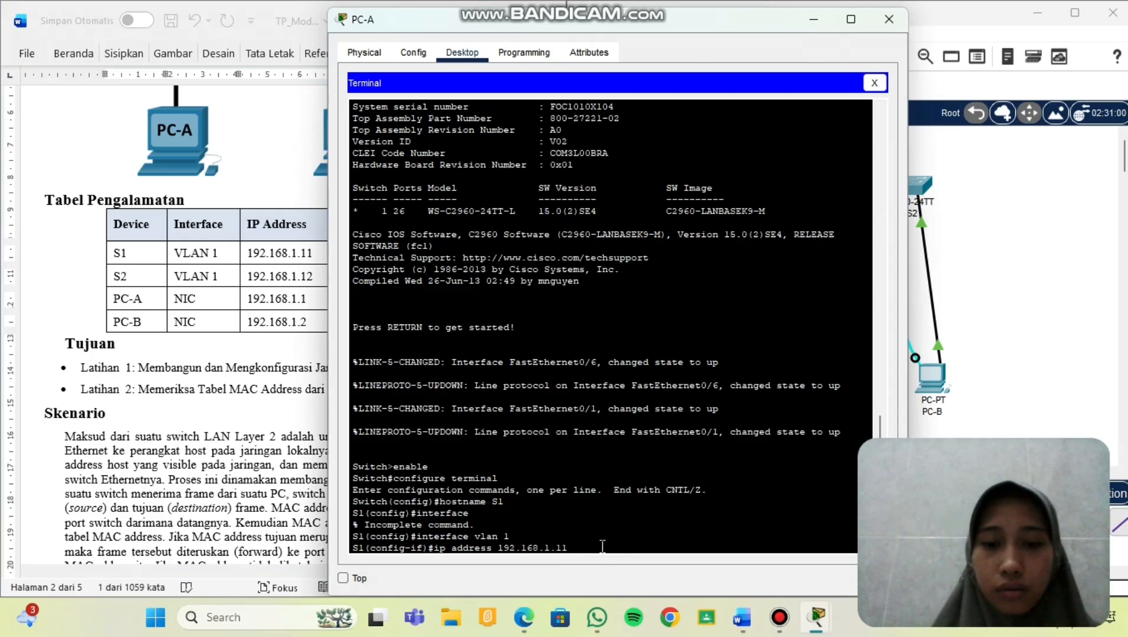
{"action": "right_click", "coordinate": [600, 547]}
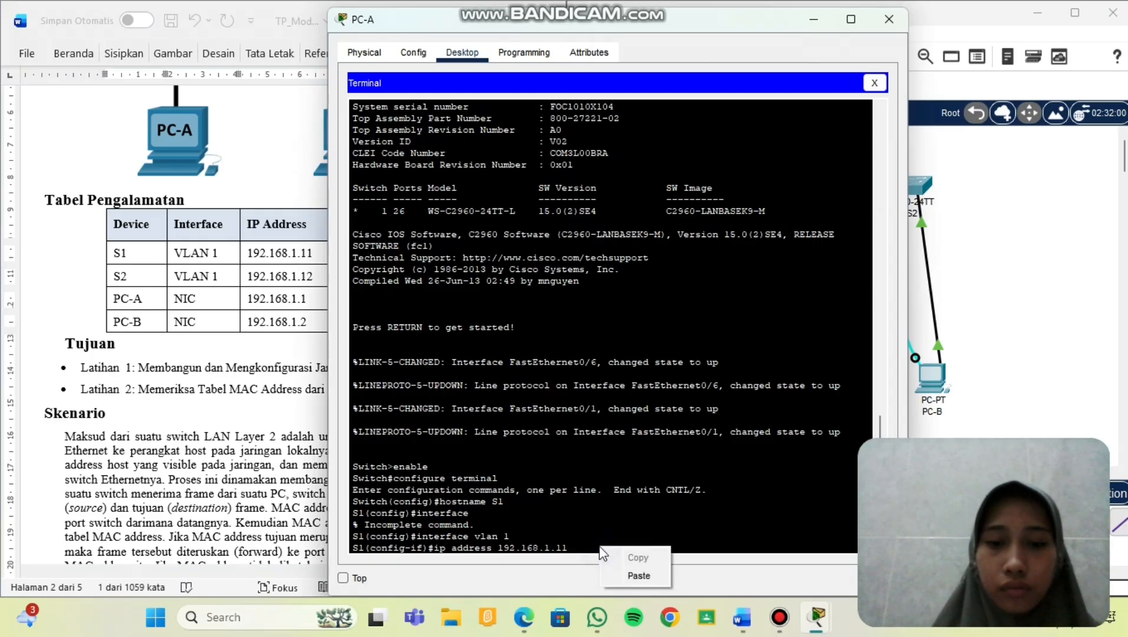
{"action": "left_click", "coordinate": [631, 577]}
{"action": "key", "text": "Return"}
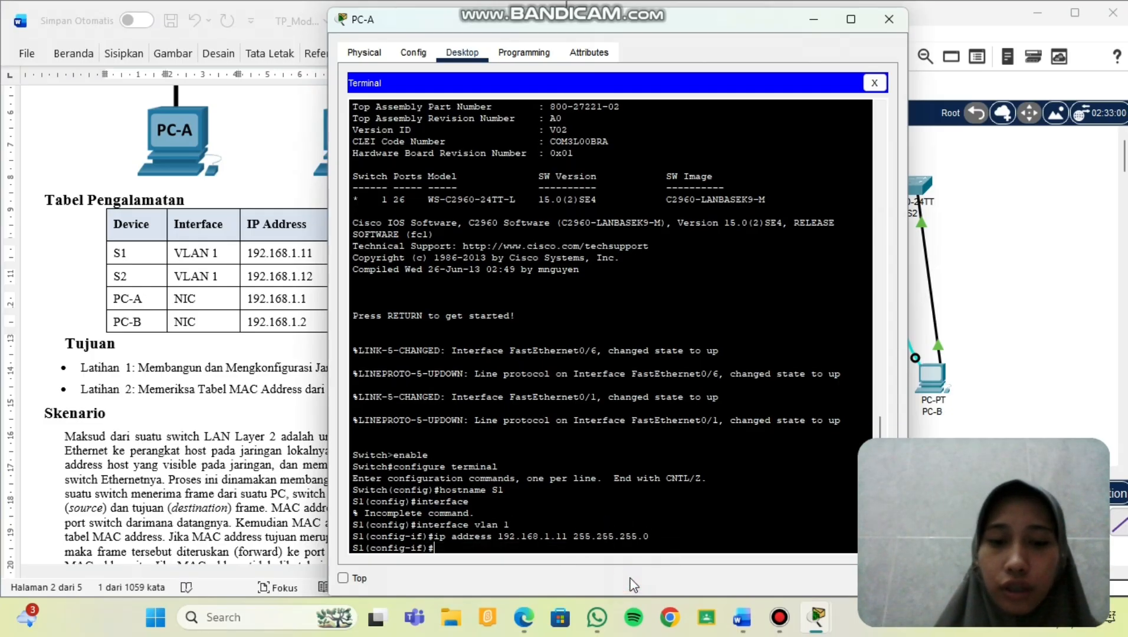
Bring the VLAN 1 interface up with no shutdown.
{"action": "type", "text": "no sh"}
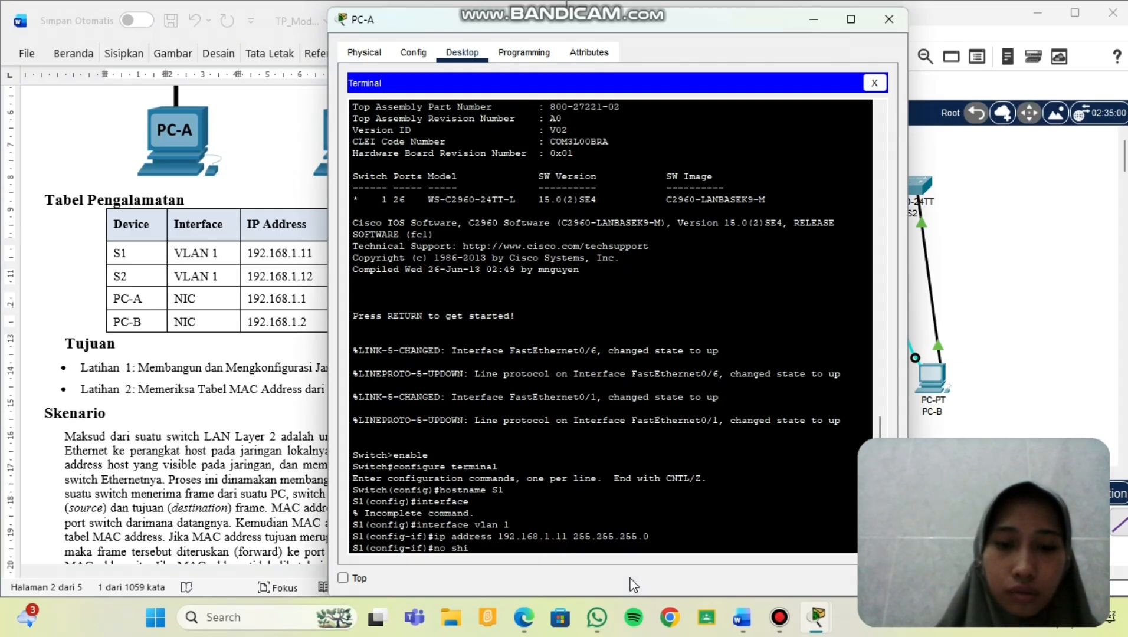
{"action": "type", "text": "utdo"}
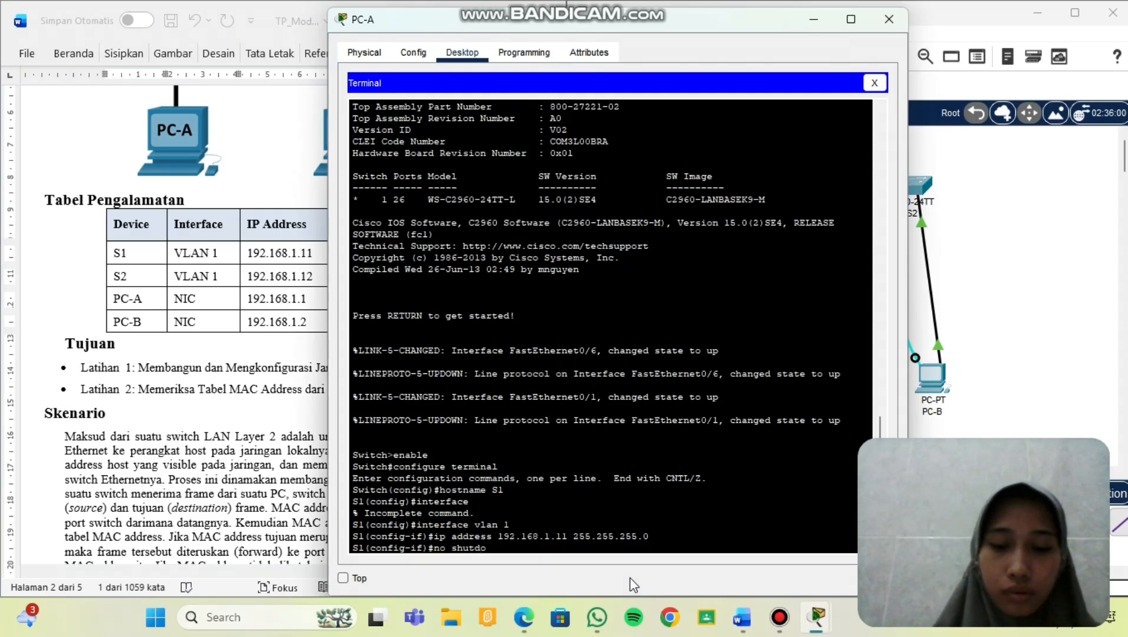
{"action": "type", "text": "wn"}
{"action": "key", "text": "Return"}
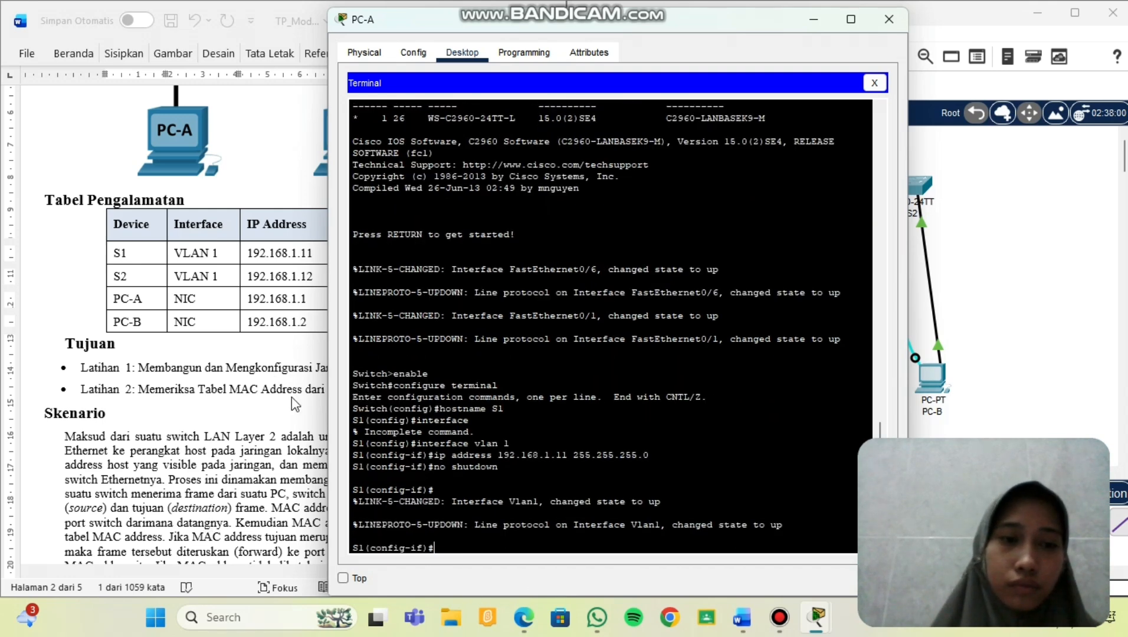
{"action": "scroll", "coordinate": [291, 398], "scroll_direction": "down", "scroll_amount": 15}
{"action": "scroll", "coordinate": [292, 397], "scroll_direction": "down", "scroll_amount": 6}
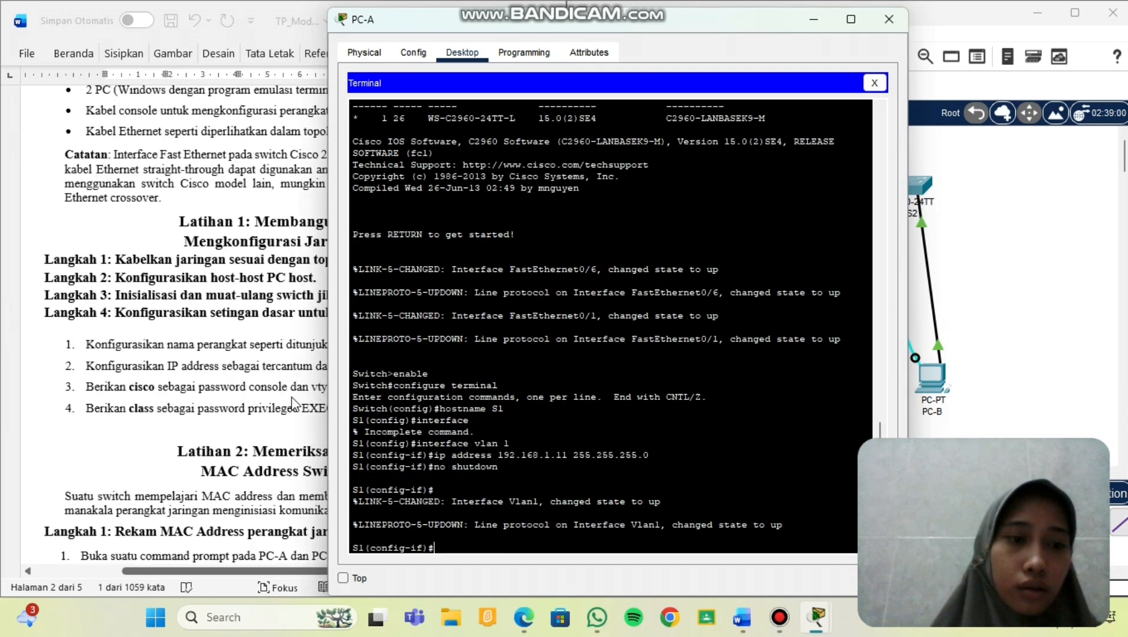
{"action": "scroll", "coordinate": [234, 370], "scroll_direction": "right", "scroll_amount": 2}
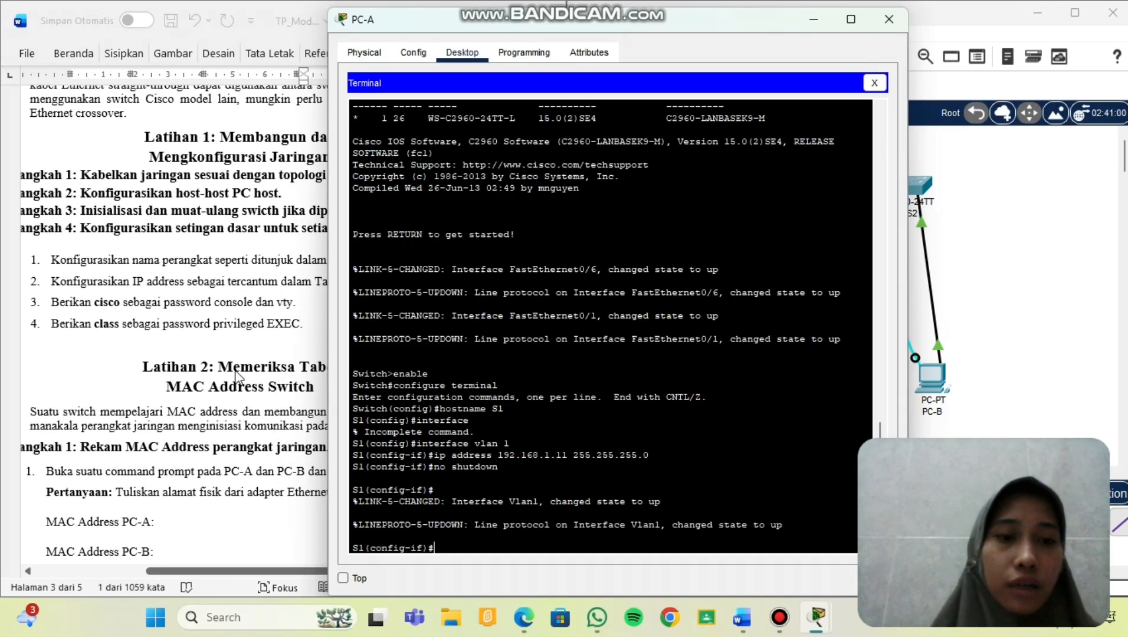
{"action": "scroll", "coordinate": [236, 375], "scroll_direction": "down", "scroll_amount": 1}
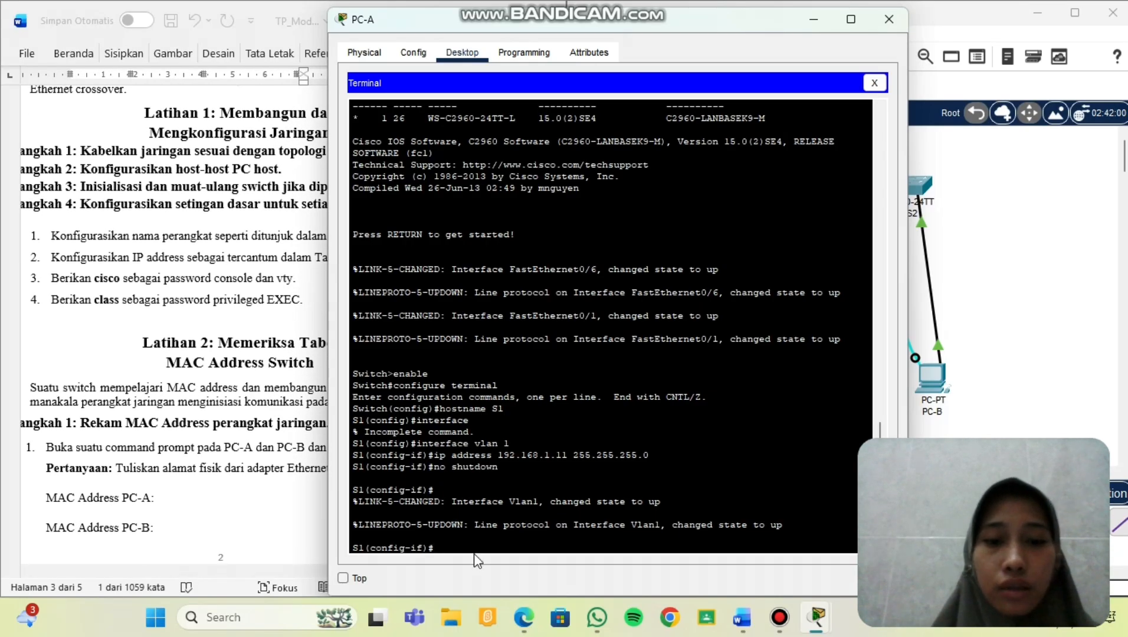
Set a password and require login on line console 0.
{"action": "type", "text": "lin"}
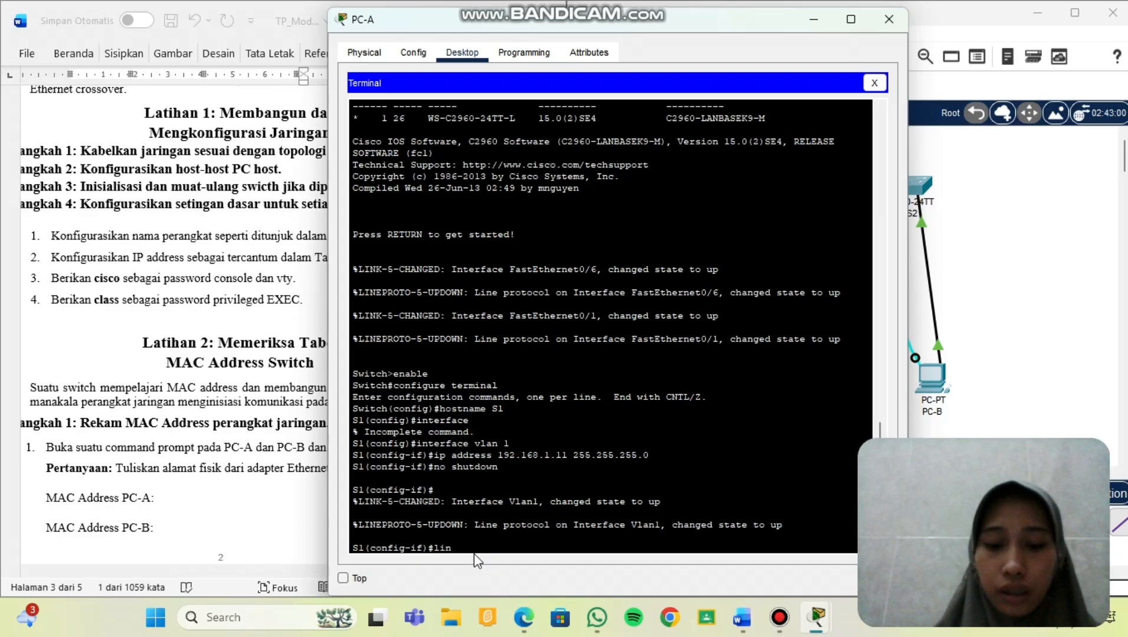
{"action": "type", "text": "e console "}
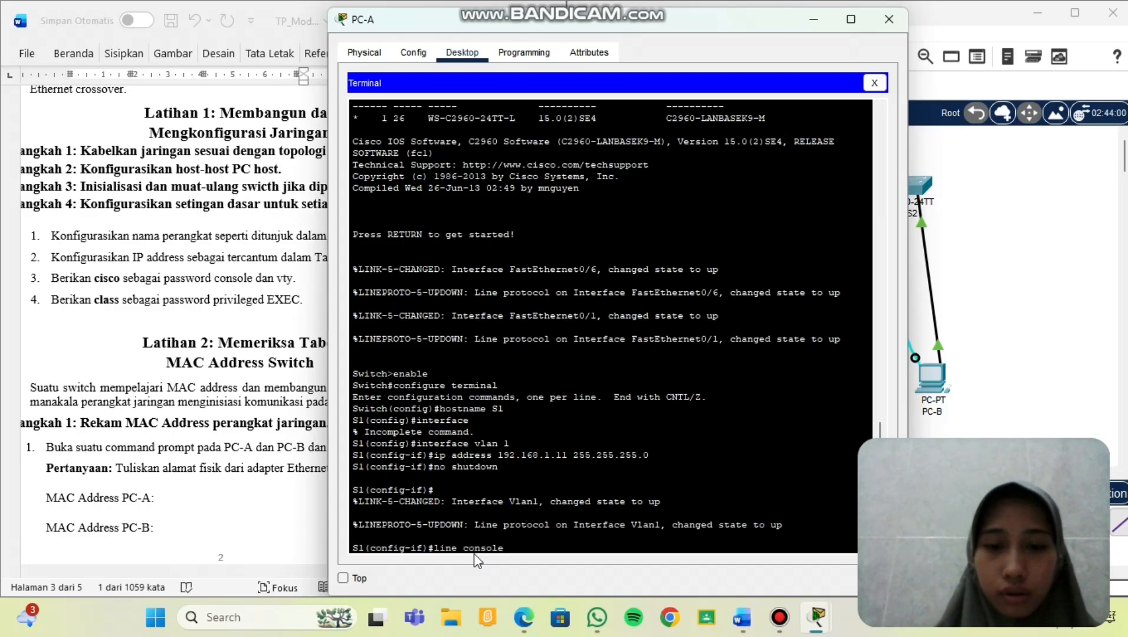
{"action": "type", "text": "0"}
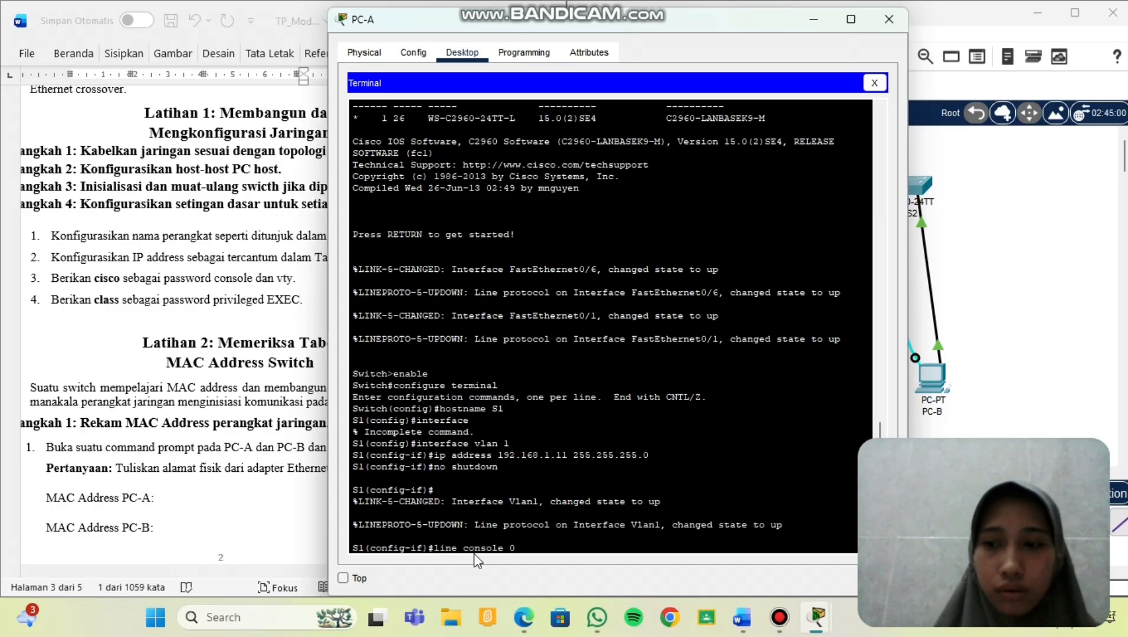
{"action": "key", "text": "Return"}
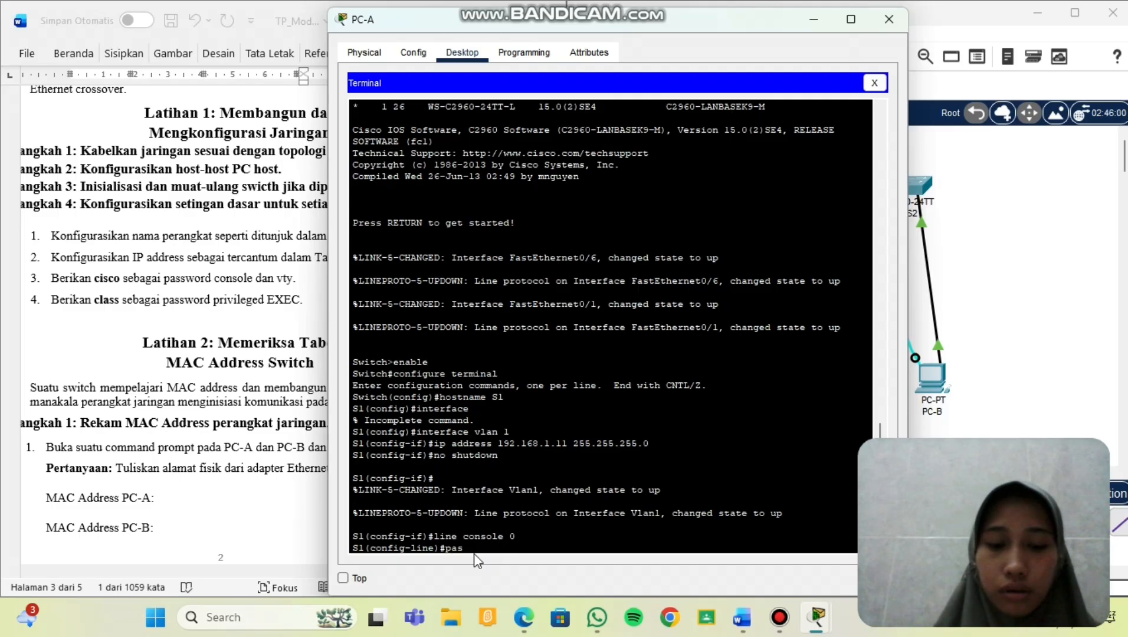
{"action": "type", "text": "password cisco"}
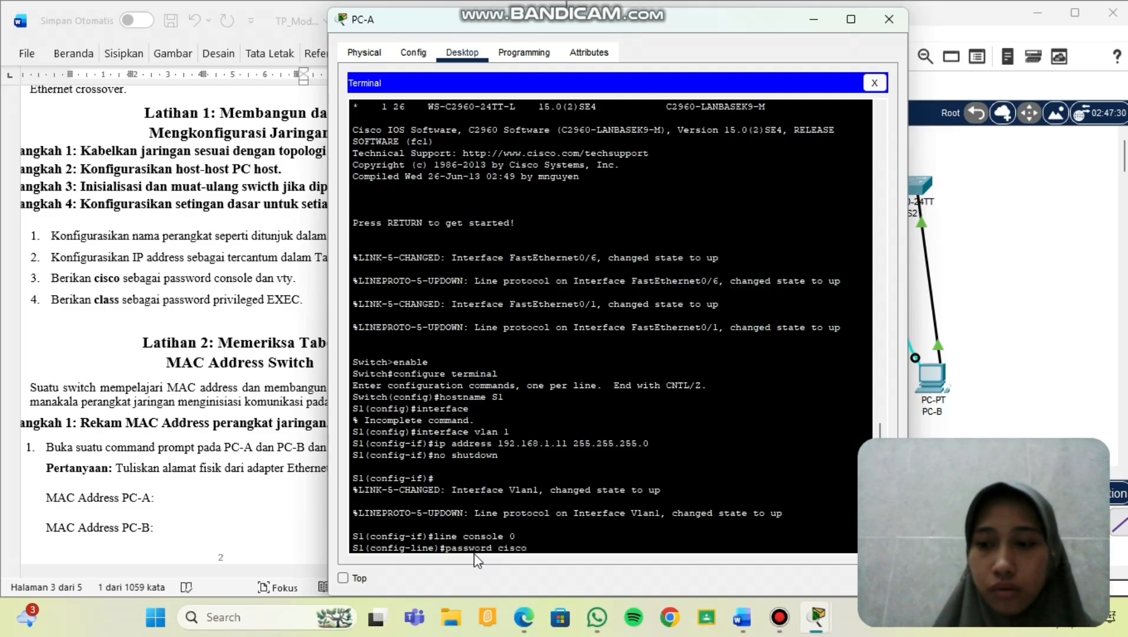
{"action": "key", "text": "Return"}
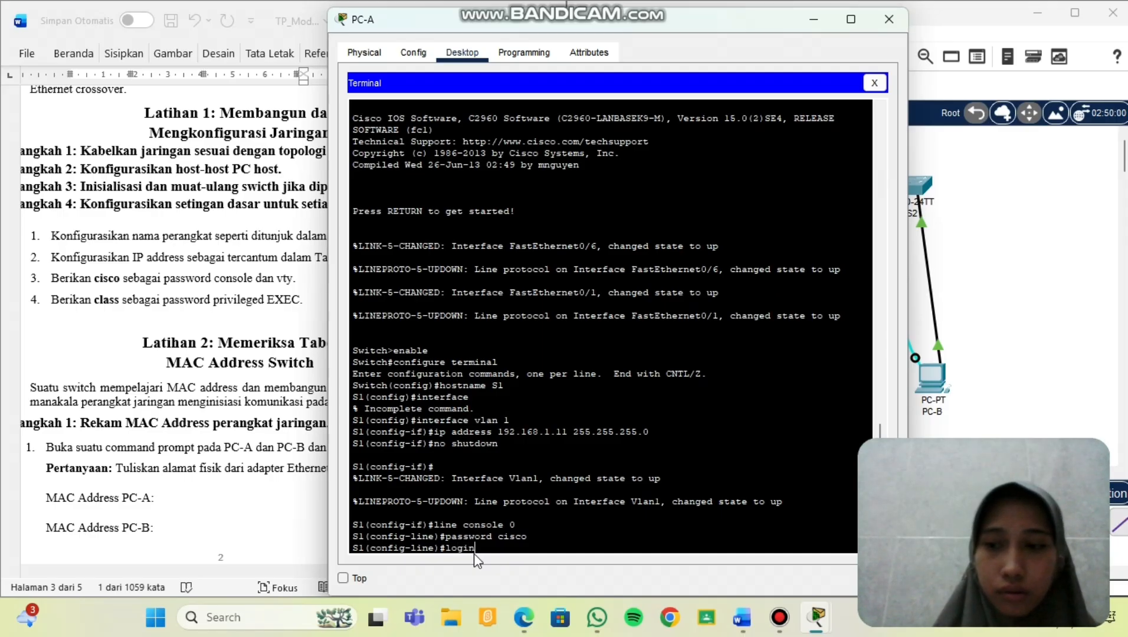
{"action": "key", "text": "Return"}
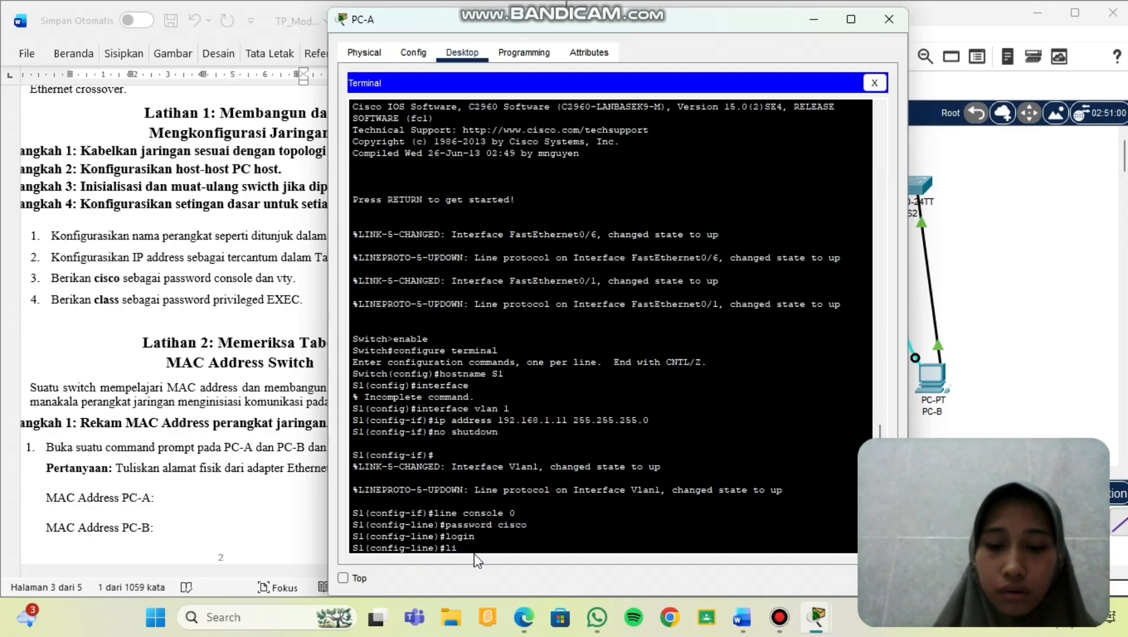
Set a password and require login on line vty 0 4.
{"action": "type", "text": "line vty 0 4"}
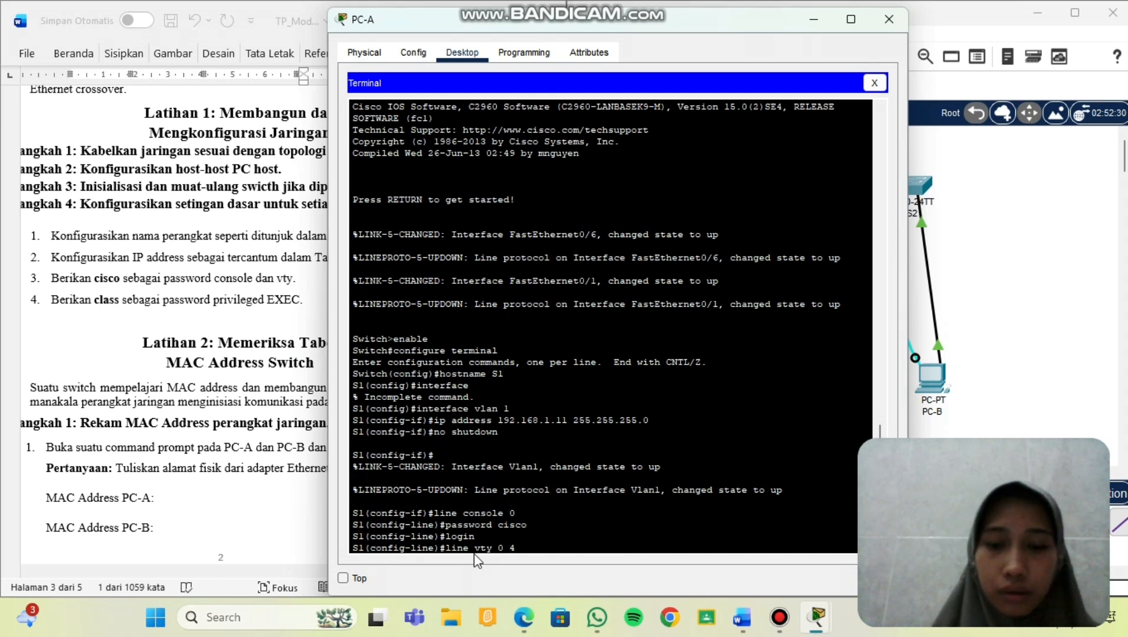
{"action": "key", "text": "Return"}
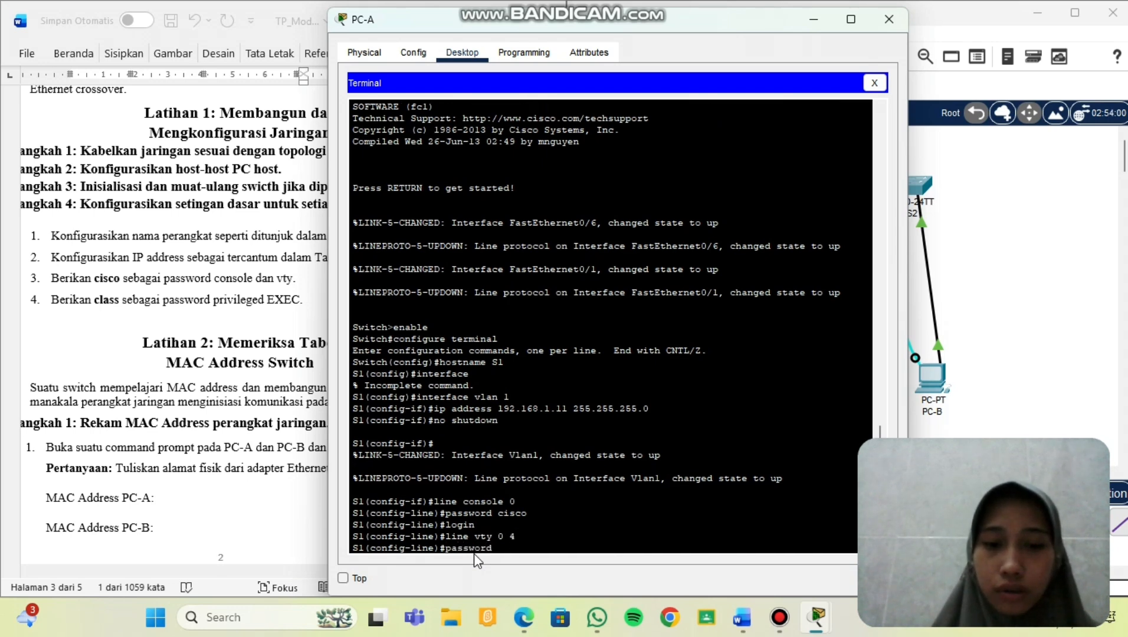
{"action": "type", "text": "password cisco"}
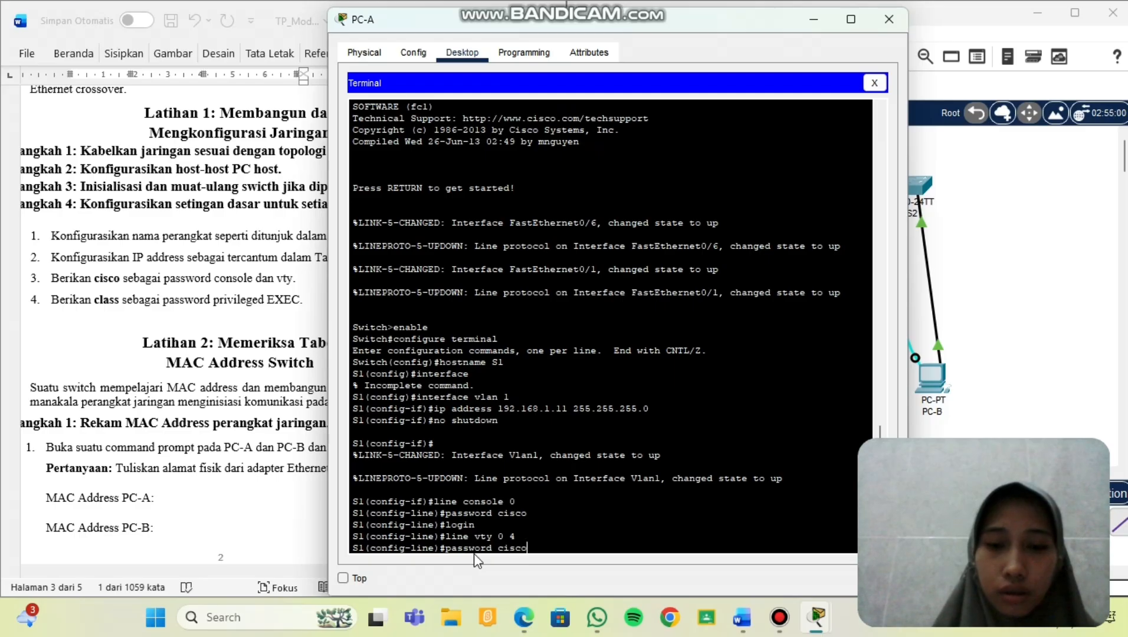
{"action": "key", "text": "Return"}
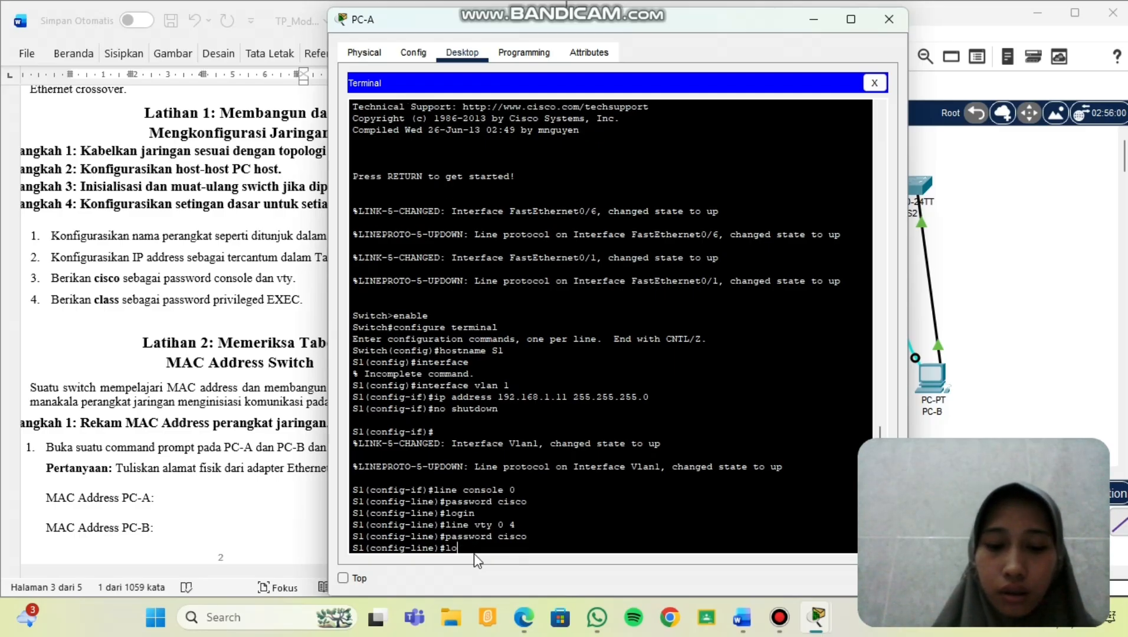
{"action": "type", "text": "login"}
{"action": "key", "text": "Return"}
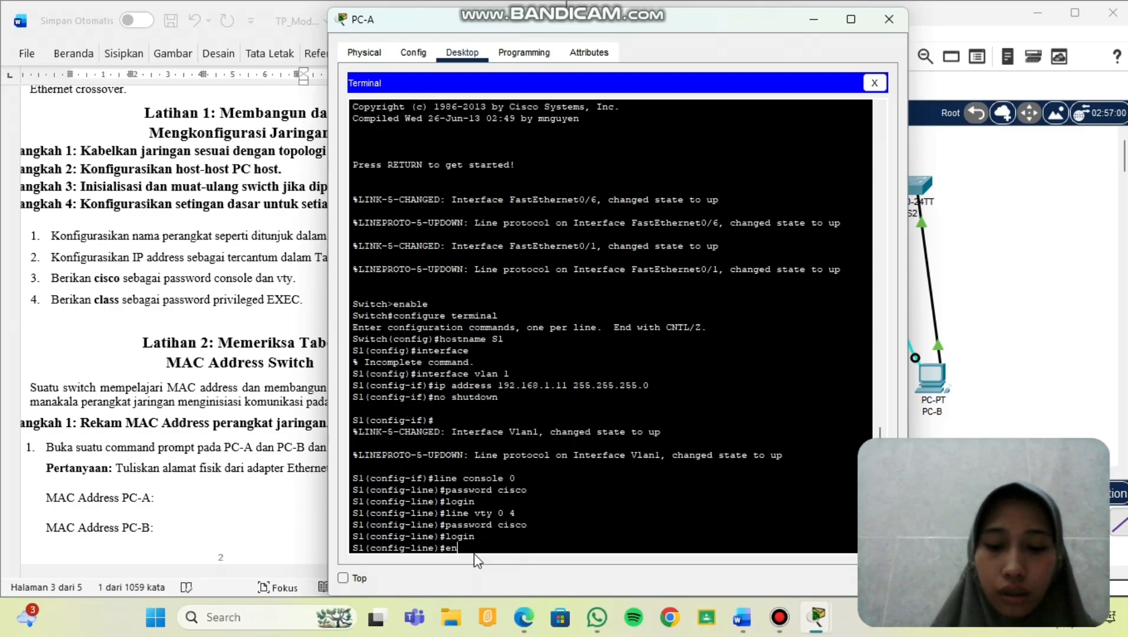
Set the enable secret and exit configuration mode with end.
{"action": "type", "text": "enable secre"}
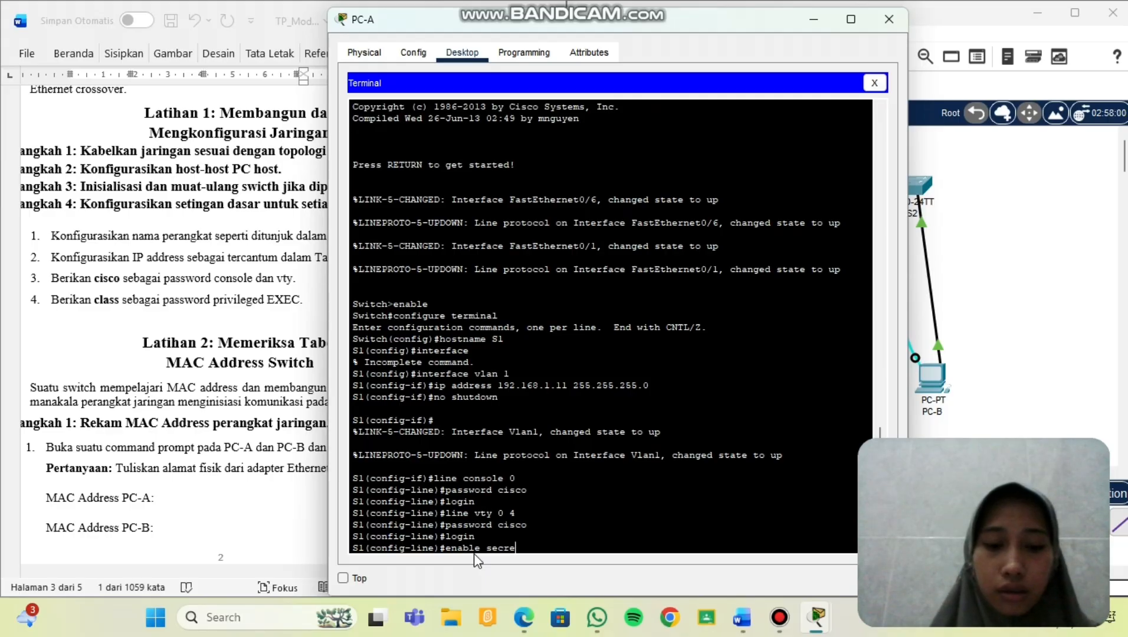
{"action": "type", "text": "t class"}
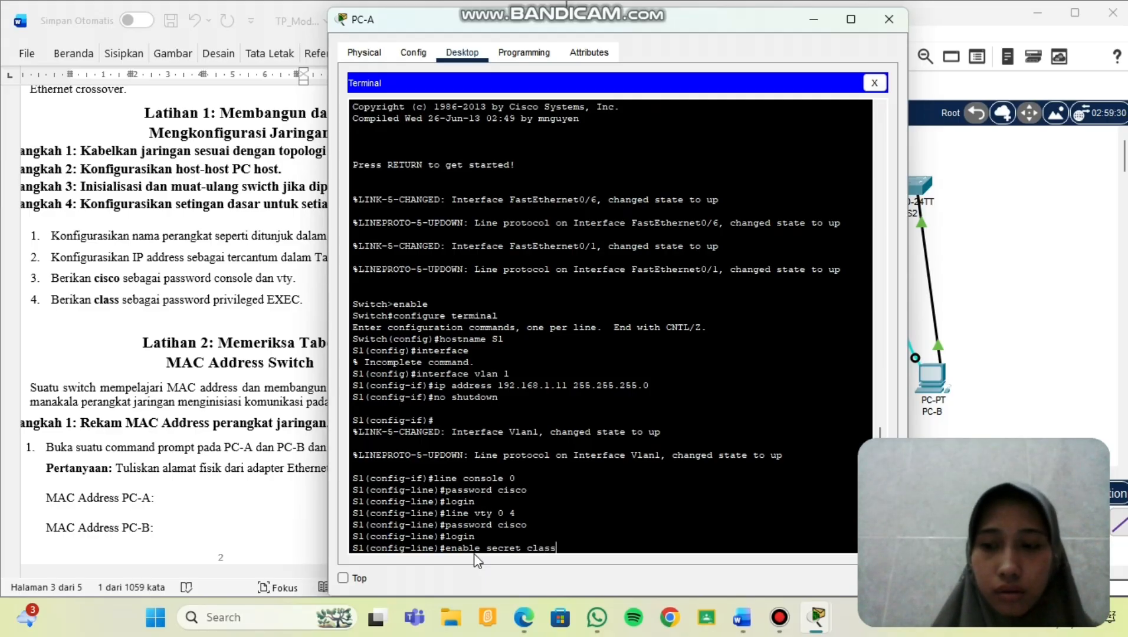
{"action": "key", "text": "Return"}
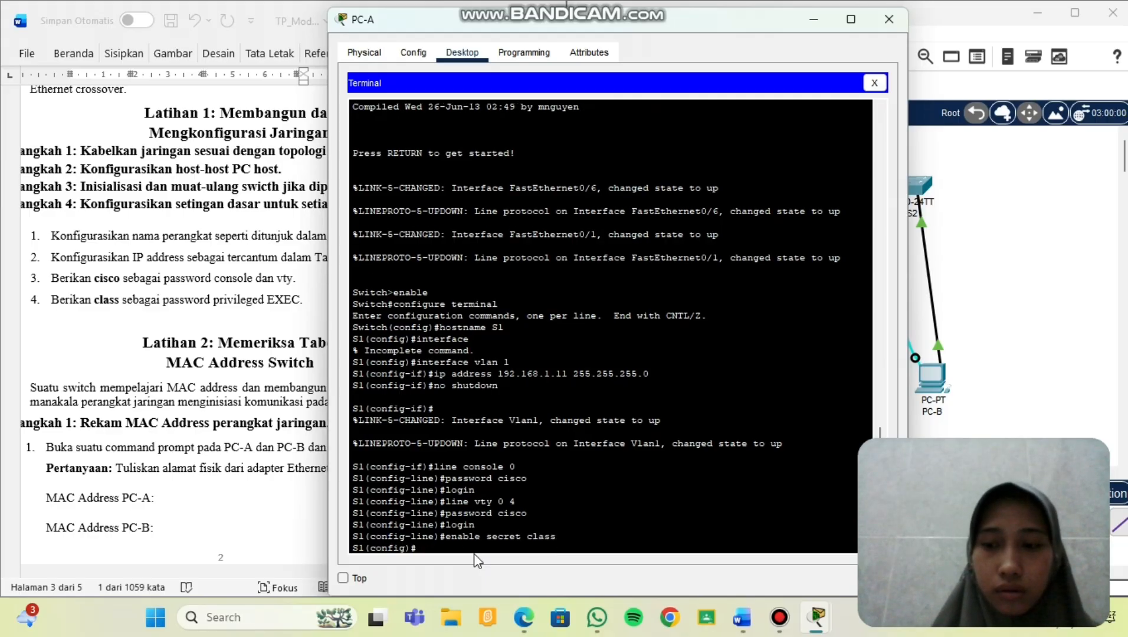
{"action": "type", "text": "end"}
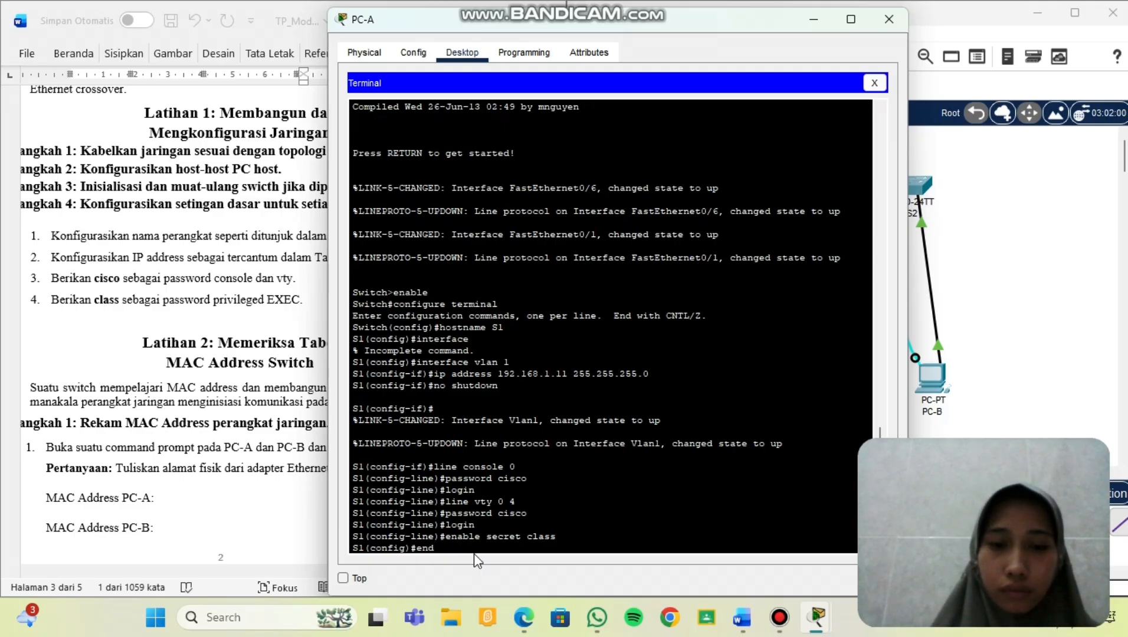
{"action": "key", "text": "Return"}
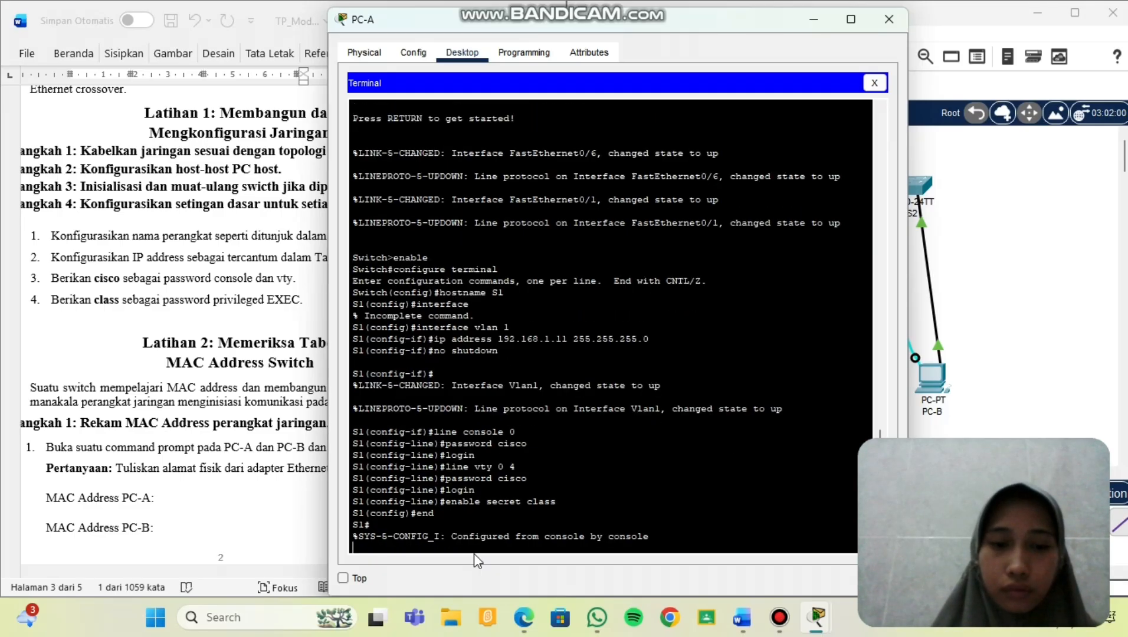
Close PC-A and open PC-B's terminal console to the second switch.
{"action": "left_click", "coordinate": [886, 21]}
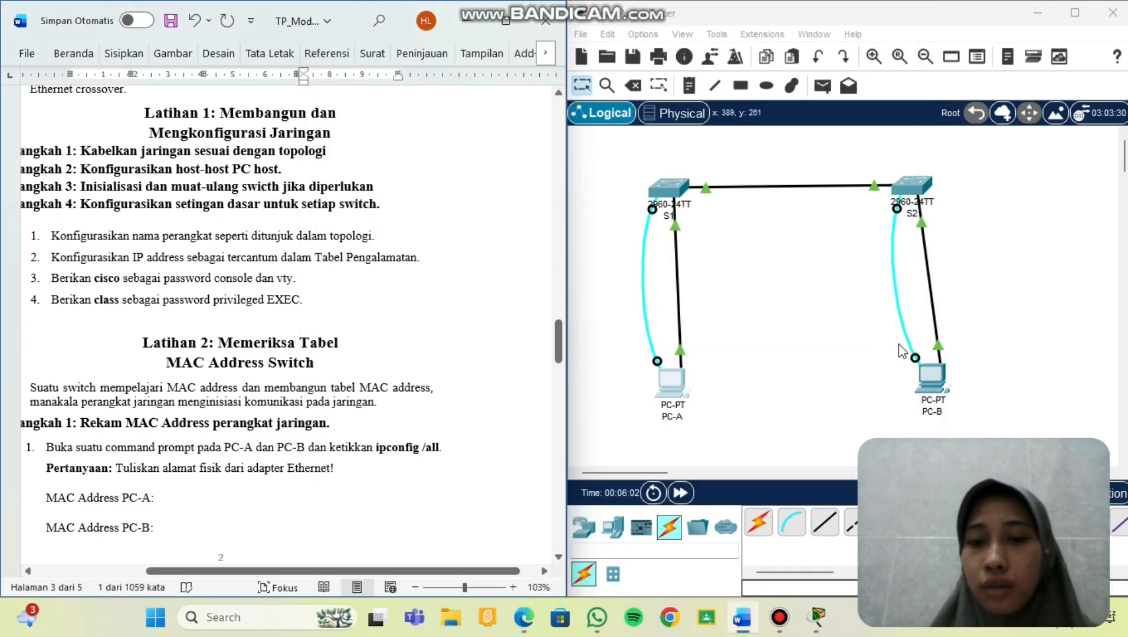
{"action": "left_click", "coordinate": [932, 384]}
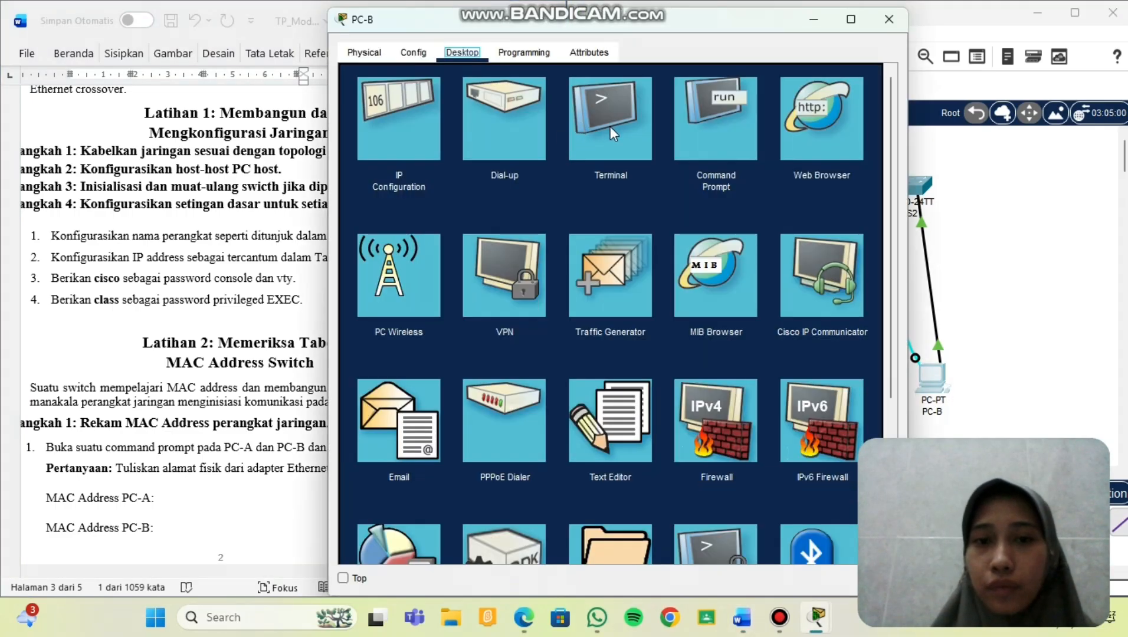
{"action": "left_click", "coordinate": [610, 126]}
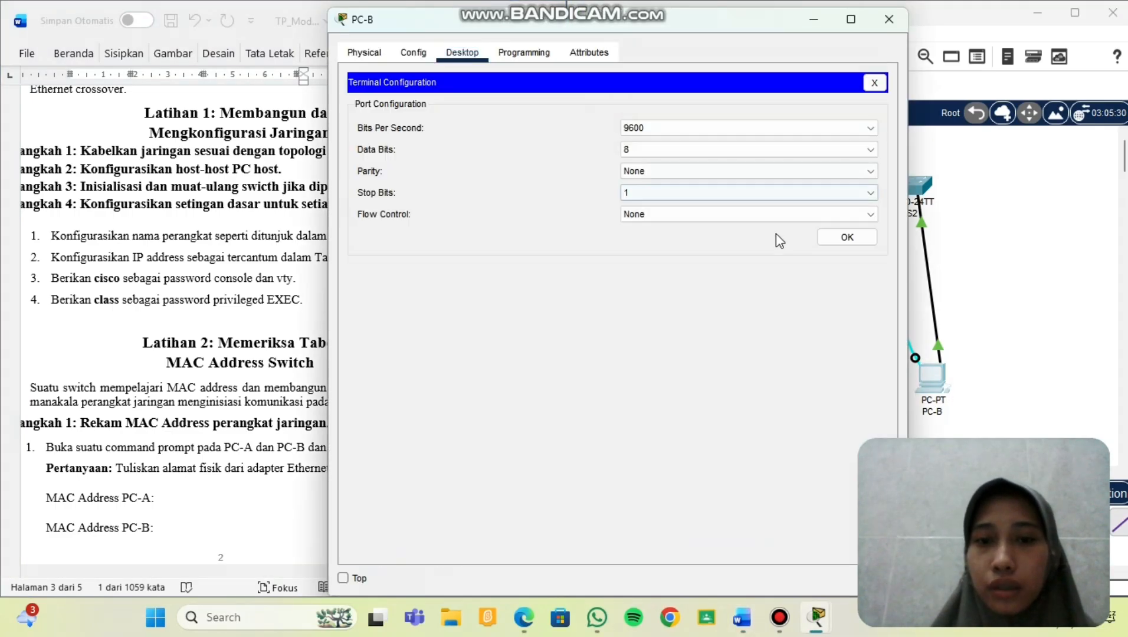
{"action": "left_click", "coordinate": [843, 238]}
{"action": "key", "text": "Return"}
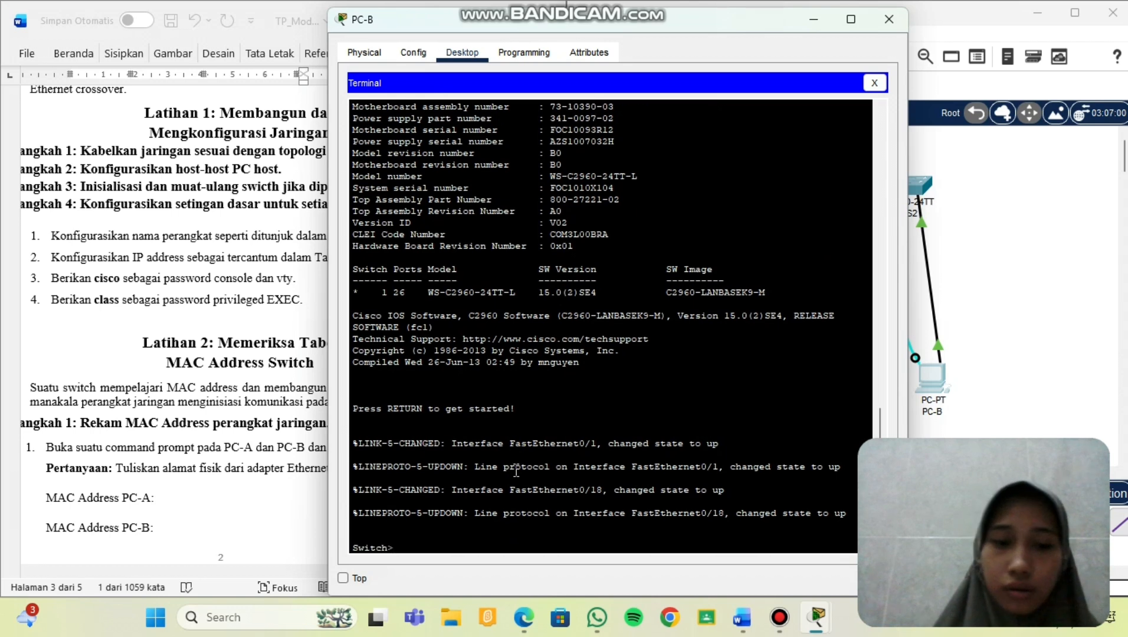
Enter privileged and global configuration mode and set the switch hostname to S2.
{"action": "type", "text": "enable"}
{"action": "key", "text": "Return"}
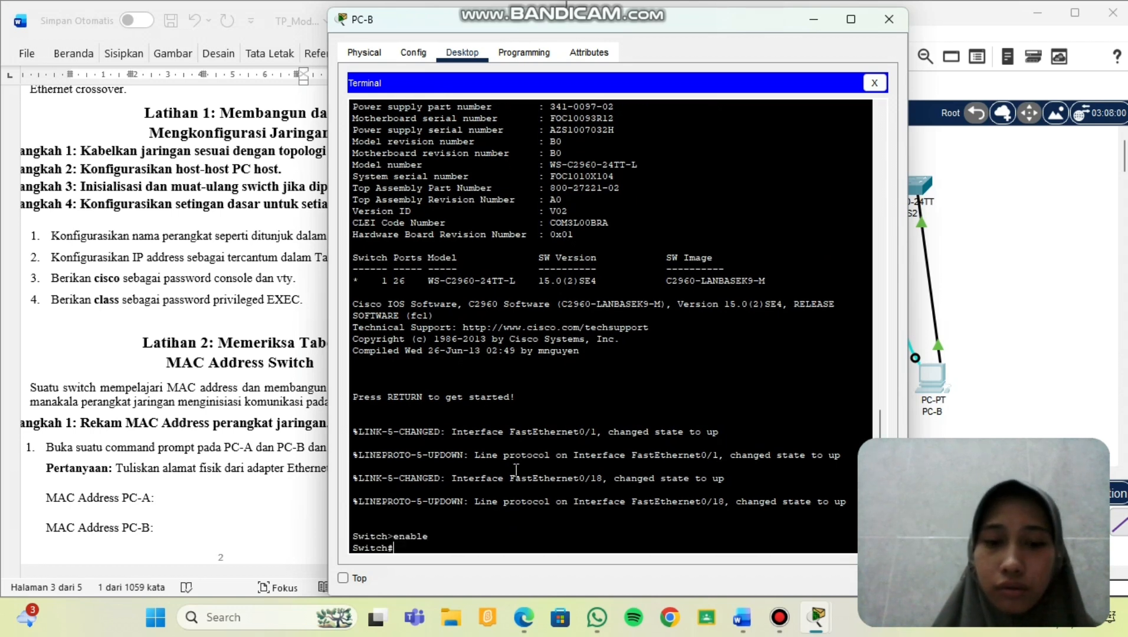
{"action": "type", "text": "config"}
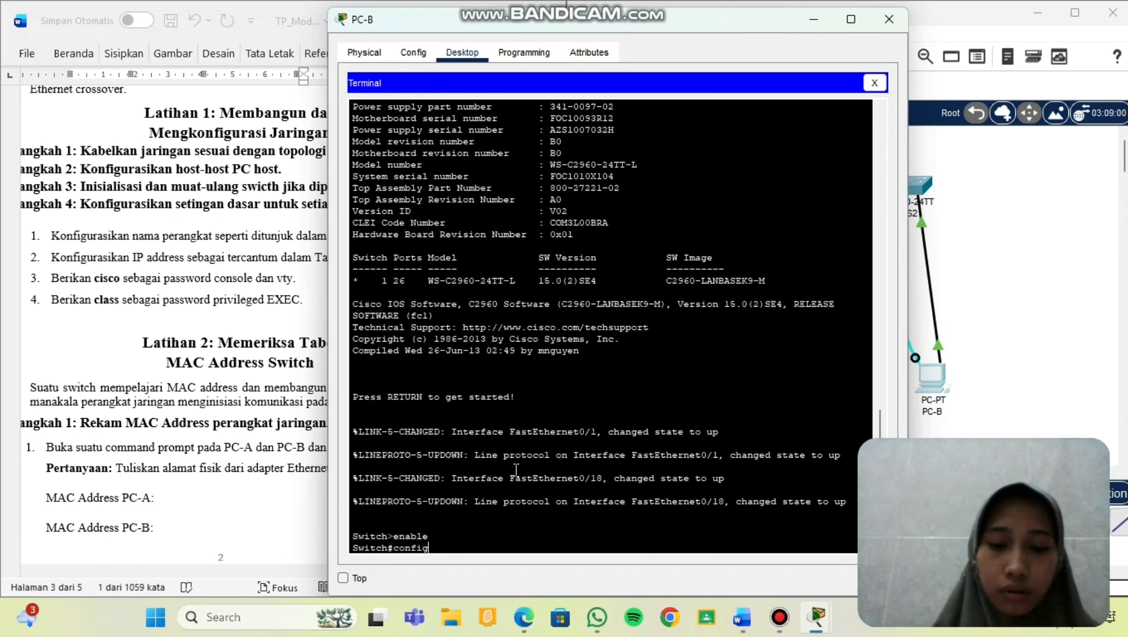
{"action": "type", "text": "ure terminal"}
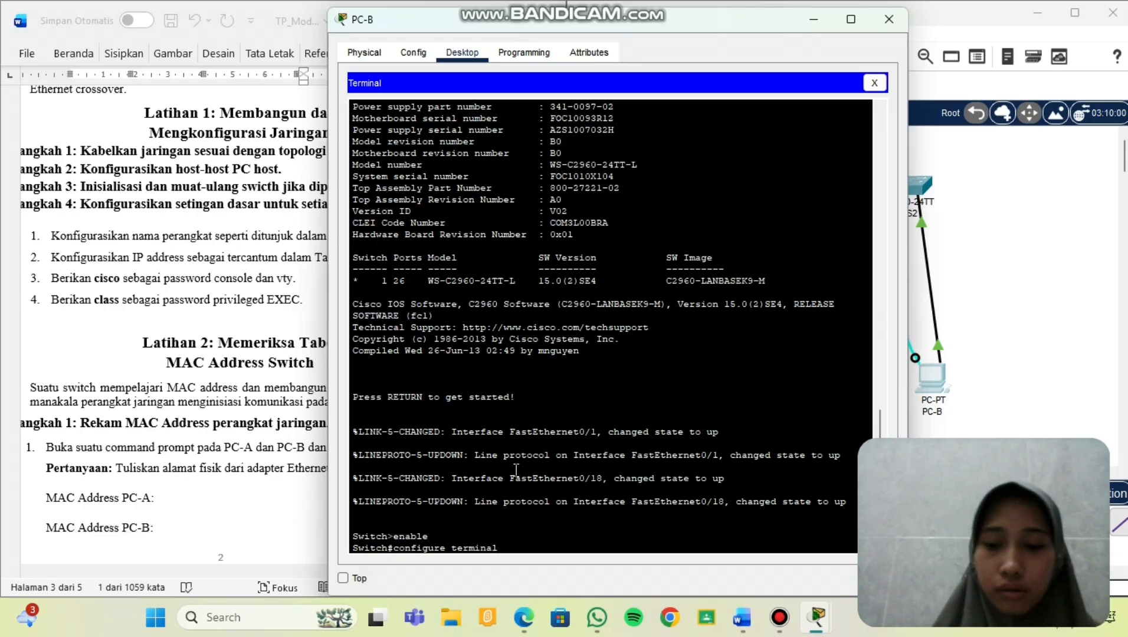
{"action": "key", "text": "Return"}
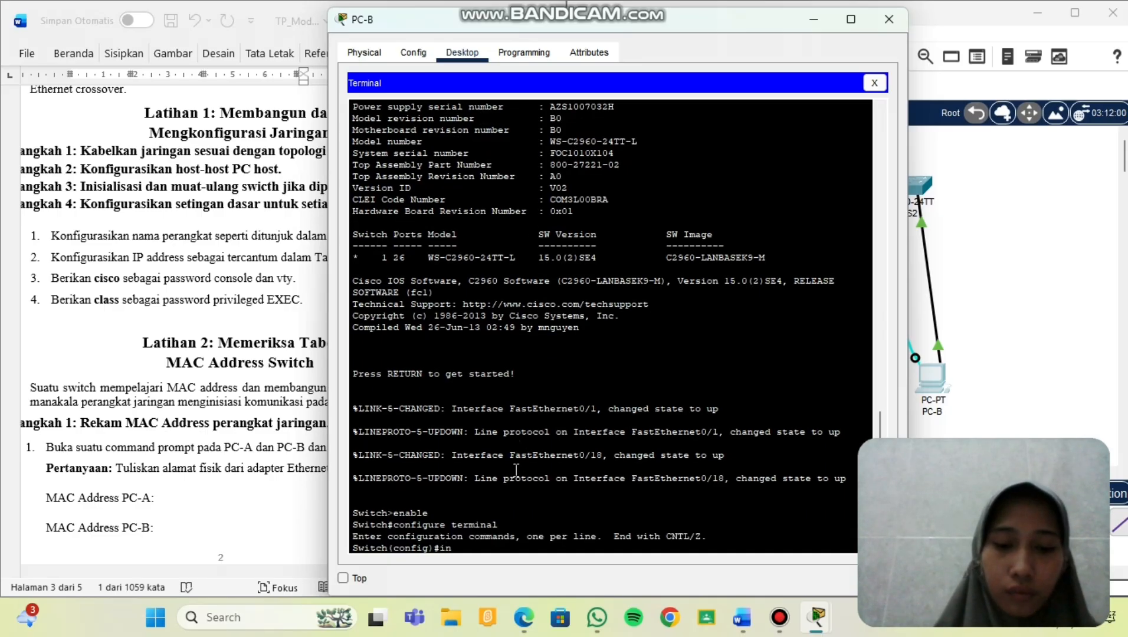
{"action": "type", "text": "host"}
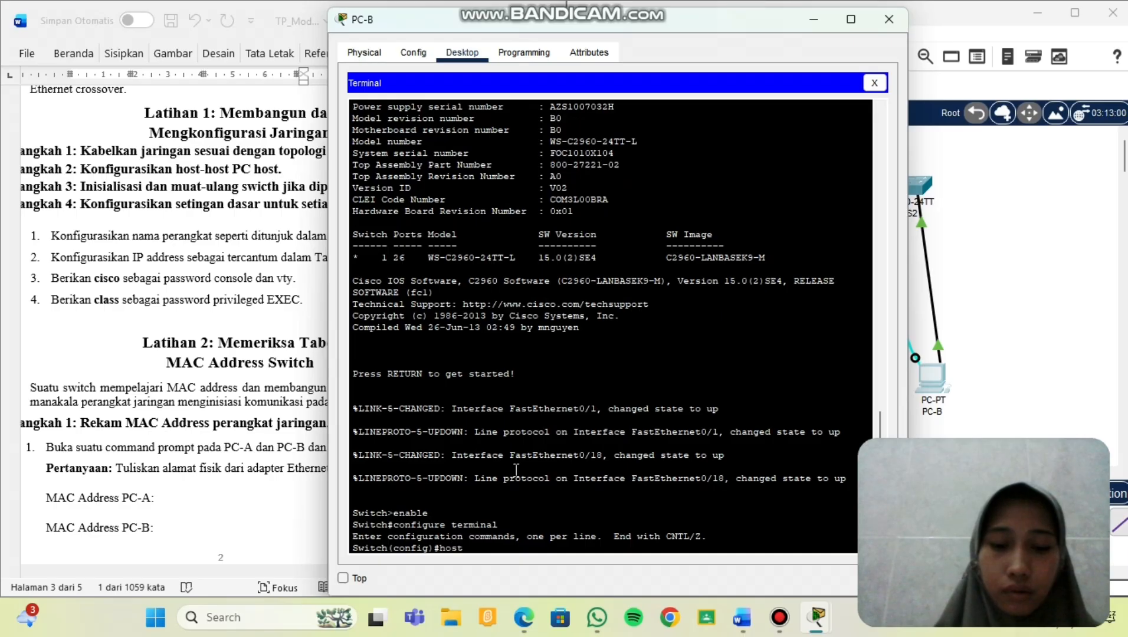
{"action": "type", "text": "name S"}
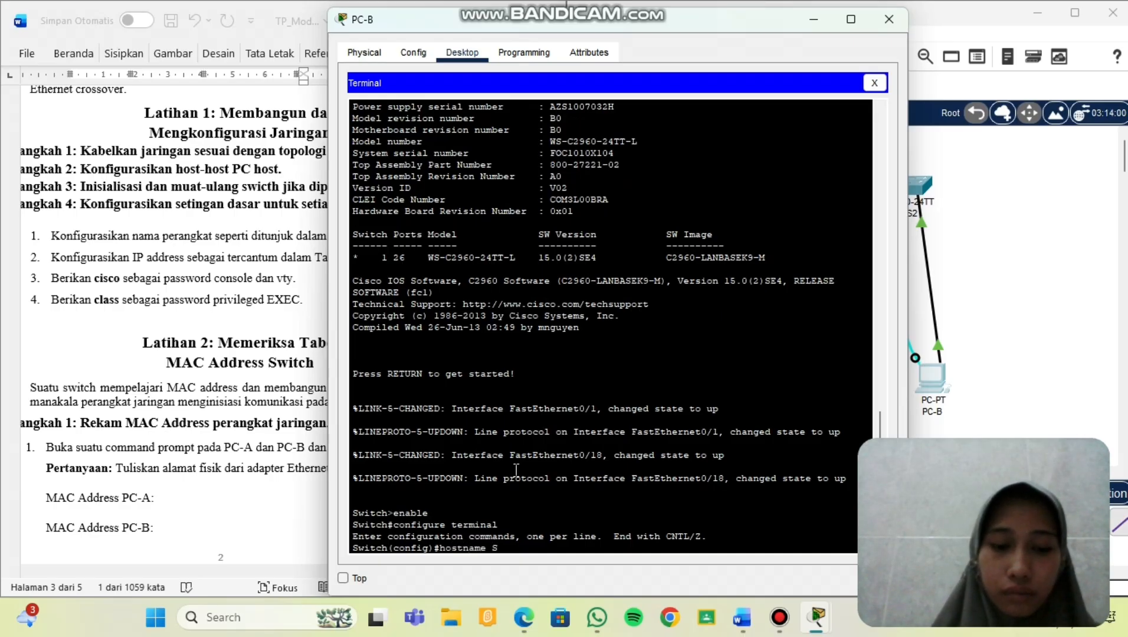
{"action": "type", "text": "2"}
{"action": "key", "text": "Return"}
Enter interface vlan 1 and begin typing the ip address command.
{"action": "type", "text": "in"}
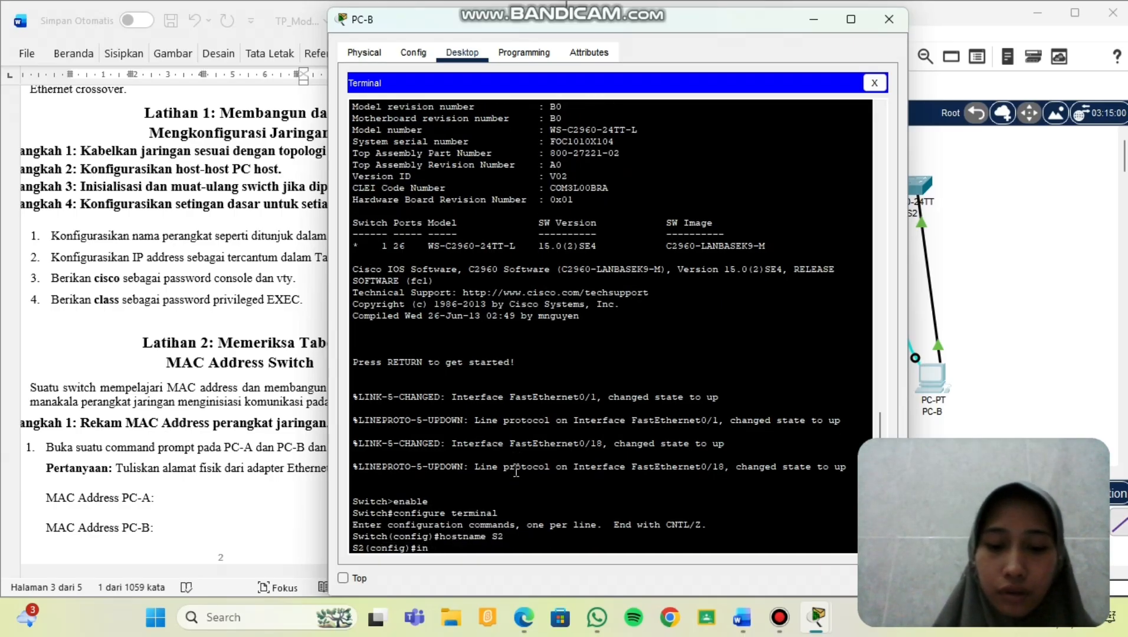
{"action": "type", "text": "terface"}
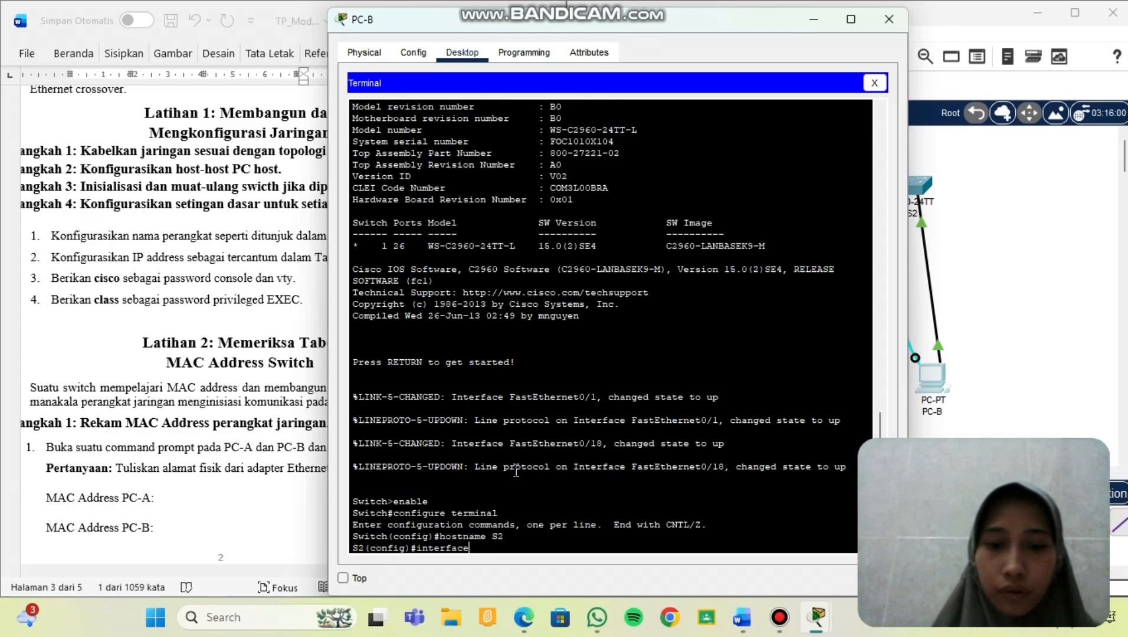
{"action": "key", "text": "Return"}
{"action": "type", "text": "i"}
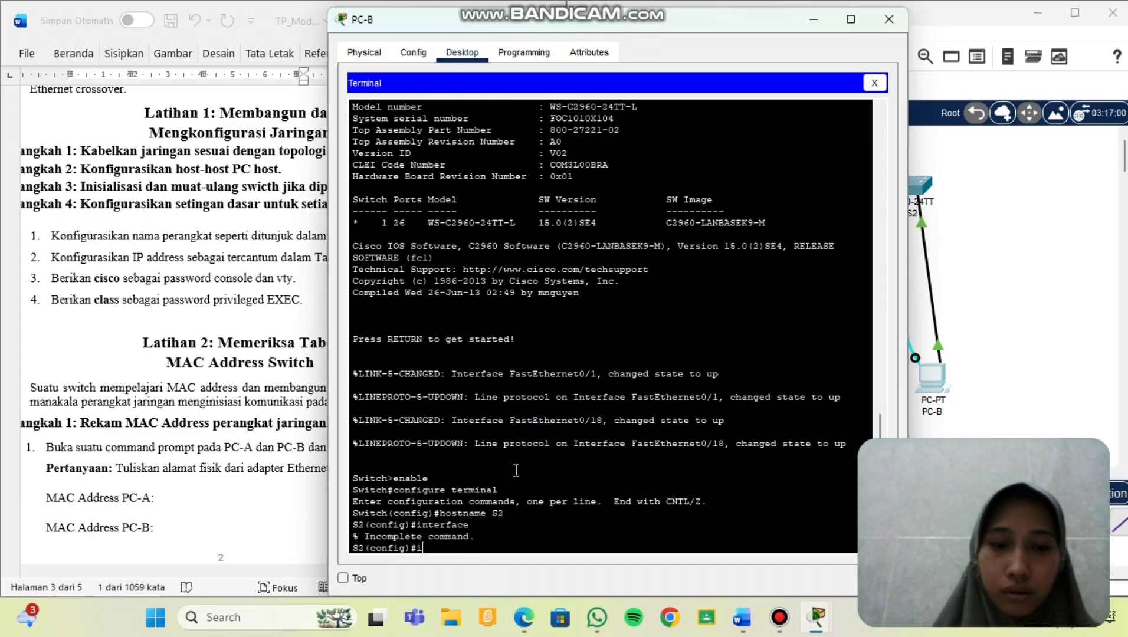
{"action": "type", "text": "nterface v"}
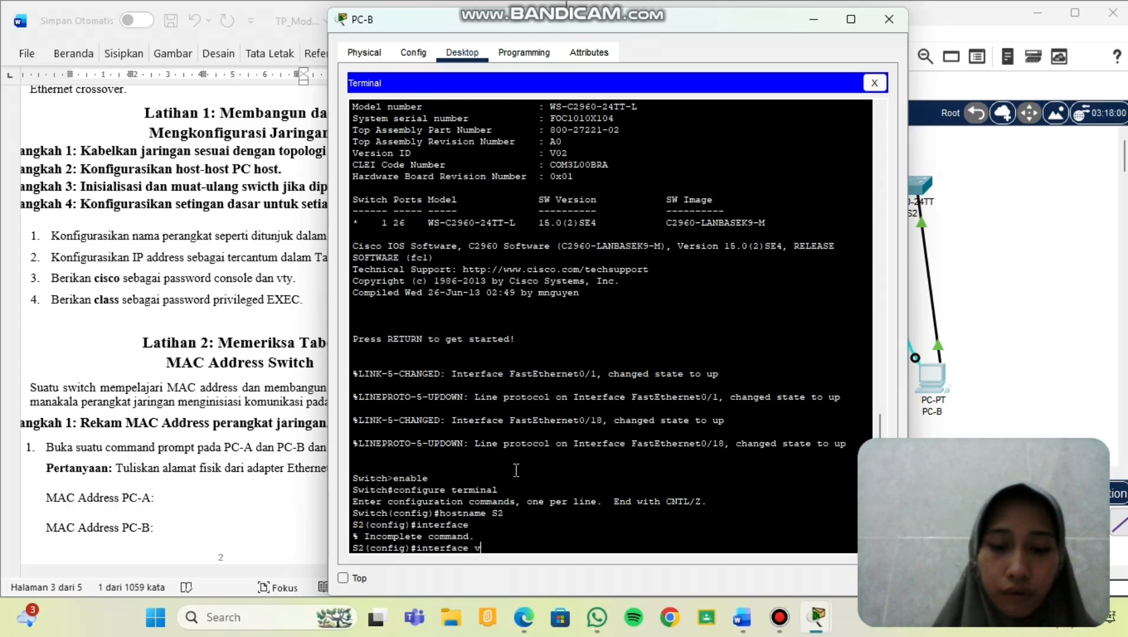
{"action": "type", "text": "lan 1"}
{"action": "key", "text": "Return"}
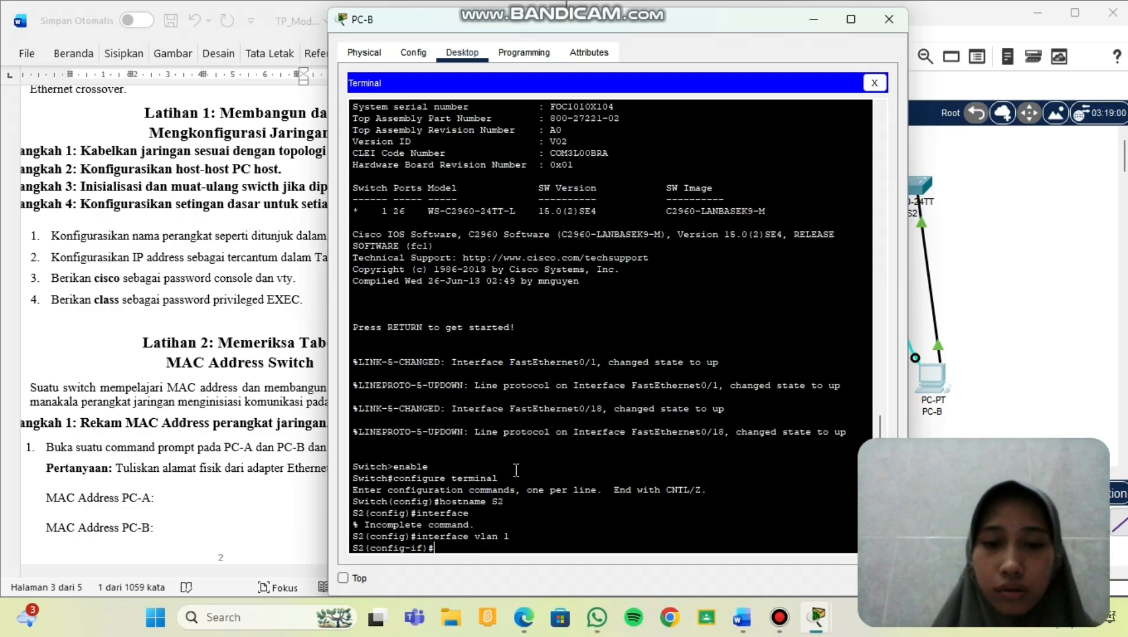
{"action": "type", "text": "ipa d"}
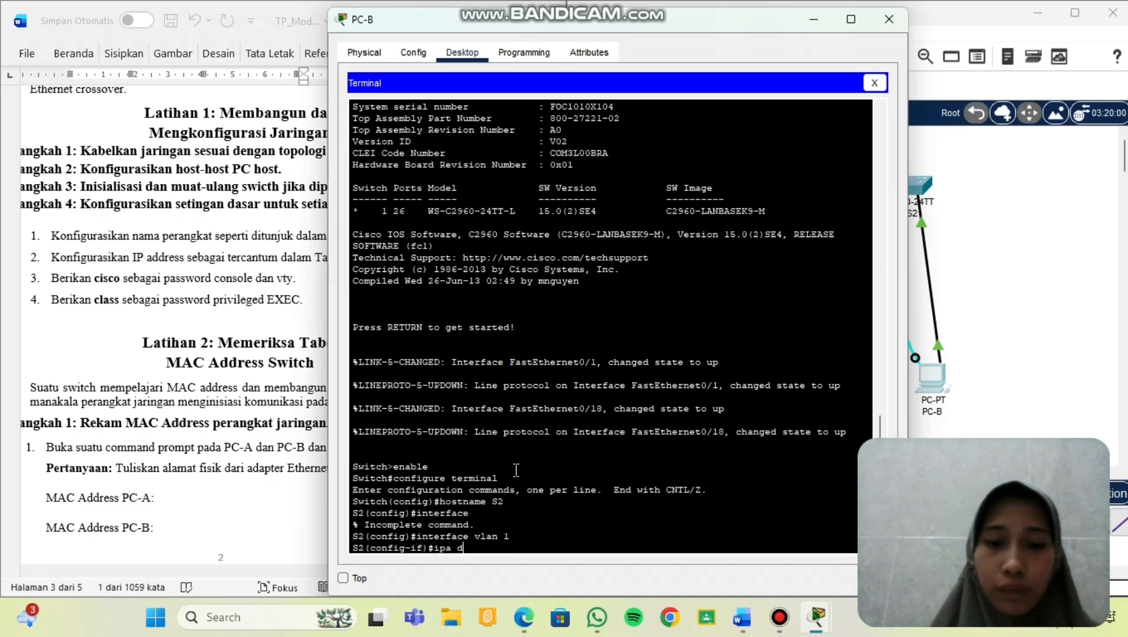
{"action": "key", "text": "BackSpace"}
{"action": "key", "text": "BackSpace"}
{"action": "type", "text": "address"}
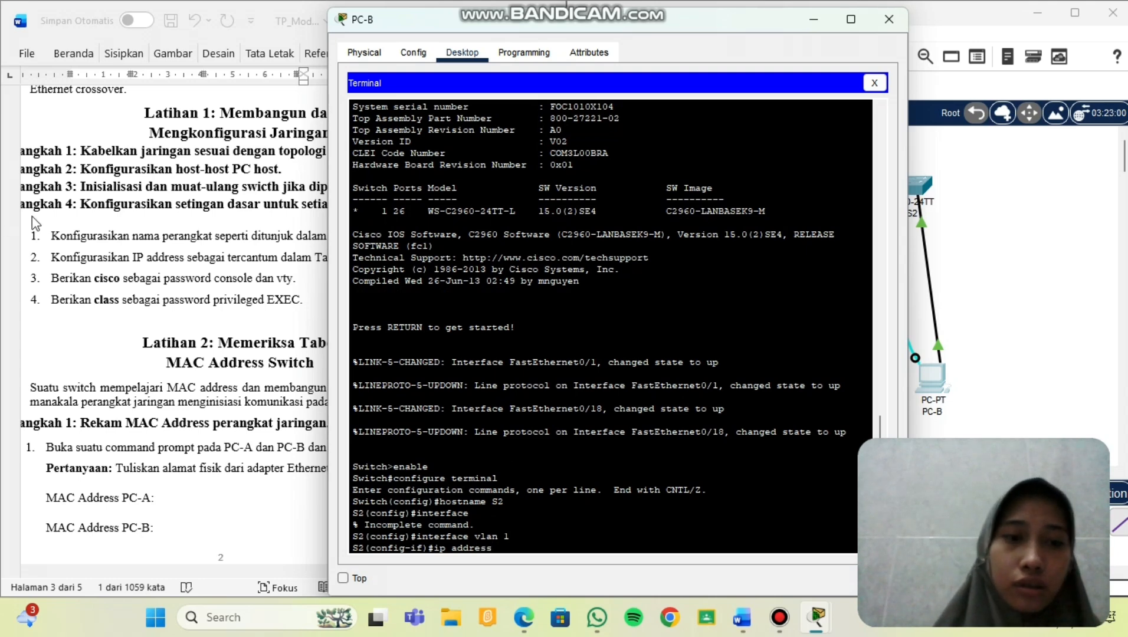
Copy S2's IP 192.168.1.12 from Word's addressing table and paste it after ip address.
{"action": "scroll", "coordinate": [175, 287], "scroll_direction": "up", "scroll_amount": 10}
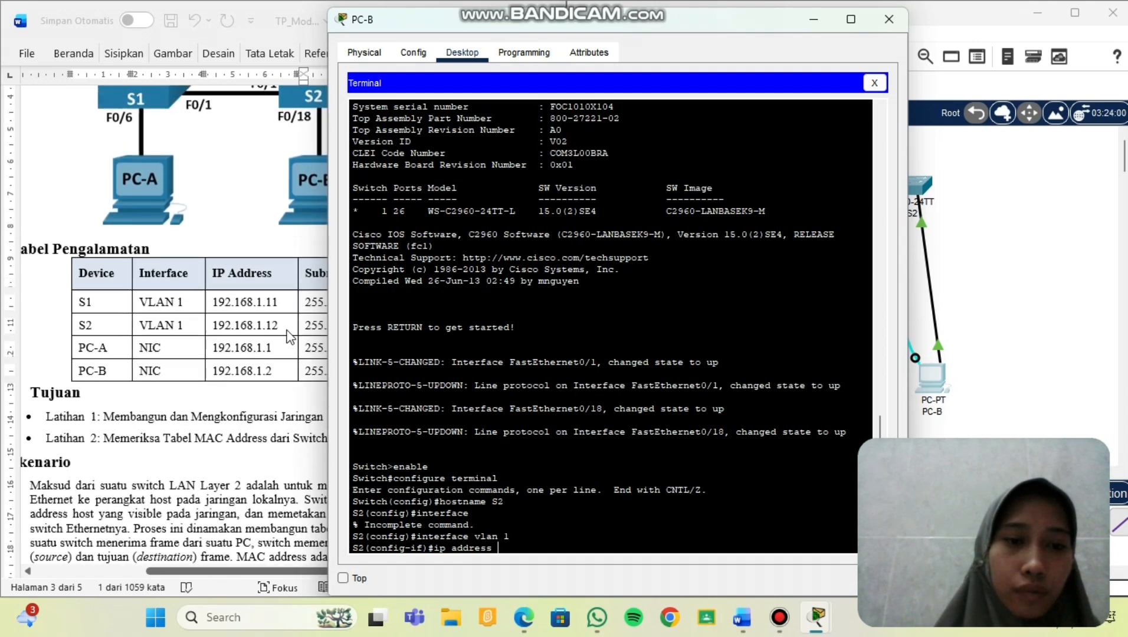
{"action": "left_click", "coordinate": [290, 332]}
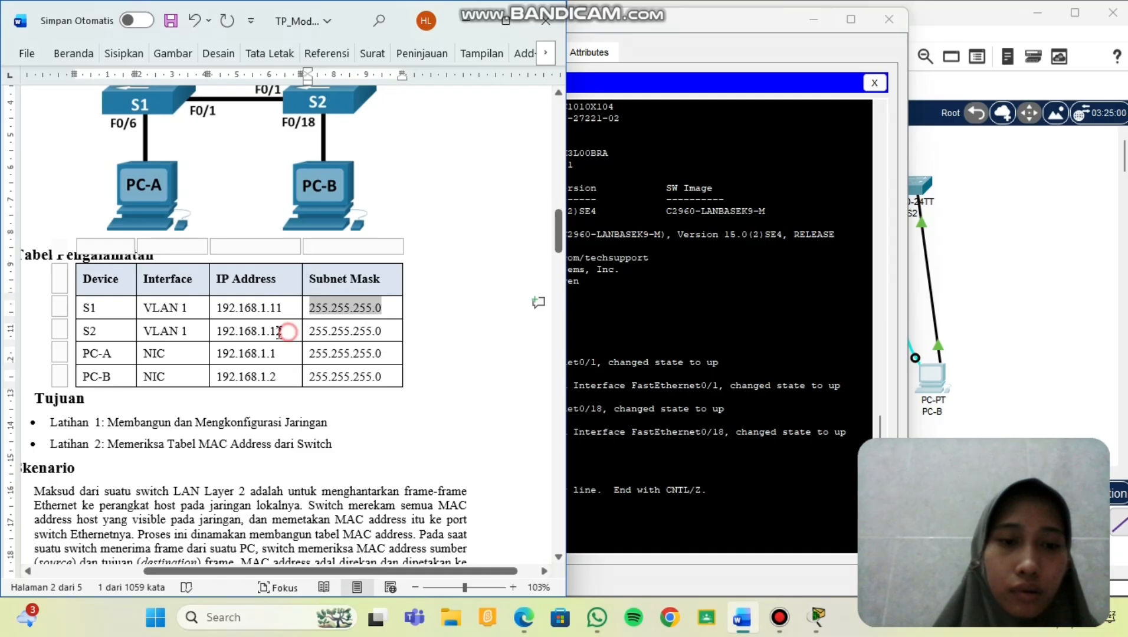
{"action": "left_click_drag", "start_coordinate": [285, 332], "coordinate": [227, 334]}
{"action": "key", "text": "ctrl+c"}
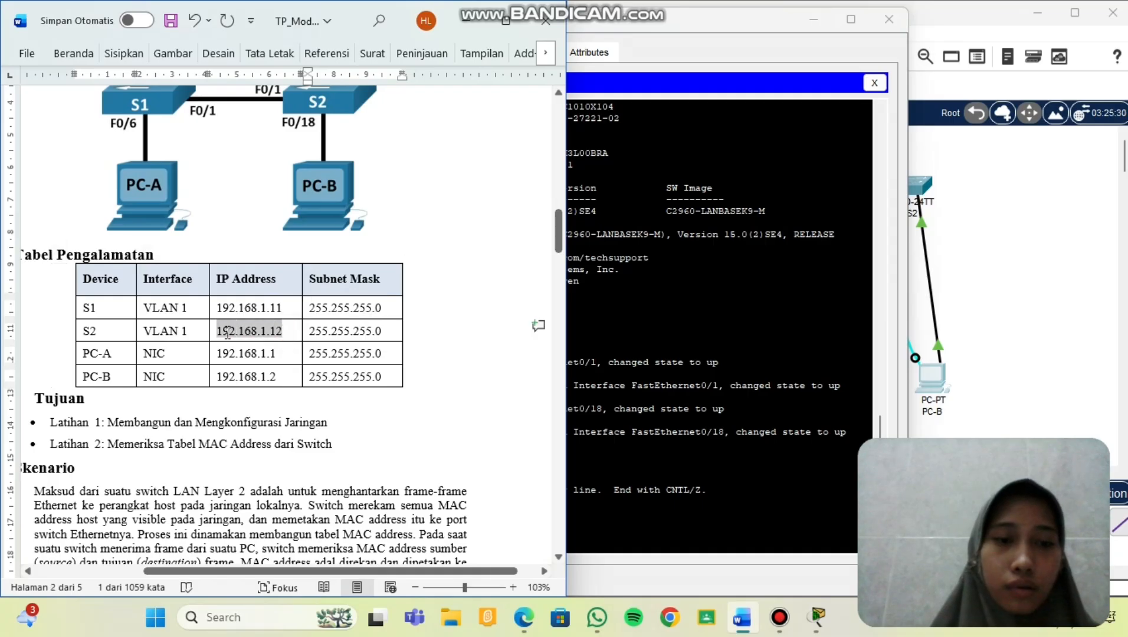
{"action": "left_click", "coordinate": [721, 526]}
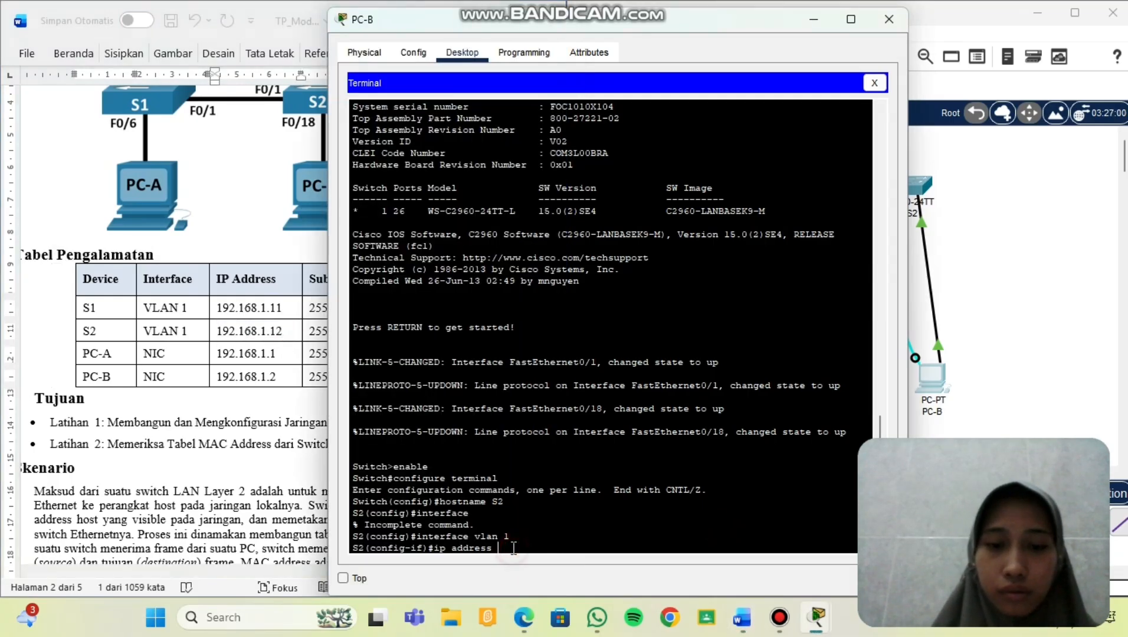
{"action": "right_click", "coordinate": [513, 548]}
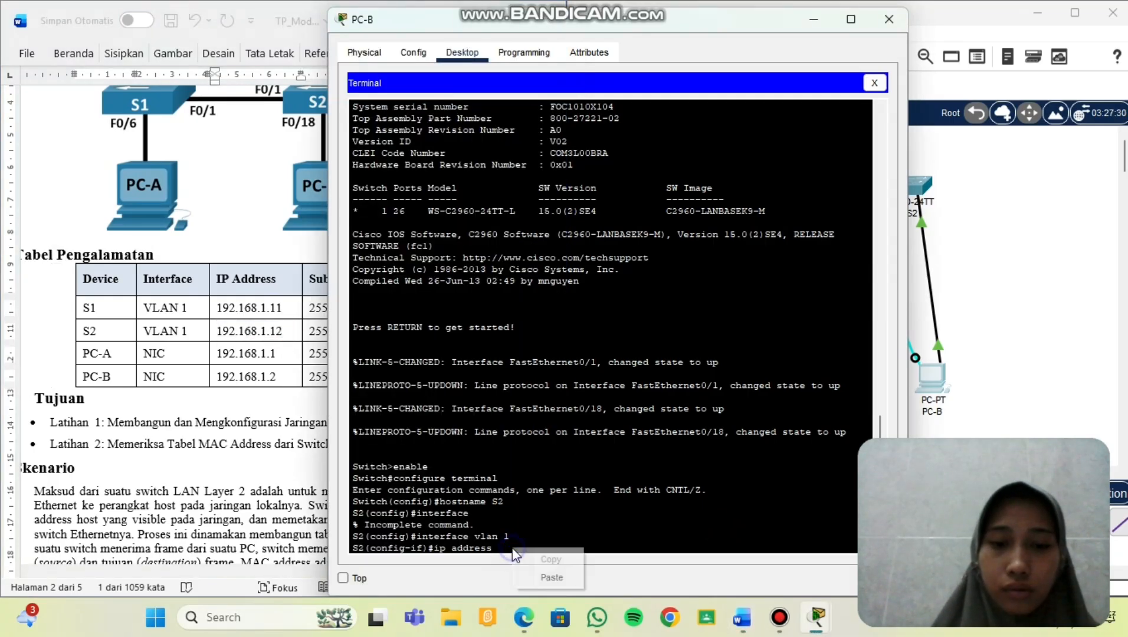
{"action": "left_click", "coordinate": [543, 578]}
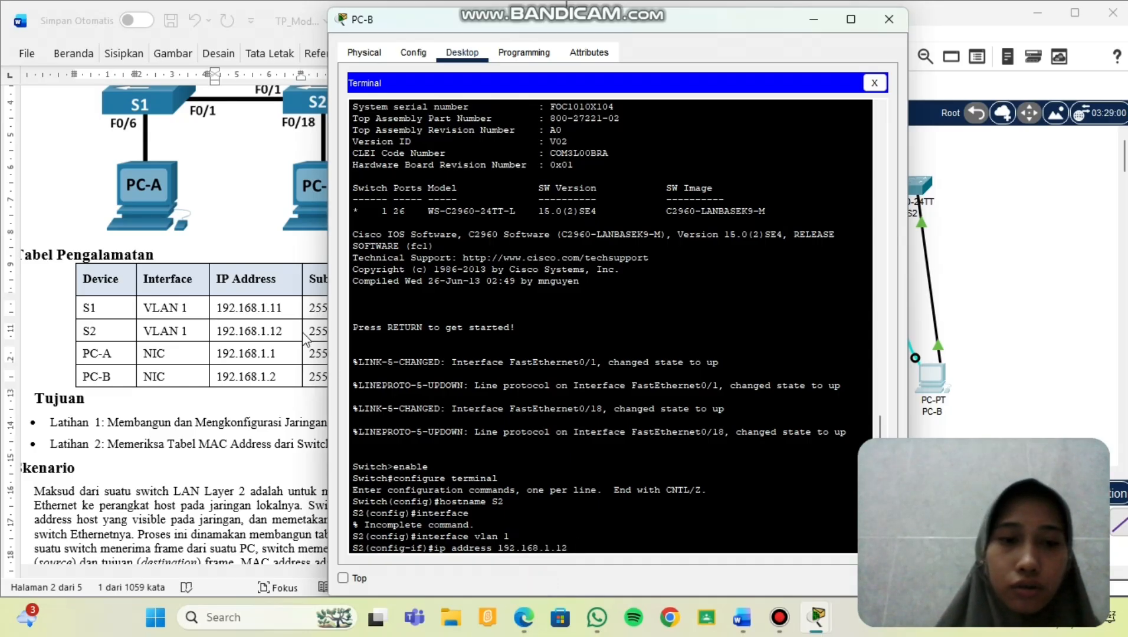
Paste S2's mask 255.255.255.0 from Word, apply the address, and run no shutdown.
{"action": "scroll", "coordinate": [310, 335], "scroll_direction": "right", "scroll_amount": 2}
{"action": "left_click", "coordinate": [358, 331]}
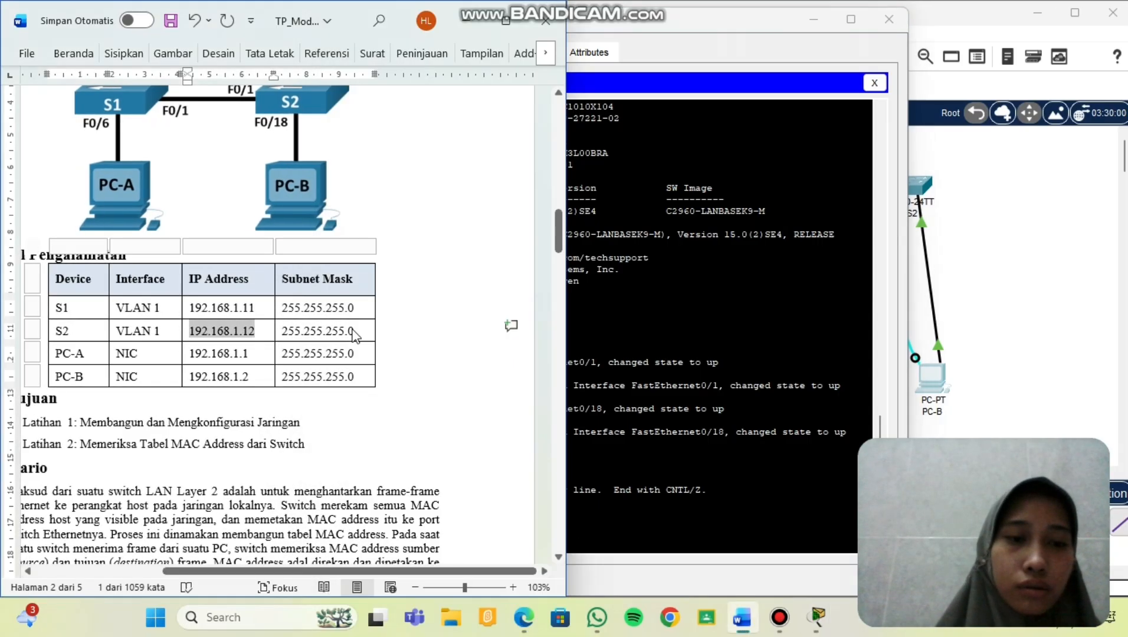
{"action": "left_click", "coordinate": [358, 332]}
{"action": "left_click_drag", "start_coordinate": [358, 332], "coordinate": [283, 331]}
{"action": "key", "text": "ctrl+c"}
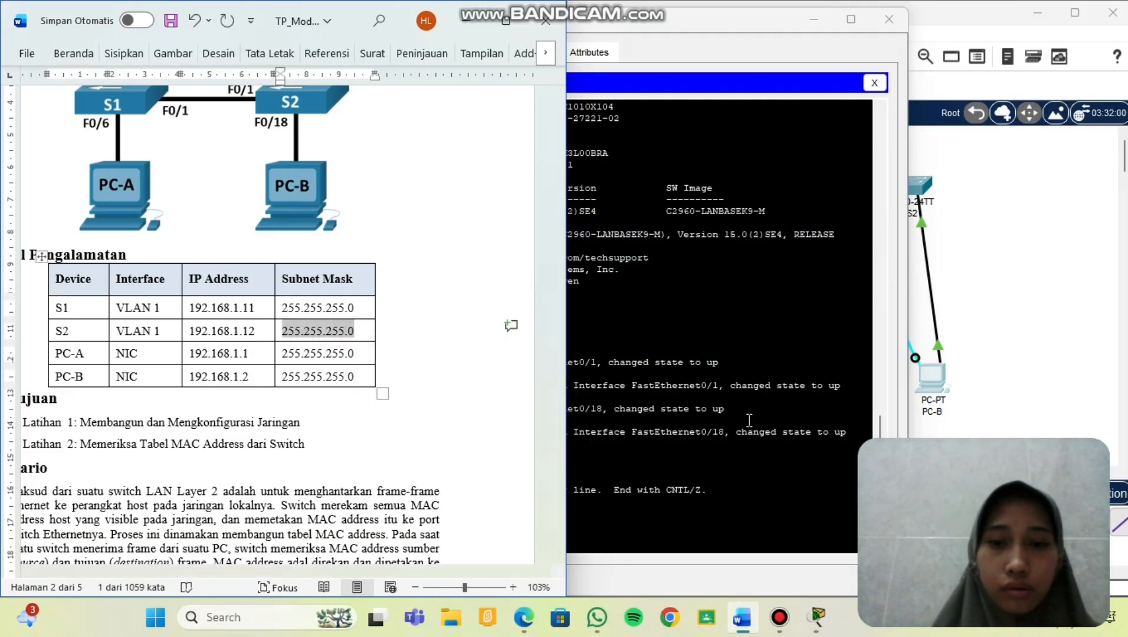
{"action": "left_click_drag", "start_coordinate": [749, 421], "coordinate": [581, 551]}
{"action": "left_click", "coordinate": [581, 552]}
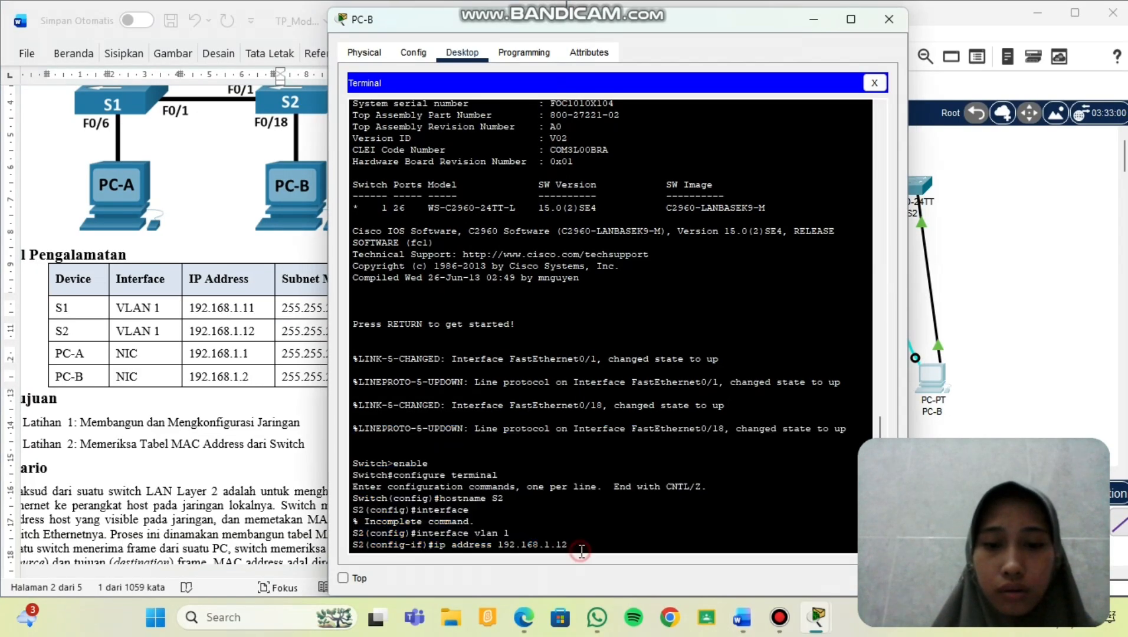
{"action": "right_click", "coordinate": [579, 549]}
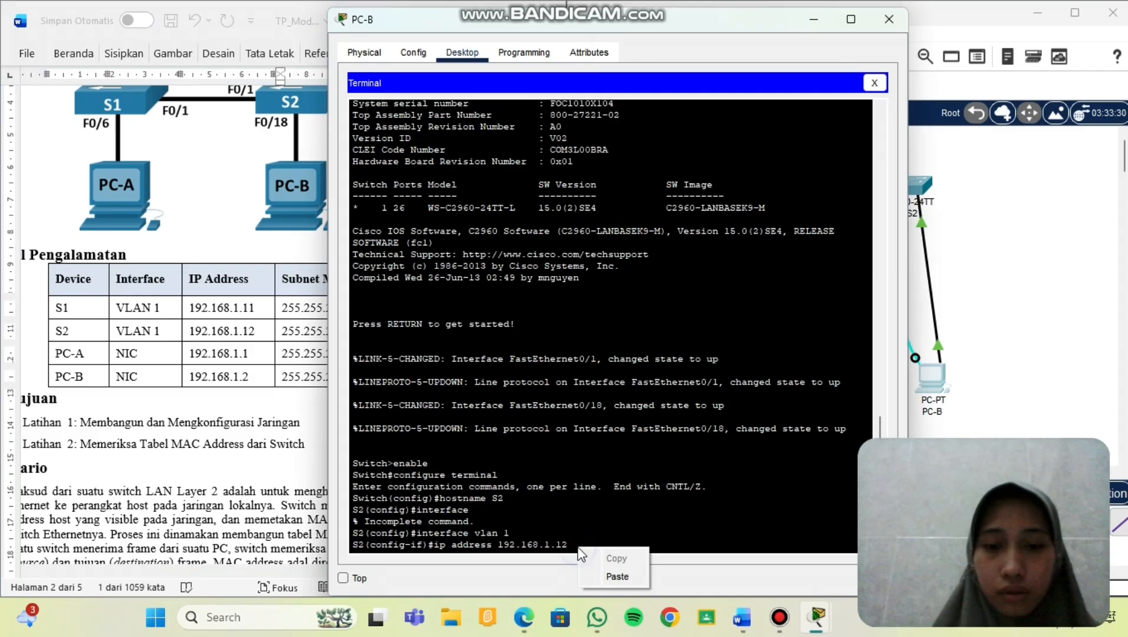
{"action": "left_click", "coordinate": [613, 576]}
{"action": "key", "text": "Return"}
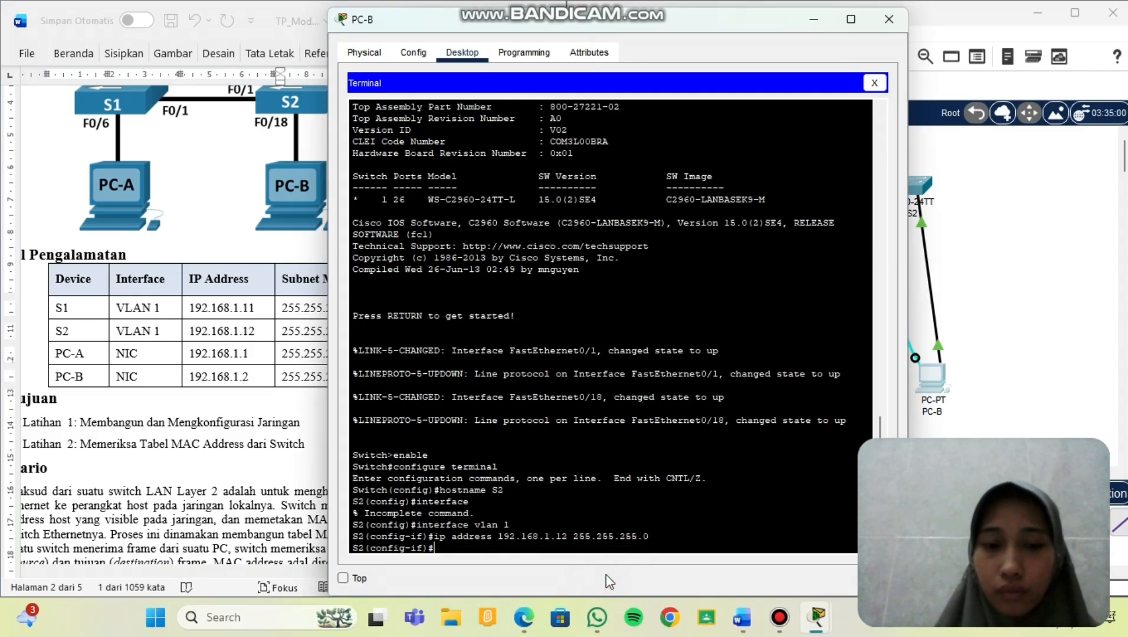
{"action": "type", "text": "n"}
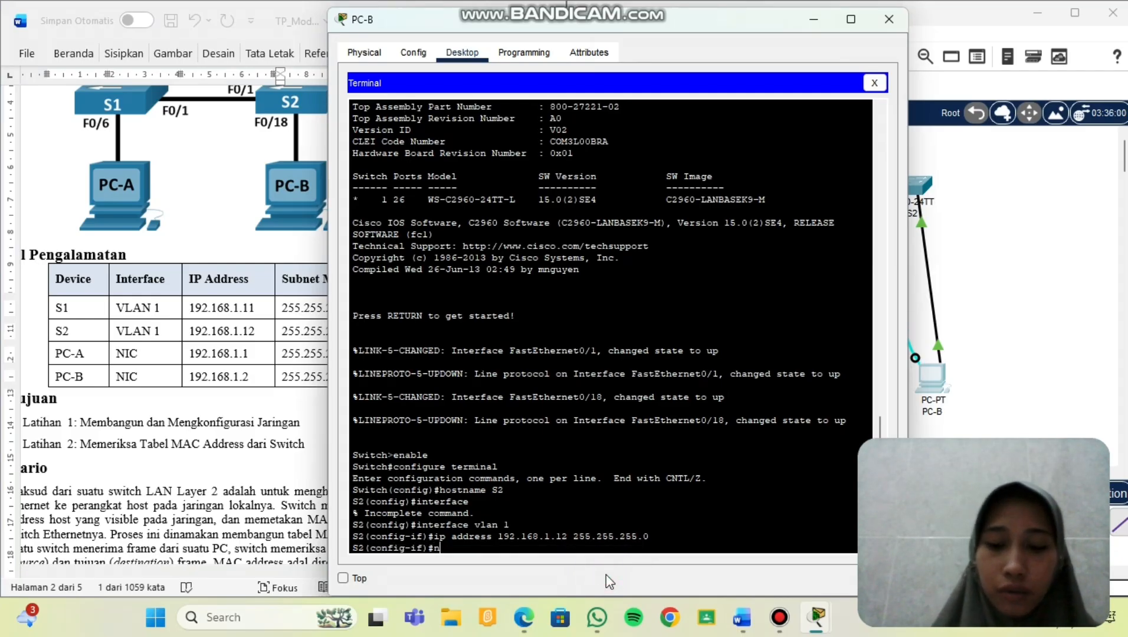
{"action": "type", "text": "o shutdown"}
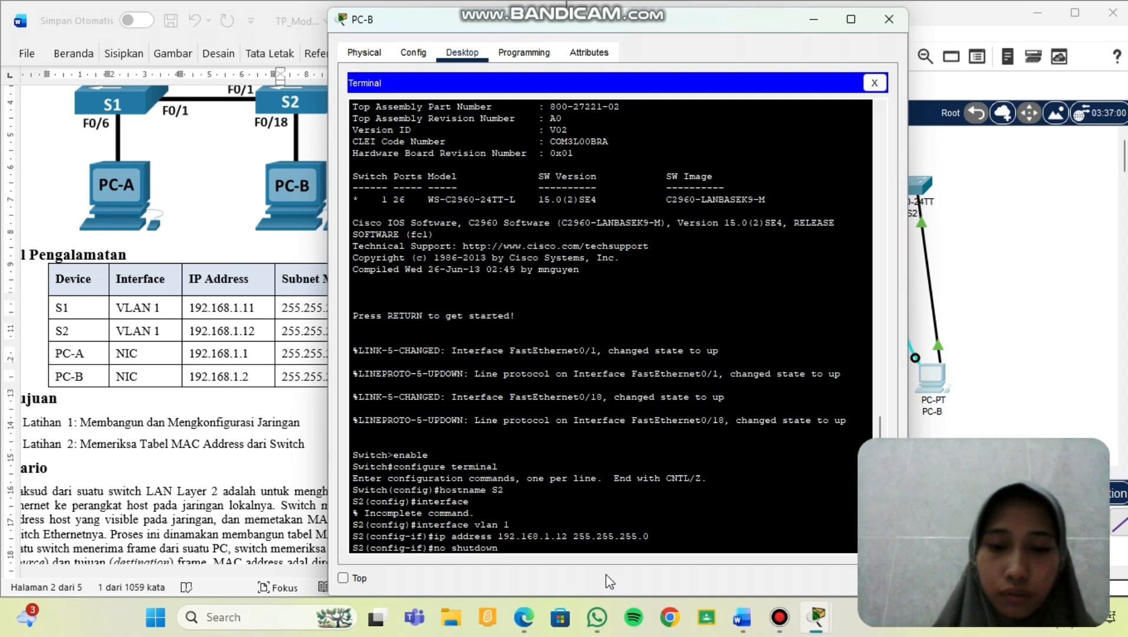
{"action": "key", "text": "Return"}
{"action": "key", "text": "Return"}
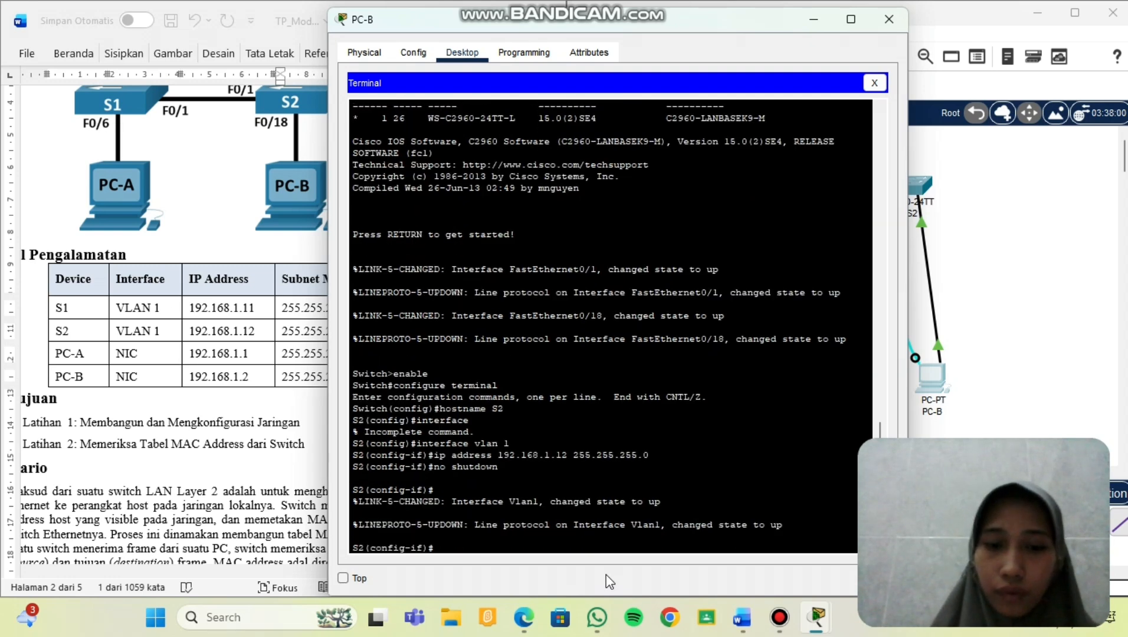
Give console line 0 a password and require login.
{"action": "type", "text": "line console 0"}
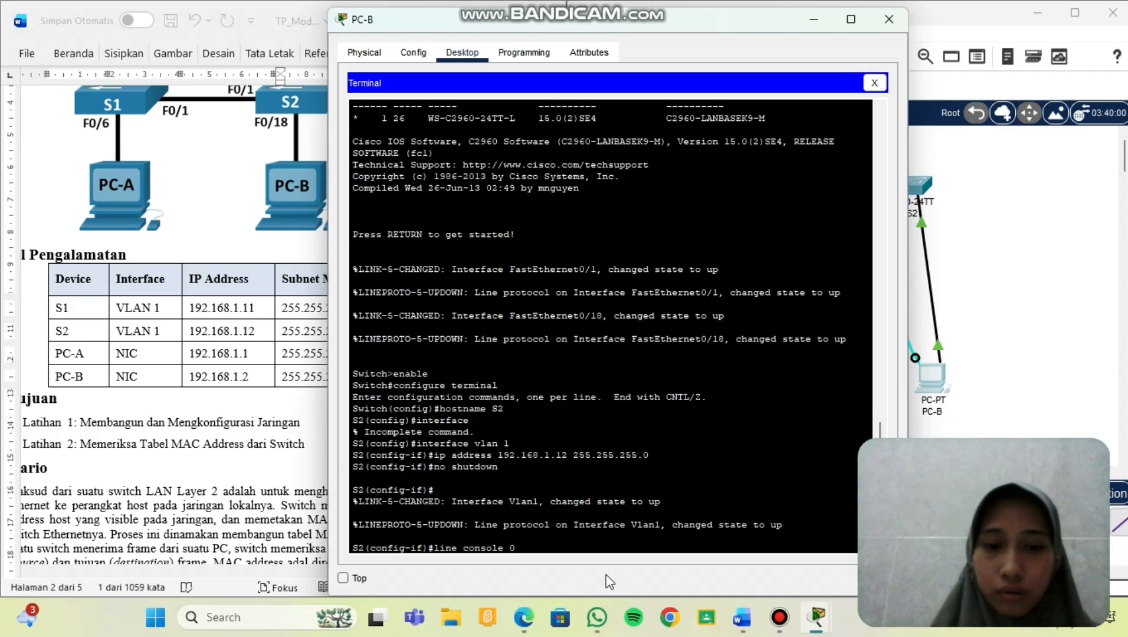
{"action": "key", "text": "Return"}
{"action": "type", "text": "pa"}
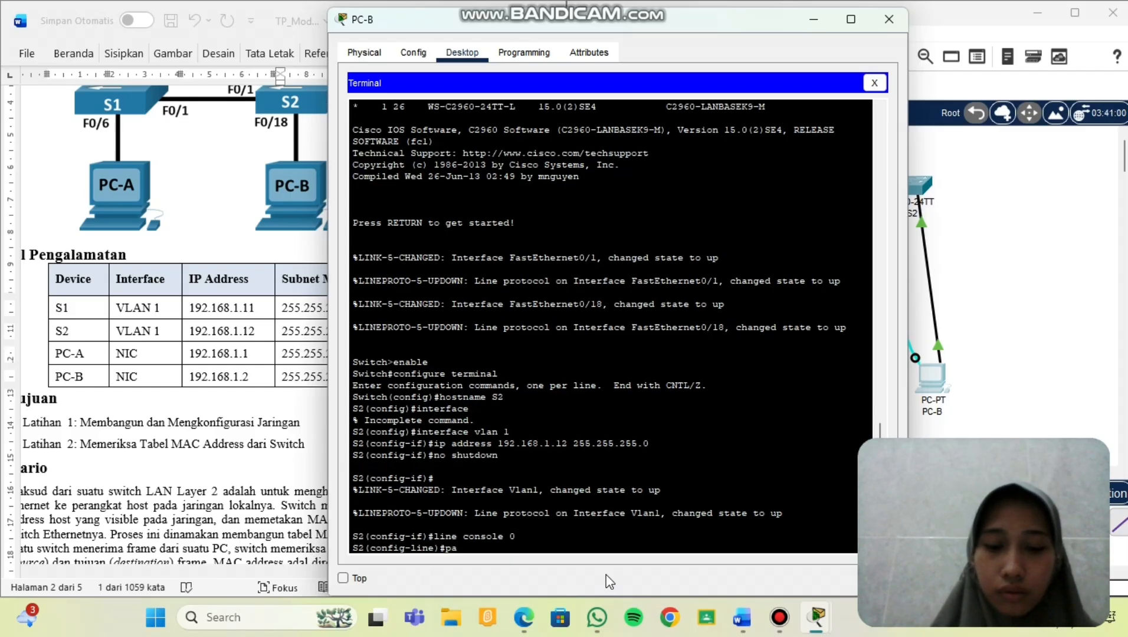
{"action": "type", "text": "ssword cis"}
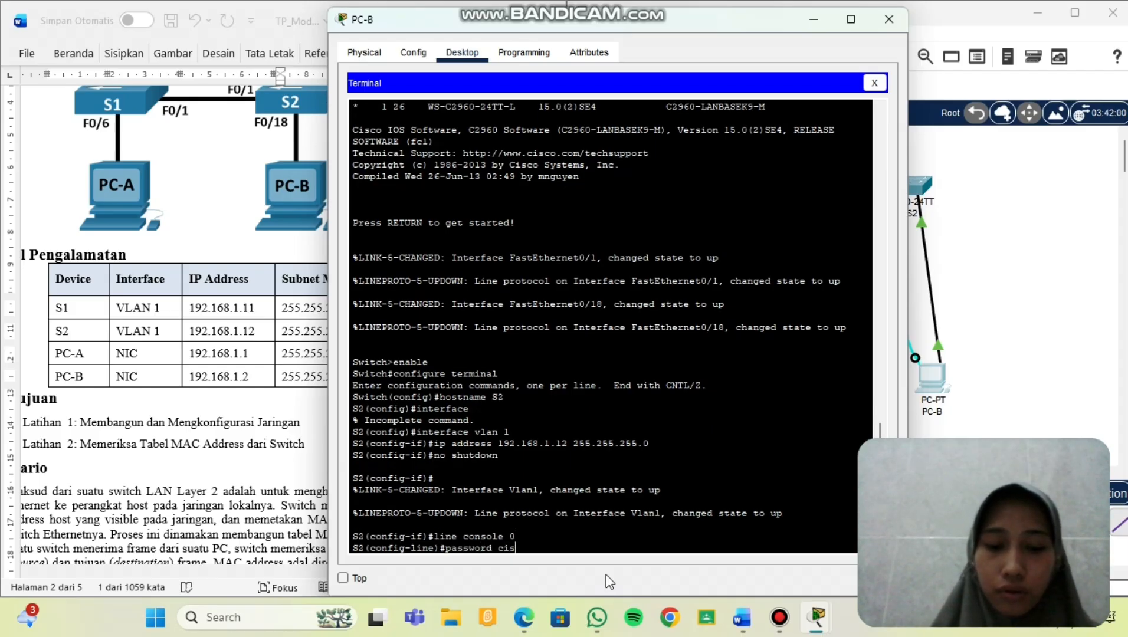
{"action": "type", "text": "co"}
{"action": "key", "text": "Return"}
{"action": "type", "text": "lo"}
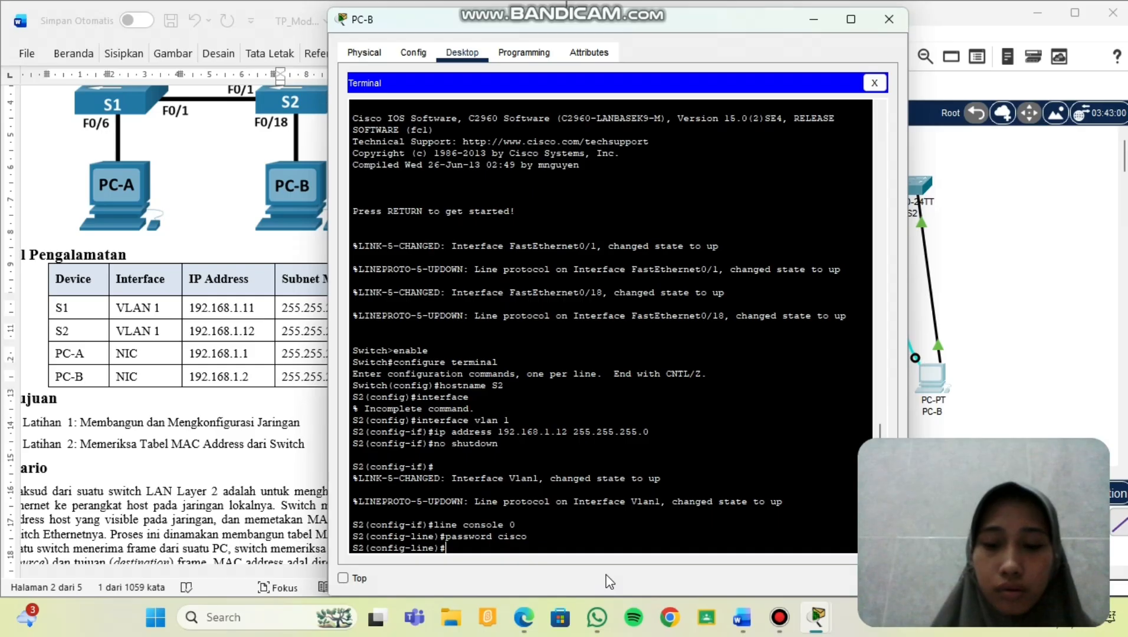
{"action": "type", "text": "gi"}
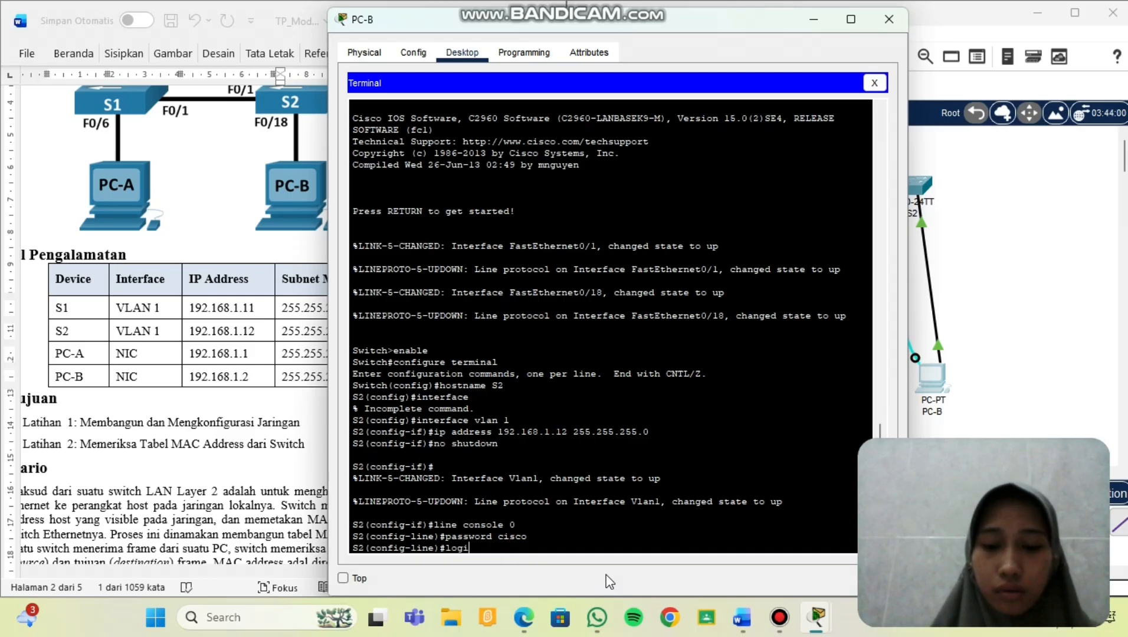
{"action": "type", "text": "n"}
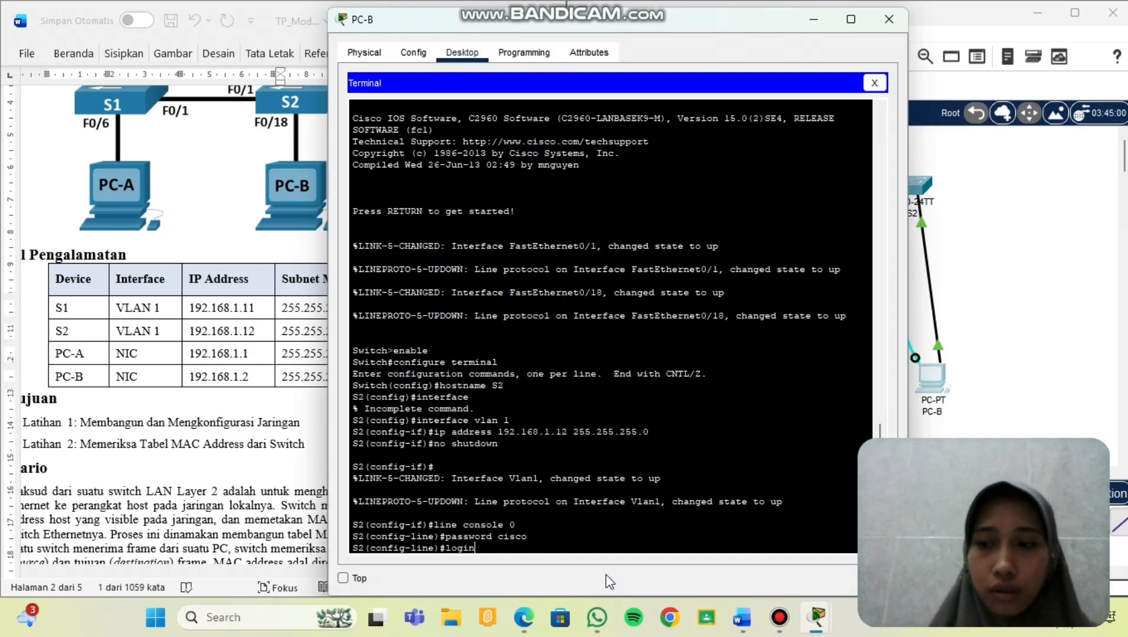
{"action": "key", "text": "Return"}
Give vty lines 0 4 a password and require login.
{"action": "type", "text": "line "}
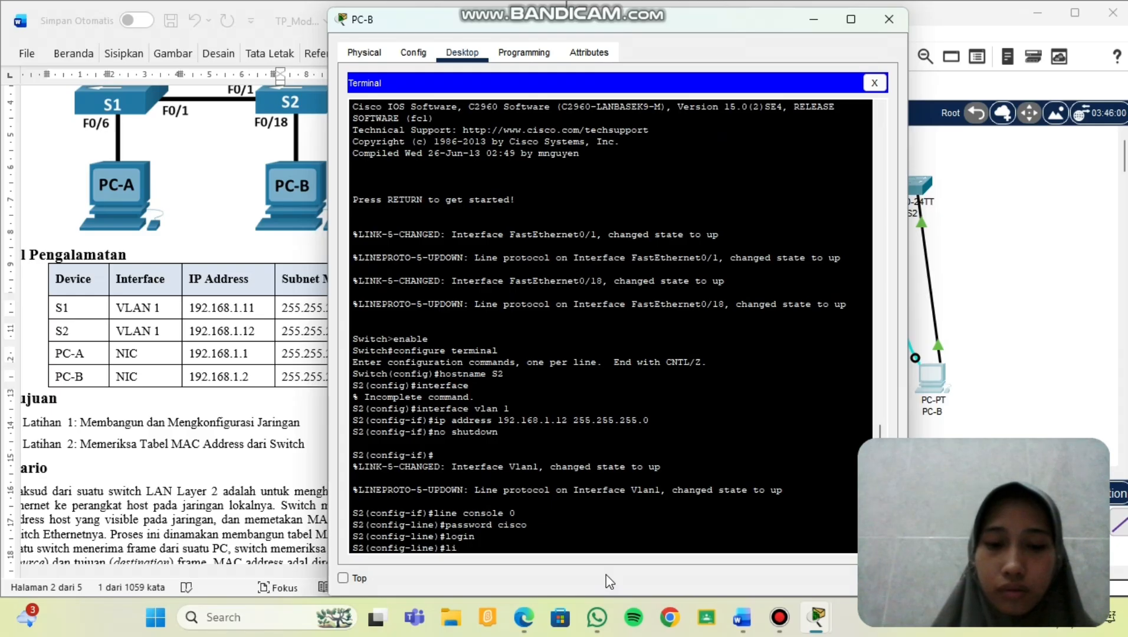
{"action": "type", "text": "v"}
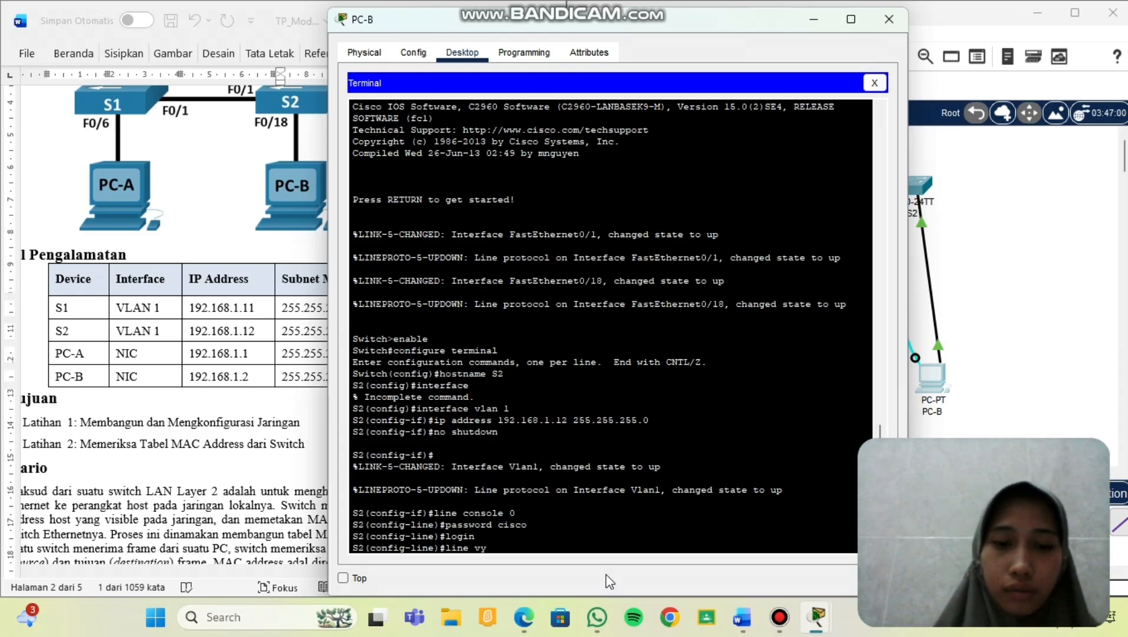
{"action": "type", "text": "t"}
{"action": "type", "text": "0 4"}
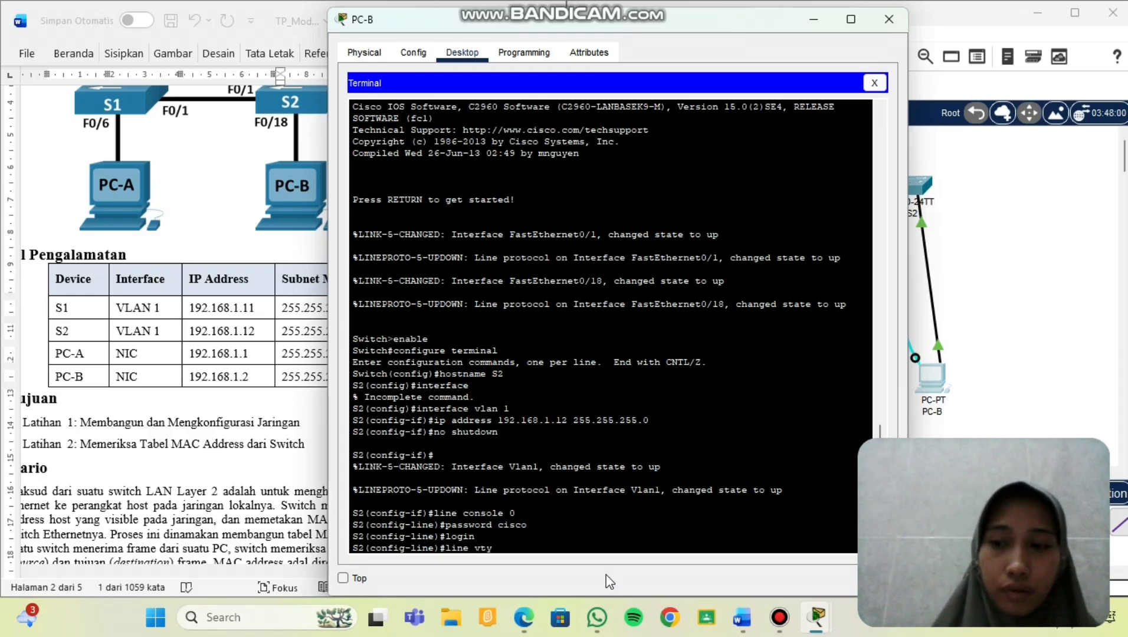
{"action": "key", "text": "Return"}
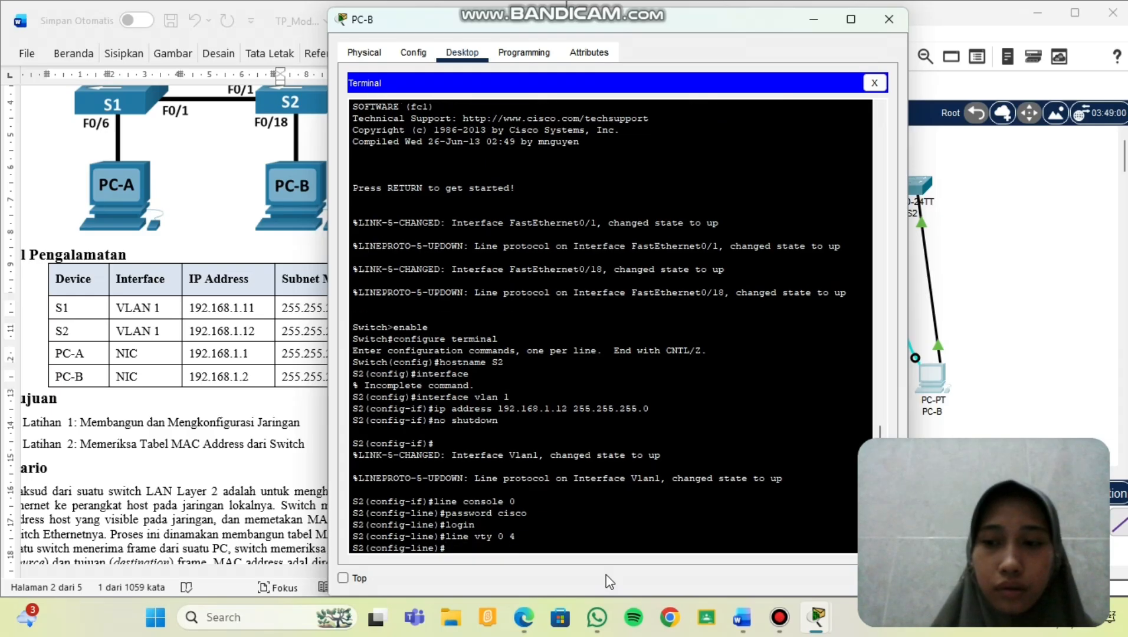
{"action": "type", "text": "pass"}
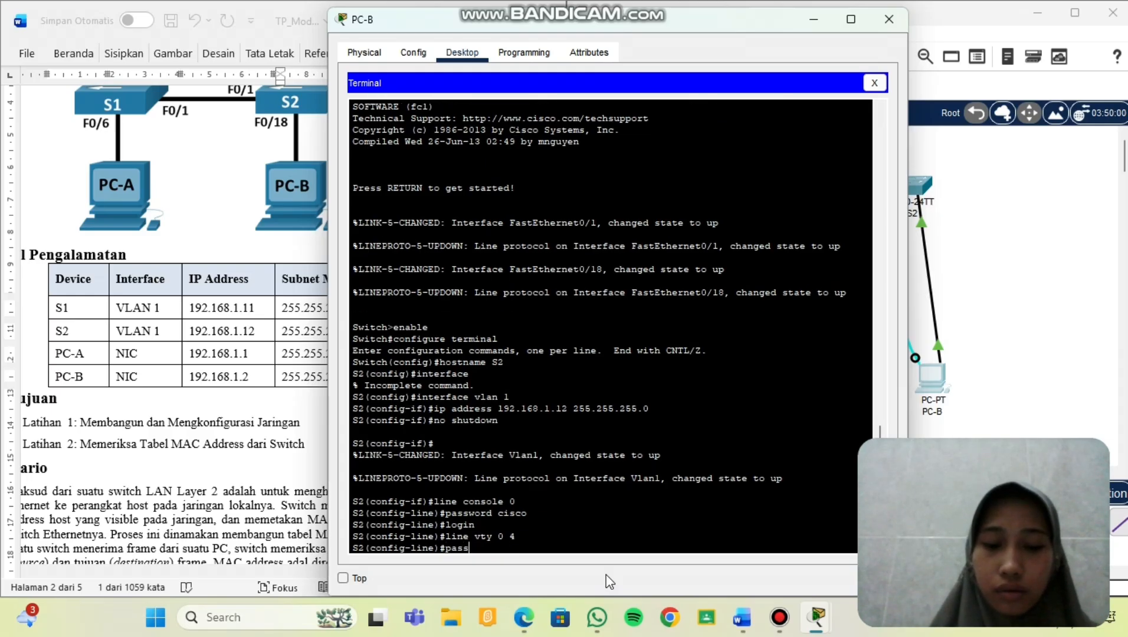
{"action": "type", "text": "word cisco"}
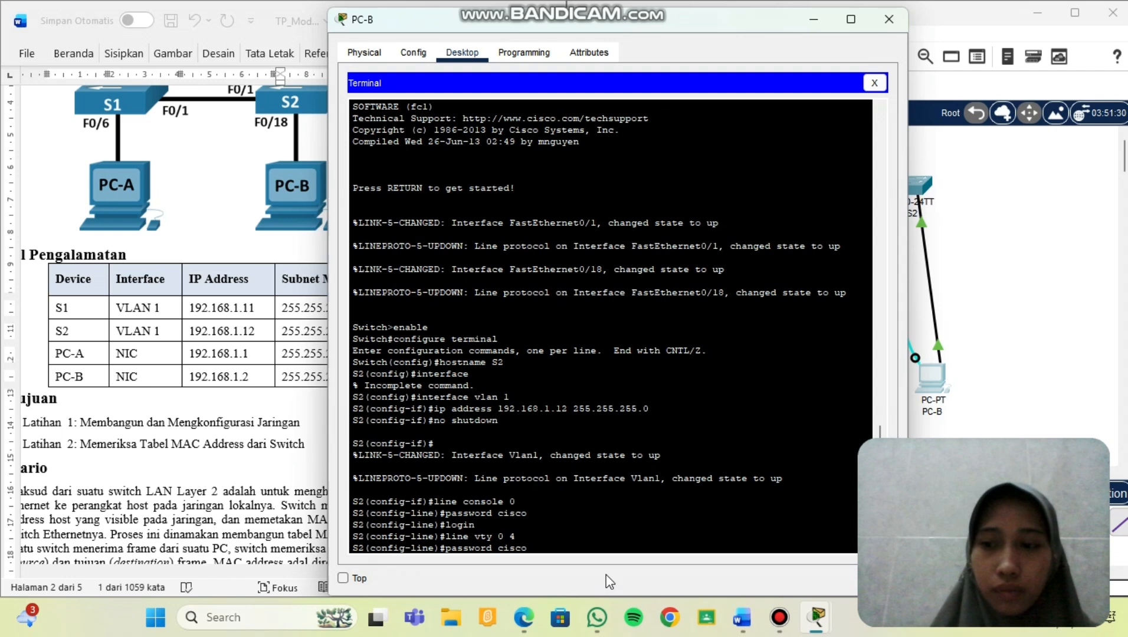
{"action": "key", "text": "Return"}
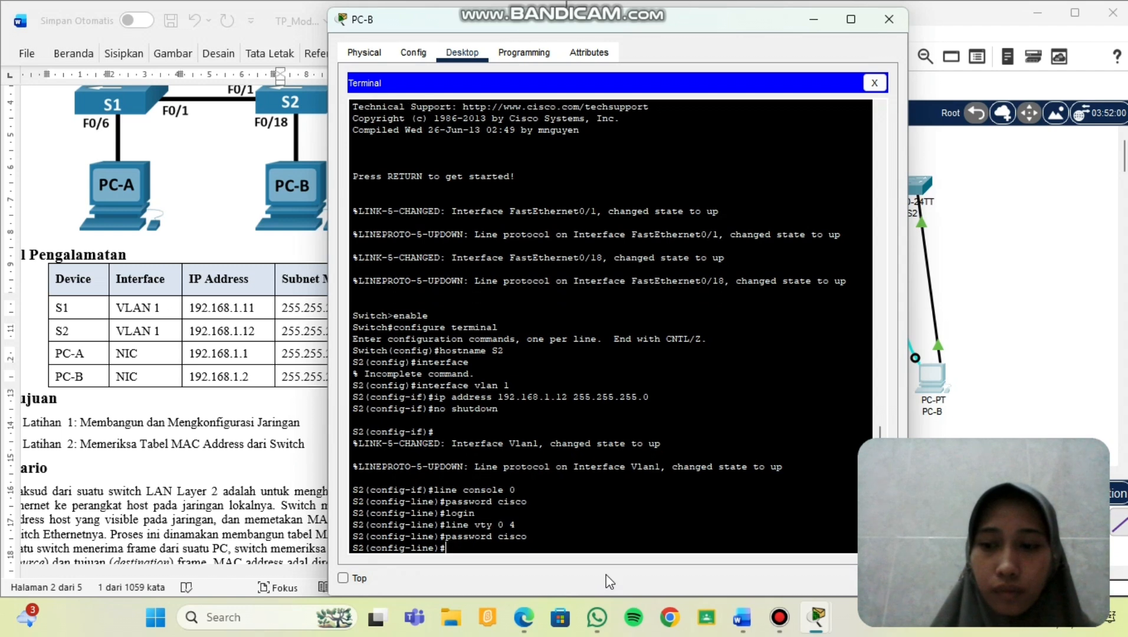
{"action": "type", "text": "login"}
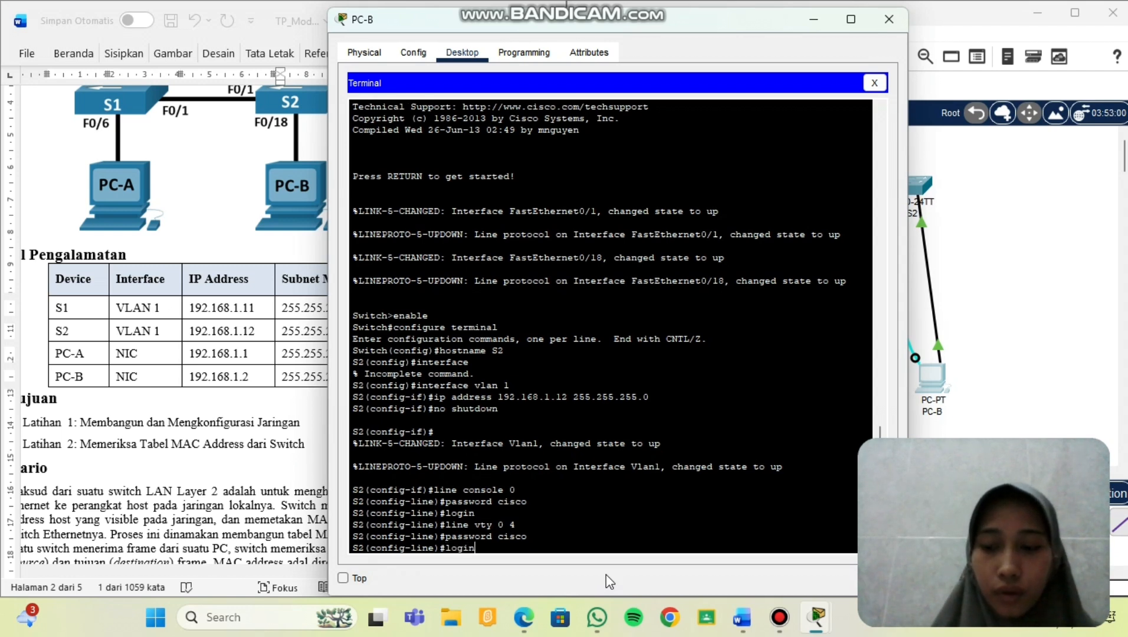
{"action": "key", "text": "Return"}
Set an enable secret password and end configuration mode.
{"action": "type", "text": "enable"}
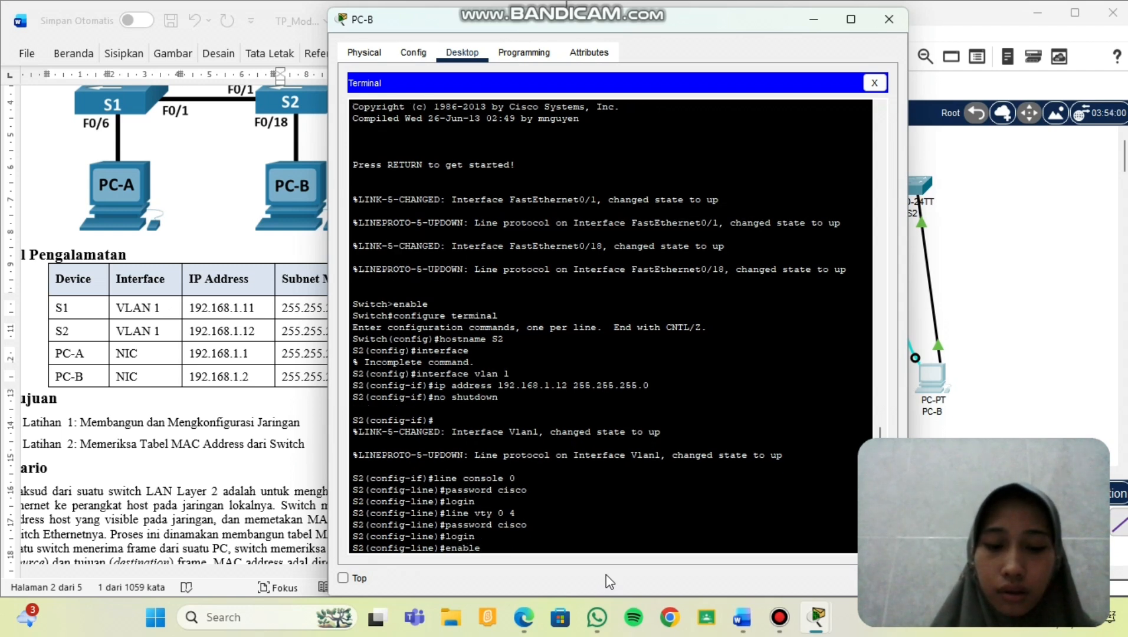
{"action": "type", "text": " secret c"}
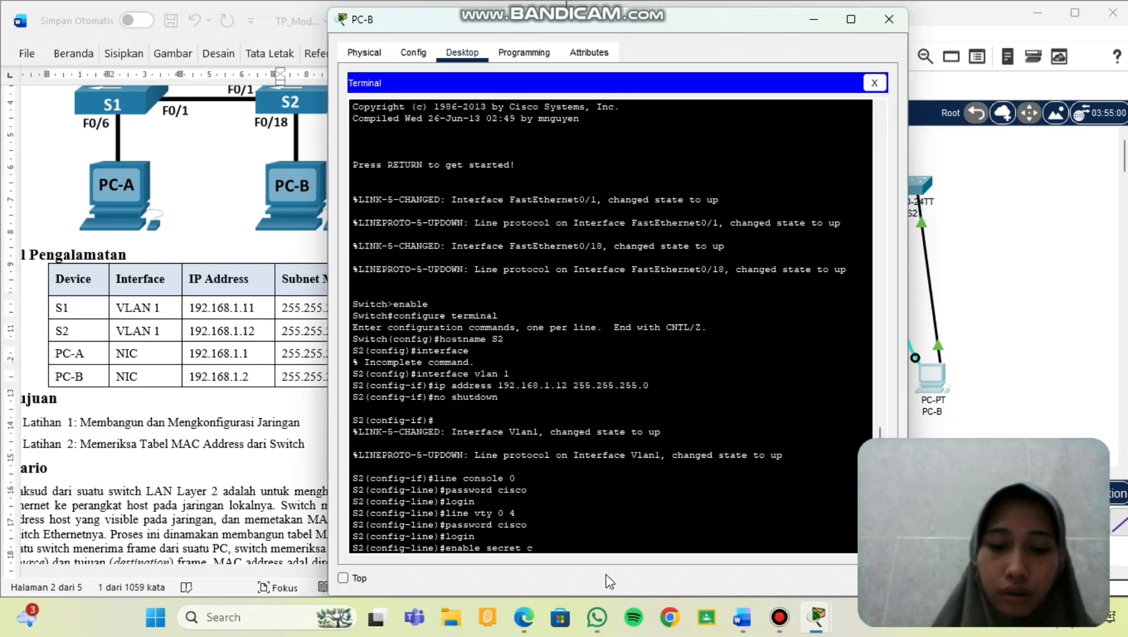
{"action": "type", "text": "lass"}
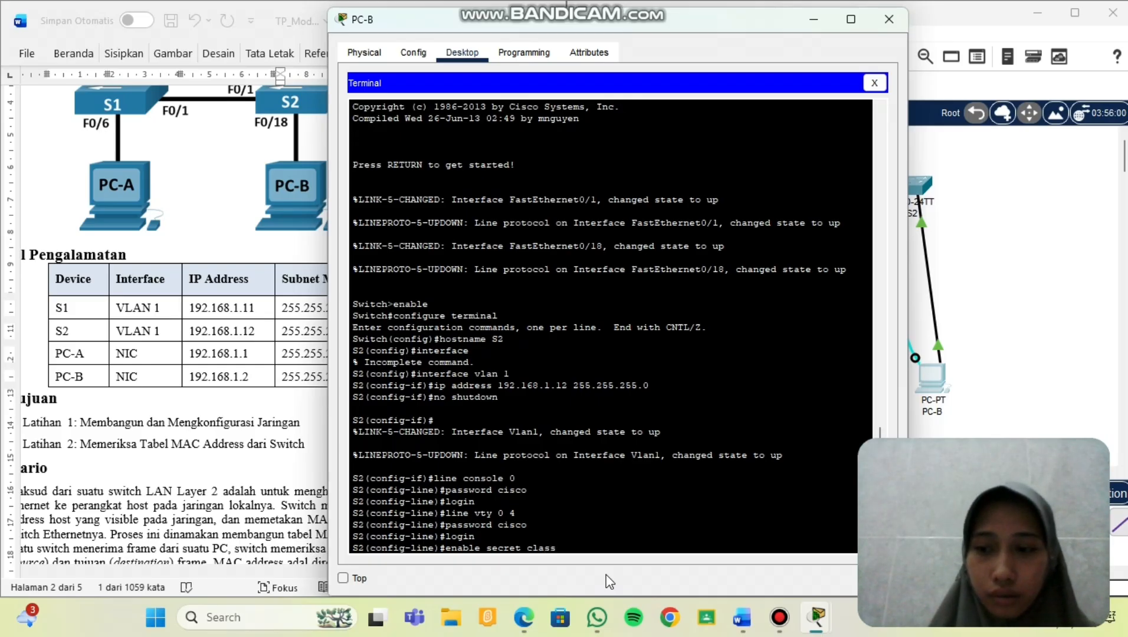
{"action": "key", "text": "Return"}
{"action": "type", "text": "e"}
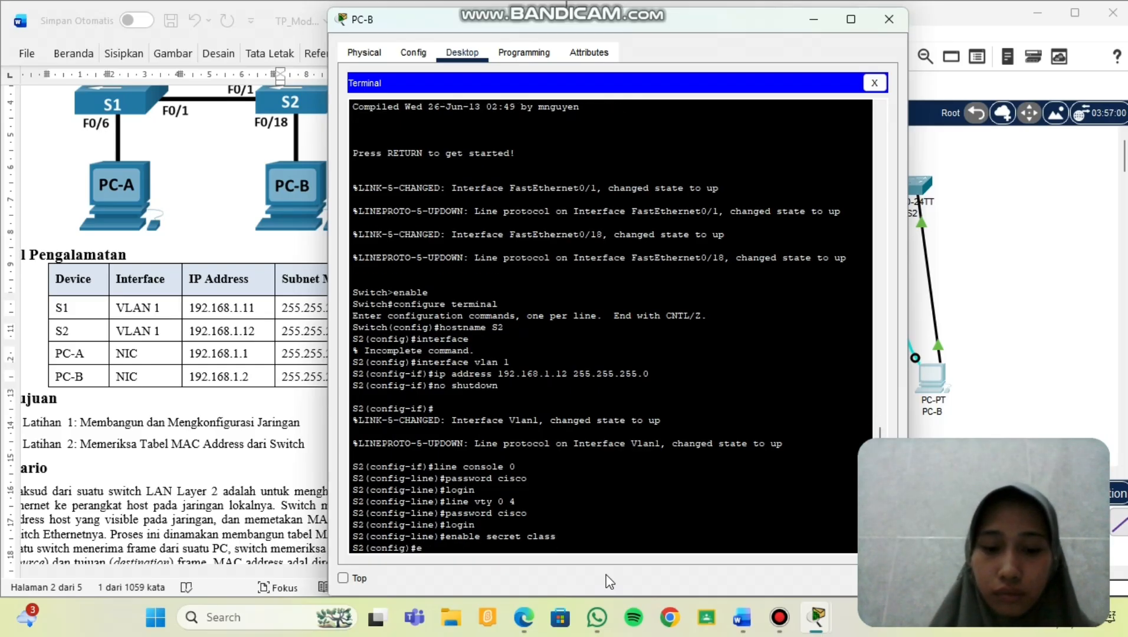
{"action": "type", "text": "nd"}
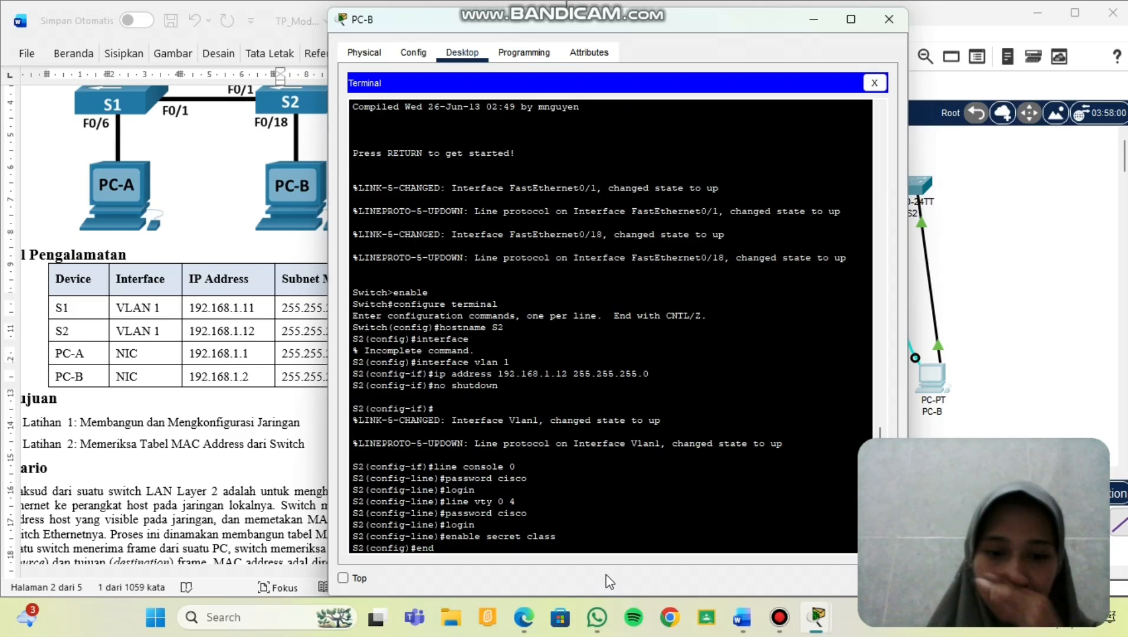
{"action": "key", "text": "Return"}
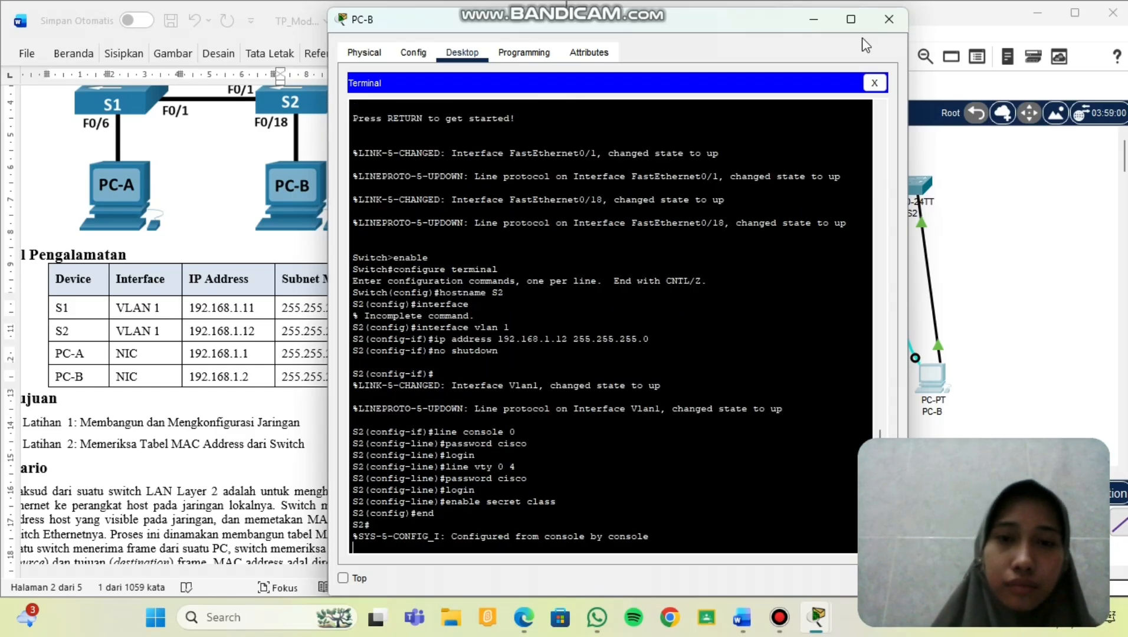
Run ipconfig /all in PC-A's Command Prompt.
{"action": "left_click", "coordinate": [889, 24]}
{"action": "scroll", "coordinate": [153, 325], "scroll_direction": "down", "scroll_amount": 10}
{"action": "scroll", "coordinate": [153, 325], "scroll_direction": "down", "scroll_amount": 15}
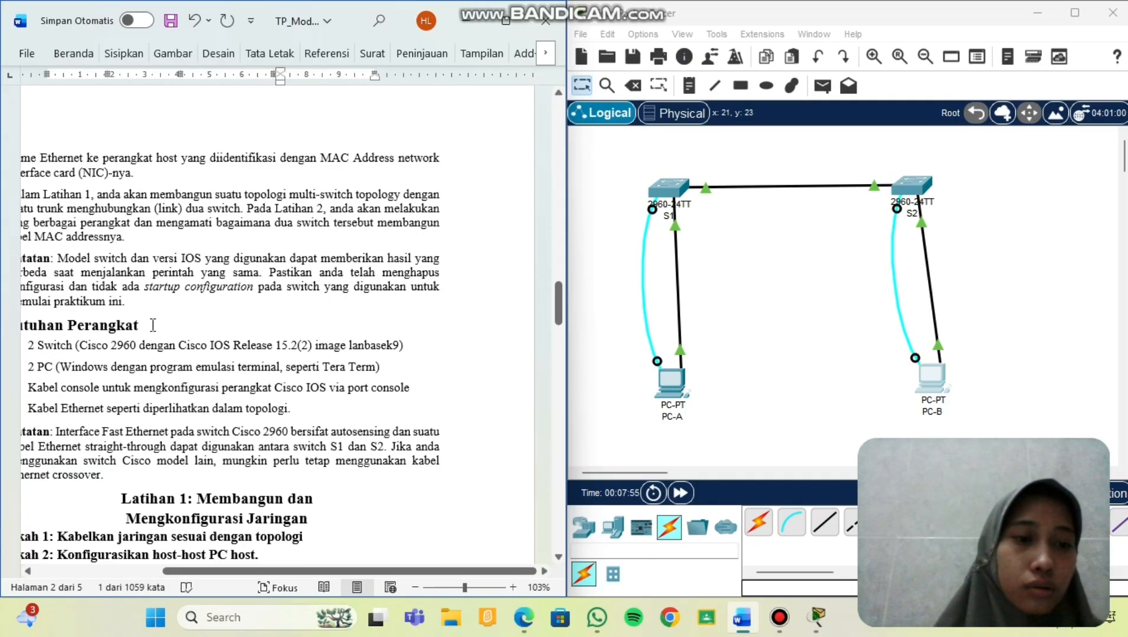
{"action": "scroll", "coordinate": [152, 325], "scroll_direction": "down", "scroll_amount": 5}
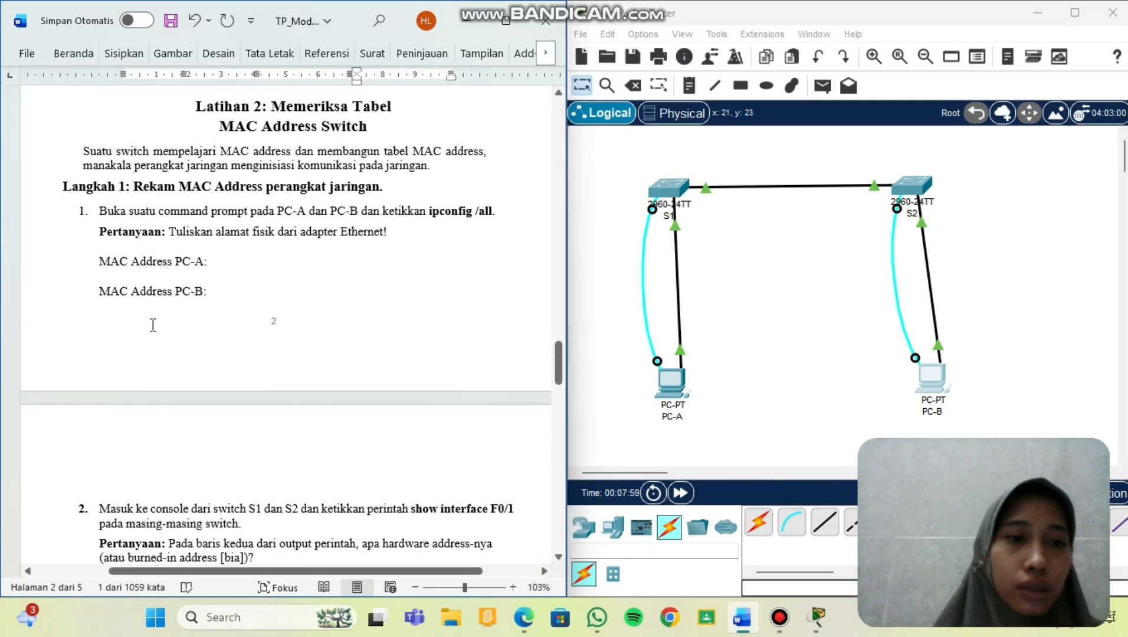
{"action": "scroll", "coordinate": [153, 325], "scroll_direction": "down", "scroll_amount": 1}
{"action": "scroll", "coordinate": [284, 242], "scroll_direction": "down", "scroll_amount": 2}
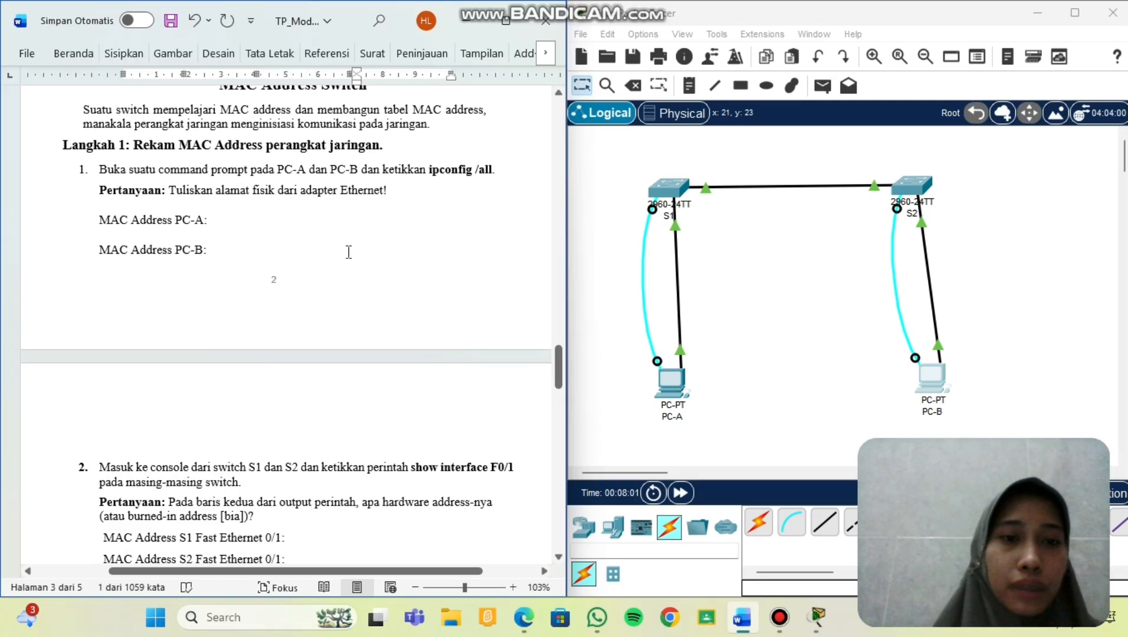
{"action": "left_click", "coordinate": [672, 389]}
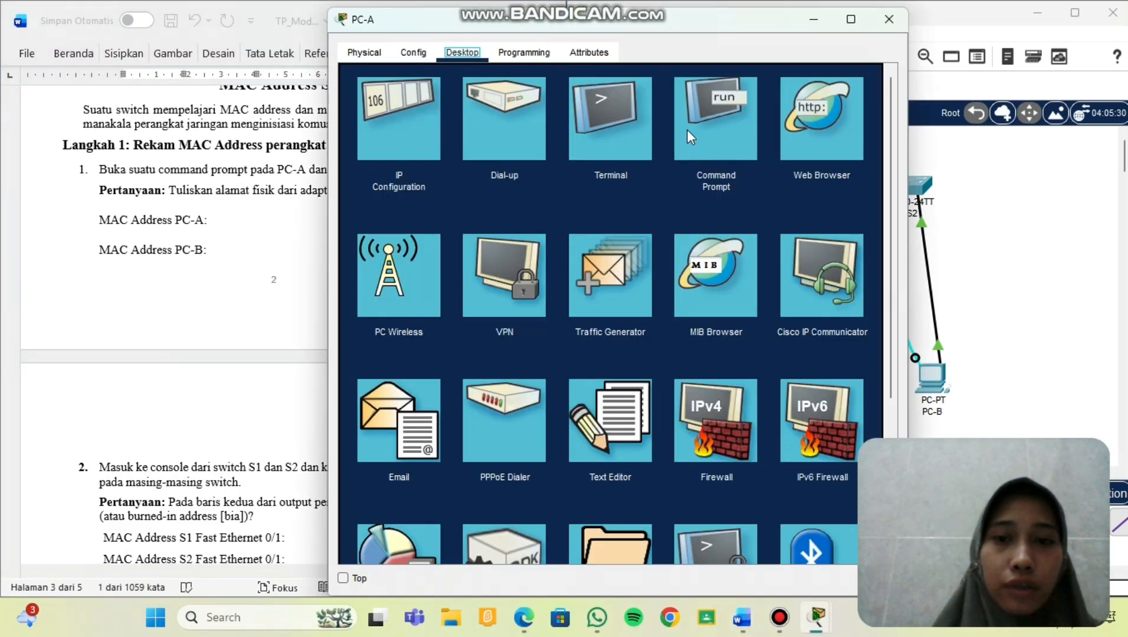
{"action": "left_click", "coordinate": [689, 132]}
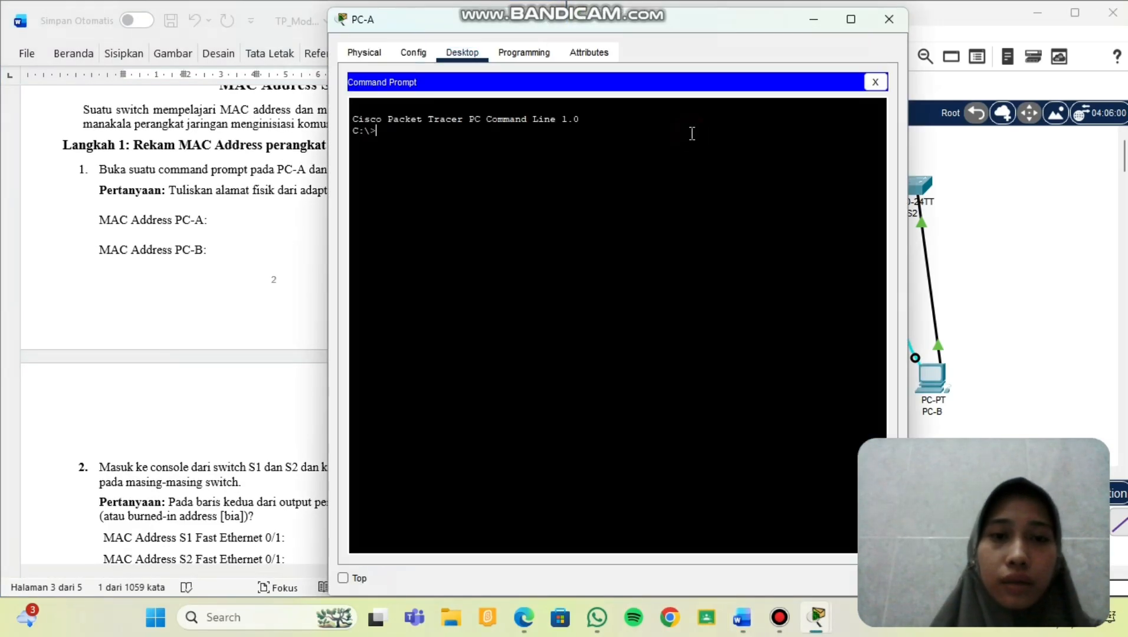
{"action": "type", "text": "ipco"}
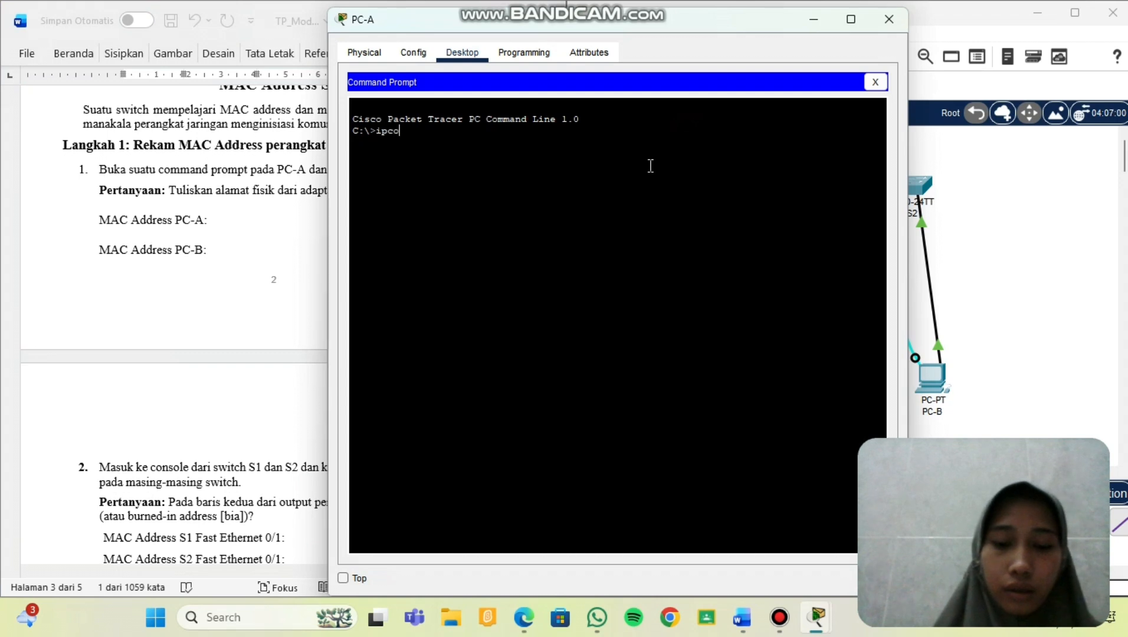
{"action": "type", "text": "nfig"}
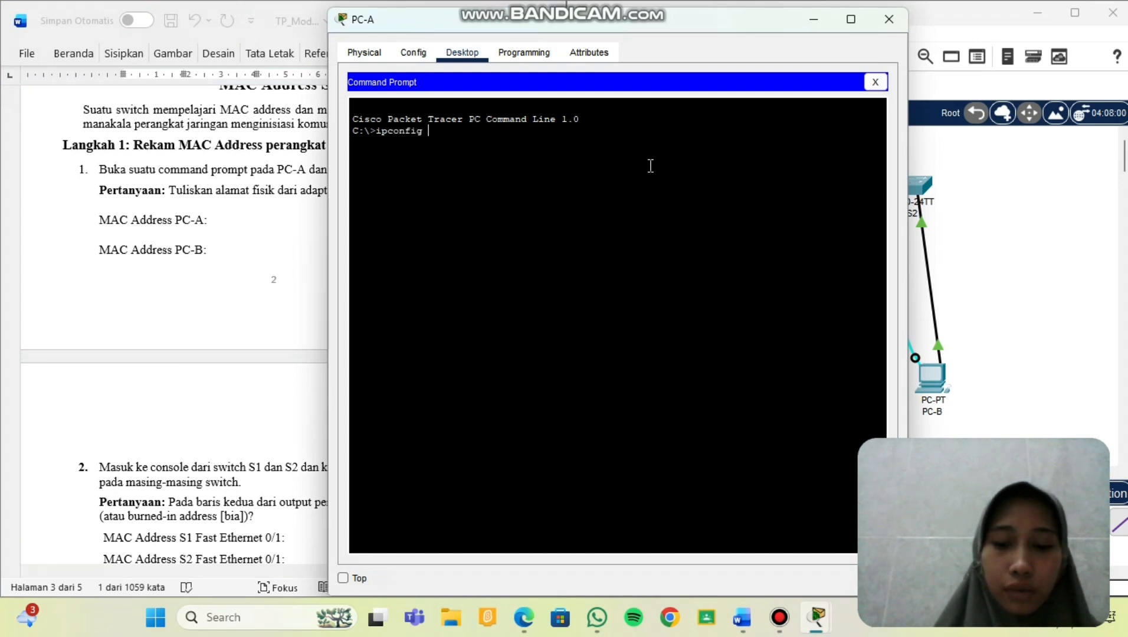
{"action": "type", "text": " /all"}
{"action": "key", "text": "Return"}
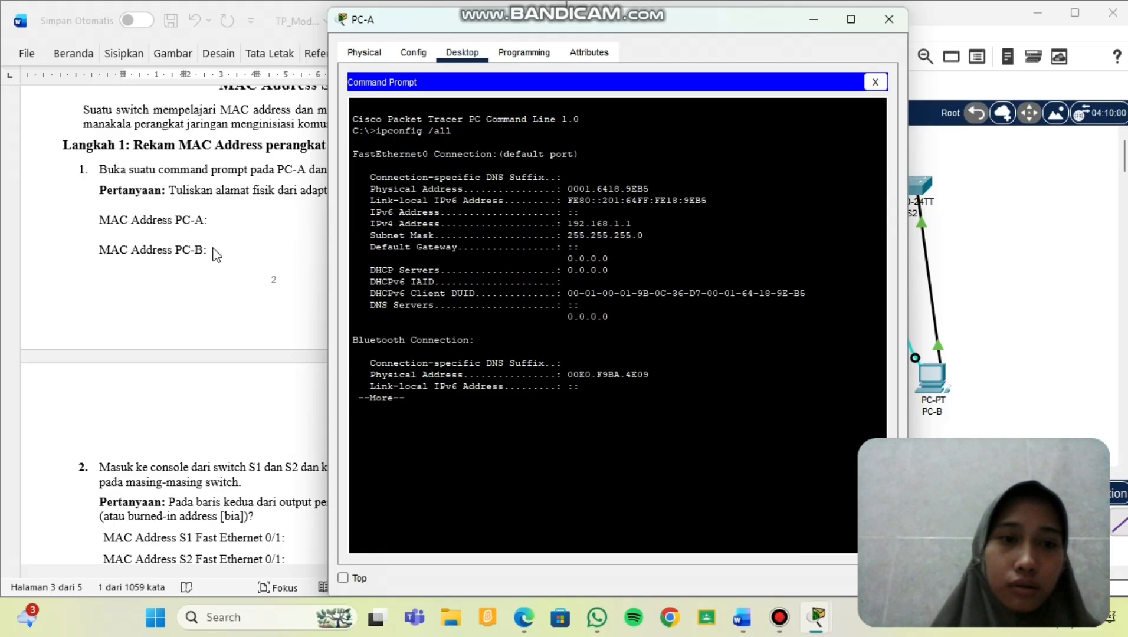
Copy PC-A's physical address 0001.6418.9EB5 into Word after 'MAC Address PC-A'.
{"action": "scroll", "coordinate": [227, 238], "scroll_direction": "down", "scroll_amount": 1}
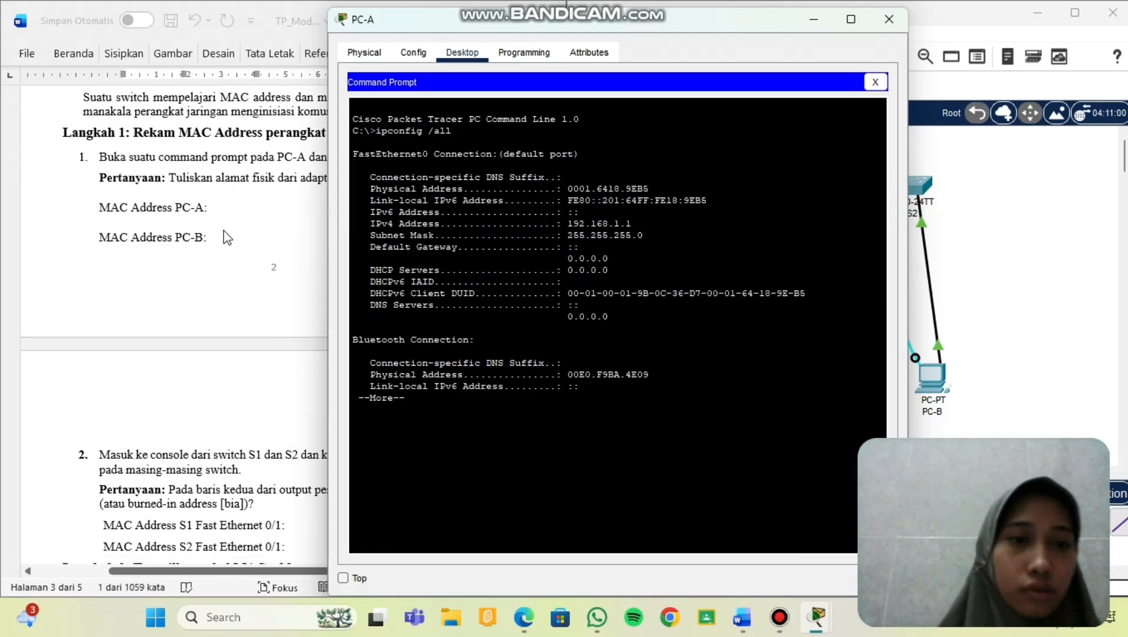
{"action": "left_click", "coordinate": [223, 232]}
{"action": "left_click", "coordinate": [643, 190]}
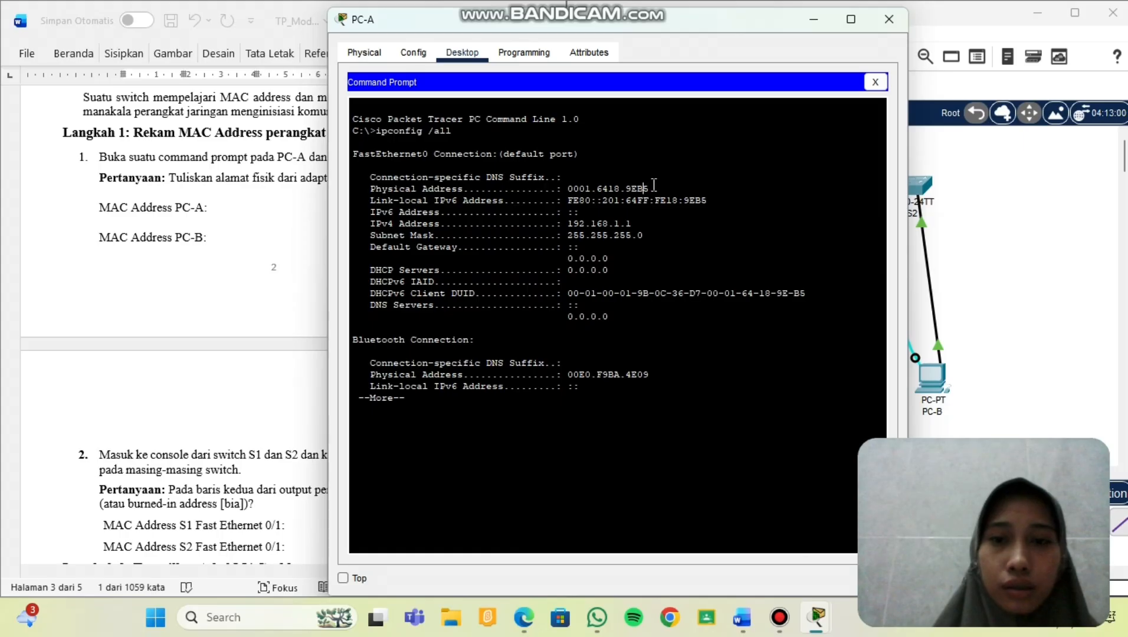
{"action": "left_click_drag", "start_coordinate": [649, 189], "coordinate": [570, 195]}
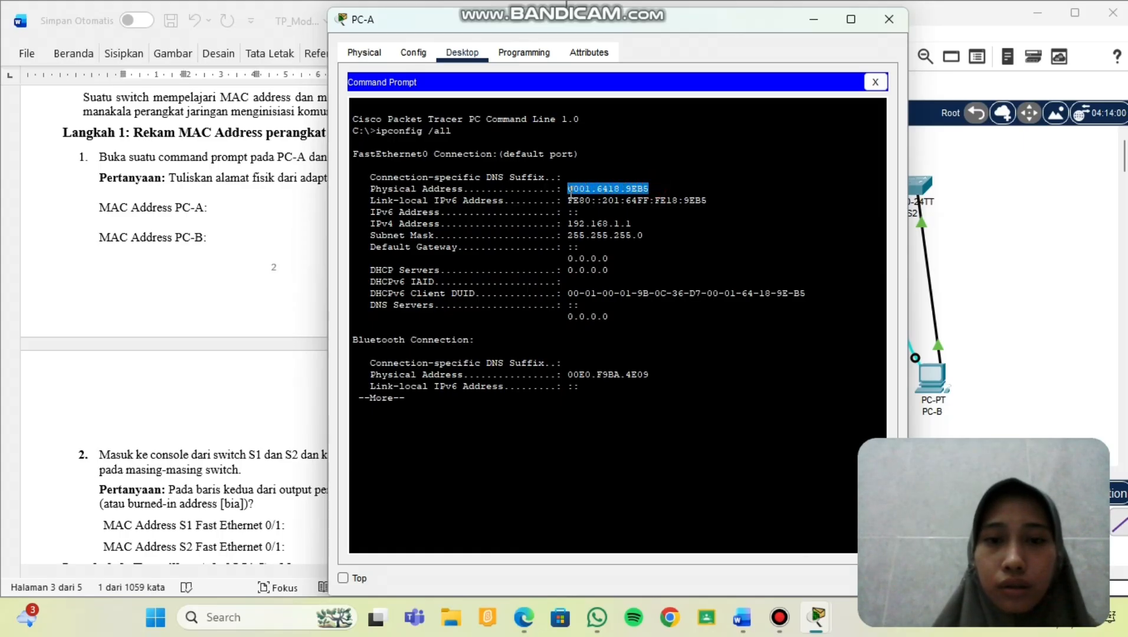
{"action": "right_click", "coordinate": [570, 193]}
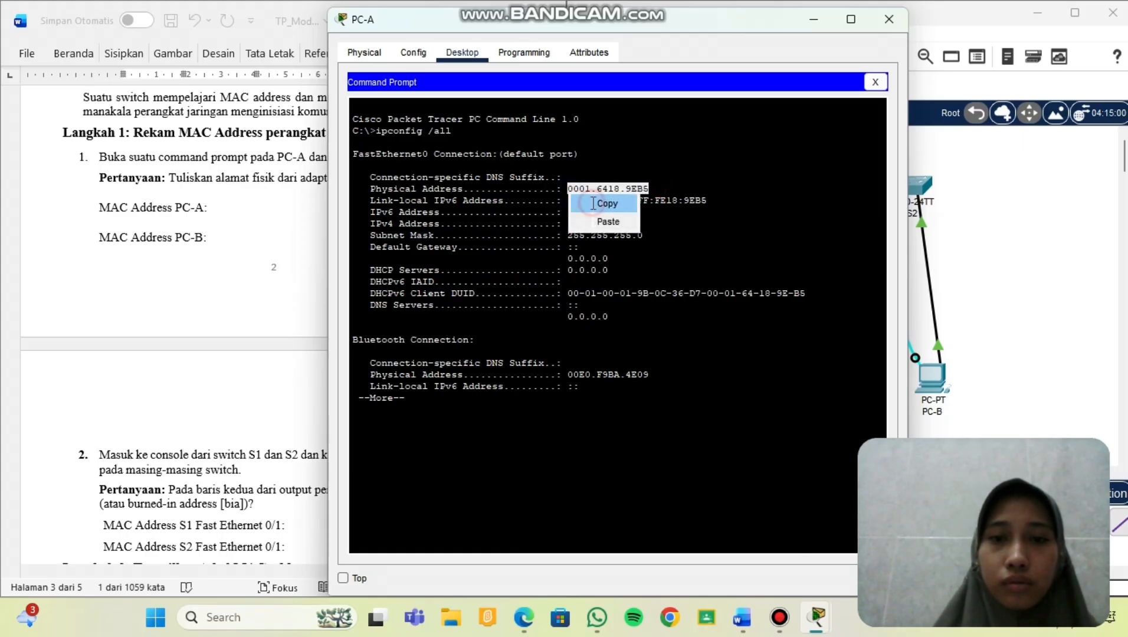
{"action": "left_click", "coordinate": [591, 202]}
{"action": "left_click", "coordinate": [221, 205]}
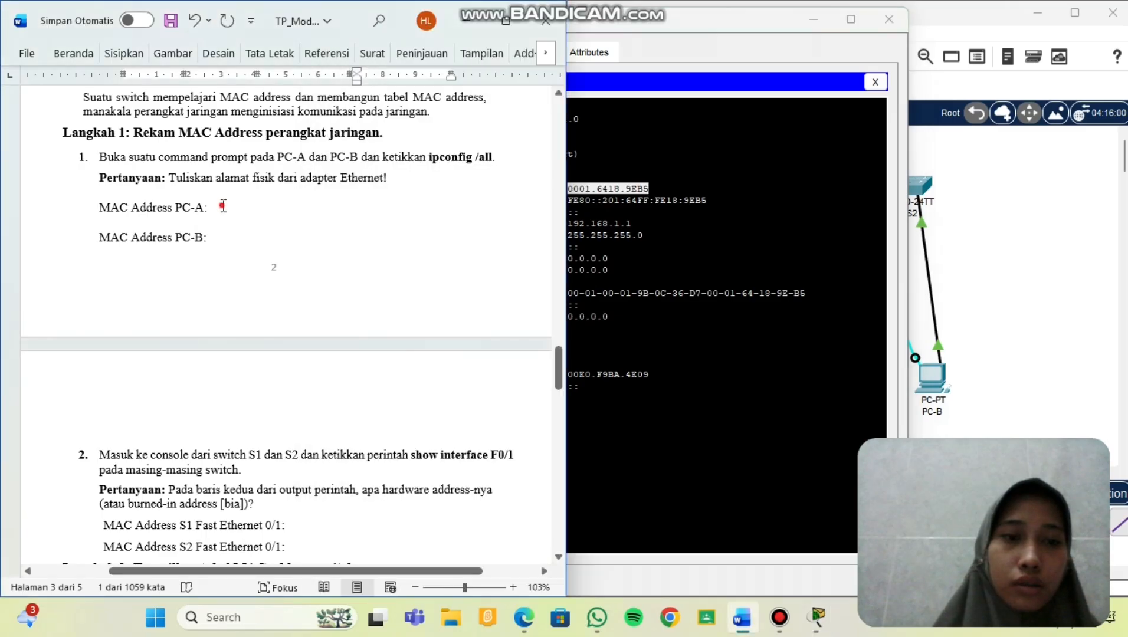
{"action": "key", "text": "ctrl+v"}
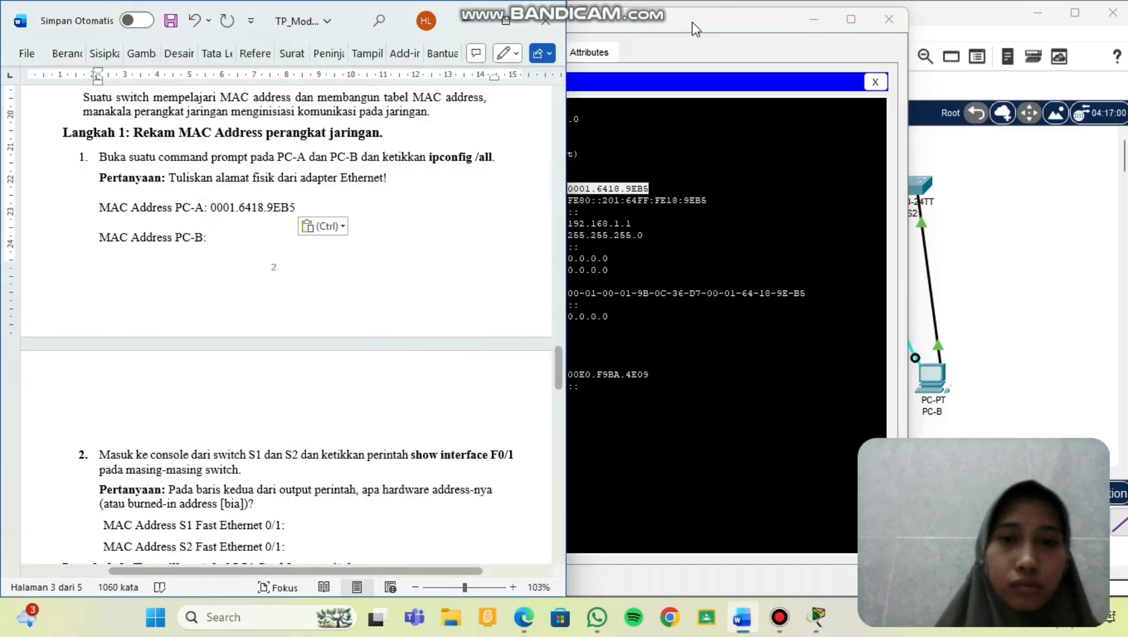
{"action": "left_click", "coordinate": [889, 19]}
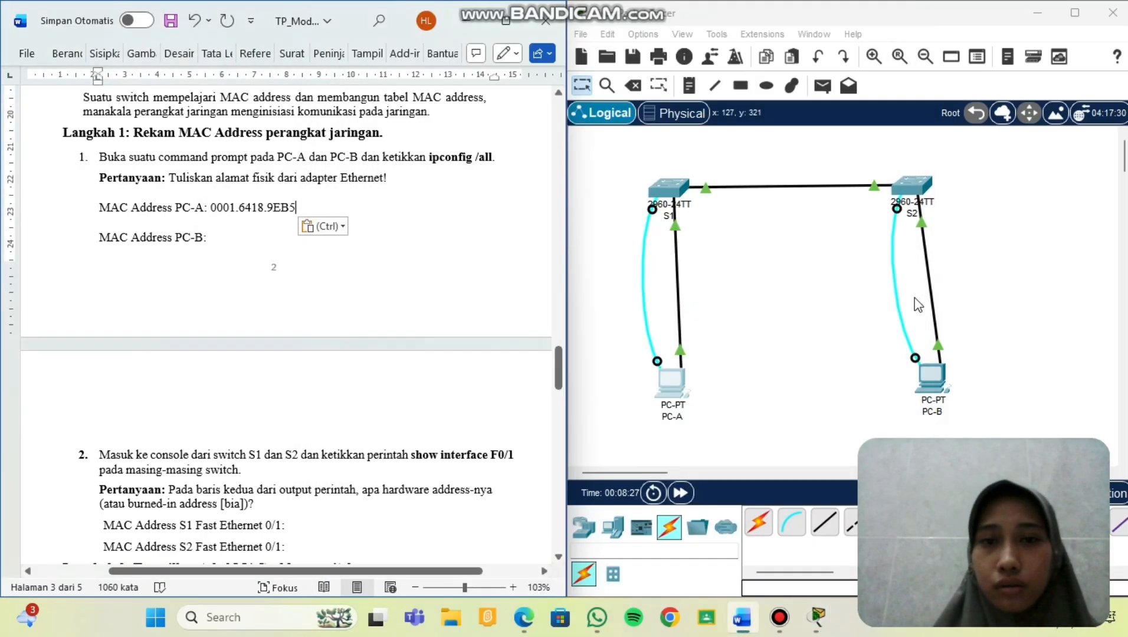
{"action": "left_click", "coordinate": [938, 373]}
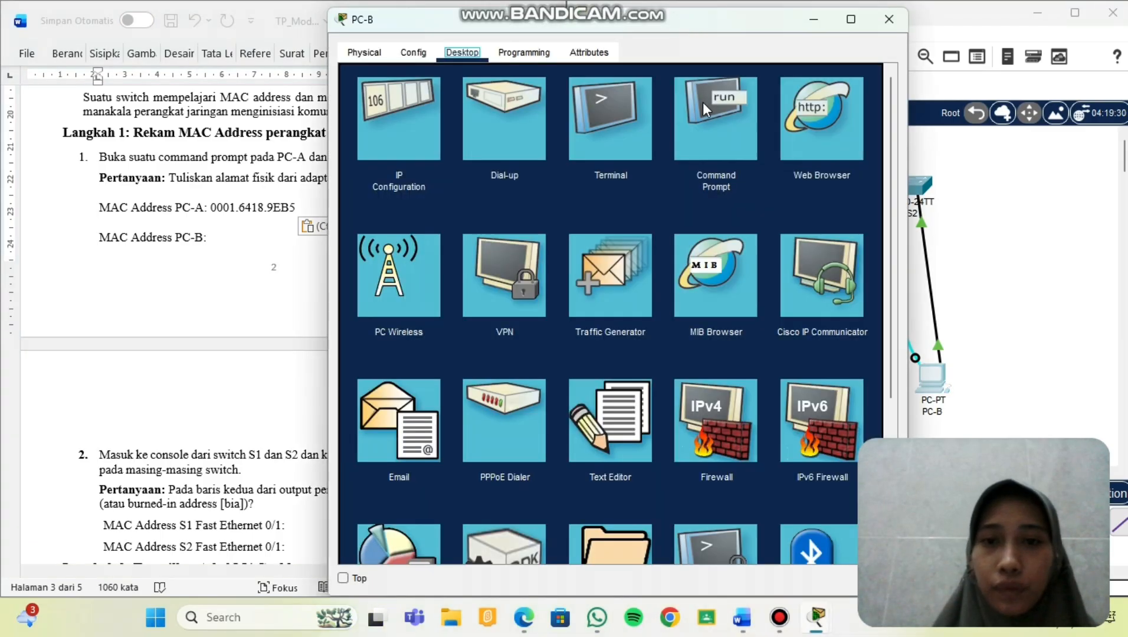
Run ipconfig /all in PC-B's Command Prompt.
{"action": "left_click", "coordinate": [704, 102]}
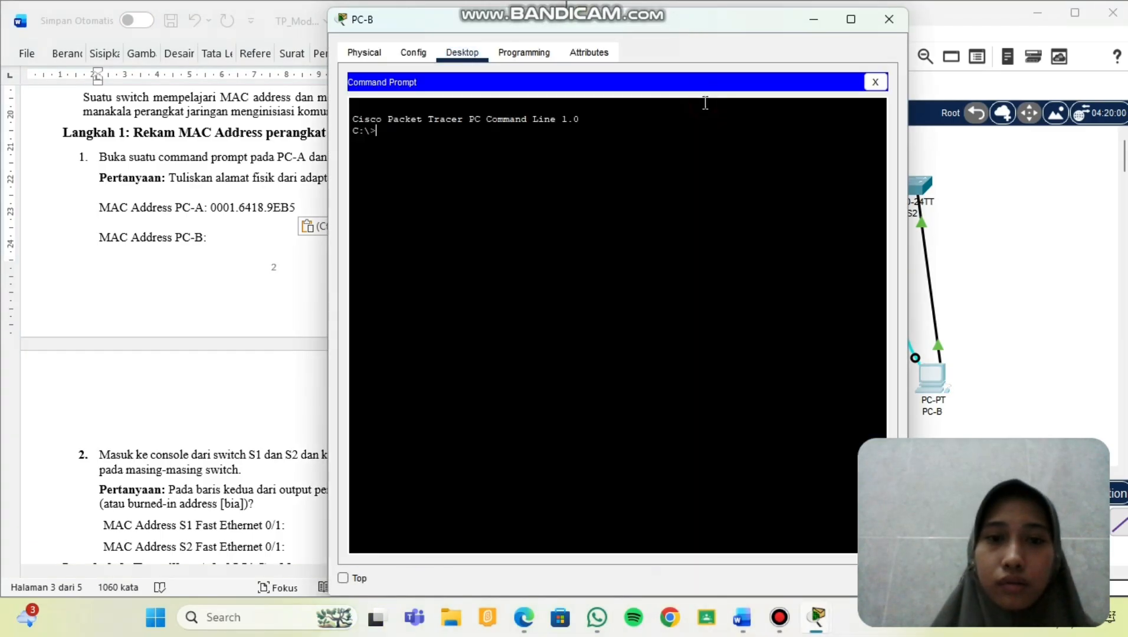
{"action": "type", "text": "ip"}
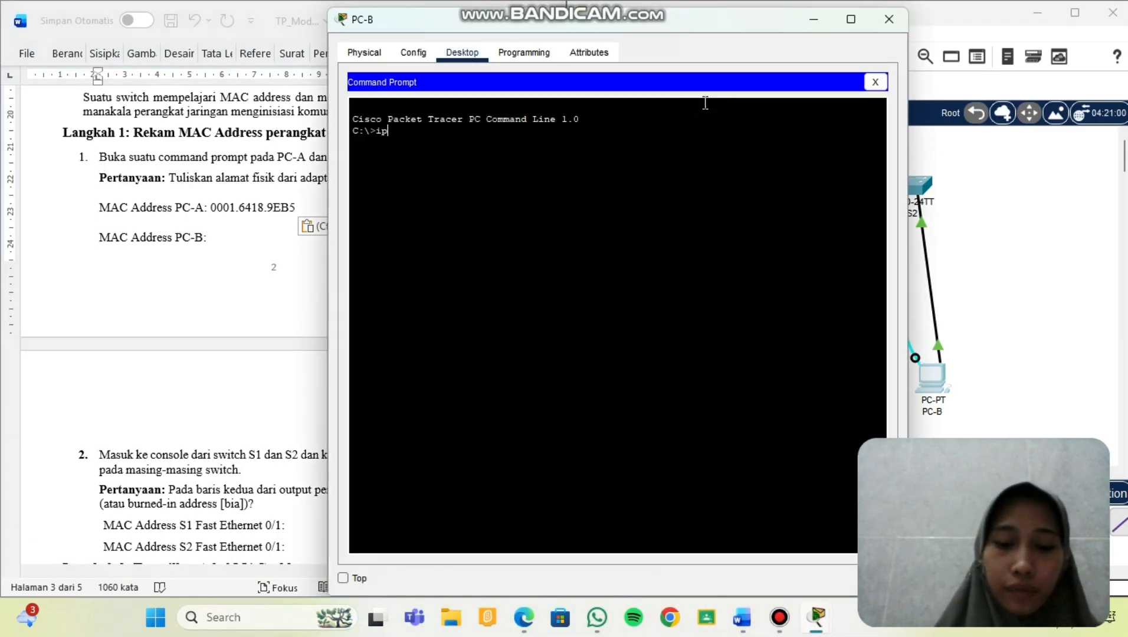
{"action": "type", "text": "config /all"}
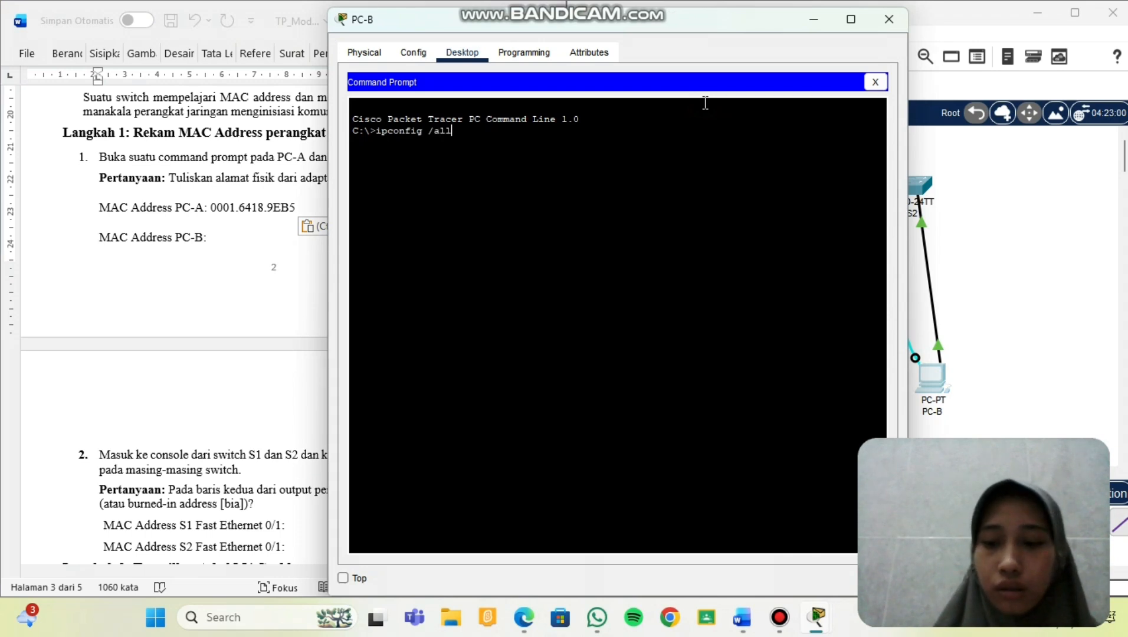
{"action": "key", "text": "Return"}
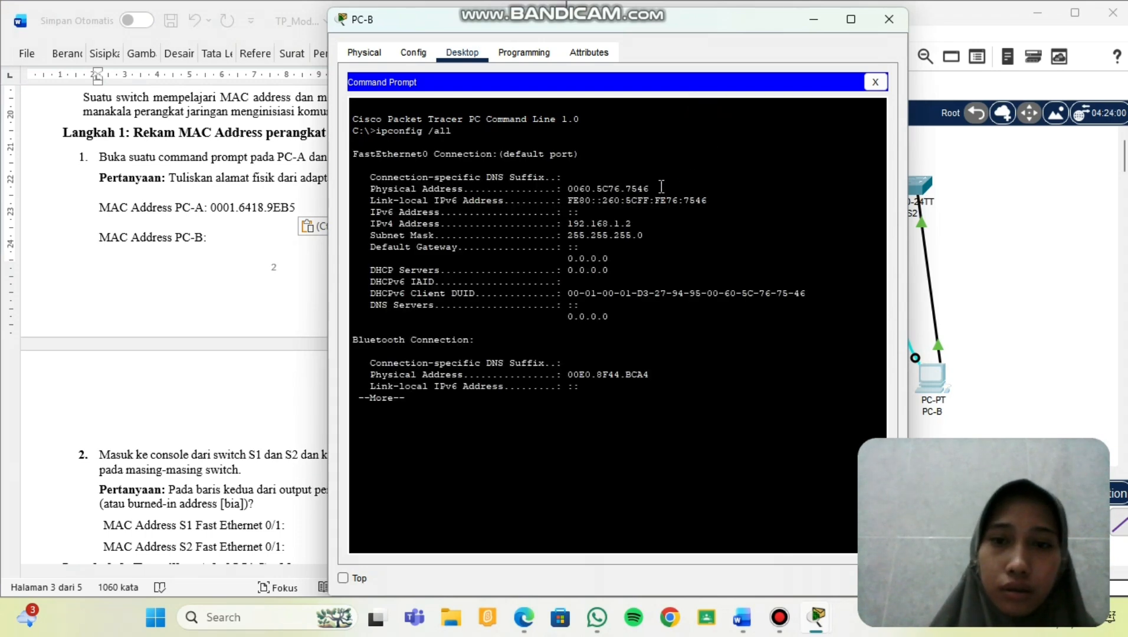
Paste PC-B's physical address 0060.5C76.7546 after 'MAC Address PC-B' in Word and close PC-B.
{"action": "left_click_drag", "start_coordinate": [661, 187], "coordinate": [568, 189]}
{"action": "right_click", "coordinate": [568, 190]}
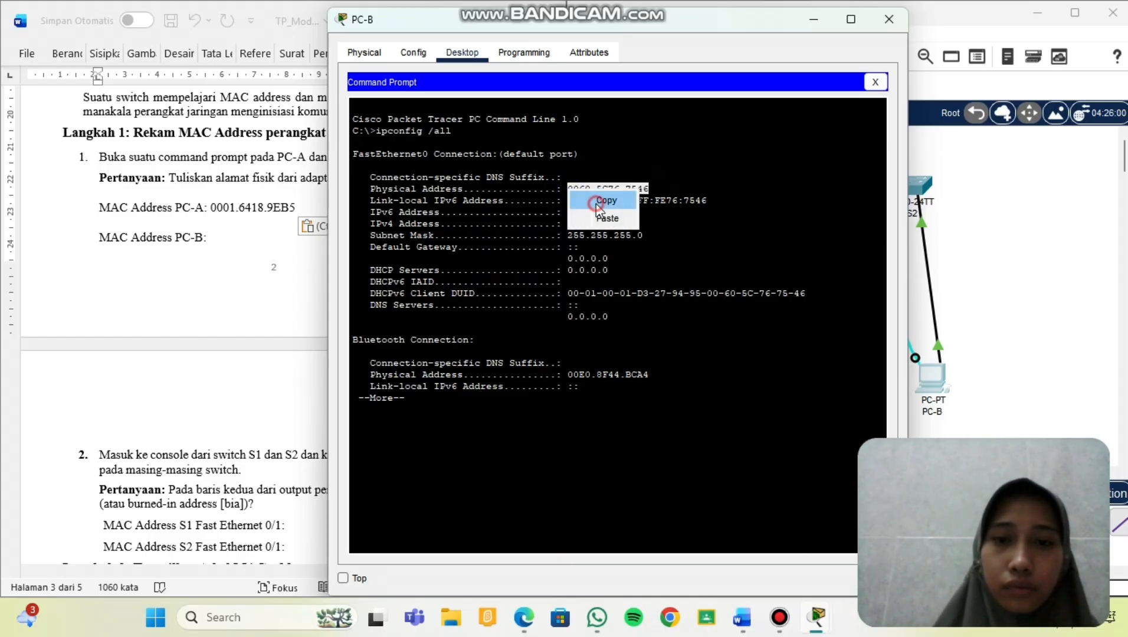
{"action": "left_click", "coordinate": [598, 201]}
{"action": "left_click", "coordinate": [235, 234]}
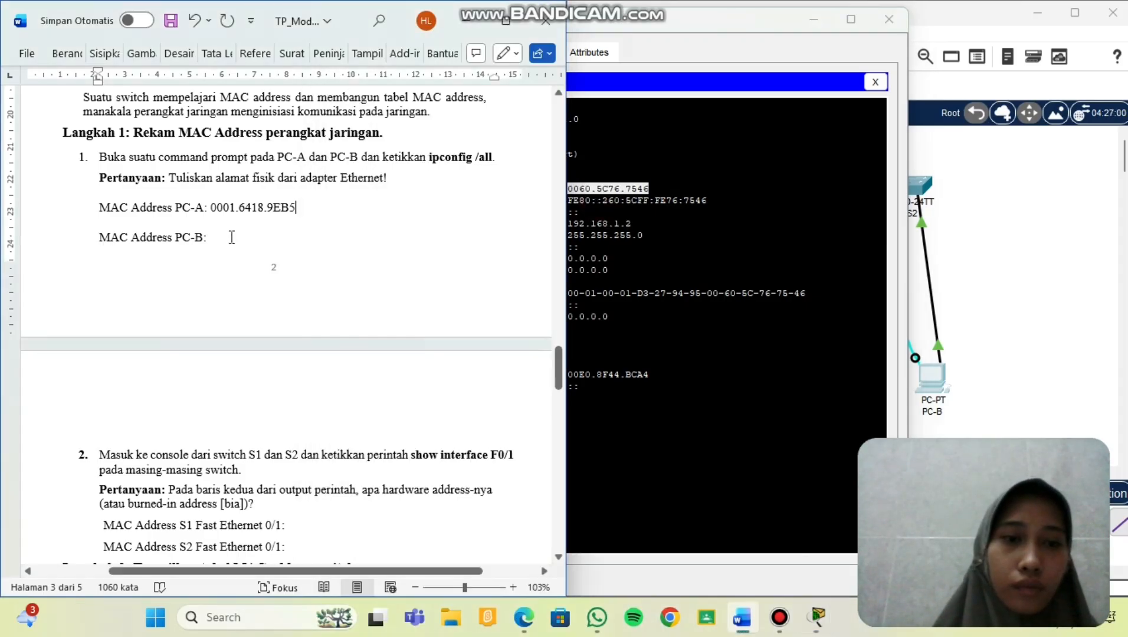
{"action": "key", "text": "ctrl+v"}
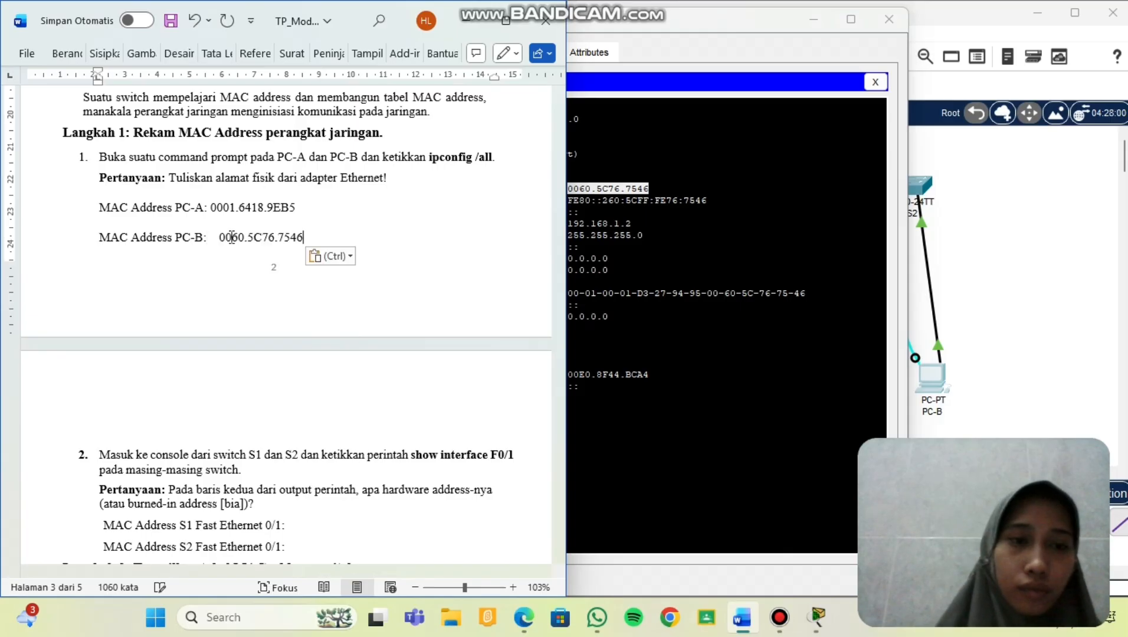
{"action": "scroll", "coordinate": [389, 204], "scroll_direction": "down", "scroll_amount": 2}
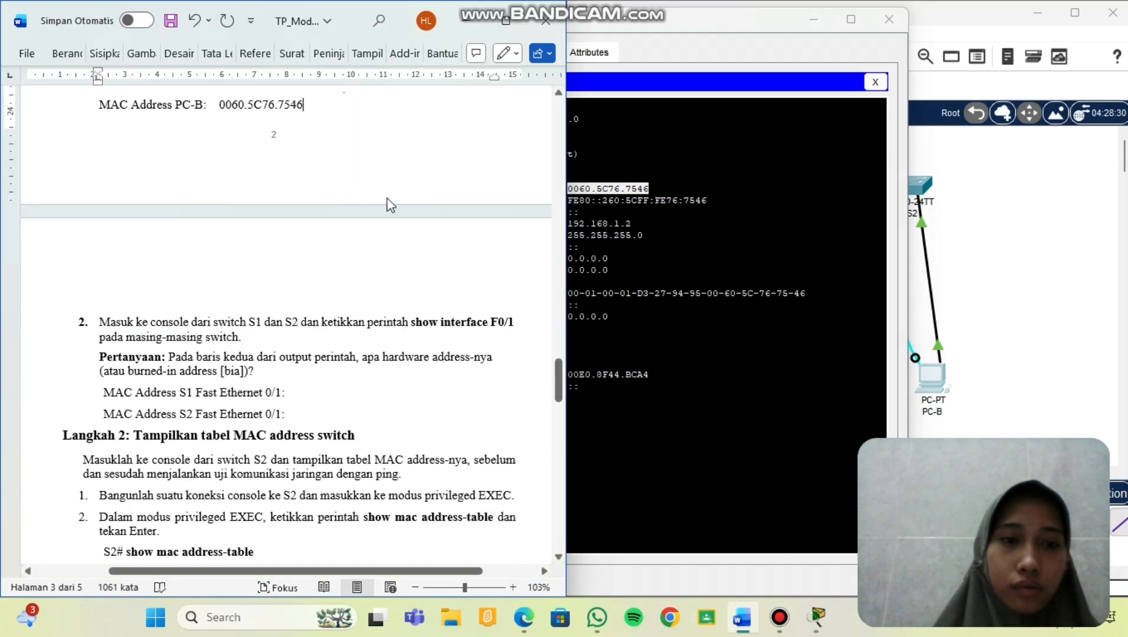
{"action": "scroll", "coordinate": [387, 204], "scroll_direction": "down", "scroll_amount": 3}
{"action": "left_click", "coordinate": [888, 19]}
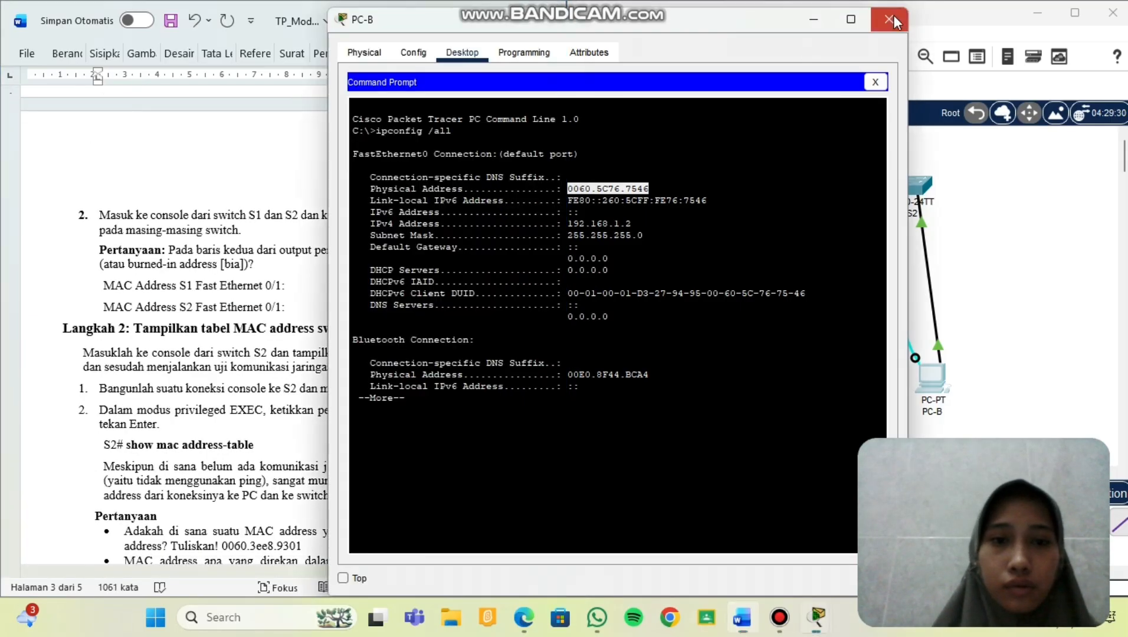
{"action": "scroll", "coordinate": [308, 268], "scroll_direction": "down", "scroll_amount": 1}
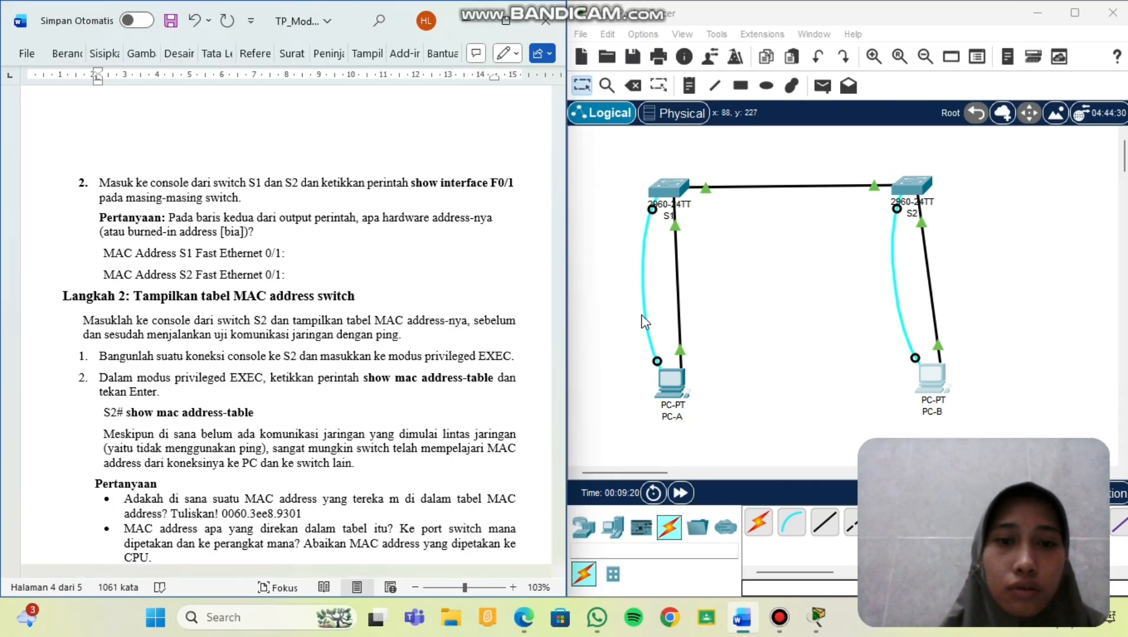
Run show interface F0/1 on S1 from PC-A's terminal.
{"action": "left_click", "coordinate": [671, 386]}
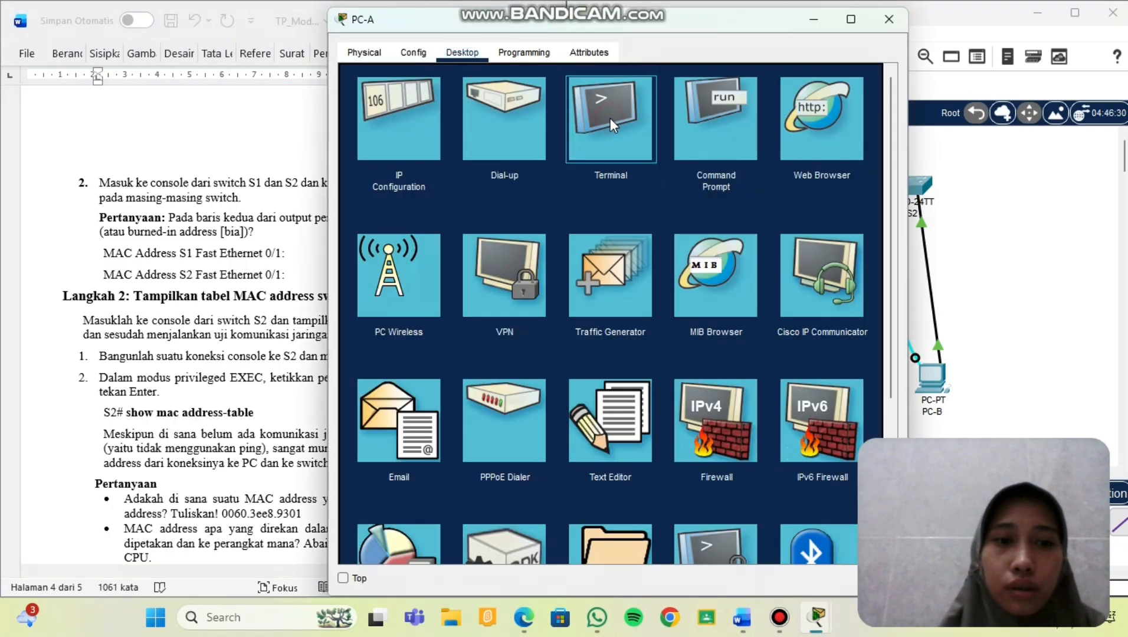
{"action": "left_click", "coordinate": [610, 118]}
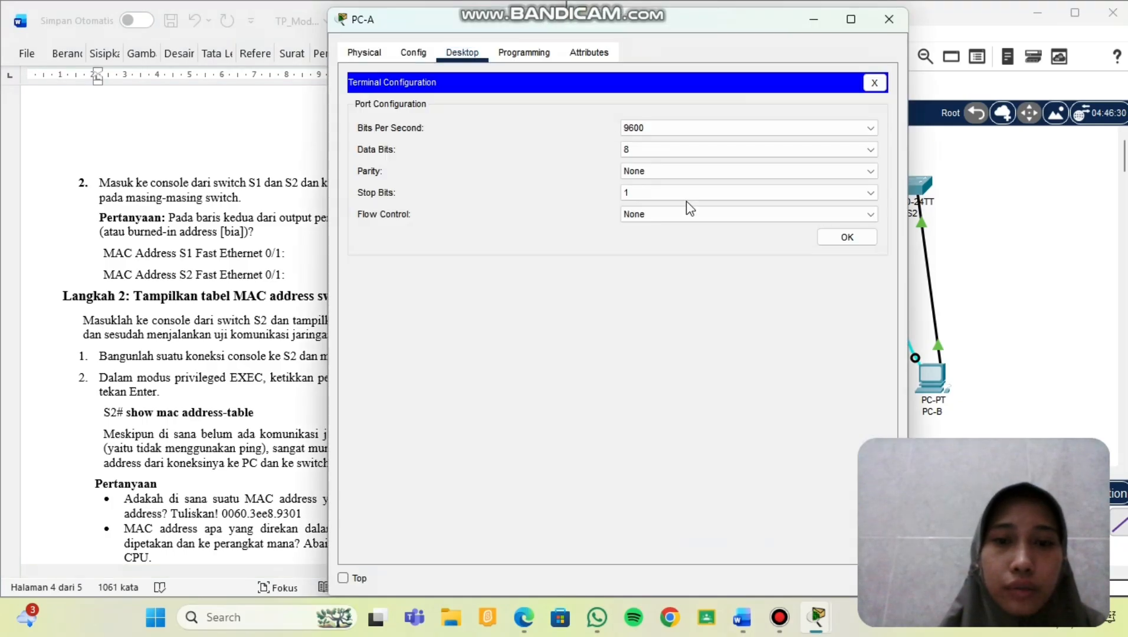
{"action": "left_click", "coordinate": [844, 234]}
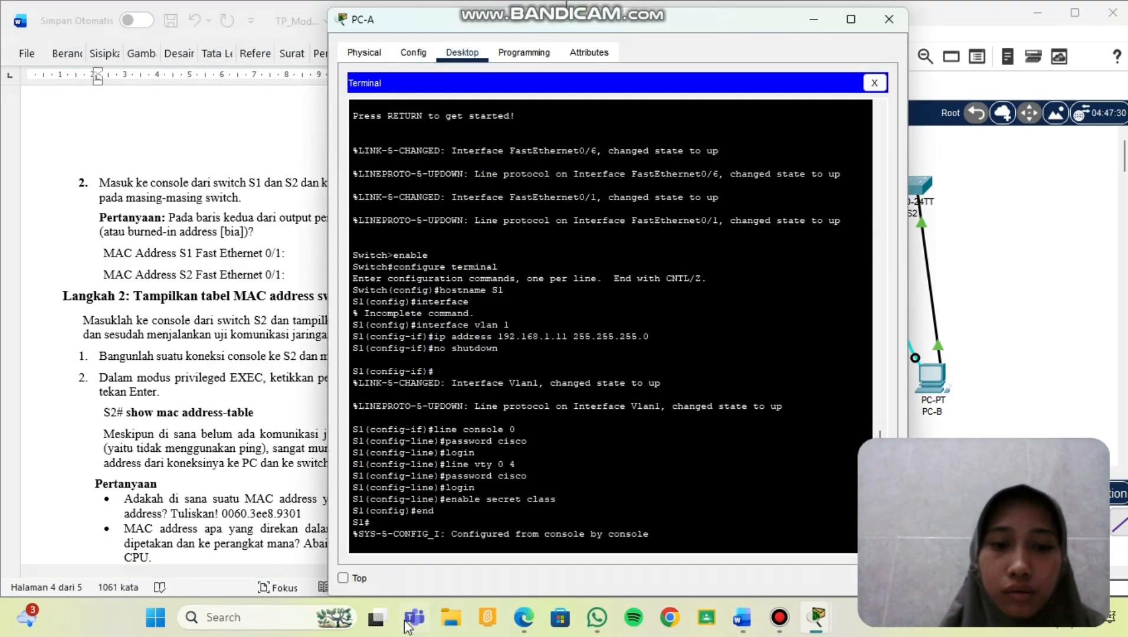
{"action": "key", "text": "Return"}
{"action": "type", "text": "sh"}
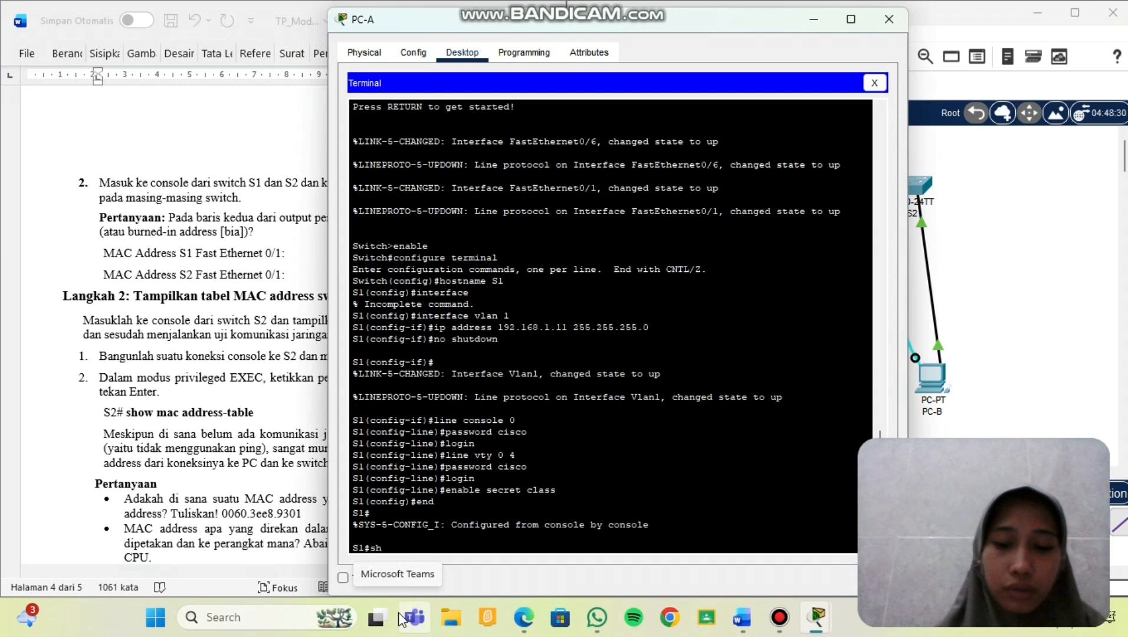
{"action": "type", "text": "ow interfa"}
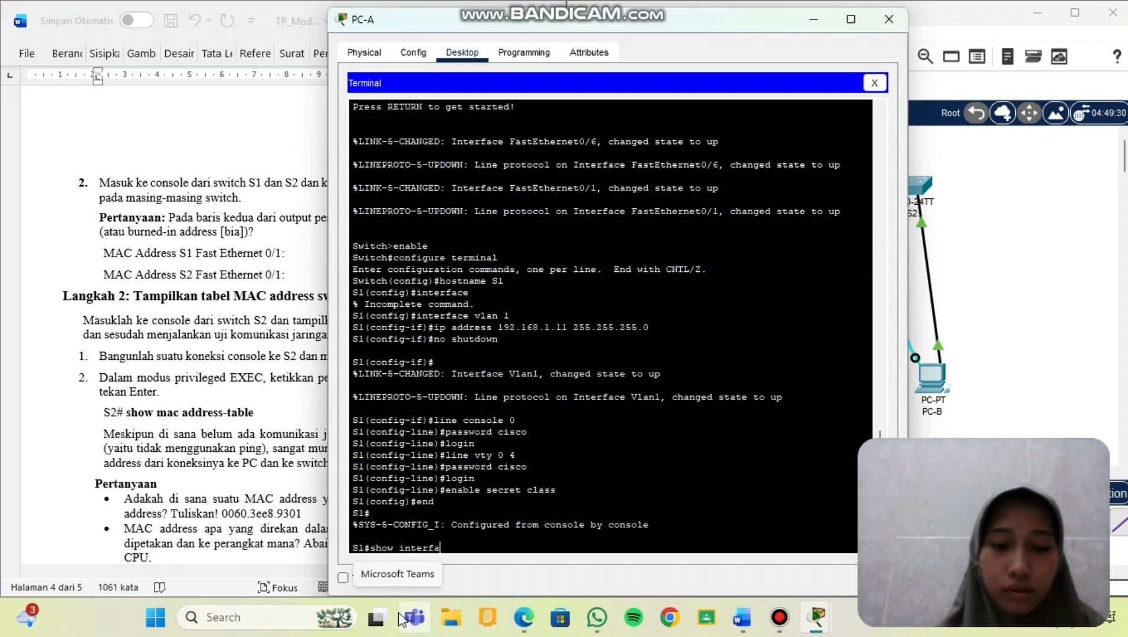
{"action": "type", "text": "ce F0/1"}
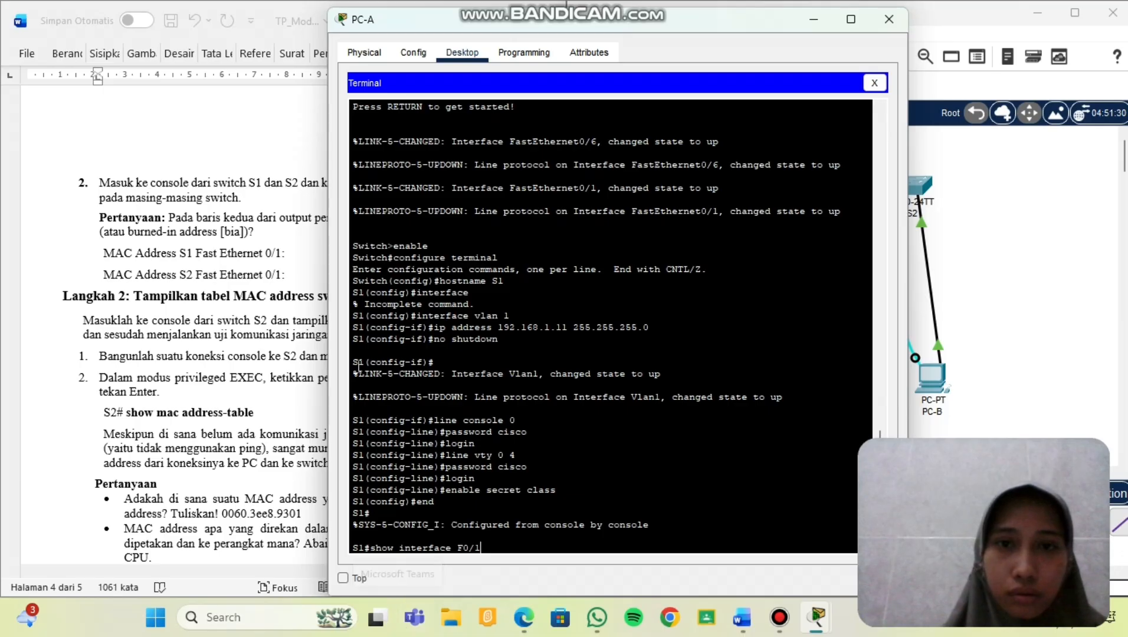
{"action": "left_click_drag", "start_coordinate": [533, 23], "coordinate": [777, 15]}
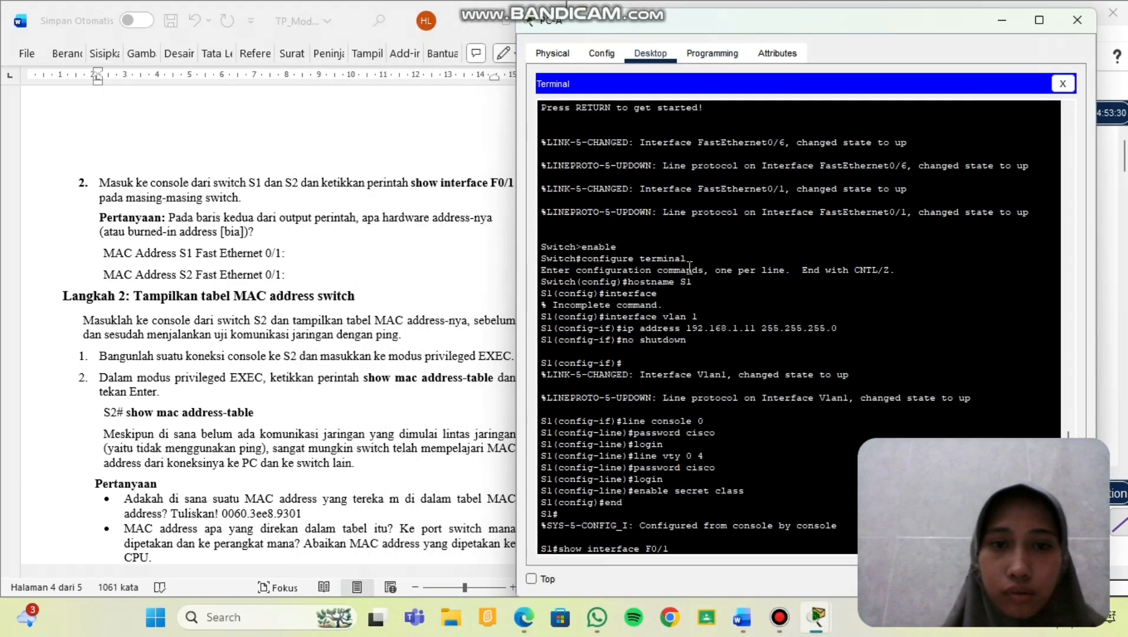
{"action": "key", "text": "Return"}
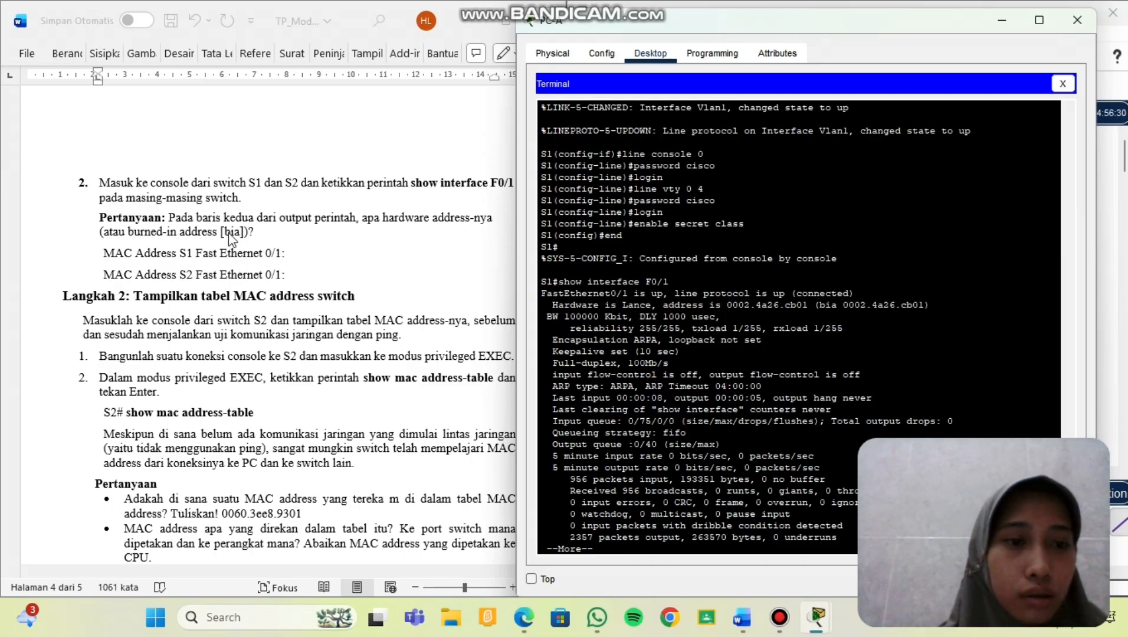
Paste S1's burned-in address 0002.4a26.cb01 onto the worksheet's S1 line and close PC-A.
{"action": "scroll", "coordinate": [248, 252], "scroll_direction": "down", "scroll_amount": 1}
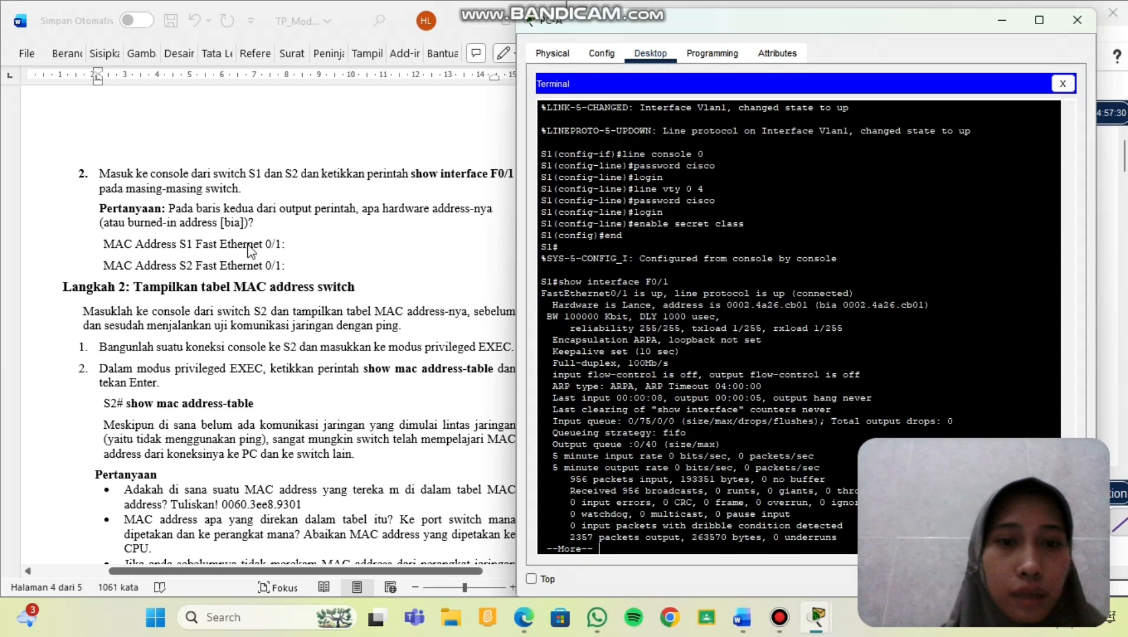
{"action": "scroll", "coordinate": [351, 227], "scroll_direction": "down", "scroll_amount": 1}
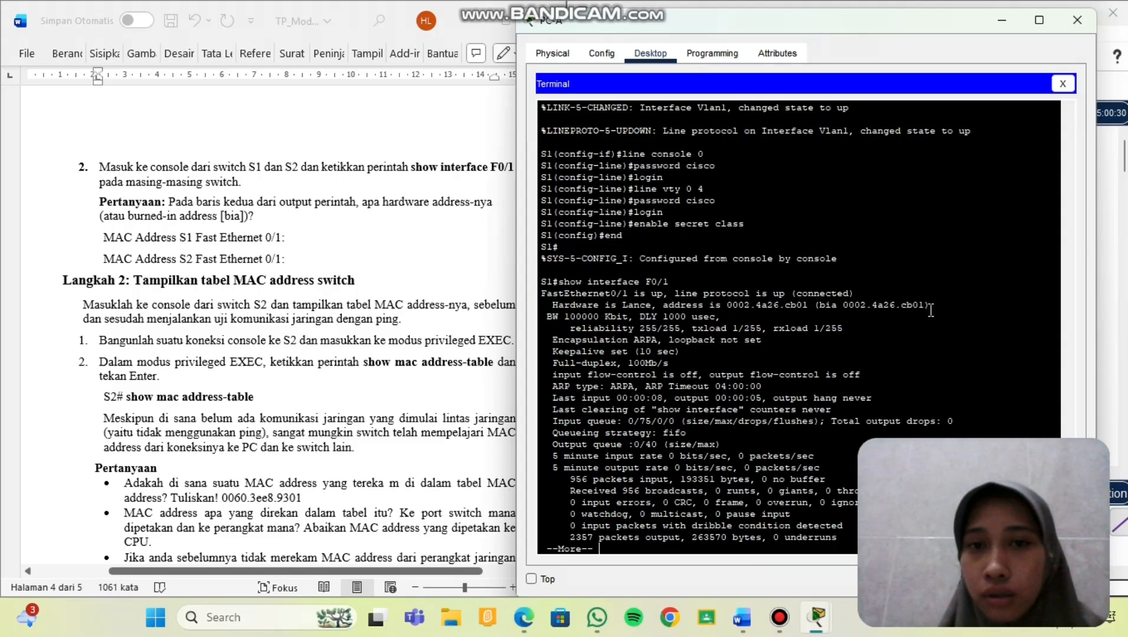
{"action": "left_click_drag", "start_coordinate": [927, 308], "coordinate": [842, 309]}
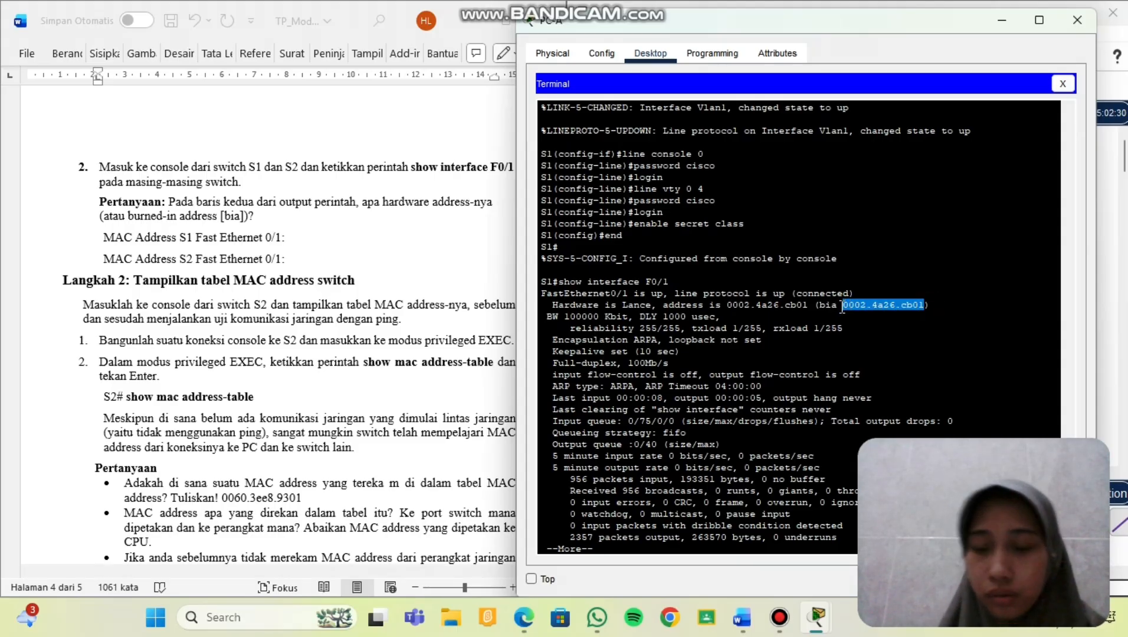
{"action": "right_click", "coordinate": [842, 309]}
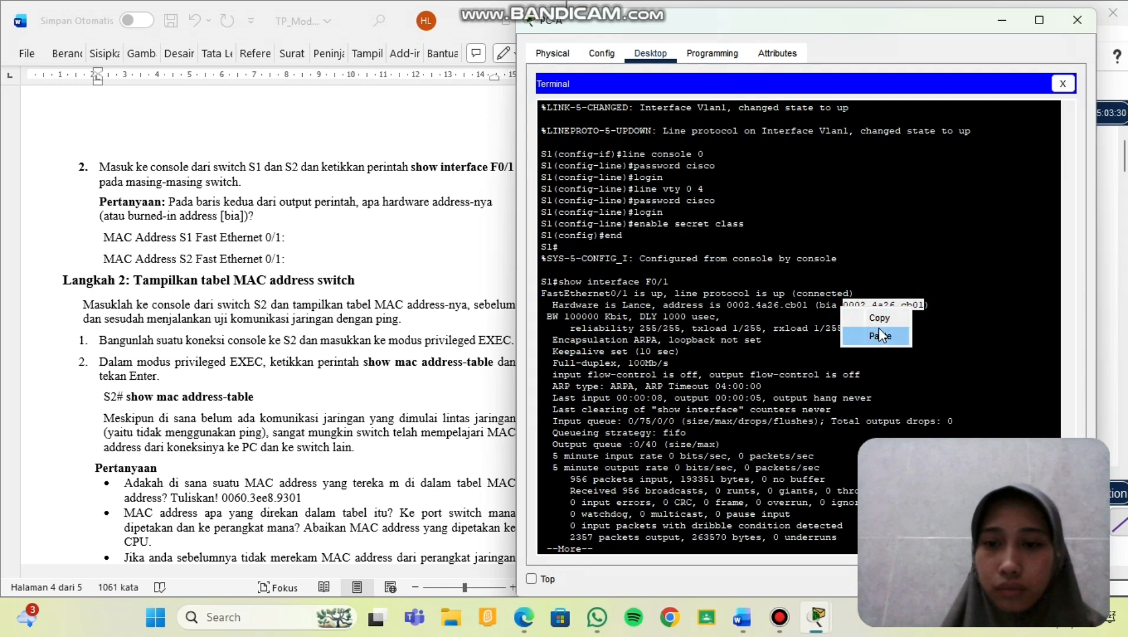
{"action": "left_click", "coordinate": [876, 316]}
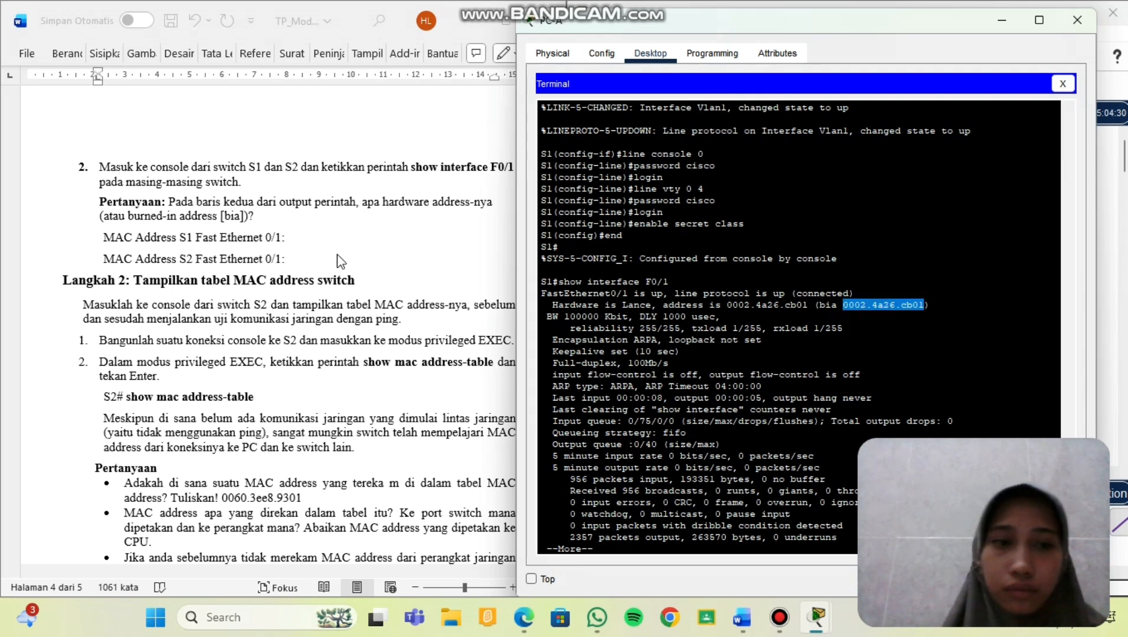
{"action": "left_click", "coordinate": [294, 243]}
{"action": "left_click", "coordinate": [294, 232]}
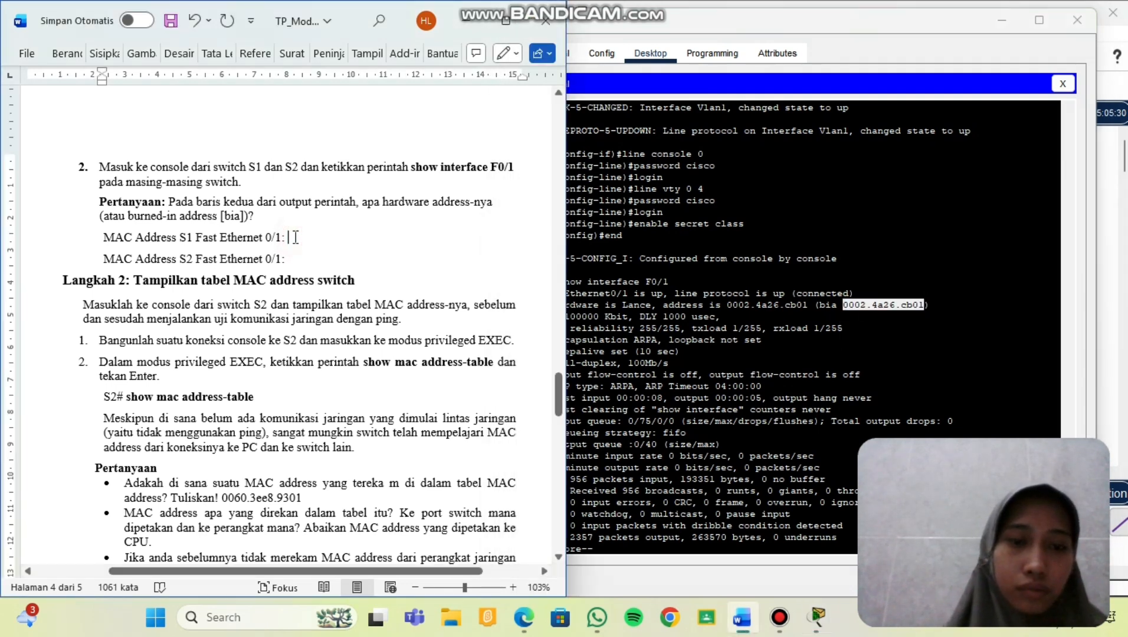
{"action": "key", "text": "ctrl+v"}
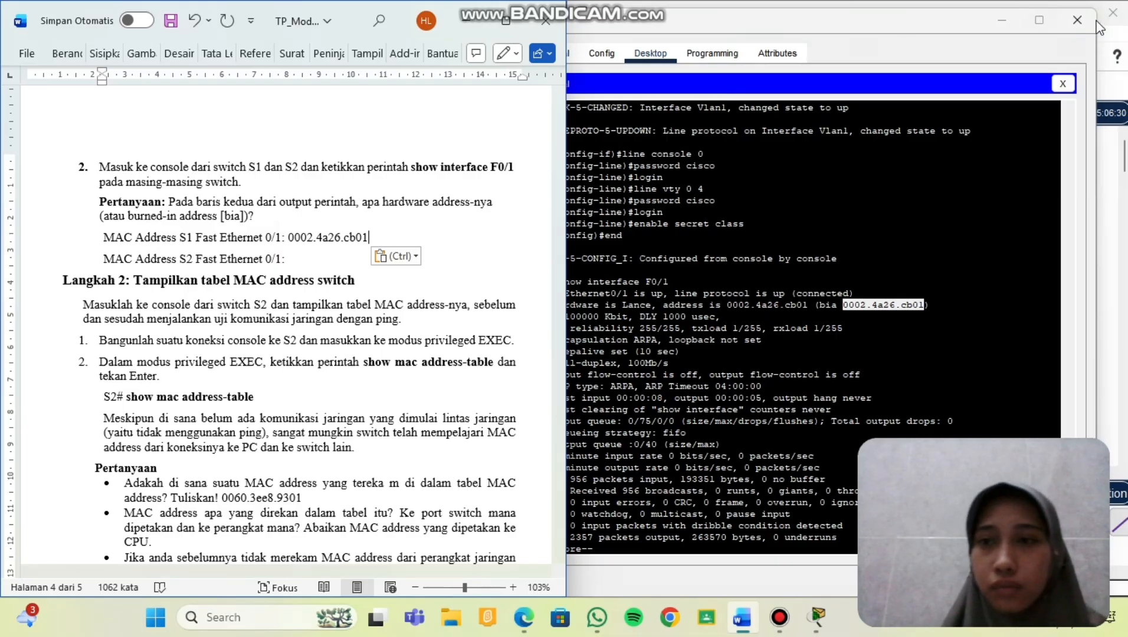
{"action": "left_click", "coordinate": [1078, 18]}
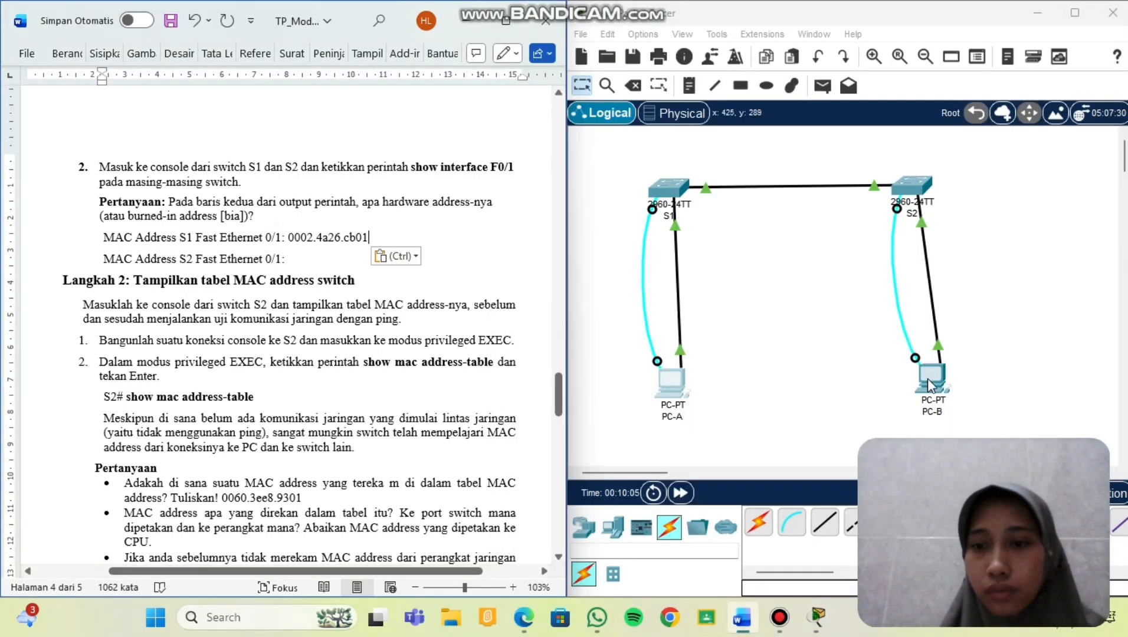
Run show interface F0/1 on S2 from PC-B's terminal.
{"action": "left_click", "coordinate": [934, 391]}
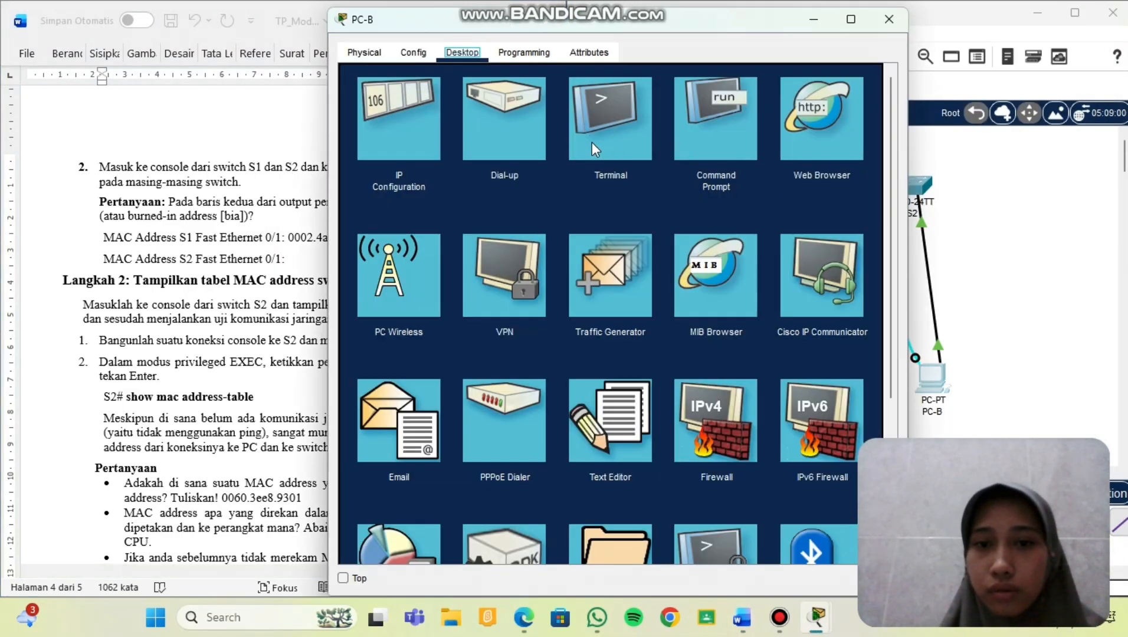
{"action": "left_click", "coordinate": [593, 148]}
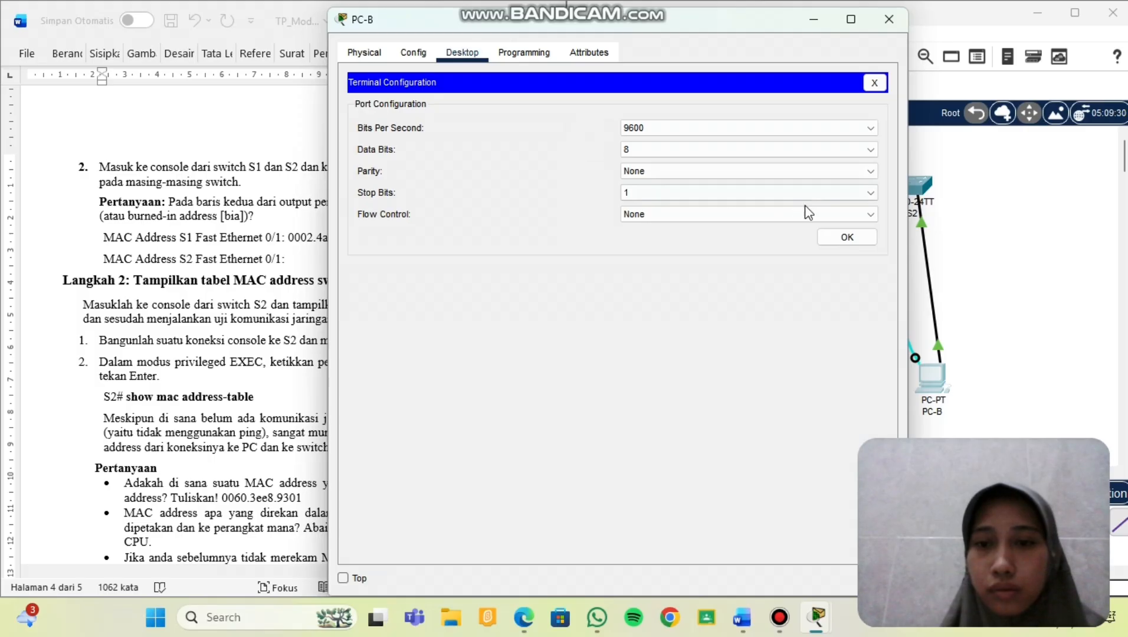
{"action": "left_click", "coordinate": [831, 237]}
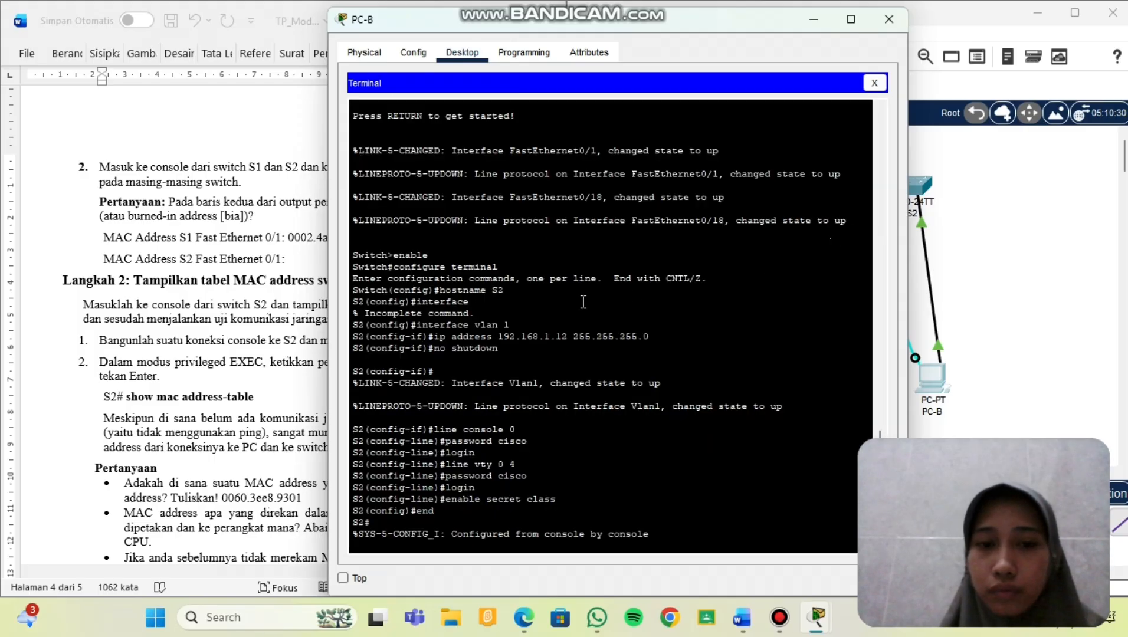
{"action": "key", "text": "Return"}
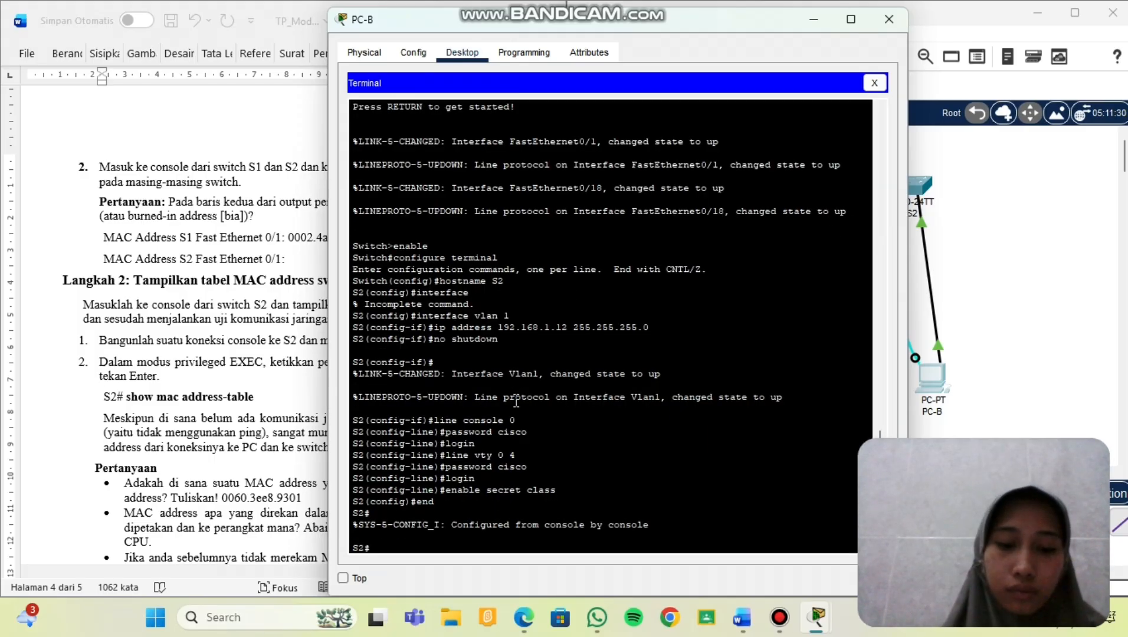
{"action": "type", "text": "show"}
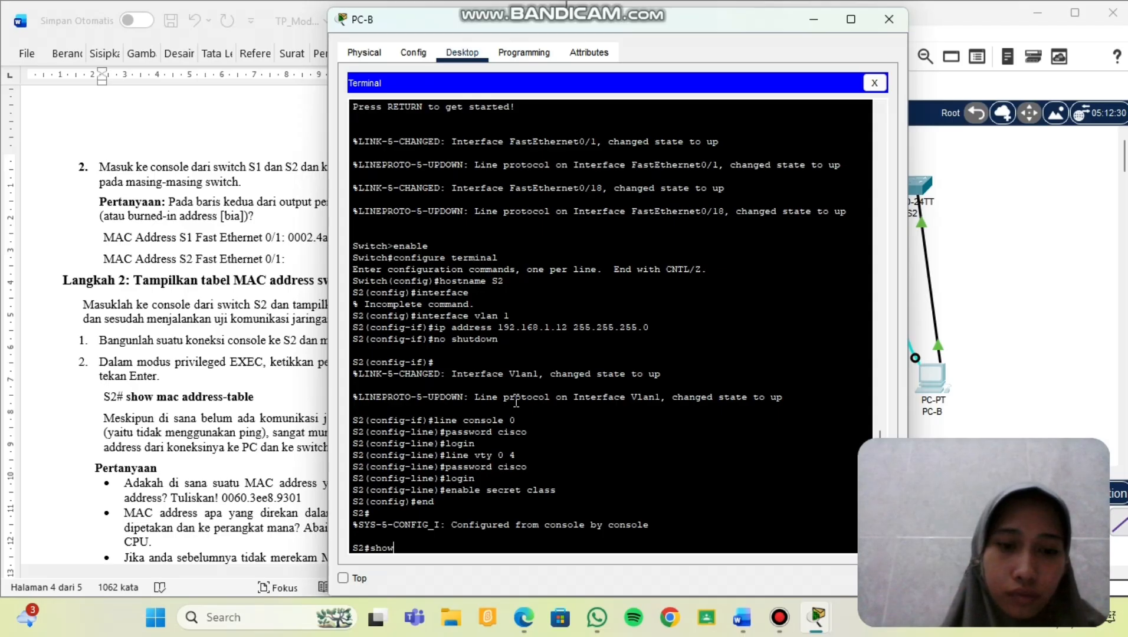
{"action": "type", "text": " interface"}
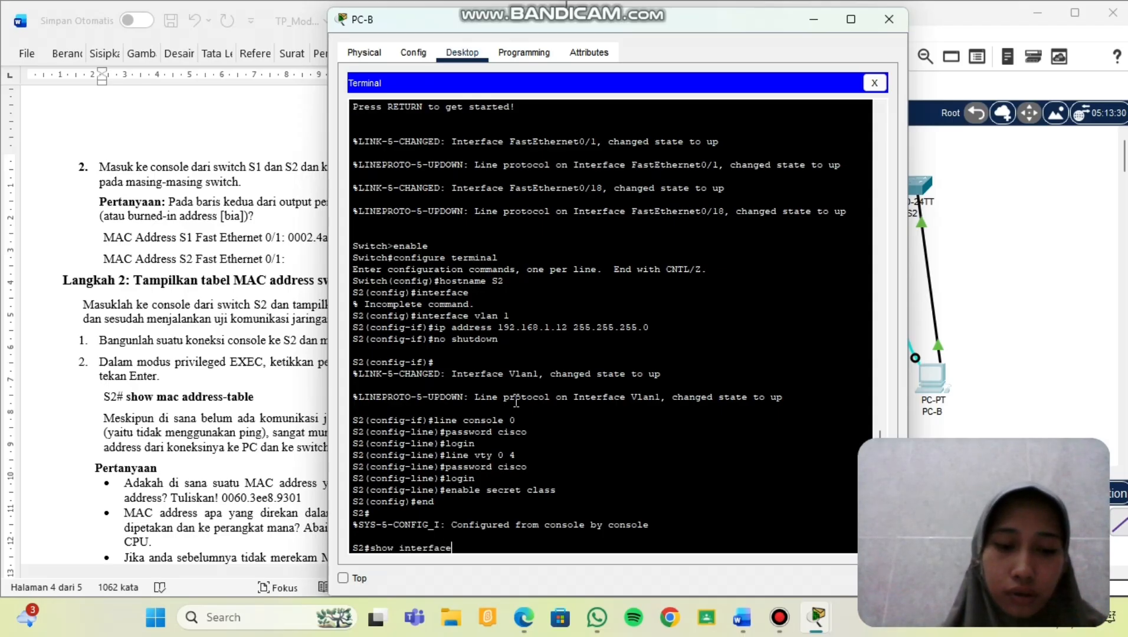
{"action": "type", "text": " F0"}
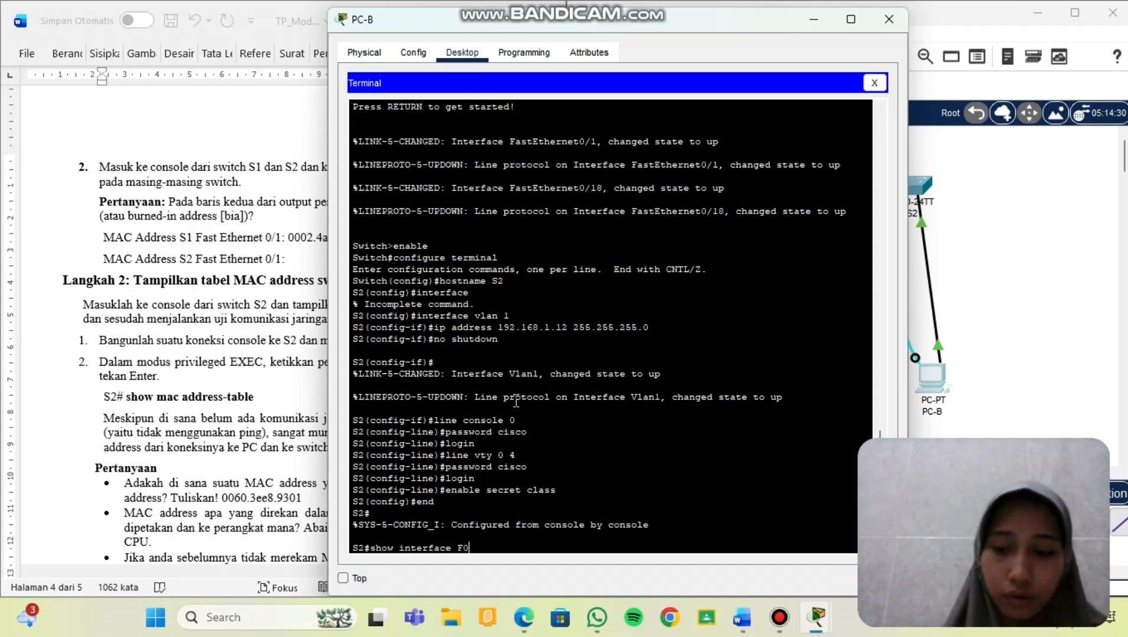
{"action": "type", "text": "/1"}
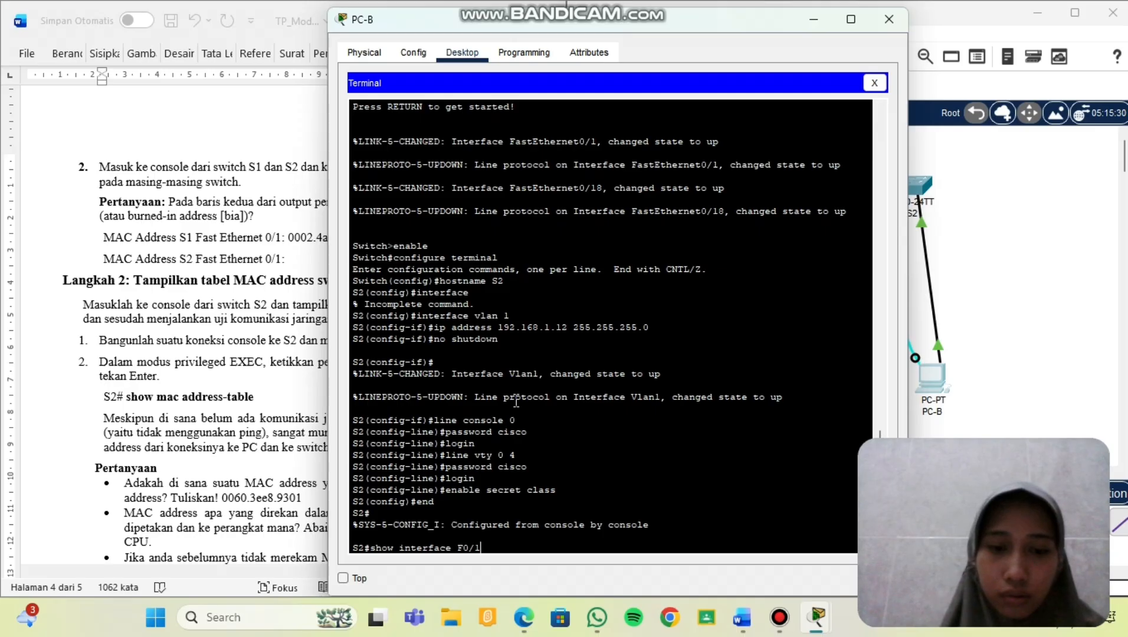
{"action": "key", "text": "Return"}
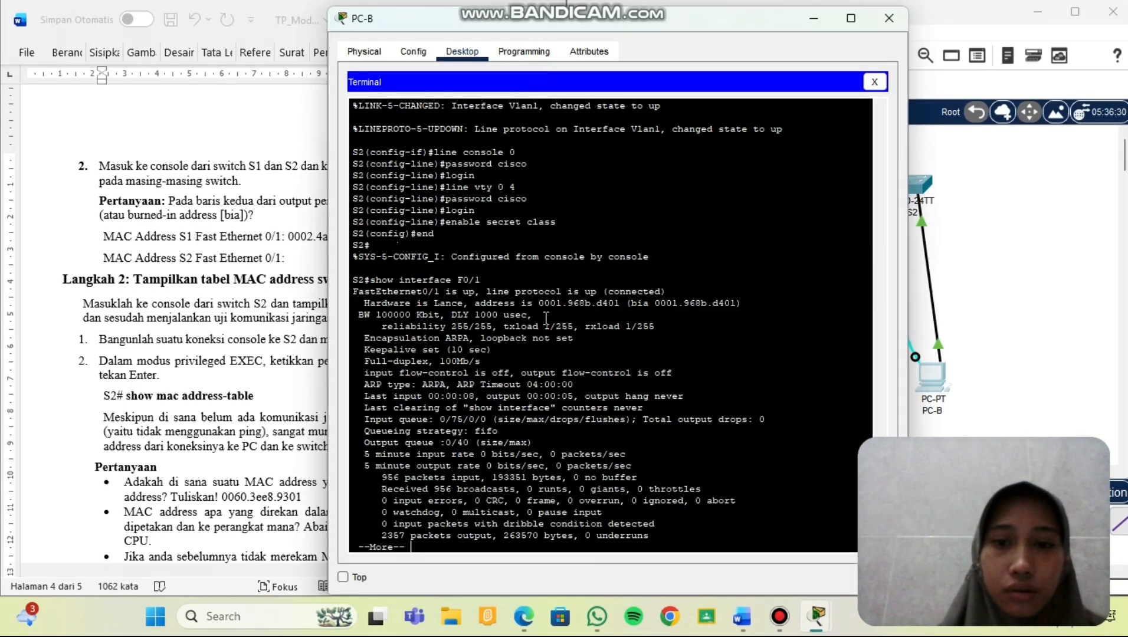
Copy S2's burned-in address 0001.968b.d401 onto the worksheet's S2 line.
{"action": "scroll", "coordinate": [544, 319], "scroll_direction": "down", "scroll_amount": 1}
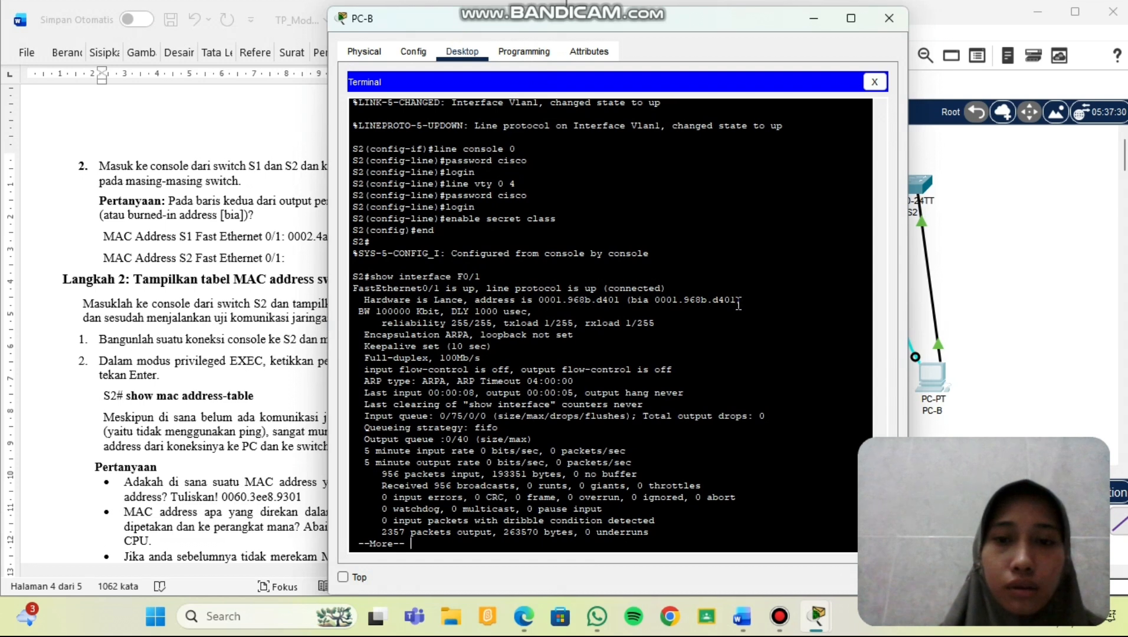
{"action": "left_click_drag", "start_coordinate": [738, 301], "coordinate": [654, 295]}
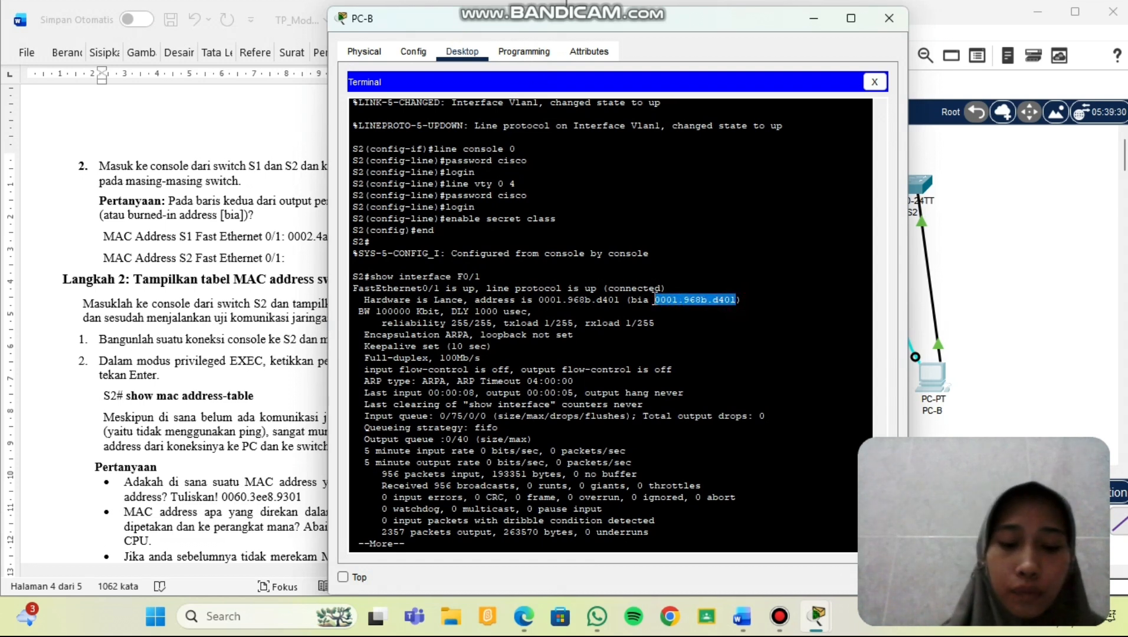
{"action": "right_click", "coordinate": [653, 298]}
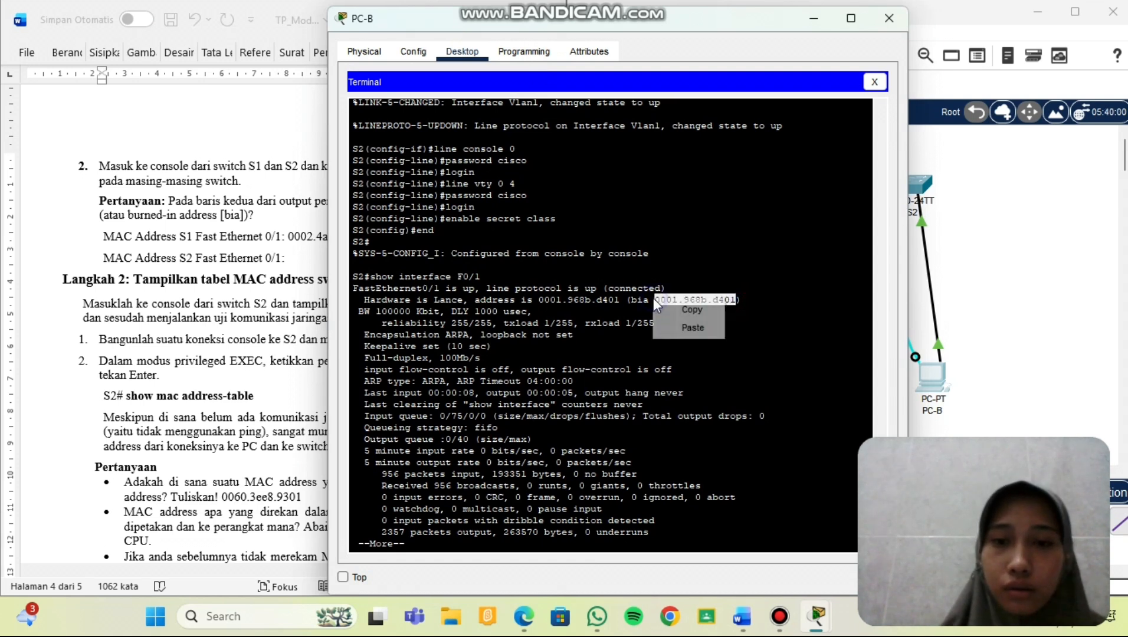
{"action": "left_click", "coordinate": [687, 311]}
{"action": "left_click", "coordinate": [292, 257]}
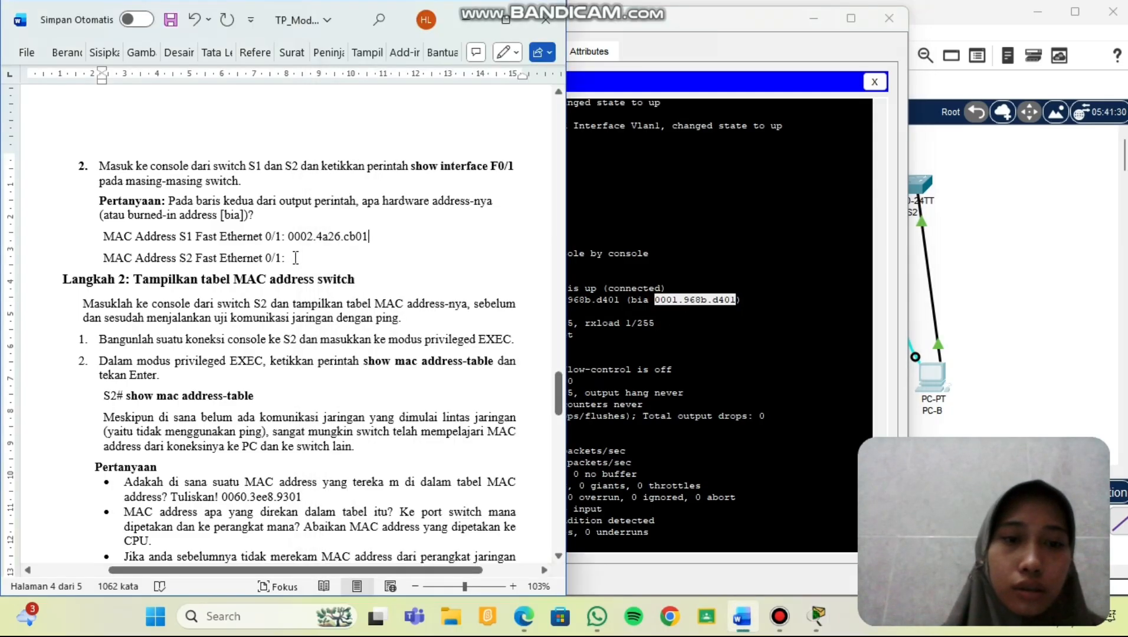
{"action": "left_click", "coordinate": [295, 258]}
{"action": "key", "text": "ctrl+v"}
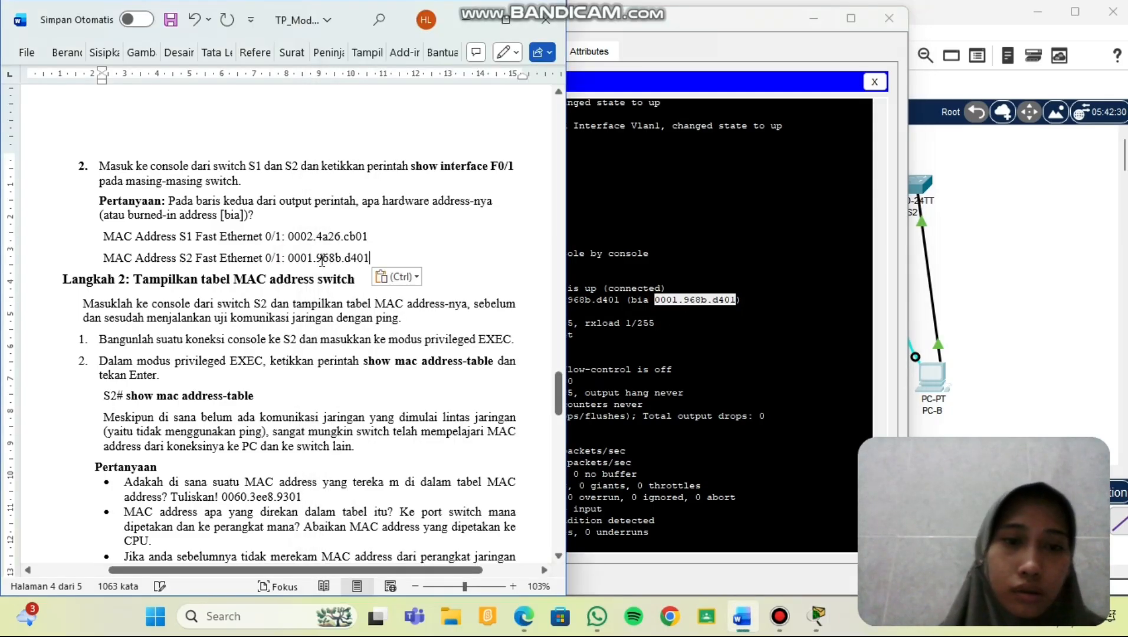
{"action": "scroll", "coordinate": [325, 259], "scroll_direction": "down", "scroll_amount": 2}
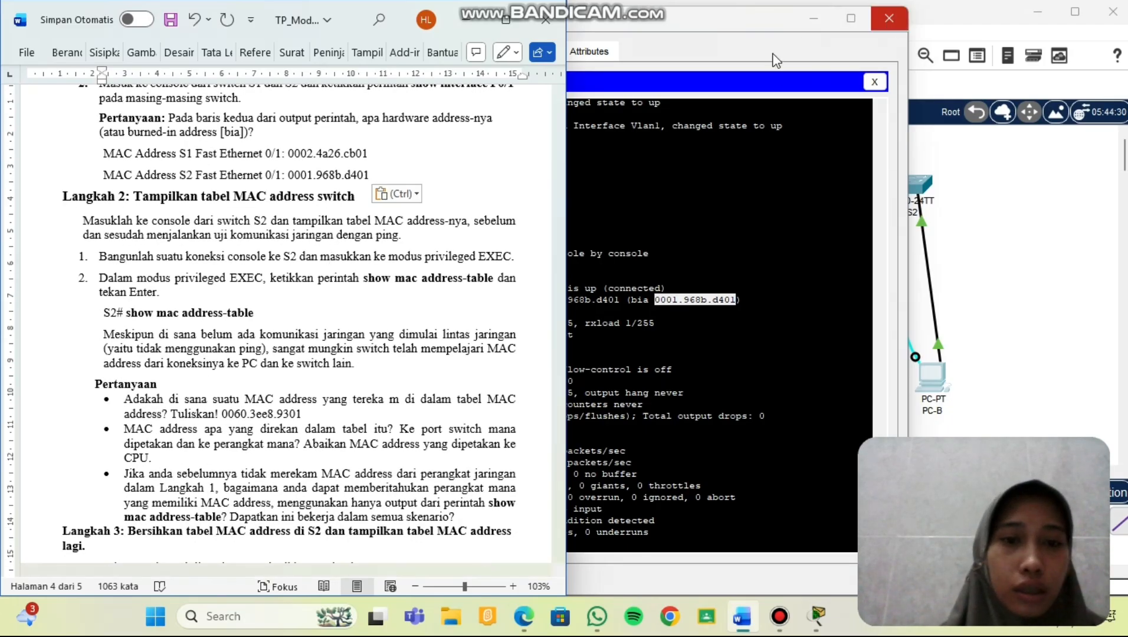
Finish the --More-- interface output and enter show mac address-table on S2.
{"action": "scroll", "coordinate": [322, 304], "scroll_direction": "down", "scroll_amount": 1}
{"action": "scroll", "coordinate": [323, 304], "scroll_direction": "down", "scroll_amount": 3}
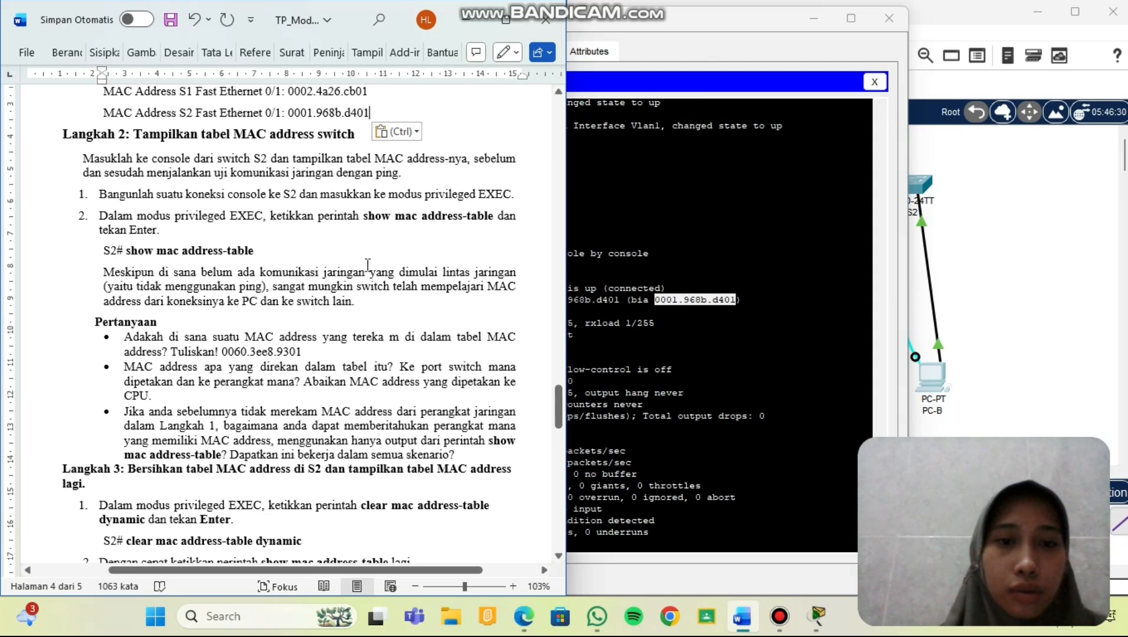
{"action": "scroll", "coordinate": [375, 258], "scroll_direction": "down", "scroll_amount": 1}
{"action": "scroll", "coordinate": [375, 258], "scroll_direction": "down", "scroll_amount": 1}
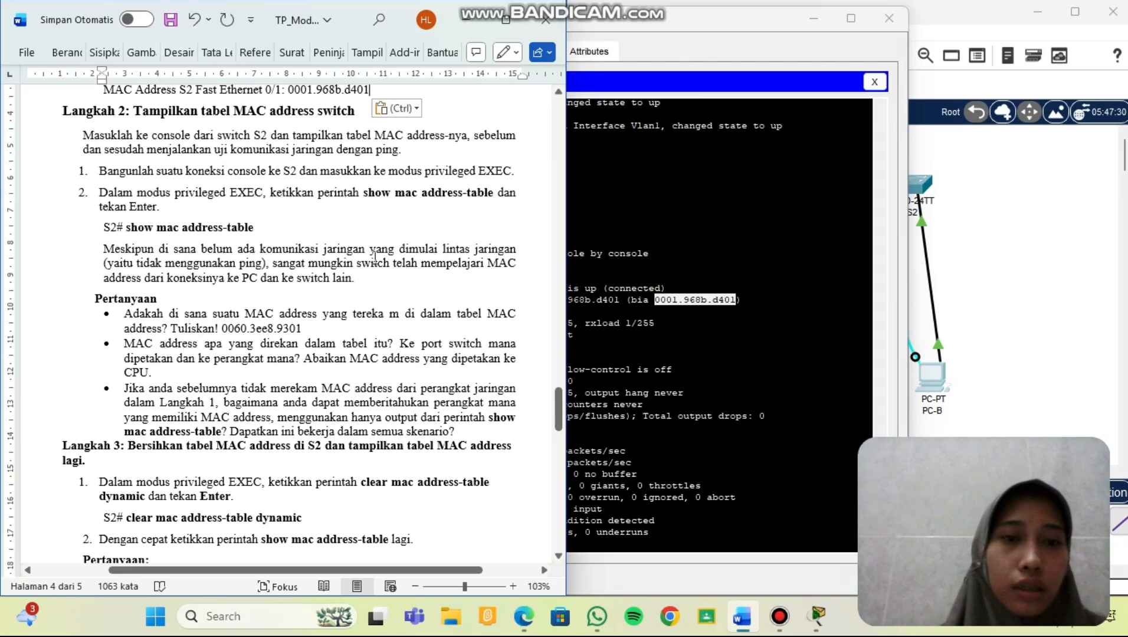
{"action": "left_click", "coordinate": [699, 257]}
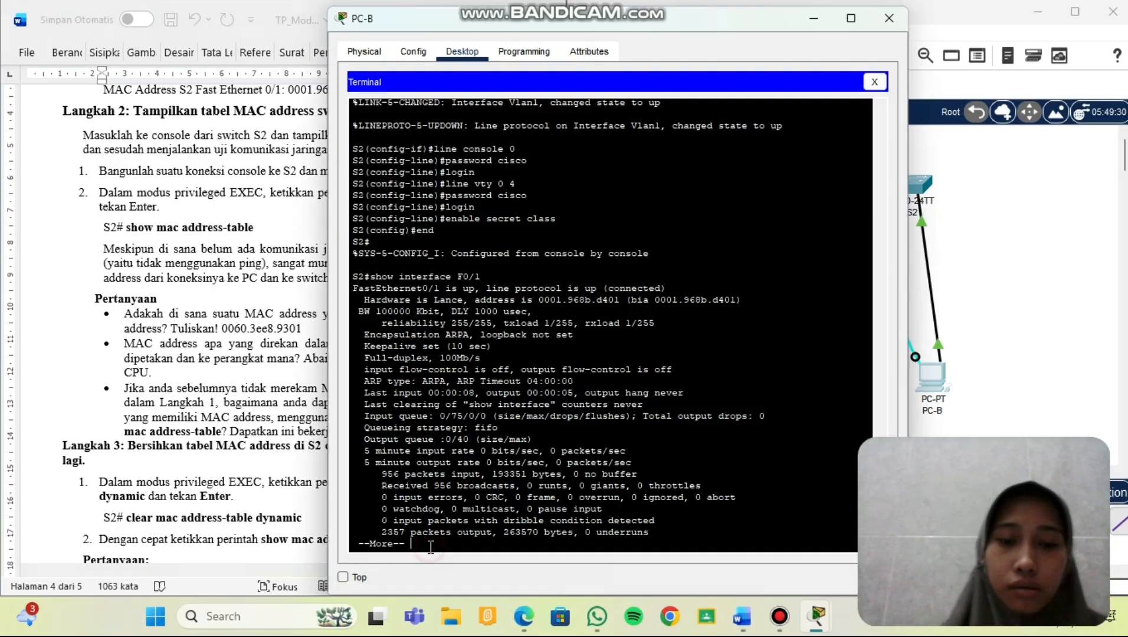
{"action": "key", "text": "Return"}
{"action": "key", "text": "Return"}
{"action": "key", "text": "Return"}
{"action": "key", "text": "Return"}
{"action": "key", "text": "Return"}
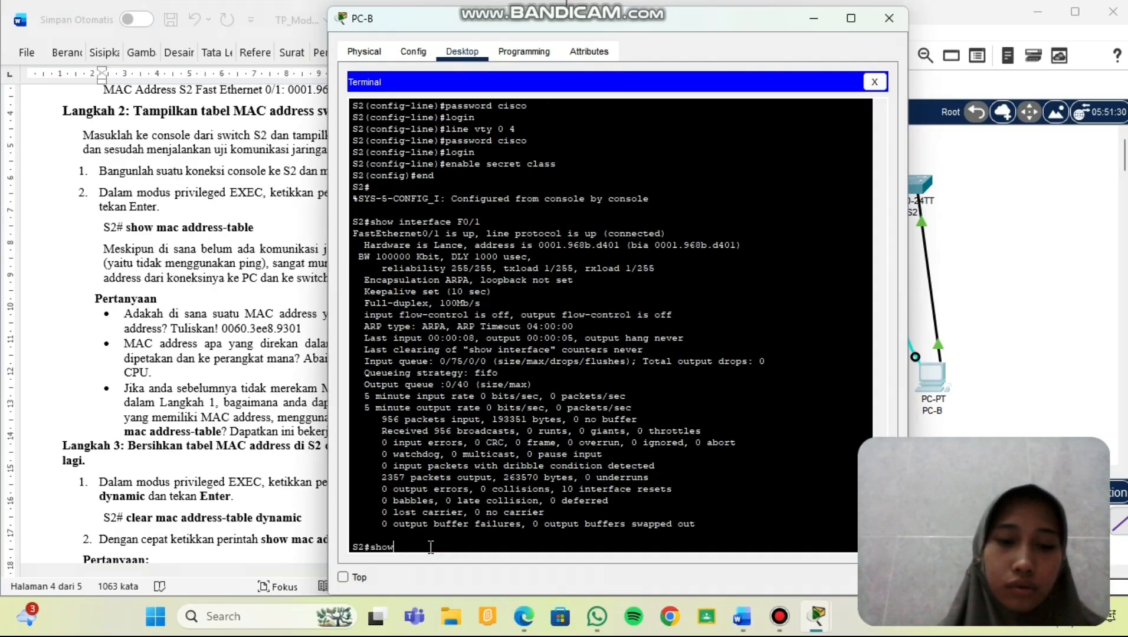
{"action": "type", "text": "show mac"}
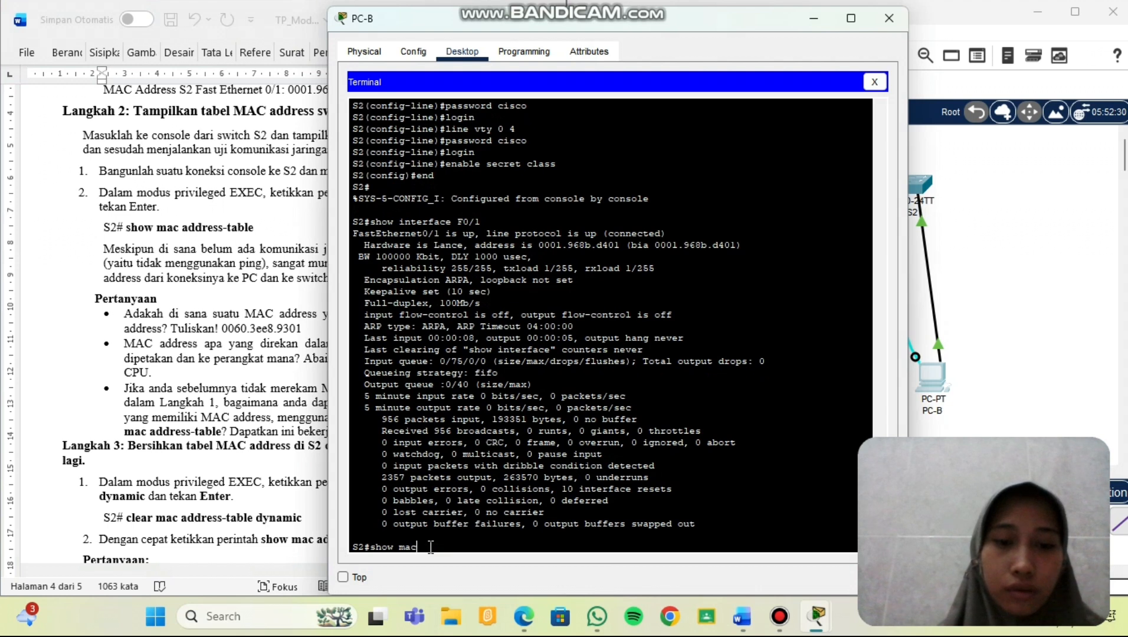
{"action": "type", "text": " address-"}
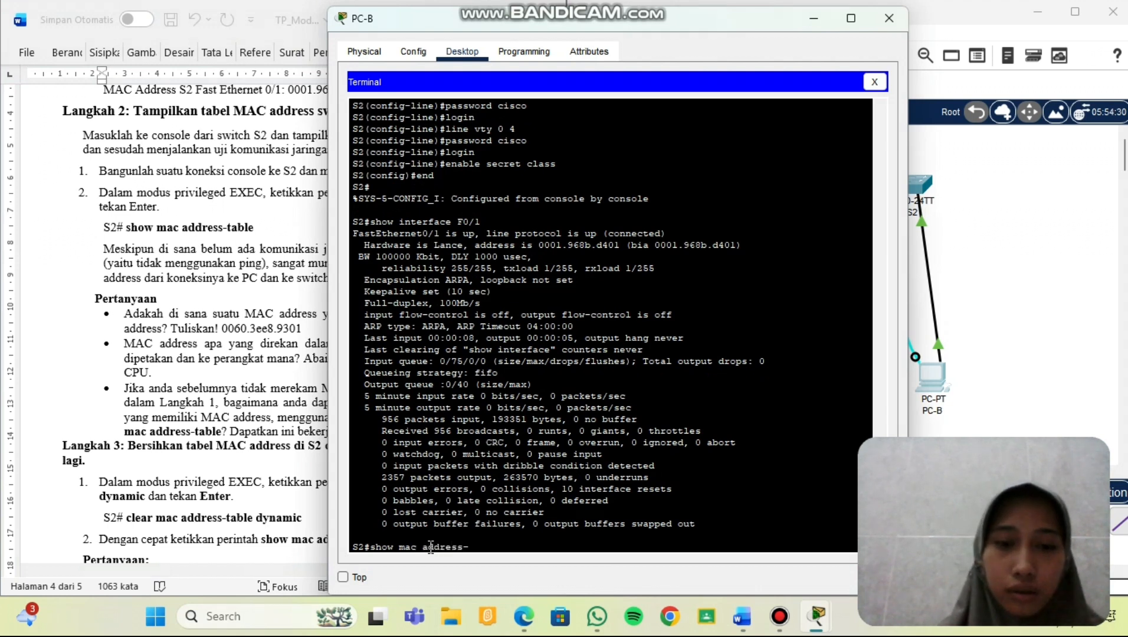
{"action": "type", "text": "table"}
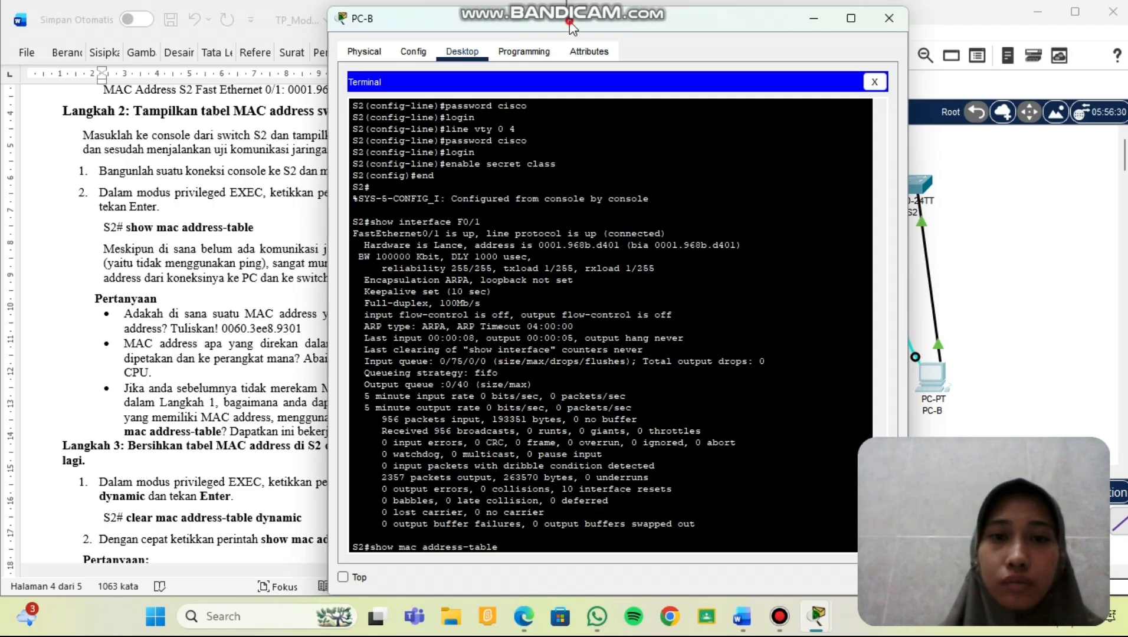
Copy the dynamically learned MAC 0002.4a26.cb01 from S2's address table.
{"action": "left_click_drag", "start_coordinate": [569, 25], "coordinate": [740, 29]}
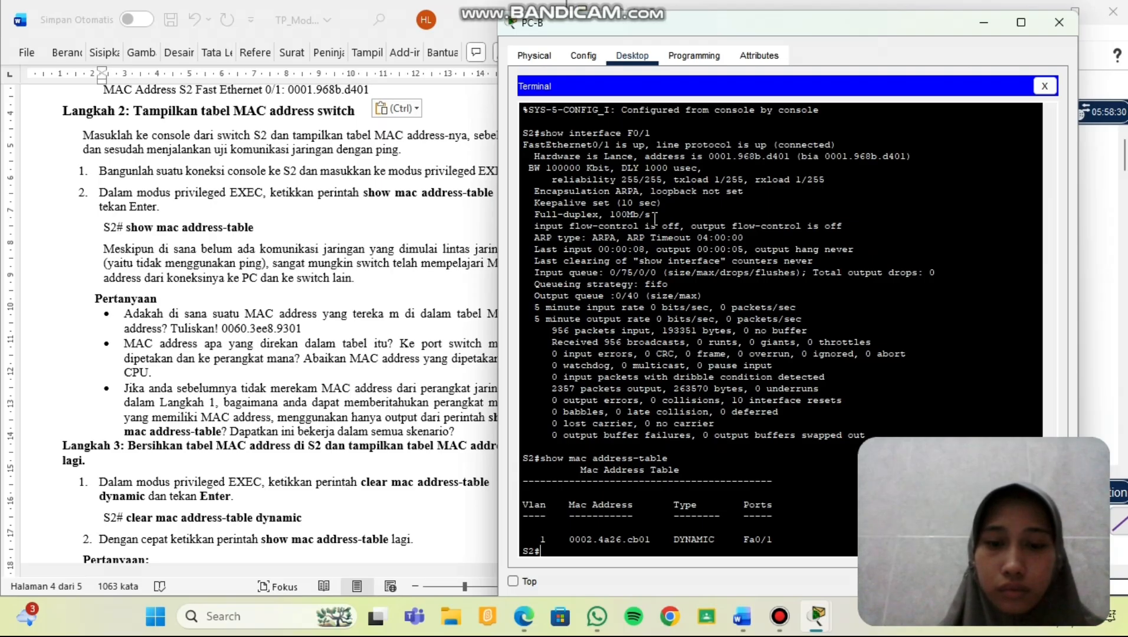
{"action": "left_click", "coordinate": [244, 287]}
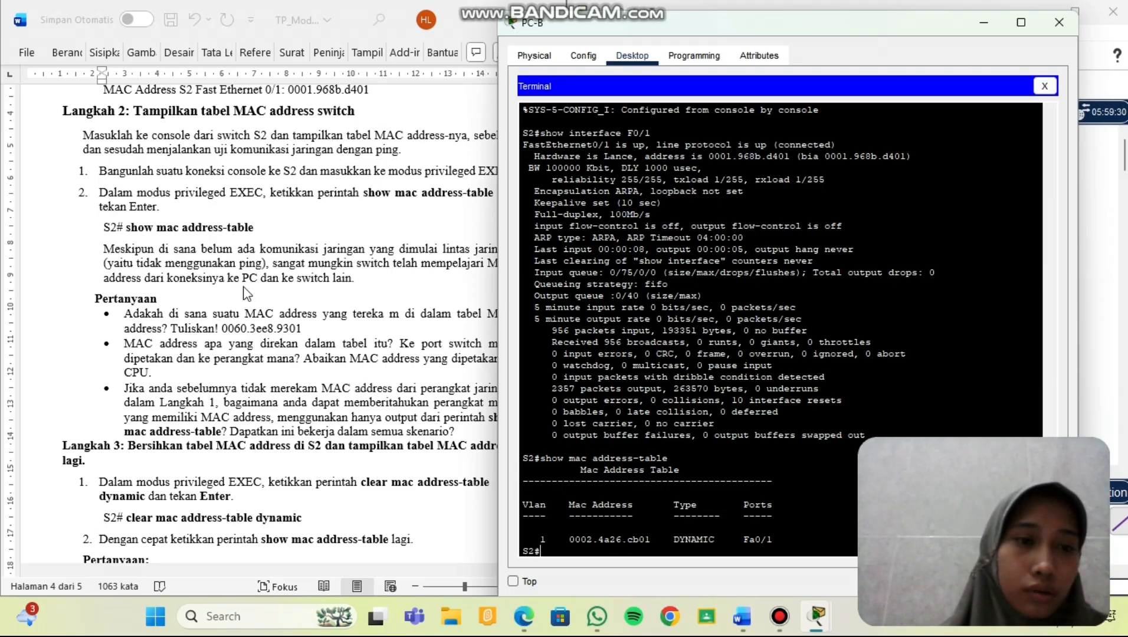
{"action": "scroll", "coordinate": [244, 289], "scroll_direction": "down", "scroll_amount": 3}
{"action": "scroll", "coordinate": [243, 289], "scroll_direction": "right", "scroll_amount": 2}
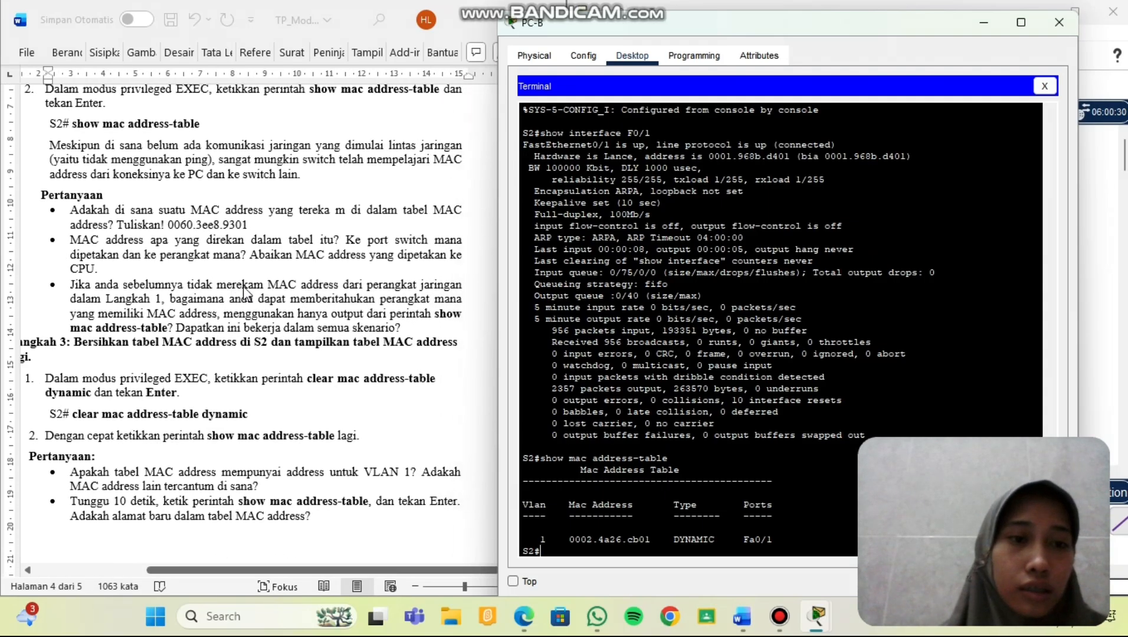
{"action": "scroll", "coordinate": [244, 289], "scroll_direction": "down", "scroll_amount": 1}
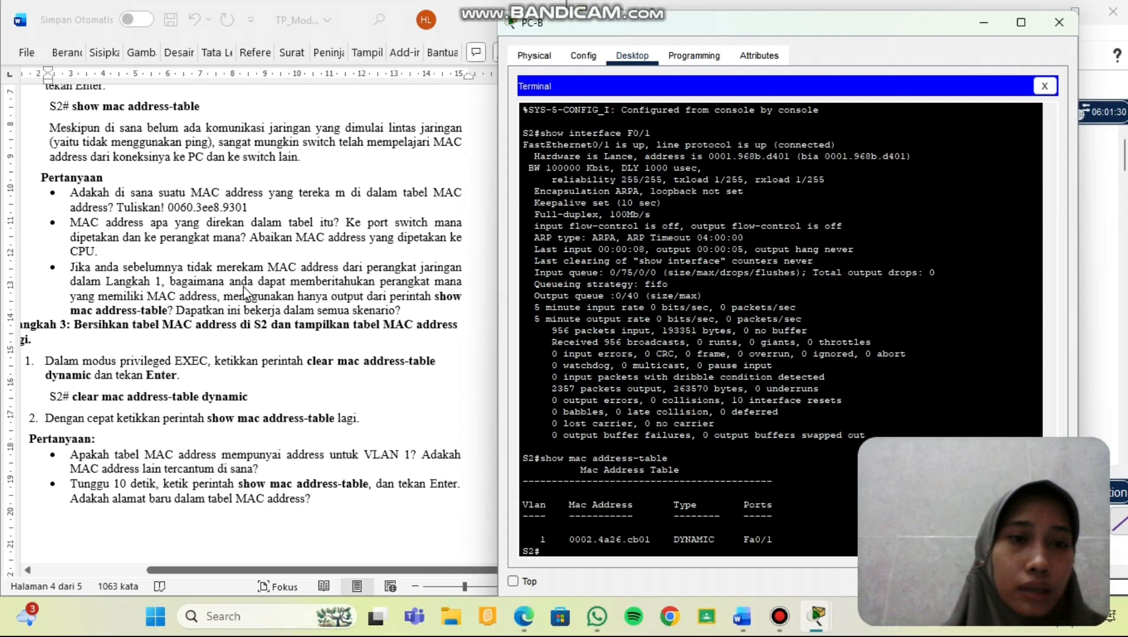
{"action": "scroll", "coordinate": [244, 289], "scroll_direction": "down", "scroll_amount": 1}
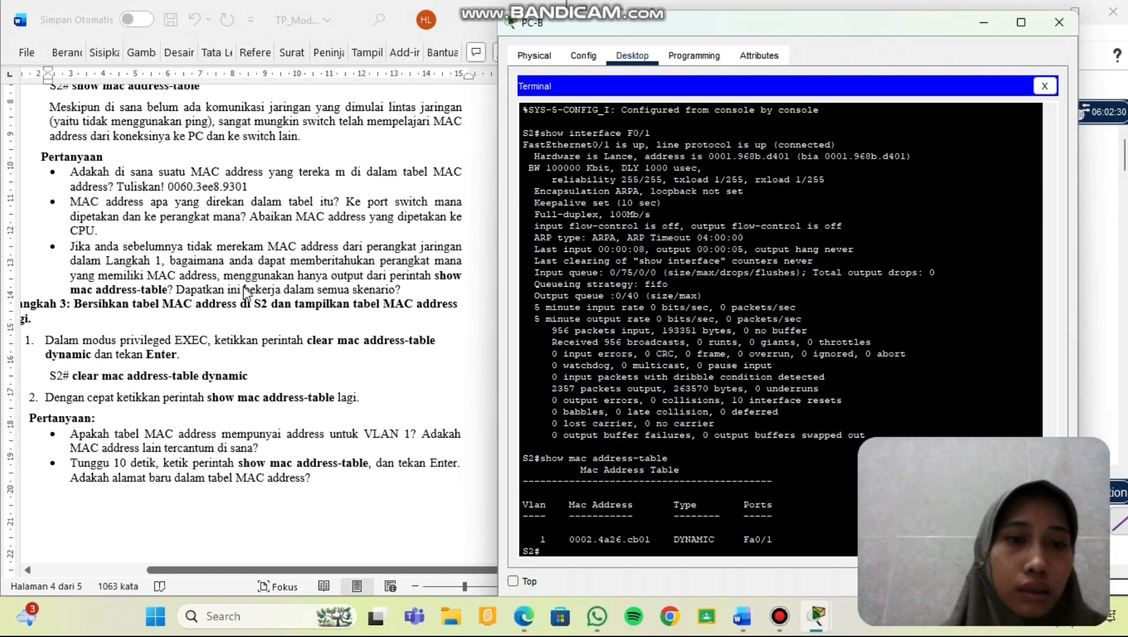
{"action": "scroll", "coordinate": [245, 290], "scroll_direction": "down", "scroll_amount": 1}
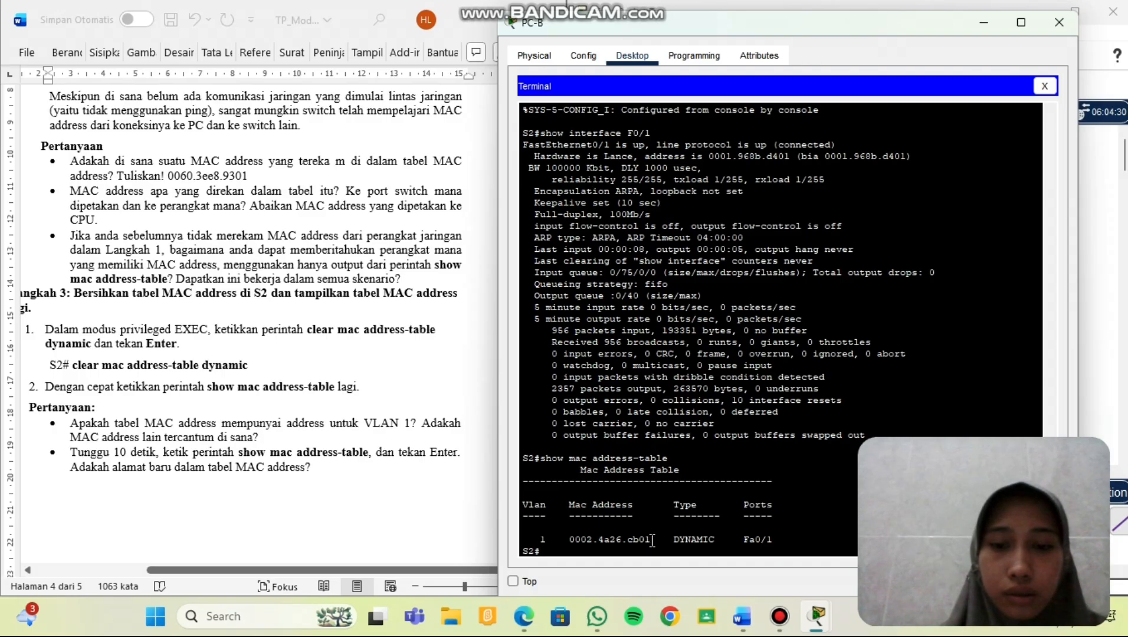
{"action": "left_click_drag", "start_coordinate": [652, 540], "coordinate": [569, 542]}
{"action": "right_click", "coordinate": [569, 544]}
{"action": "left_click", "coordinate": [597, 554]}
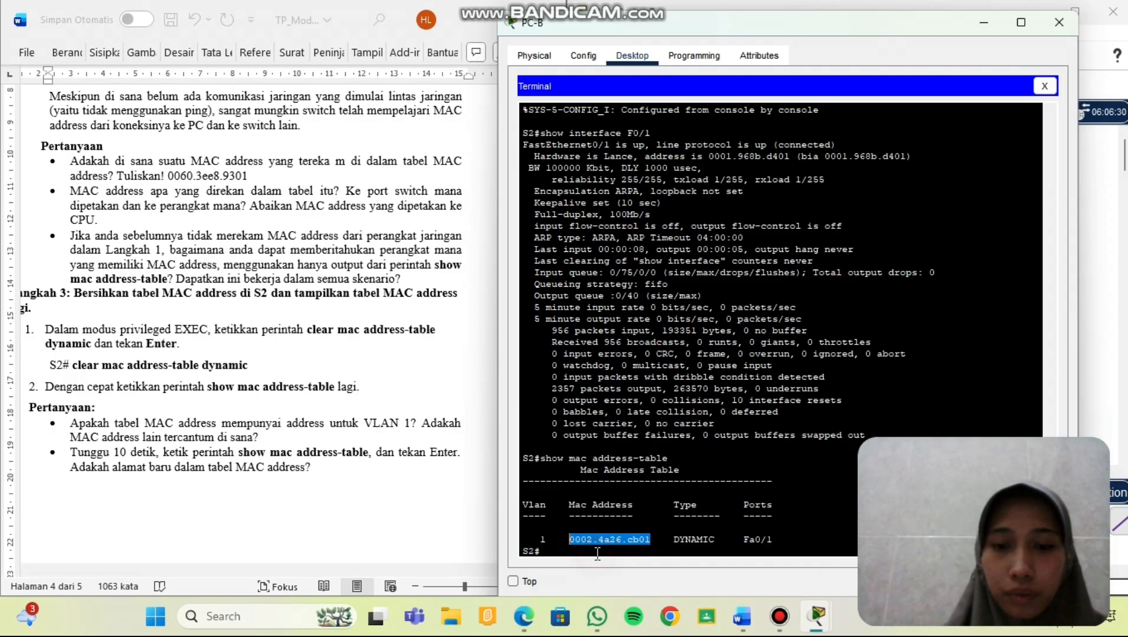
Replace the first question's answer in Word with the copied MAC address 0002.4a26.cb01.
{"action": "left_click", "coordinate": [253, 175]}
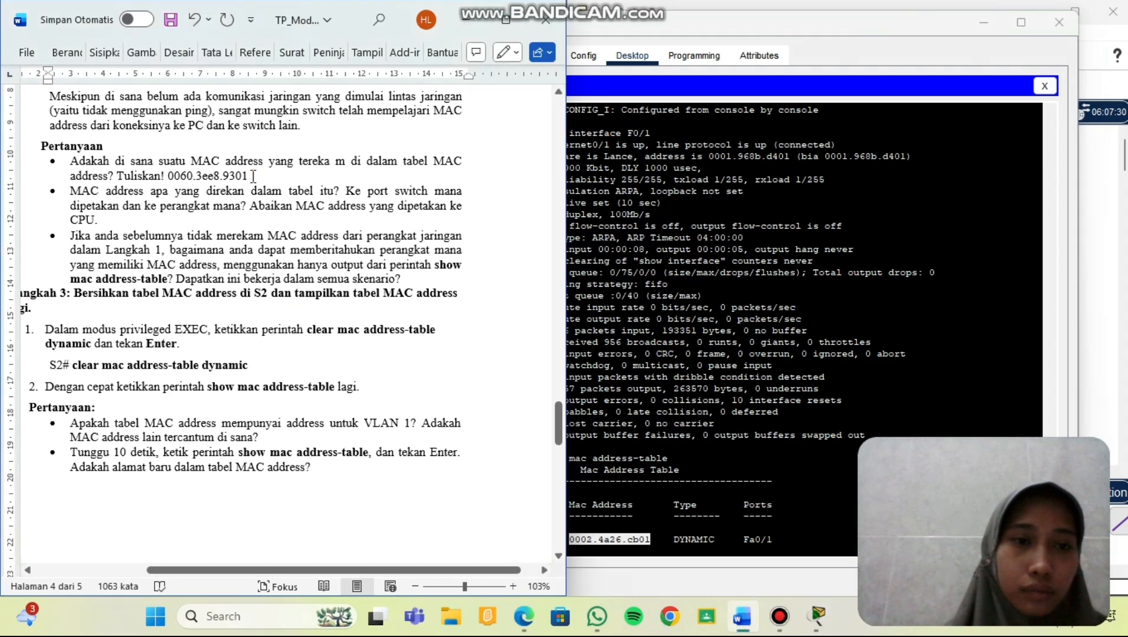
{"action": "left_click_drag", "start_coordinate": [252, 175], "coordinate": [175, 173]}
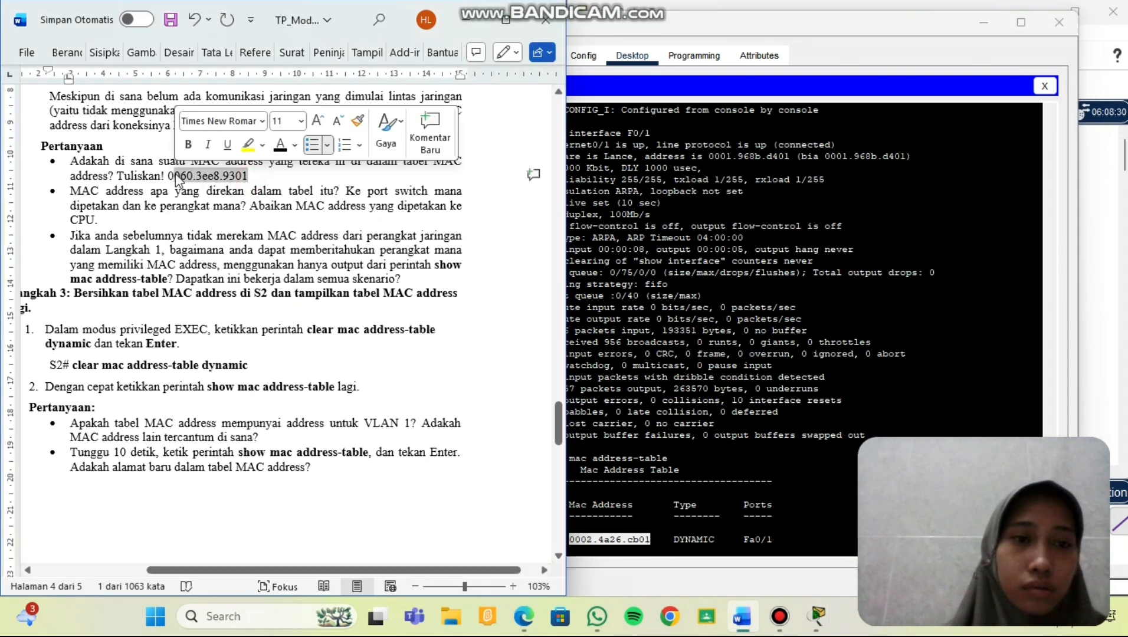
{"action": "key", "text": "ctrl+v"}
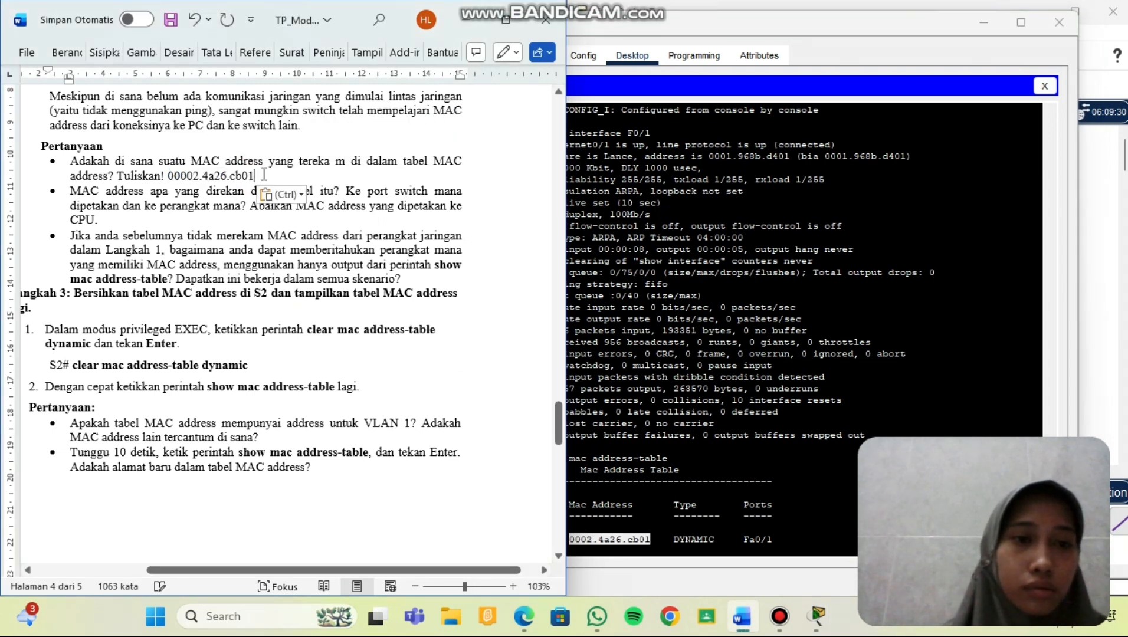
Put the cursor at the end of the second question, the line ending 'CPU.'.
{"action": "scroll", "coordinate": [222, 219], "scroll_direction": "down", "scroll_amount": 1}
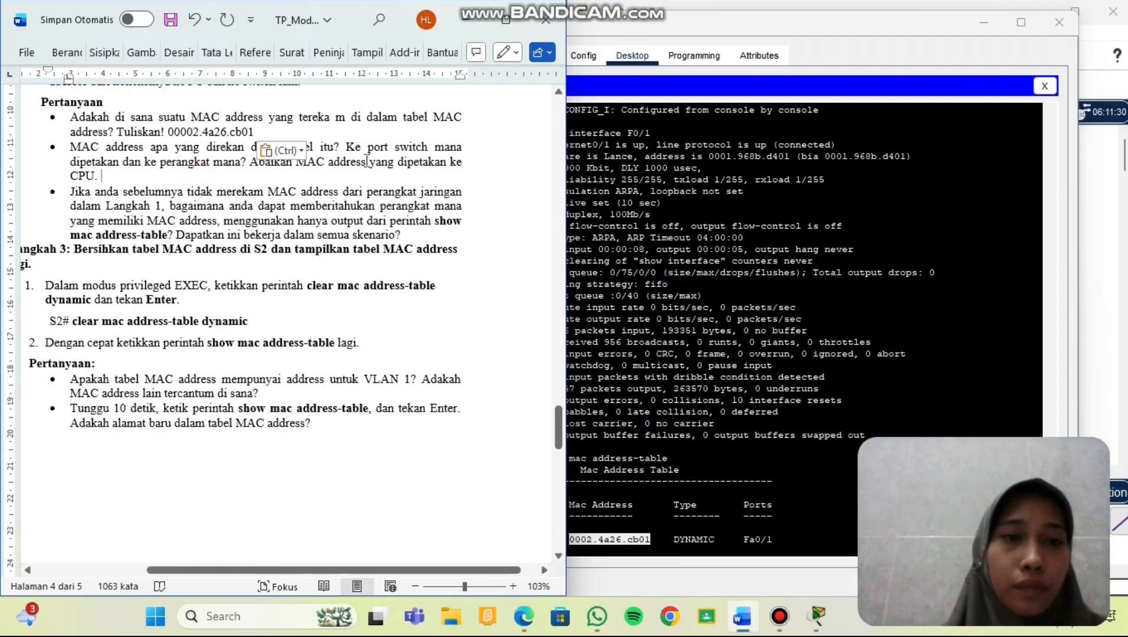
{"action": "scroll", "coordinate": [366, 161], "scroll_direction": "up", "scroll_amount": 2}
{"action": "scroll", "coordinate": [432, 165], "scroll_direction": "down", "scroll_amount": 2}
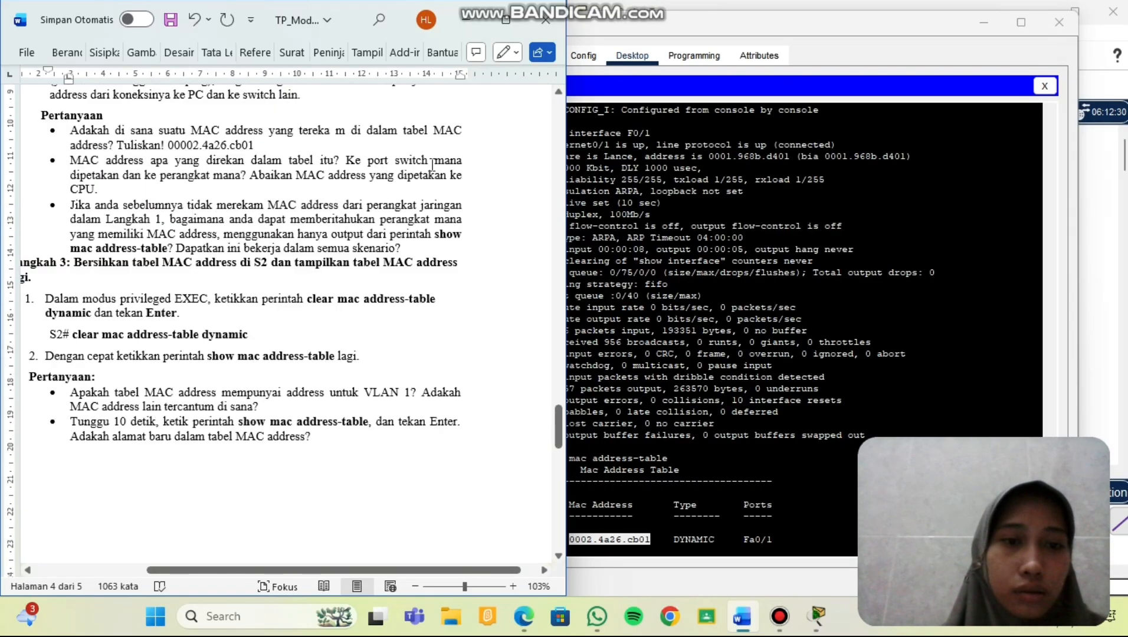
{"action": "left_click", "coordinate": [432, 165]}
{"action": "left_click", "coordinate": [390, 233]}
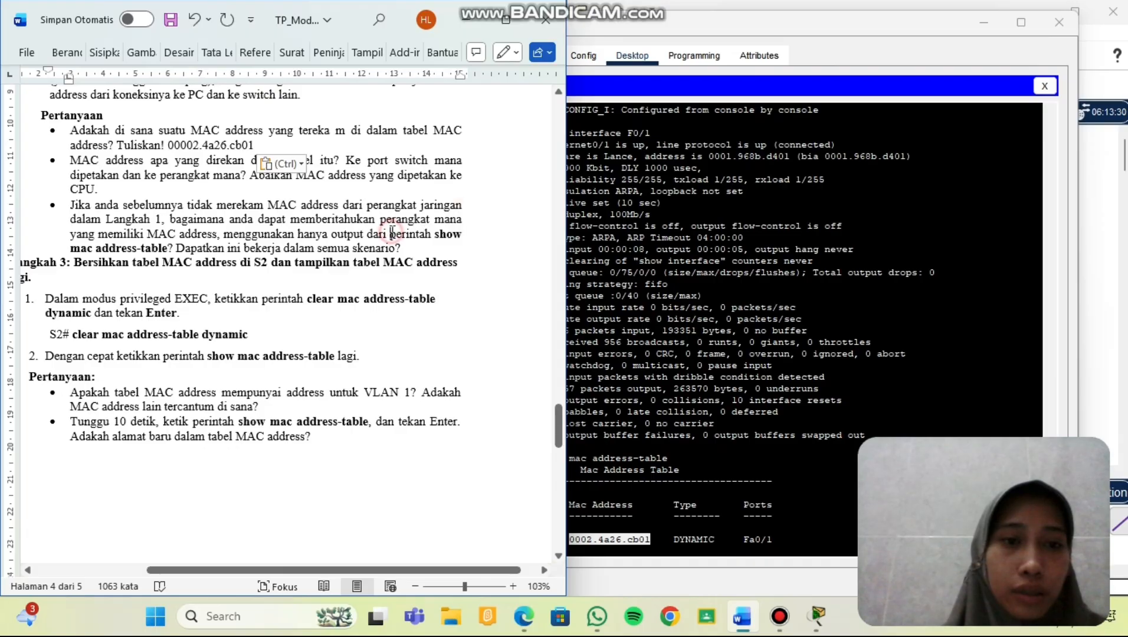
{"action": "scroll", "coordinate": [340, 148], "scroll_direction": "up", "scroll_amount": 4}
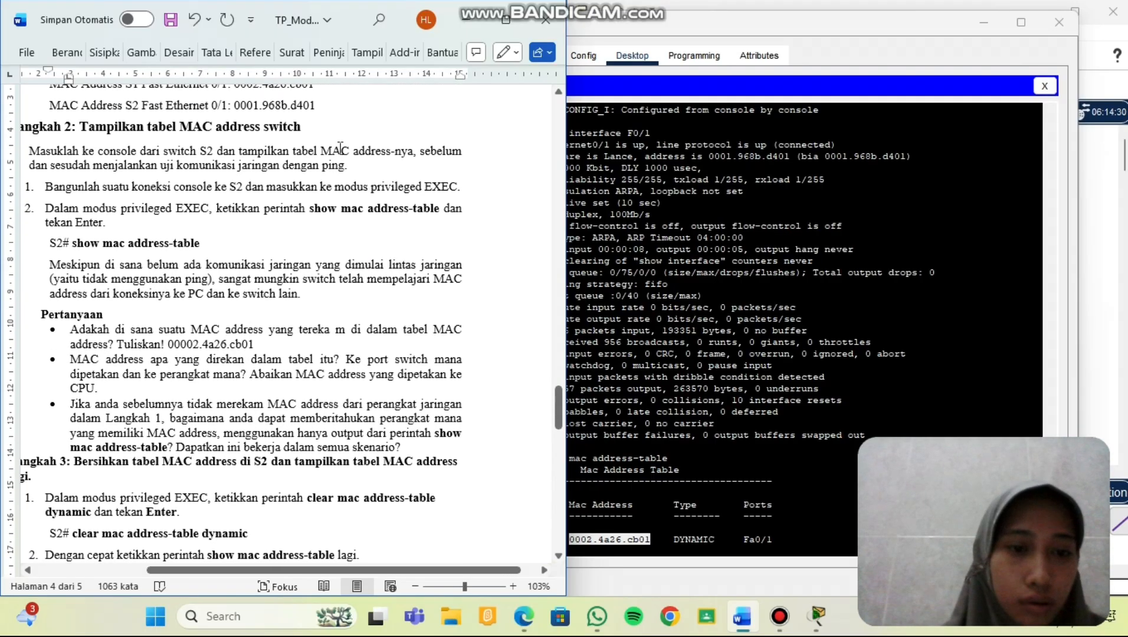
{"action": "scroll", "coordinate": [340, 148], "scroll_direction": "down", "scroll_amount": 3}
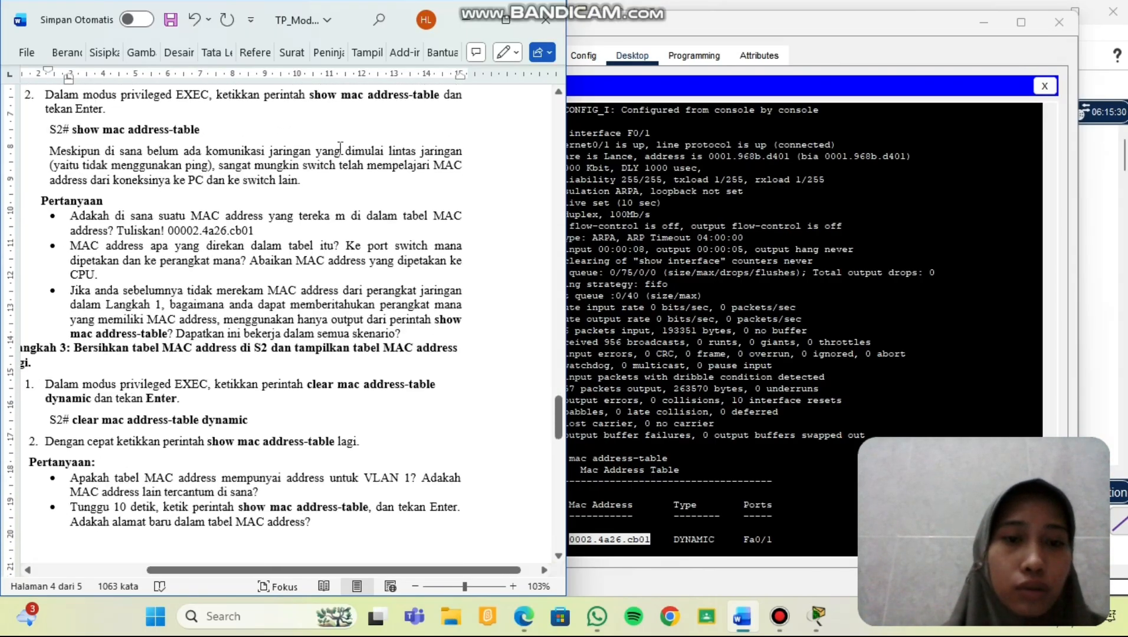
{"action": "scroll", "coordinate": [341, 148], "scroll_direction": "down", "scroll_amount": 1}
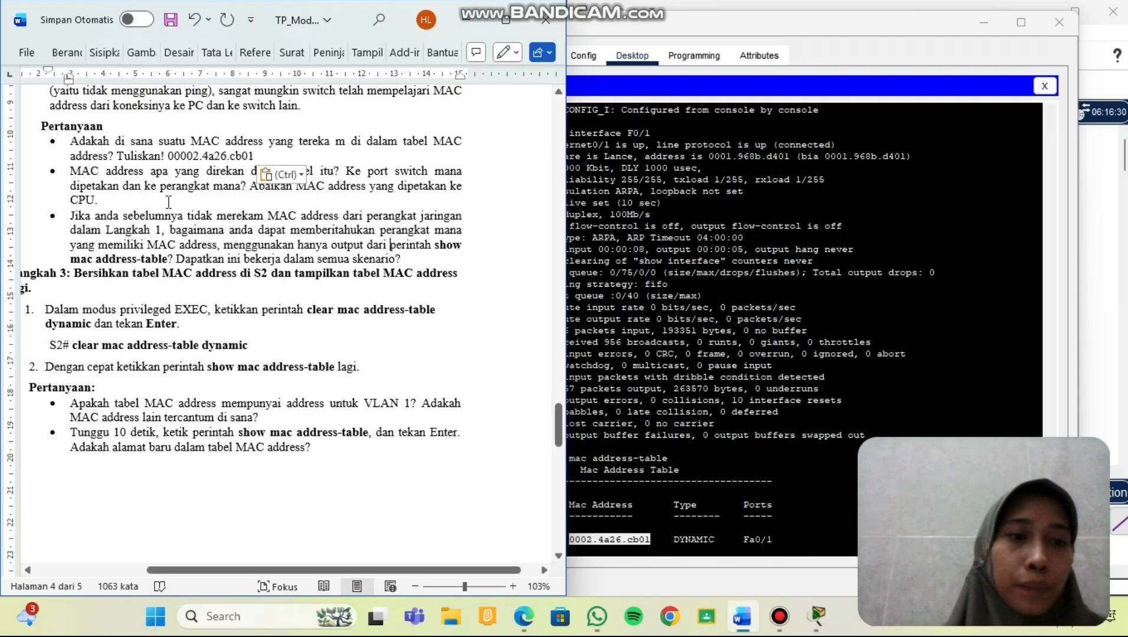
{"action": "left_click", "coordinate": [168, 202]}
Add an unbulleted answer line 'MAC address: 0002.4a26.cb01' below the second question.
{"action": "key", "text": "Return"}
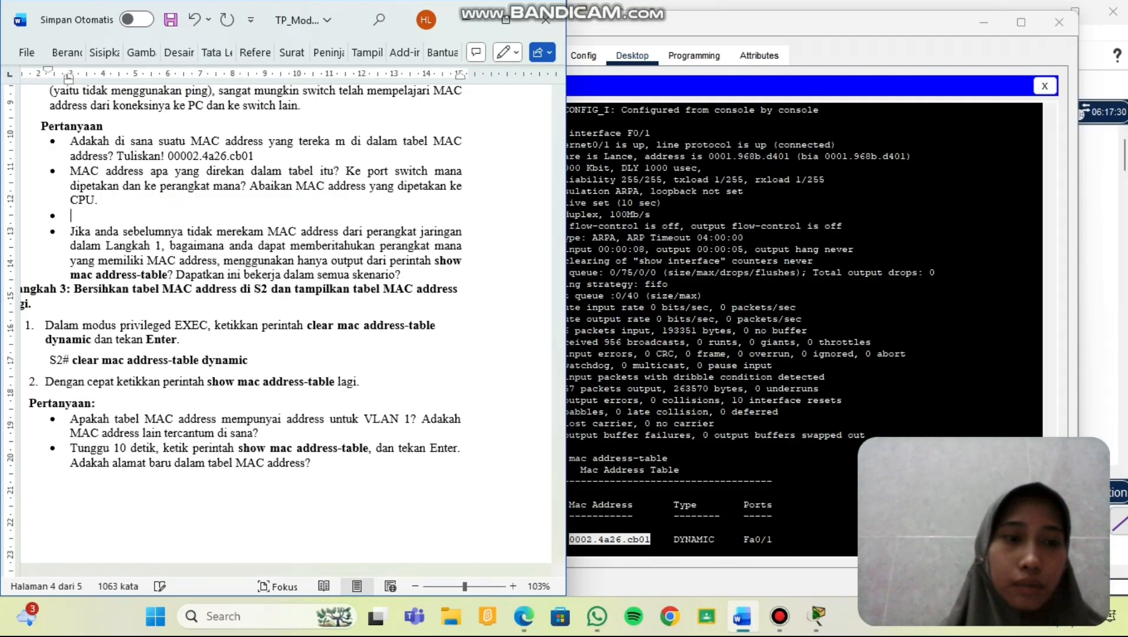
{"action": "key", "text": "BackSpace"}
{"action": "type", "text": "MA"}
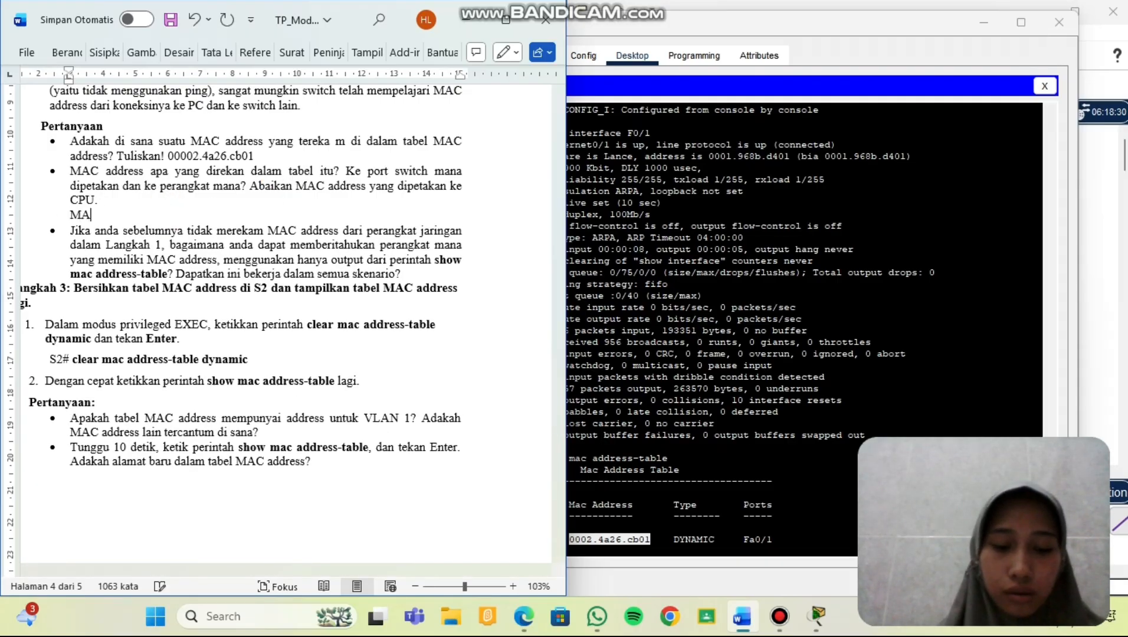
{"action": "type", "text": "C "}
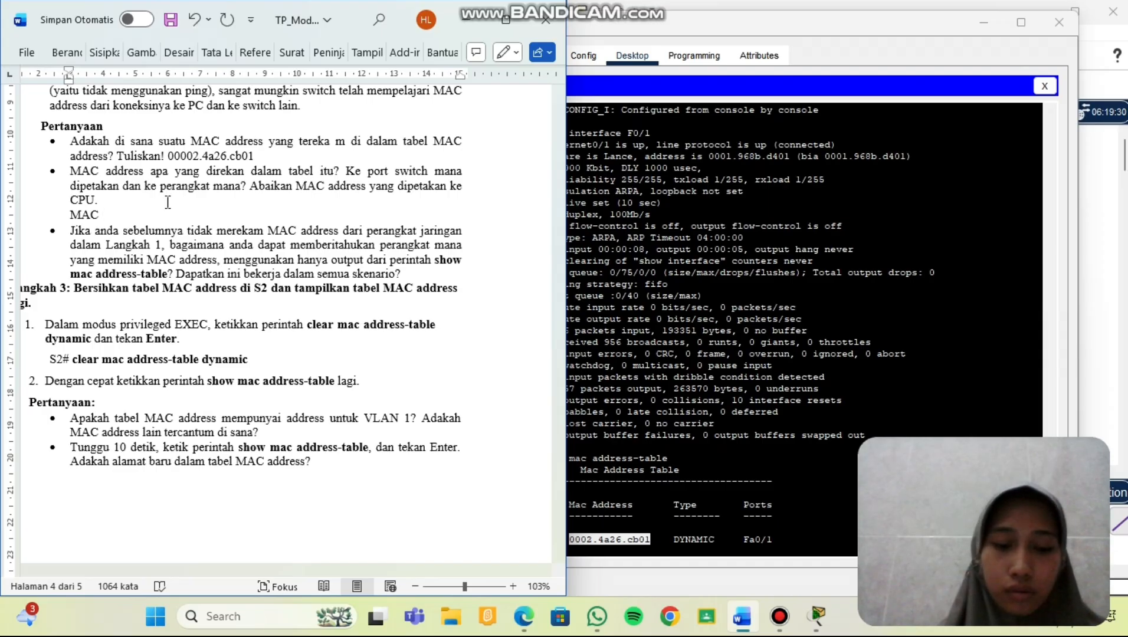
{"action": "type", "text": "address"}
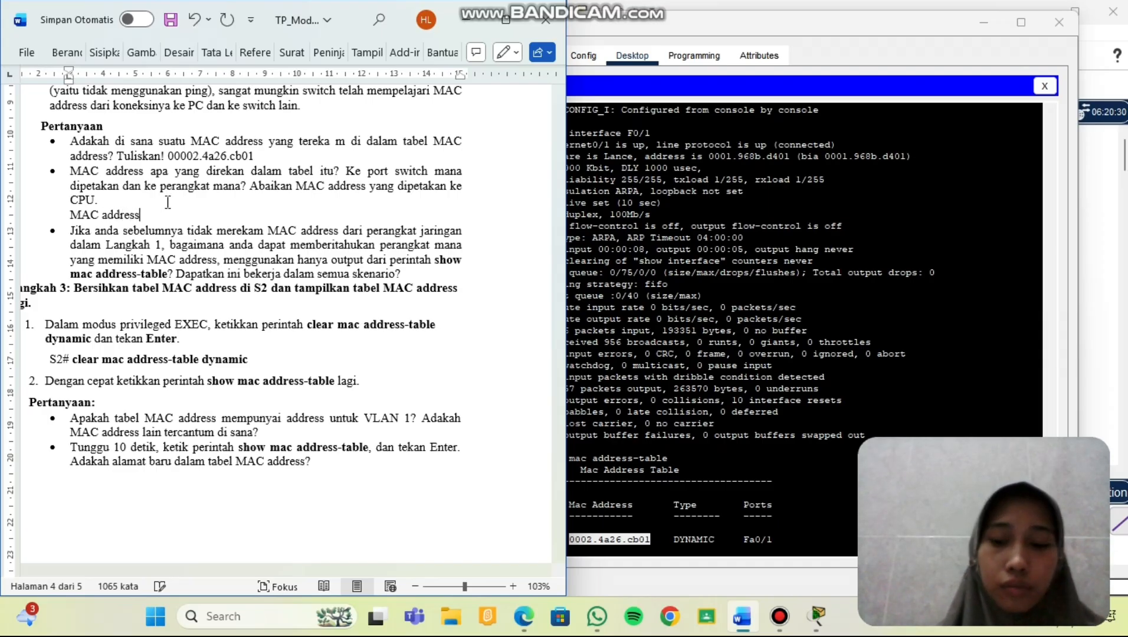
{"action": "type", "text": ":"}
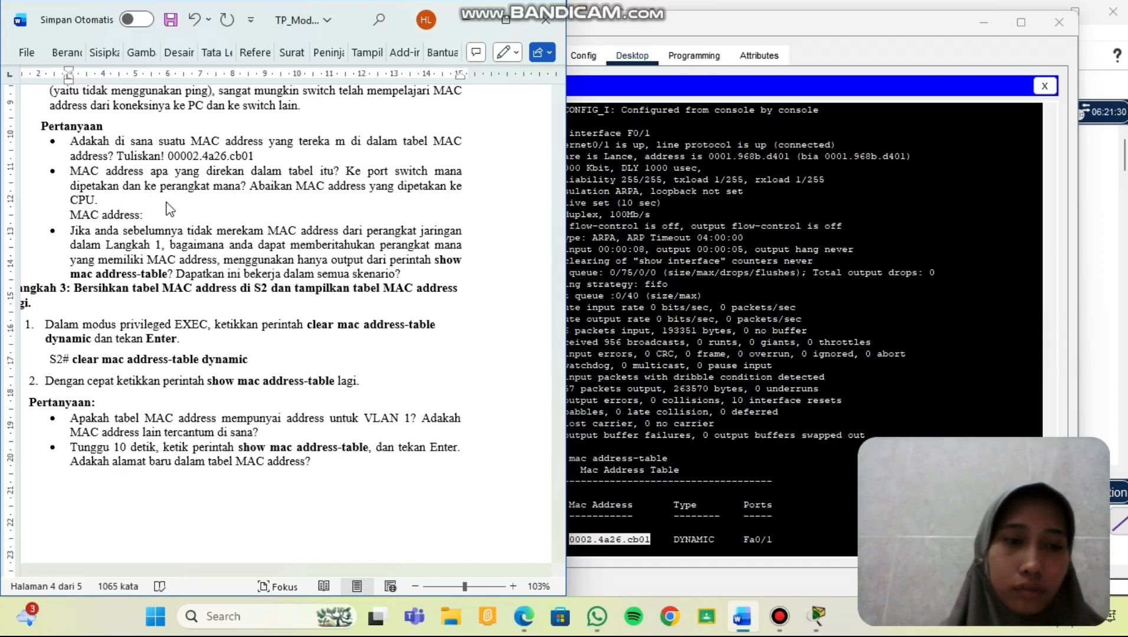
{"action": "type", "text": "0002.4a26.cb01"}
Add answer lines 'Port : Fa0/1', copied from the terminal, and 'Perangkat : S1'.
{"action": "key", "text": "Return"}
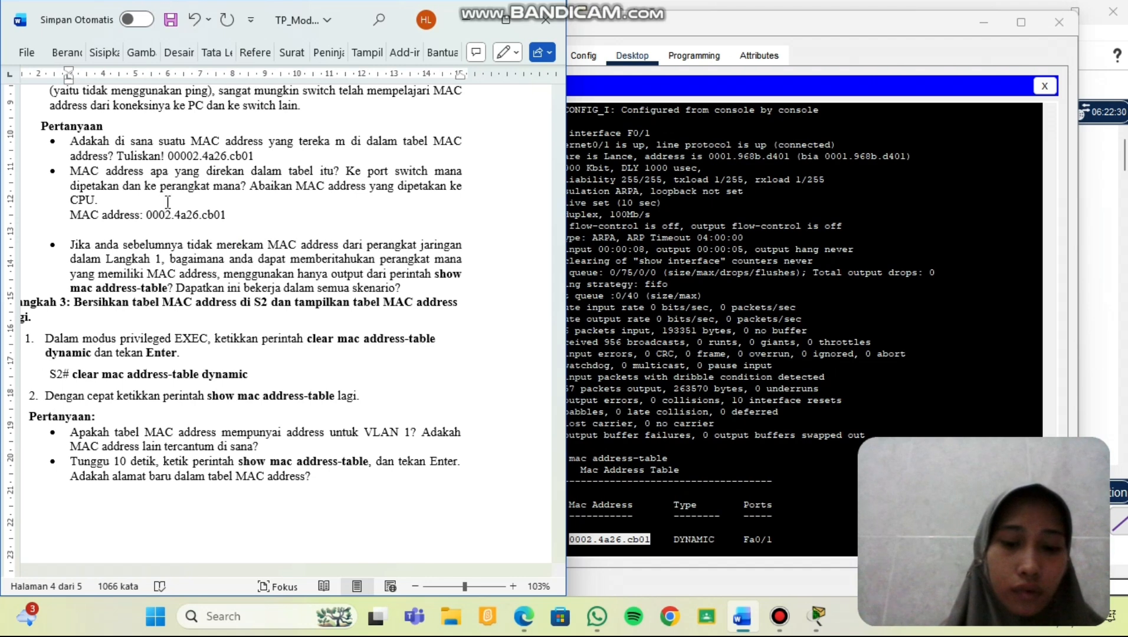
{"action": "type", "text": "port :"}
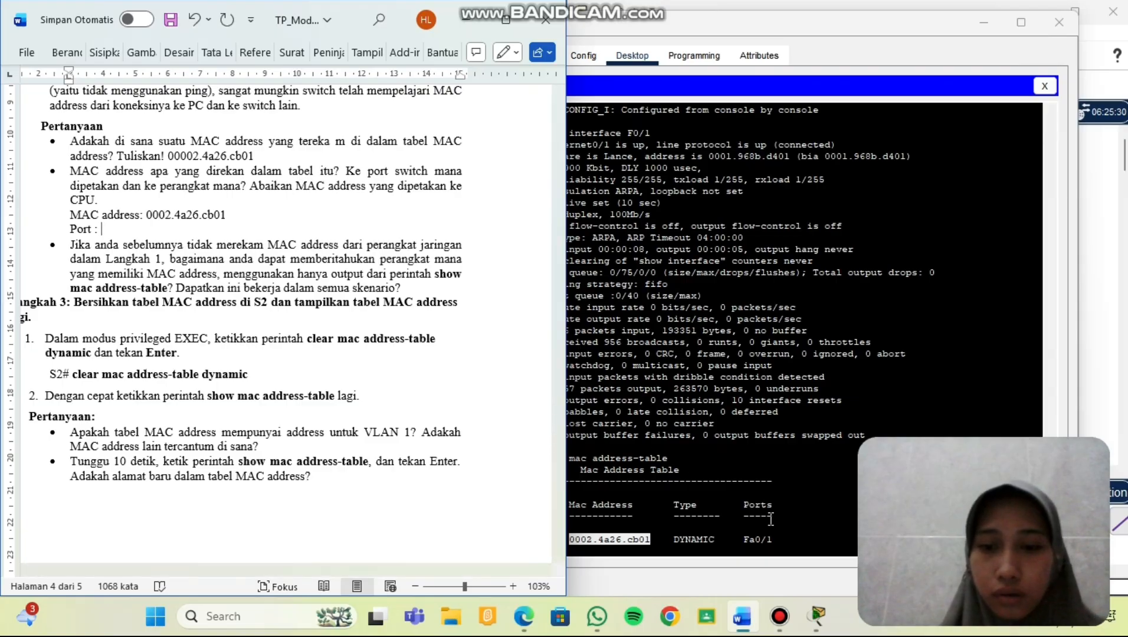
{"action": "left_click_drag", "start_coordinate": [774, 539], "coordinate": [745, 540]}
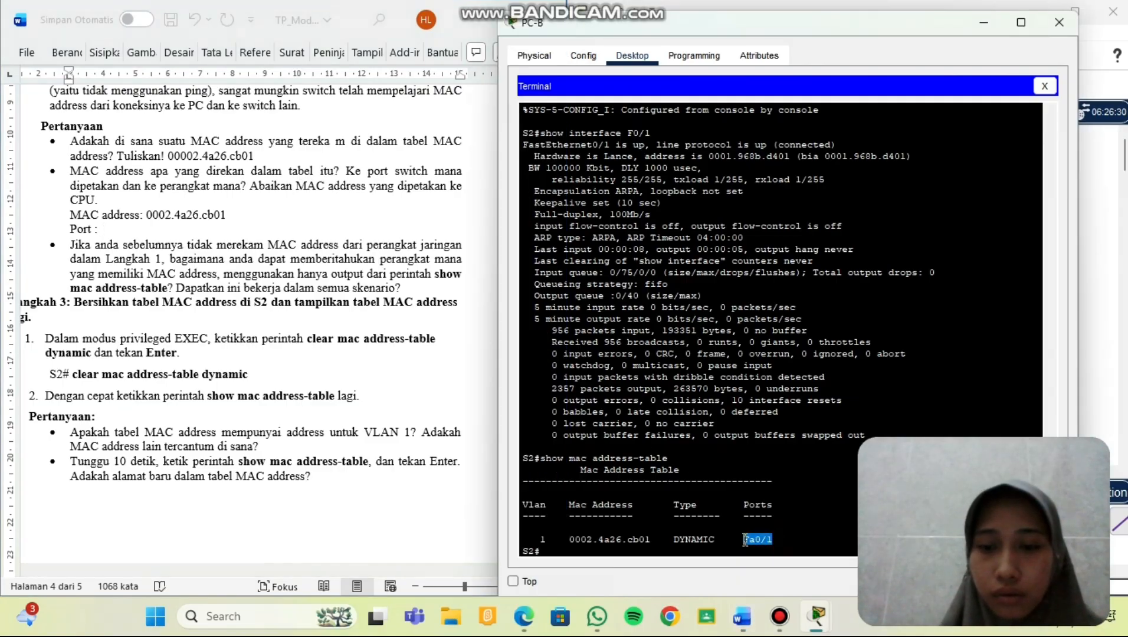
{"action": "right_click", "coordinate": [745, 540]}
{"action": "left_click", "coordinate": [787, 551]}
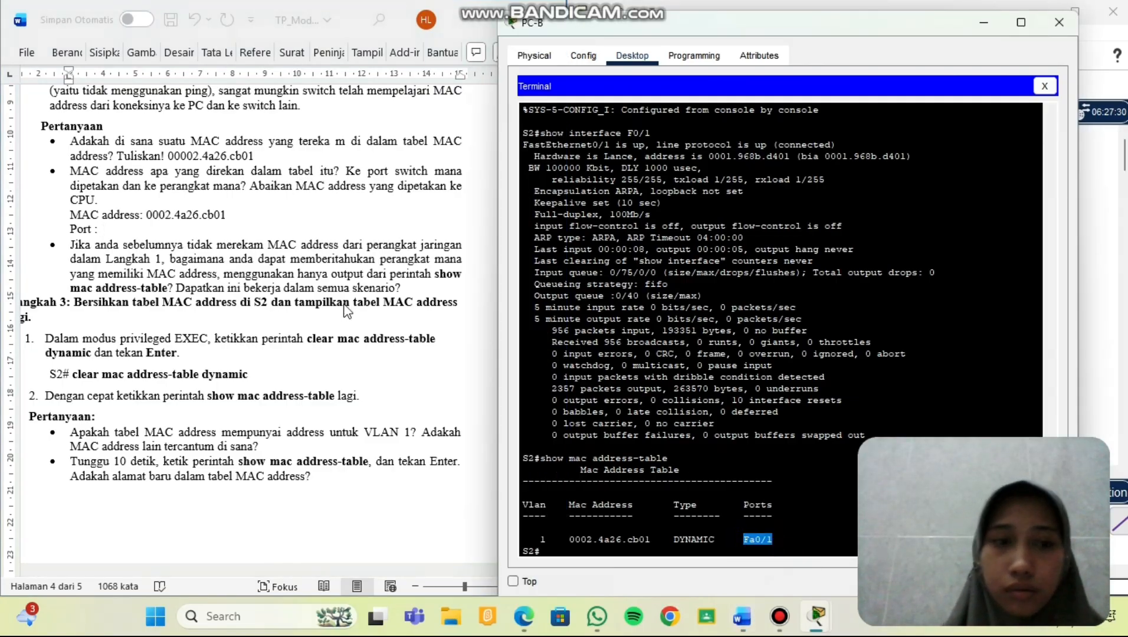
{"action": "left_click", "coordinate": [149, 229]}
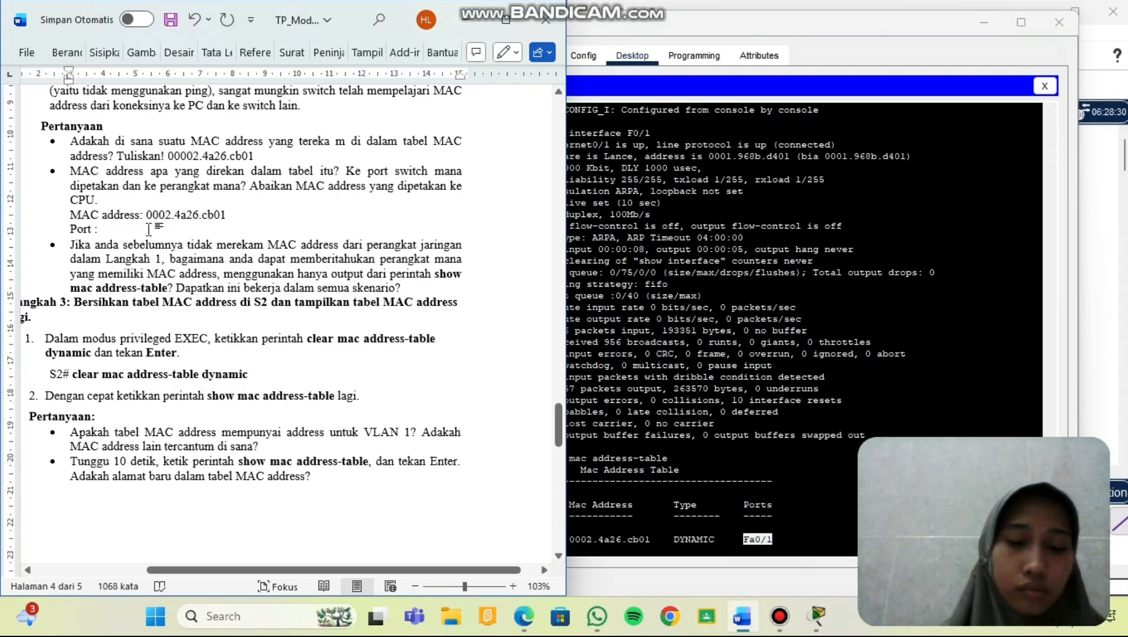
{"action": "key", "text": "ctrl+v"}
{"action": "key", "text": "Return"}
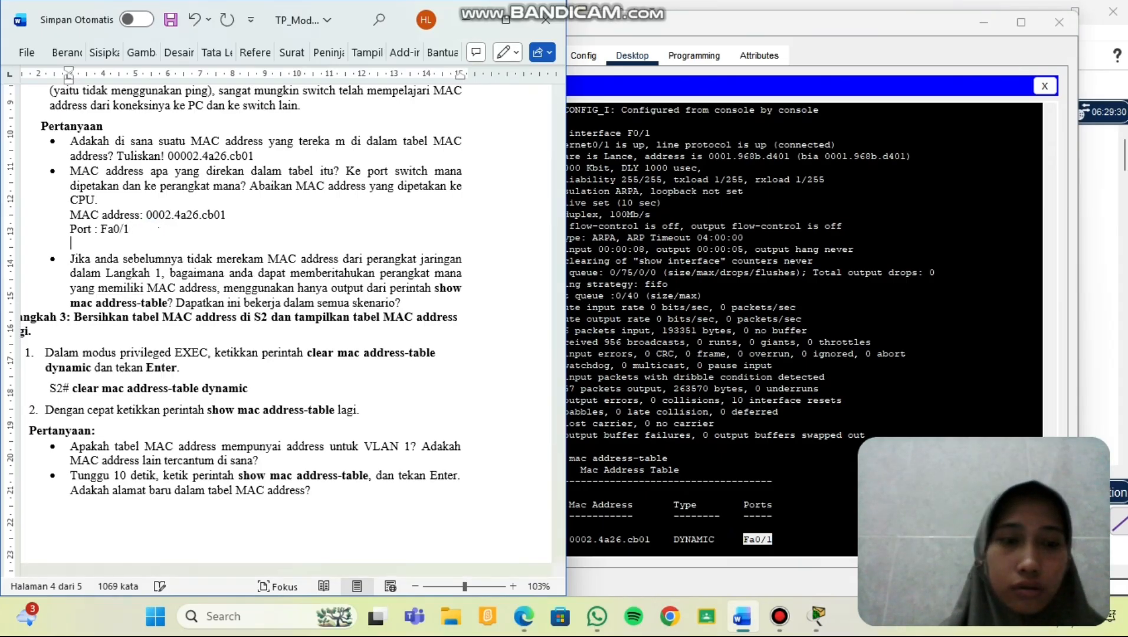
{"action": "type", "text": "perangkat"}
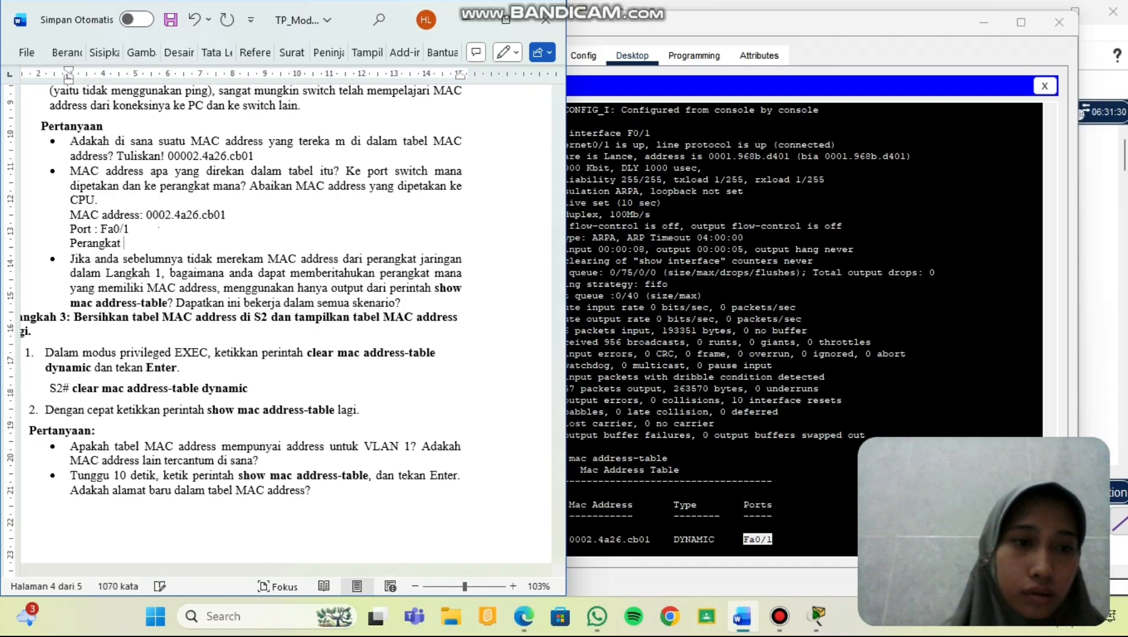
{"action": "type", "text": " : "}
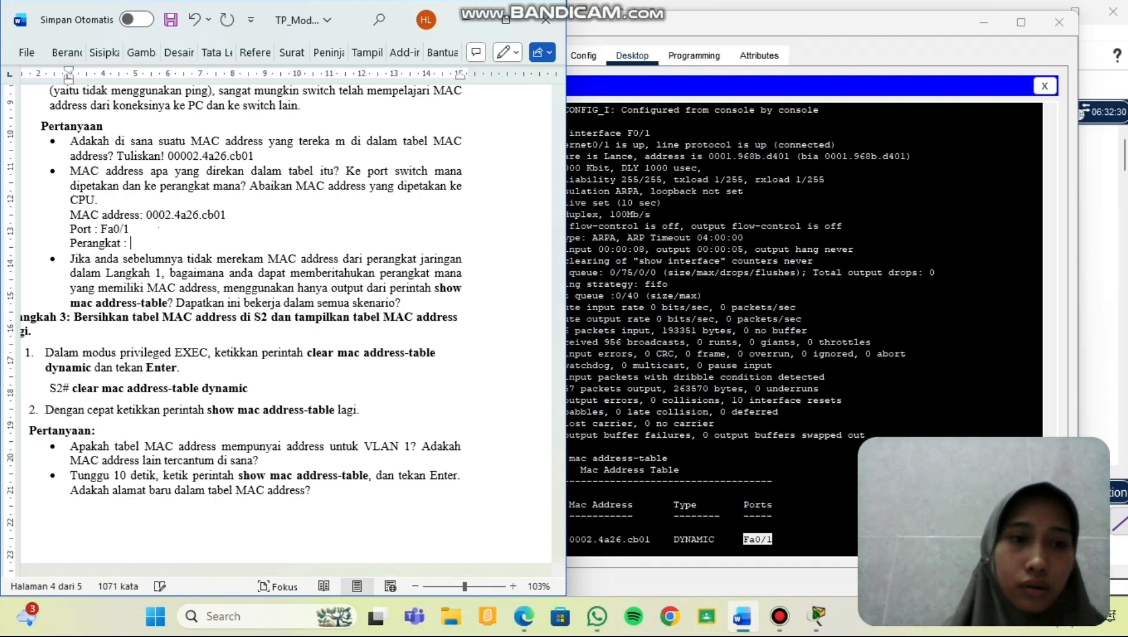
{"action": "type", "text": "S1"}
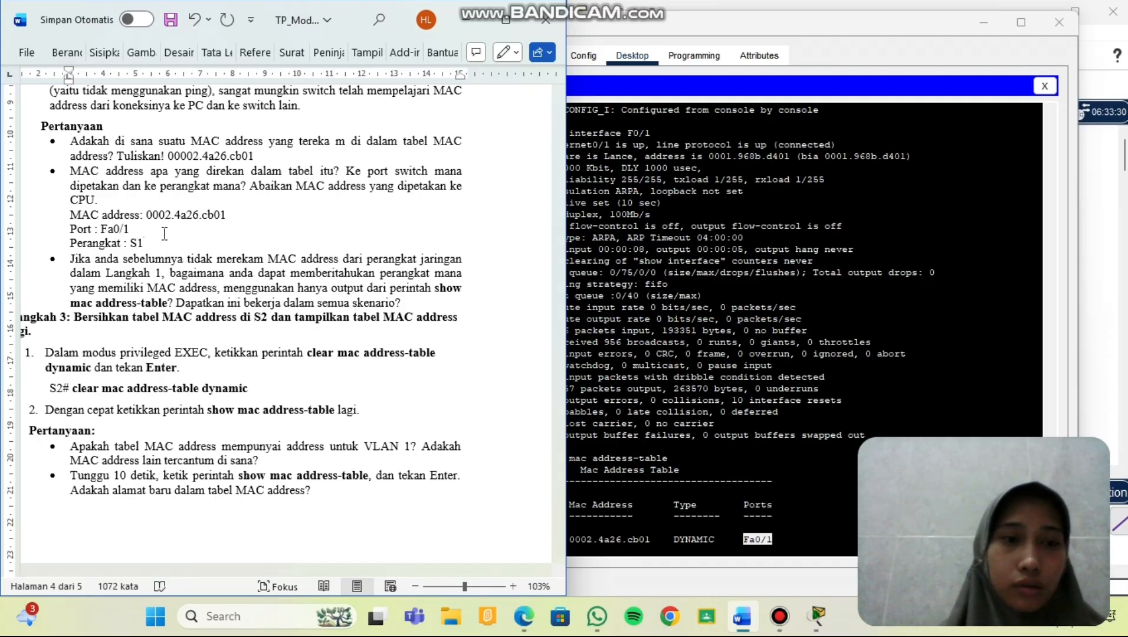
{"action": "scroll", "coordinate": [267, 237], "scroll_direction": "up", "scroll_amount": 10}
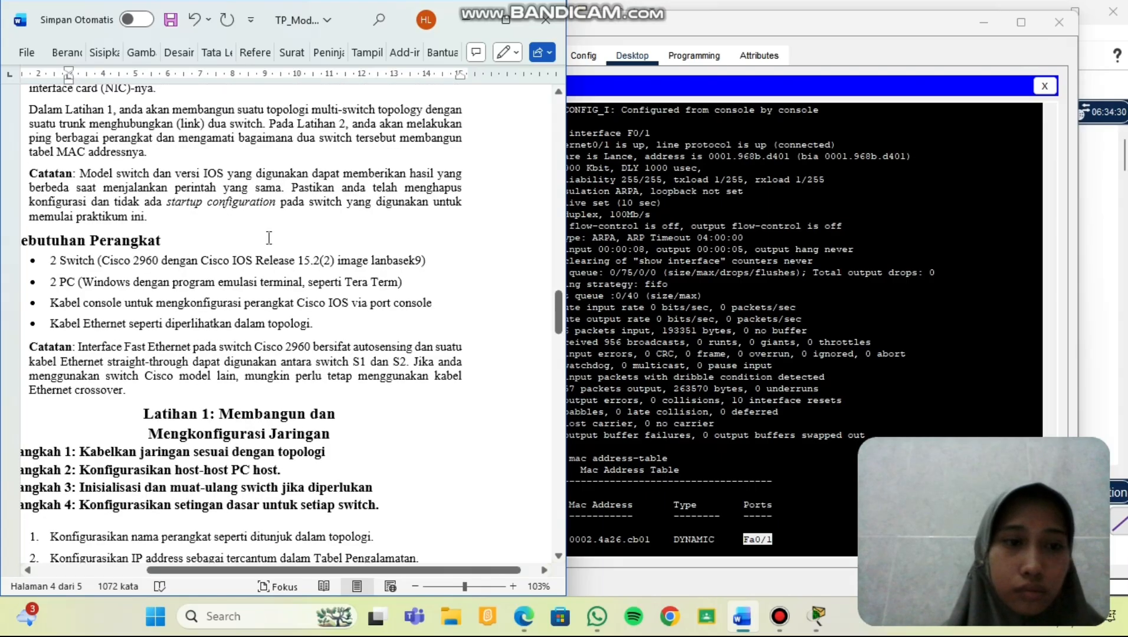
{"action": "scroll", "coordinate": [268, 238], "scroll_direction": "left", "scroll_amount": 3}
{"action": "scroll", "coordinate": [268, 238], "scroll_direction": "down", "scroll_amount": 6}
{"action": "scroll", "coordinate": [268, 238], "scroll_direction": "up", "scroll_amount": 6}
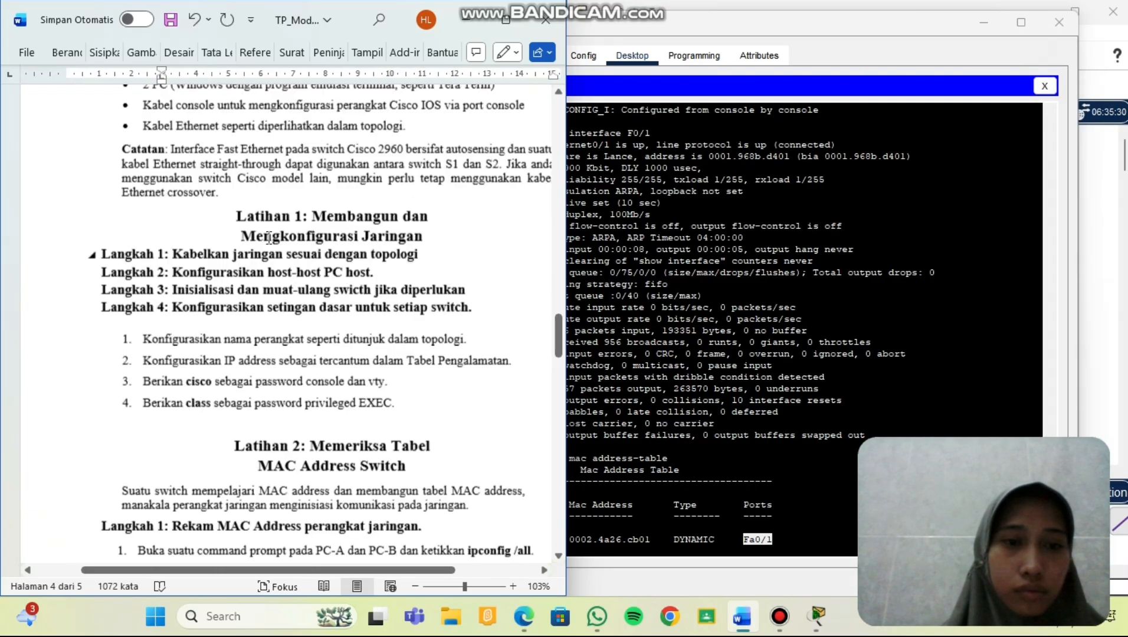
{"action": "scroll", "coordinate": [269, 237], "scroll_direction": "down", "scroll_amount": 9}
{"action": "scroll", "coordinate": [269, 237], "scroll_direction": "down", "scroll_amount": 3}
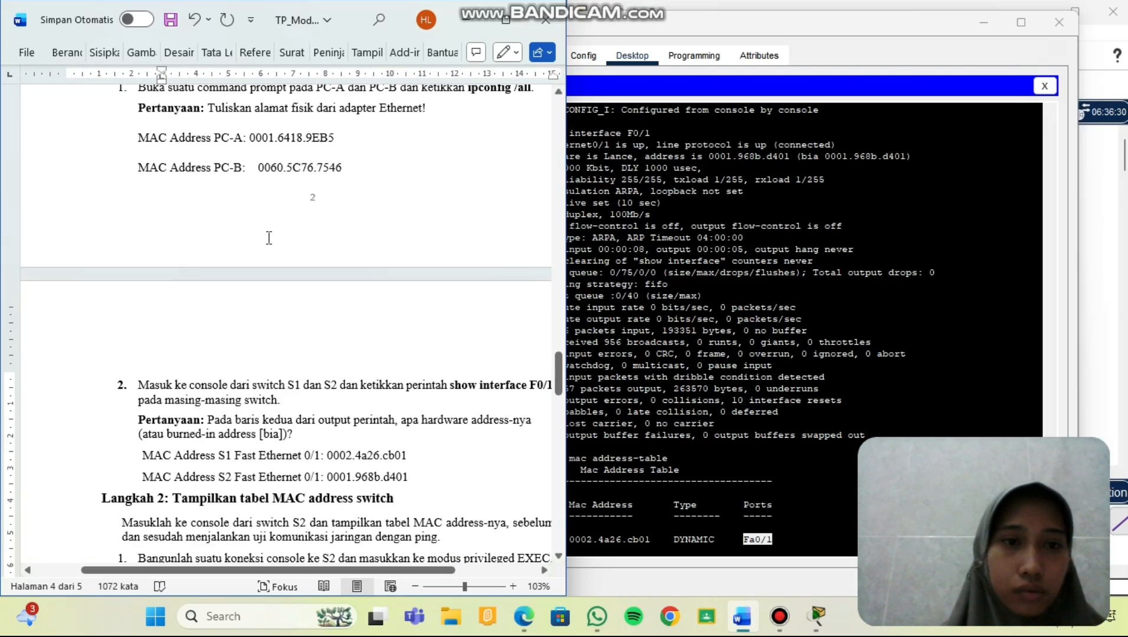
{"action": "scroll", "coordinate": [269, 238], "scroll_direction": "down", "scroll_amount": 3}
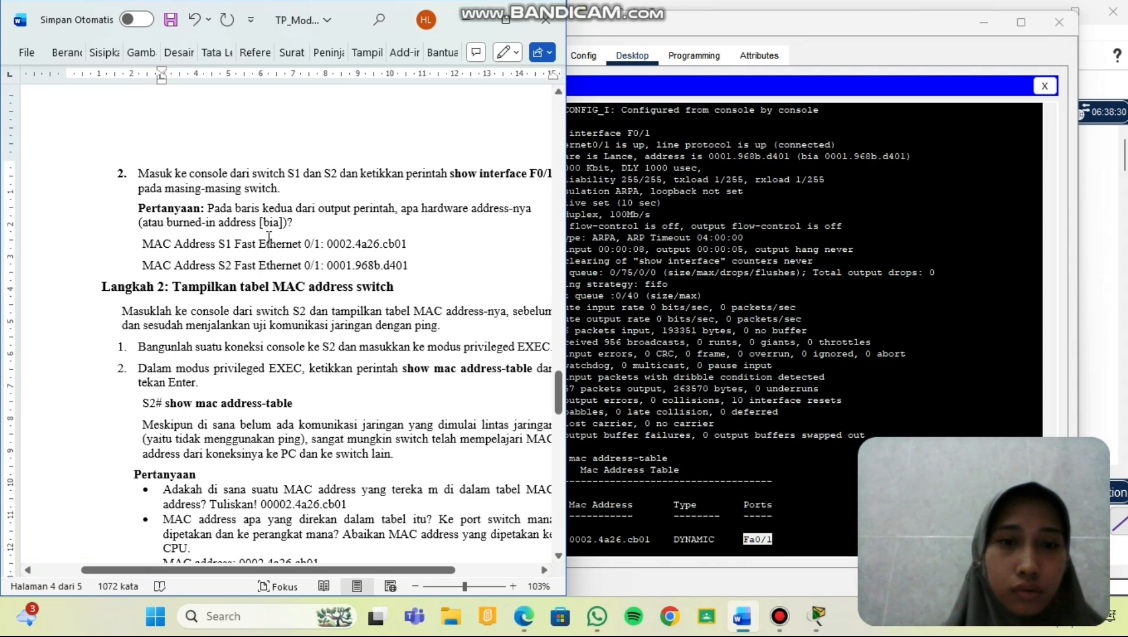
{"action": "scroll", "coordinate": [269, 239], "scroll_direction": "down", "scroll_amount": 9}
{"action": "scroll", "coordinate": [269, 238], "scroll_direction": "down", "scroll_amount": 1}
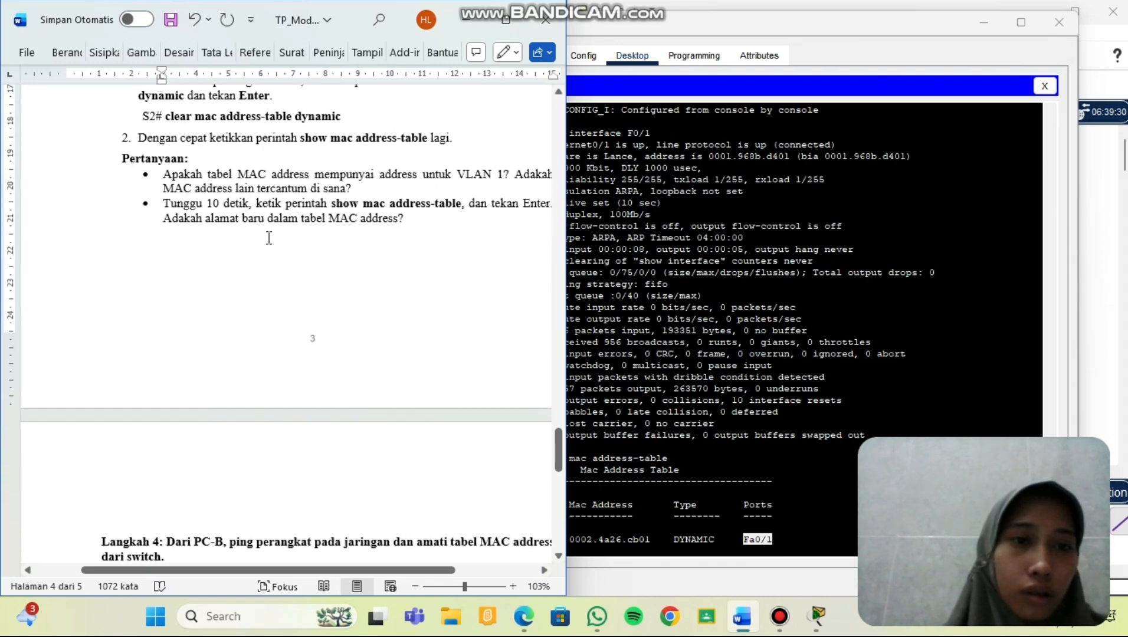
{"action": "scroll", "coordinate": [268, 238], "scroll_direction": "up", "scroll_amount": 1}
{"action": "scroll", "coordinate": [269, 238], "scroll_direction": "down", "scroll_amount": 1}
{"action": "scroll", "coordinate": [269, 238], "scroll_direction": "down", "scroll_amount": 5}
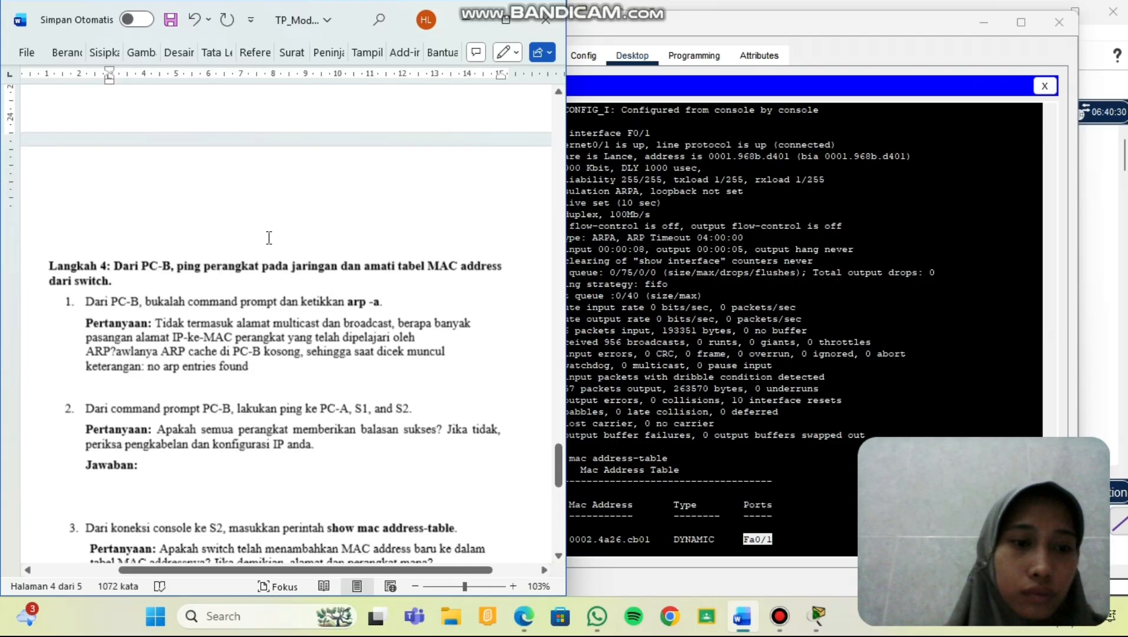
{"action": "scroll", "coordinate": [269, 238], "scroll_direction": "up", "scroll_amount": 8}
{"action": "scroll", "coordinate": [268, 237], "scroll_direction": "up", "scroll_amount": 4}
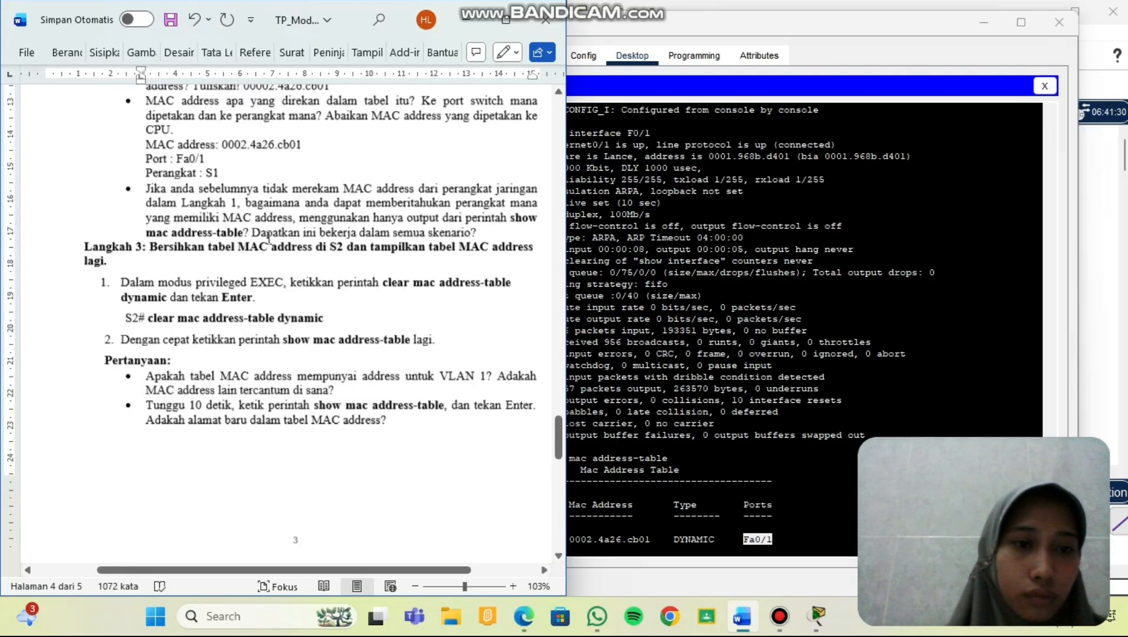
{"action": "scroll", "coordinate": [219, 221], "scroll_direction": "down", "scroll_amount": 1}
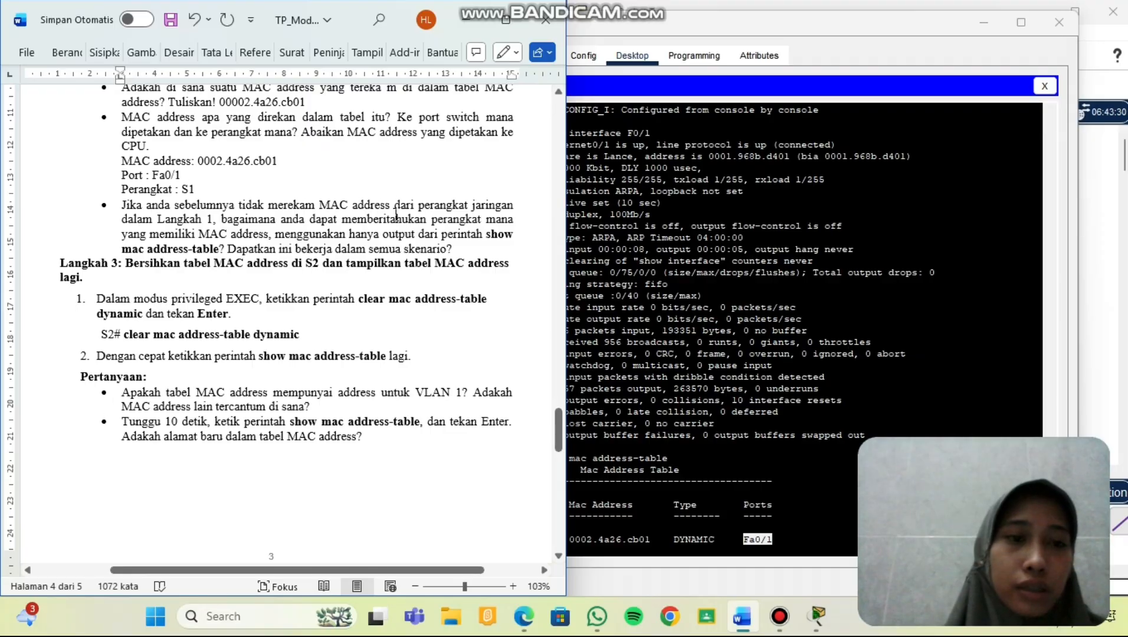
{"action": "scroll", "coordinate": [396, 216], "scroll_direction": "down", "scroll_amount": 1}
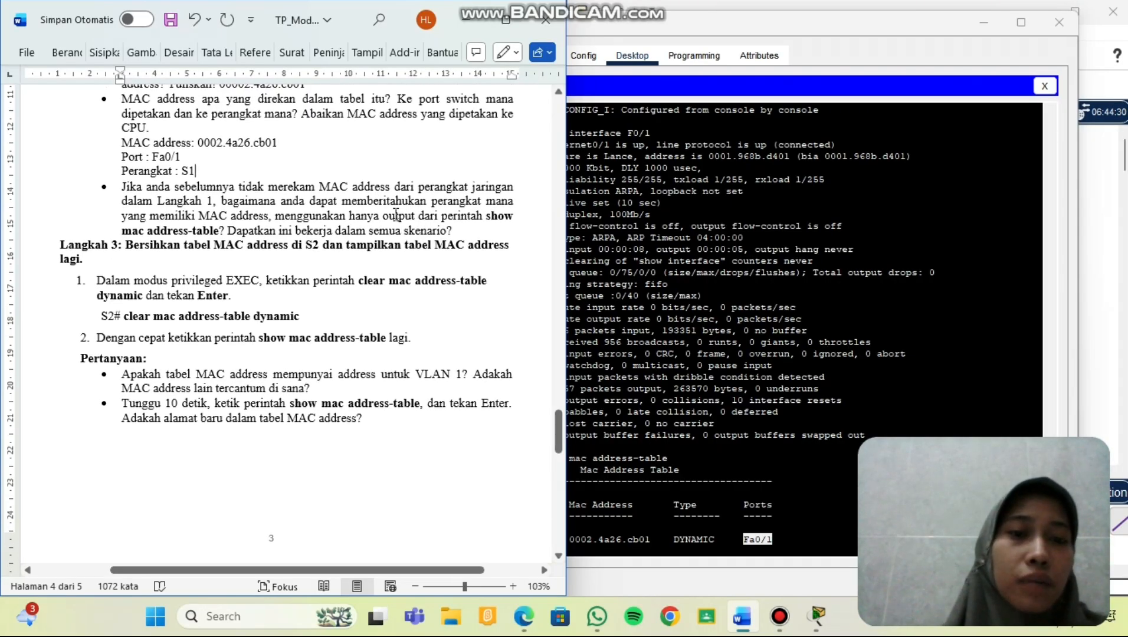
{"action": "scroll", "coordinate": [396, 216], "scroll_direction": "down", "scroll_amount": 1}
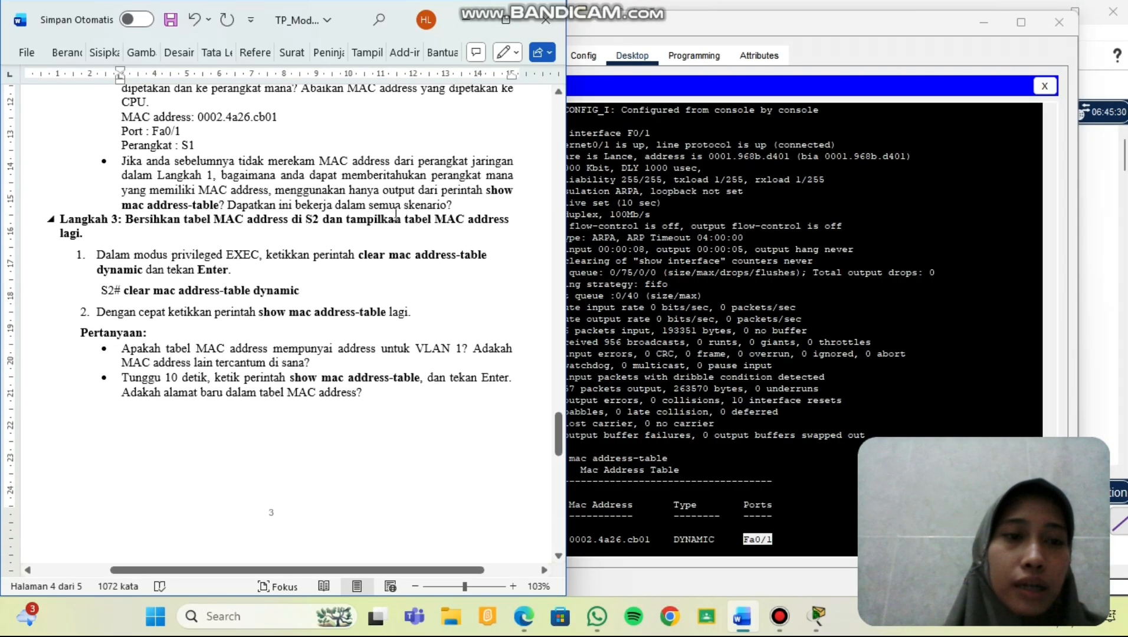
{"action": "scroll", "coordinate": [397, 216], "scroll_direction": "down", "scroll_amount": 2}
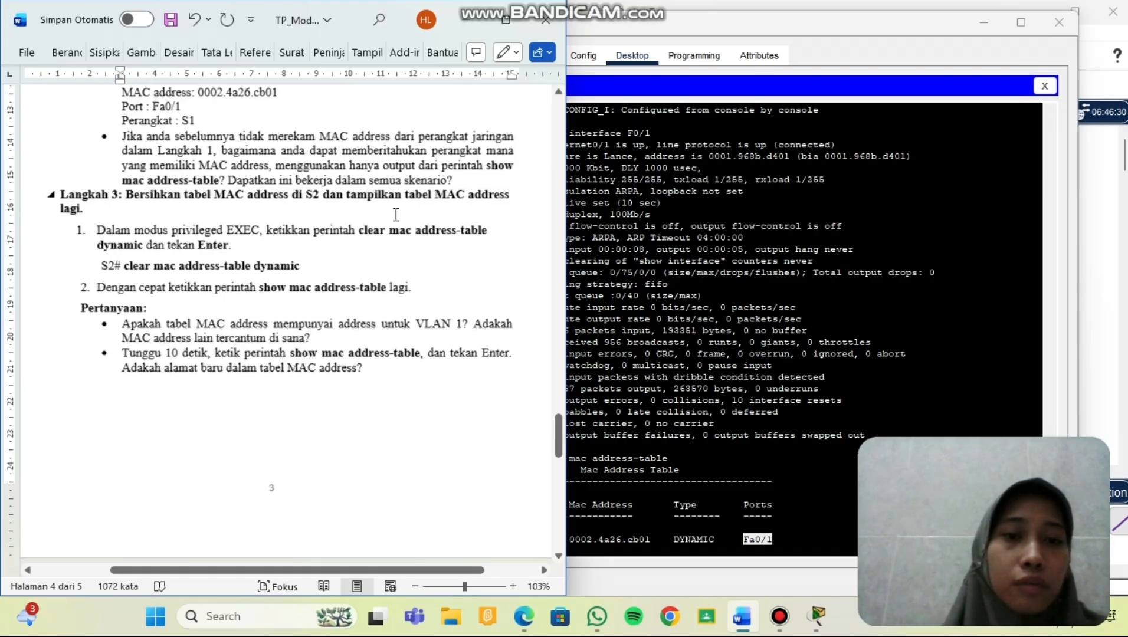
{"action": "scroll", "coordinate": [396, 216], "scroll_direction": "down", "scroll_amount": 1}
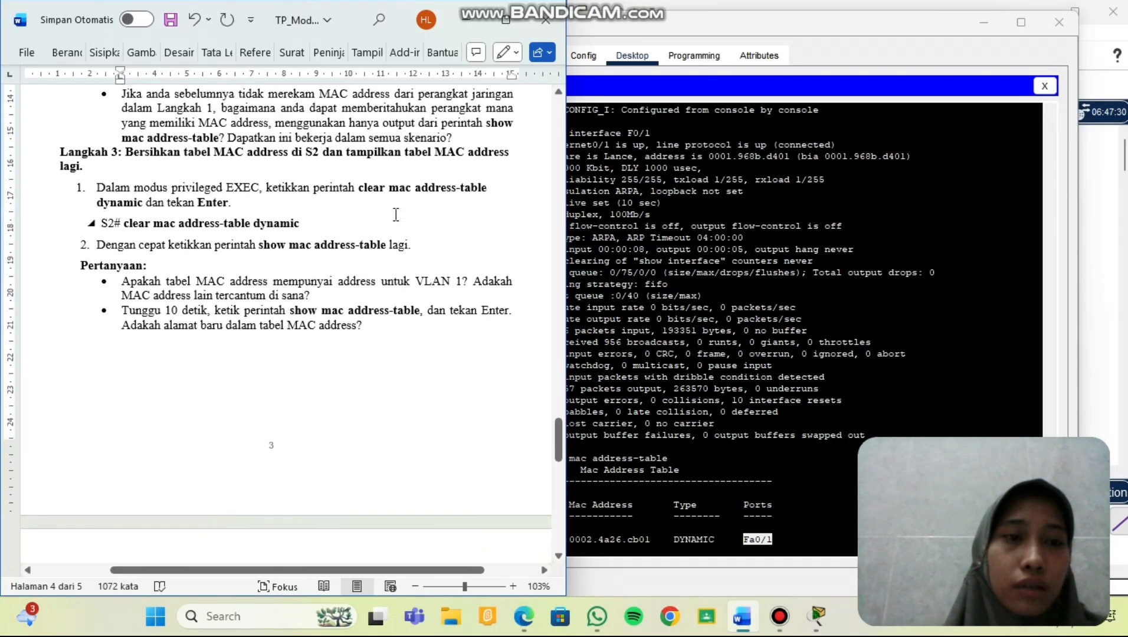
{"action": "left_click", "coordinate": [465, 136]}
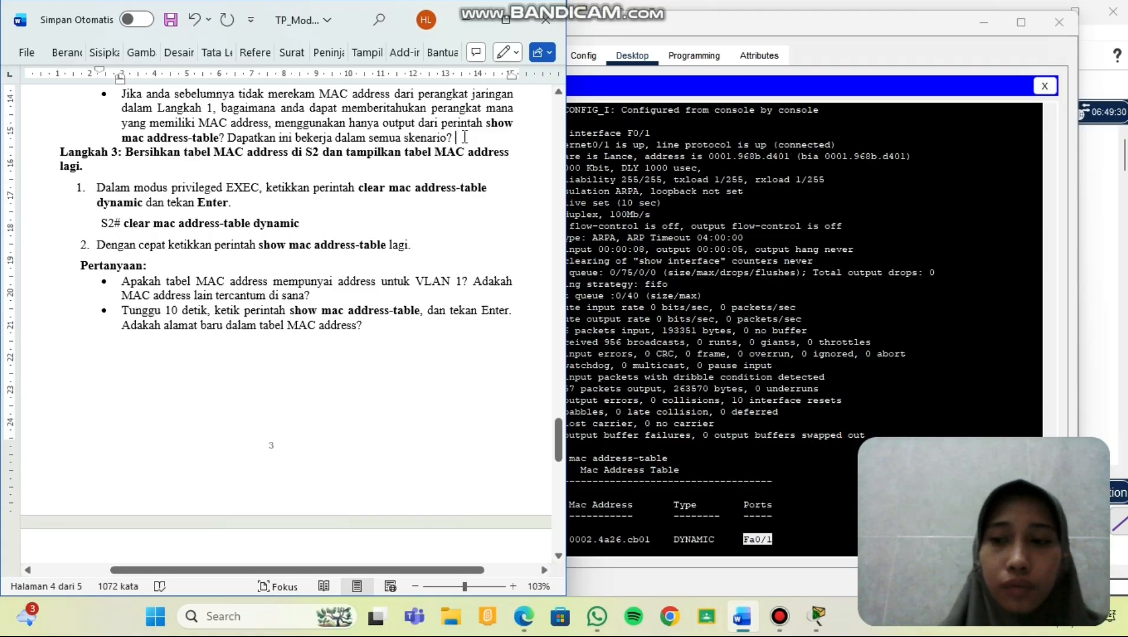
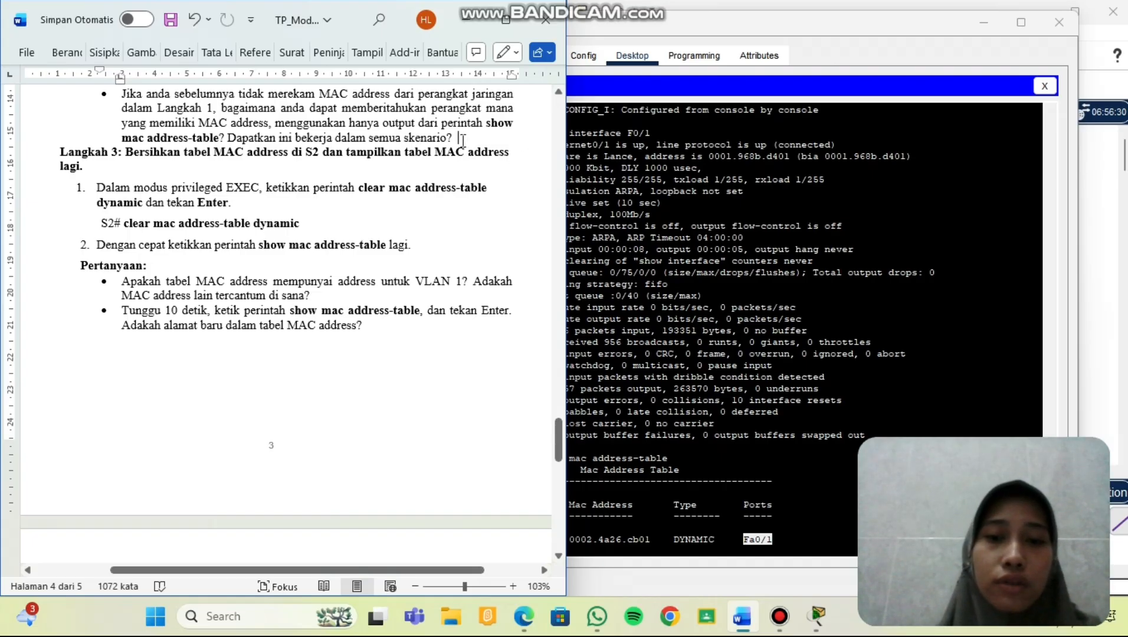
Answer that unrecorded devices can't be identified without comparing ipconfig /all or show interface.
{"action": "type", "text": "jika"}
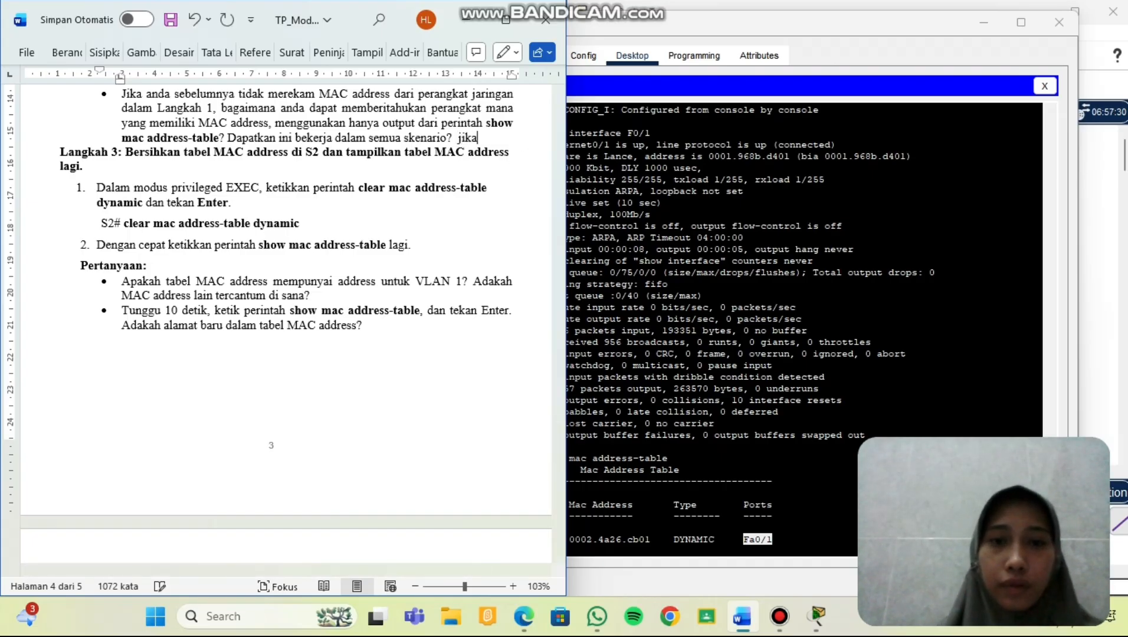
{"action": "type", "text": " belum dire"}
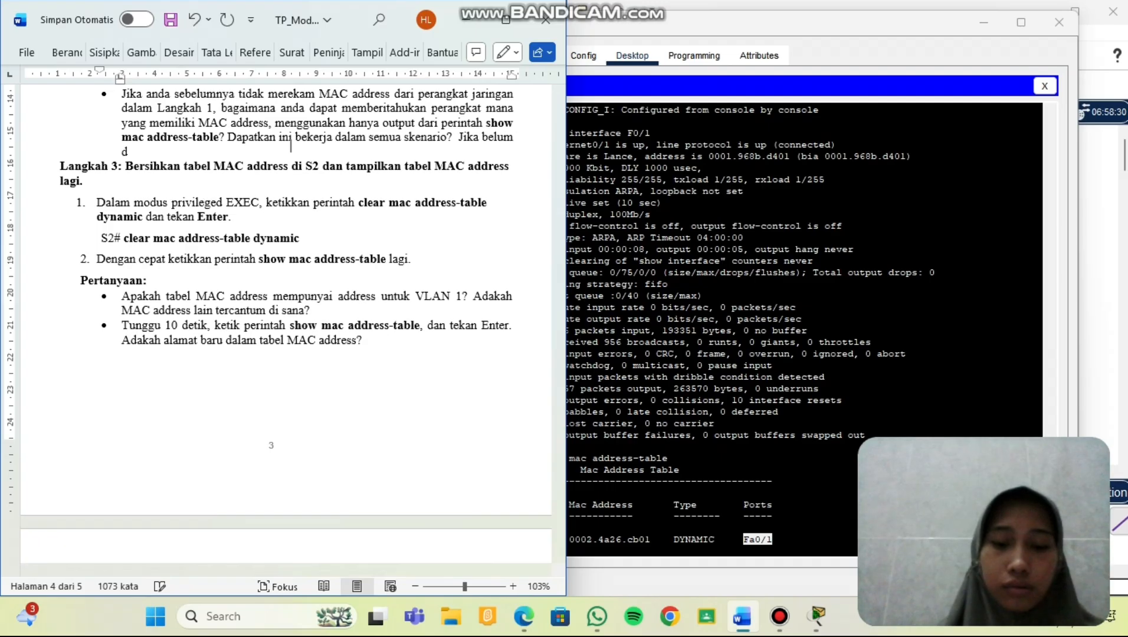
{"action": "type", "text": "kam"}
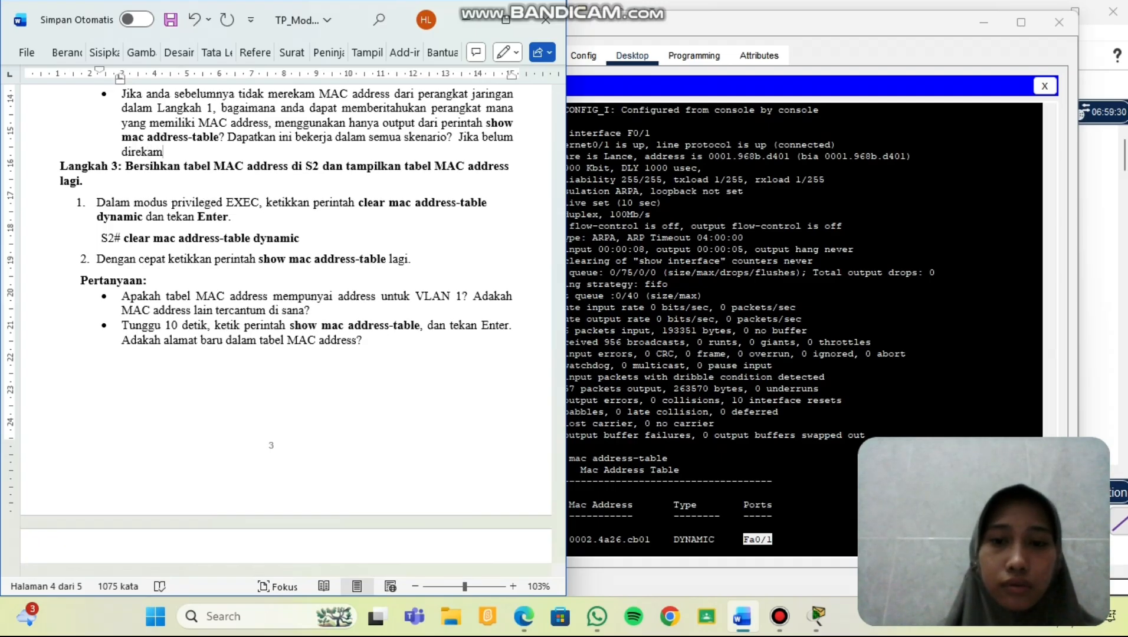
{"action": "type", "text": ", asa"}
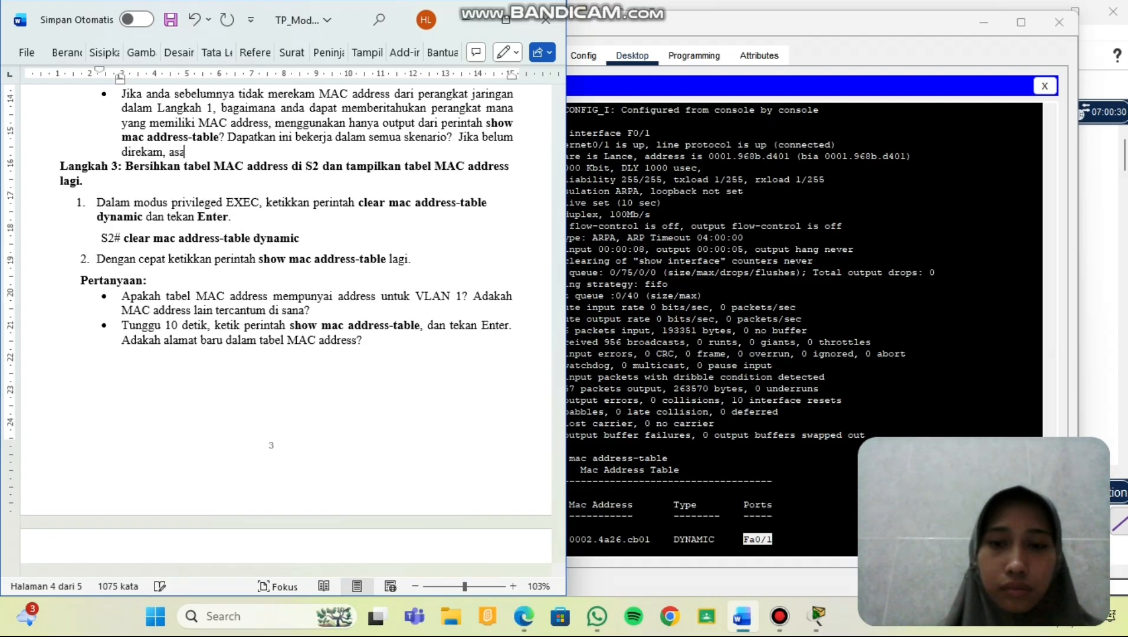
{"action": "type", "text": "l perangk"}
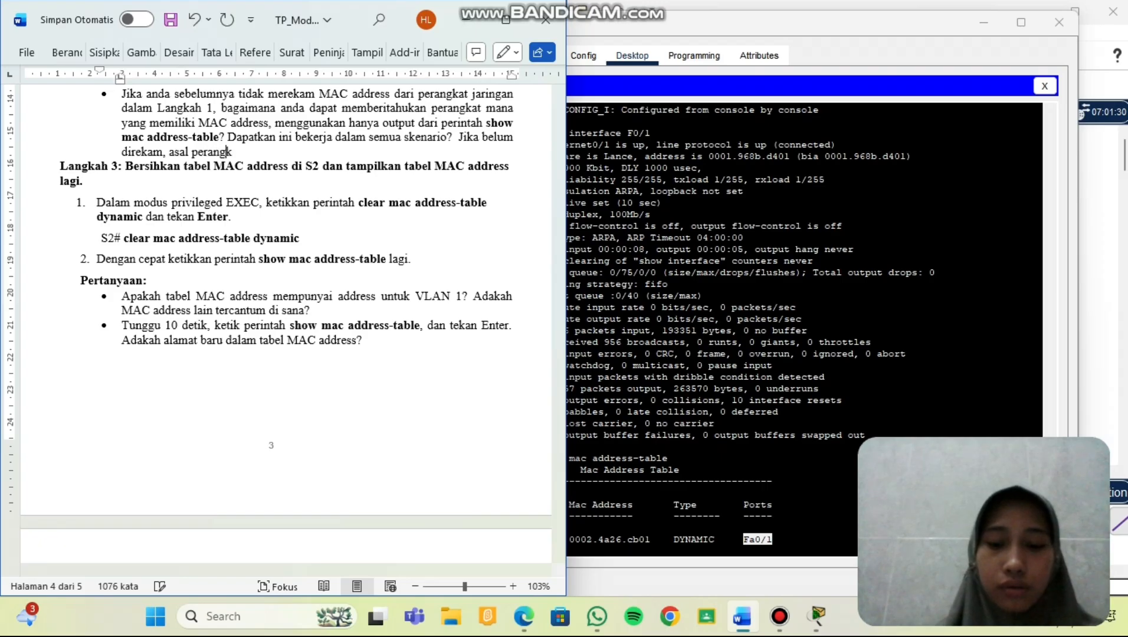
{"action": "type", "text": "at tidak"}
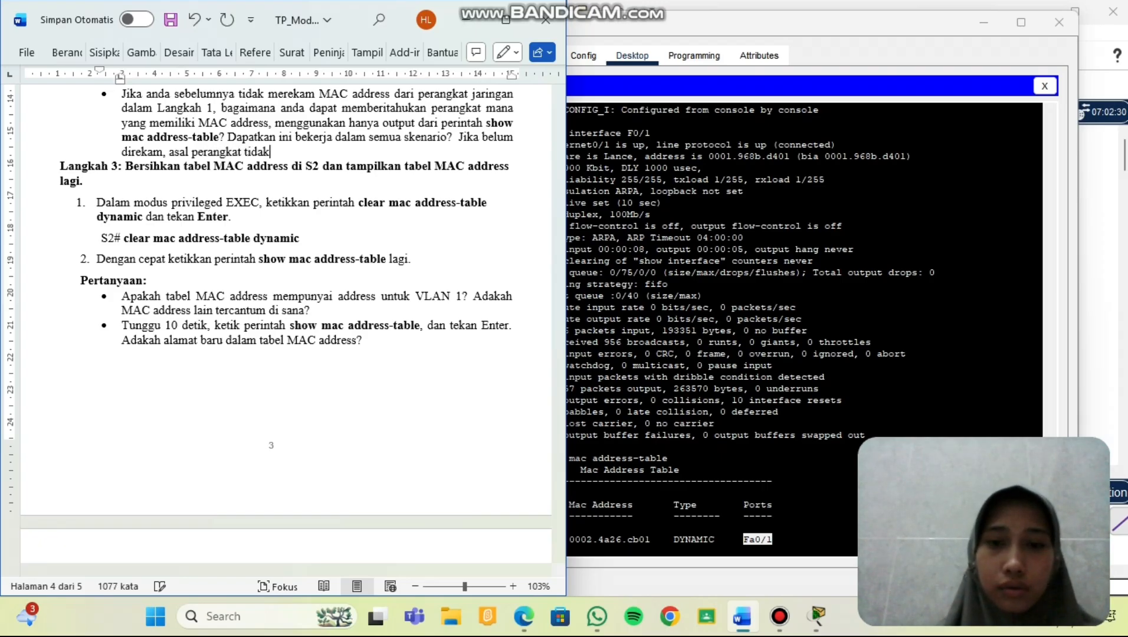
{"action": "type", "text": " bisa dike"}
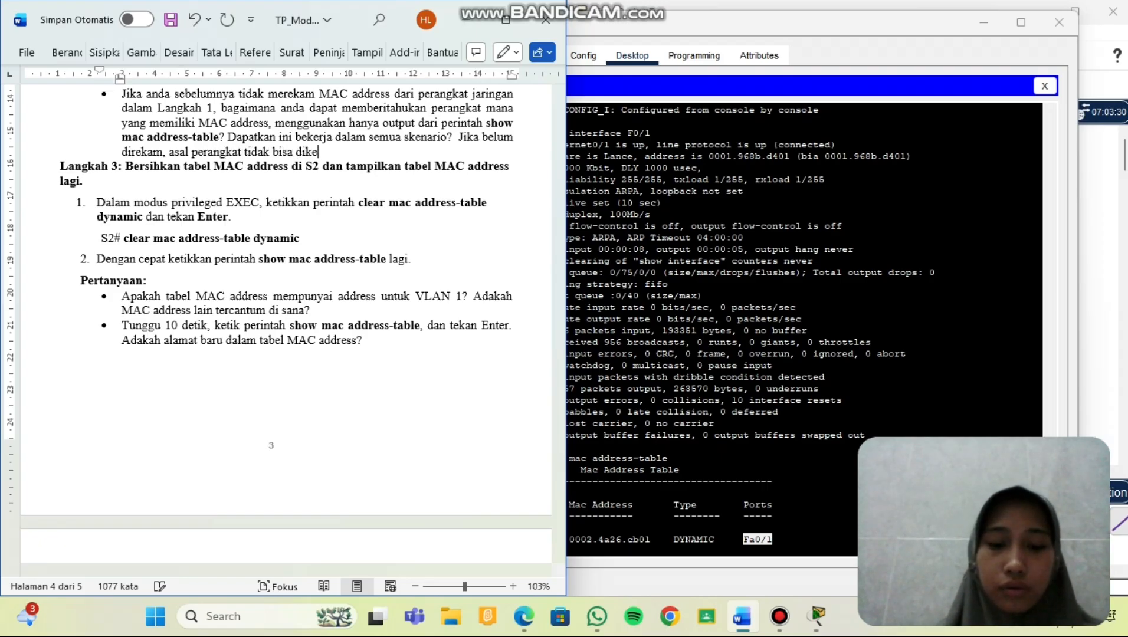
{"action": "type", "text": "tahui hany"}
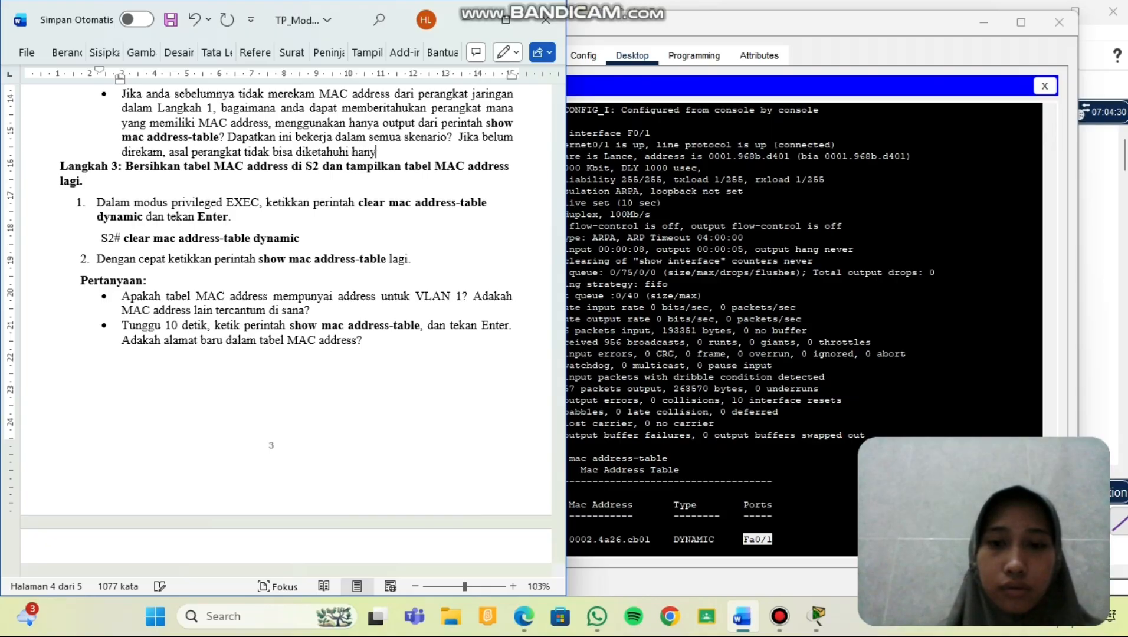
{"action": "type", "text": "a dari pera"}
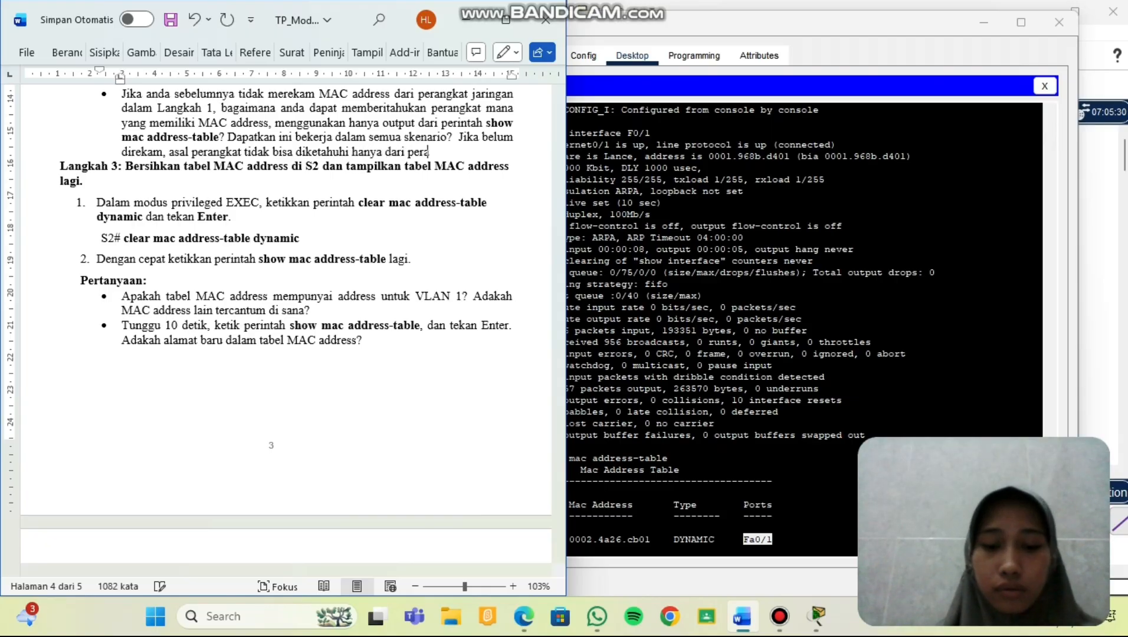
{"action": "type", "text": "ngkat"}
{"action": "type", "text": " sh"}
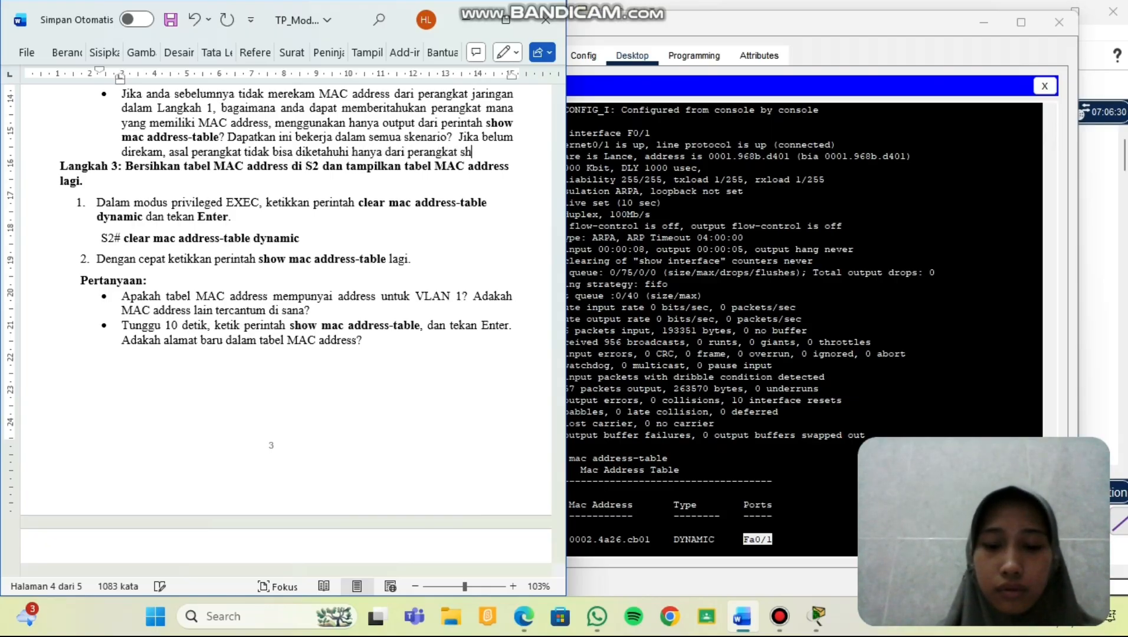
{"action": "type", "text": "ow mac add"}
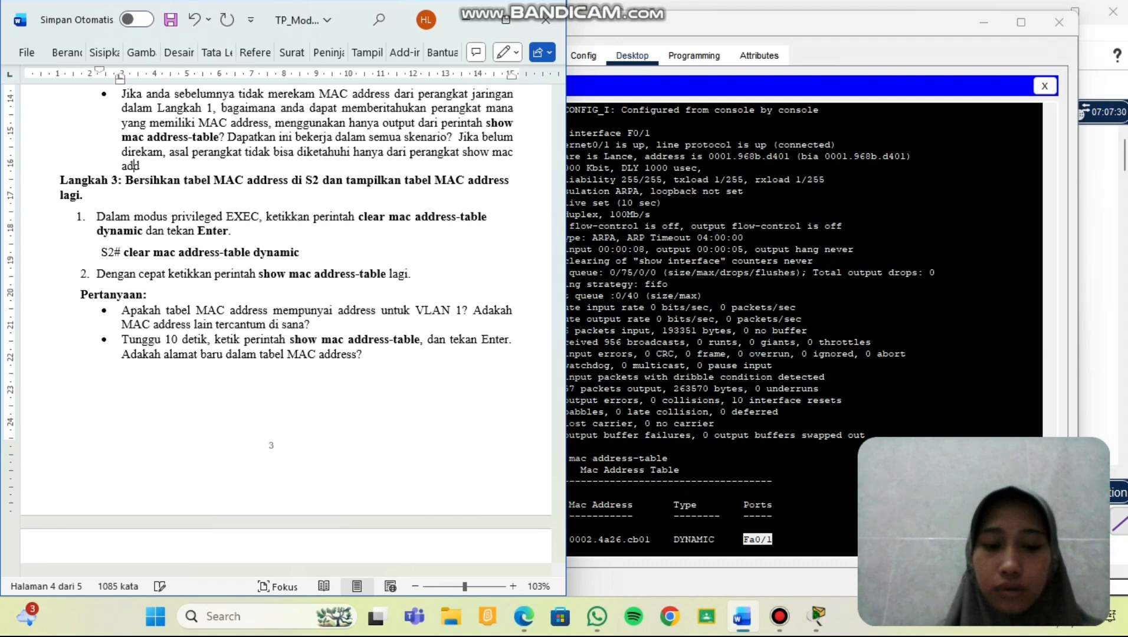
{"action": "type", "text": "ress-table"}
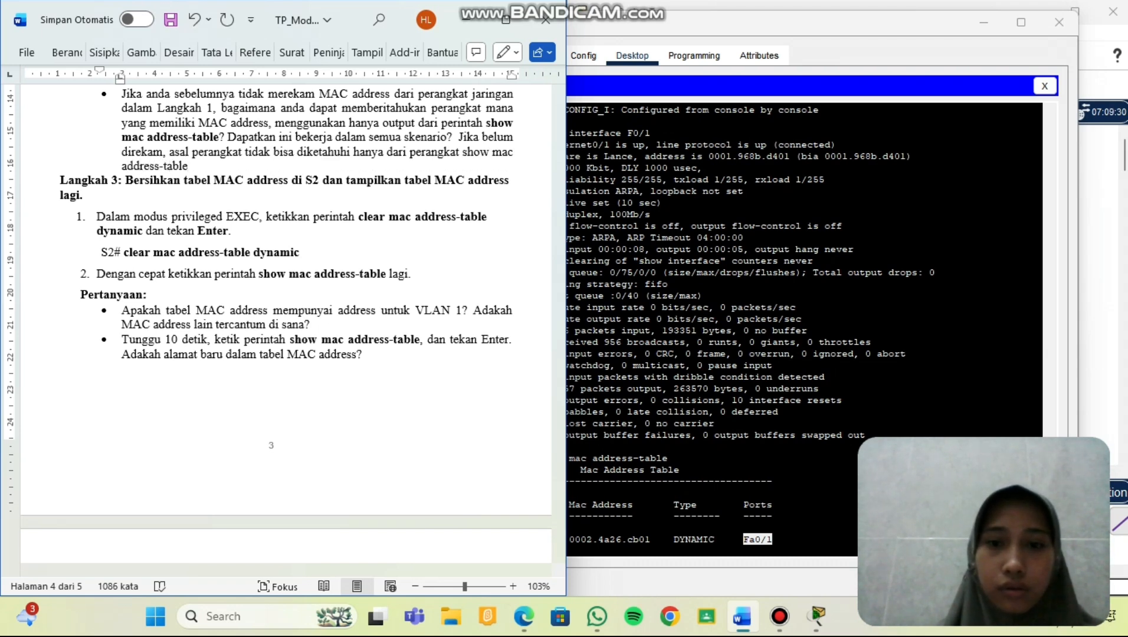
{"action": "type", "text": ". "}
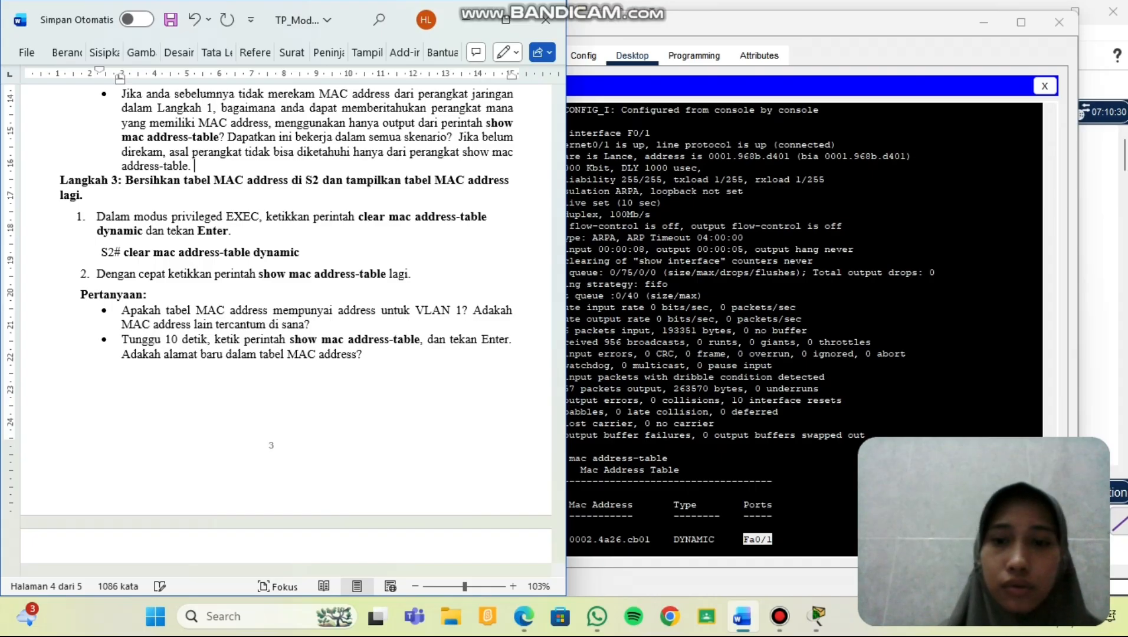
{"action": "type", "text": "diperluk"}
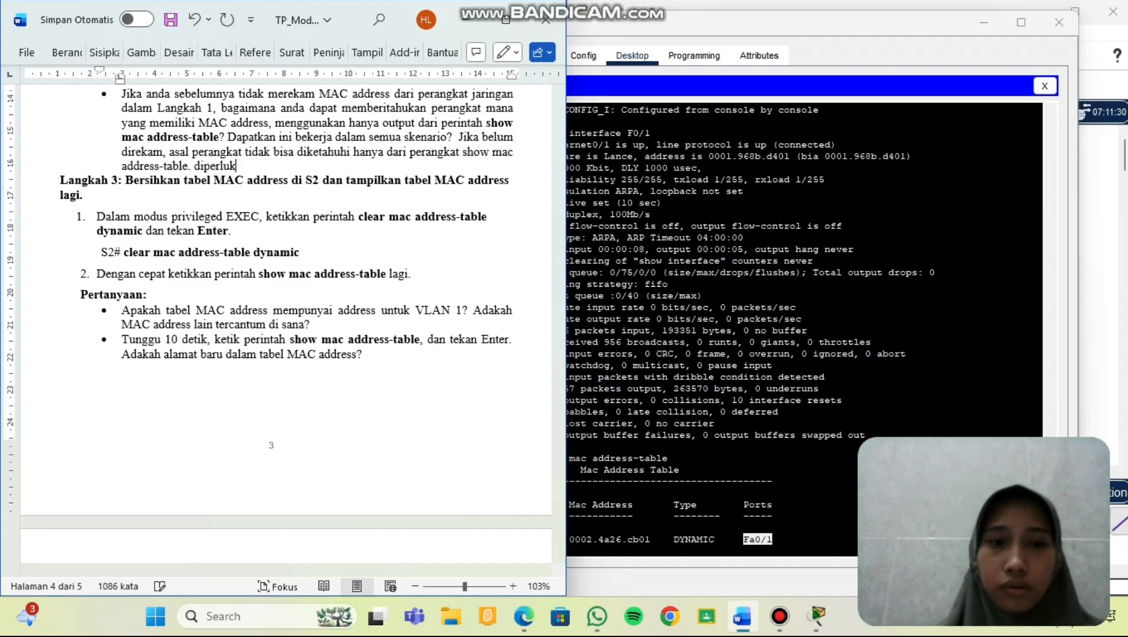
{"action": "type", "text": "an per"}
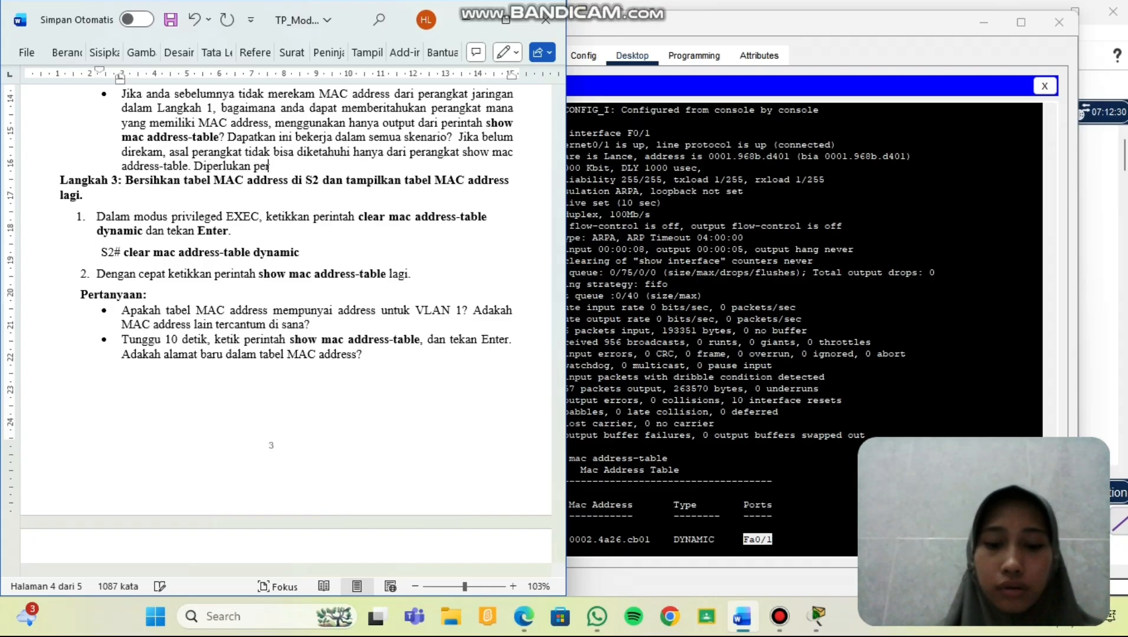
{"action": "type", "text": "bandingan"}
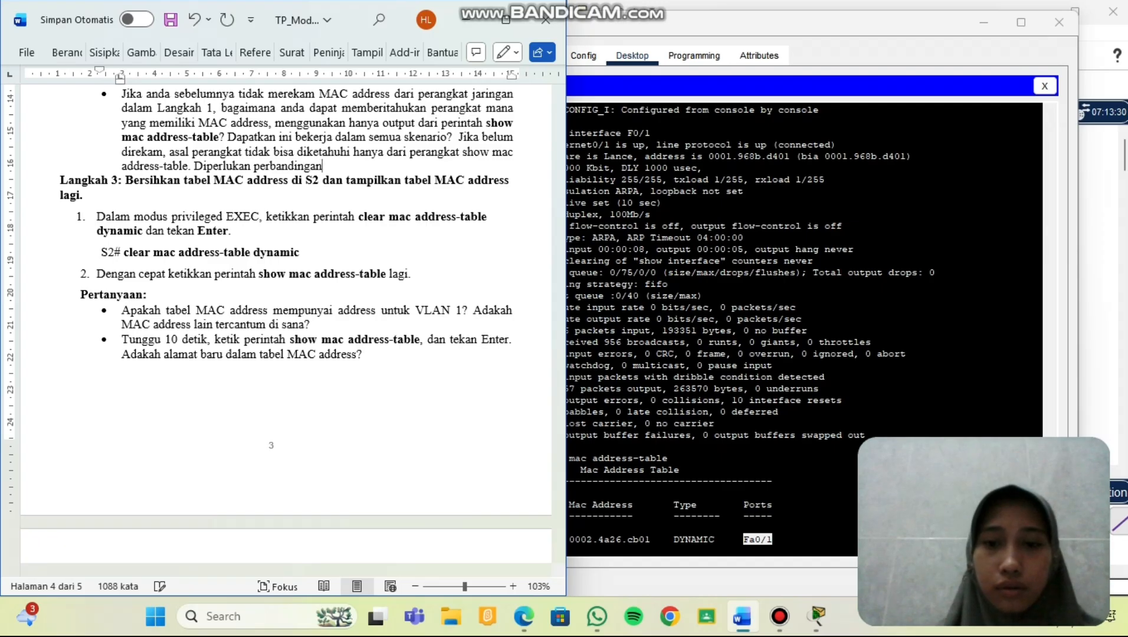
{"action": "type", "text": " d"}
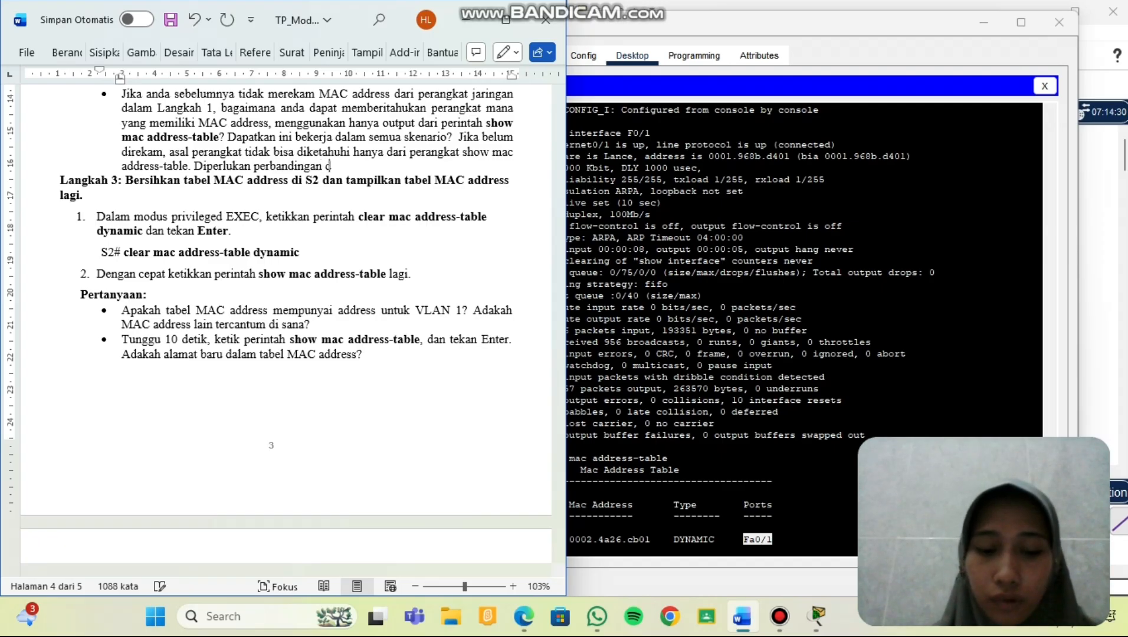
{"action": "type", "text": "engan"}
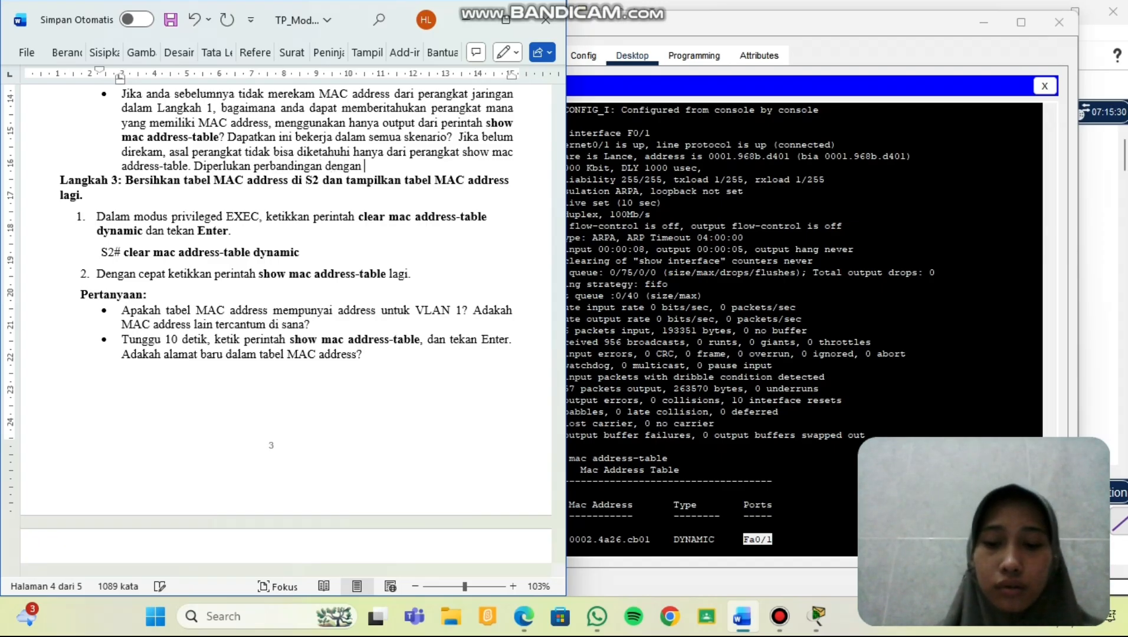
{"action": "type", "text": " perintah"}
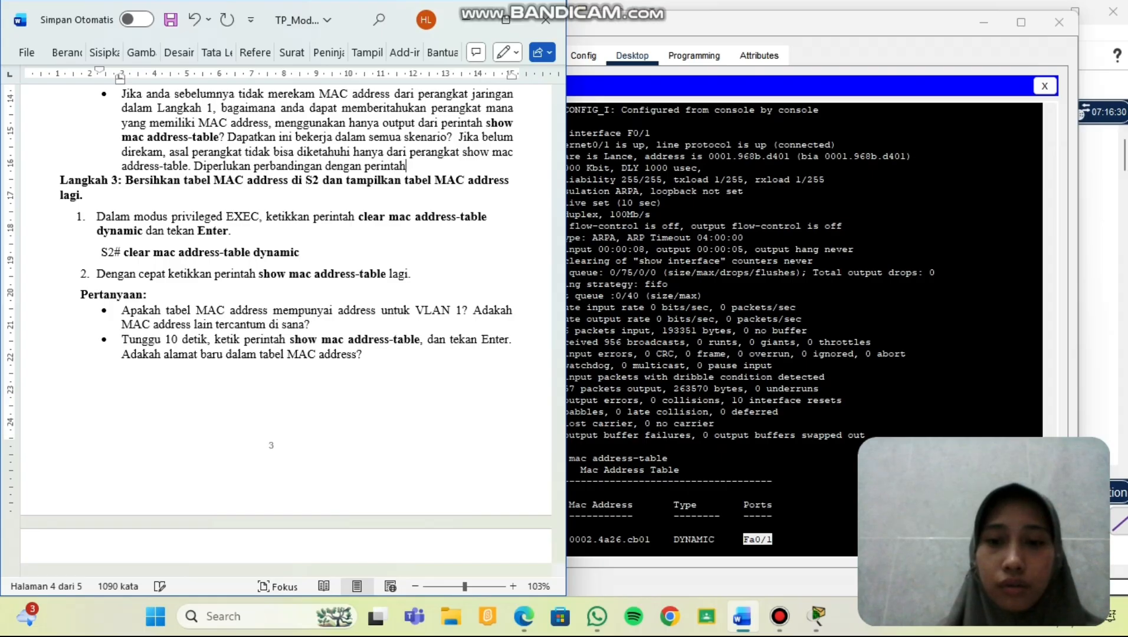
{"action": "type", "text": " lain sper"}
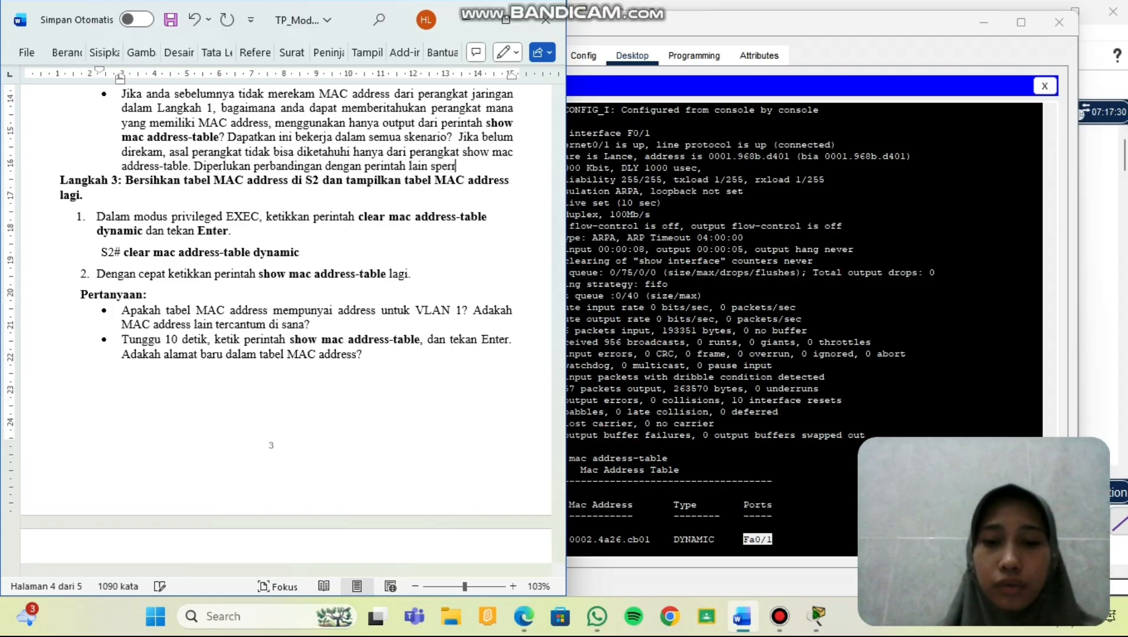
{"action": "type", "text": "ti"}
{"action": "key", "text": "BackSpace"}
{"action": "key", "text": "BackSpace"}
{"action": "key", "text": "BackSpace"}
{"action": "key", "text": "BackSpace"}
{"action": "key", "text": "BackSpace"}
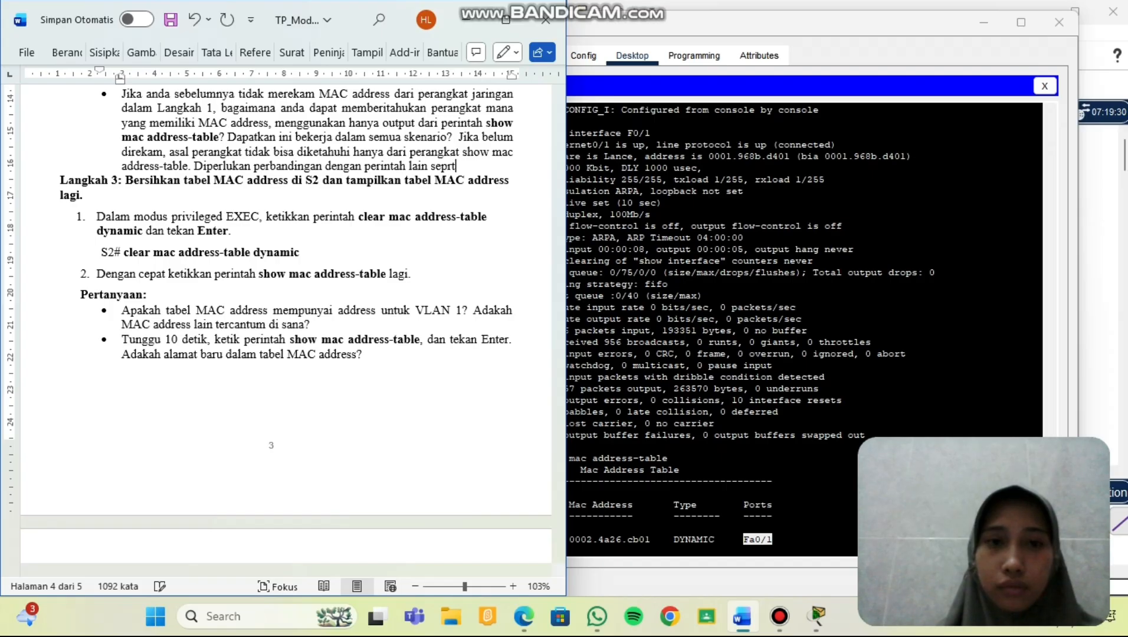
{"action": "key", "text": "BackSpace"}
{"action": "key", "text": "BackSpace"}
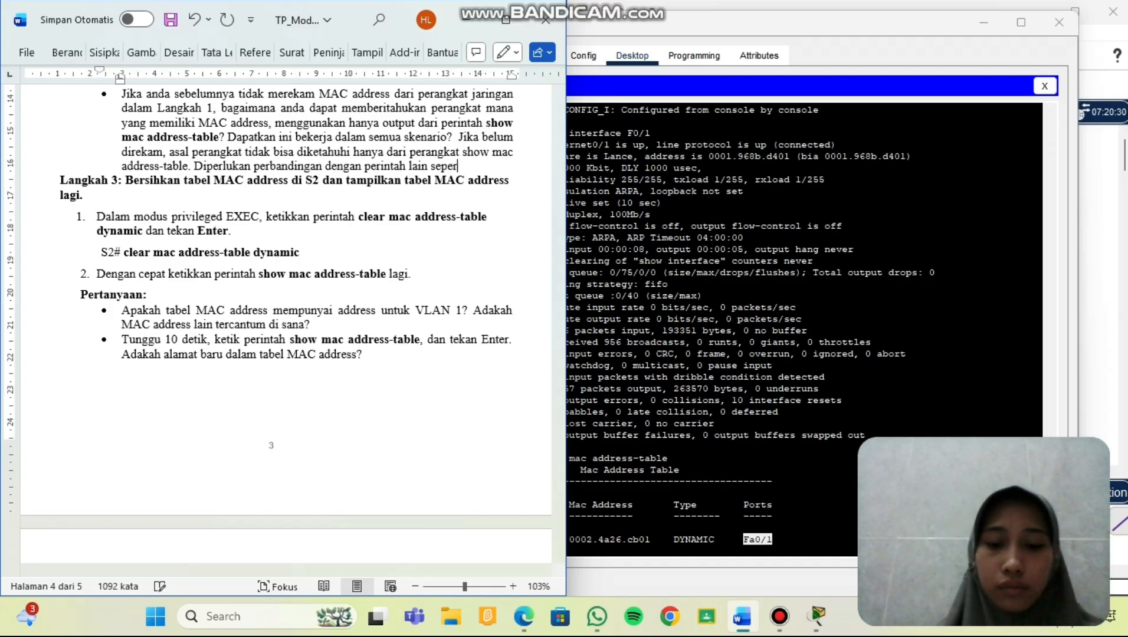
{"action": "type", "text": "erti ip"}
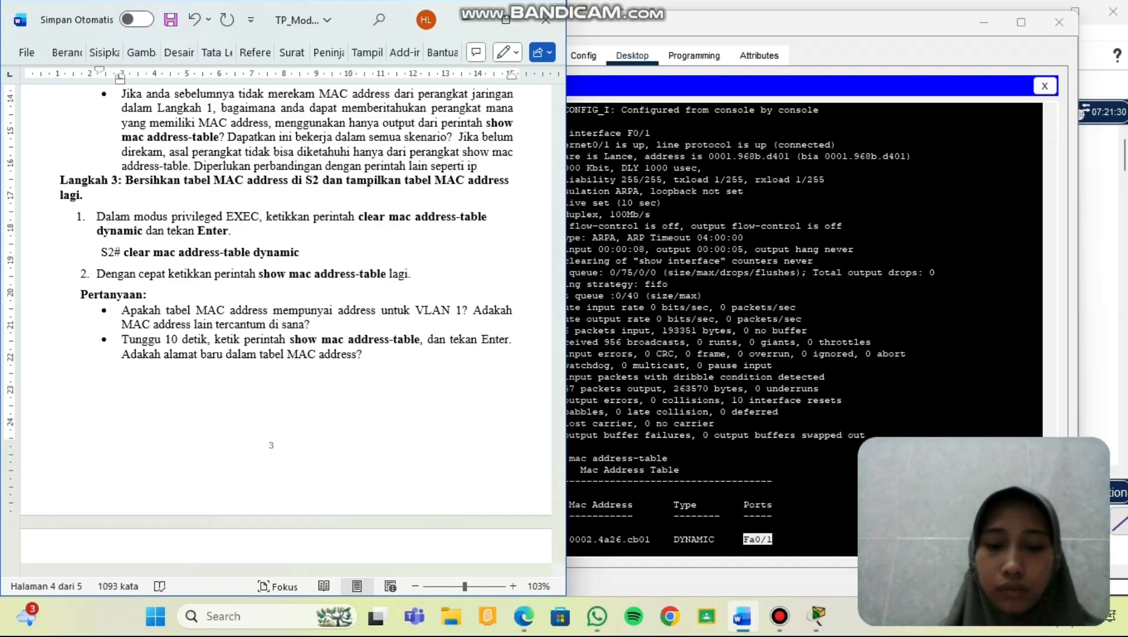
{"action": "type", "text": "config"}
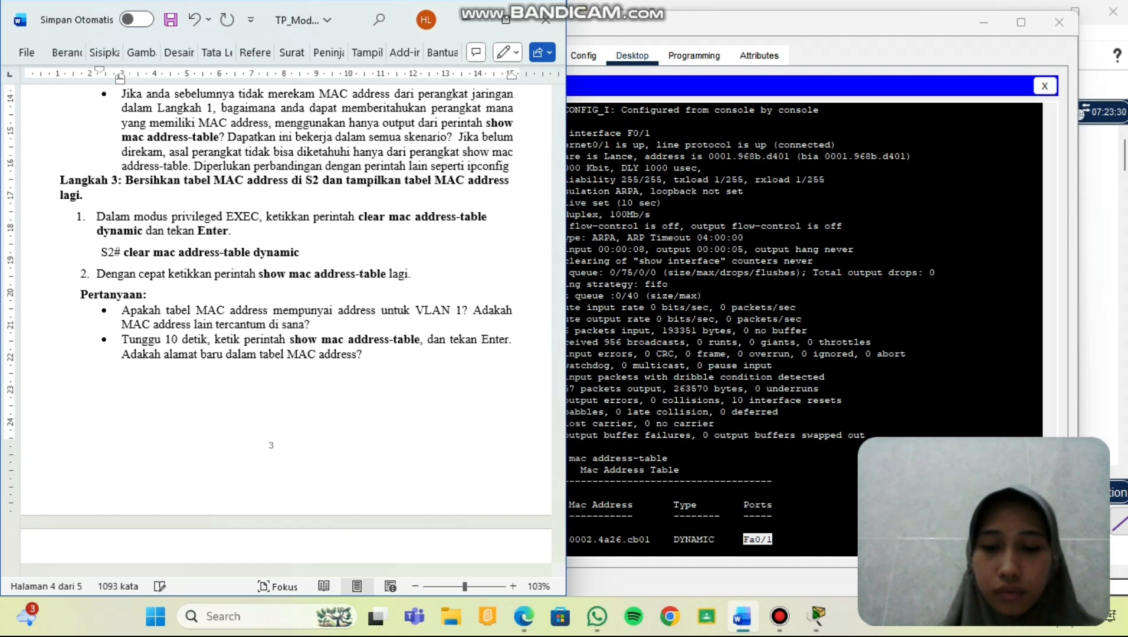
{"action": "key", "text": "Return"}
{"action": "type", "text": "/all"}
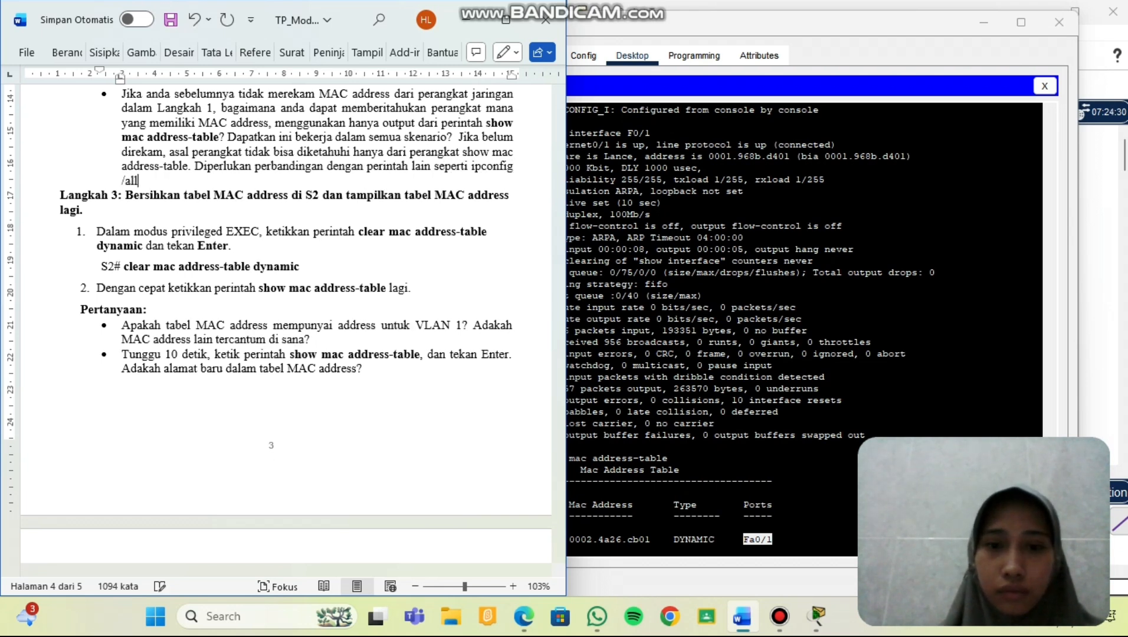
{"action": "type", "text": " atau"}
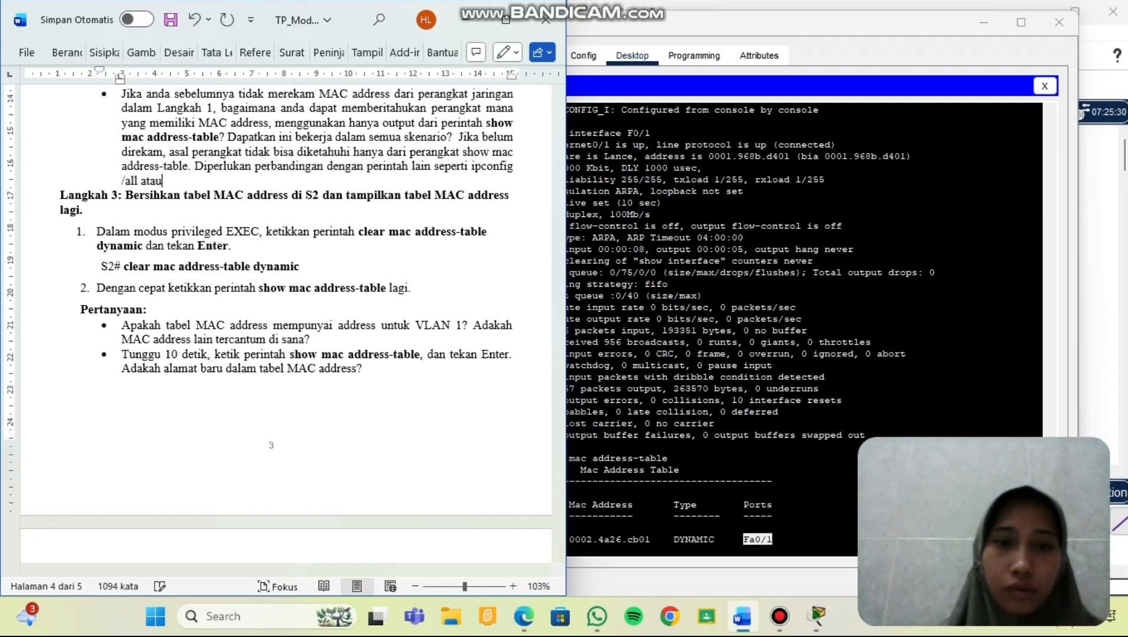
{"action": "type", "text": " sh"}
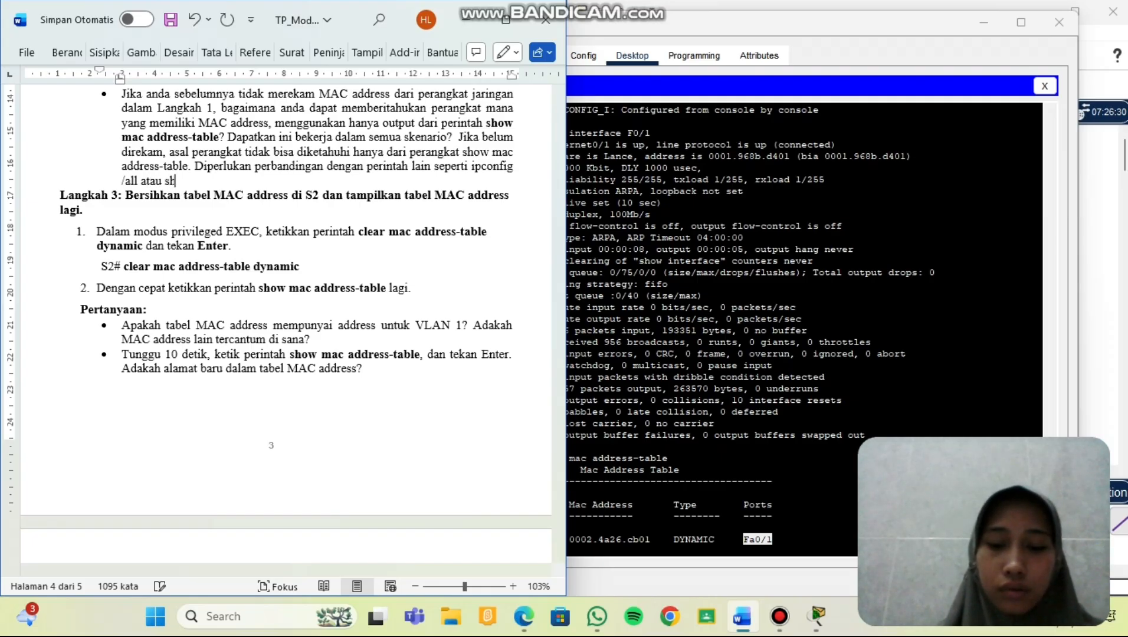
{"action": "type", "text": "ow interface"}
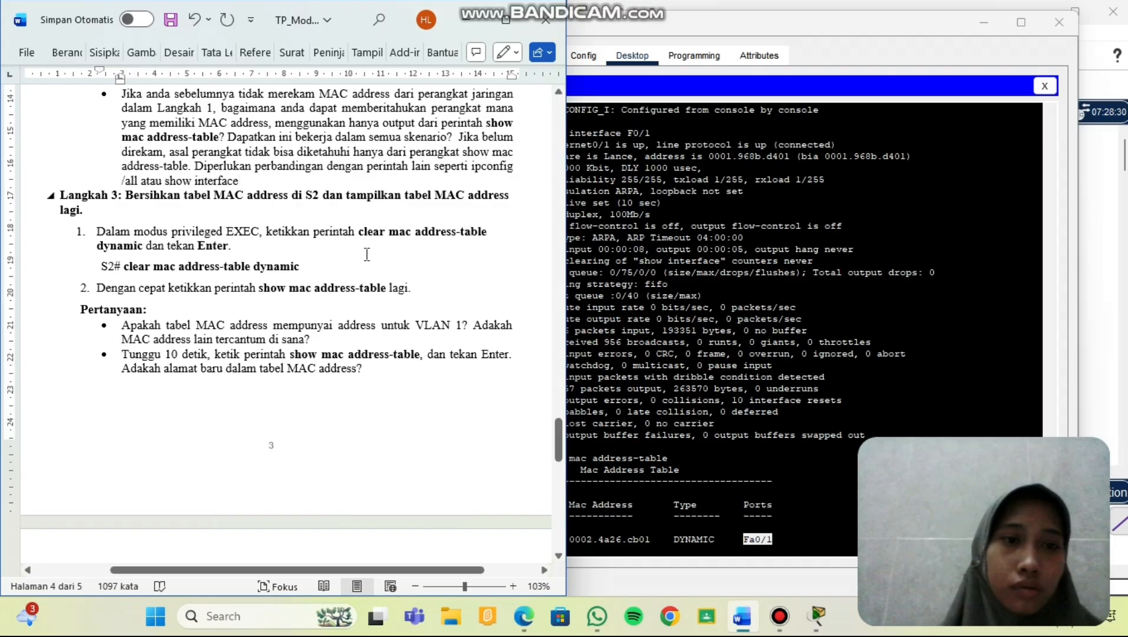
Scroll the worksheet down to the Langkah 3 Pertanyaan questions about S2's MAC table.
{"action": "scroll", "coordinate": [356, 259], "scroll_direction": "up", "scroll_amount": 3}
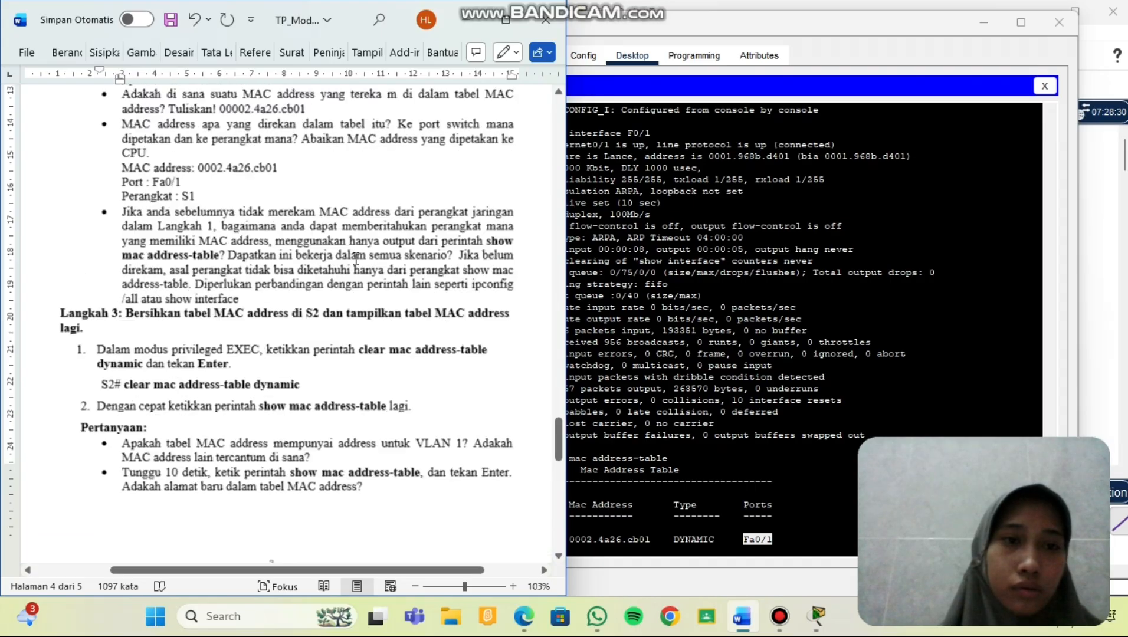
{"action": "scroll", "coordinate": [355, 259], "scroll_direction": "down", "scroll_amount": 3}
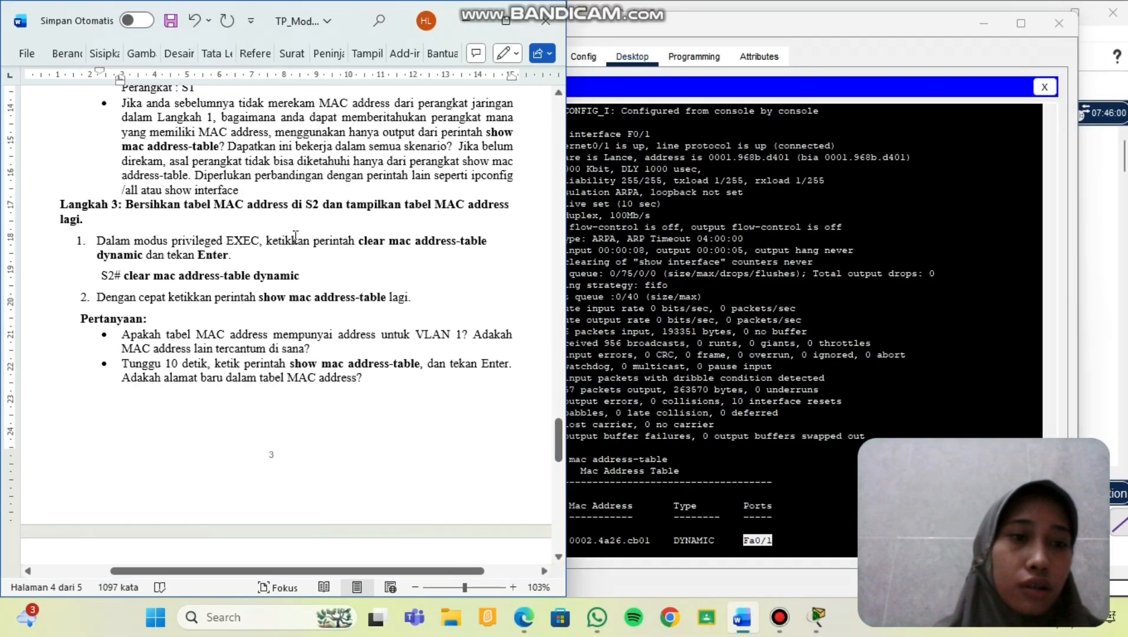
{"action": "scroll", "coordinate": [251, 275], "scroll_direction": "down", "scroll_amount": 2}
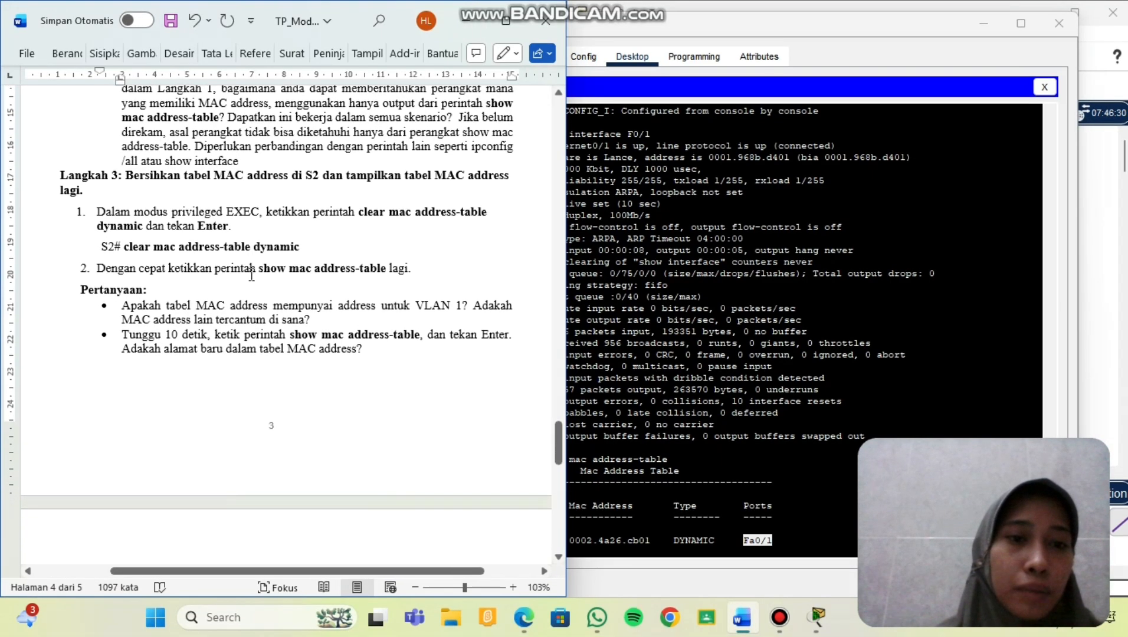
{"action": "scroll", "coordinate": [251, 275], "scroll_direction": "down", "scroll_amount": 1}
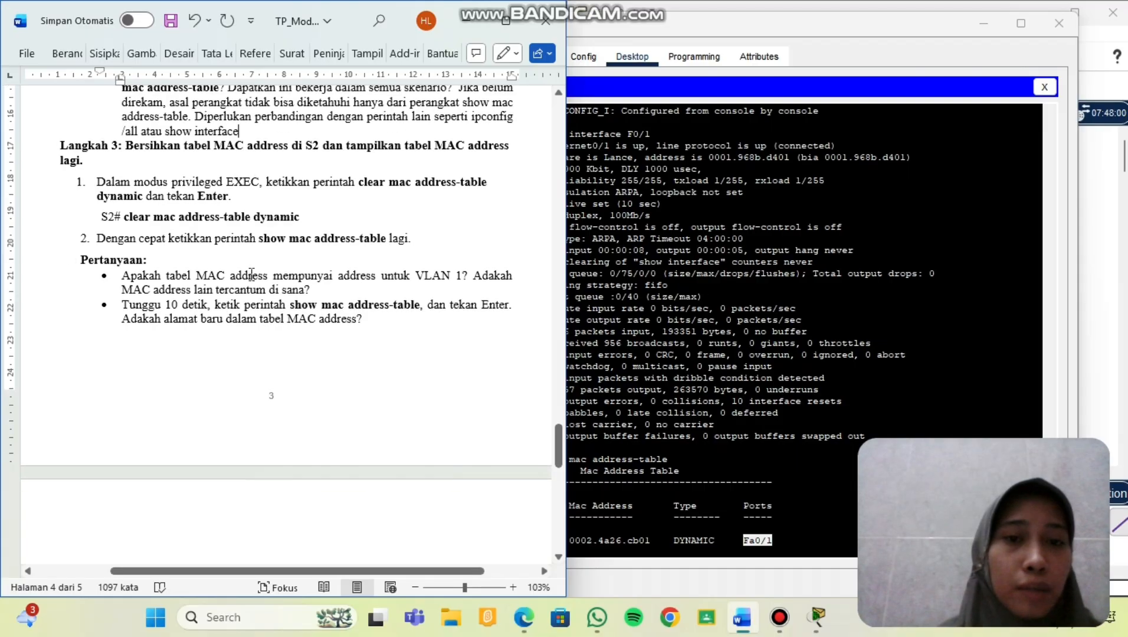
{"action": "scroll", "coordinate": [252, 275], "scroll_direction": "down", "scroll_amount": 1}
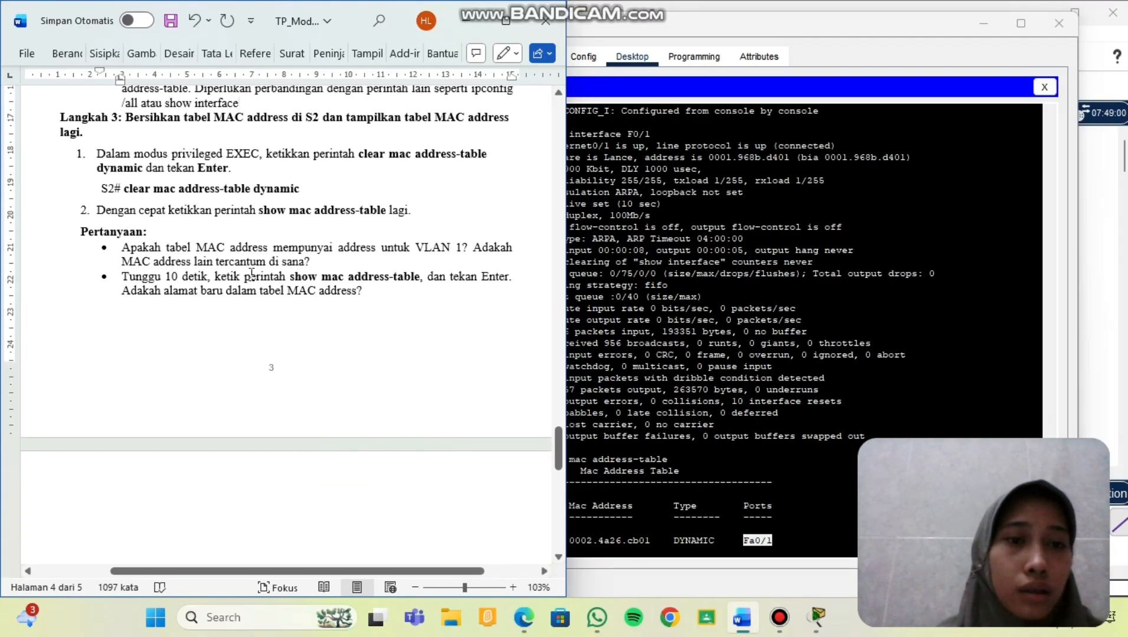
{"action": "scroll", "coordinate": [252, 273], "scroll_direction": "down", "scroll_amount": 1}
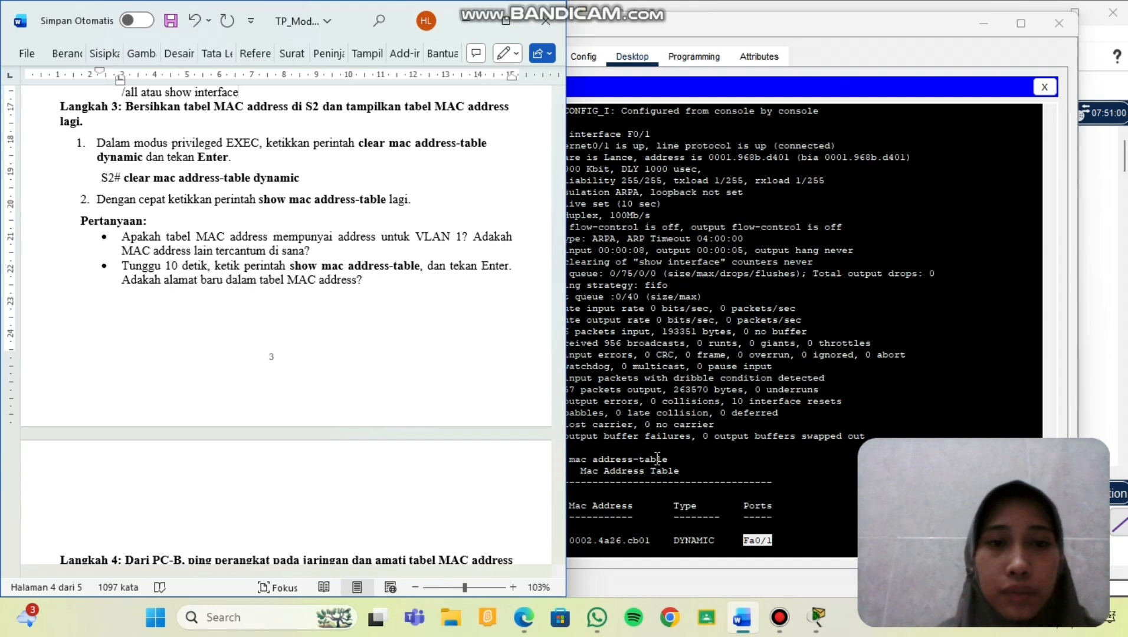
{"action": "scroll", "coordinate": [657, 460], "scroll_direction": "down", "scroll_amount": 1}
On S2, run 'clear mac address-table dynamic' and then 'show mac address-table'.
{"action": "left_click", "coordinate": [672, 429]}
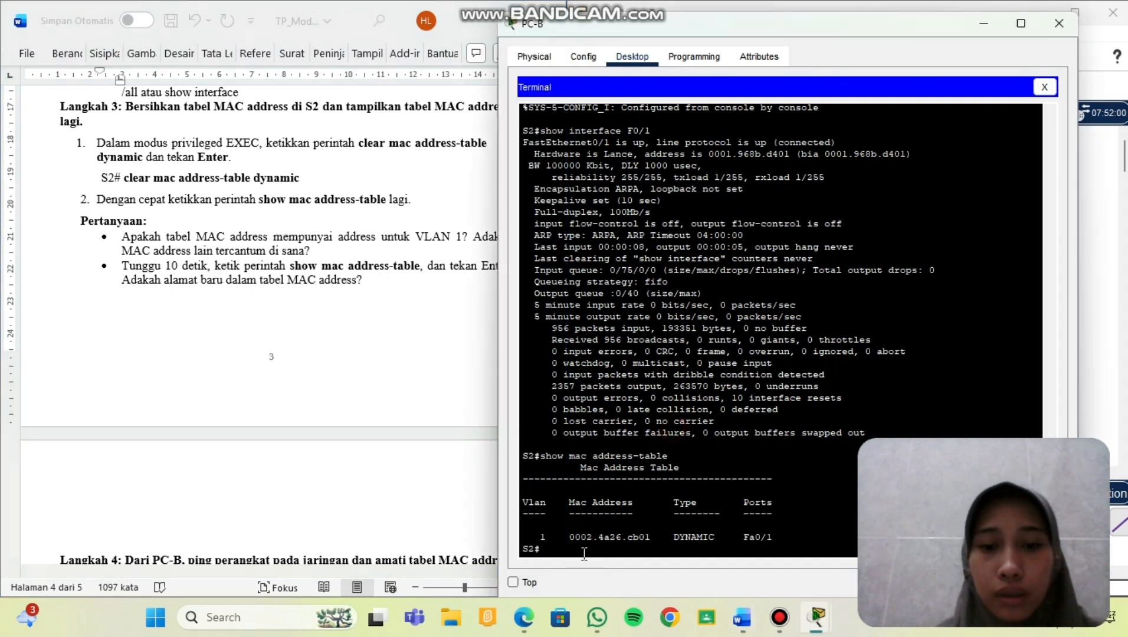
{"action": "type", "text": "cle"}
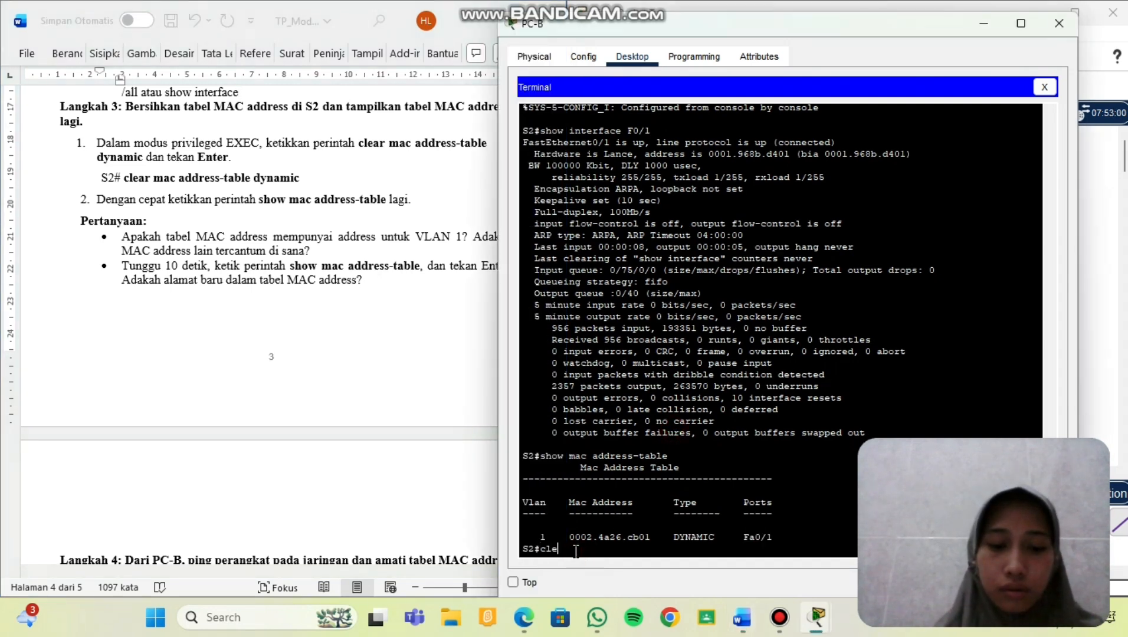
{"action": "type", "text": "ar ma"}
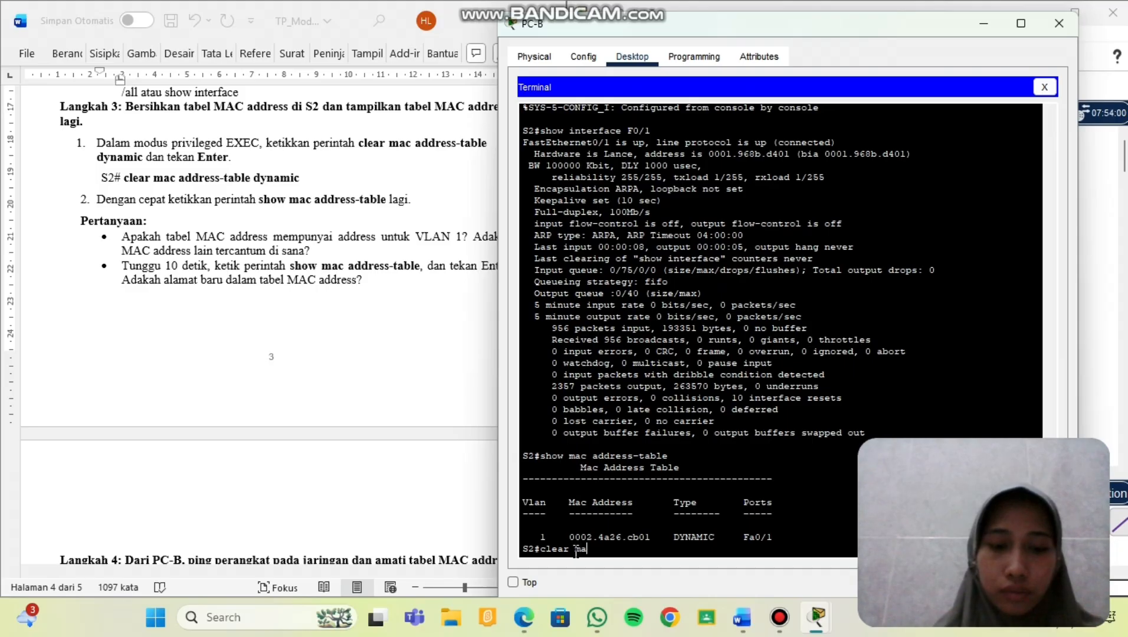
{"action": "type", "text": "c address"}
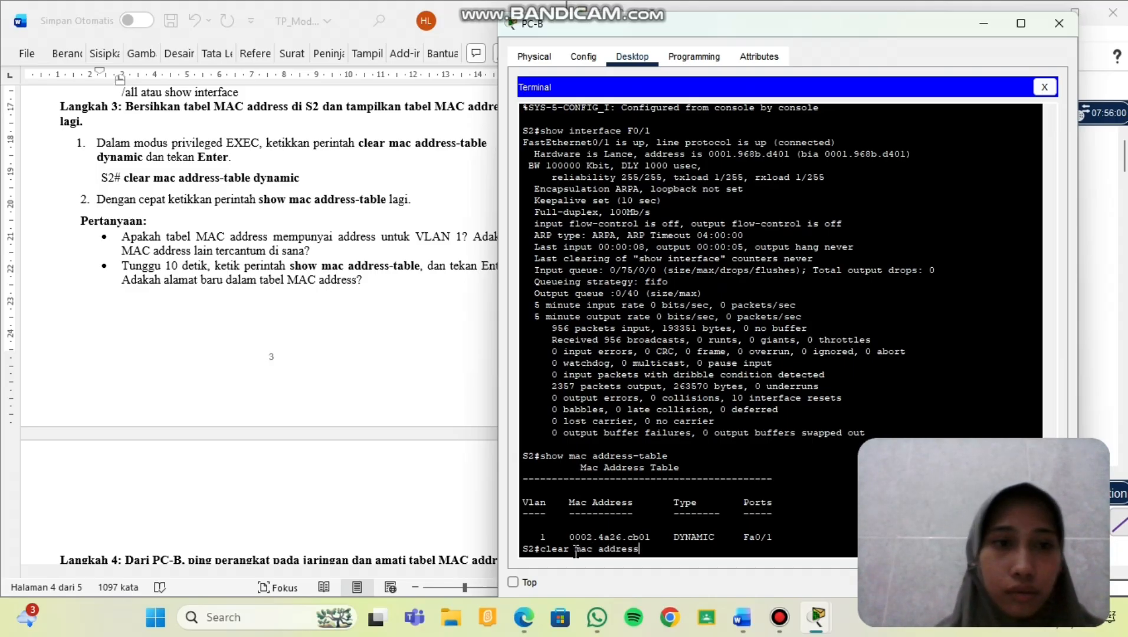
{"action": "type", "text": "-table"}
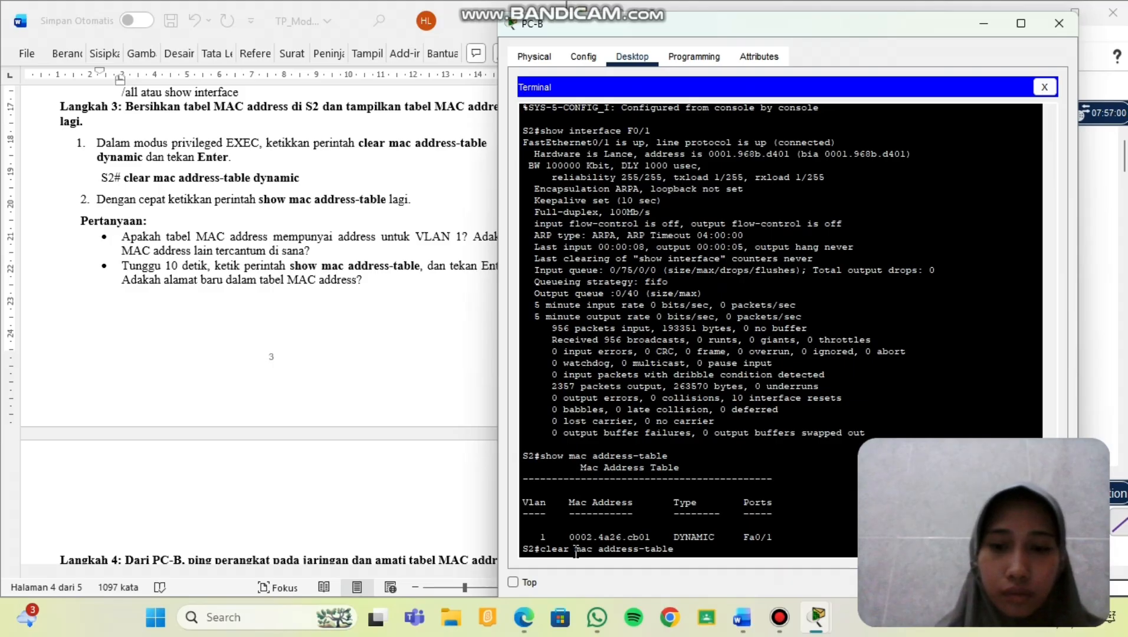
{"action": "type", "text": " dynamic"}
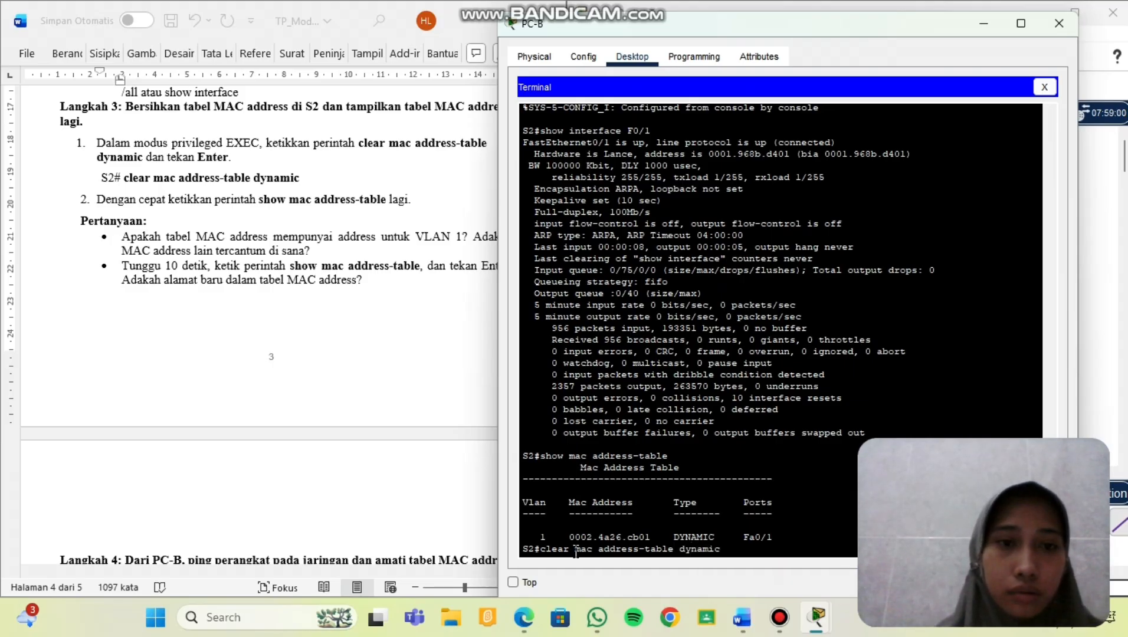
{"action": "key", "text": "Return"}
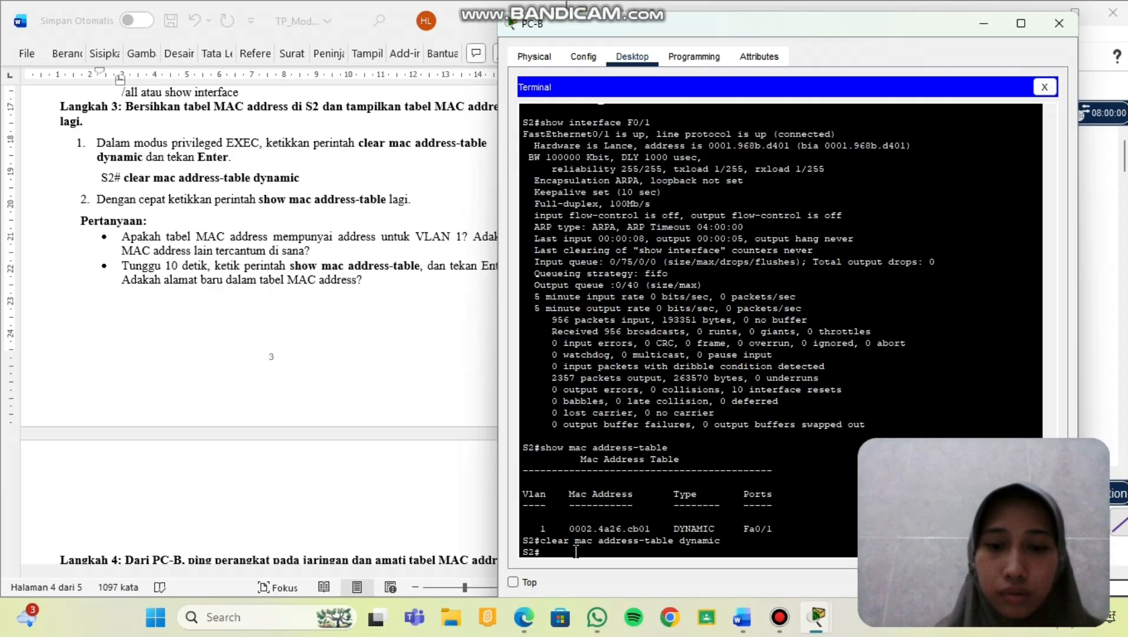
{"action": "type", "text": "show"}
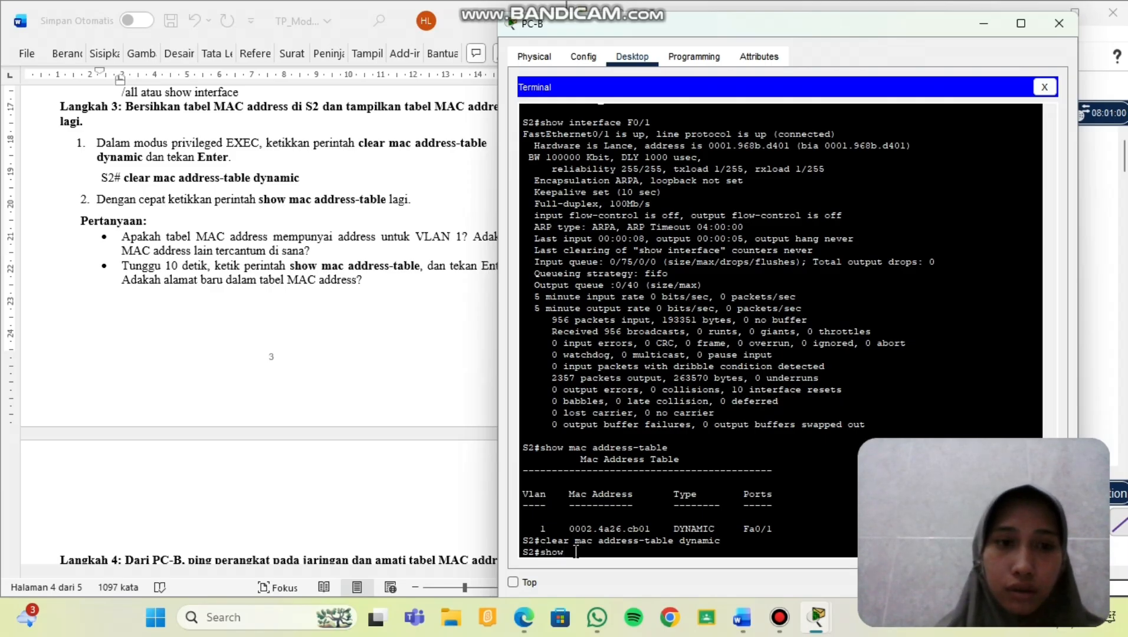
{"action": "type", "text": " mac "}
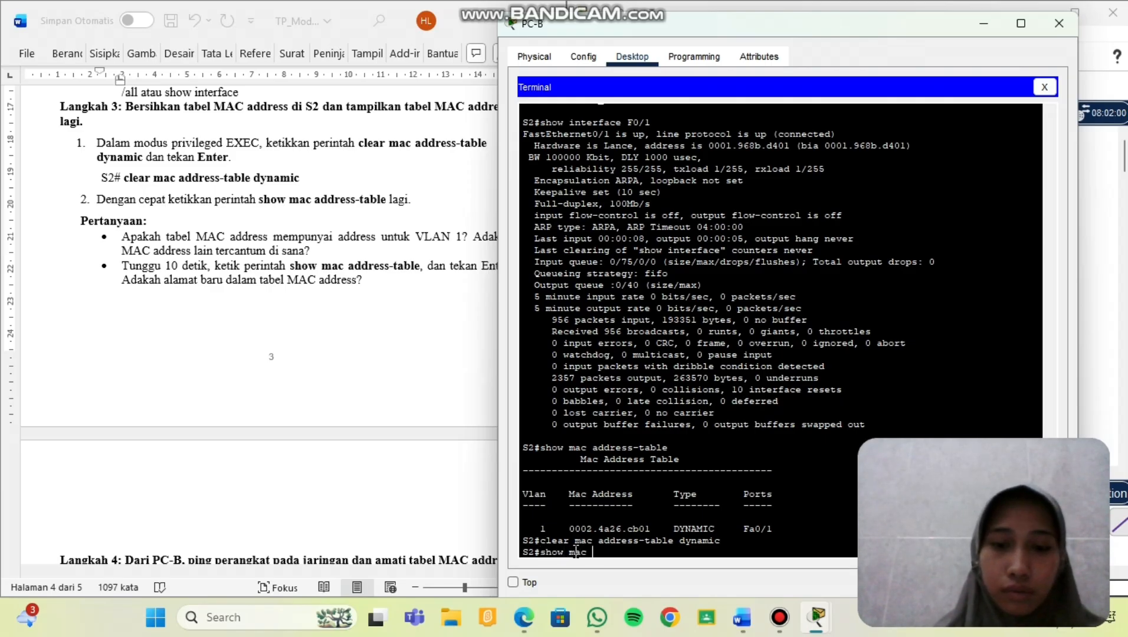
{"action": "type", "text": "address-"}
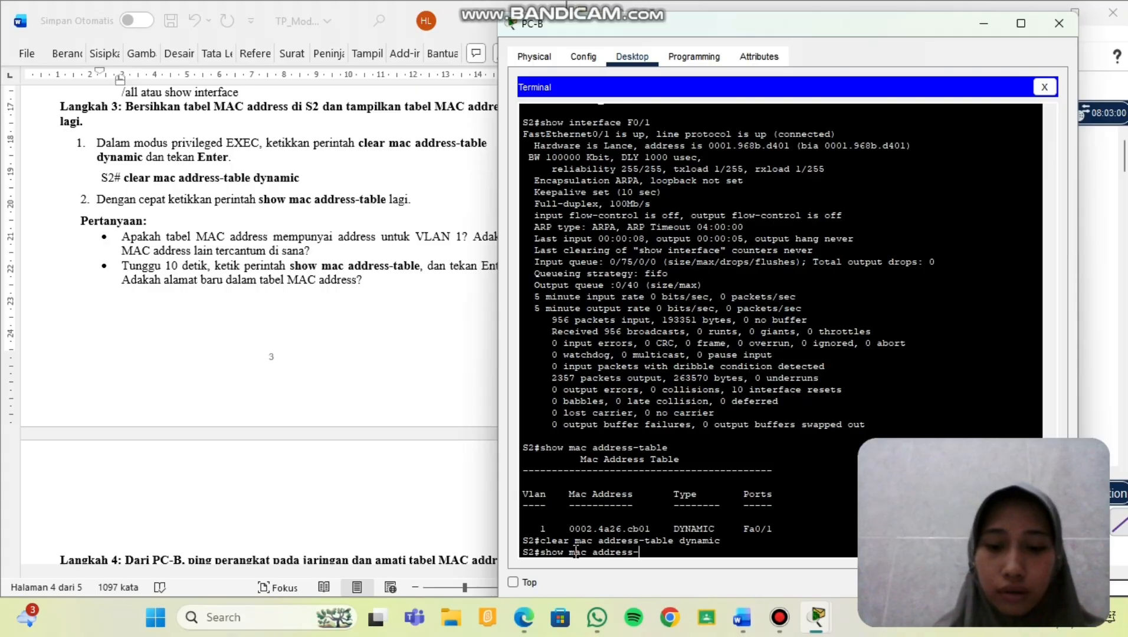
{"action": "type", "text": "table"}
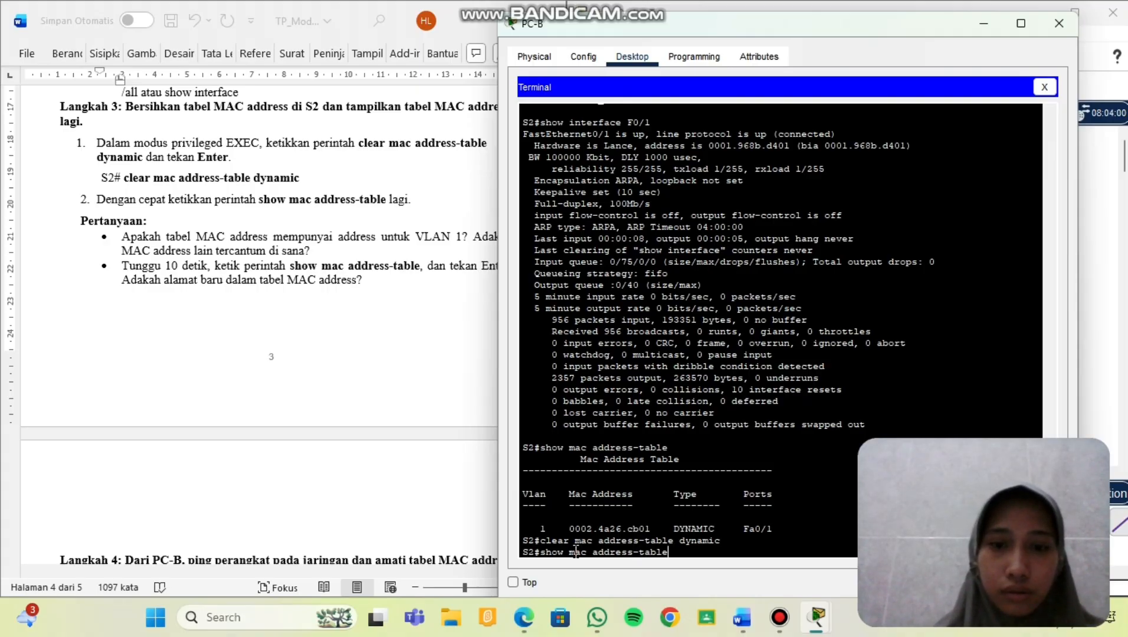
{"action": "key", "text": "Return"}
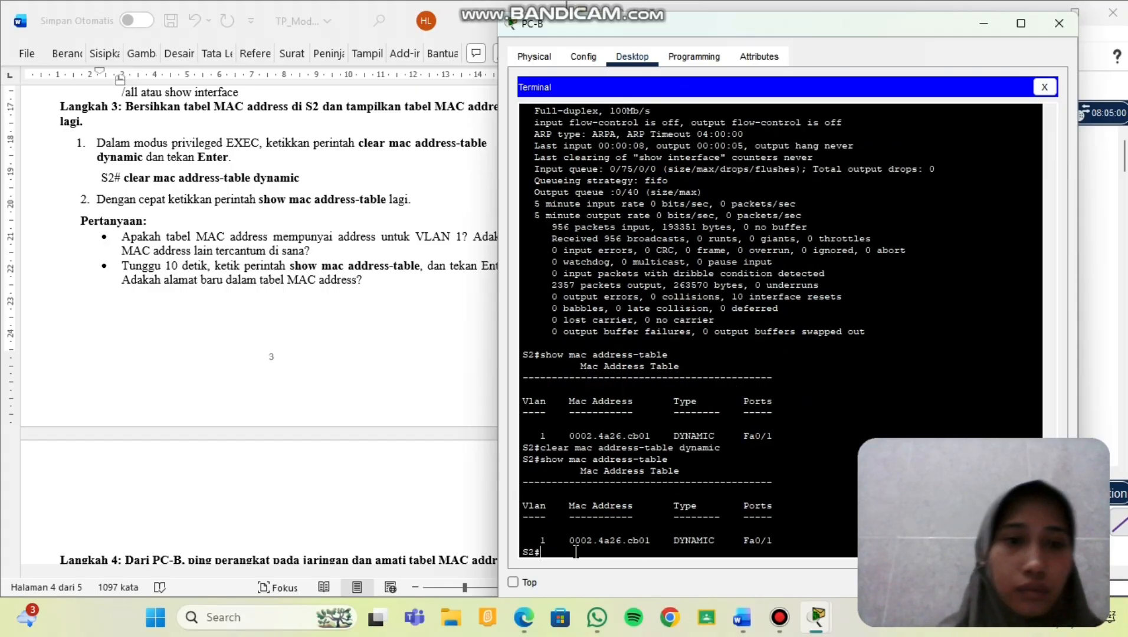
{"action": "scroll", "coordinate": [292, 353], "scroll_direction": "down", "scroll_amount": 1}
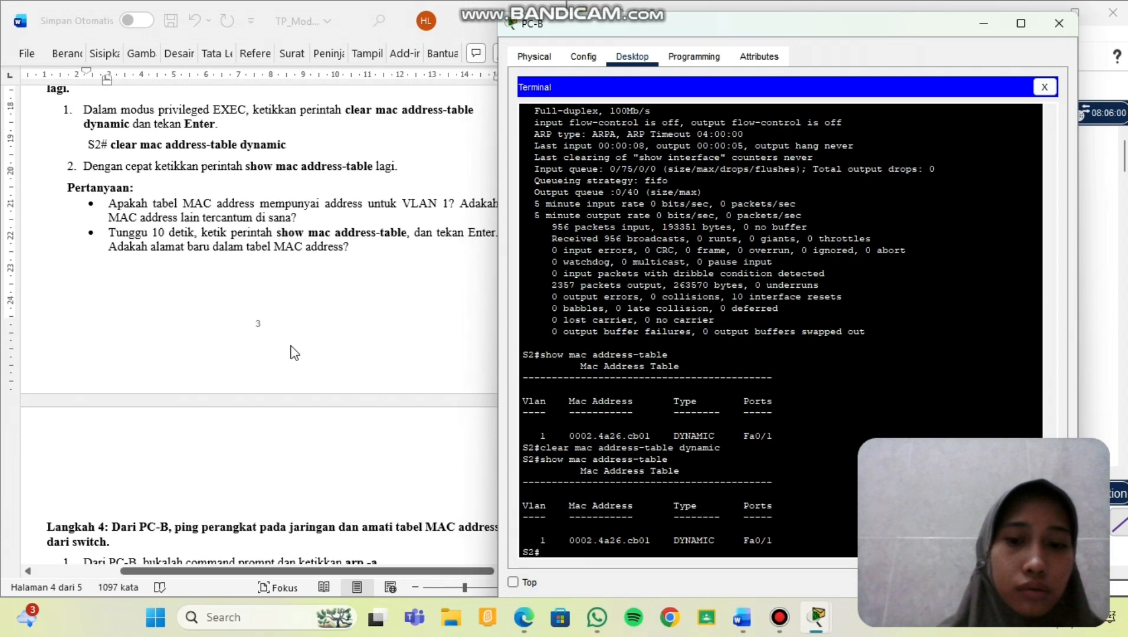
{"action": "scroll", "coordinate": [292, 353], "scroll_direction": "down", "scroll_amount": 1}
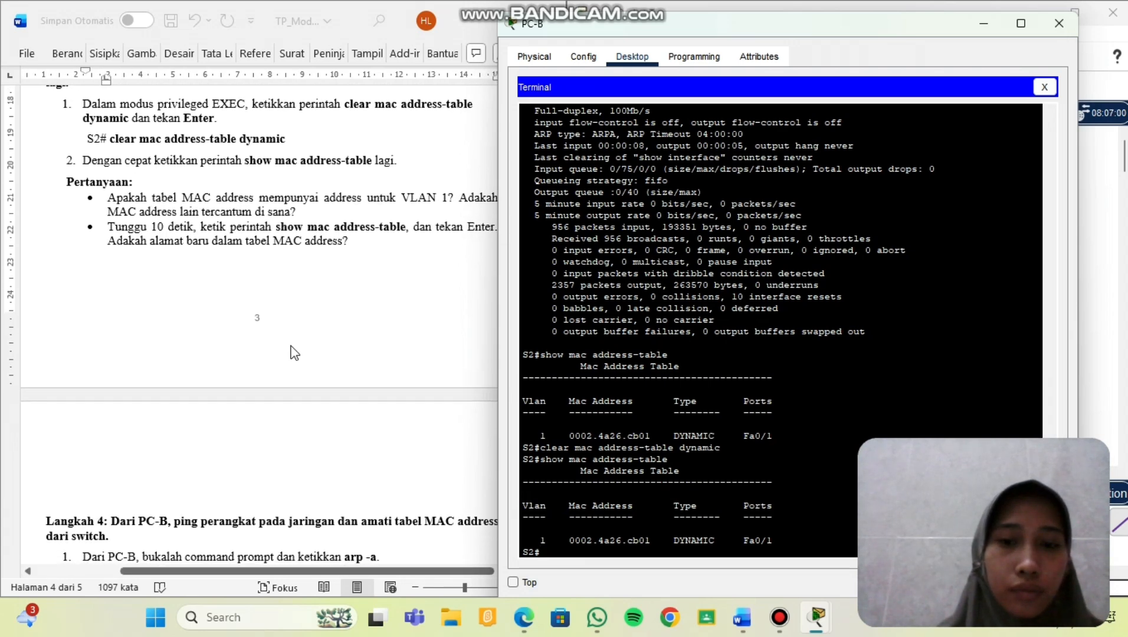
Scroll the worksheet until the Step 3 Pertanyaan bullets and Langkah 4 are both visible.
{"action": "scroll", "coordinate": [292, 353], "scroll_direction": "down", "scroll_amount": 1}
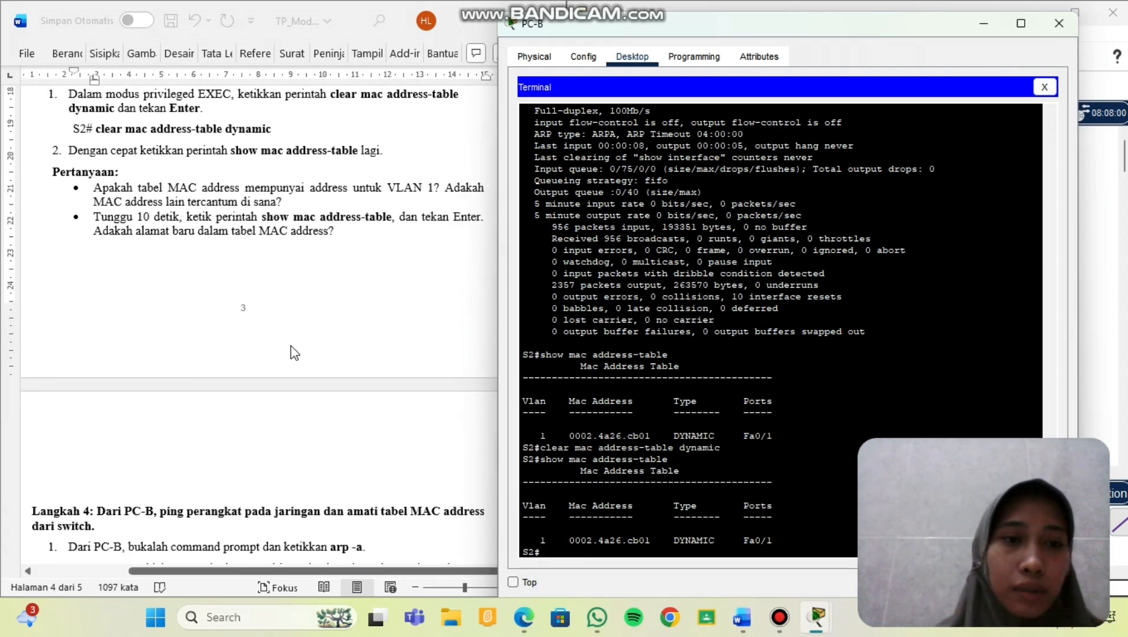
{"action": "scroll", "coordinate": [294, 353], "scroll_direction": "down", "scroll_amount": 1}
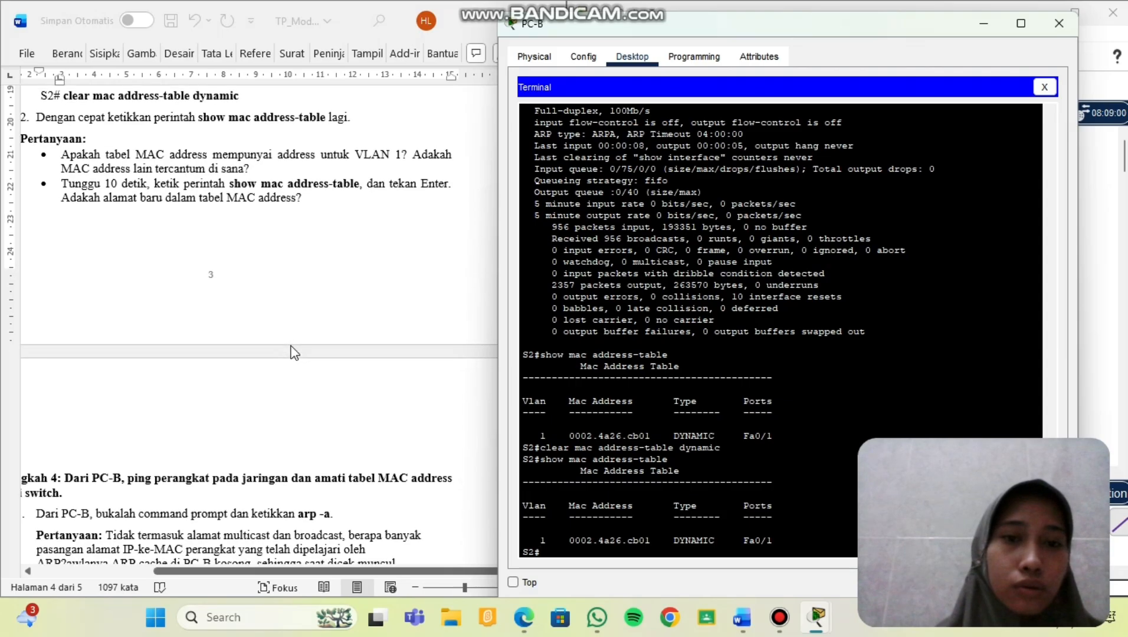
{"action": "scroll", "coordinate": [294, 353], "scroll_direction": "down", "scroll_amount": 2}
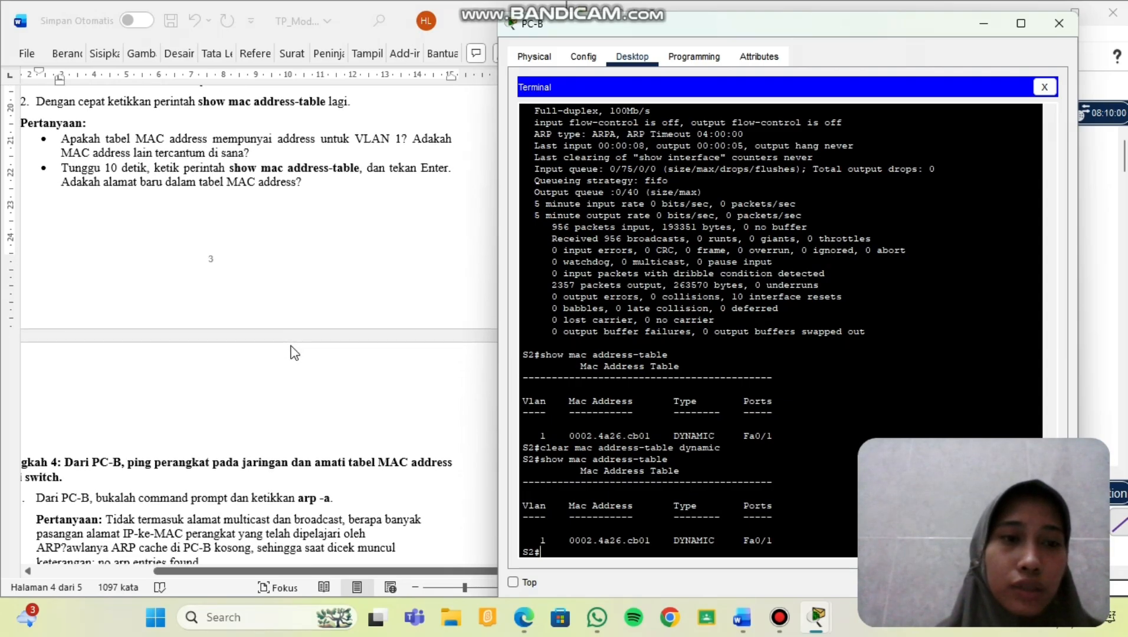
{"action": "scroll", "coordinate": [294, 353], "scroll_direction": "down", "scroll_amount": 1}
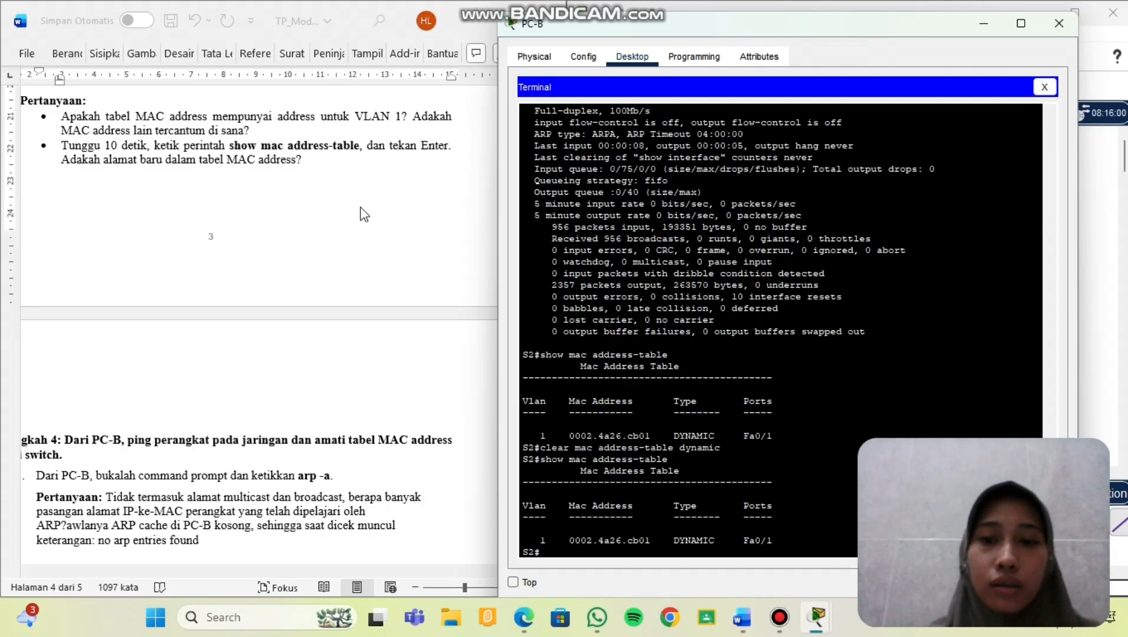
Answer the first bullet: after the dynamic clear, the MAC address table becomes 'kosong'.
{"action": "left_click", "coordinate": [279, 121]}
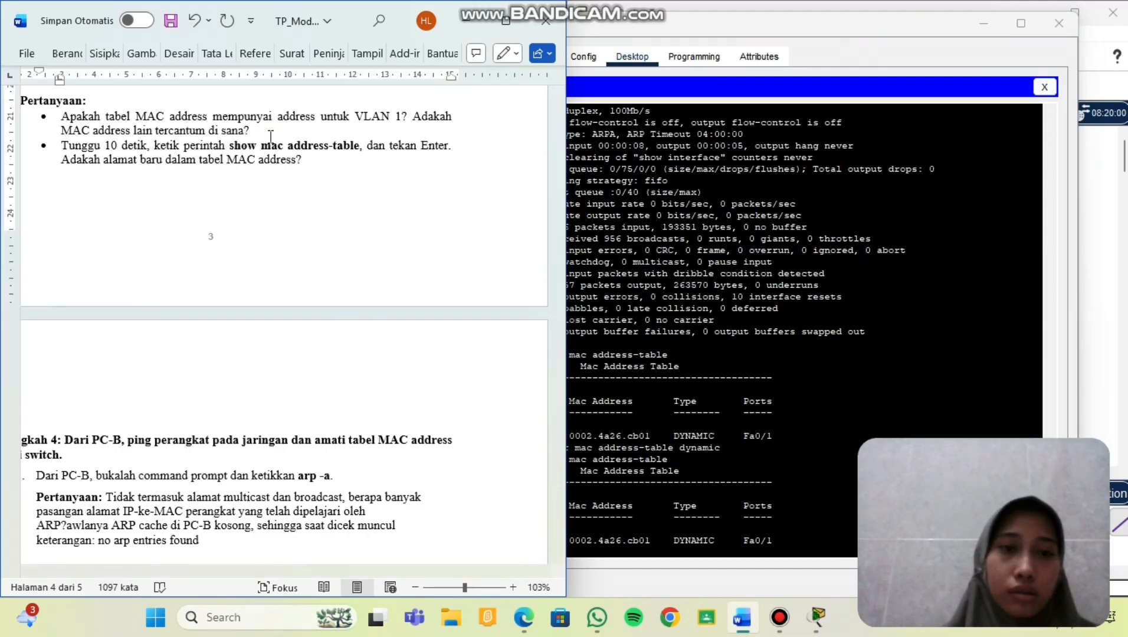
{"action": "type", "text": "setlah"}
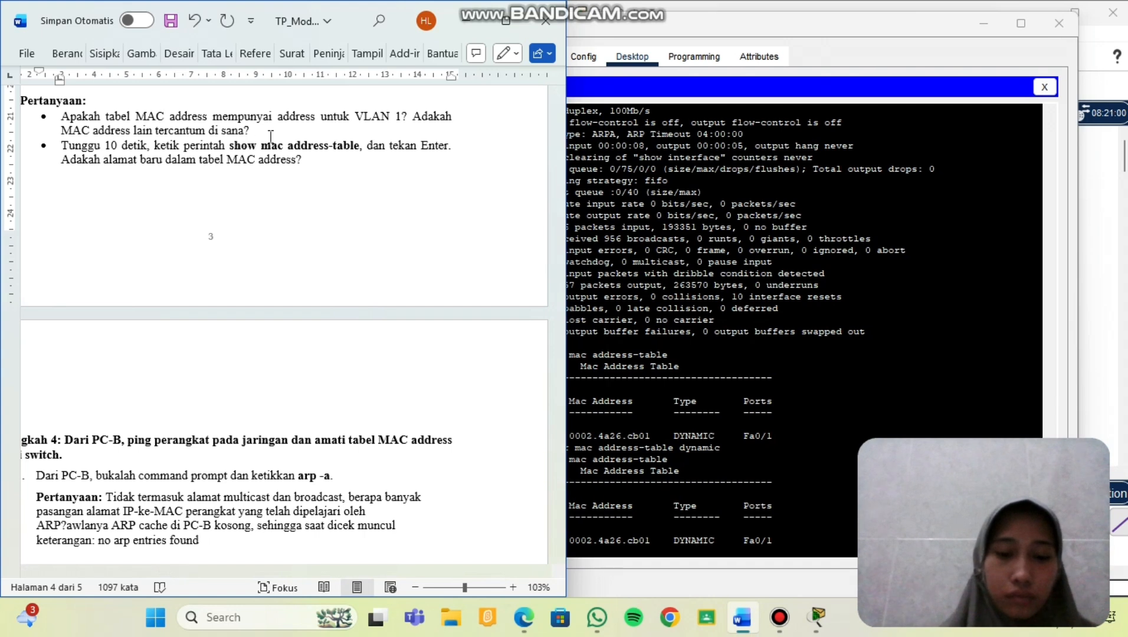
{"action": "key", "text": "BackSpace"}
{"action": "key", "text": "BackSpace"}
{"action": "key", "text": "BackSpace"}
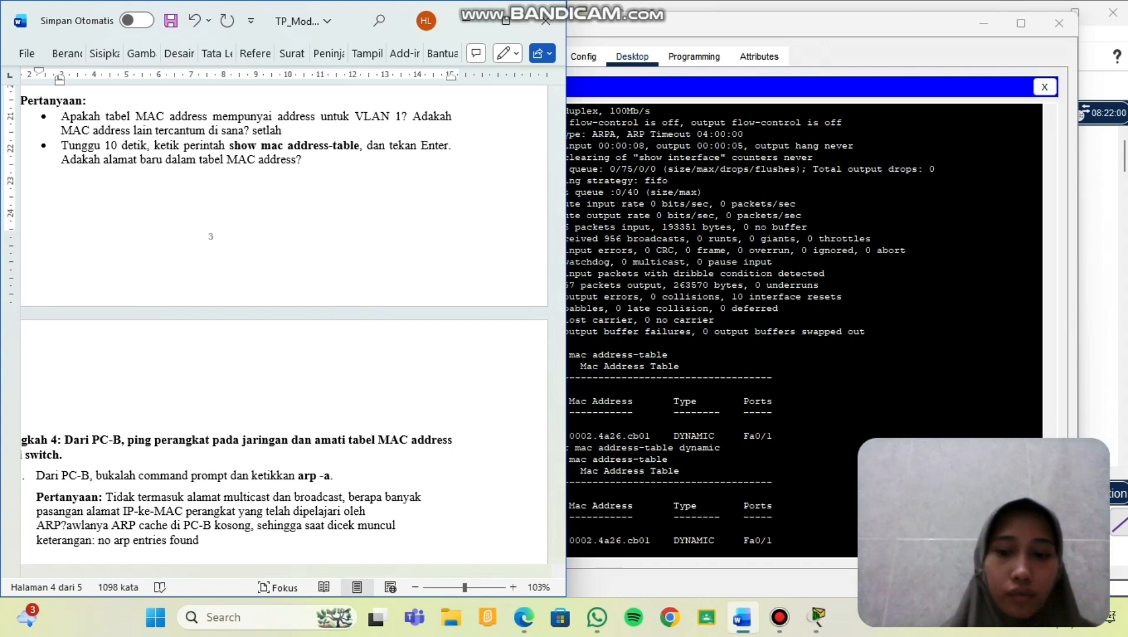
{"action": "type", "text": "elah"}
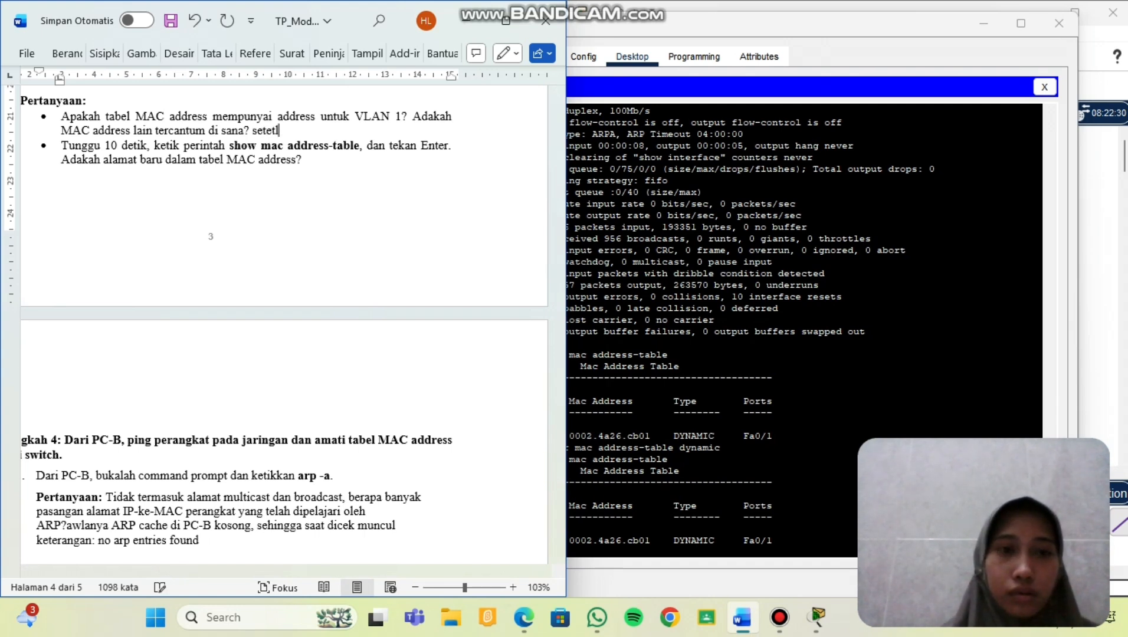
{"action": "key", "text": "BackSpace"}
{"action": "key", "text": "BackSpace"}
{"action": "key", "text": "BackSpace"}
{"action": "type", "text": "lah"}
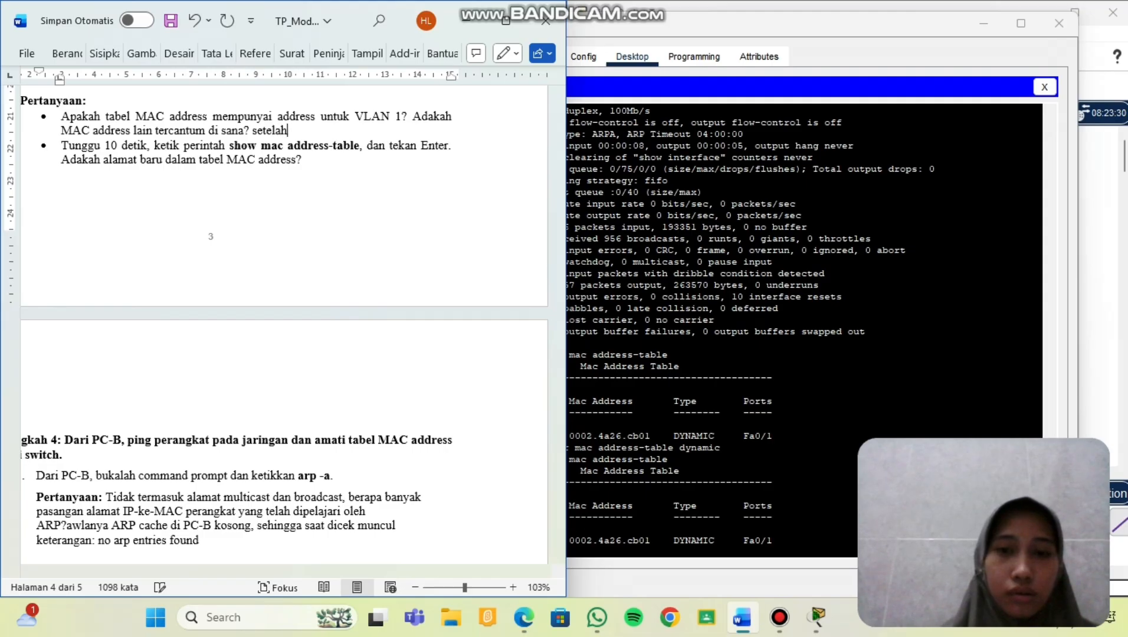
{"action": "type", "text": " perint"}
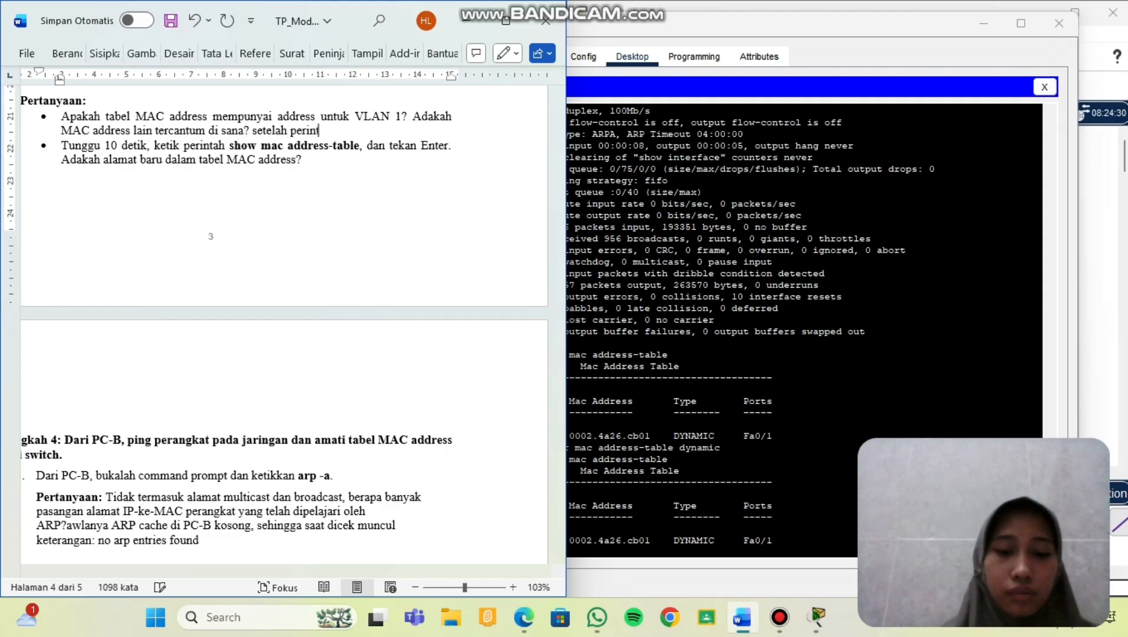
{"action": "type", "text": "ah mac "}
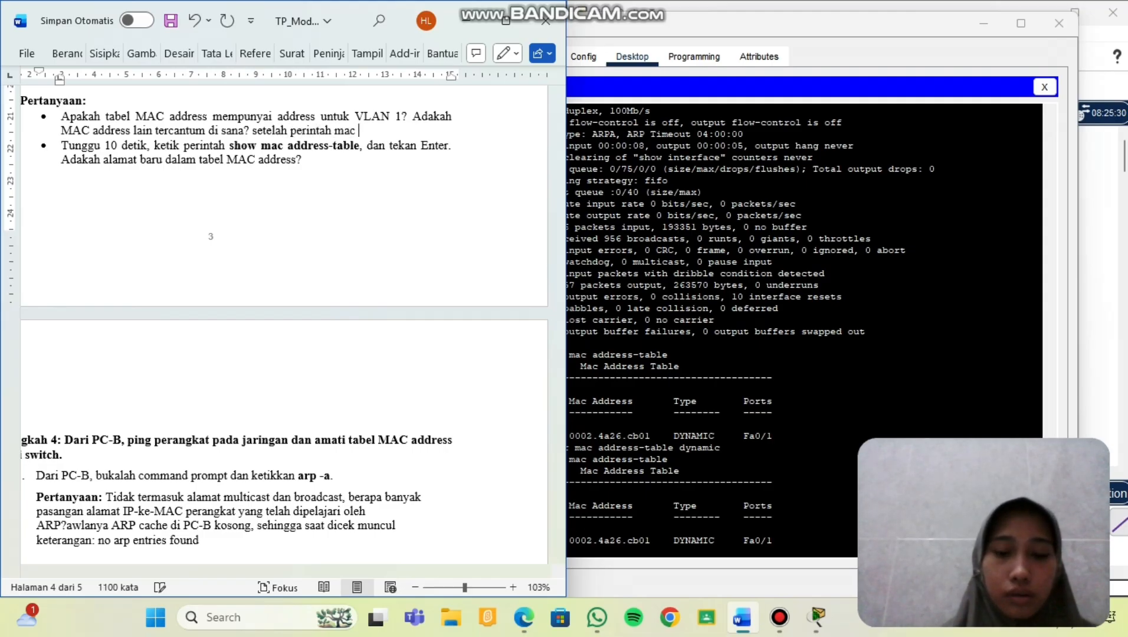
{"action": "type", "text": "address-tab"}
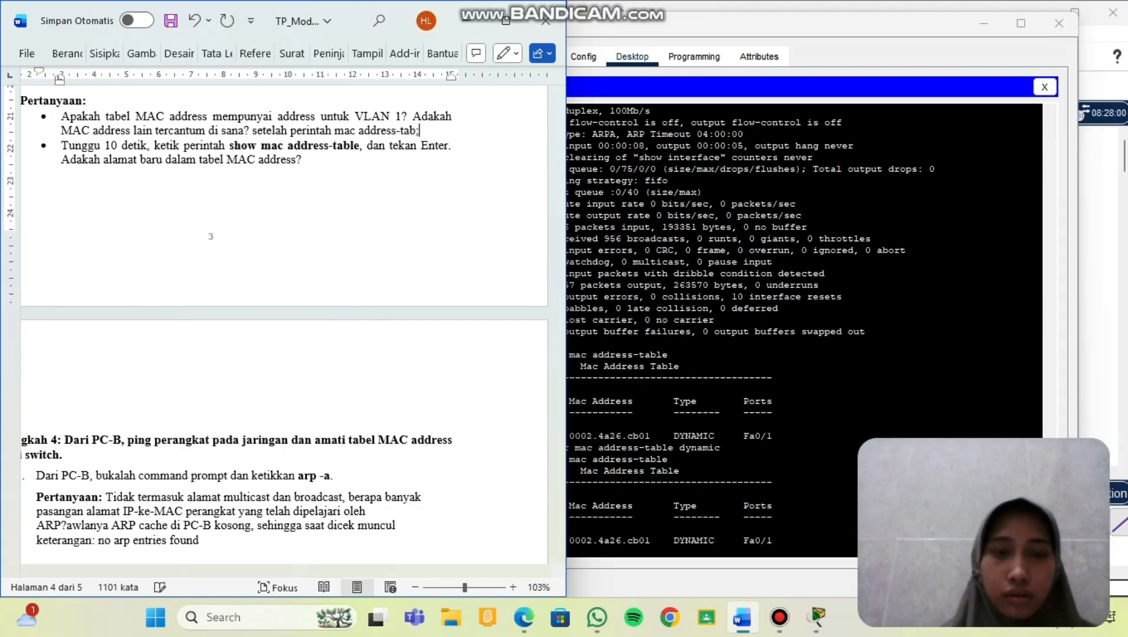
{"action": "type", "text": "le d"}
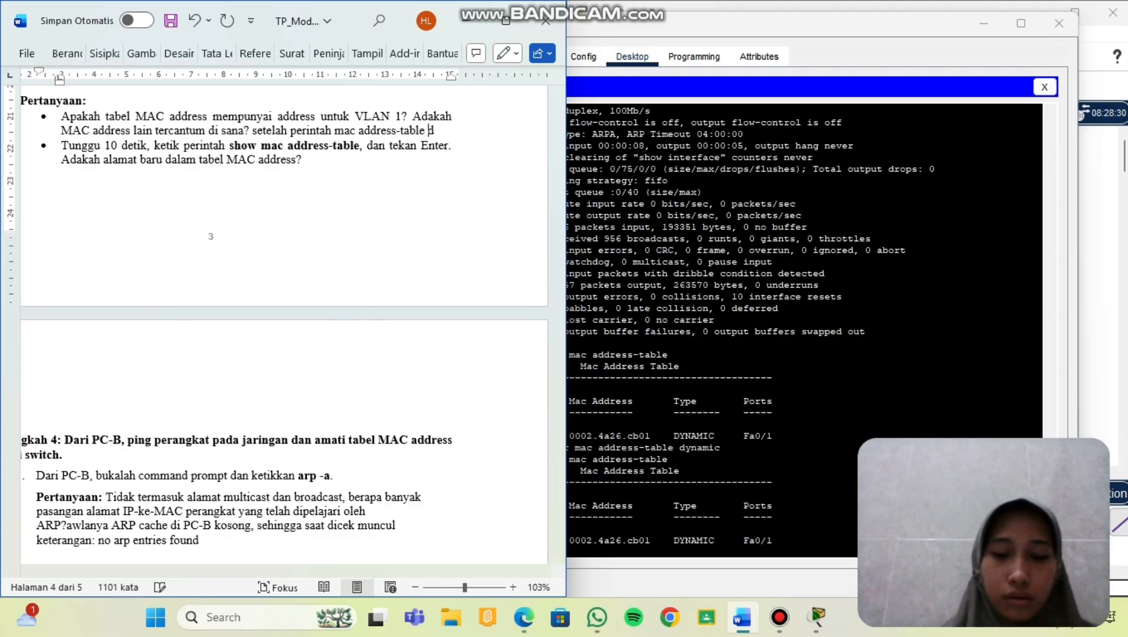
{"action": "type", "text": "ynamic"}
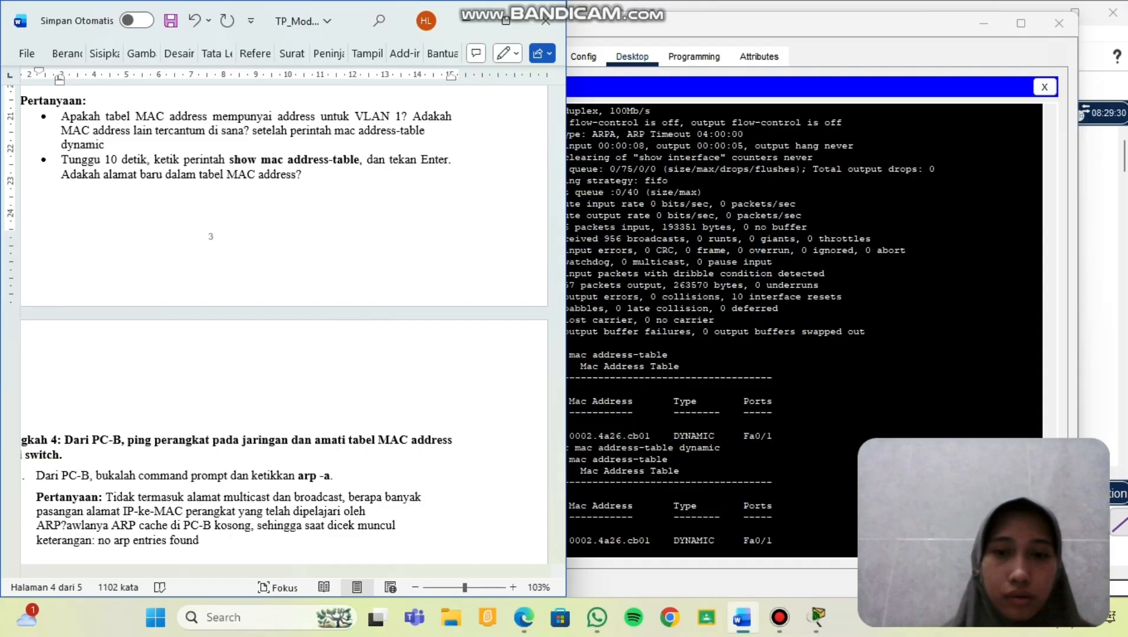
{"action": "type", "text": ","}
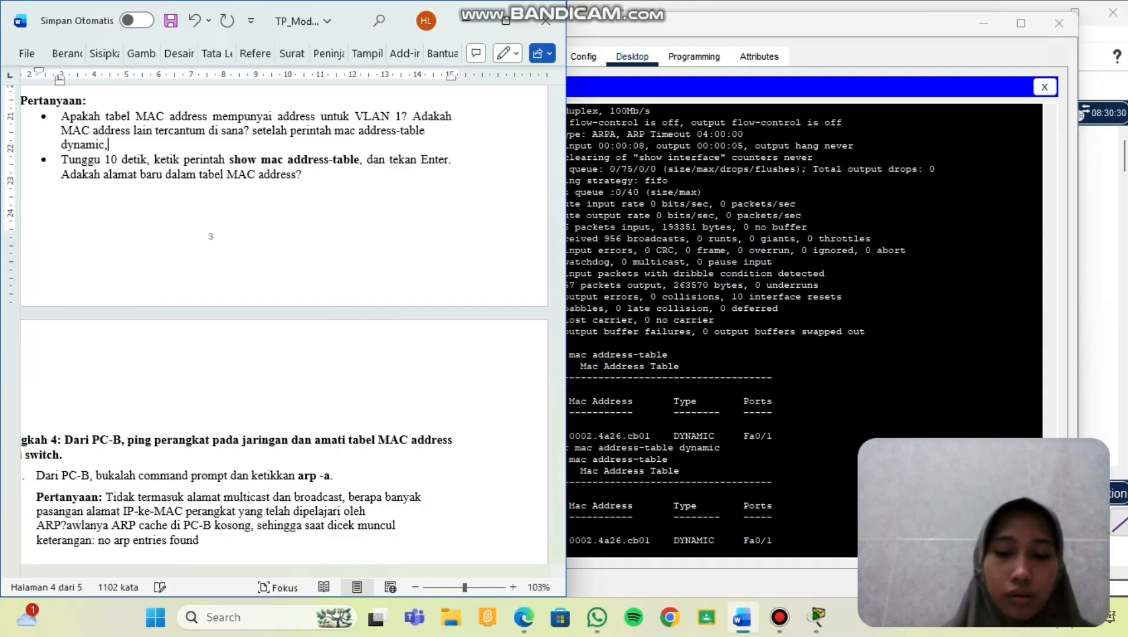
{"action": "type", "text": " table "}
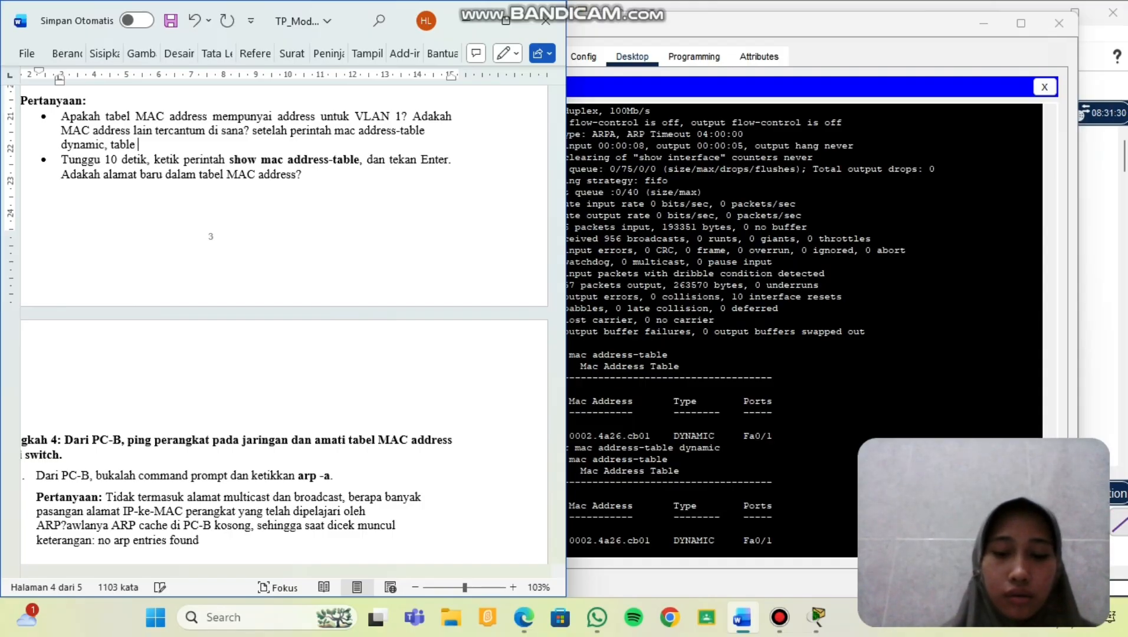
{"action": "type", "text": "MA"}
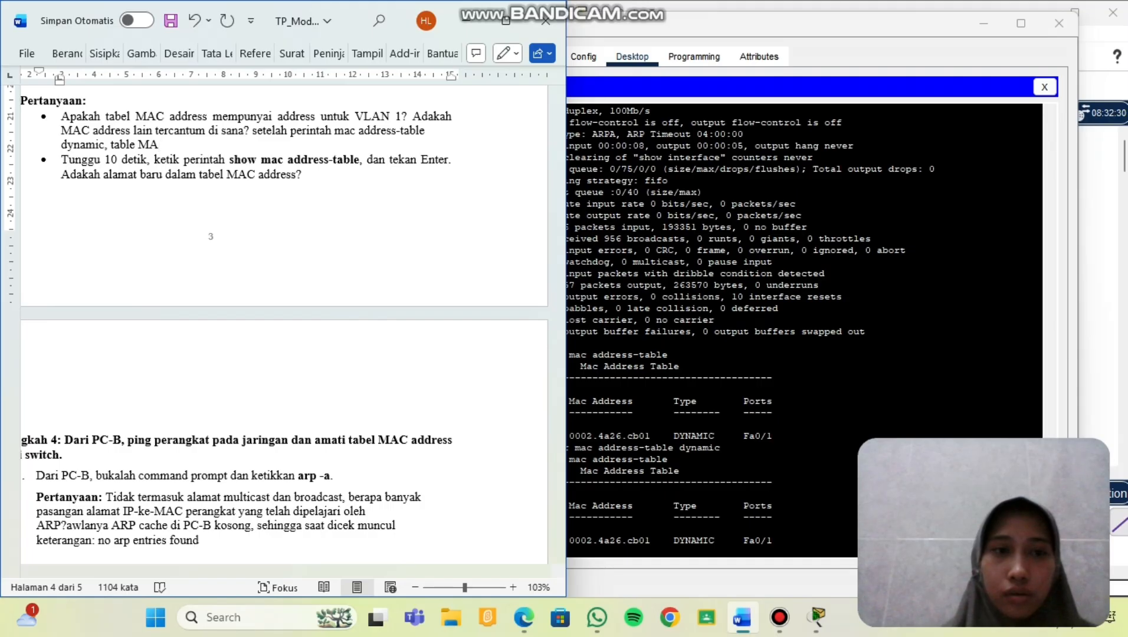
{"action": "type", "text": "C add"}
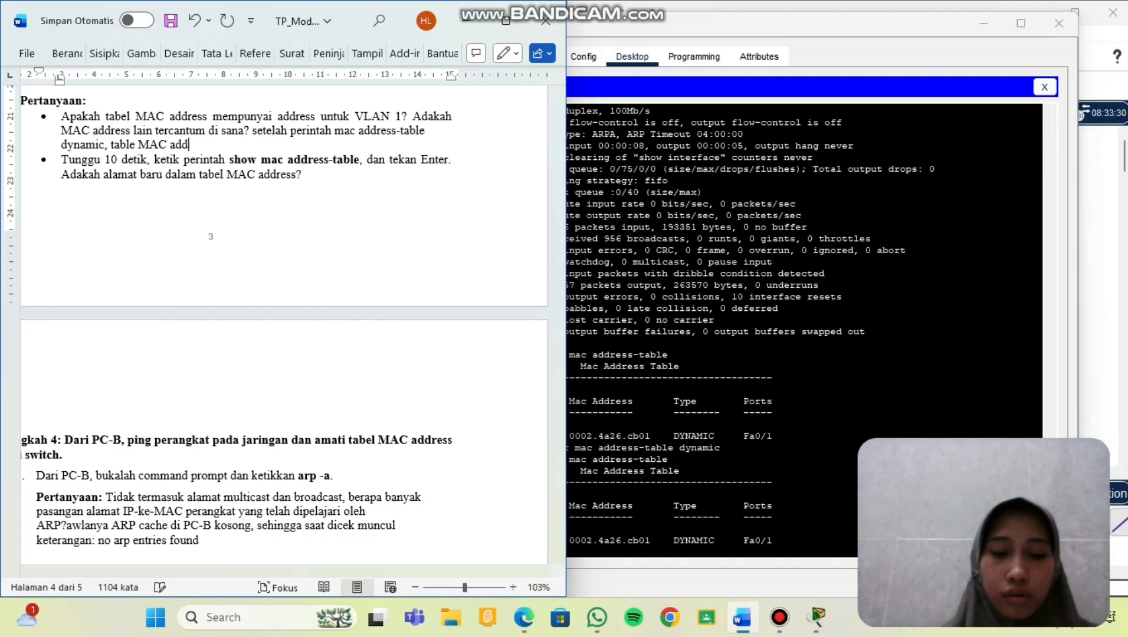
{"action": "type", "text": "ress menjadi"}
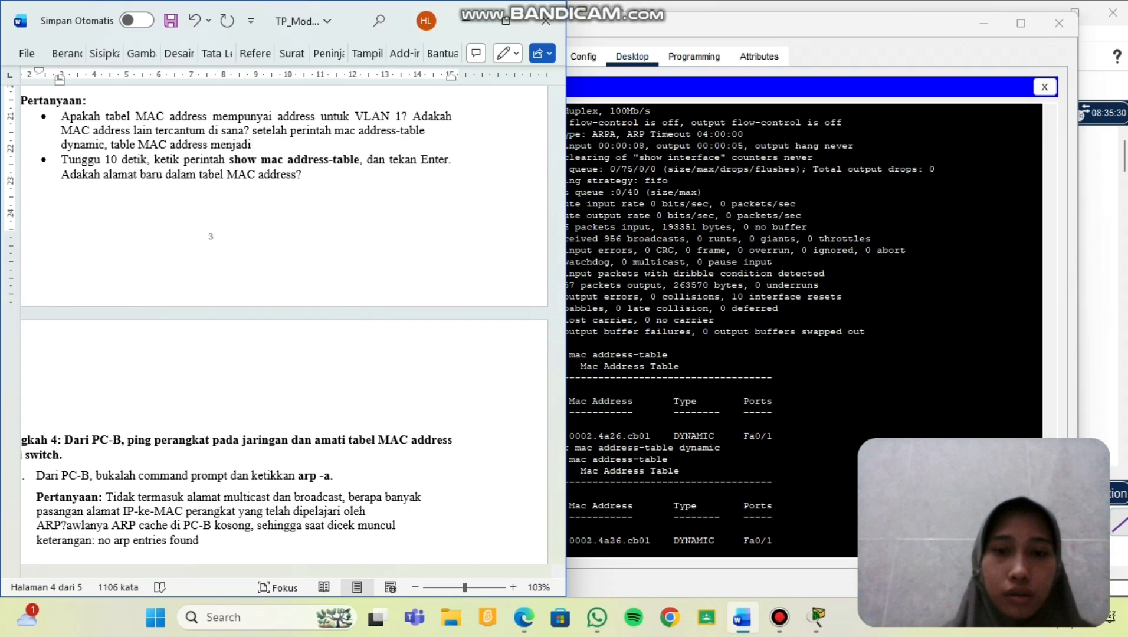
{"action": "type", "text": " kosong."}
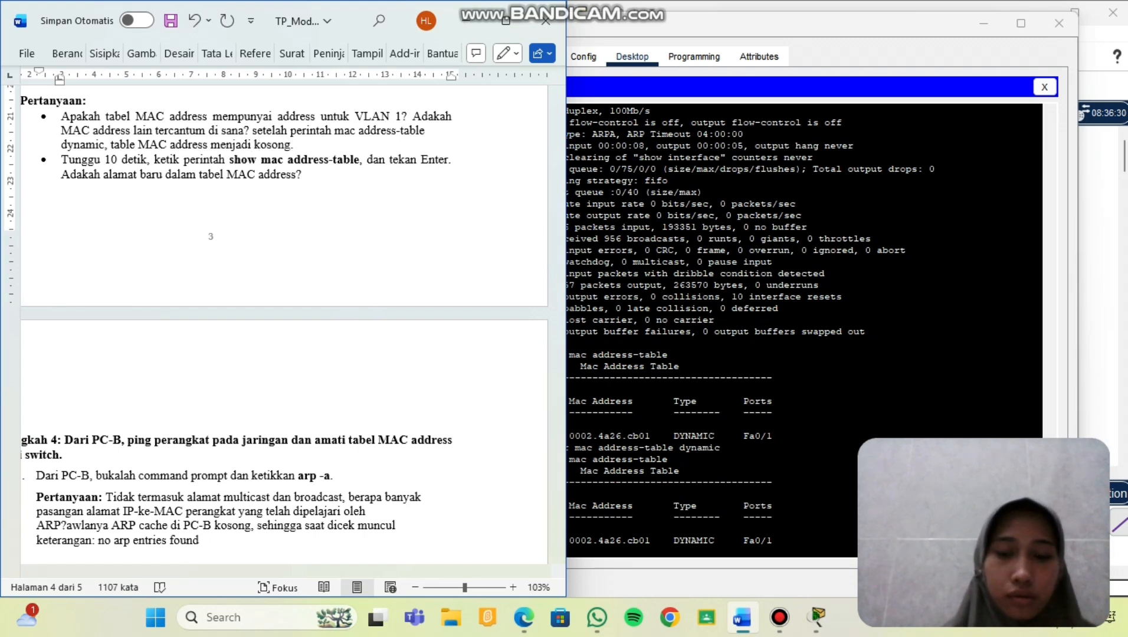
{"action": "left_click", "coordinate": [323, 177]}
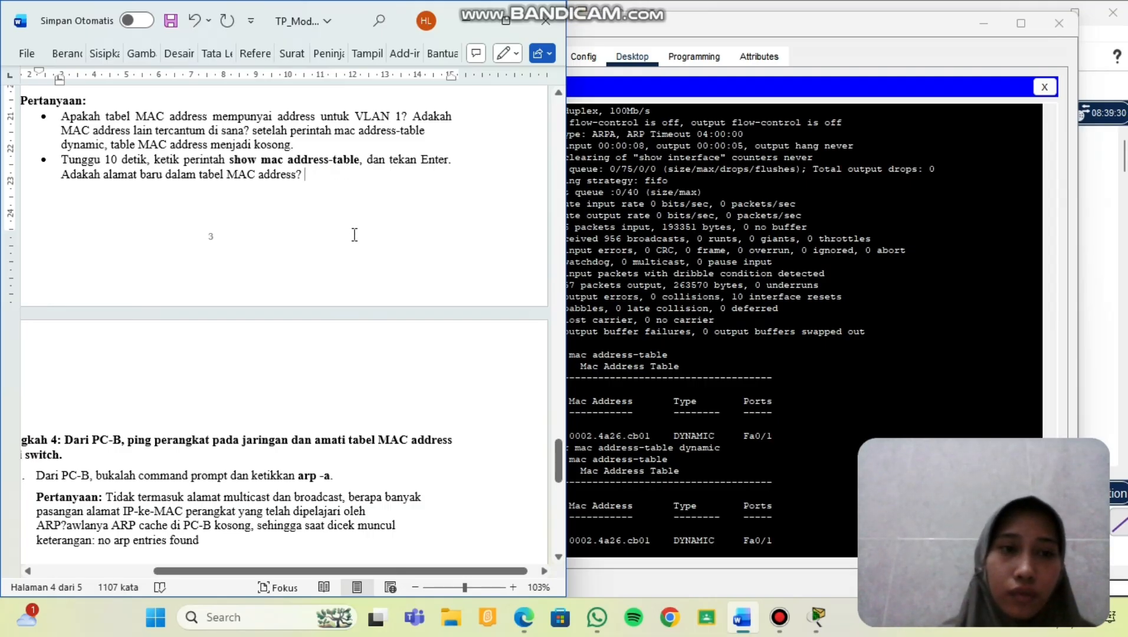
{"action": "scroll", "coordinate": [308, 222], "scroll_direction": "down", "scroll_amount": 1}
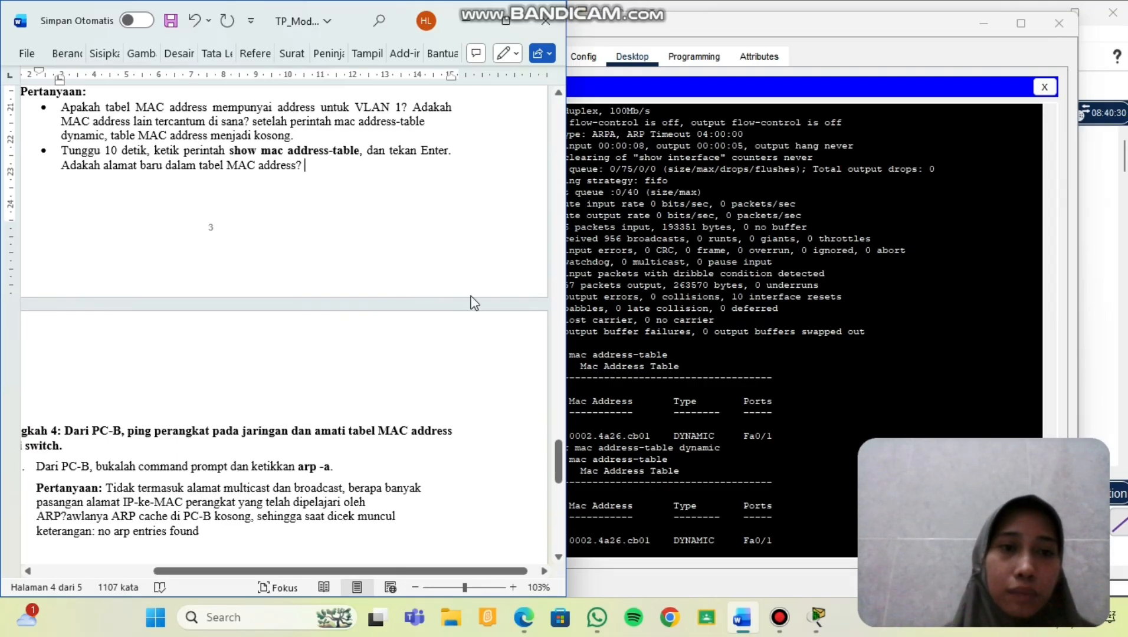
Rerun show mac address-table on S2, confirming only 0002.4a26.cb01 on Fa0/1 remains.
{"action": "left_click", "coordinate": [627, 550]}
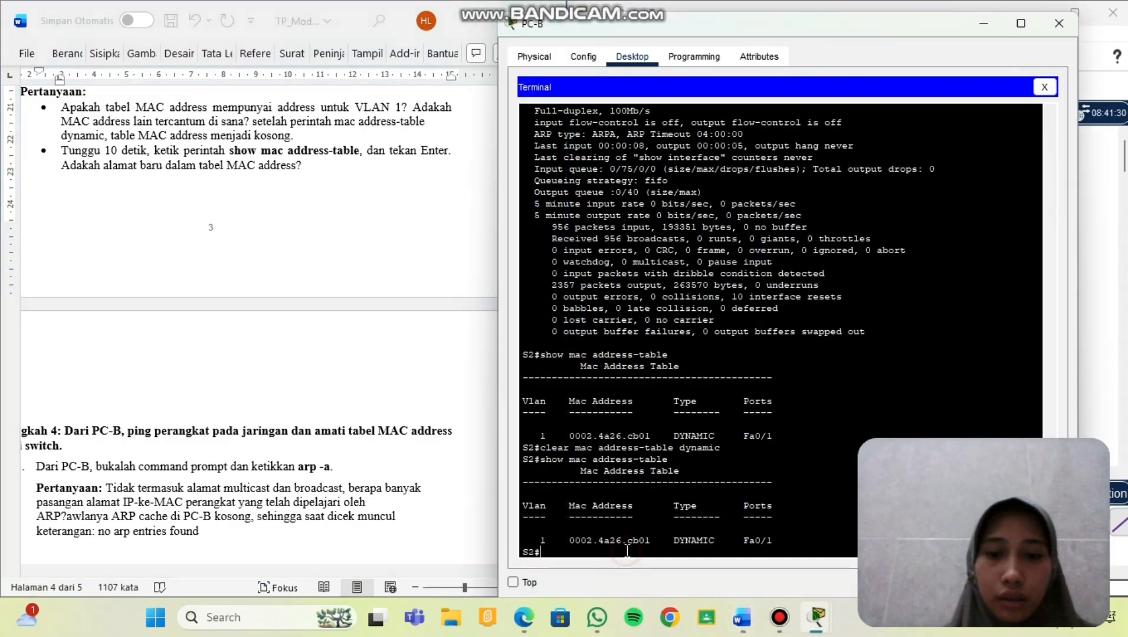
{"action": "key", "text": "Up"}
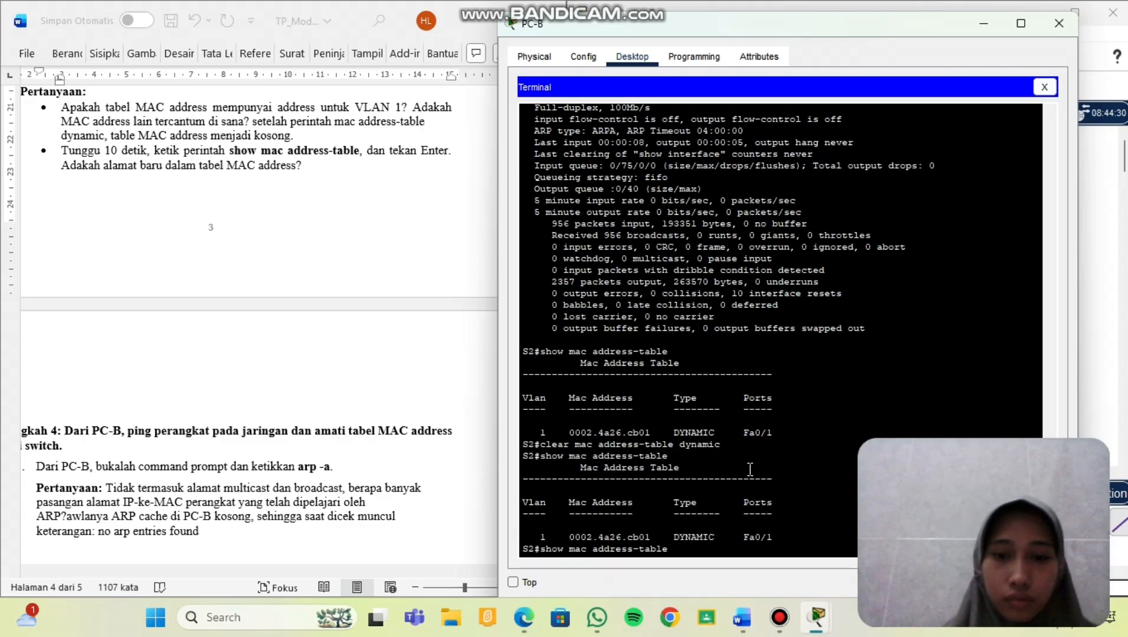
{"action": "key", "text": "Return"}
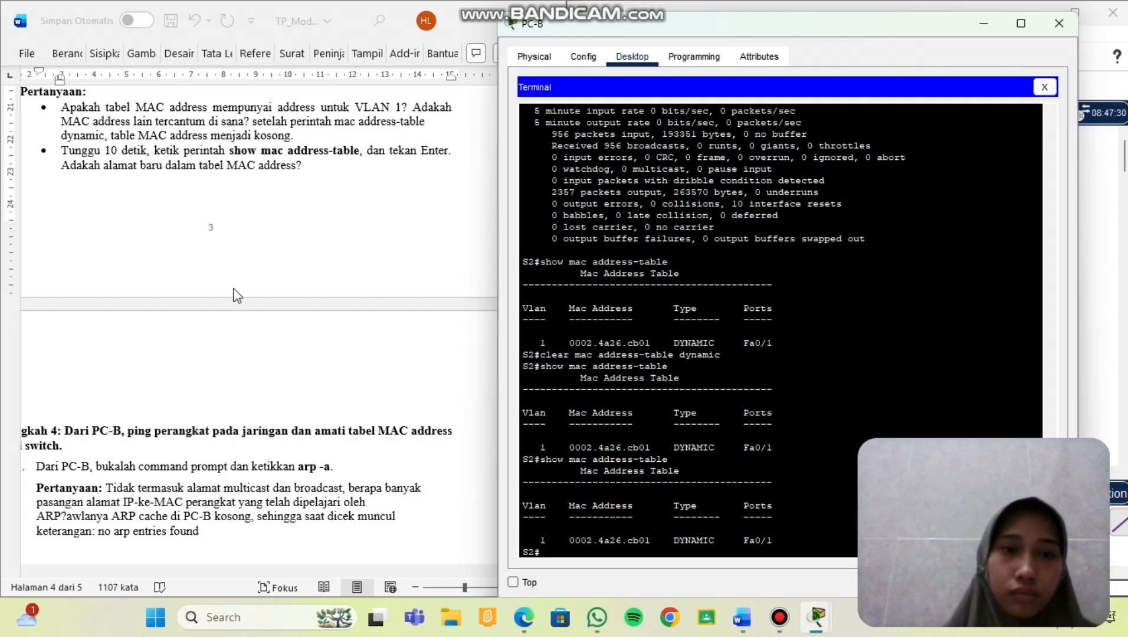
{"action": "scroll", "coordinate": [235, 295], "scroll_direction": "down", "scroll_amount": 5}
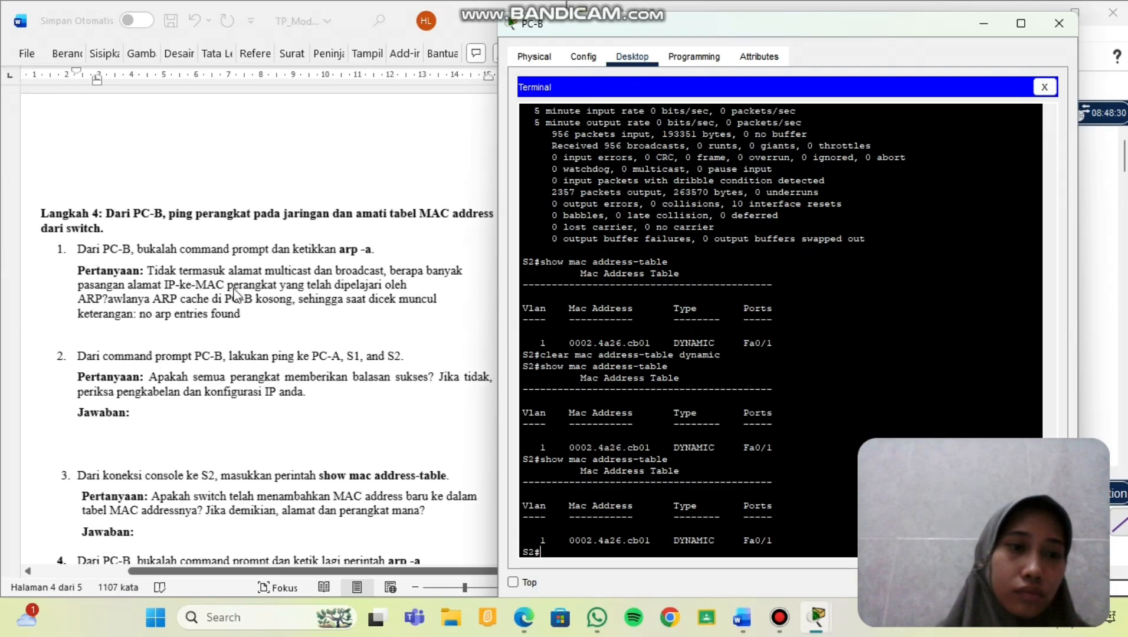
{"action": "scroll", "coordinate": [235, 293], "scroll_direction": "down", "scroll_amount": 3}
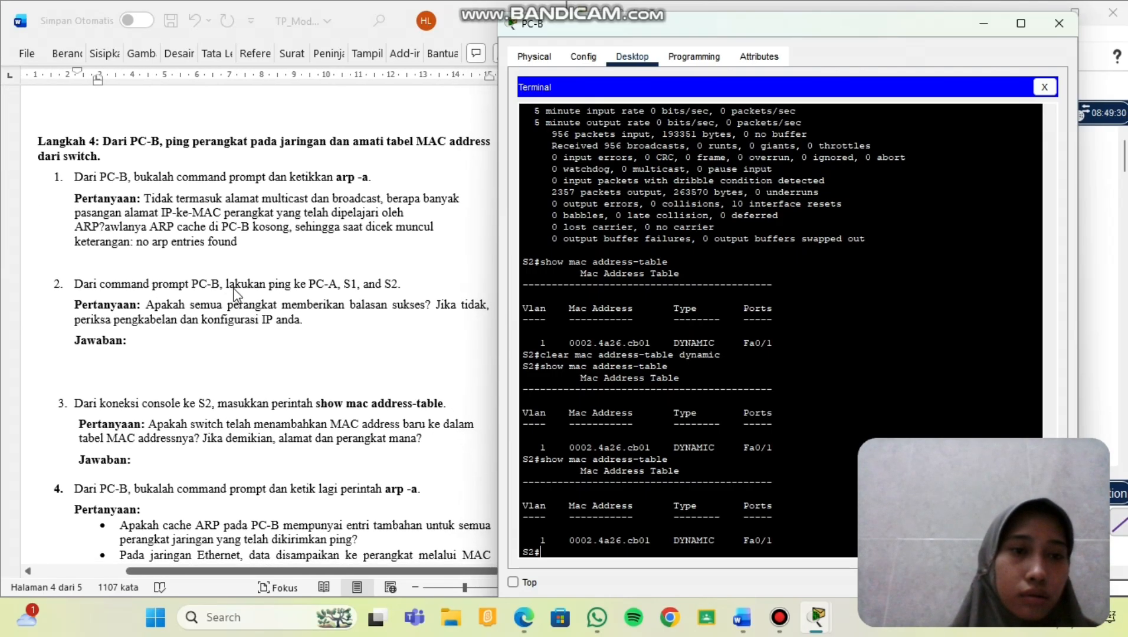
{"action": "scroll", "coordinate": [235, 293], "scroll_direction": "down", "scroll_amount": 1}
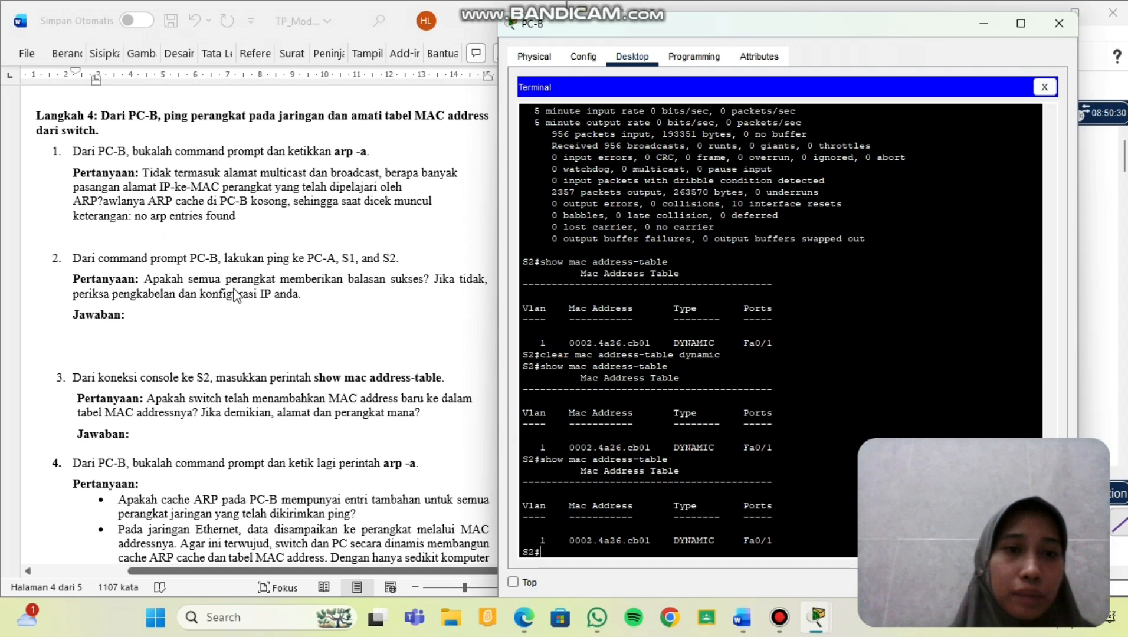
{"action": "scroll", "coordinate": [236, 295], "scroll_direction": "down", "scroll_amount": 1}
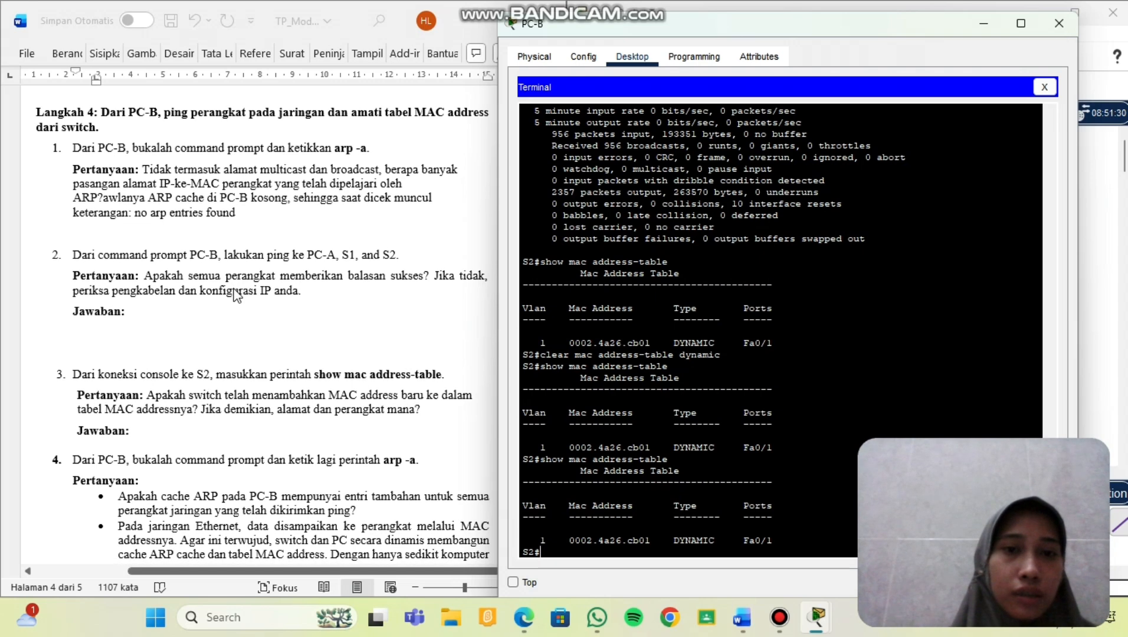
{"action": "scroll", "coordinate": [235, 293], "scroll_direction": "down", "scroll_amount": 1}
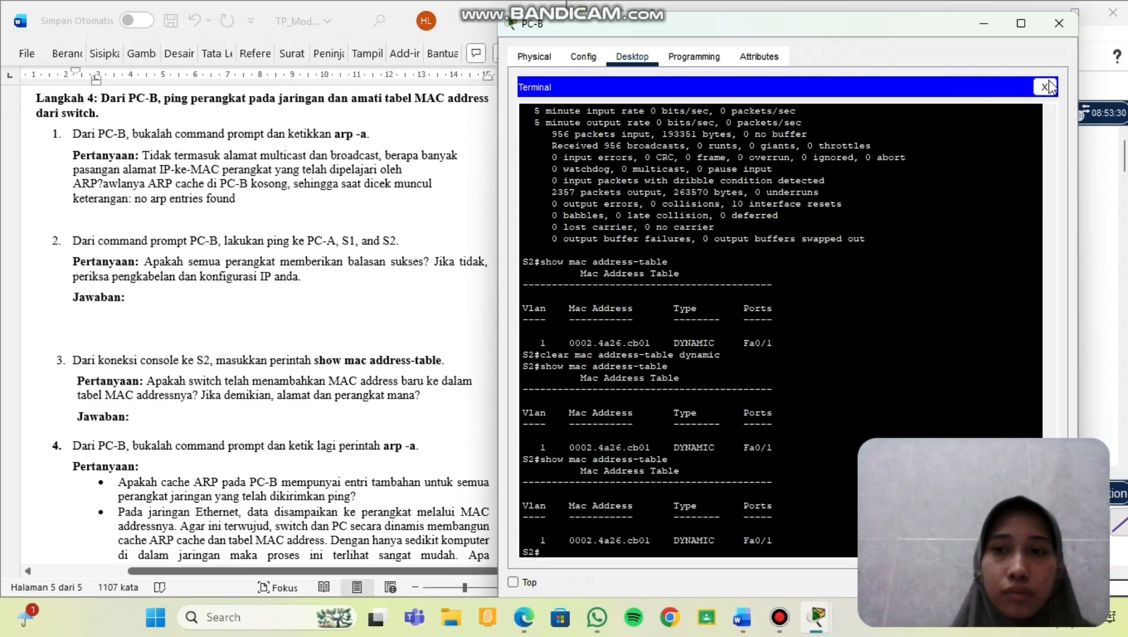
Close the switch terminal and run arp -a on PC-B, which reports No ARP Entries Found.
{"action": "left_click", "coordinate": [1049, 91]}
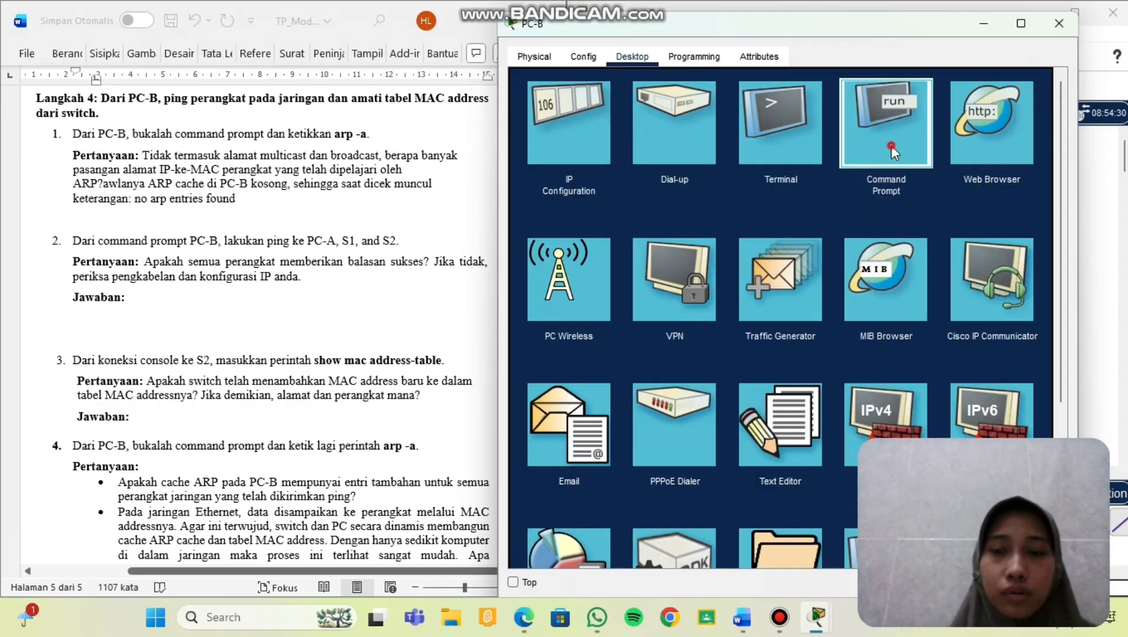
{"action": "left_click", "coordinate": [890, 145]}
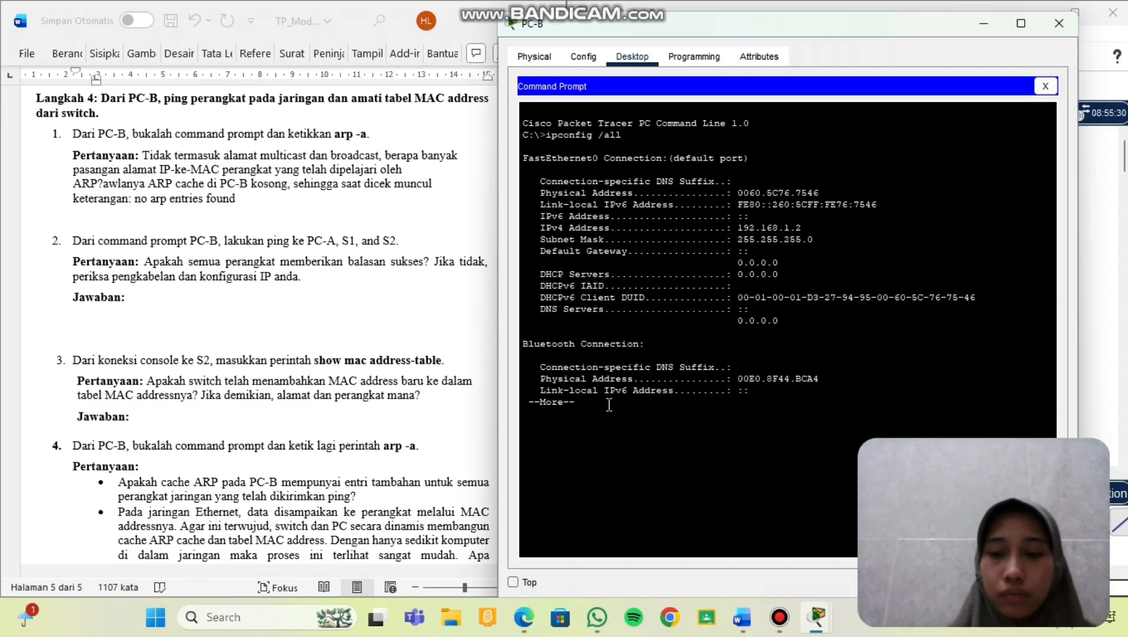
{"action": "key", "text": "Return"}
{"action": "key", "text": "Return"}
{"action": "key", "text": "Return"}
{"action": "key", "text": "Return"}
{"action": "key", "text": "Return"}
{"action": "key", "text": "Return"}
{"action": "key", "text": "Return"}
{"action": "key", "text": "Return"}
{"action": "key", "text": "Return"}
{"action": "key", "text": "Return"}
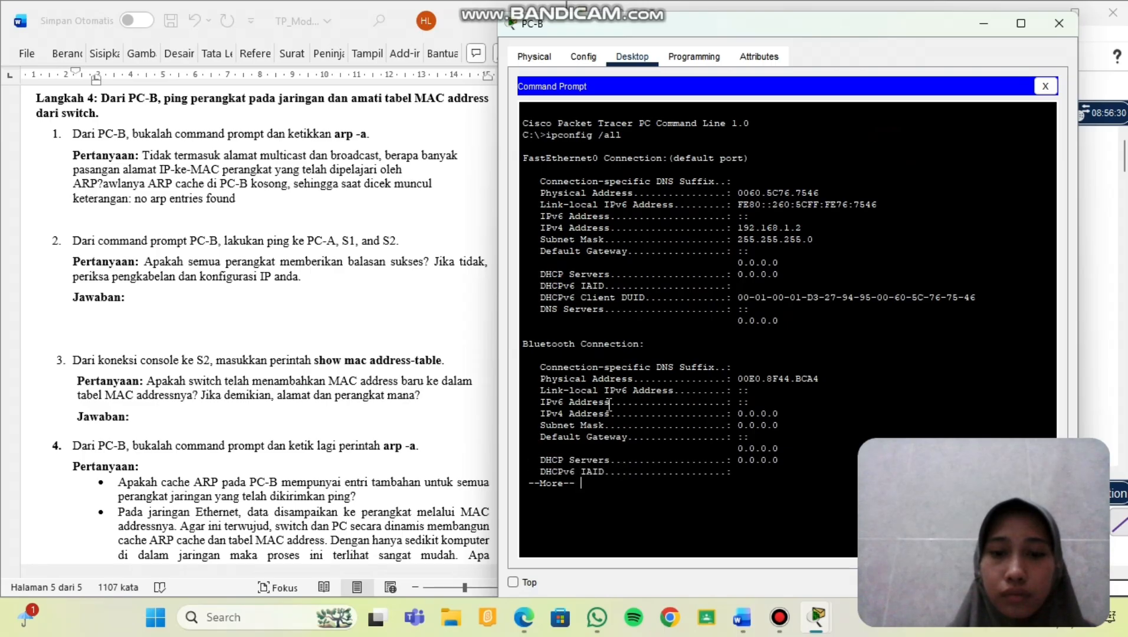
{"action": "key", "text": "Return"}
{"action": "key", "text": "Return"}
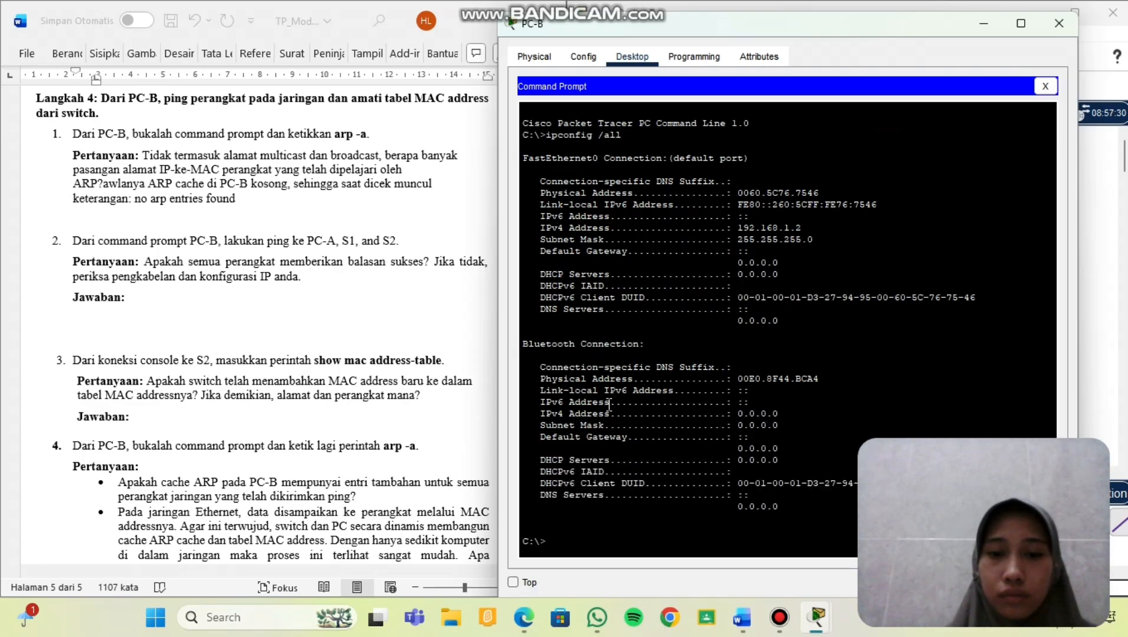
{"action": "type", "text": "arp "}
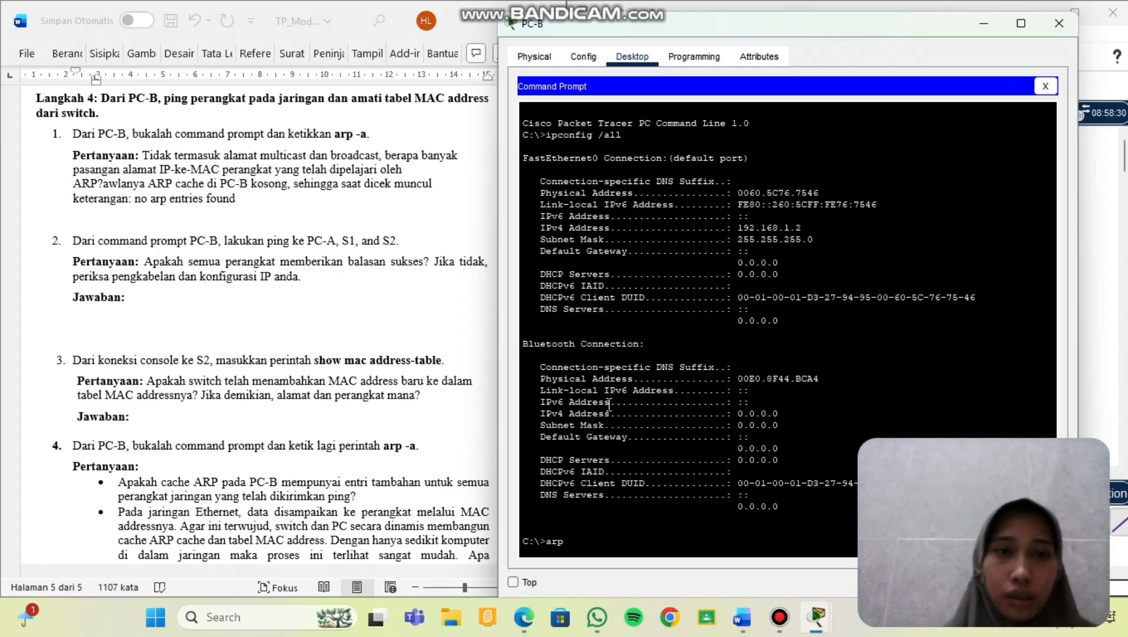
{"action": "type", "text": "-a"}
{"action": "key", "text": "Return"}
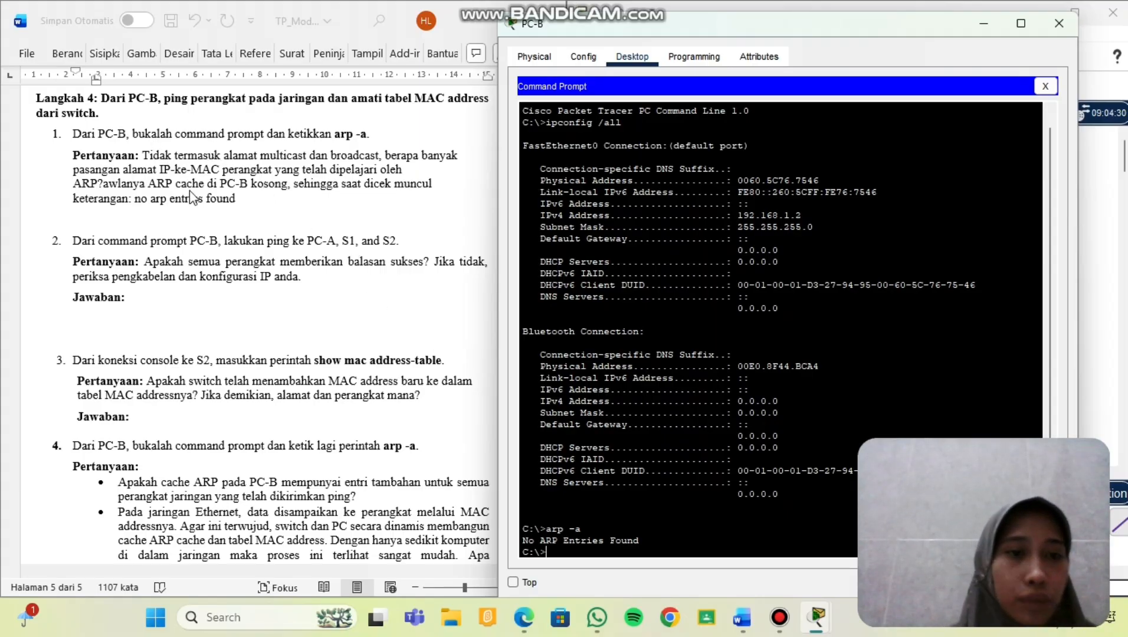
{"action": "scroll", "coordinate": [189, 191], "scroll_direction": "down", "scroll_amount": 1}
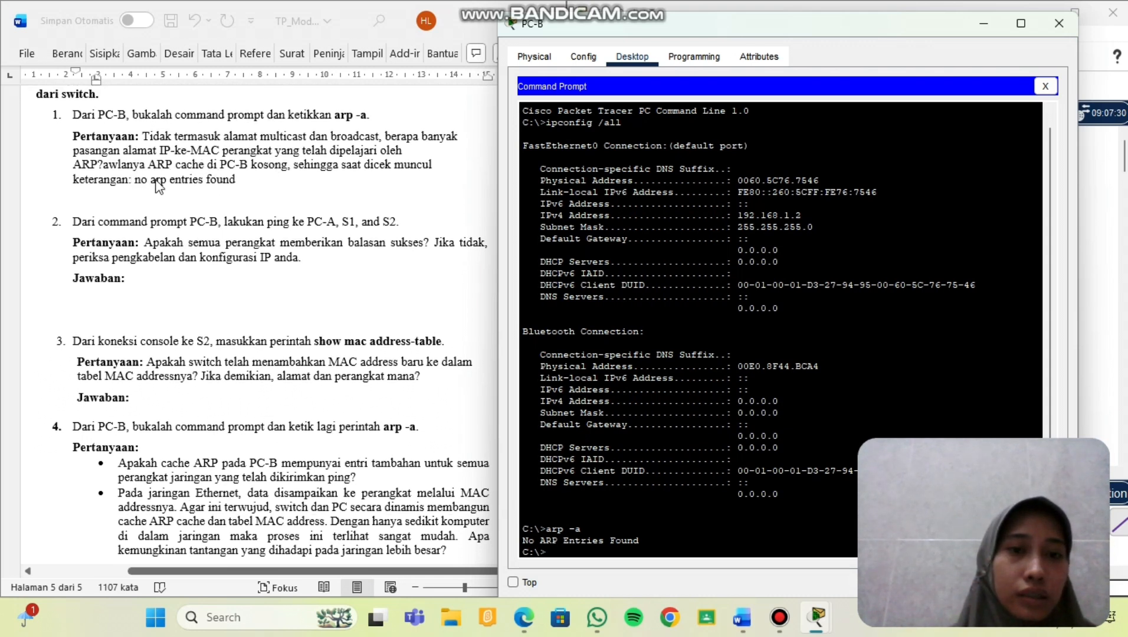
Correct the misspelled 'awlanya' to 'awalnya' in the item 1 answer.
{"action": "left_click", "coordinate": [123, 166]}
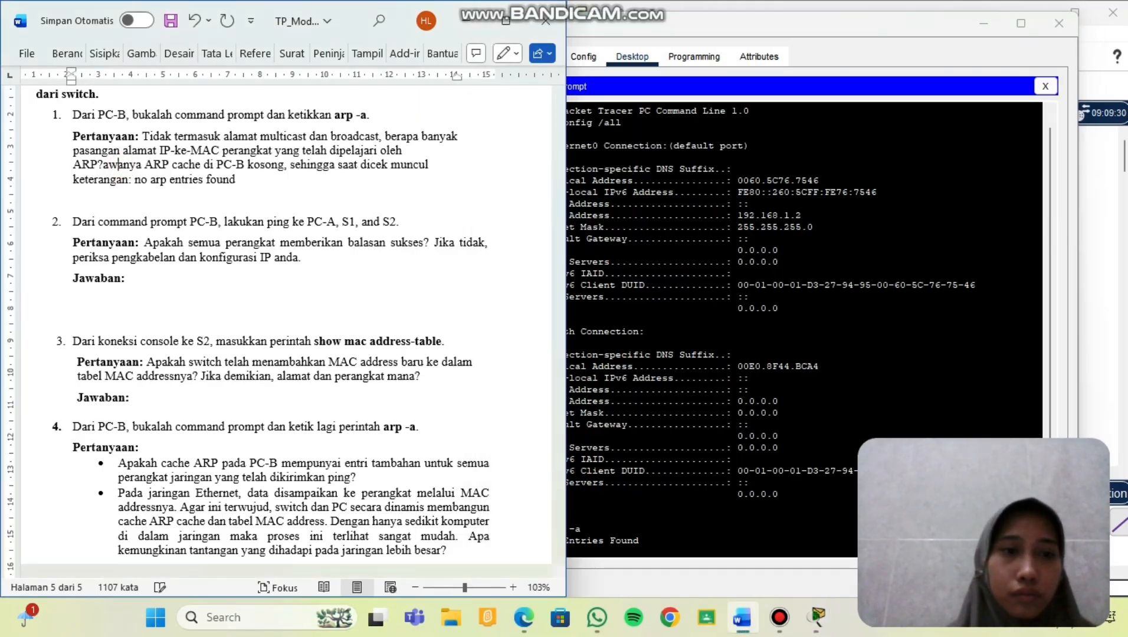
{"action": "key", "text": "BackSpace"}
{"action": "type", "text": "l"}
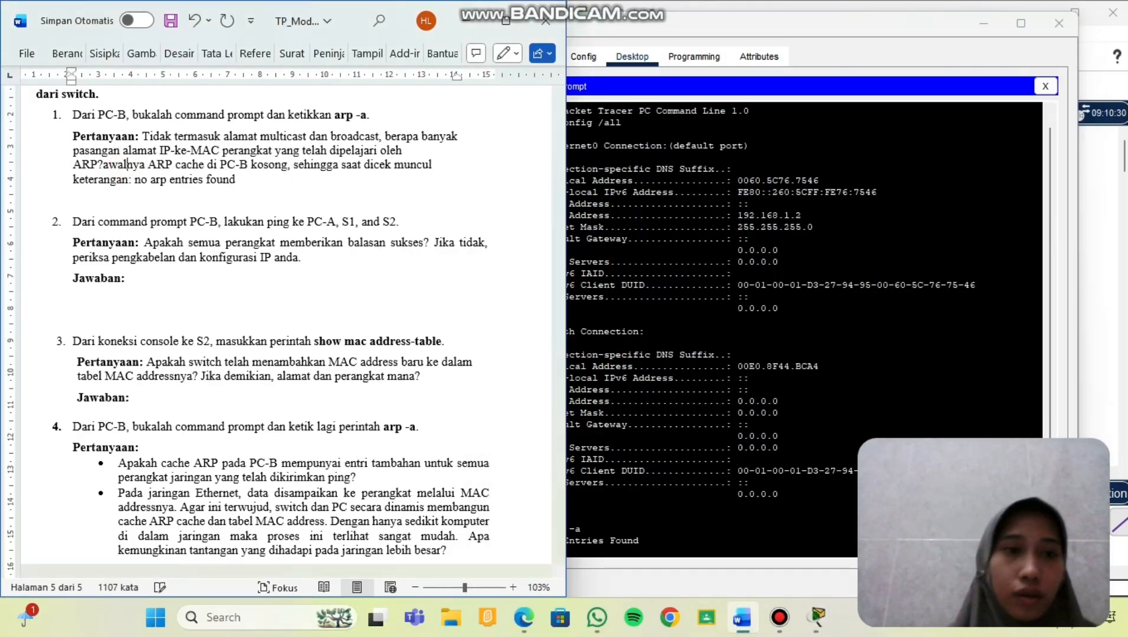
{"action": "scroll", "coordinate": [200, 184], "scroll_direction": "down", "scroll_amount": 1}
{"action": "scroll", "coordinate": [200, 184], "scroll_direction": "down", "scroll_amount": 1}
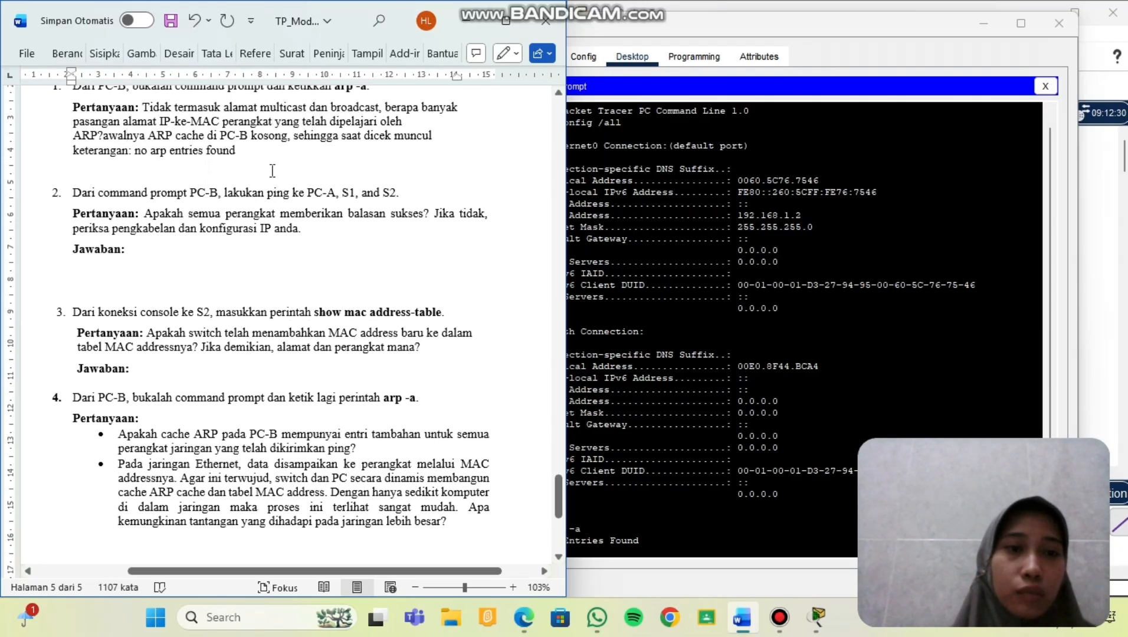
{"action": "scroll", "coordinate": [272, 170], "scroll_direction": "down", "scroll_amount": 1}
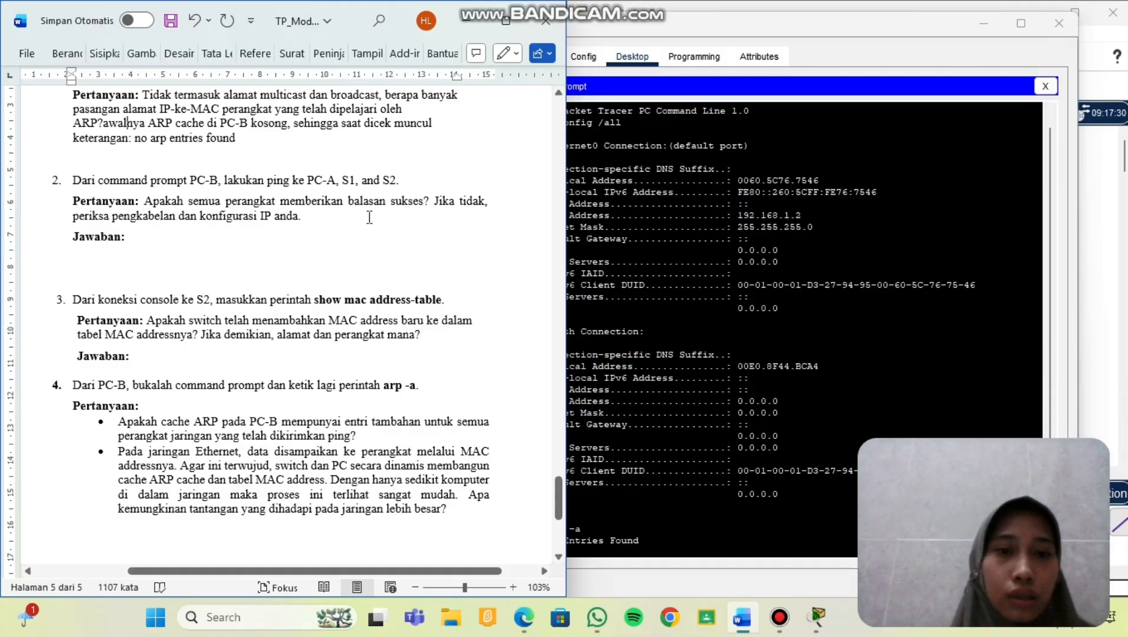
From PC-B, ping PC-A at 192.168.1.1, pasting the address copied from the addressing table.
{"action": "left_click", "coordinate": [653, 543]}
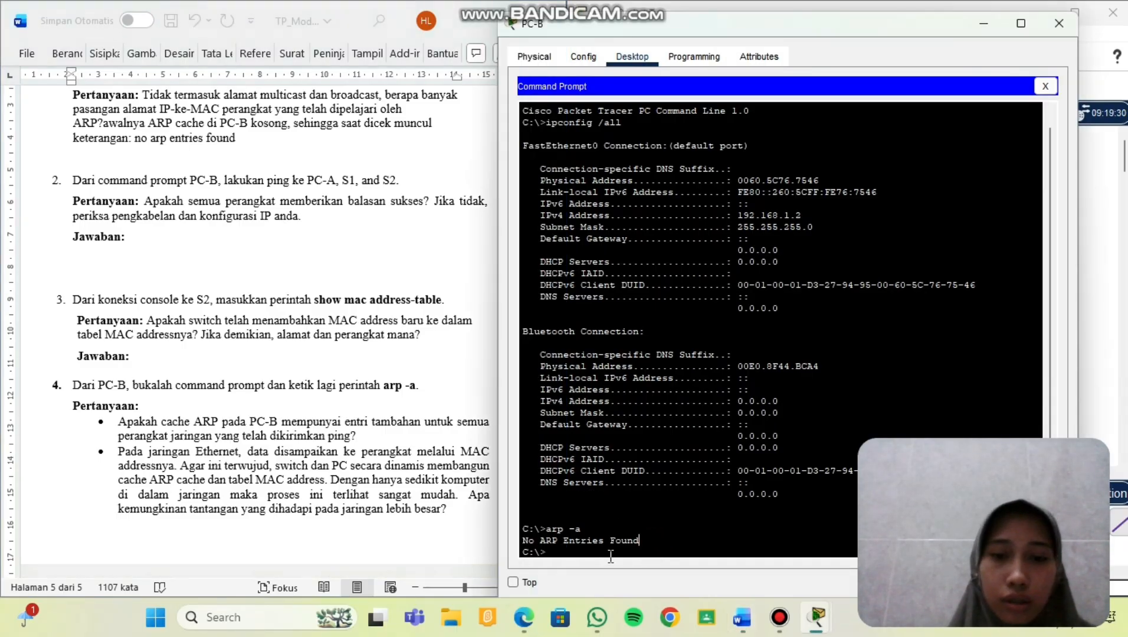
{"action": "type", "text": "pi"}
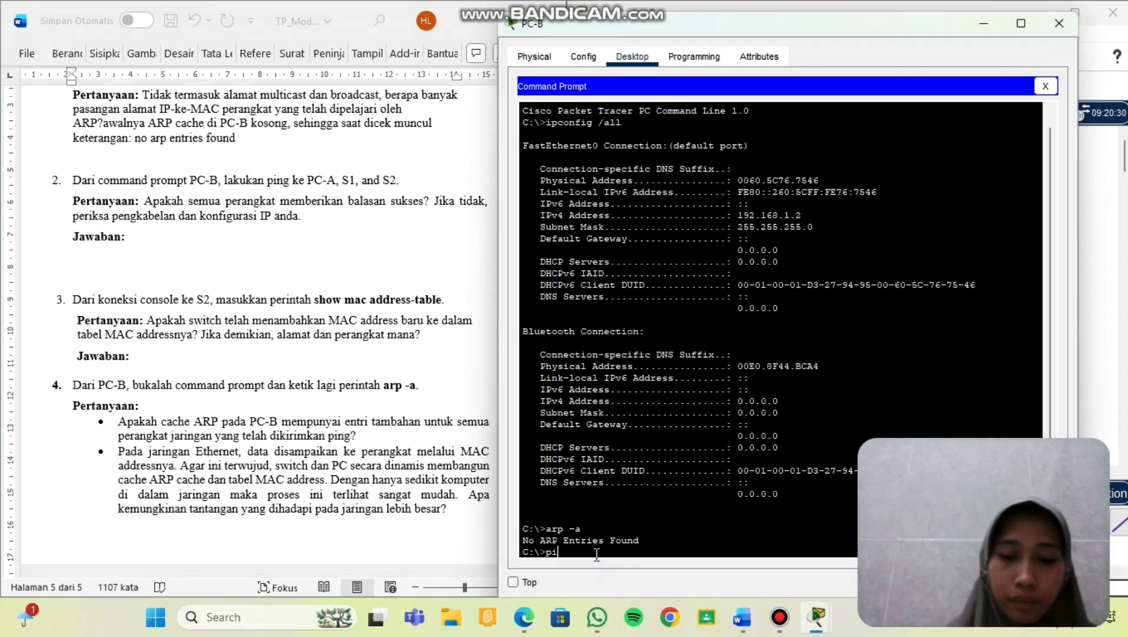
{"action": "type", "text": "ng"}
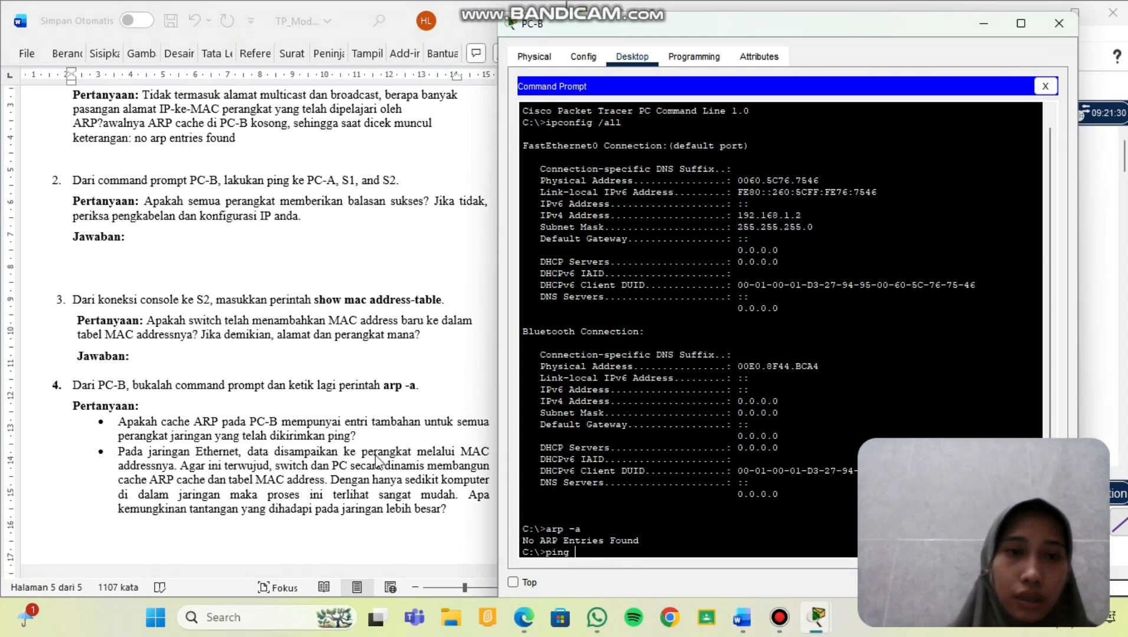
{"action": "scroll", "coordinate": [265, 383], "scroll_direction": "up", "scroll_amount": 15}
{"action": "scroll", "coordinate": [266, 384], "scroll_direction": "up", "scroll_amount": 20}
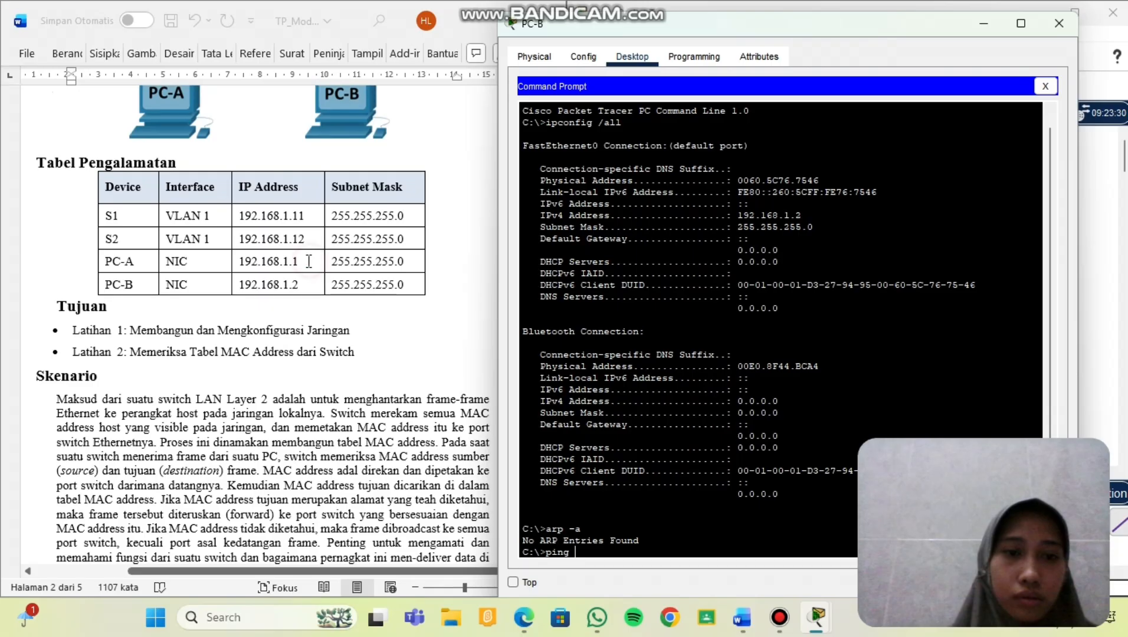
{"action": "left_click_drag", "start_coordinate": [299, 261], "coordinate": [239, 261]}
{"action": "key", "text": "ctrl+c"}
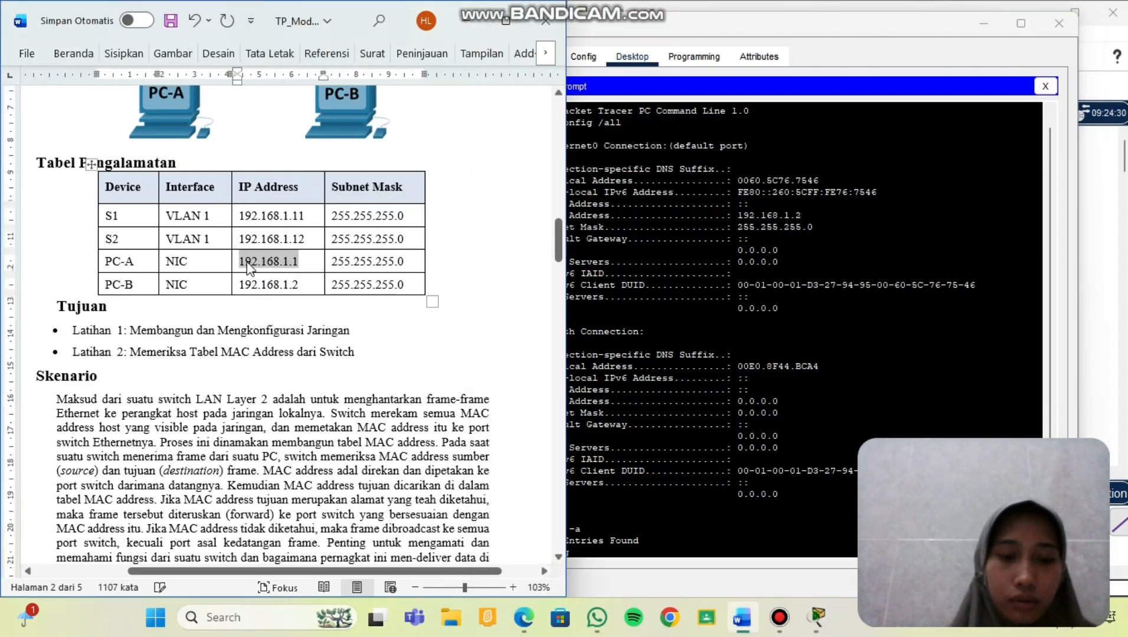
{"action": "left_click", "coordinate": [592, 552]}
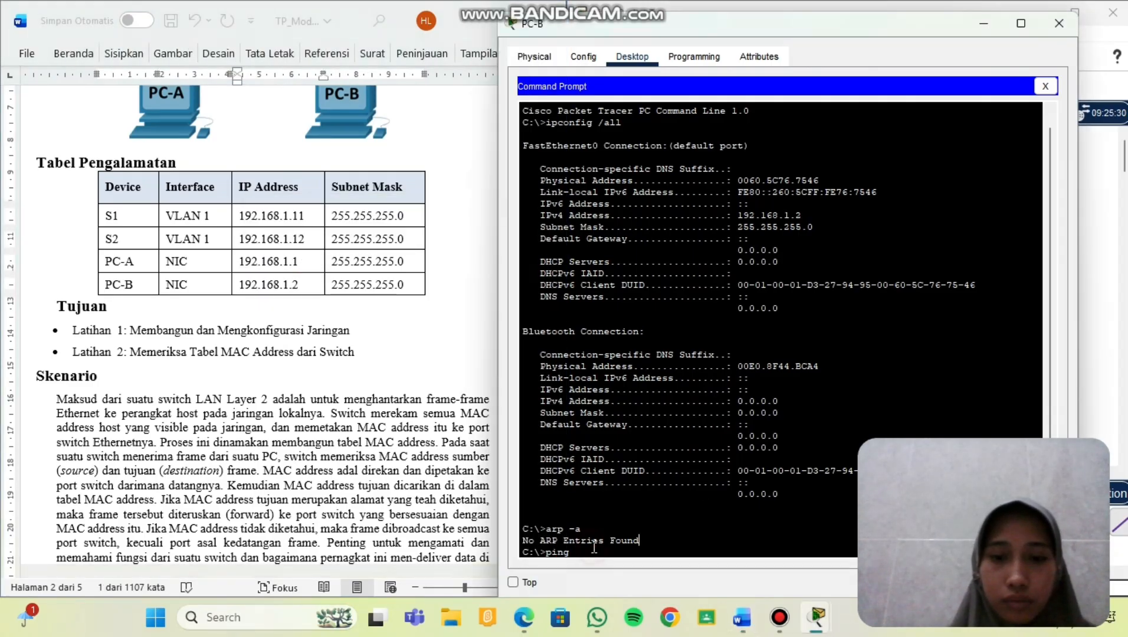
{"action": "type", "text": "ping"}
{"action": "right_click", "coordinate": [592, 558]}
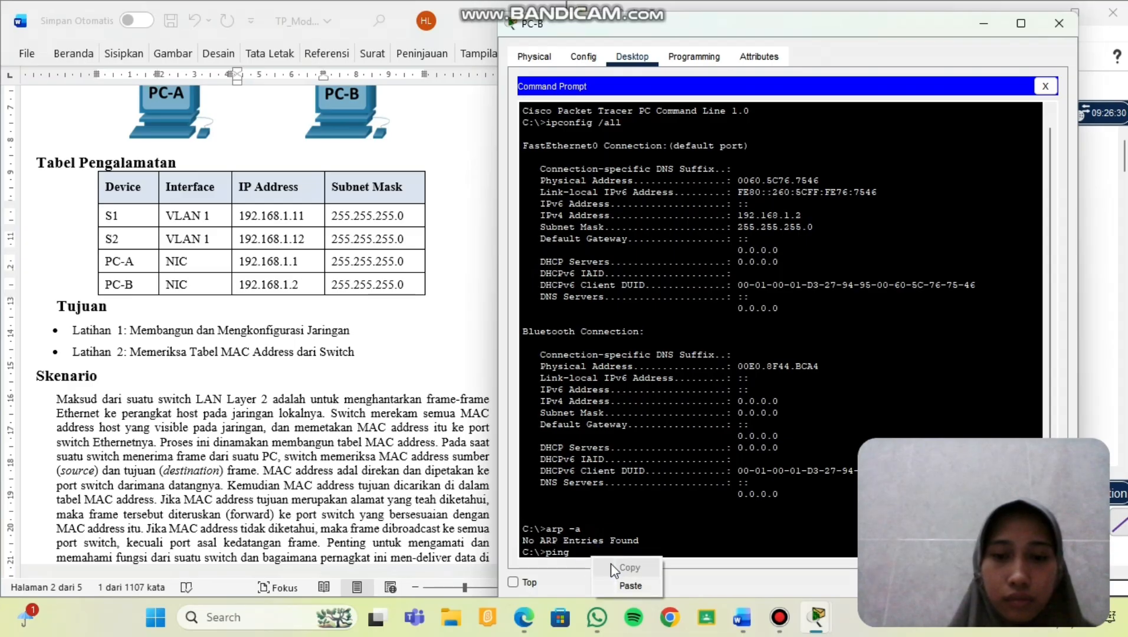
{"action": "left_click", "coordinate": [630, 586]}
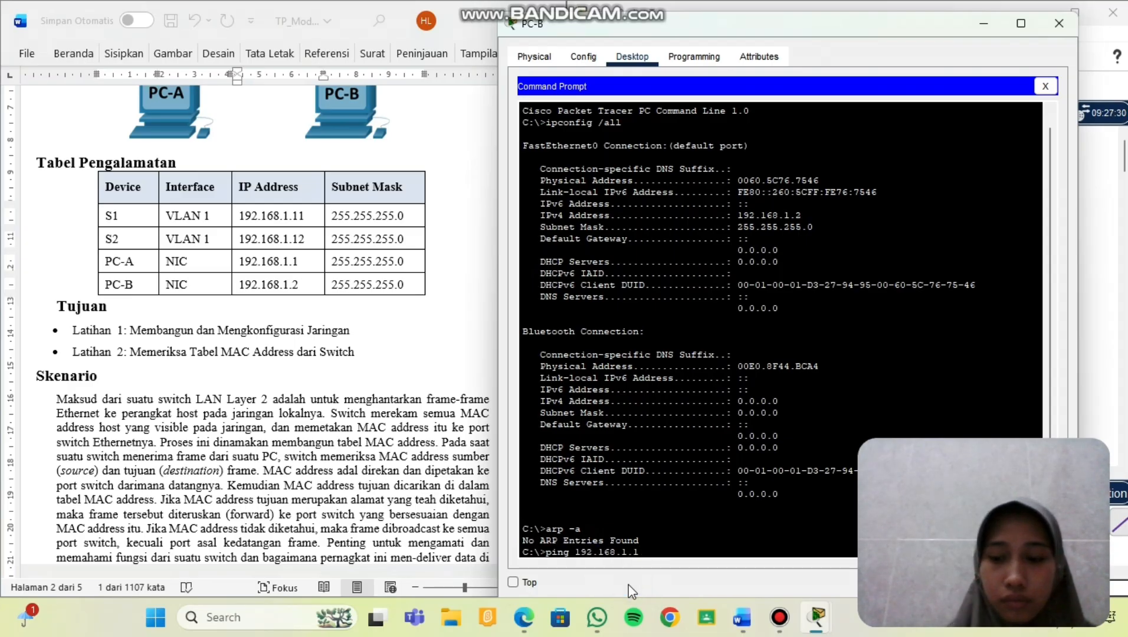
{"action": "key", "text": "Return"}
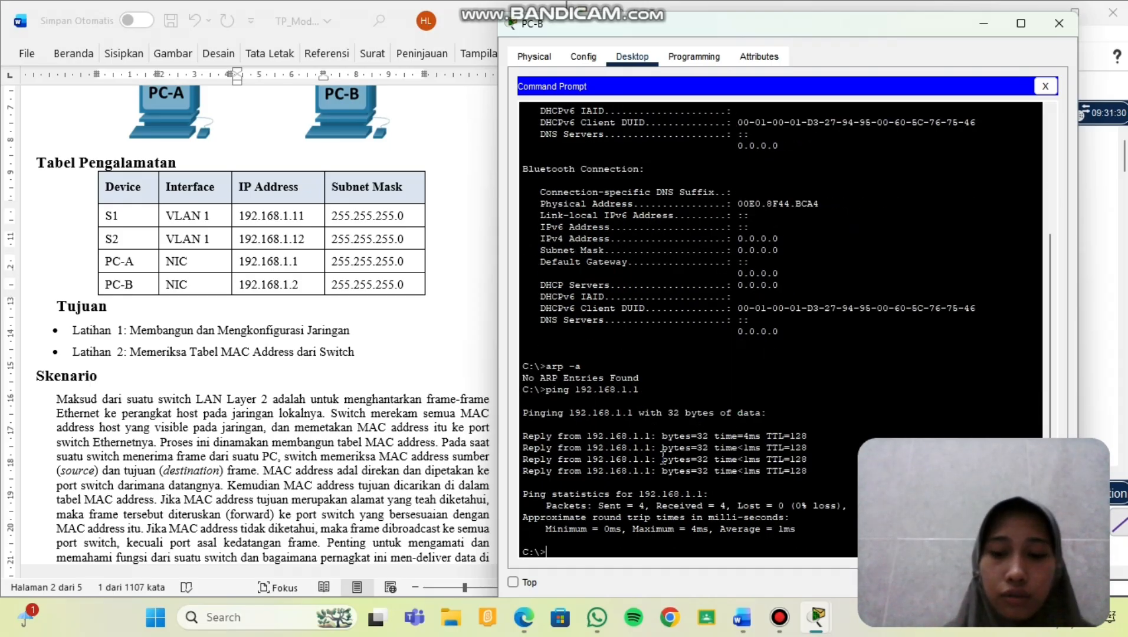
Ping S1 at 192.168.1.11 twice from PC-B.
{"action": "type", "text": "ng"}
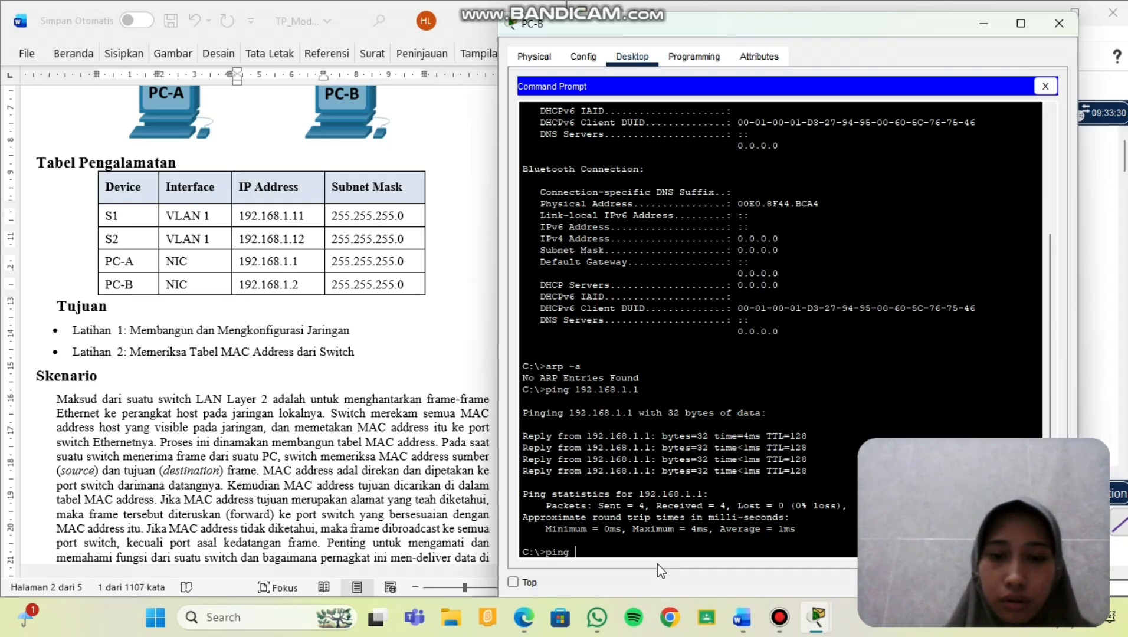
{"action": "right_click", "coordinate": [590, 550]}
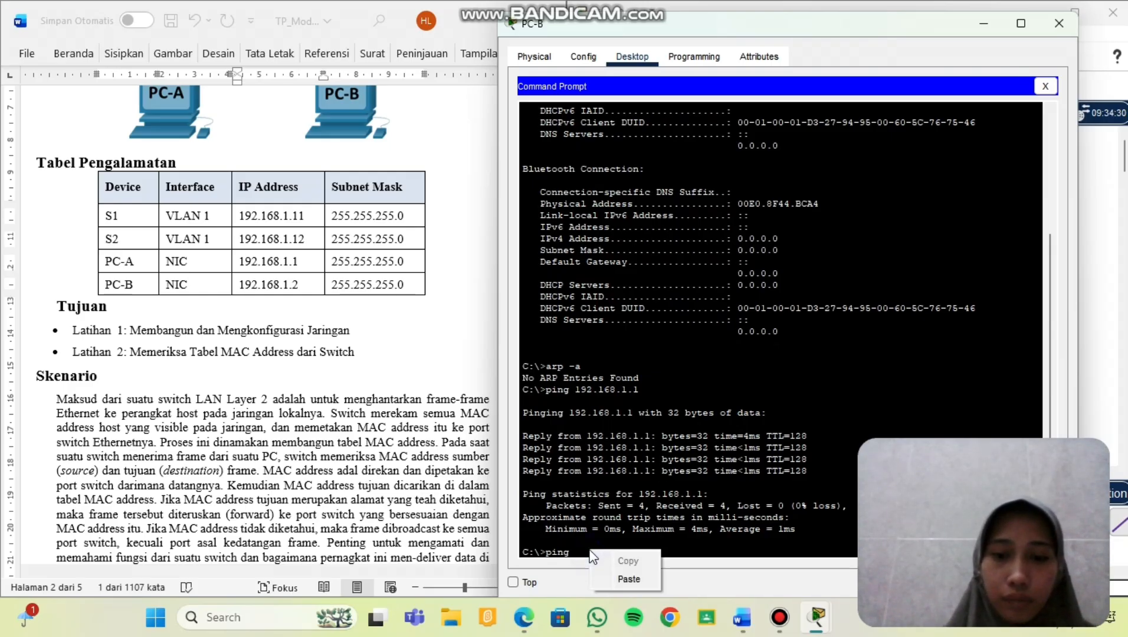
{"action": "left_click", "coordinate": [619, 581]}
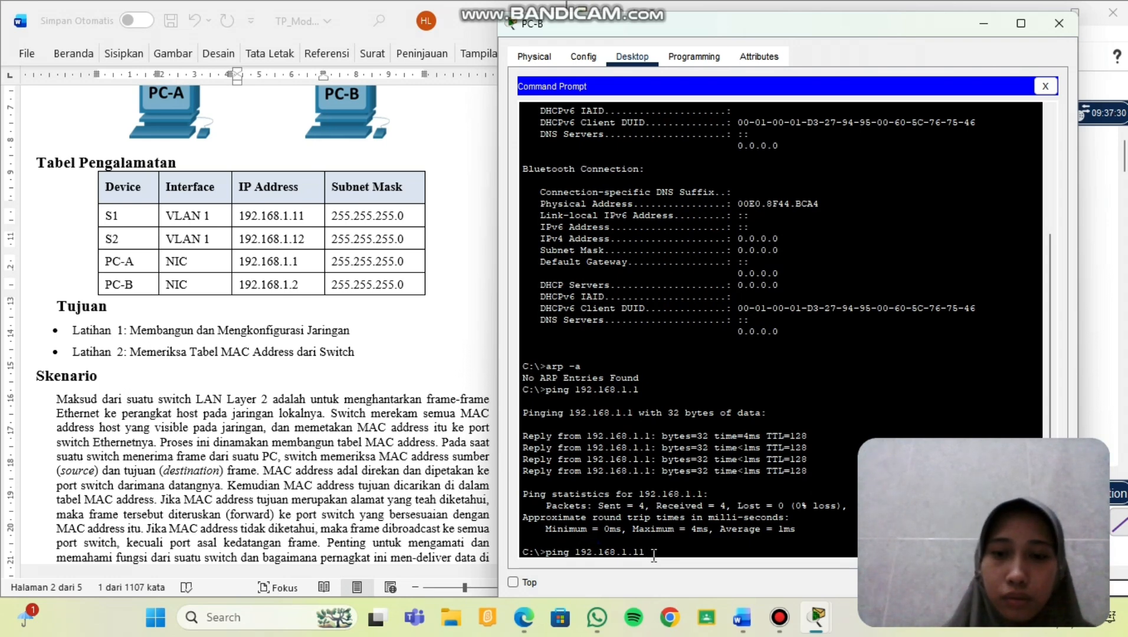
{"action": "key", "text": "Return"}
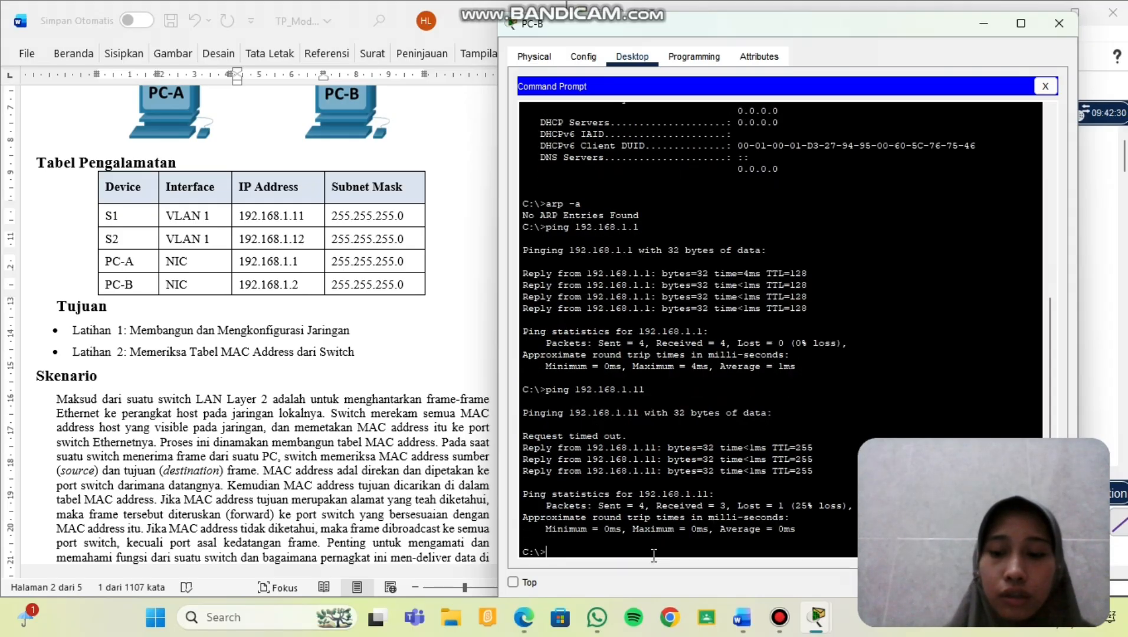
{"action": "key", "text": "Up"}
{"action": "key", "text": "Return"}
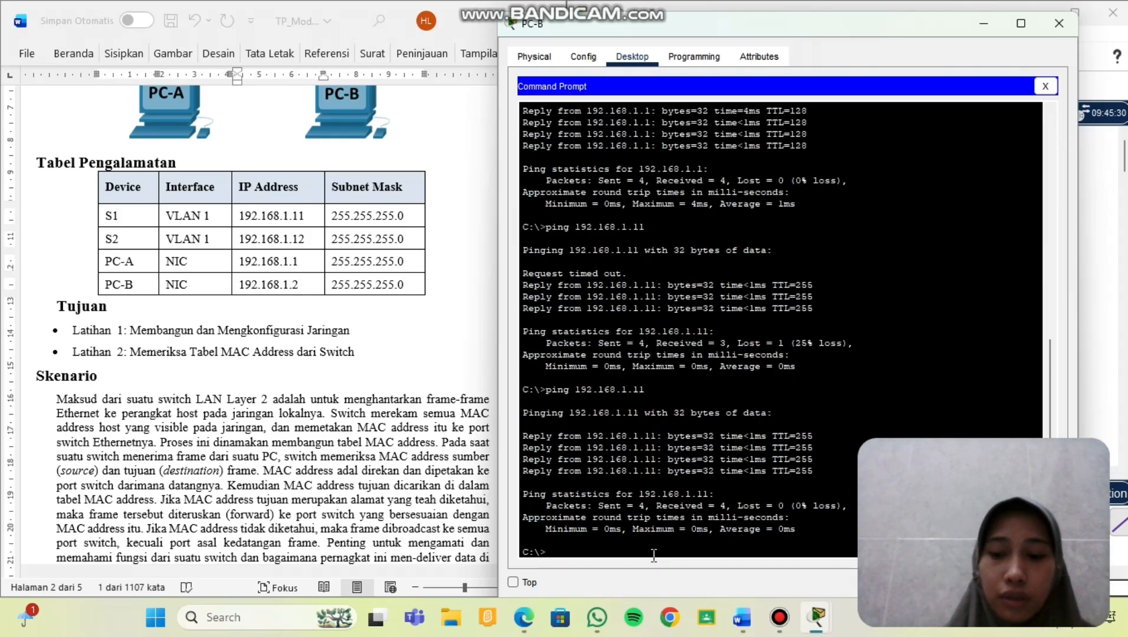
Ping S2 at 192.168.1.12 twice until it replies with 0% loss.
{"action": "key", "text": "Up"}
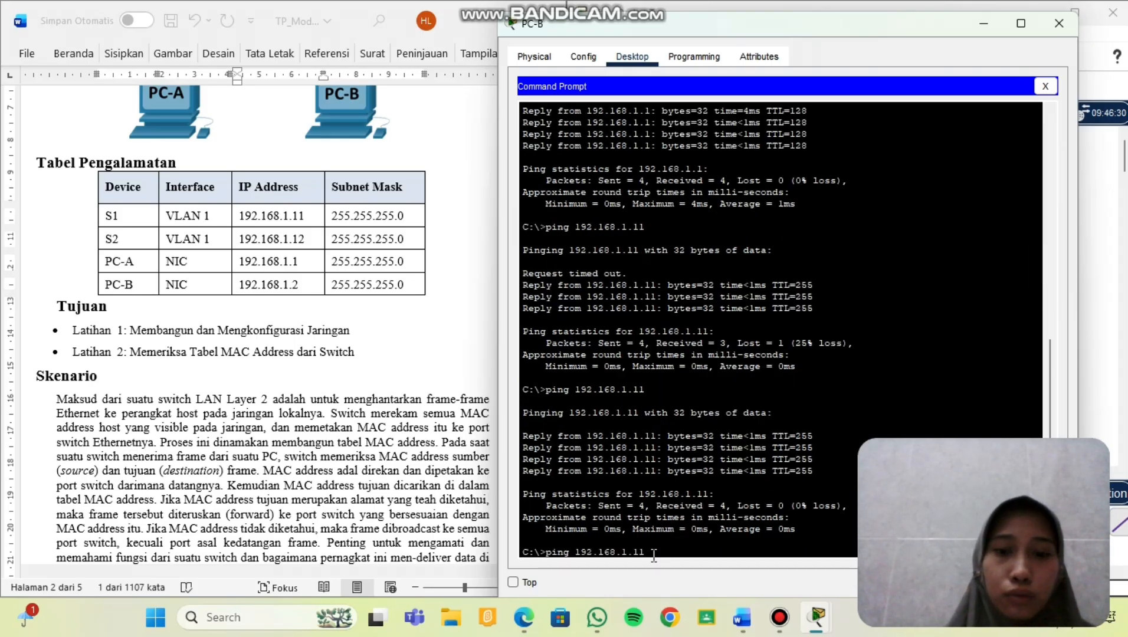
{"action": "key", "text": "BackSpace"}
{"action": "type", "text": "2"}
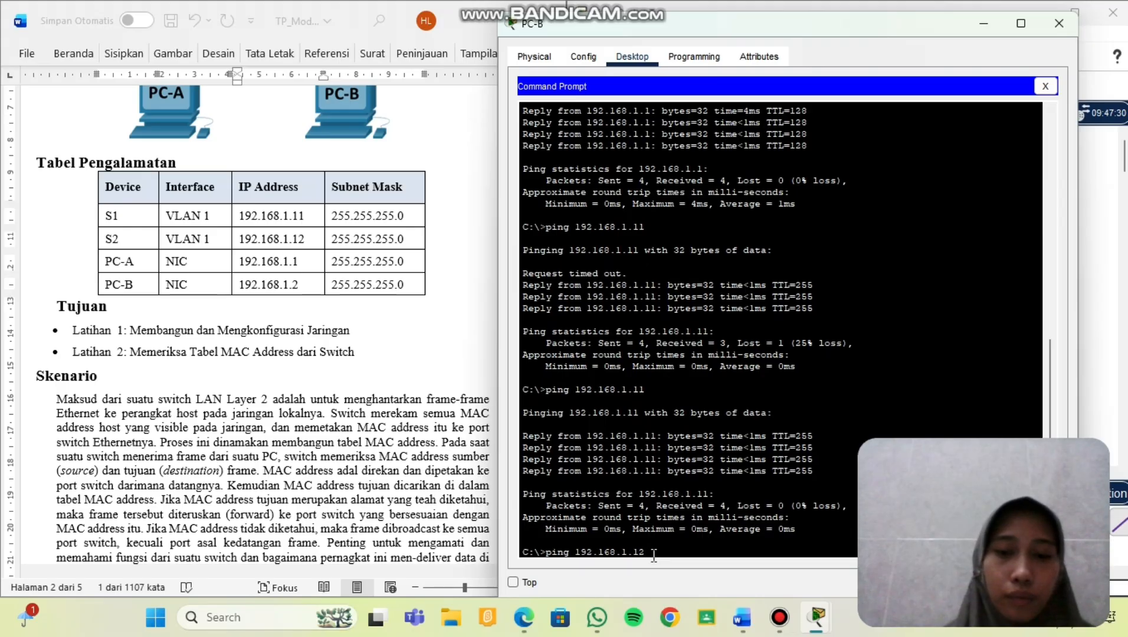
{"action": "key", "text": "Return"}
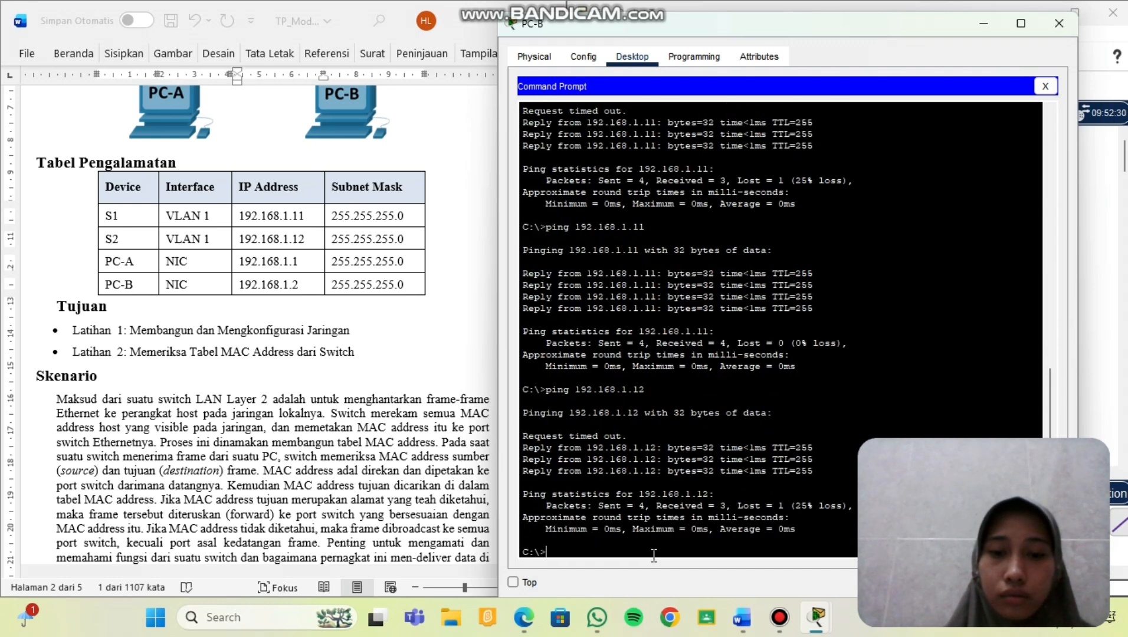
{"action": "key", "text": "Return"}
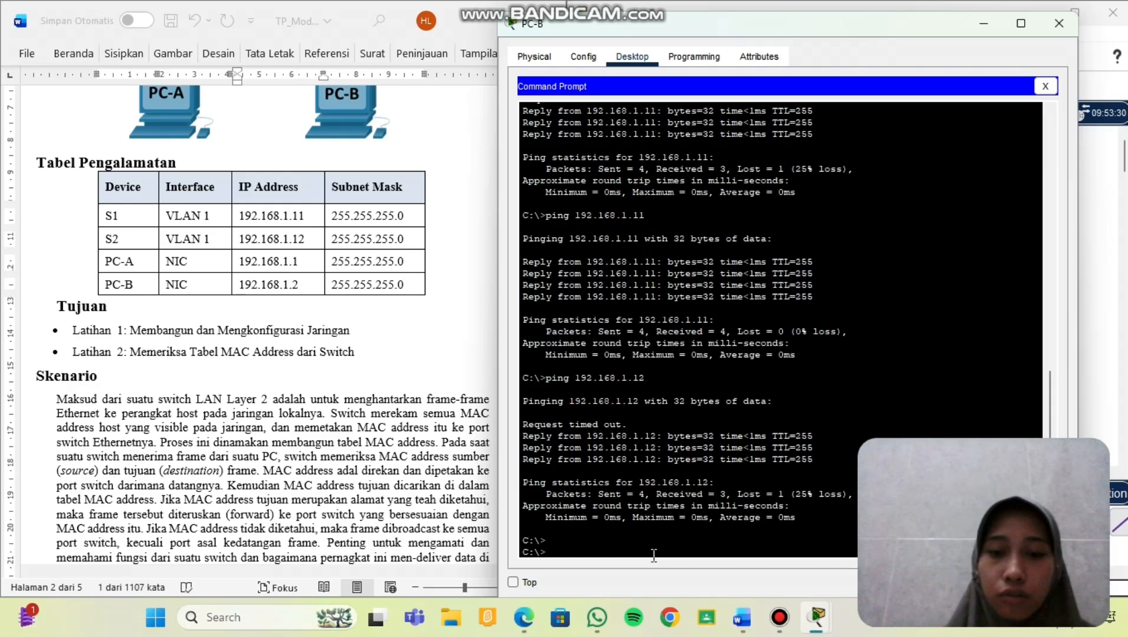
{"action": "key", "text": "Up"}
{"action": "key", "text": "Return"}
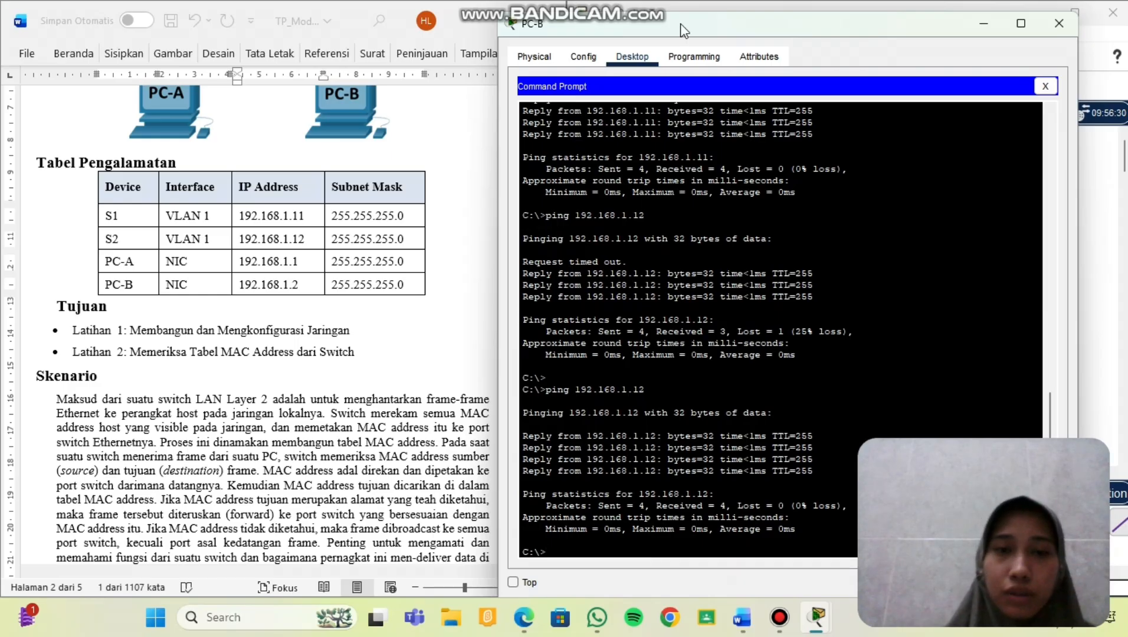
Scroll the worksheet to the Langkah 3 Pertanyaan section on page 4.
{"action": "scroll", "coordinate": [286, 362], "scroll_direction": "down", "scroll_amount": 20}
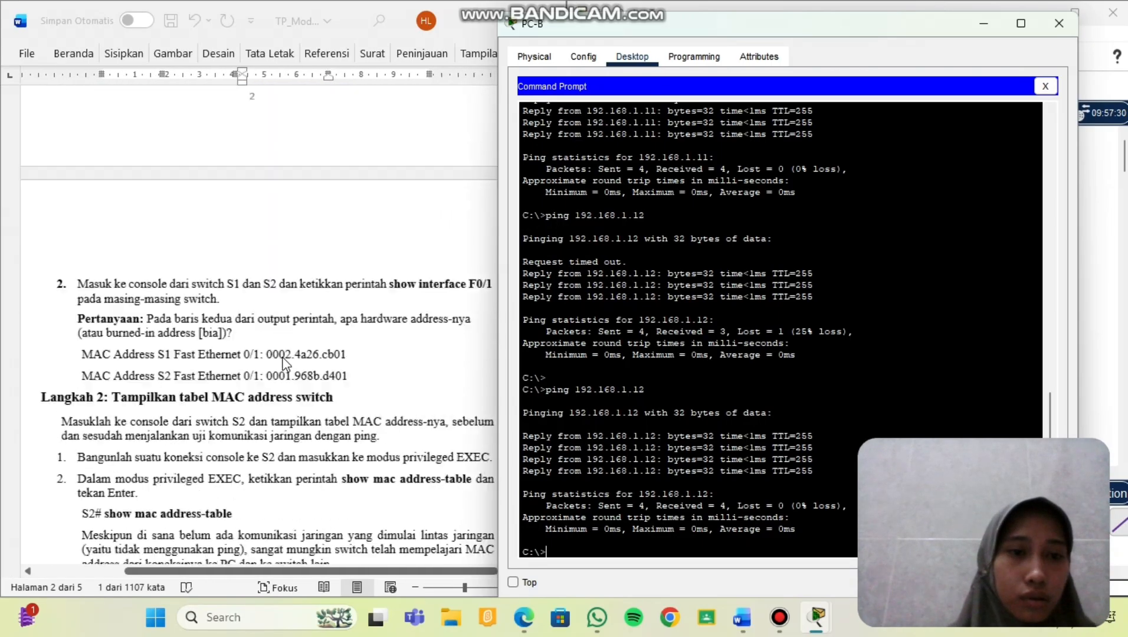
{"action": "scroll", "coordinate": [286, 362], "scroll_direction": "down", "scroll_amount": 3}
{"action": "scroll", "coordinate": [286, 362], "scroll_direction": "up", "scroll_amount": 2}
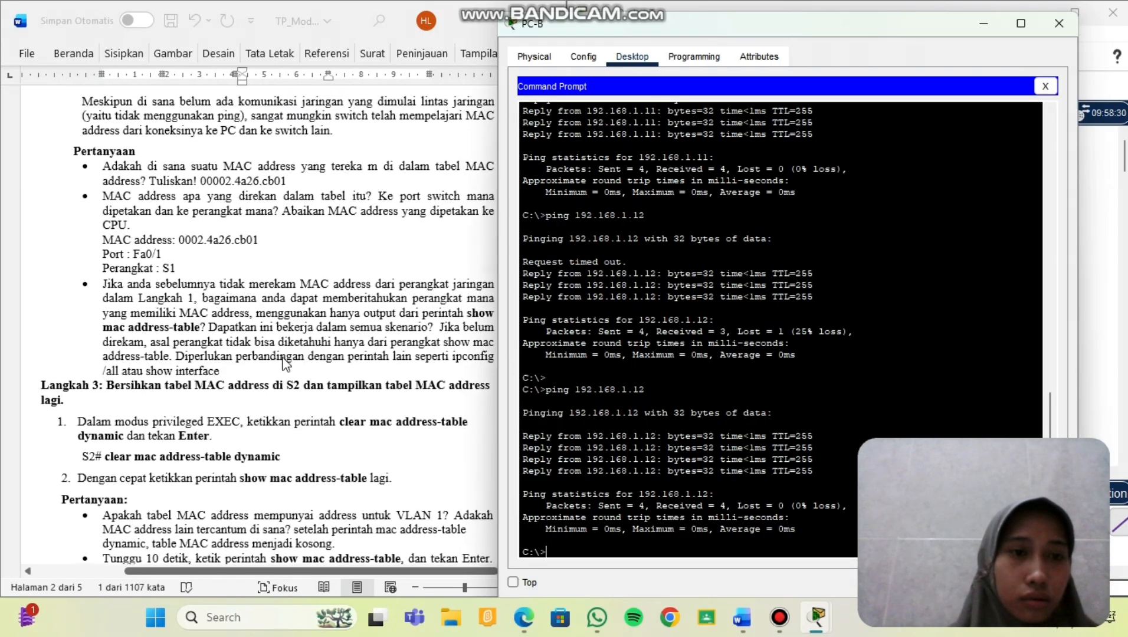
{"action": "scroll", "coordinate": [286, 363], "scroll_direction": "down", "scroll_amount": 1}
{"action": "scroll", "coordinate": [286, 364], "scroll_direction": "down", "scroll_amount": 15}
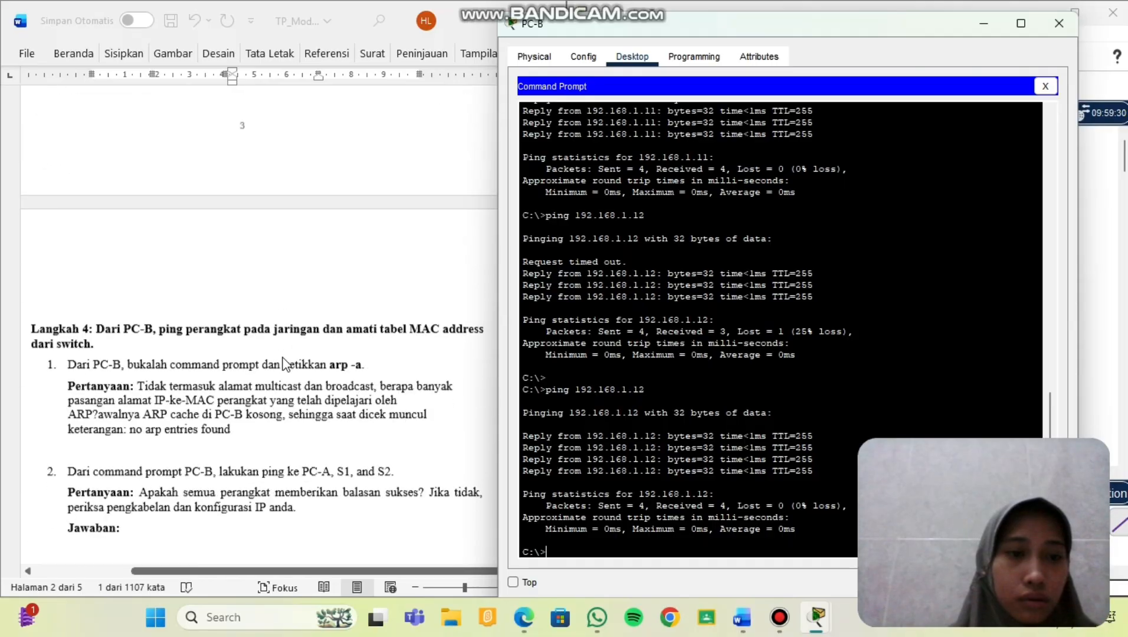
{"action": "scroll", "coordinate": [286, 364], "scroll_direction": "down", "scroll_amount": 3}
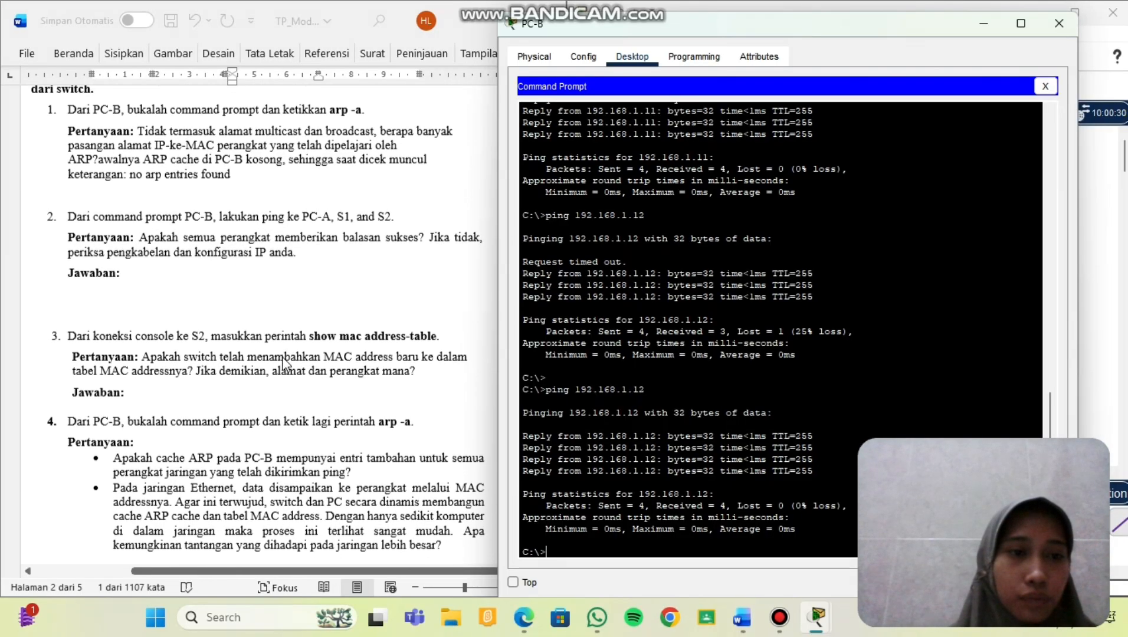
{"action": "left_click", "coordinate": [183, 286]}
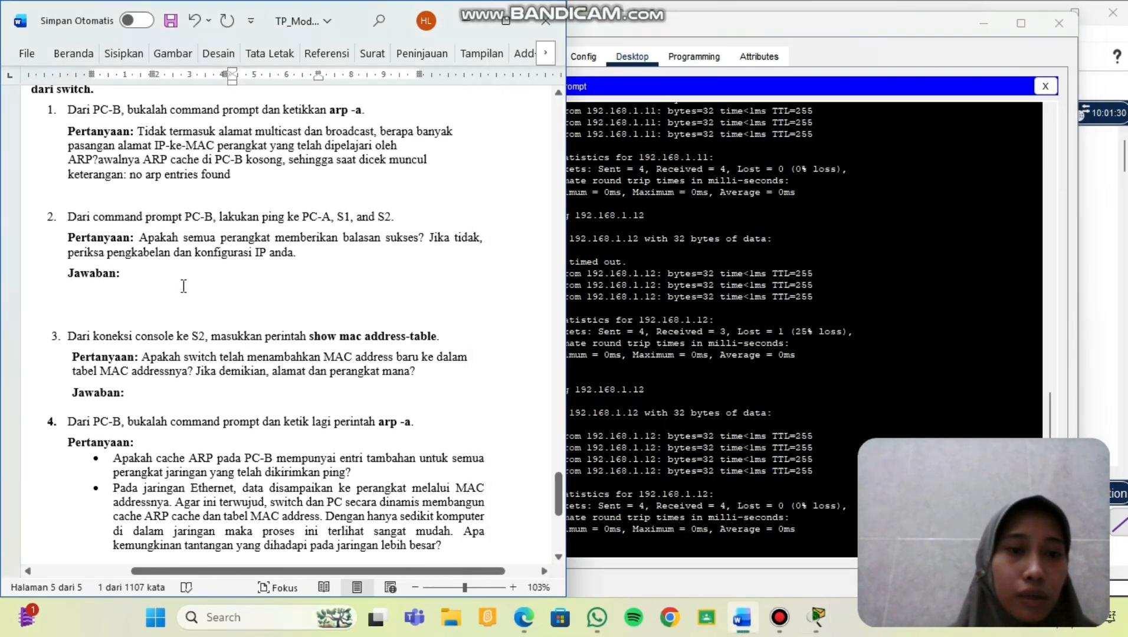
{"action": "scroll", "coordinate": [183, 286], "scroll_direction": "down", "scroll_amount": 2}
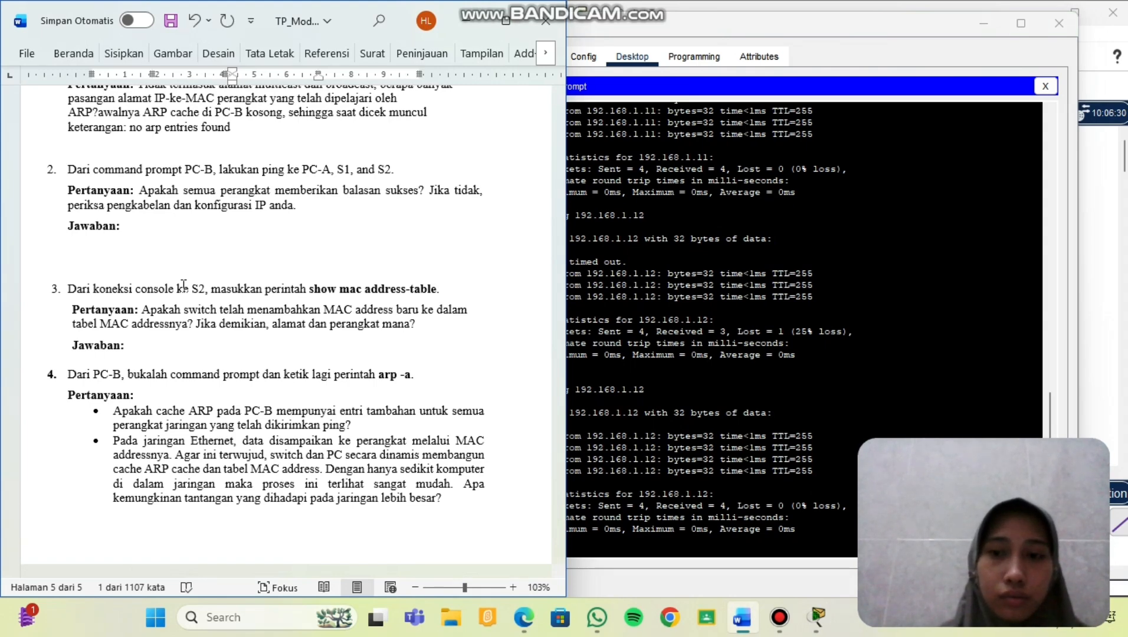
{"action": "scroll", "coordinate": [199, 216], "scroll_direction": "up", "scroll_amount": 3}
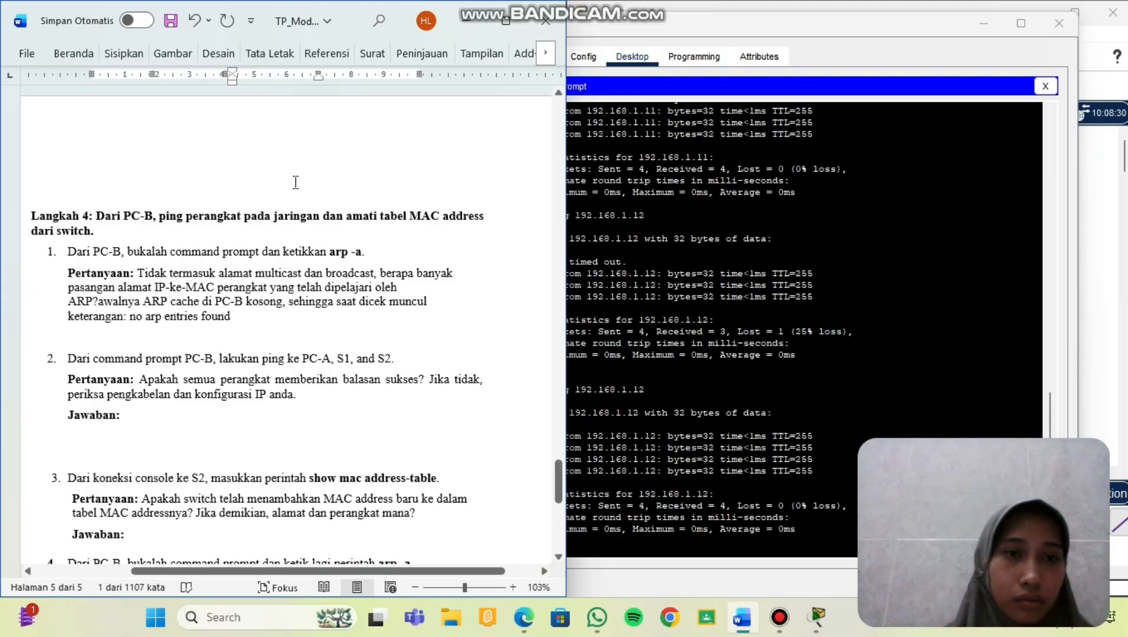
{"action": "scroll", "coordinate": [295, 182], "scroll_direction": "up", "scroll_amount": 5}
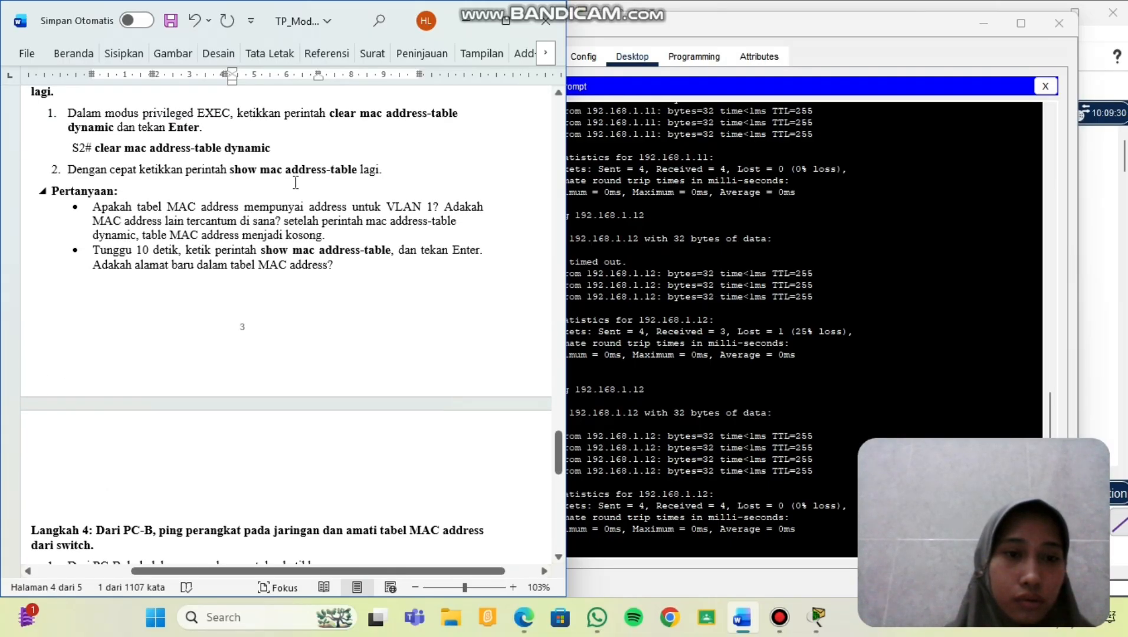
{"action": "scroll", "coordinate": [295, 182], "scroll_direction": "up", "scroll_amount": 1}
Begin the answer: after a few seconds the MAC table automatically refills.
{"action": "left_click", "coordinate": [355, 289]}
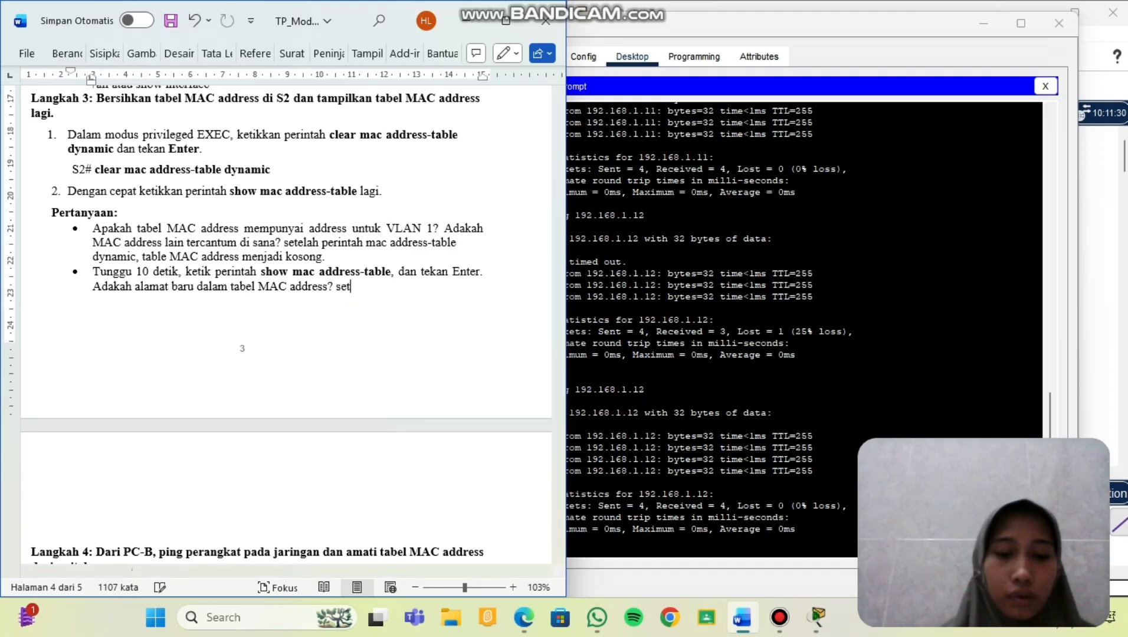
{"action": "type", "text": "setelah"}
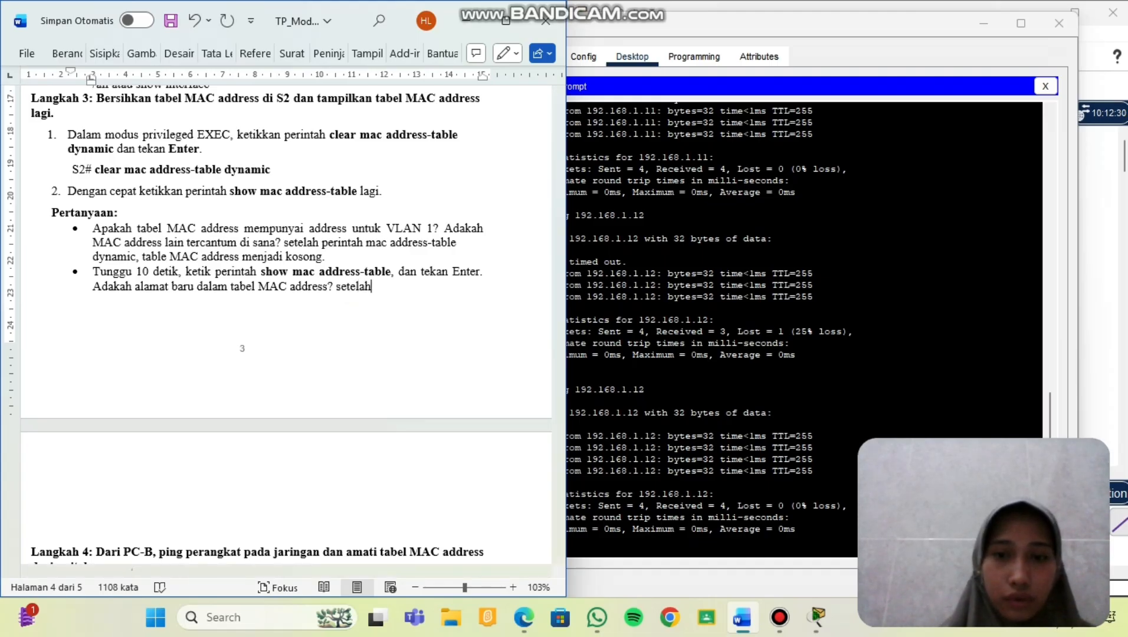
{"action": "type", "text": " bebrap"}
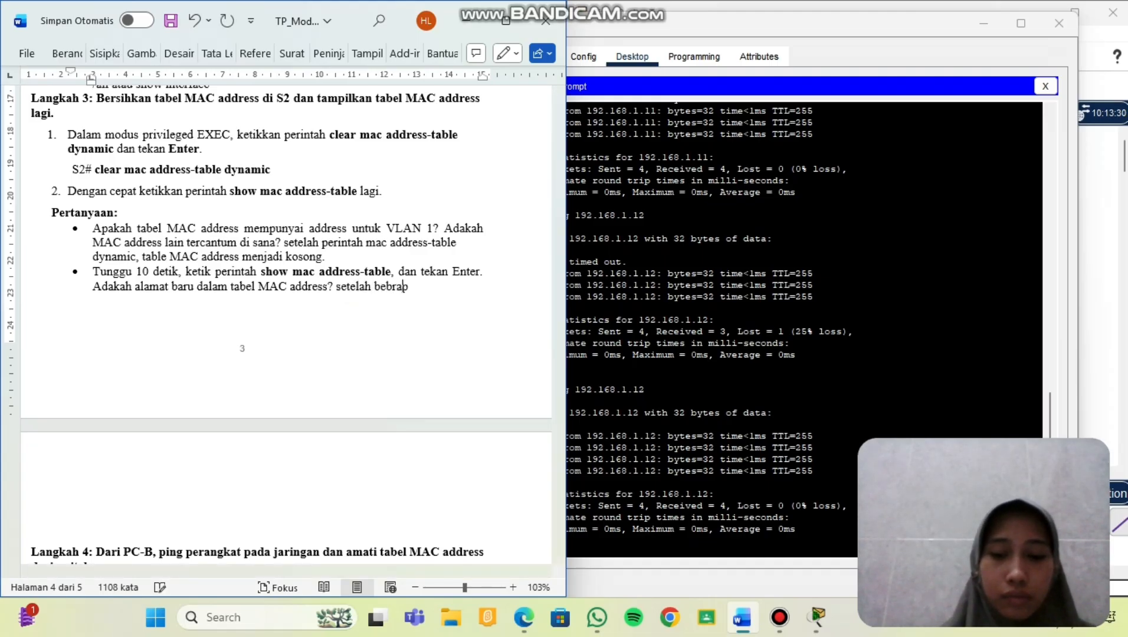
{"action": "type", "text": "a det"}
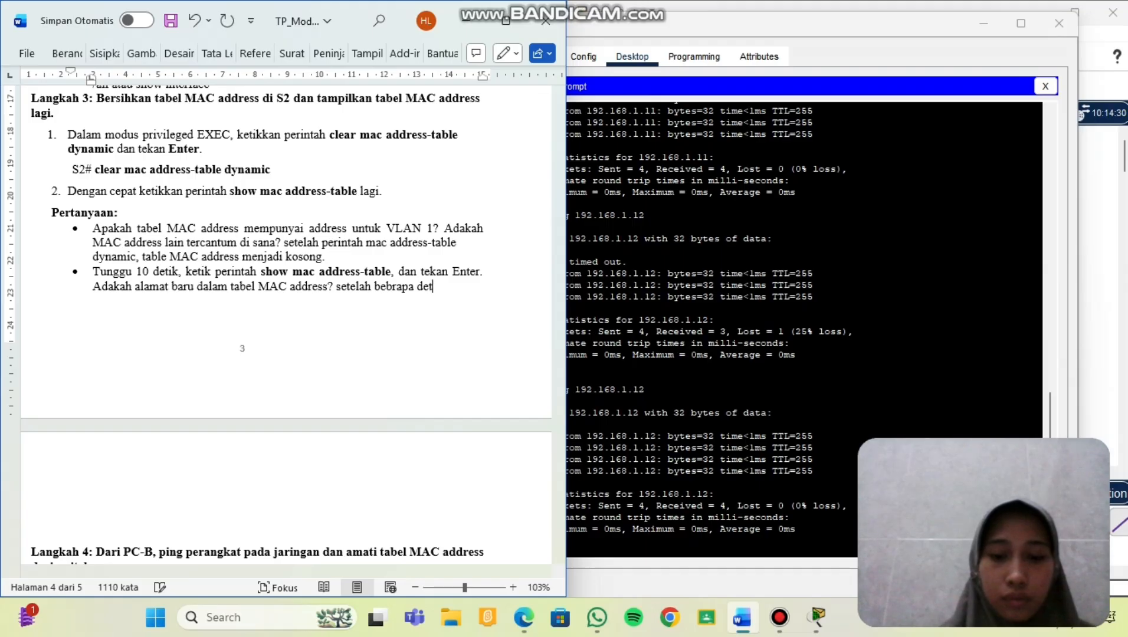
{"action": "type", "text": "ik"}
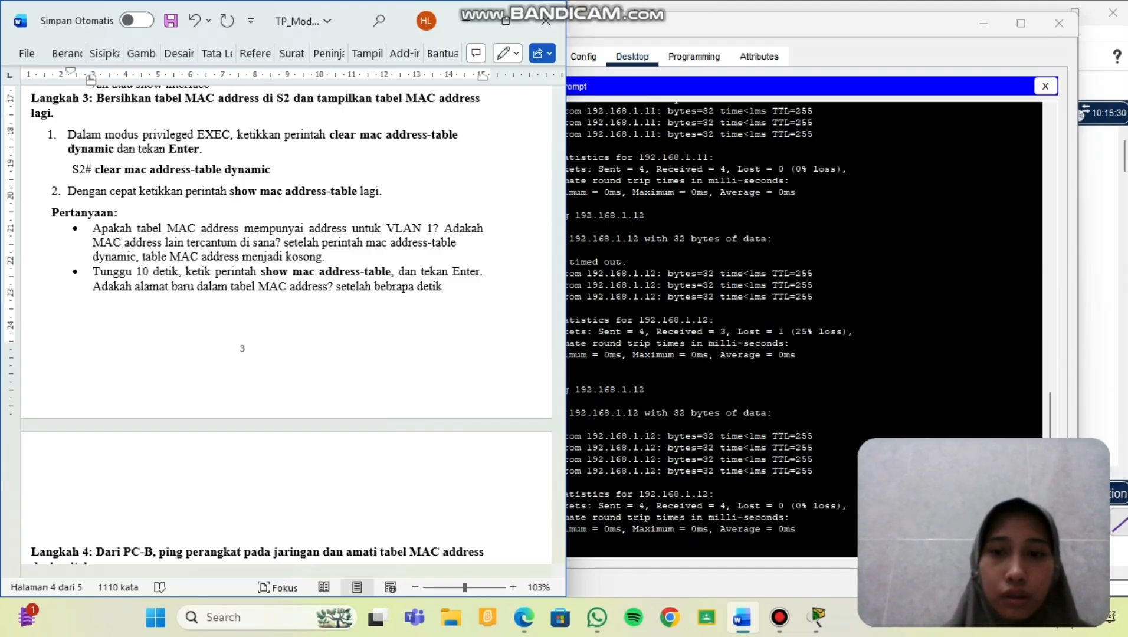
{"action": "type", "text": ", atbel"}
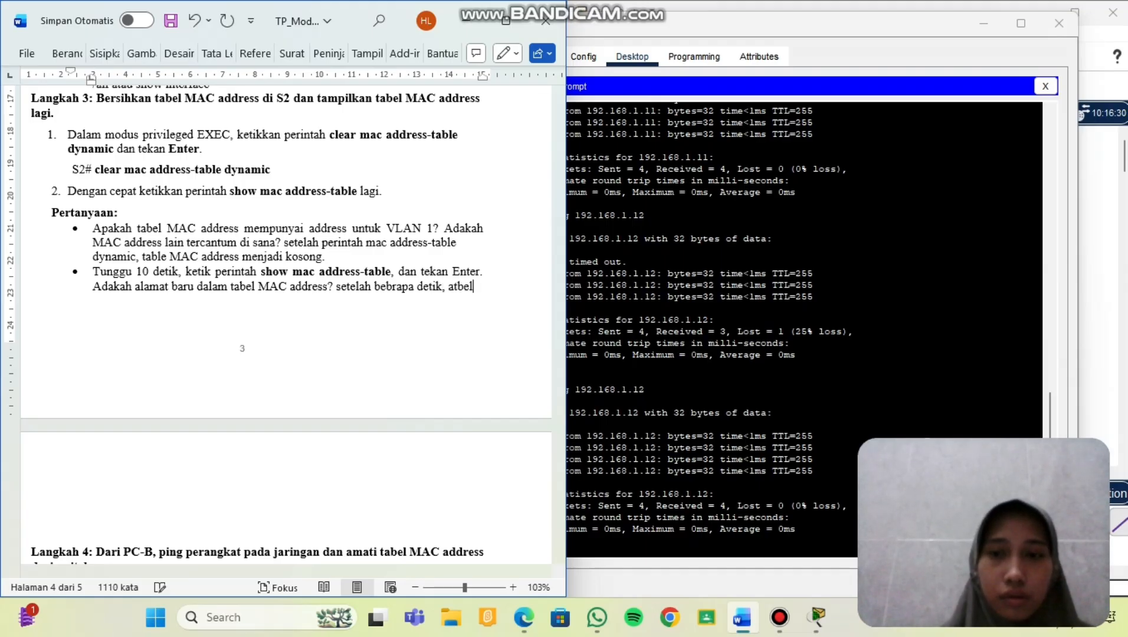
{"action": "type", "text": " mulai t"}
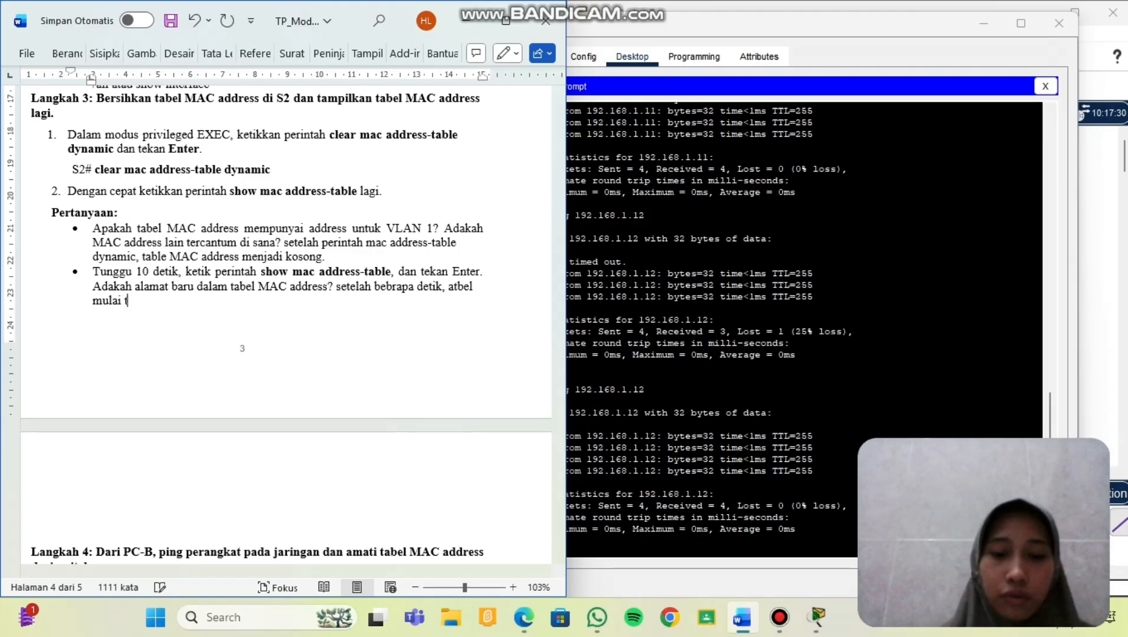
{"action": "type", "text": "erisi kem"}
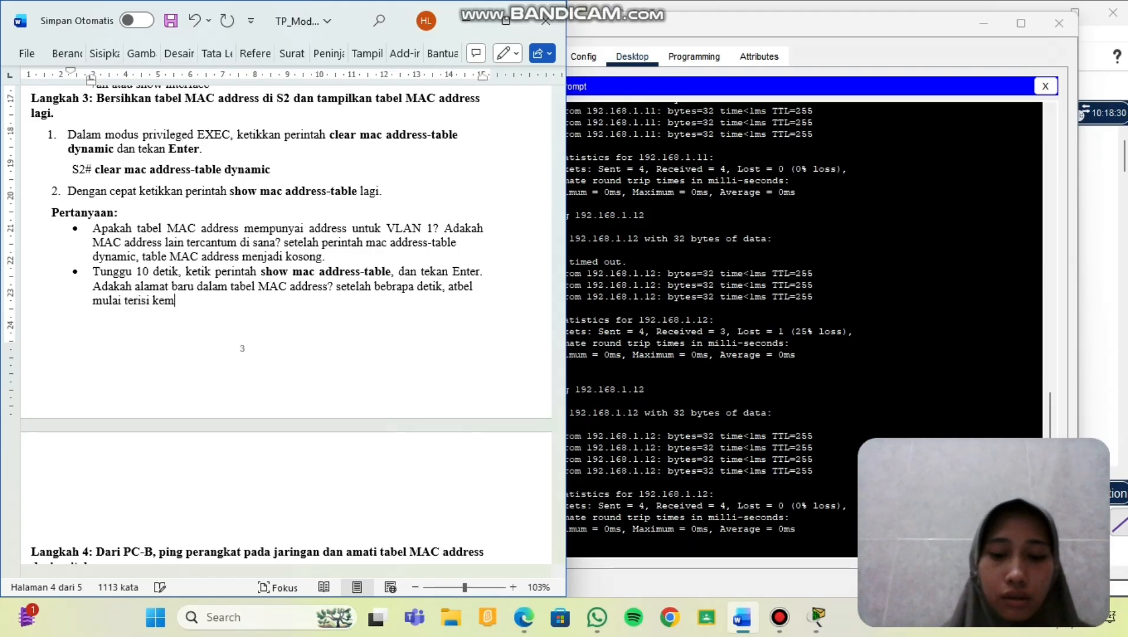
{"action": "type", "text": "bali se"}
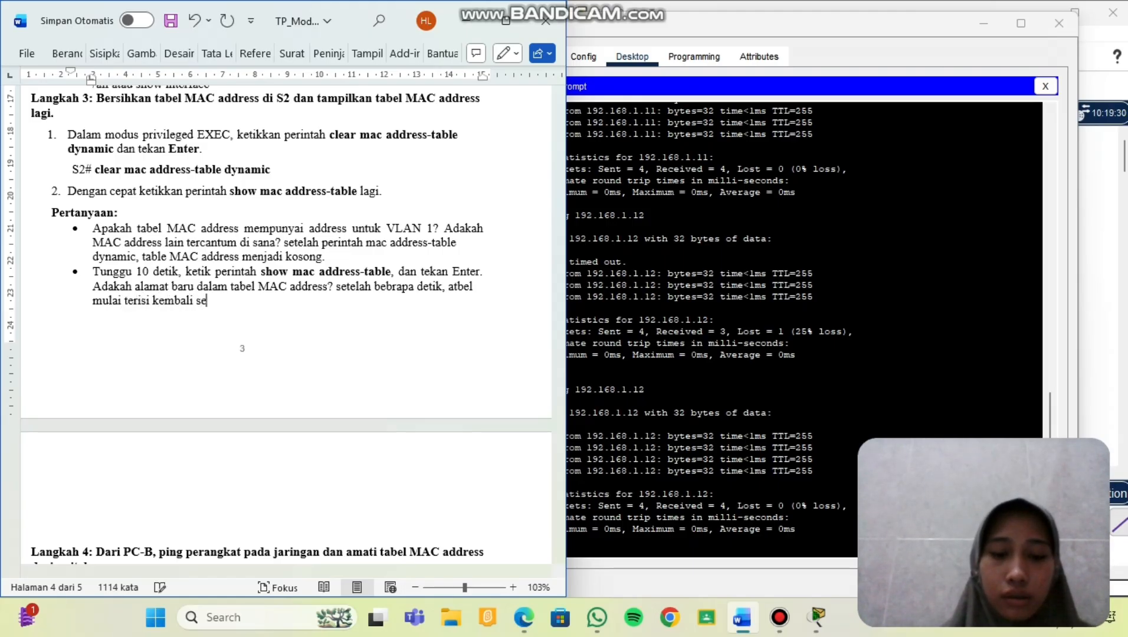
{"action": "type", "text": "cara otom"}
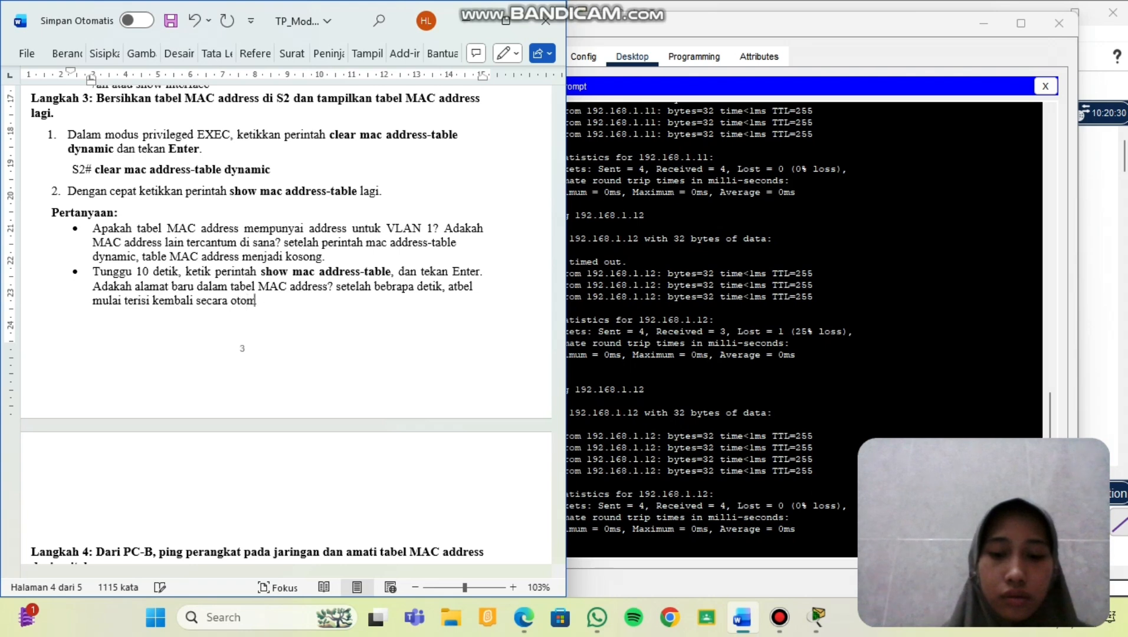
{"action": "type", "text": "atis"}
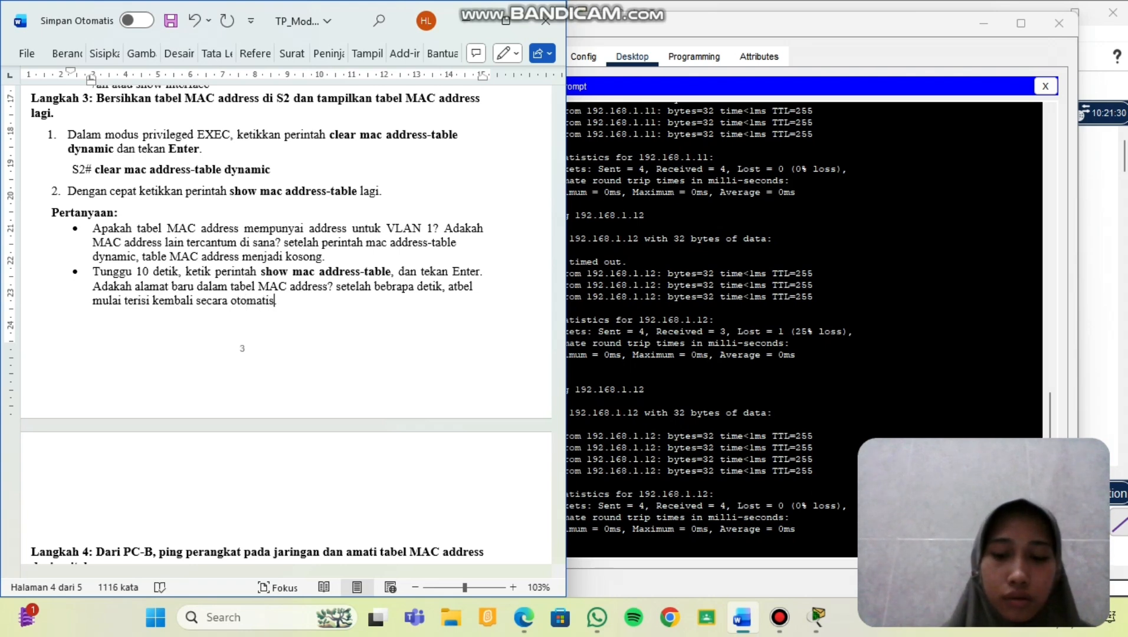
{"action": "type", "text": ". Tabel m"}
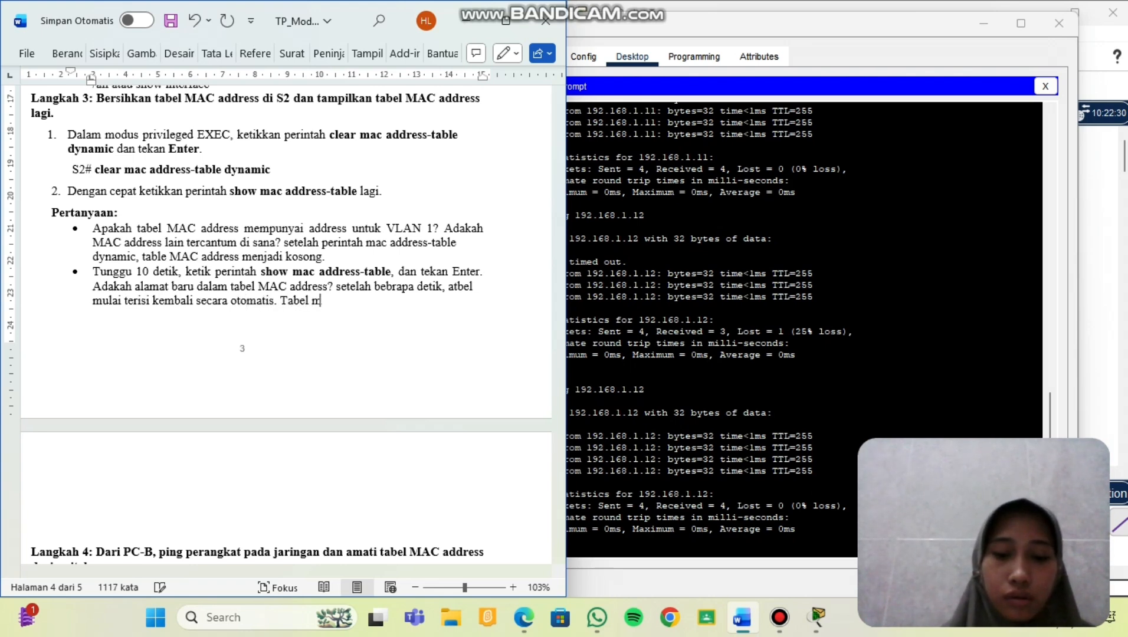
{"action": "type", "text": "ac addre"}
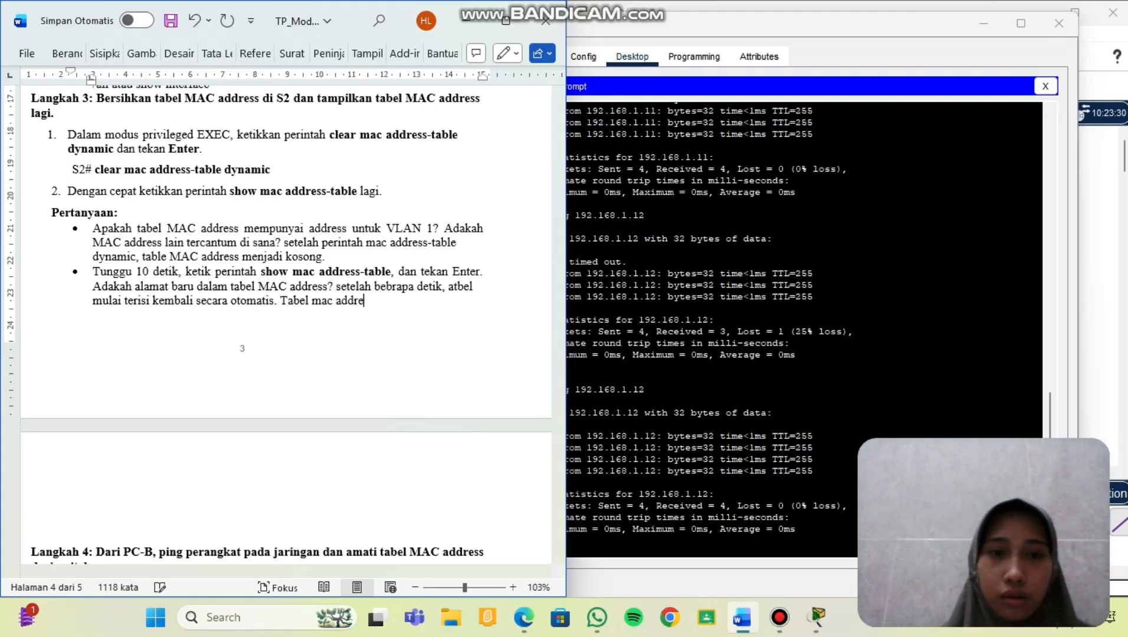
{"action": "type", "text": "sn"}
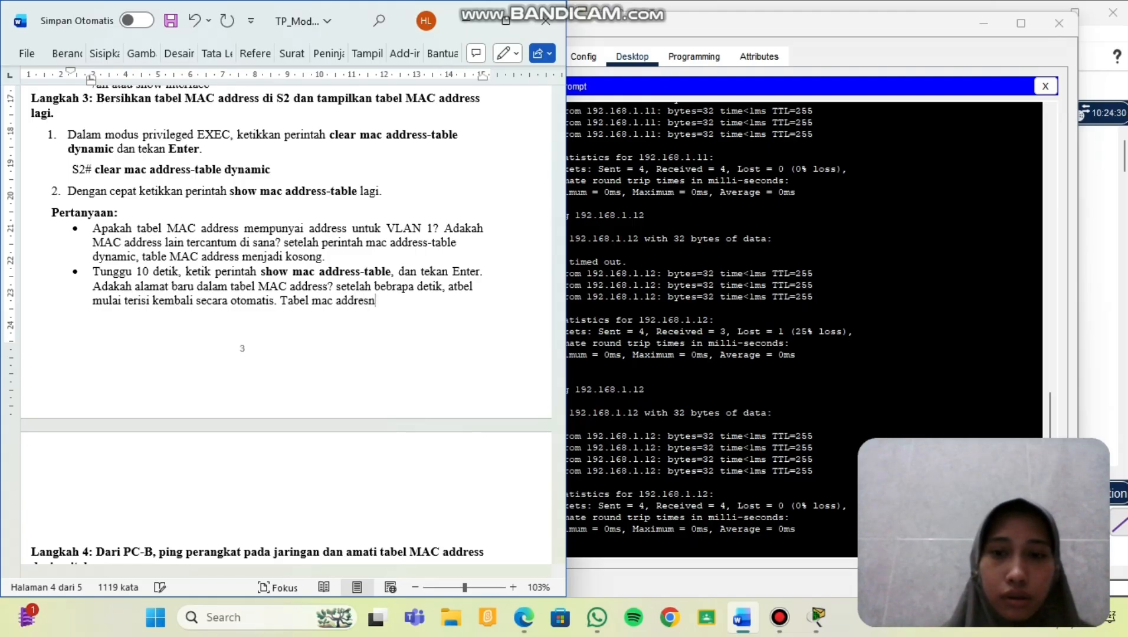
{"action": "type", "text": " kini memi"}
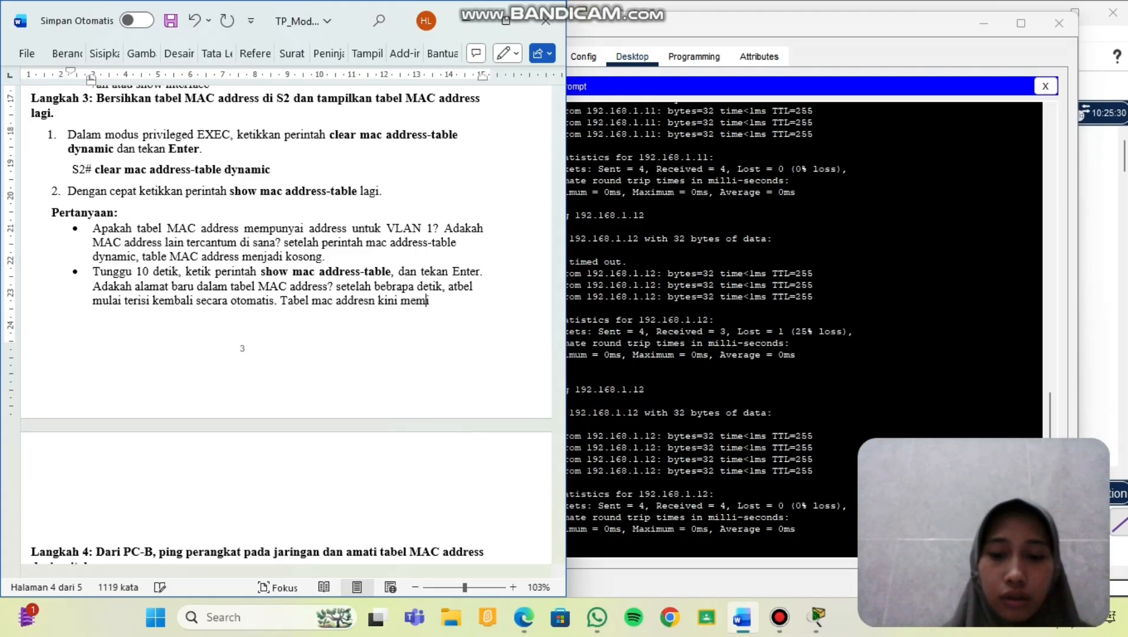
{"action": "type", "text": "liki satu"}
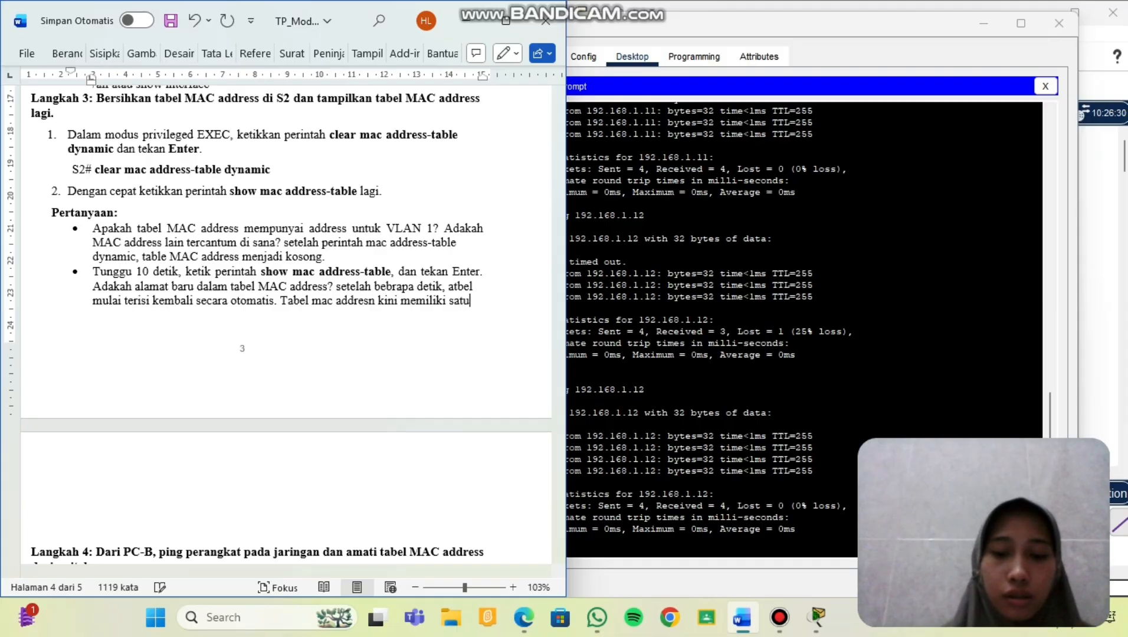
{"action": "type", "text": " alamat bar"}
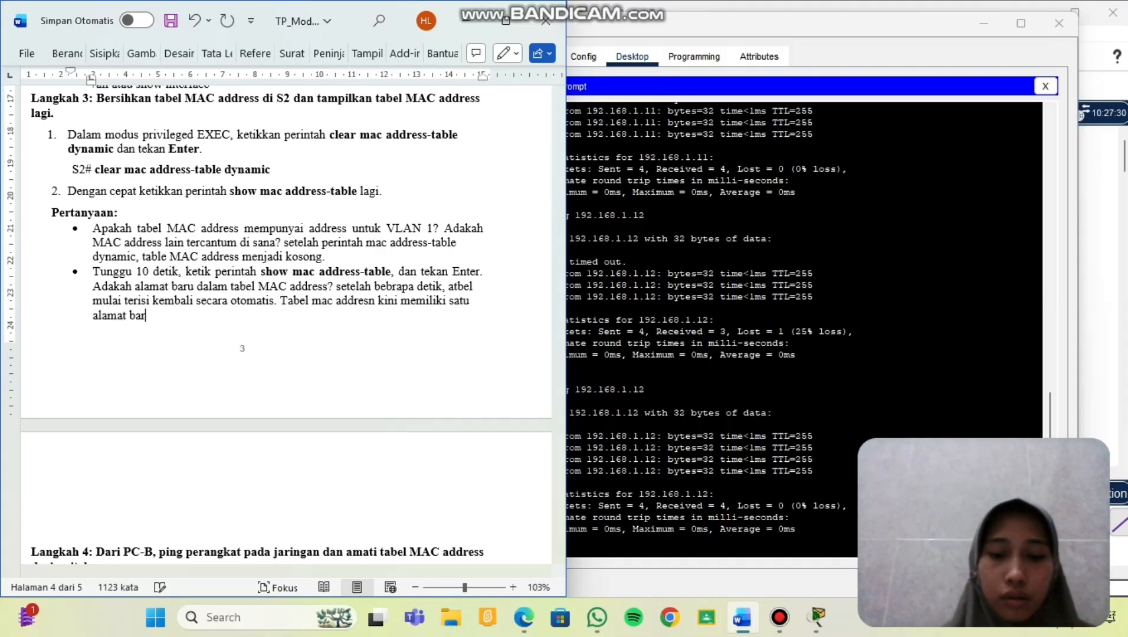
{"action": "type", "text": "u untu"}
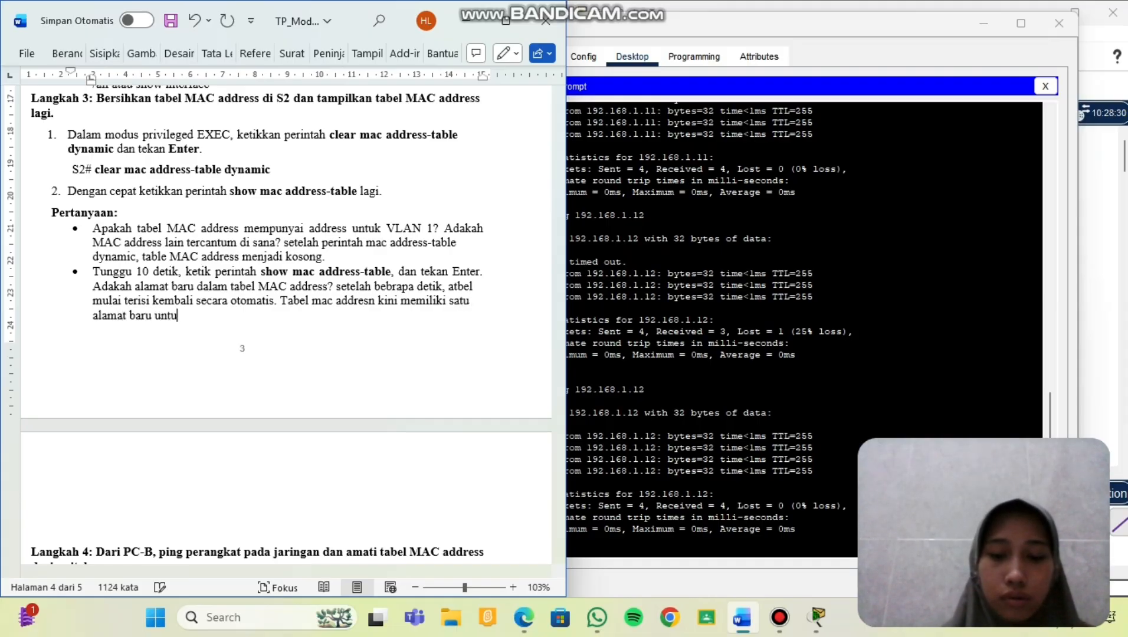
{"action": "type", "text": "k VLAN 1"}
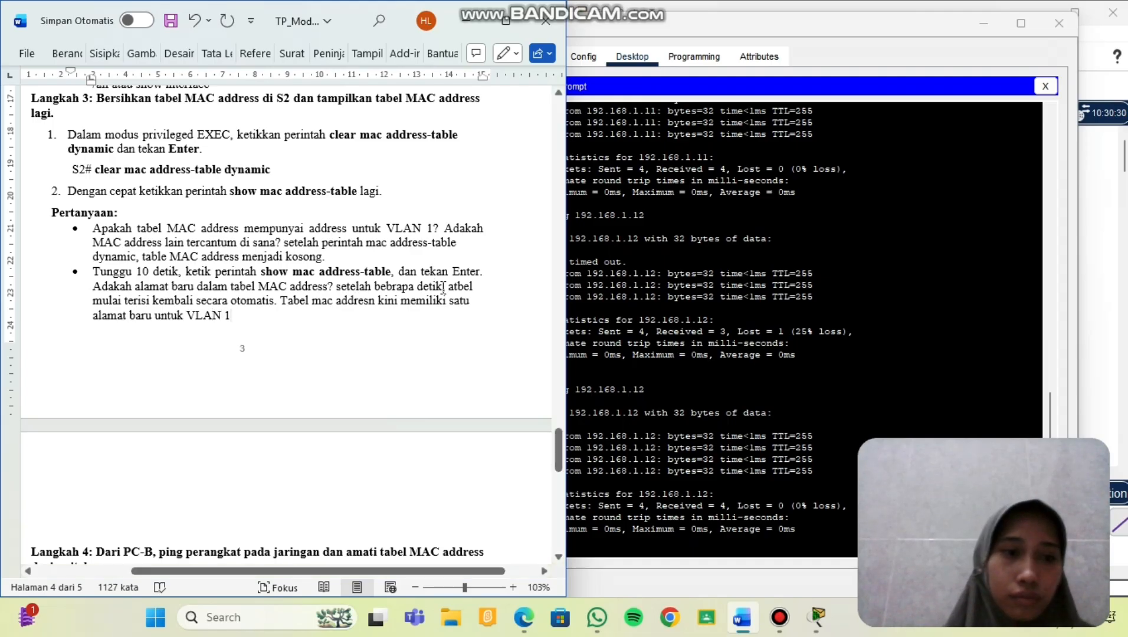
Start the question 2 answer: the first pings to S1 and S2 timed out once.
{"action": "scroll", "coordinate": [443, 286], "scroll_direction": "down", "scroll_amount": 8}
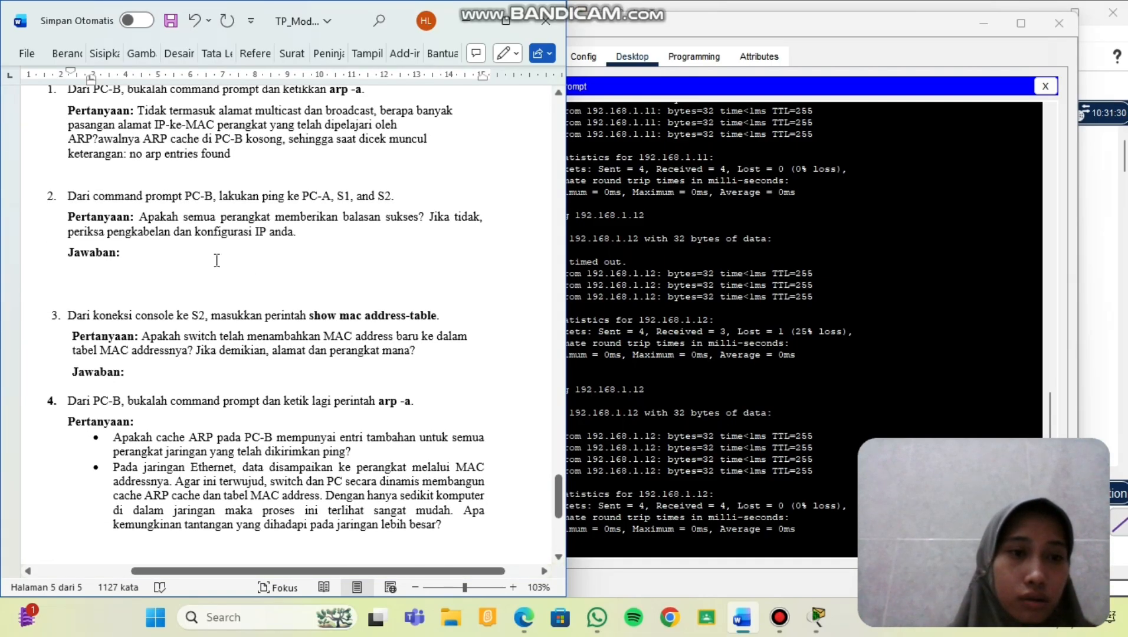
{"action": "left_click", "coordinate": [215, 260]}
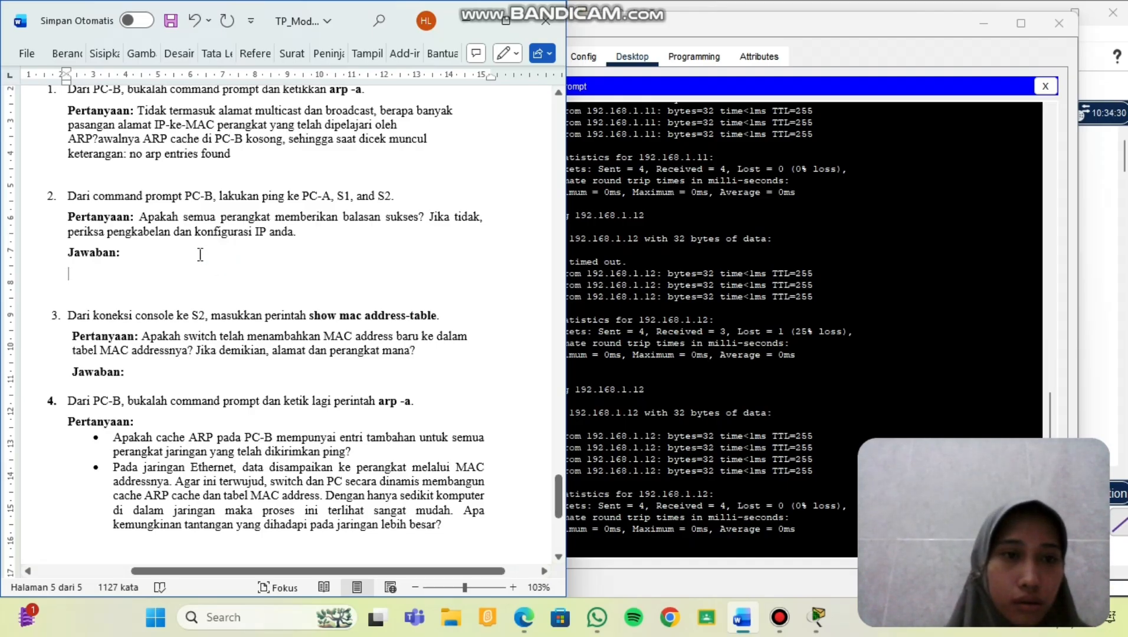
{"action": "left_click", "coordinate": [182, 256]}
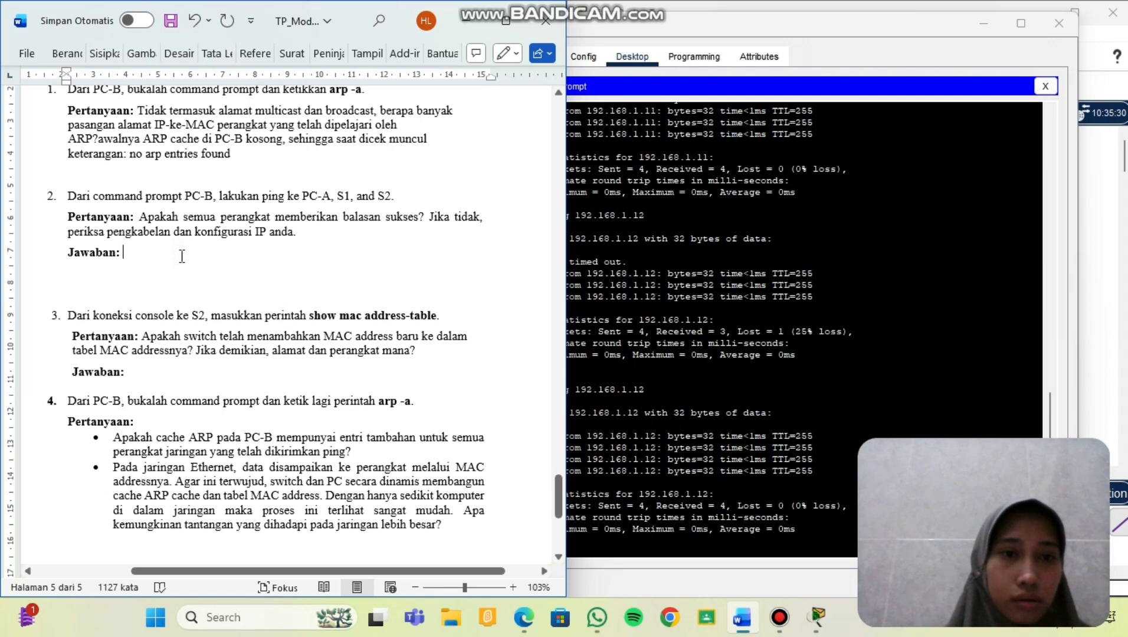
{"action": "scroll", "coordinate": [181, 256], "scroll_direction": "up", "scroll_amount": 1}
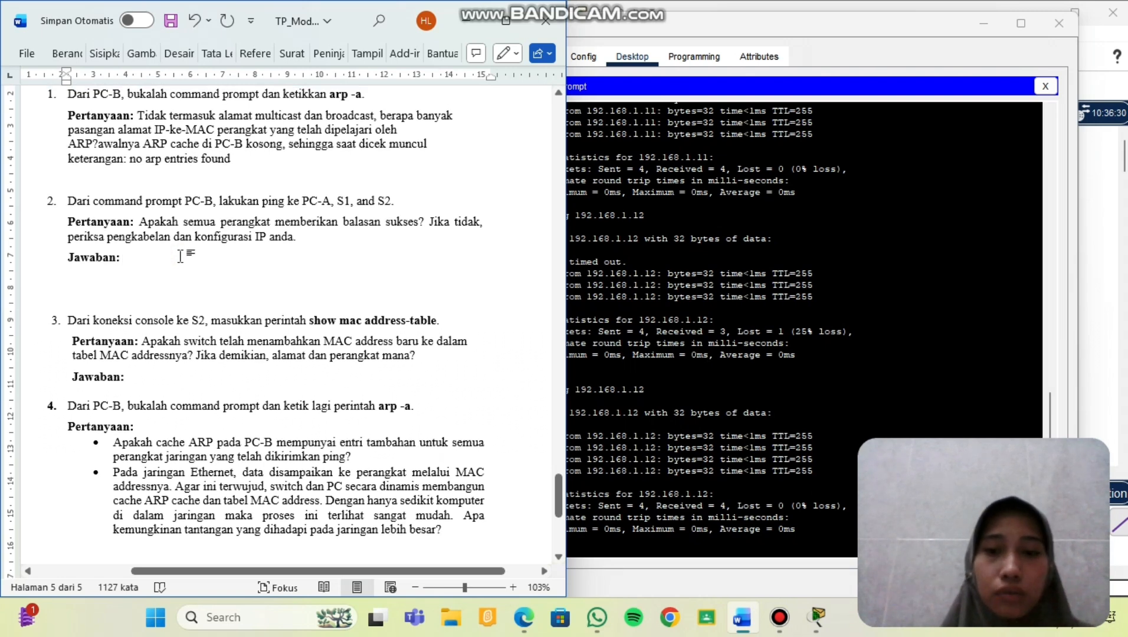
{"action": "left_click", "coordinate": [181, 257]}
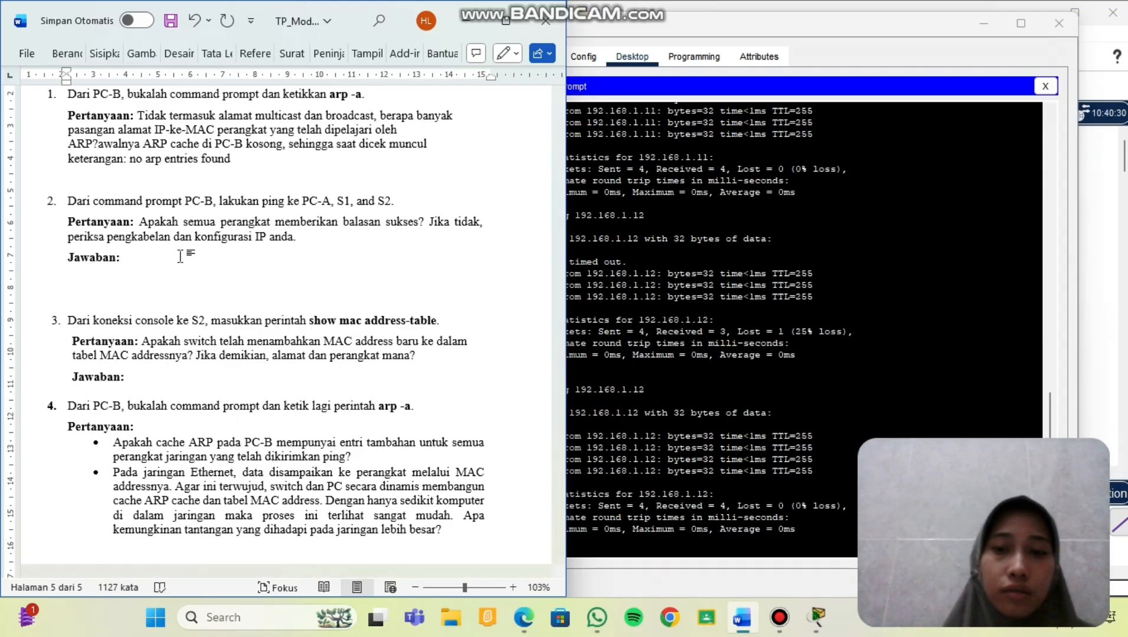
{"action": "type", "text": "saat melau"}
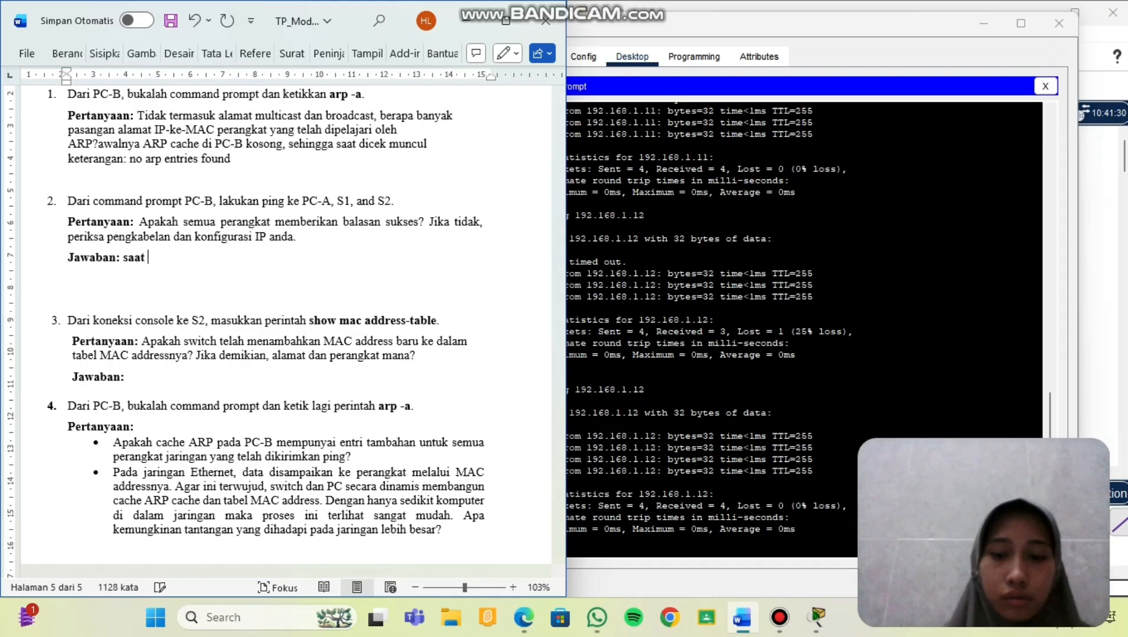
{"action": "type", "text": "kan"}
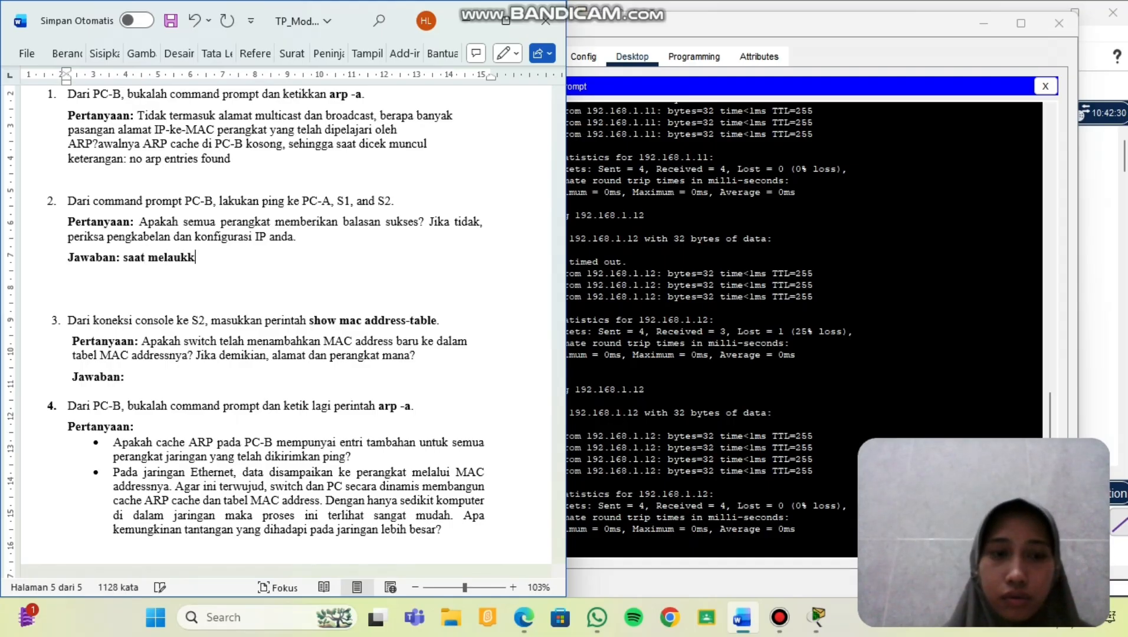
{"action": "key", "text": "BackSpace"}
{"action": "key", "text": "BackSpace"}
{"action": "key", "text": "BackSpace"}
{"action": "key", "text": "BackSpace"}
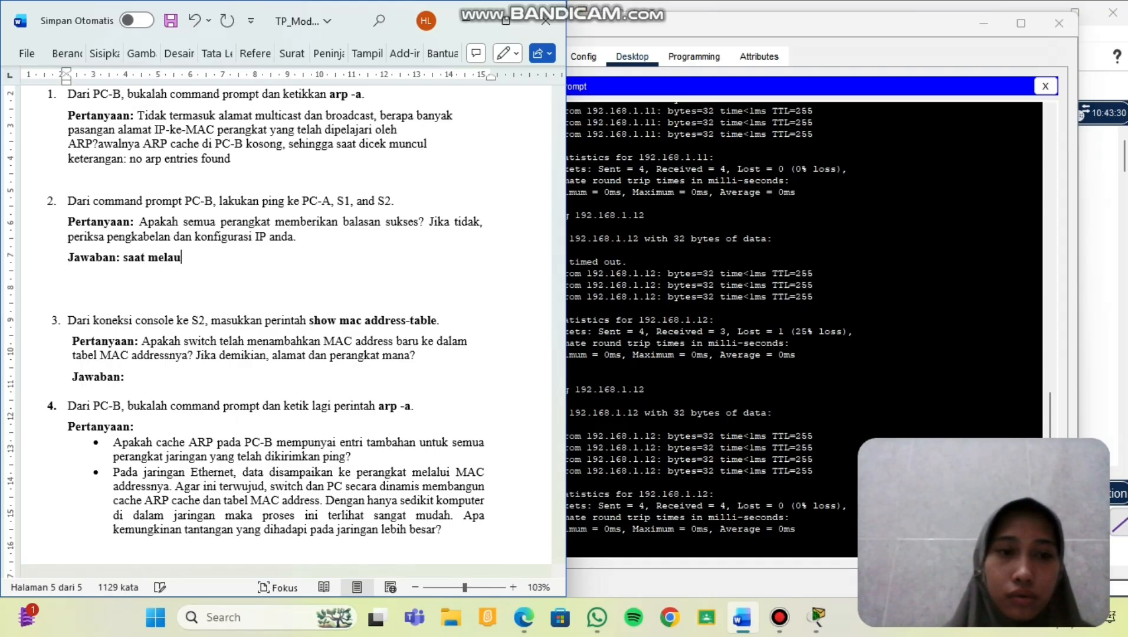
{"action": "type", "text": "kukan"}
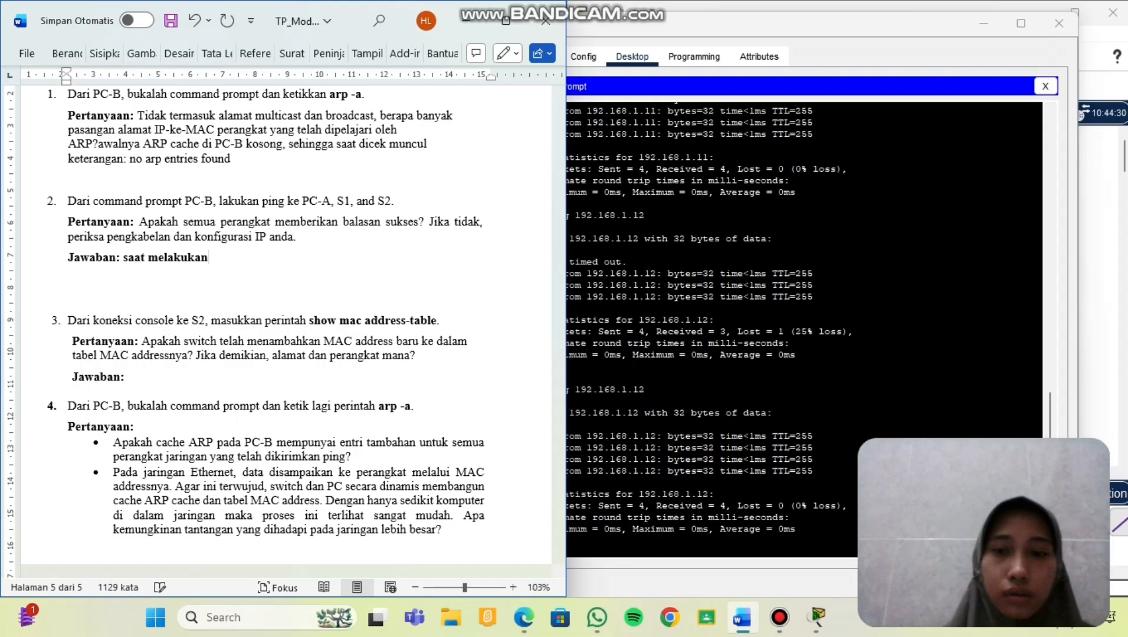
{"action": "type", "text": " ping"}
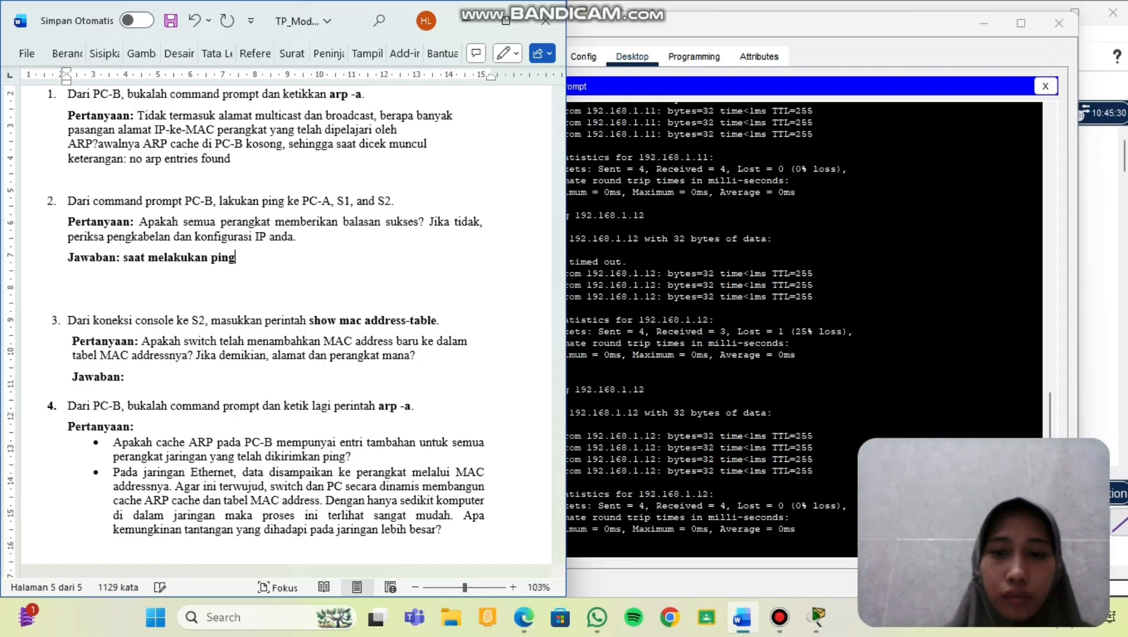
{"action": "type", "text": " perta"}
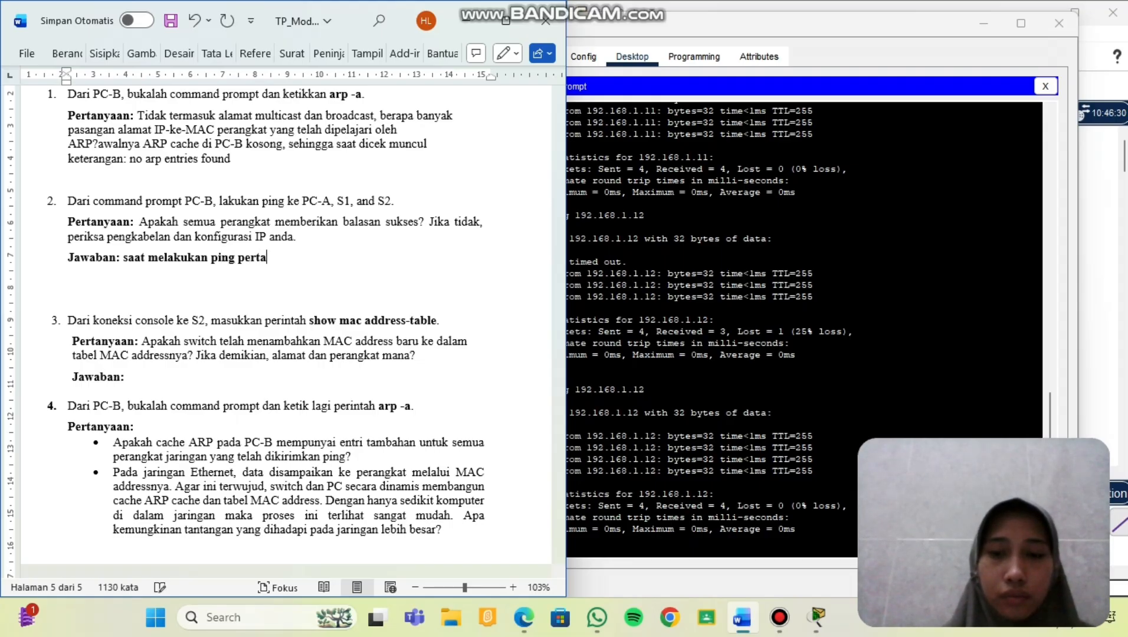
{"action": "type", "text": "ma k"}
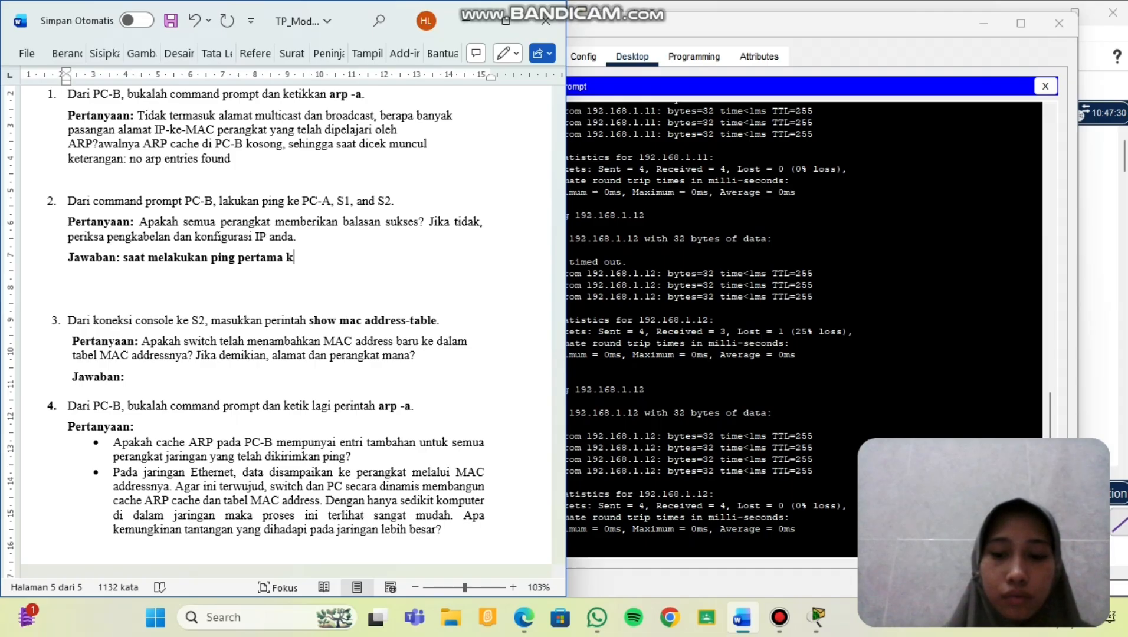
{"action": "type", "text": "e S1"}
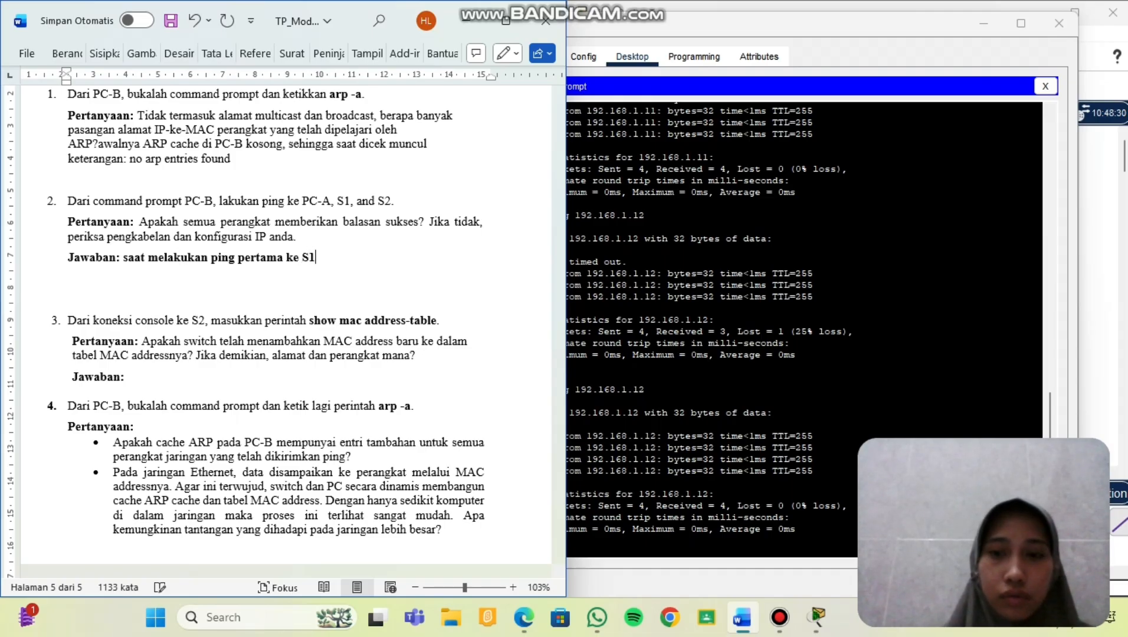
{"action": "type", "text": " dan S"}
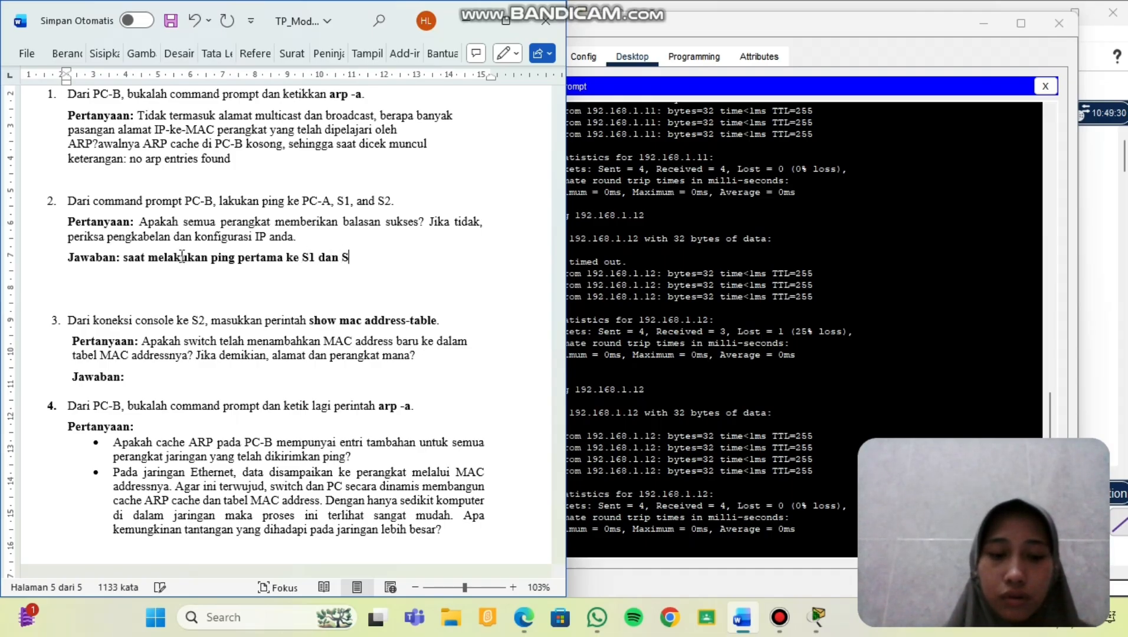
{"action": "type", "text": "2, m"}
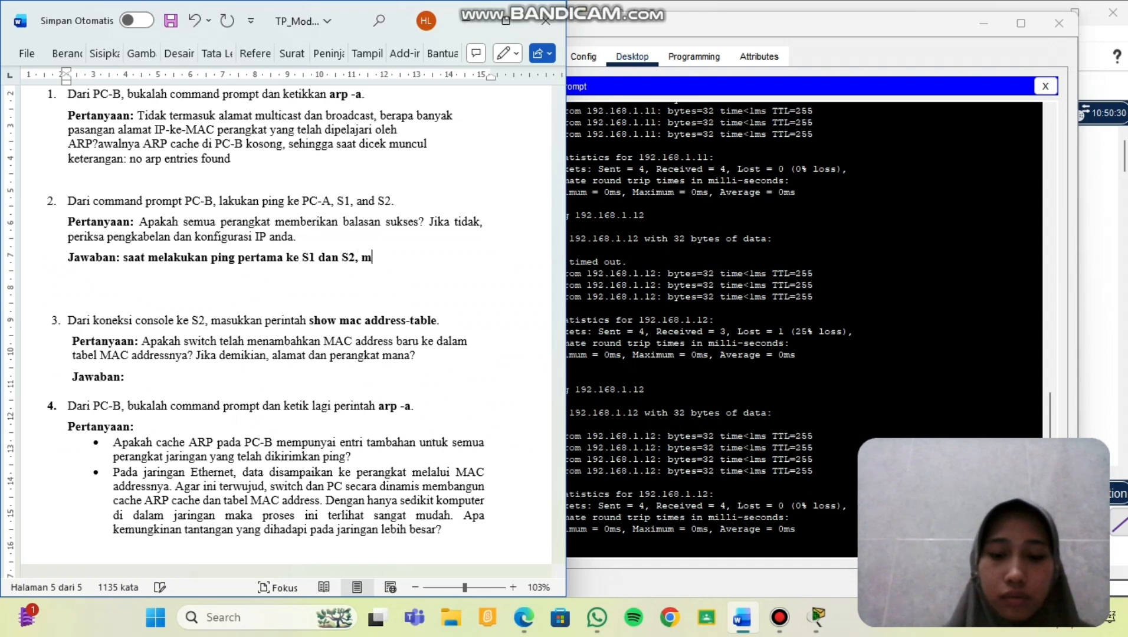
{"action": "type", "text": "uncul re"}
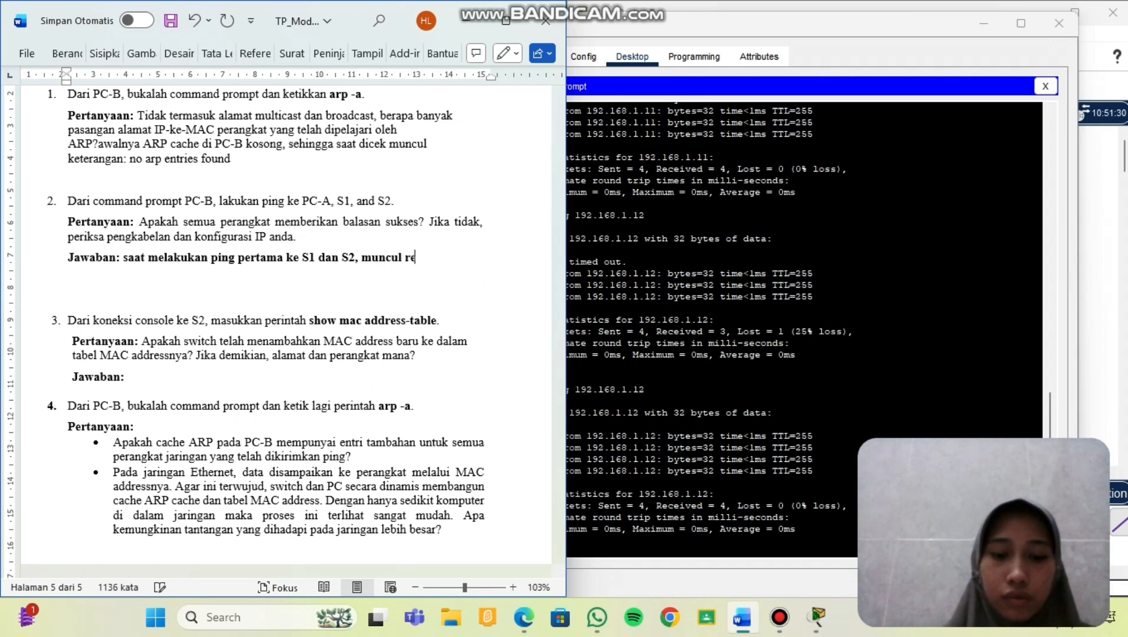
{"action": "type", "text": "quest"}
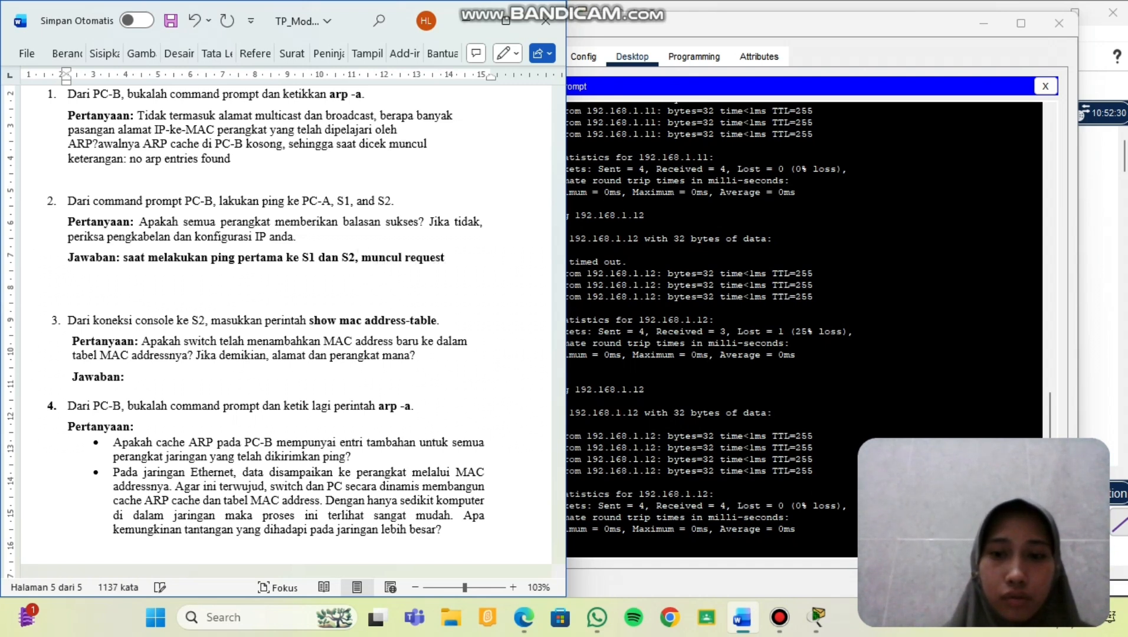
{"action": "type", "text": " timed "}
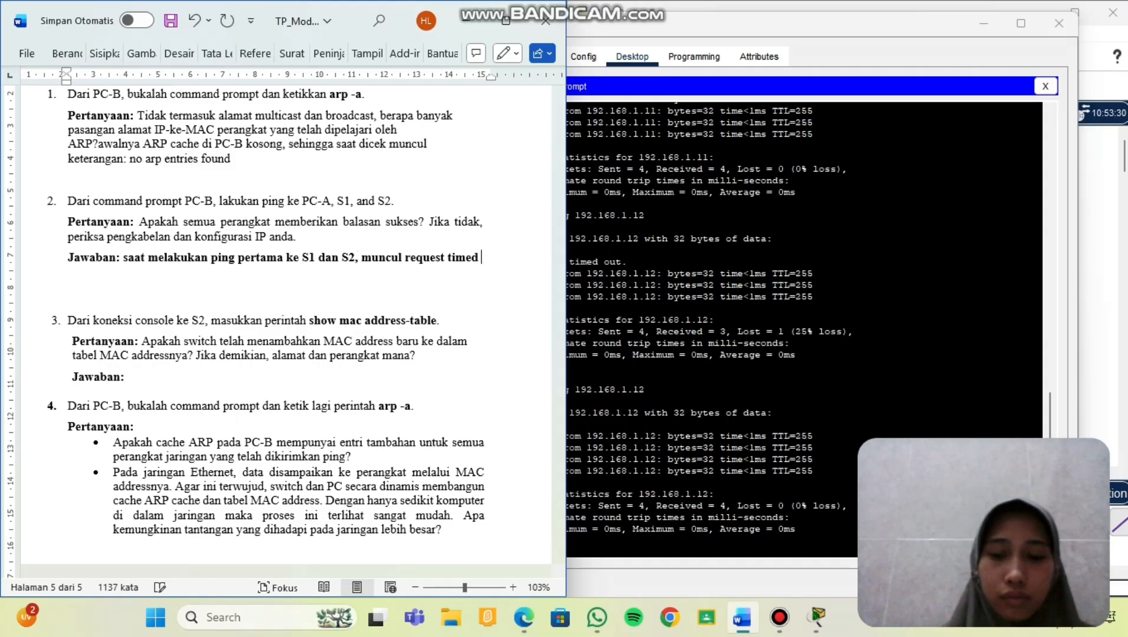
{"action": "type", "text": "out satu kali"}
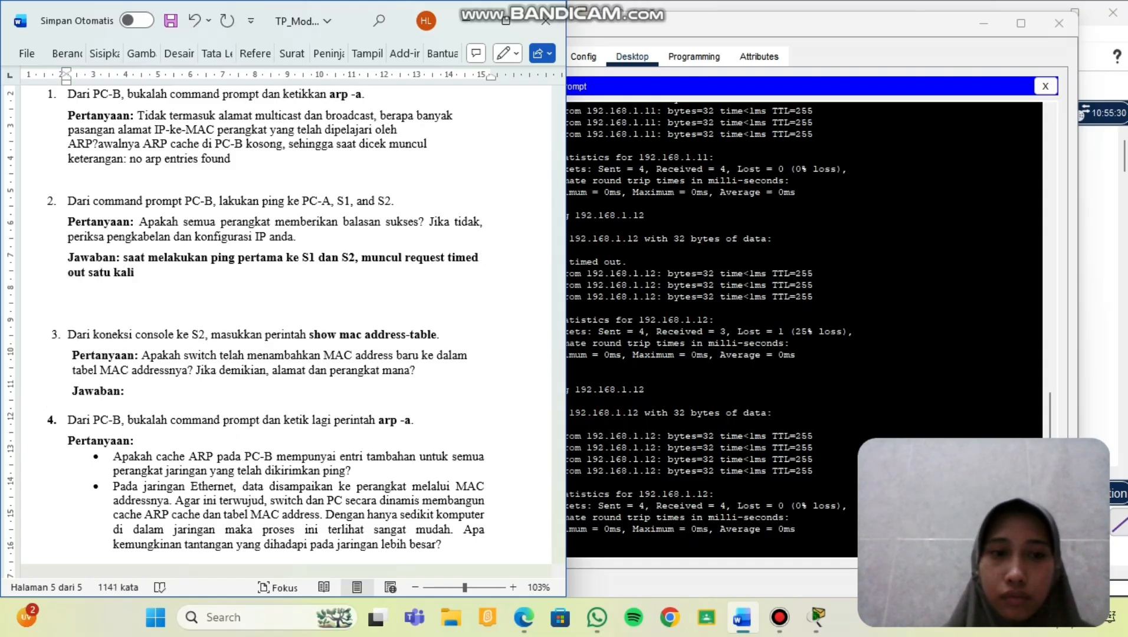
{"action": "type", "text": ". sete"}
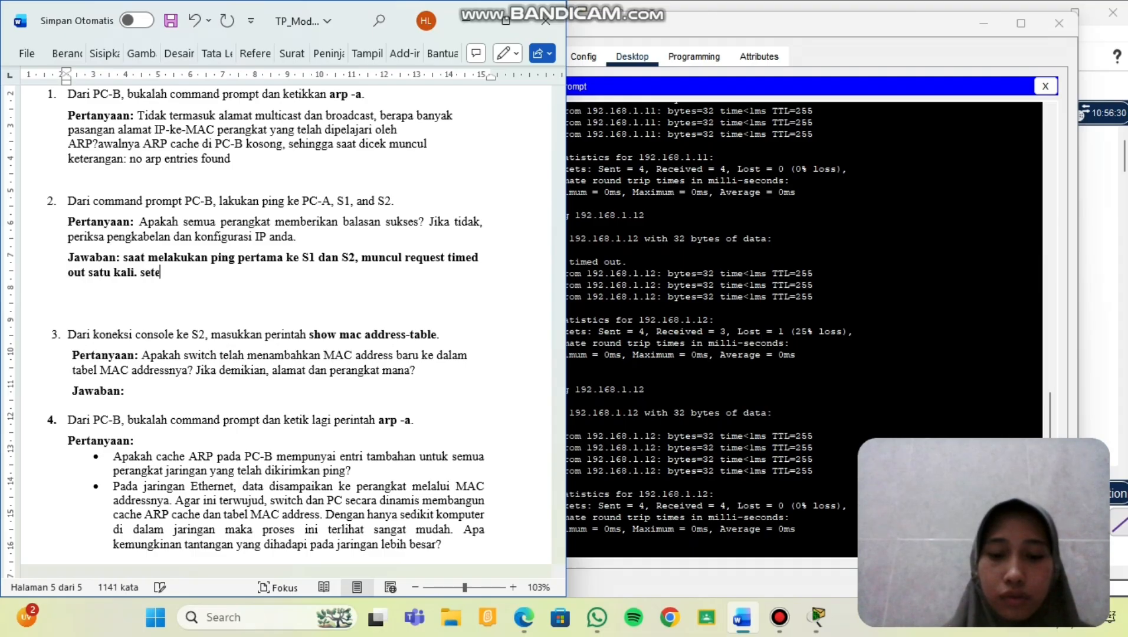
{"action": "type", "text": "lah pi"}
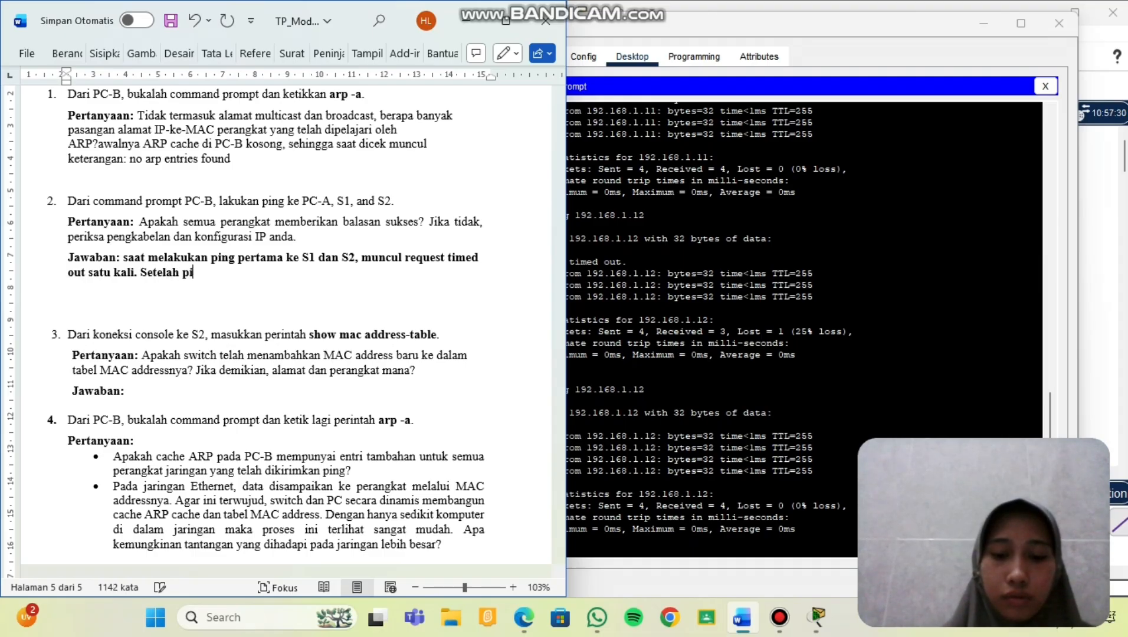
{"action": "type", "text": "ng diulan"}
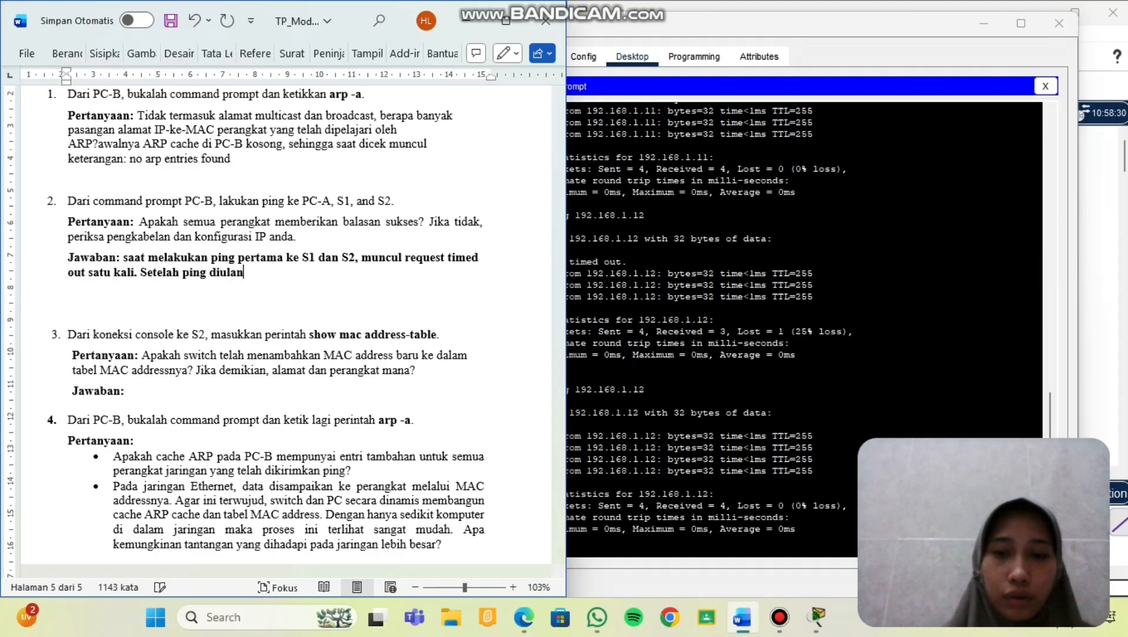
{"action": "type", "text": "g, e"}
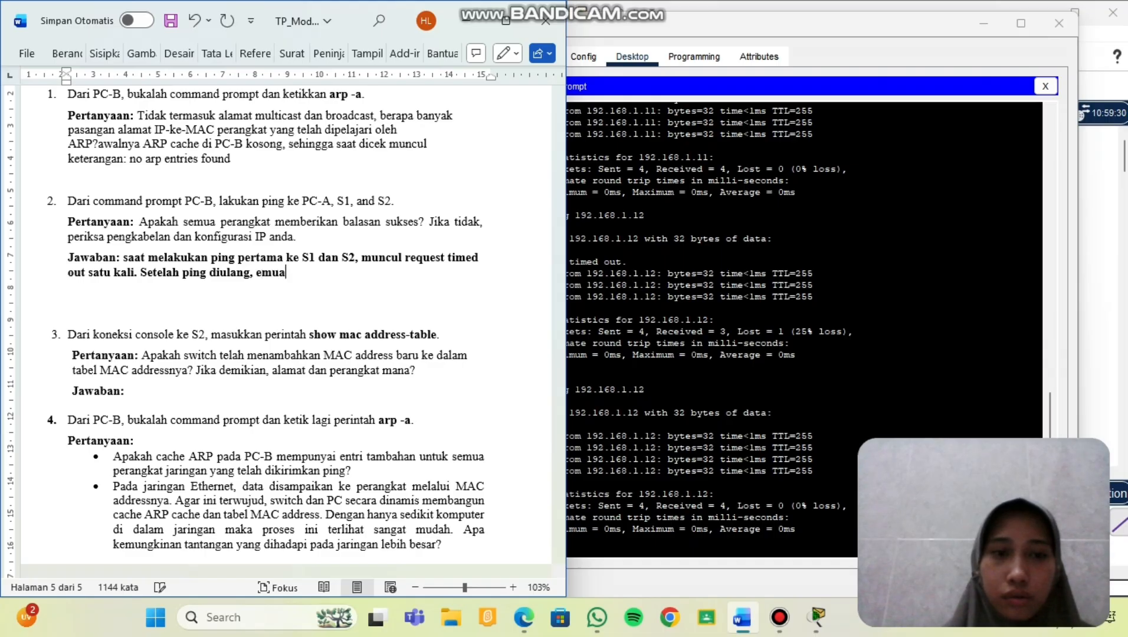
Finish the answer: after repeating the ping, all devices replied successfully.
{"action": "key", "text": "BackSpace"}
{"action": "key", "text": "BackSpace"}
{"action": "type", "text": "emua"}
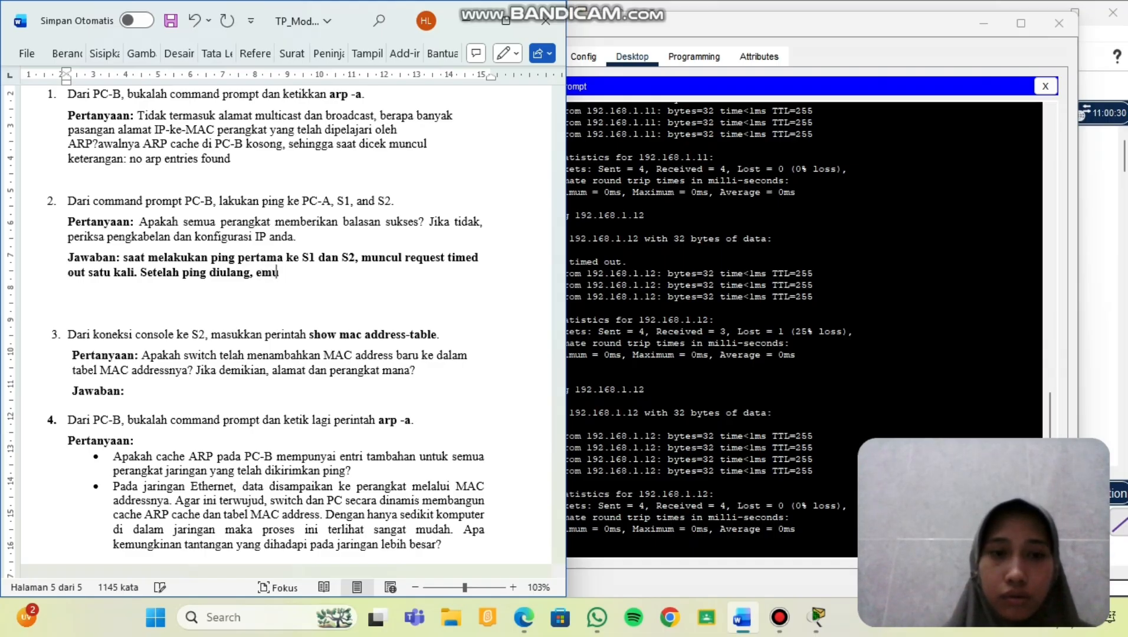
{"action": "key", "text": "BackSpace"}
{"action": "key", "text": "BackSpace"}
{"action": "key", "text": "BackSpace"}
{"action": "type", "text": "semua"}
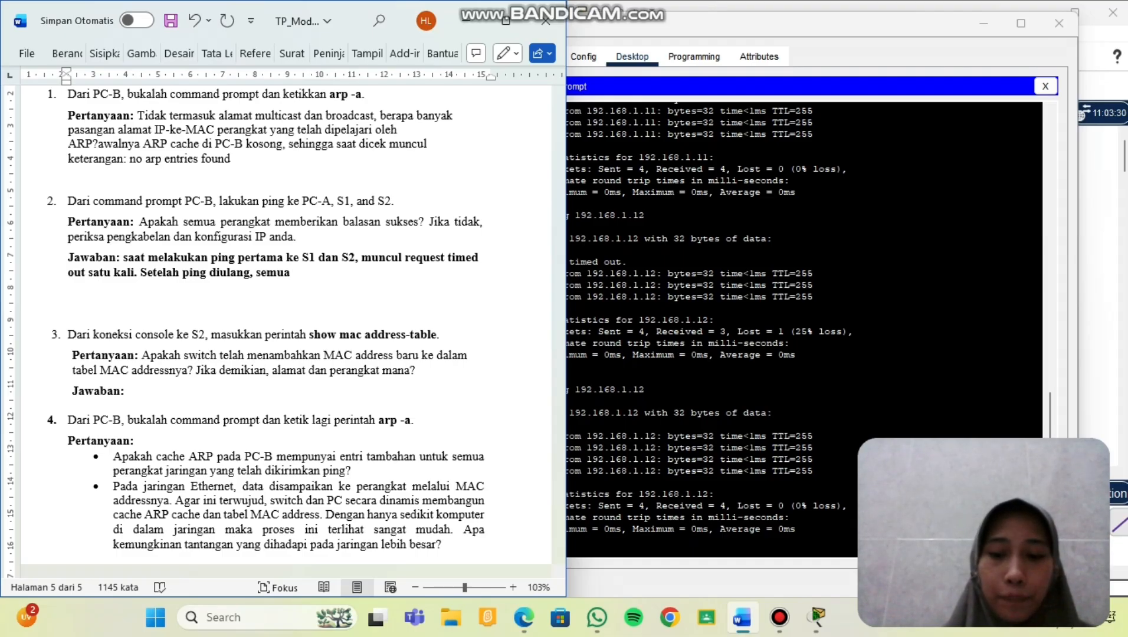
{"action": "type", "text": " er"}
{"action": "key", "text": "BackSpace"}
{"action": "key", "text": "BackSpace"}
{"action": "type", "text": "p"}
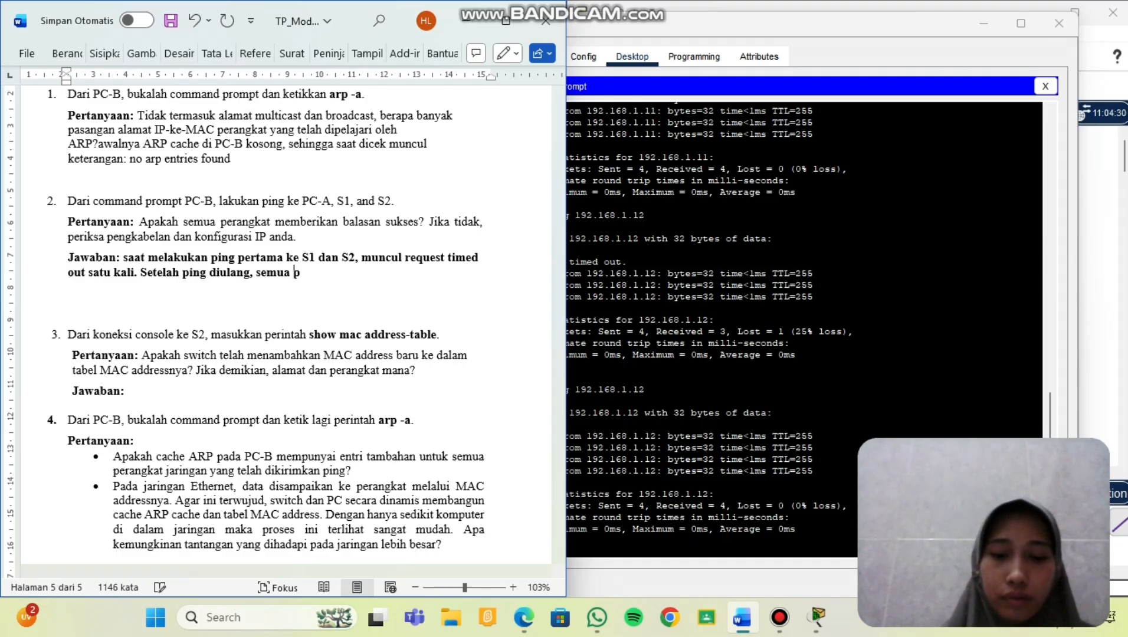
{"action": "type", "text": "erangkat berhasil "}
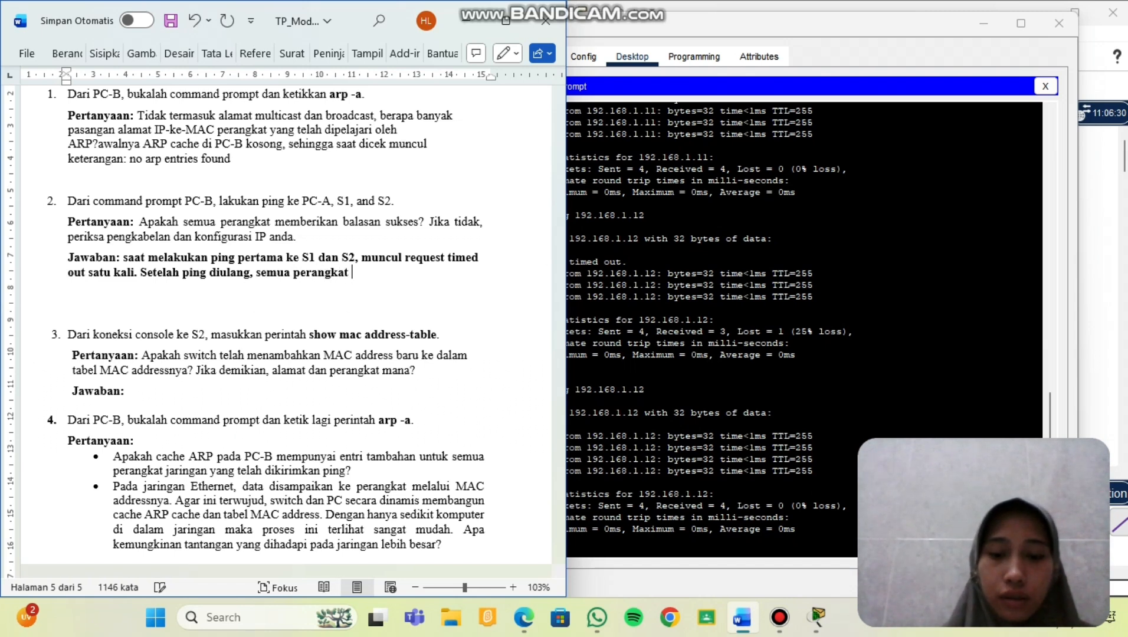
{"action": "type", "text": "mmeb"}
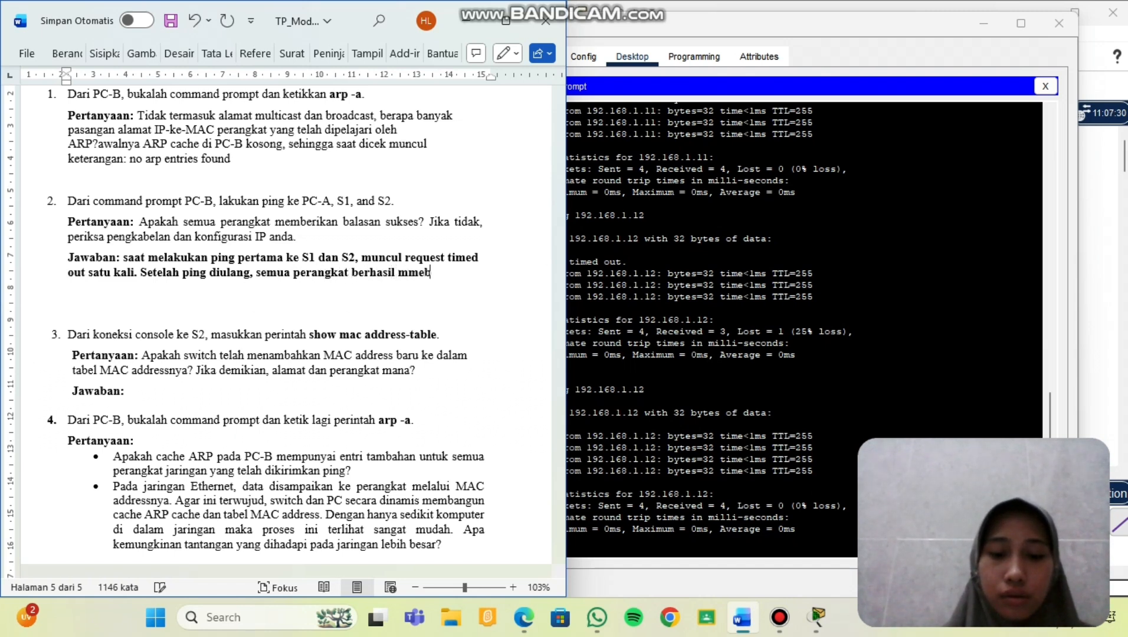
{"action": "key", "text": "BackSpace"}
{"action": "key", "text": "BackSpace"}
{"action": "key", "text": "BackSpace"}
{"action": "type", "text": "e"}
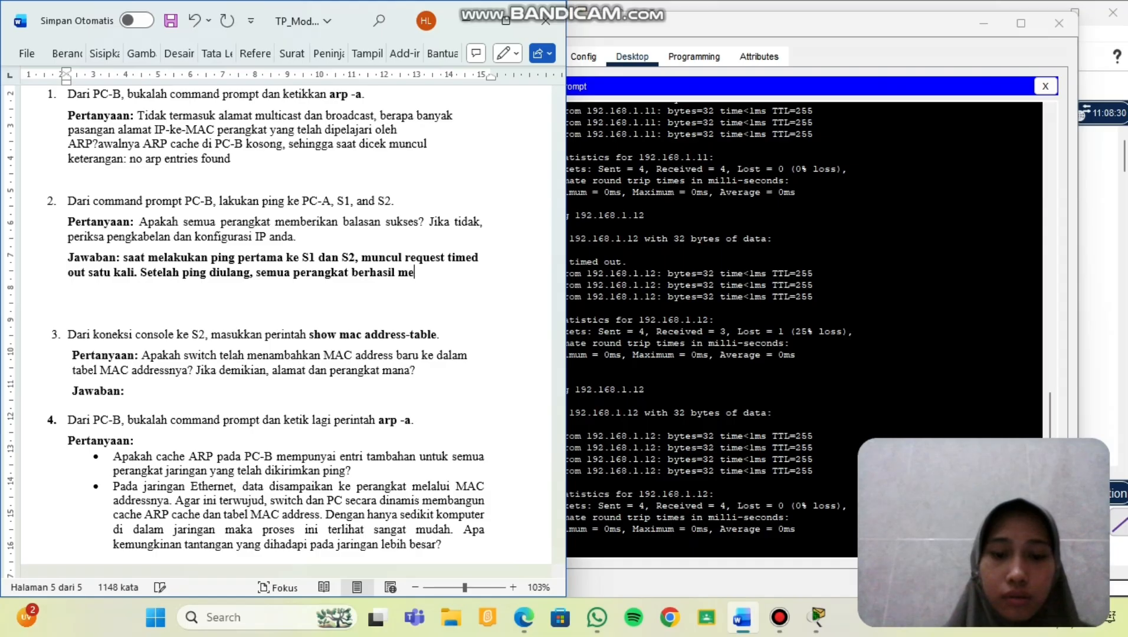
{"action": "type", "text": "mberikan"}
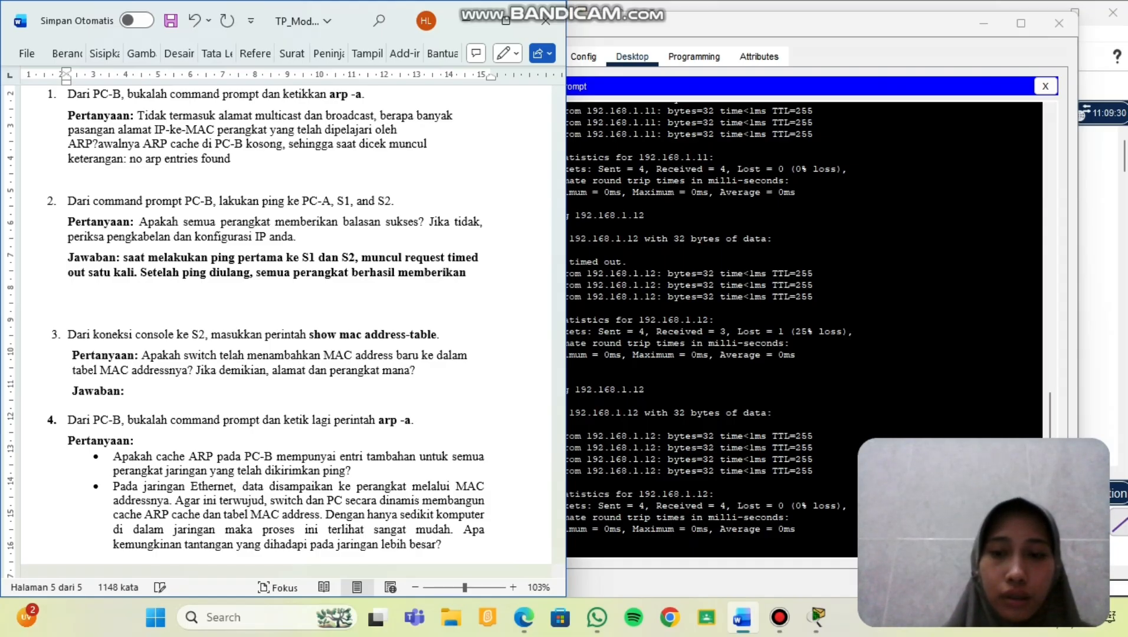
{"action": "type", "text": " balasan "}
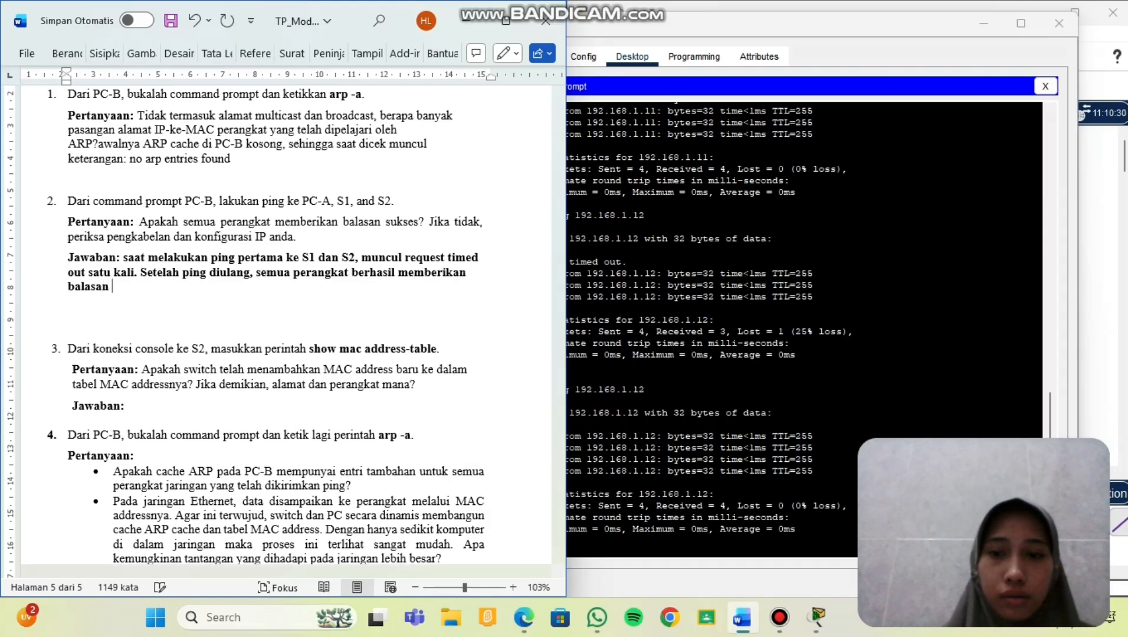
{"action": "type", "text": "sukses"}
{"action": "type", "text": "."}
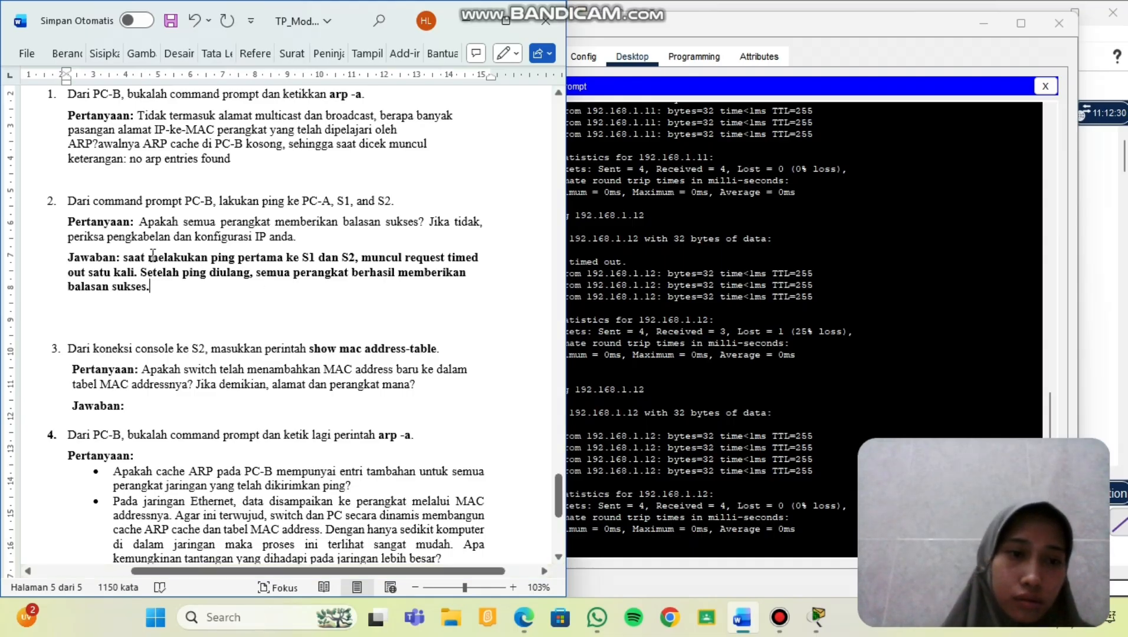
Remove bold formatting from the question 2 answer text.
{"action": "left_click_drag", "start_coordinate": [123, 257], "coordinate": [152, 287]}
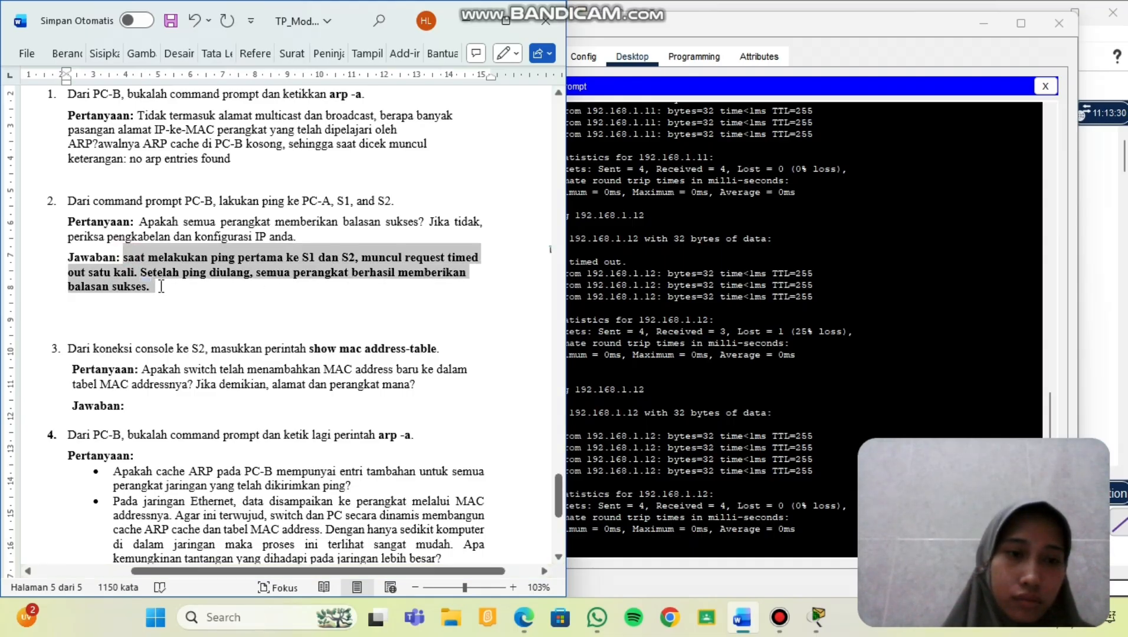
{"action": "left_click", "coordinate": [173, 257]}
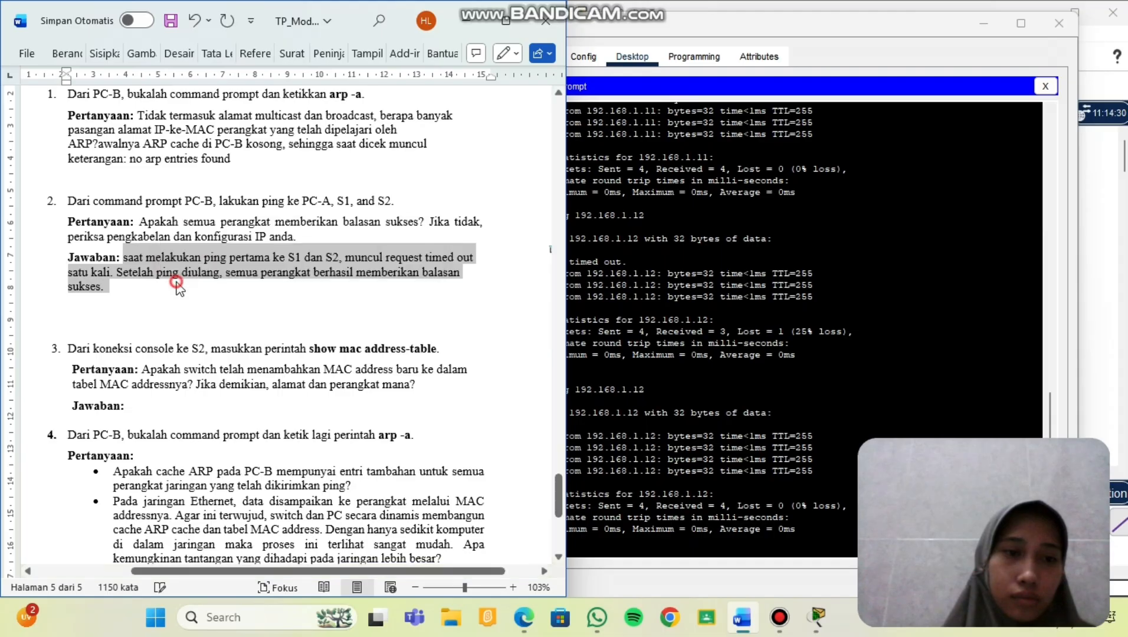
{"action": "left_click", "coordinate": [181, 286]}
{"action": "scroll", "coordinate": [183, 288], "scroll_direction": "down", "scroll_amount": 1}
{"action": "scroll", "coordinate": [183, 289], "scroll_direction": "down", "scroll_amount": 3}
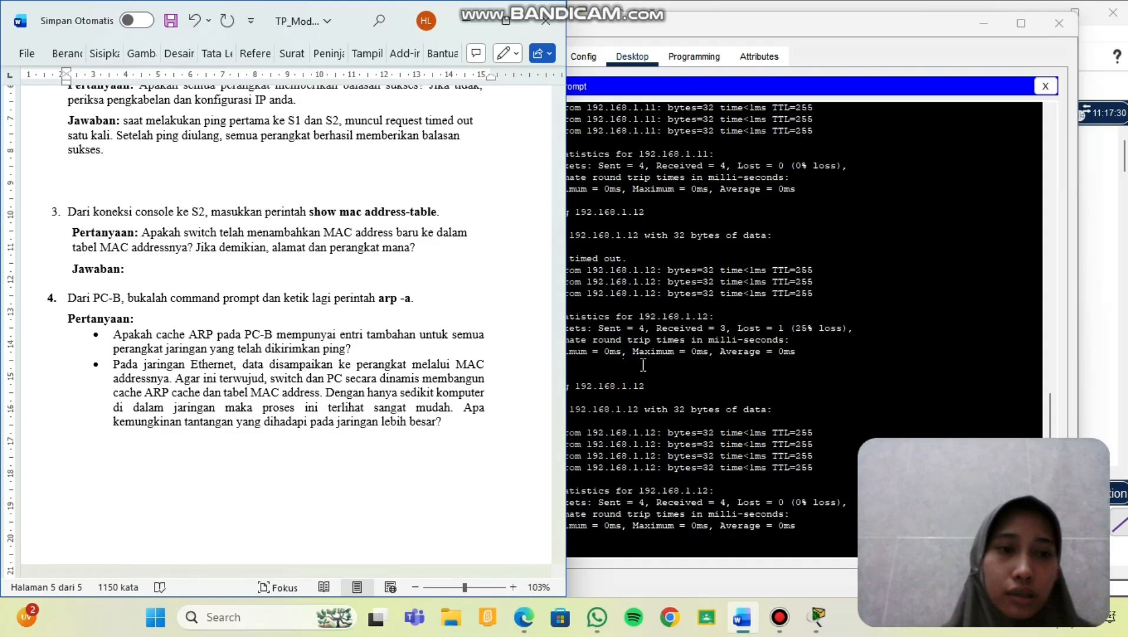
From PC-B's terminal, rerun show mac address-table on S2 to list four dynamic entries.
{"action": "left_click", "coordinate": [591, 544]}
{"action": "type", "text": "sho"}
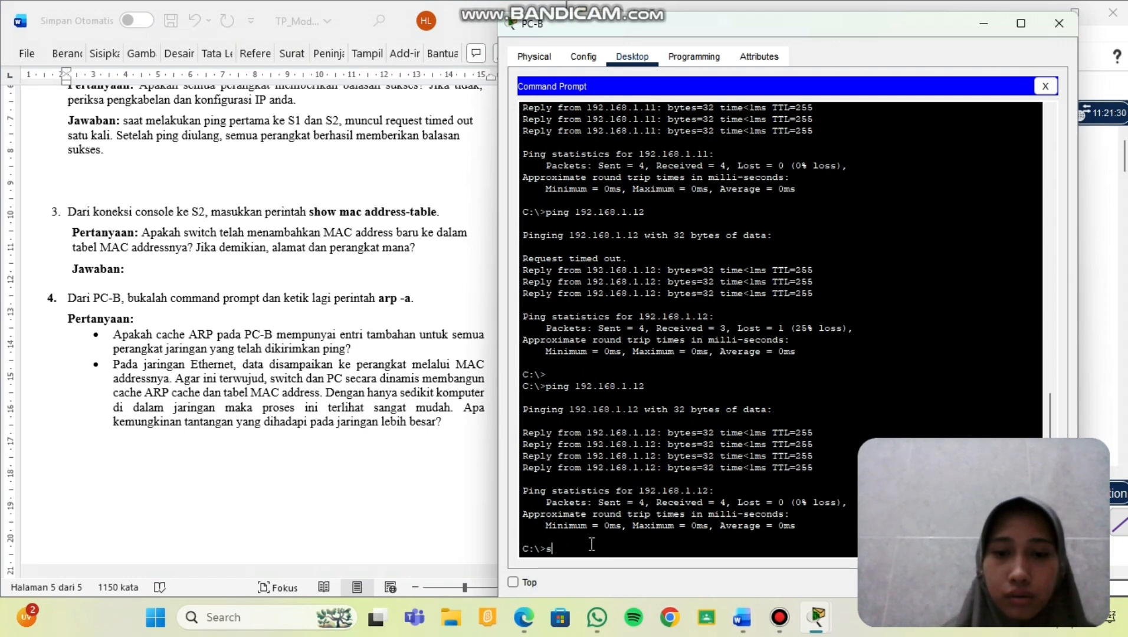
{"action": "left_click", "coordinate": [1048, 88]}
{"action": "left_click", "coordinate": [784, 148]}
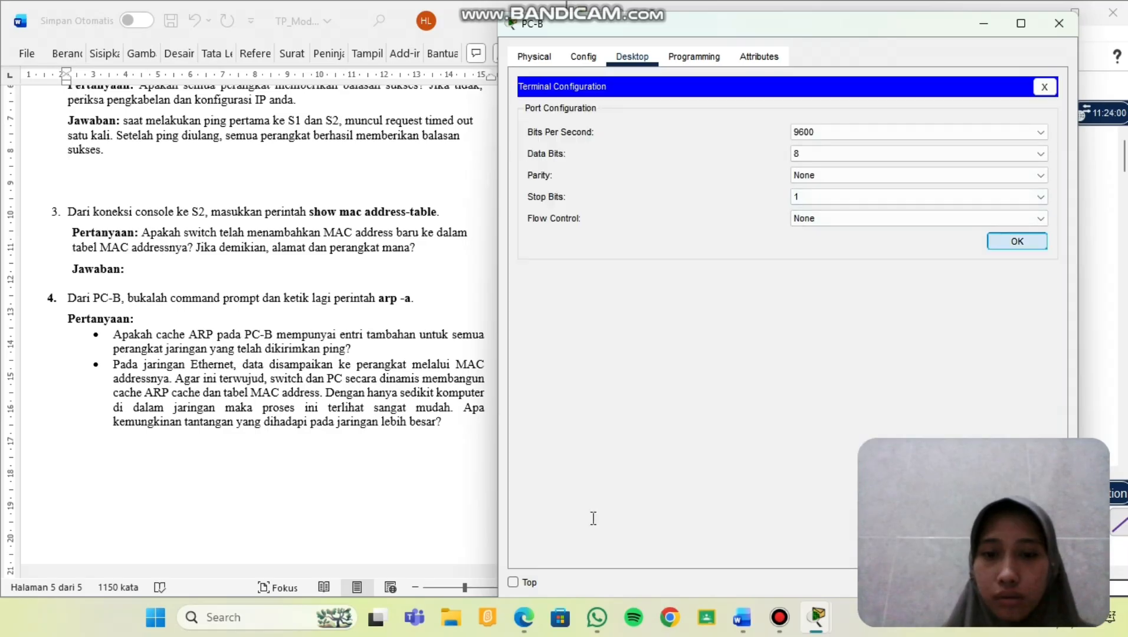
{"action": "key", "text": "Return"}
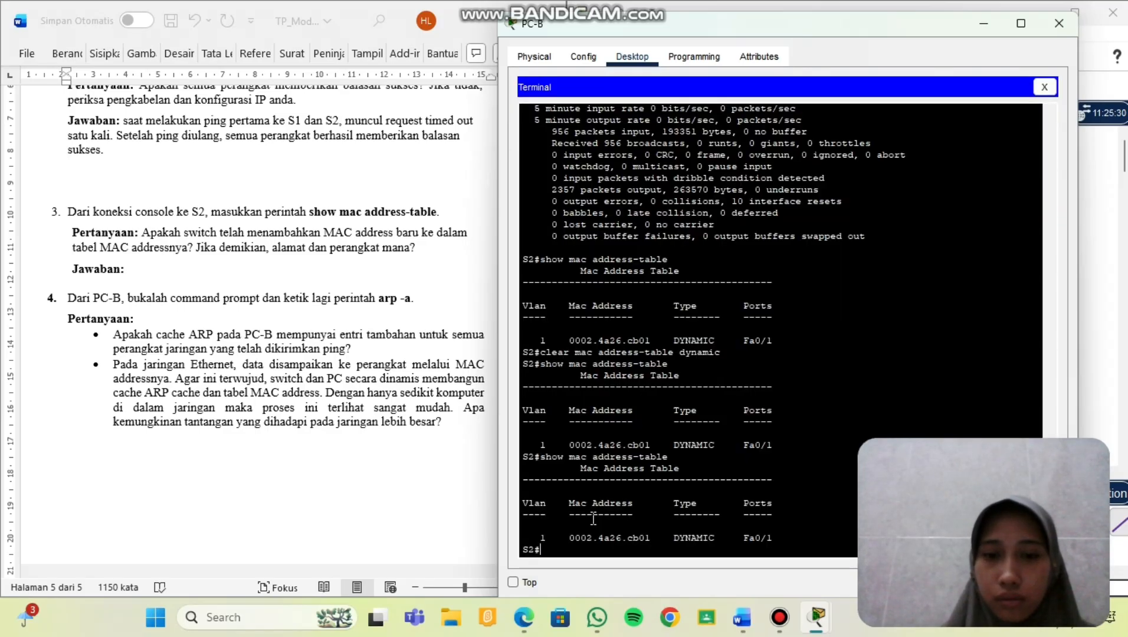
{"action": "key", "text": "Up"}
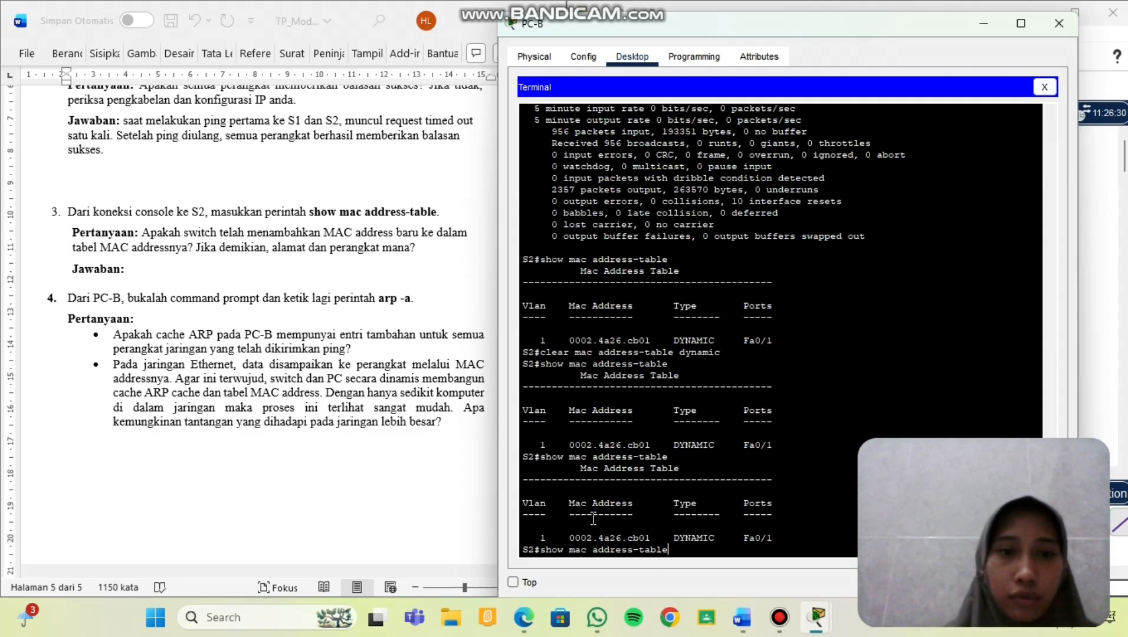
{"action": "key", "text": "Return"}
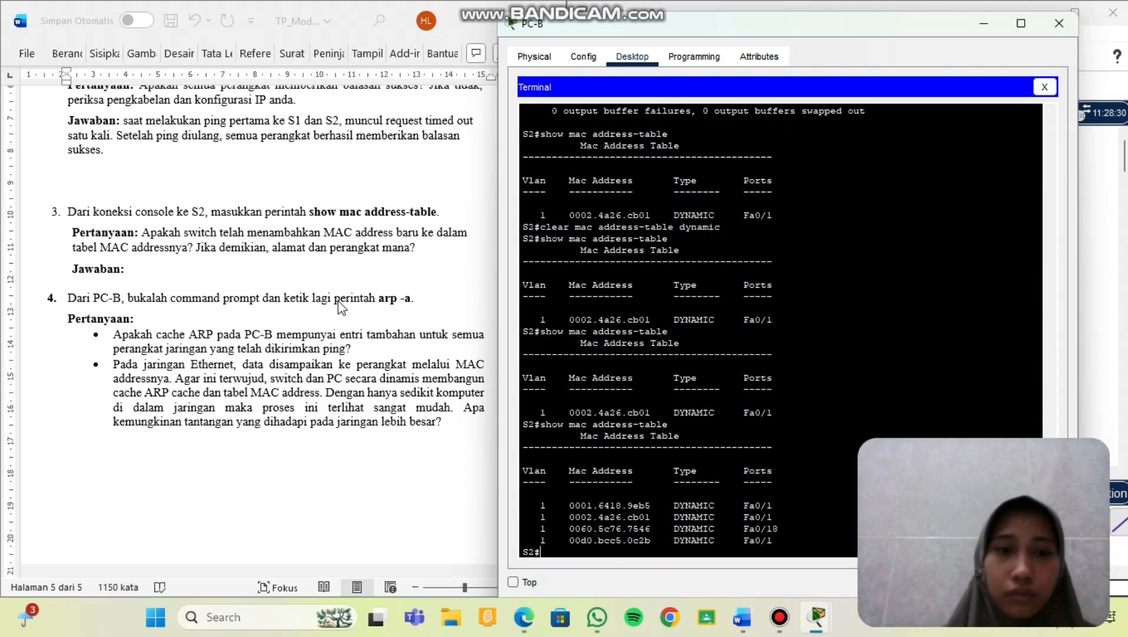
{"action": "scroll", "coordinate": [341, 305], "scroll_direction": "down", "scroll_amount": 2}
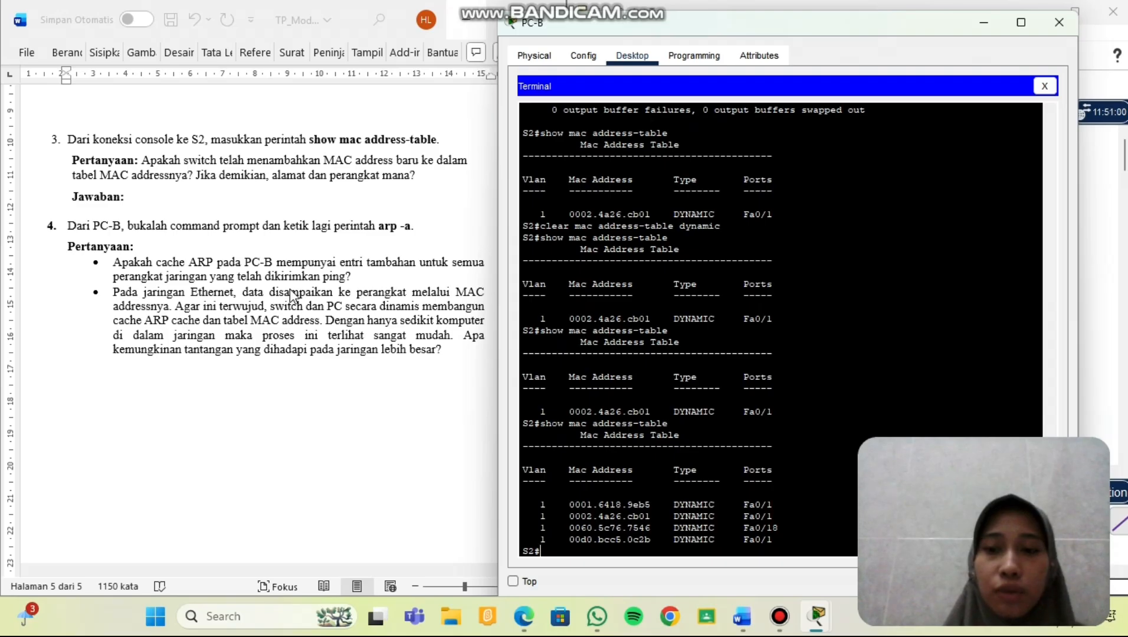
Answer that after pinging, PC-B's ARP cache holds every device's IP and MAC, ending 'yaitu:'.
{"action": "left_click", "coordinate": [155, 194]}
{"action": "type", "text": "ya"}
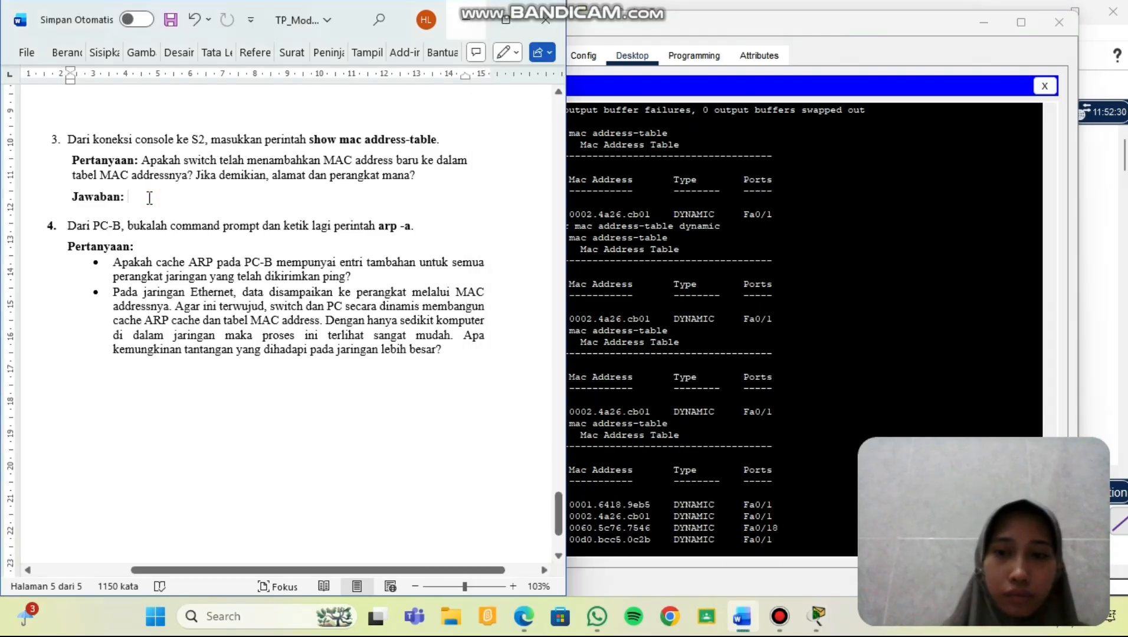
{"action": "type", "text": ", se"}
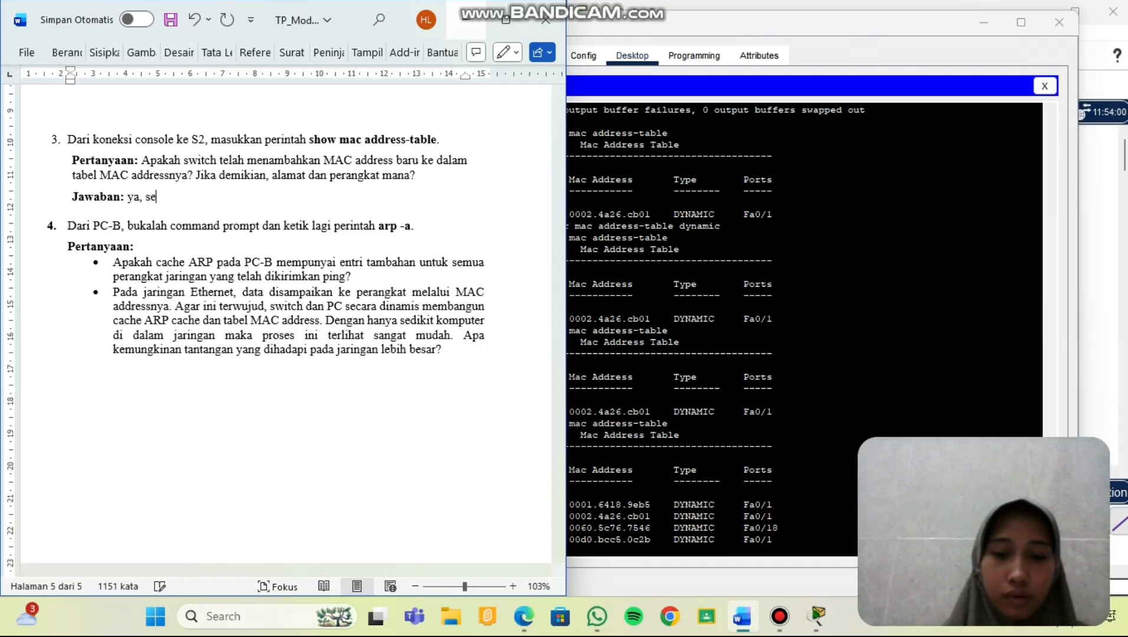
{"action": "type", "text": "telah mema"}
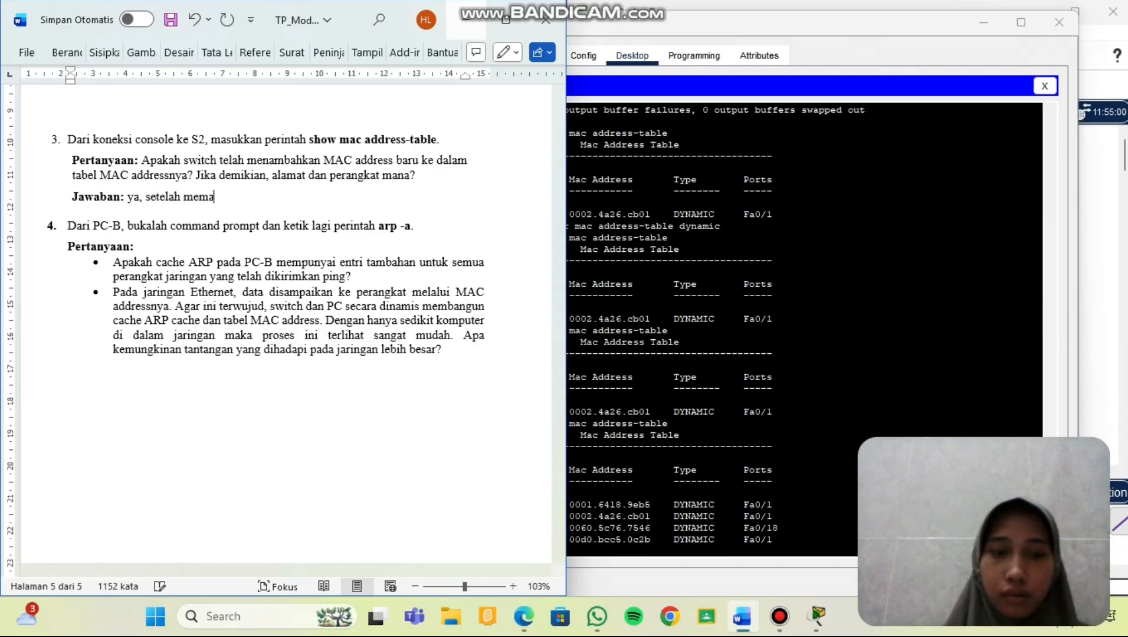
{"action": "key", "text": "BackSpace"}
{"action": "key", "text": "BackSpace"}
{"action": "type", "text": "l"}
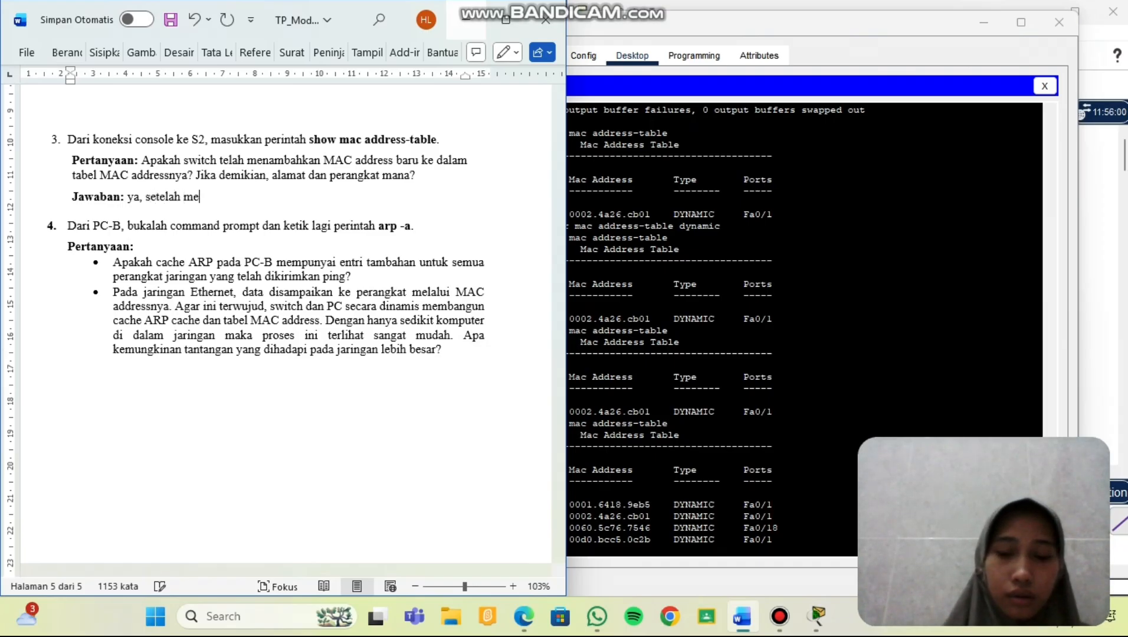
{"action": "key", "text": "BackSpace"}
{"action": "type", "text": "lakukan"}
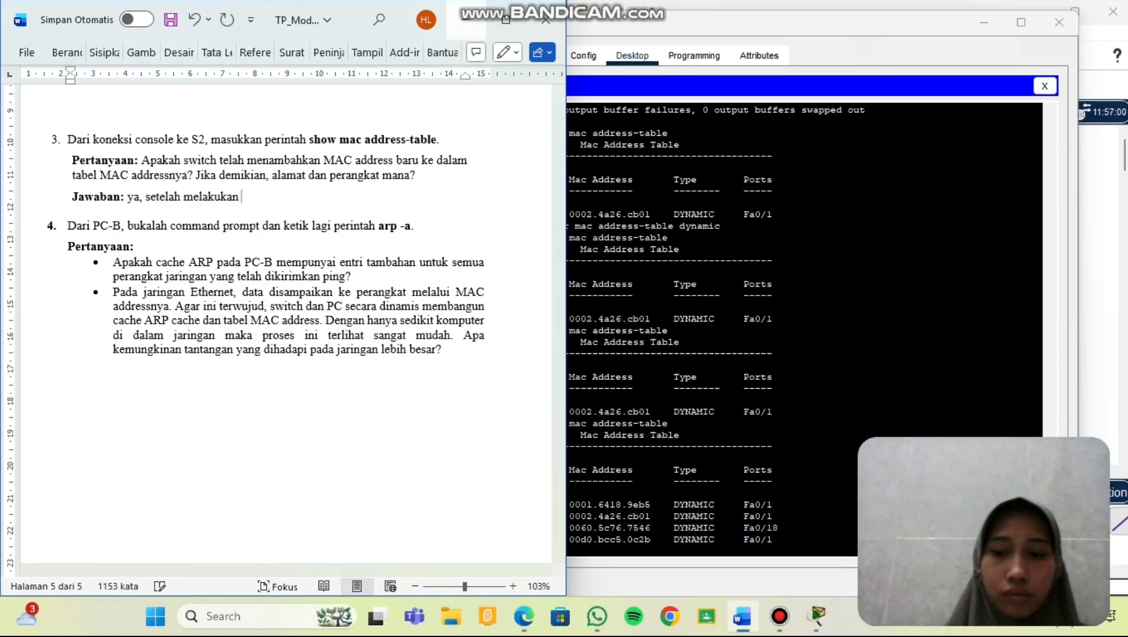
{"action": "type", "text": " ping"}
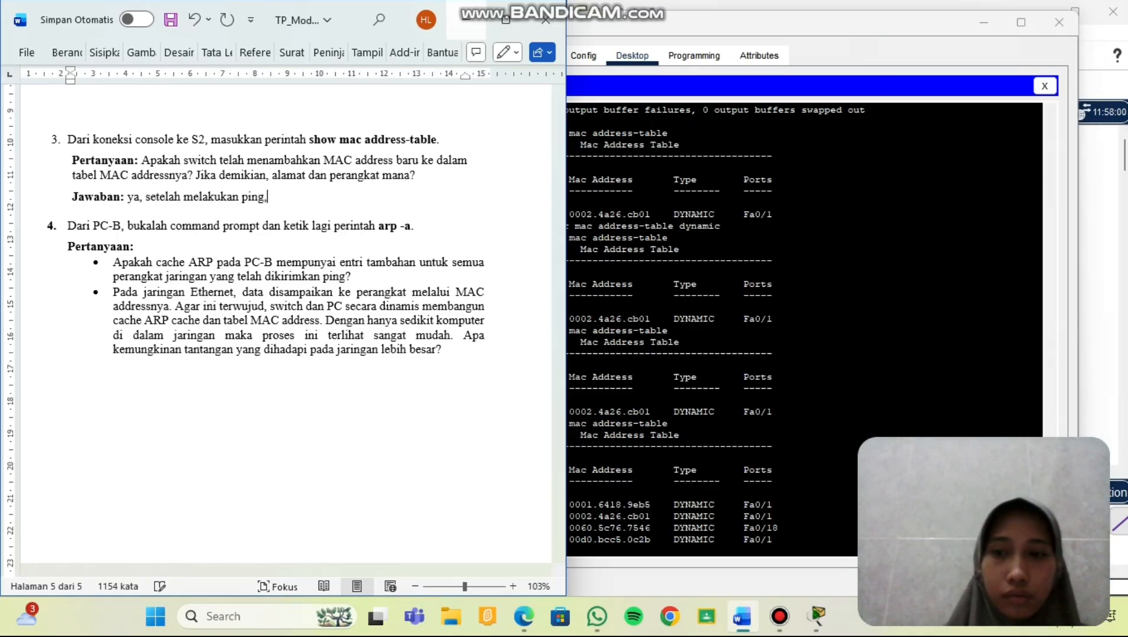
{"action": "type", "text": ", ARP cac"}
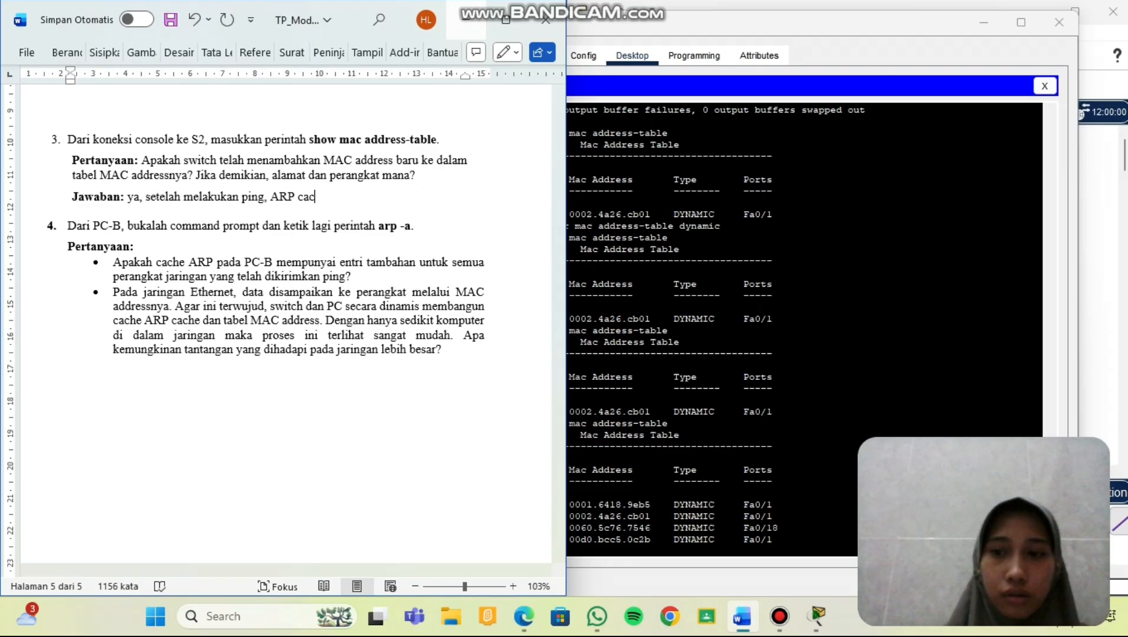
{"action": "type", "text": "he di P"}
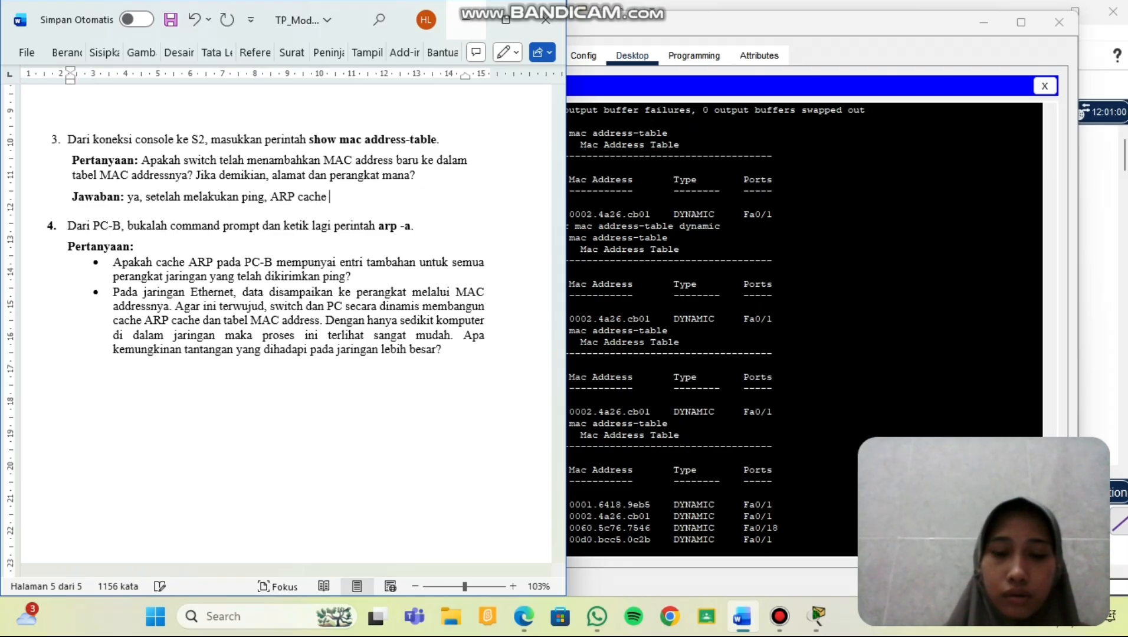
{"action": "type", "text": "C"}
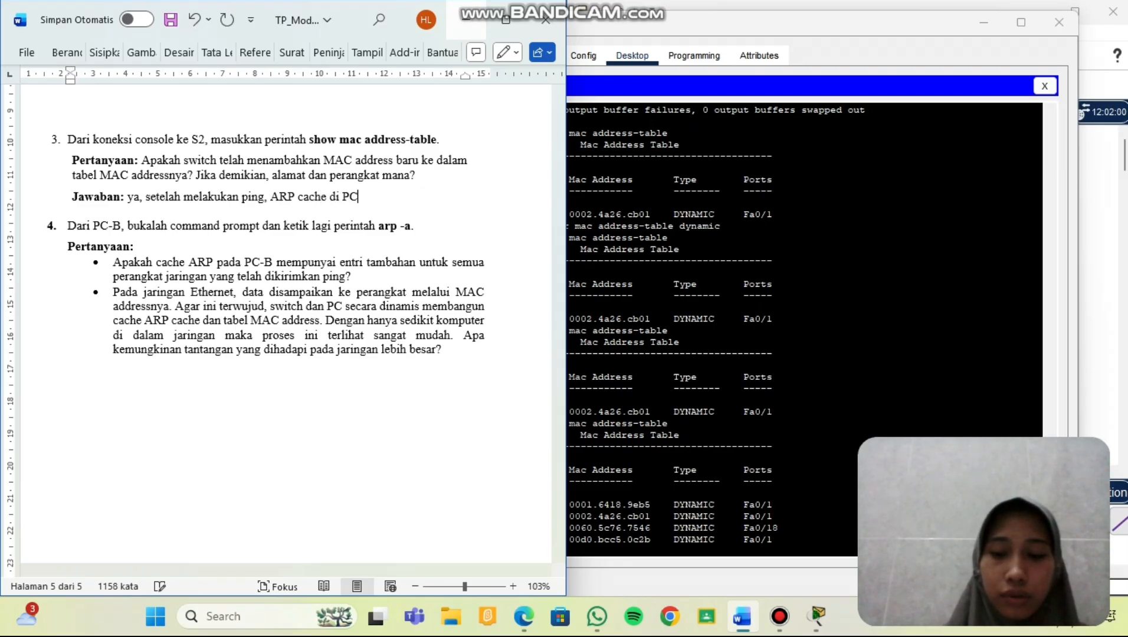
{"action": "type", "text": "-B ki"}
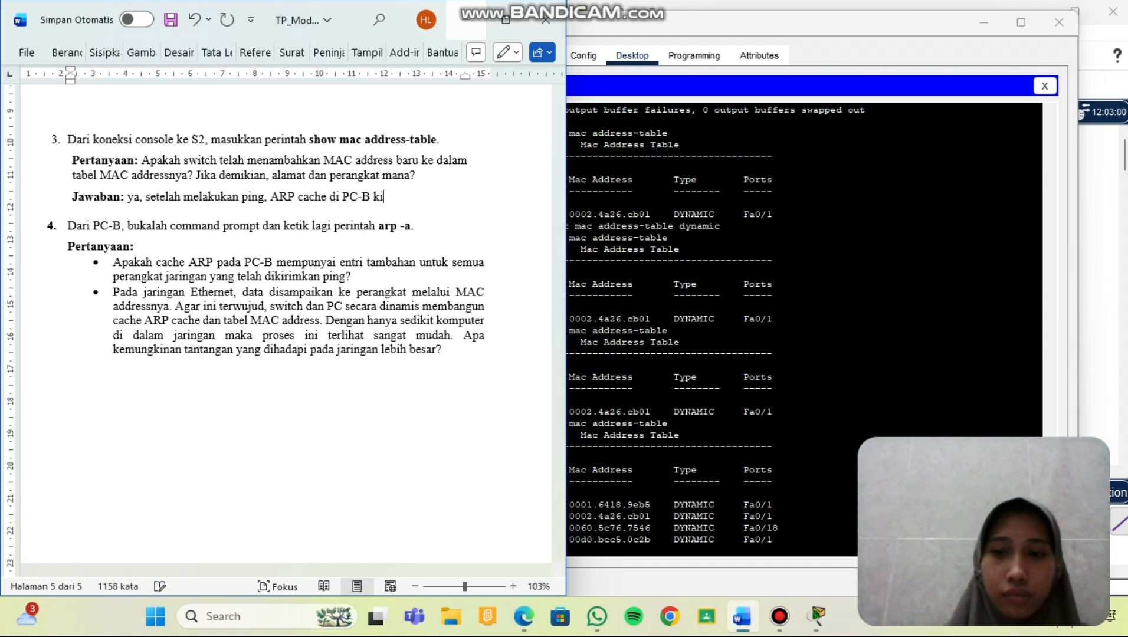
{"action": "type", "text": "ni berisi "}
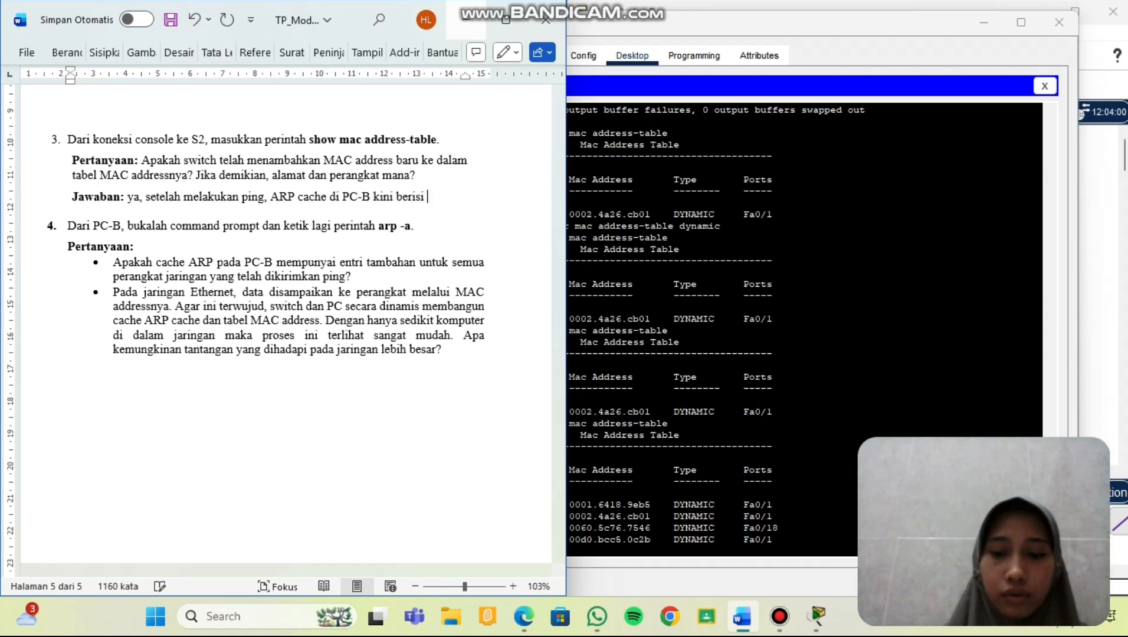
{"action": "type", "text": "alamat i"}
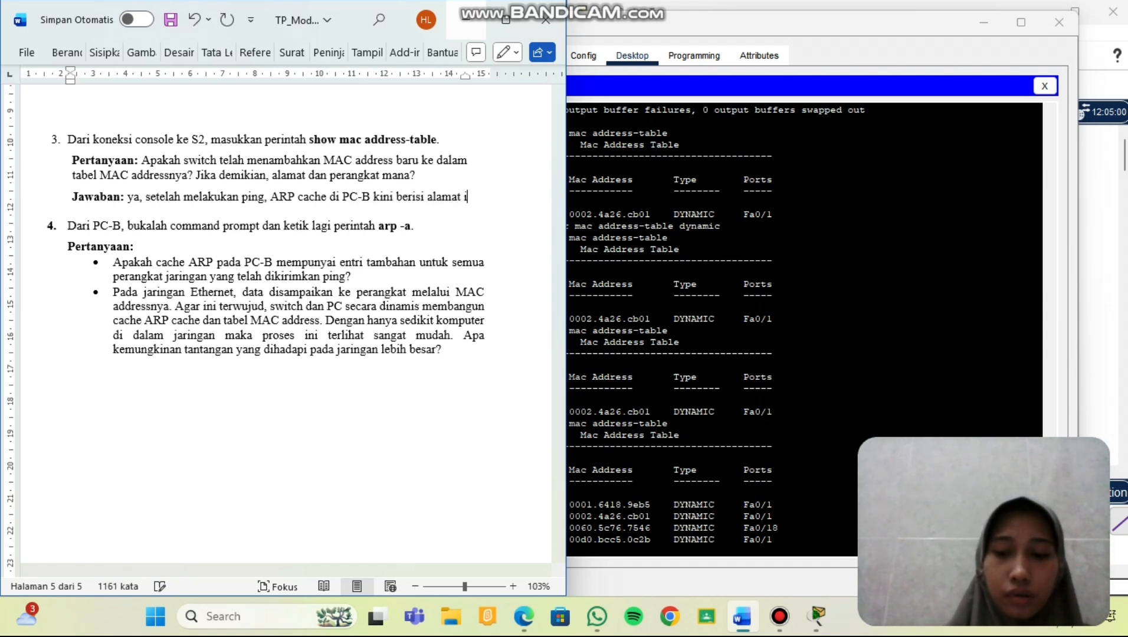
{"action": "type", "text": "IP dan"}
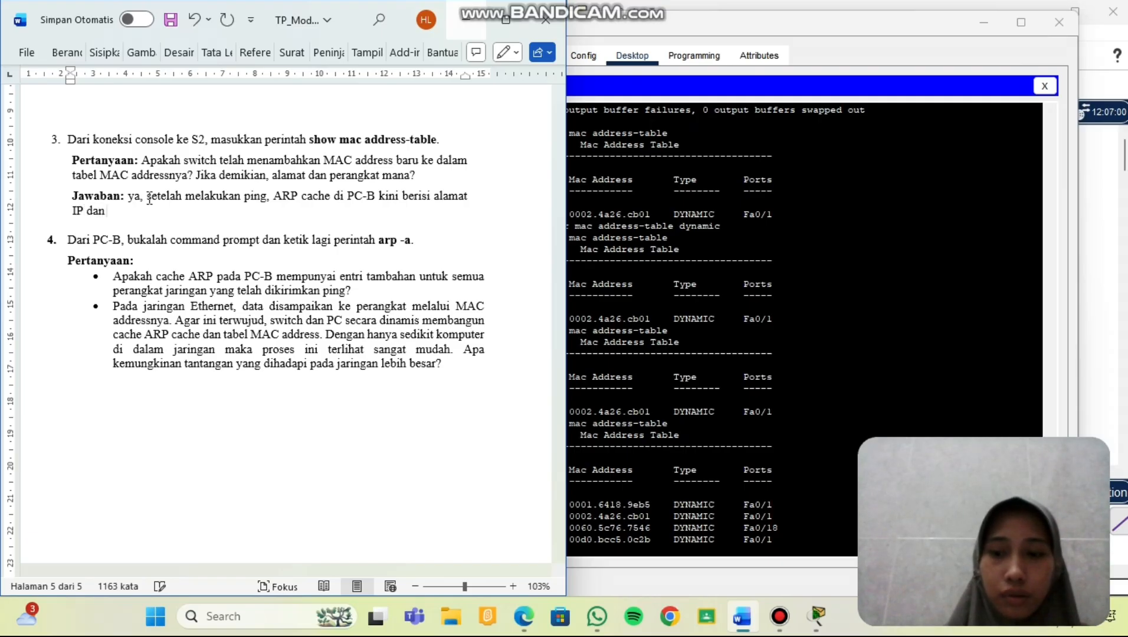
{"action": "type", "text": " MAC dari"}
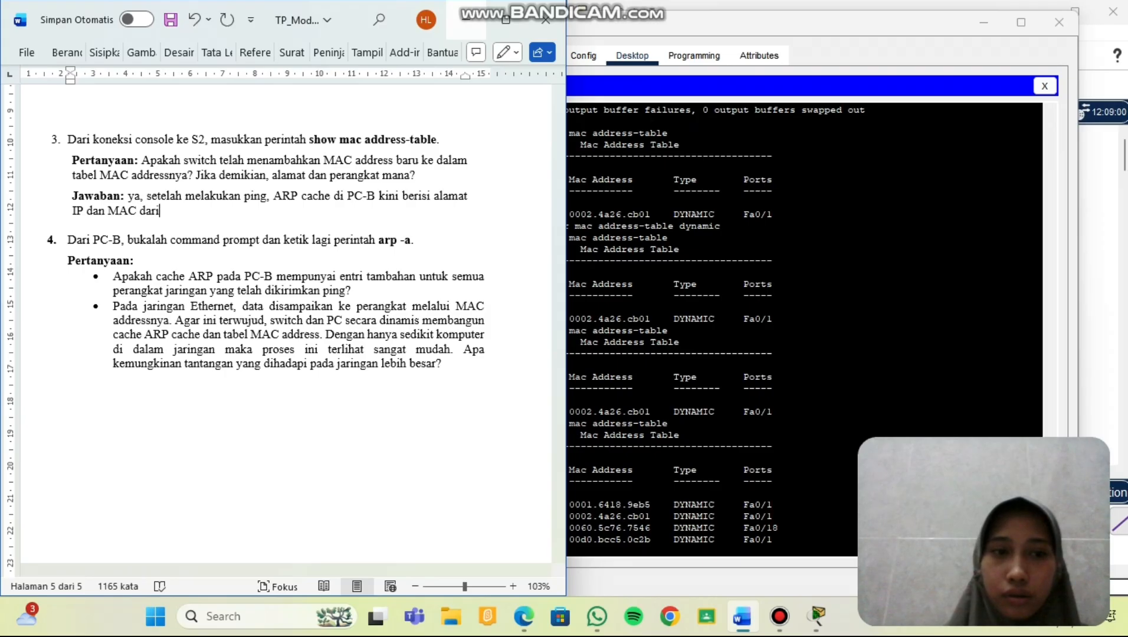
{"action": "type", "text": " semua "}
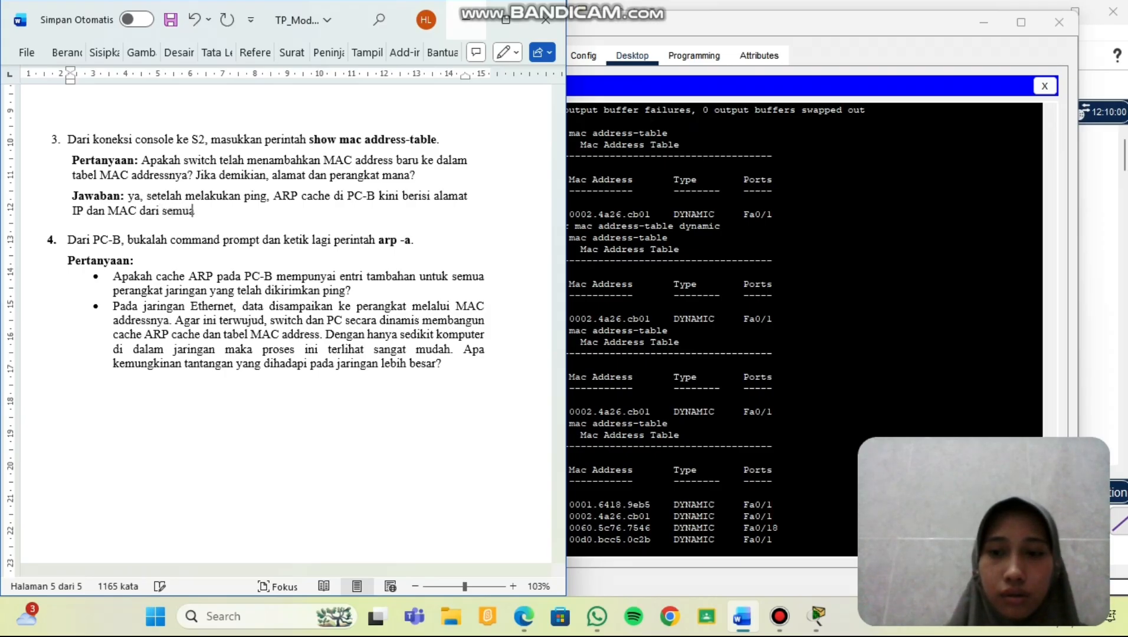
{"action": "type", "text": "perangka"}
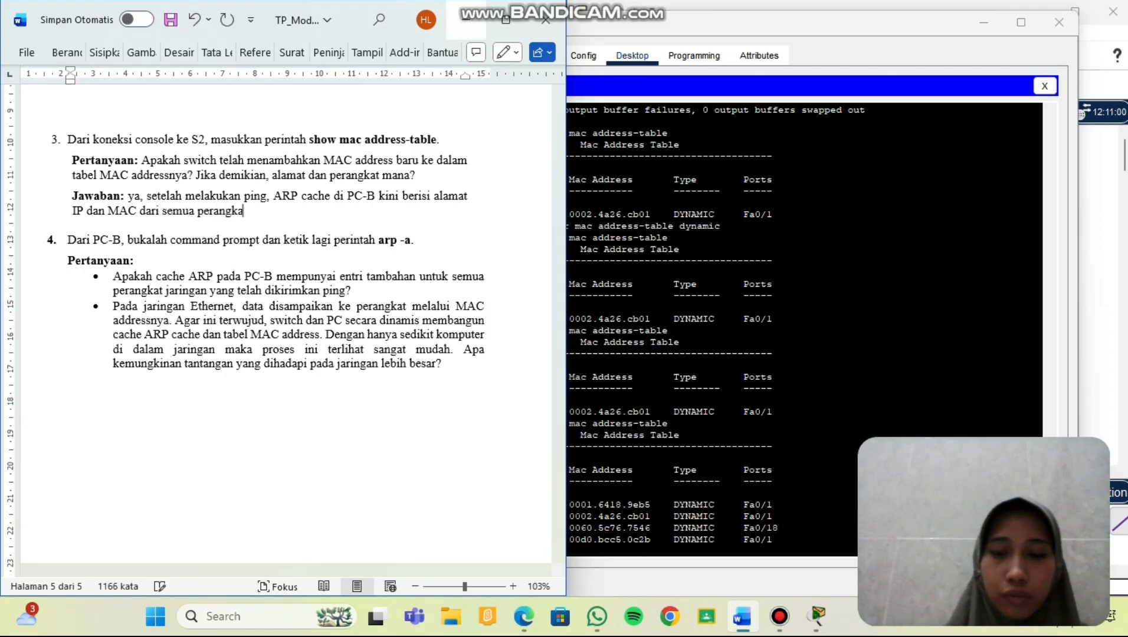
{"action": "type", "text": "t yang "}
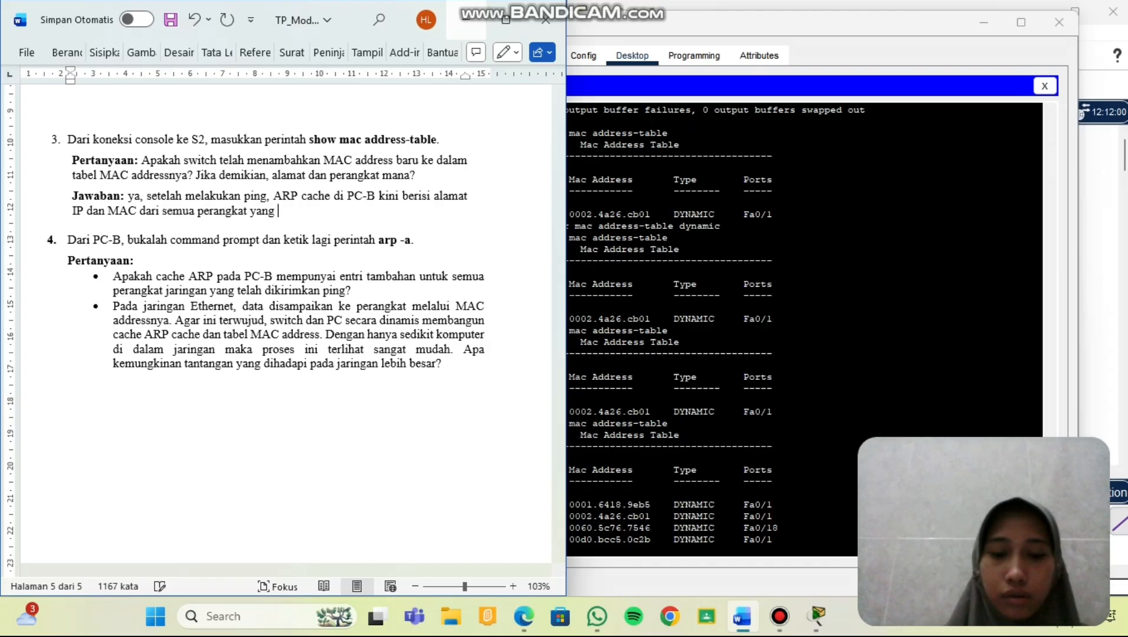
{"action": "type", "text": "dimu"}
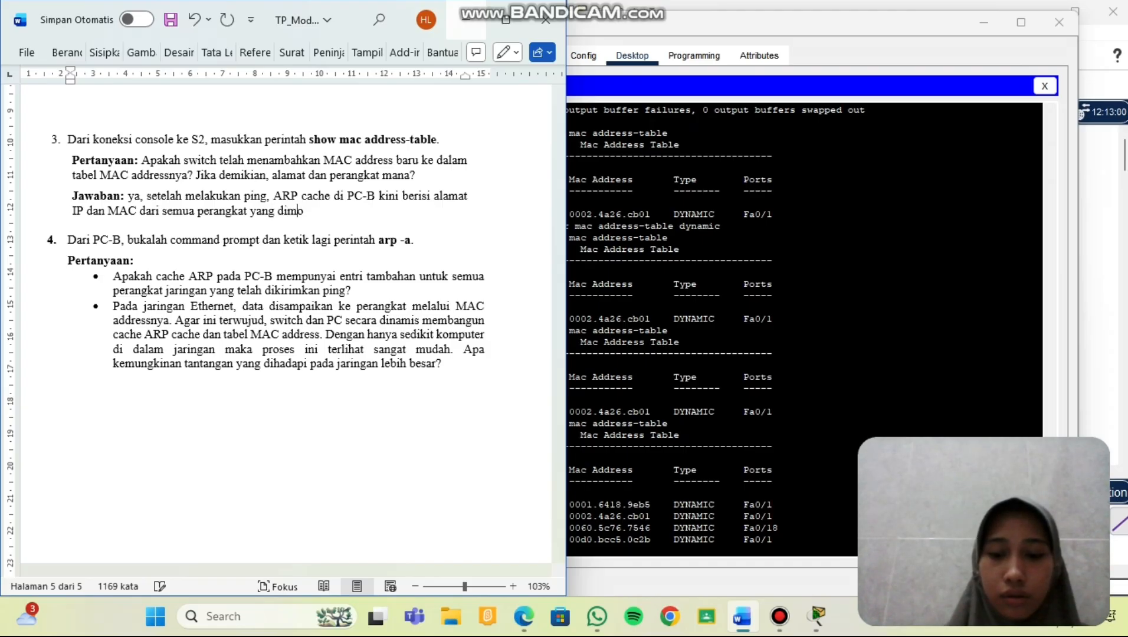
{"action": "type", "text": "nnikasikan"}
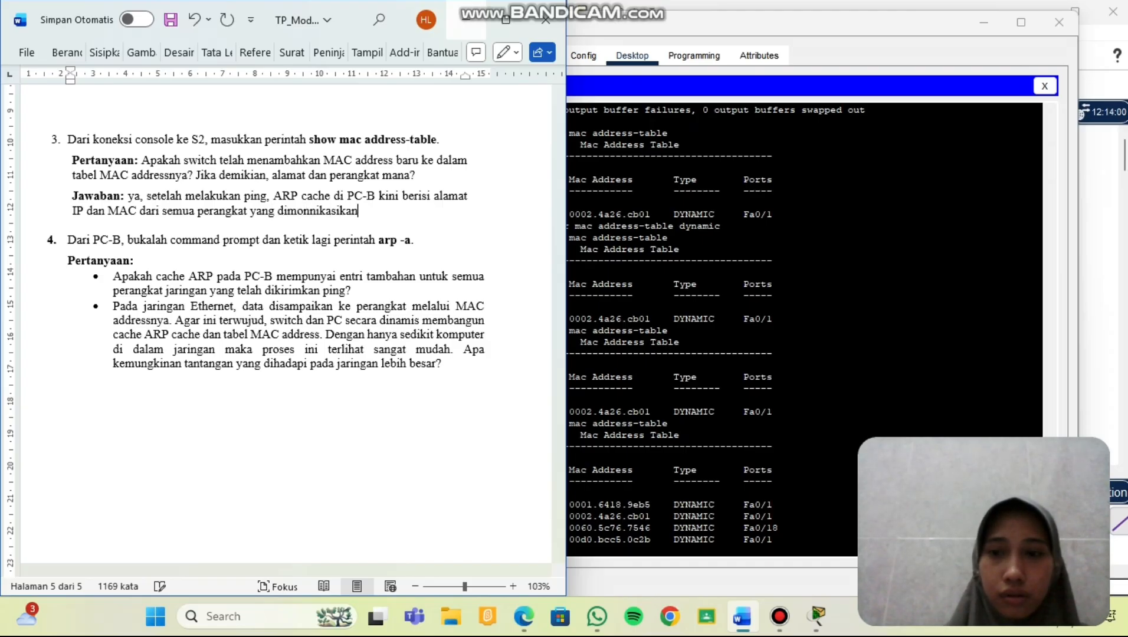
{"action": "type", "text": ", yaitu"}
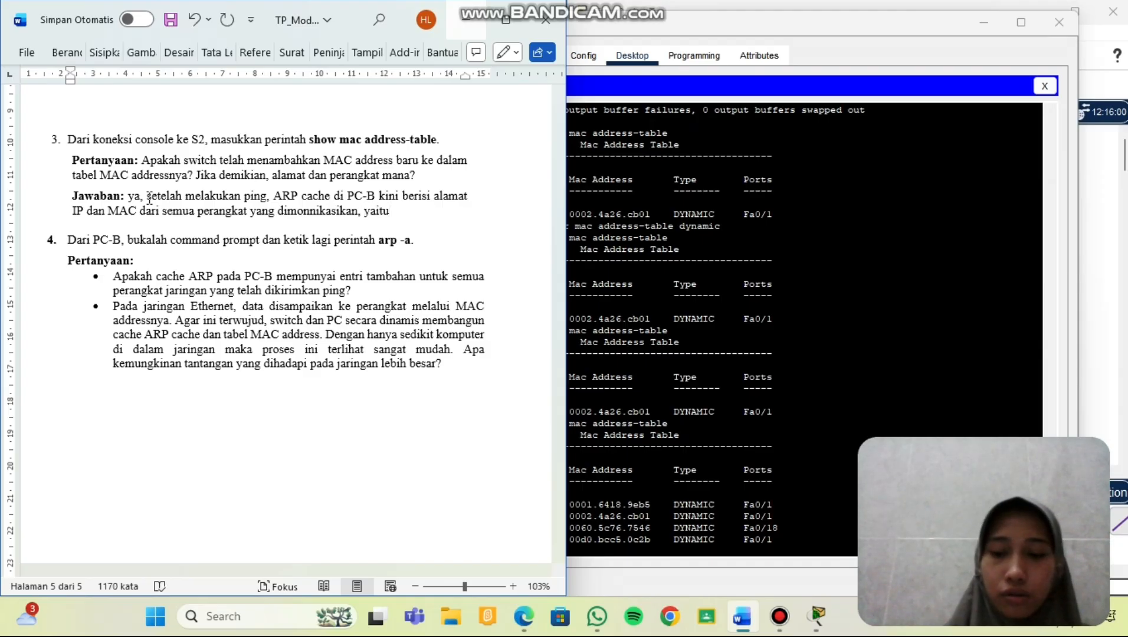
{"action": "type", "text": ":"}
{"action": "key", "text": "Return"}
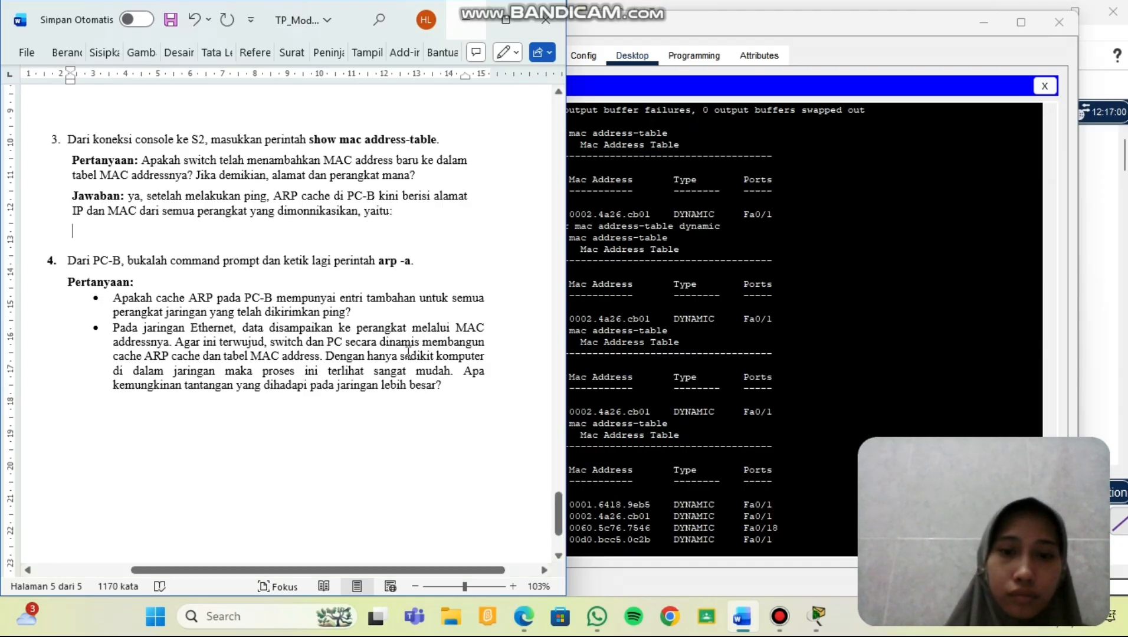
Copy MAC addresses 0001.6418.9eb5 and 0002.4a26.cb01 from S2's table onto separate answer lines.
{"action": "left_click", "coordinate": [623, 501]}
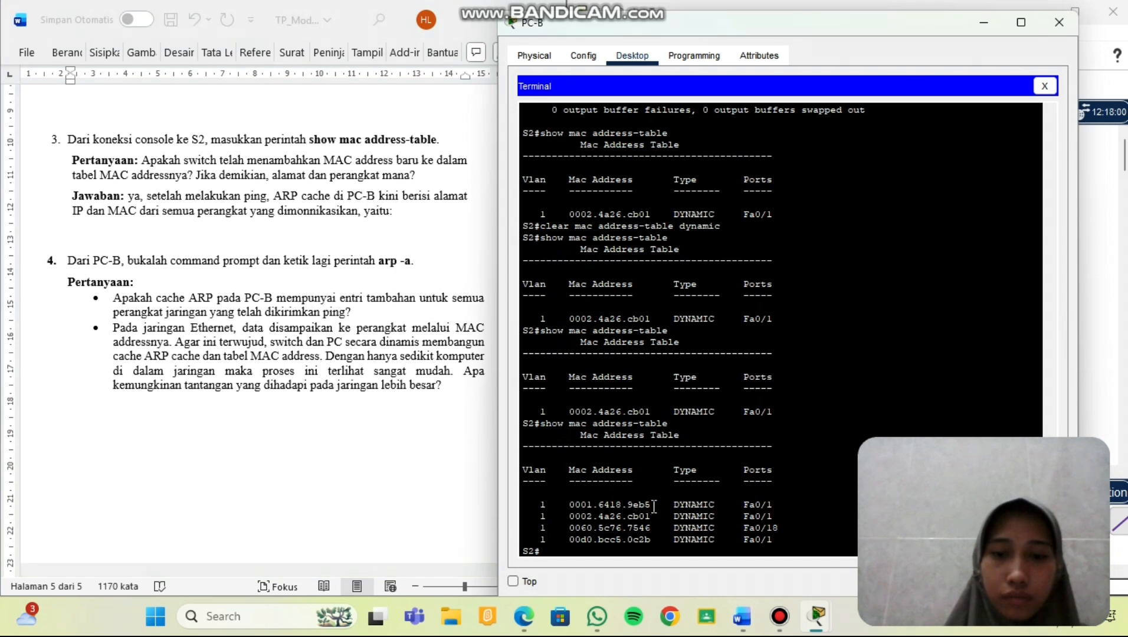
{"action": "left_click_drag", "start_coordinate": [651, 505], "coordinate": [572, 509]}
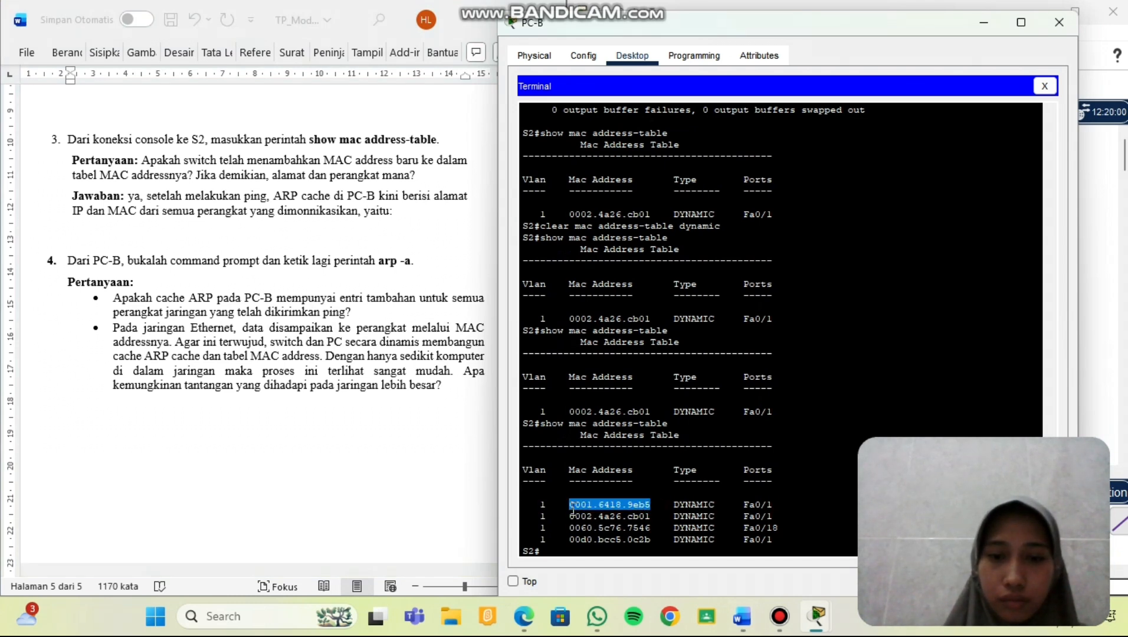
{"action": "right_click", "coordinate": [571, 509]}
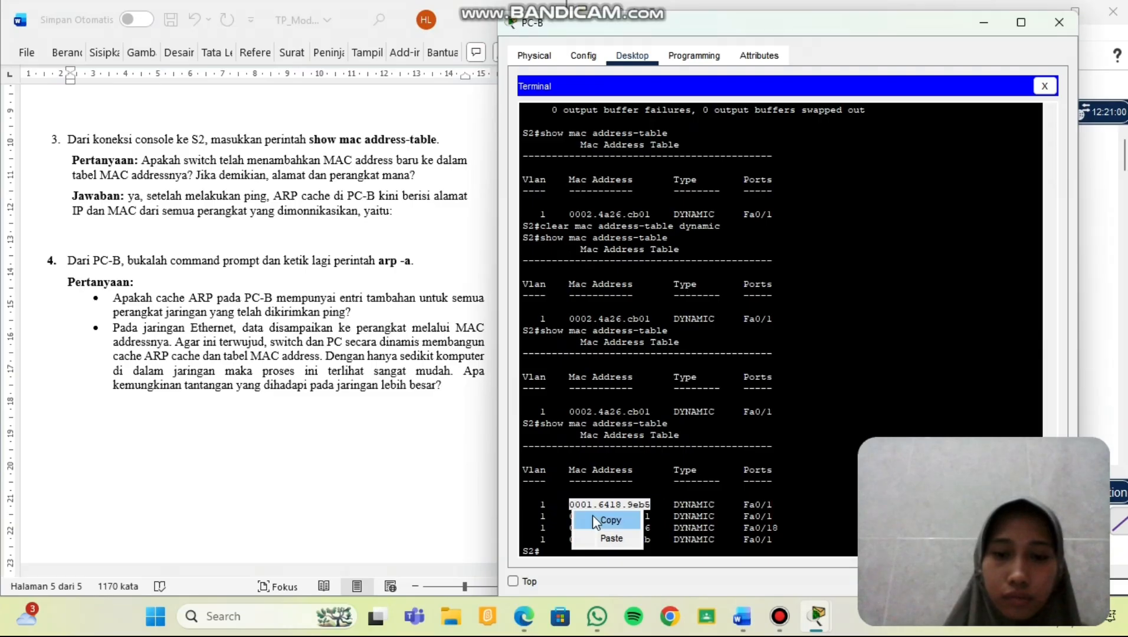
{"action": "left_click", "coordinate": [592, 514]}
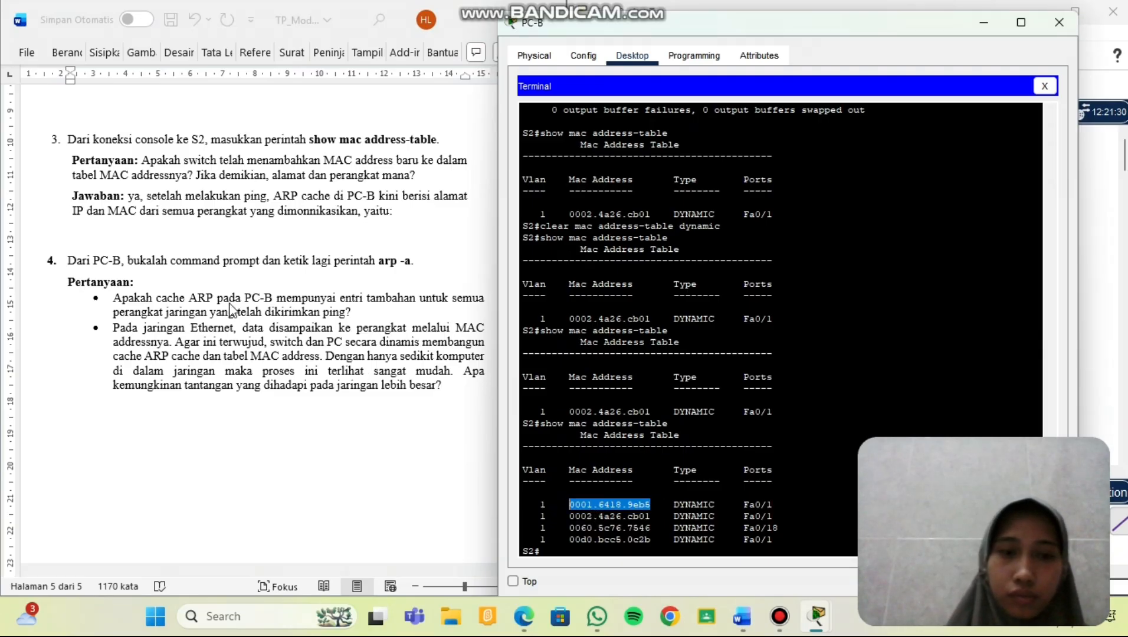
{"action": "left_click", "coordinate": [115, 234]}
{"action": "key", "text": "ctrl+v"}
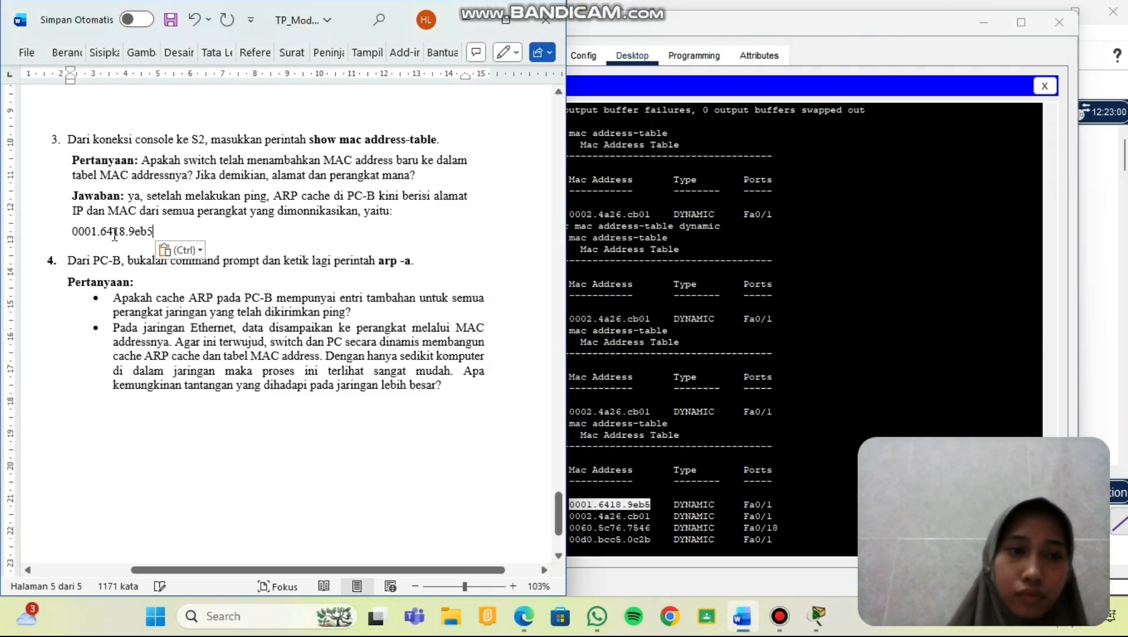
{"action": "key", "text": "Return"}
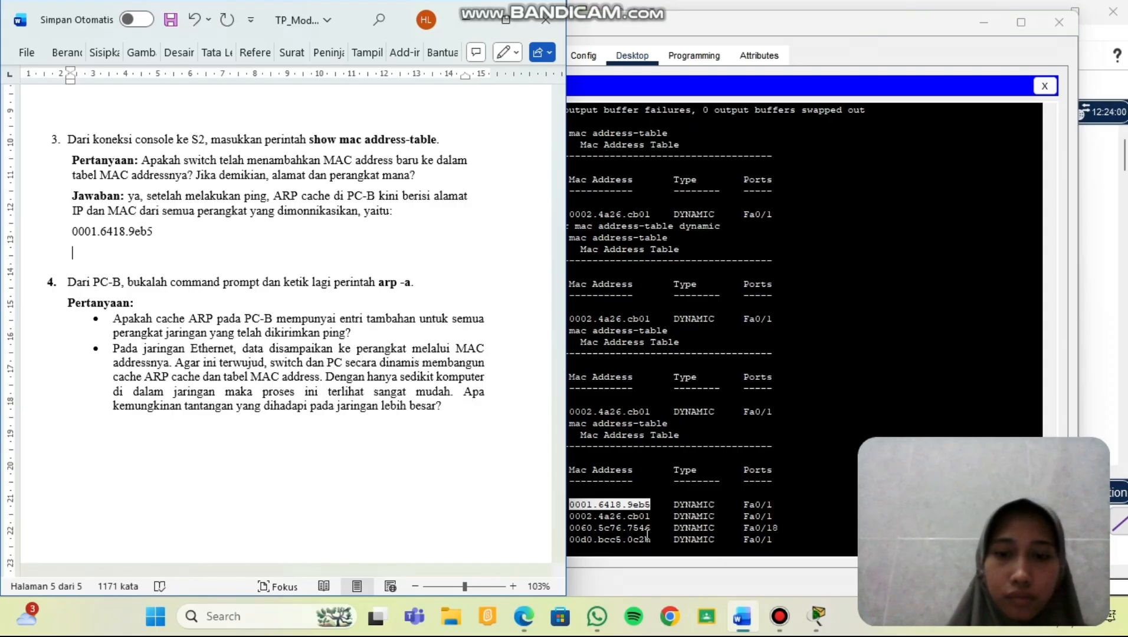
{"action": "left_click_drag", "start_coordinate": [650, 516], "coordinate": [569, 518]}
{"action": "right_click", "coordinate": [567, 518]}
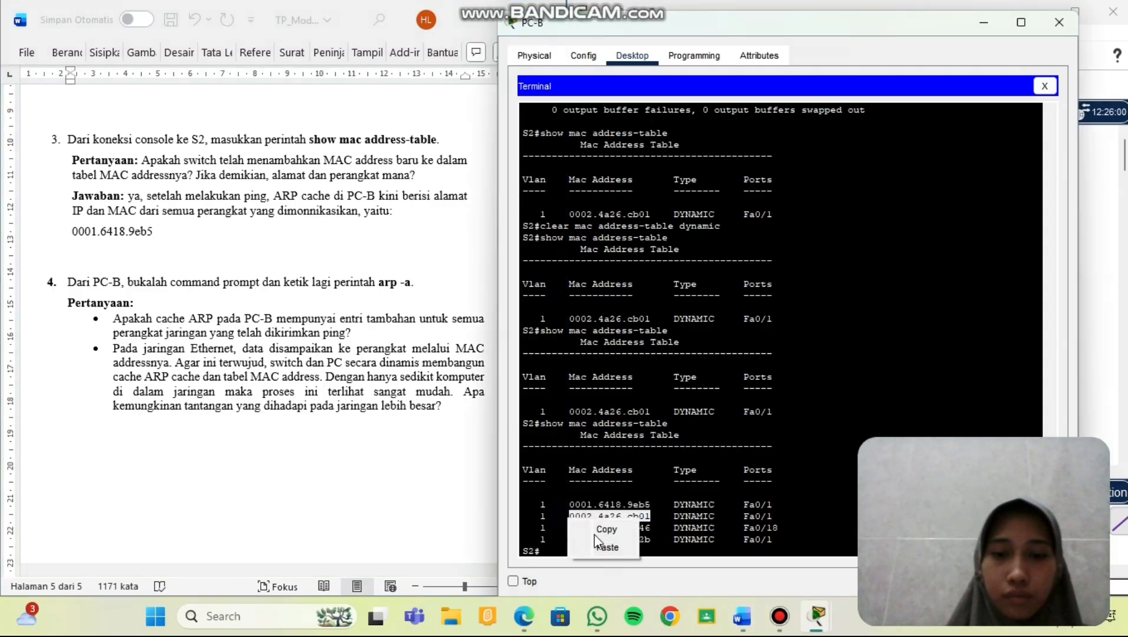
{"action": "left_click", "coordinate": [596, 532]}
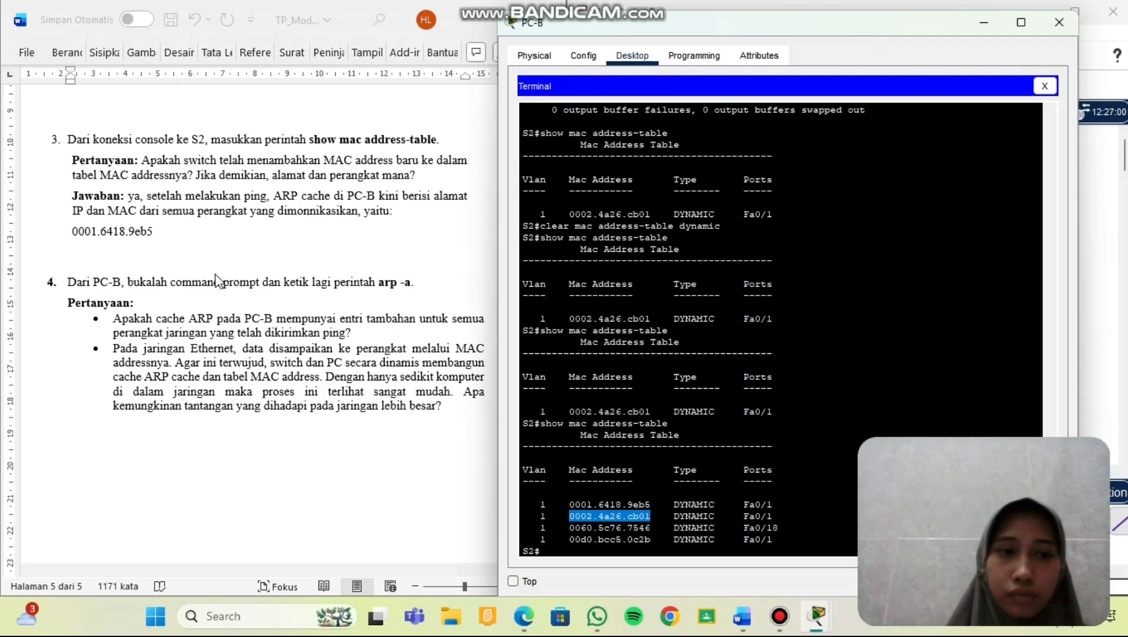
{"action": "left_click", "coordinate": [123, 251]}
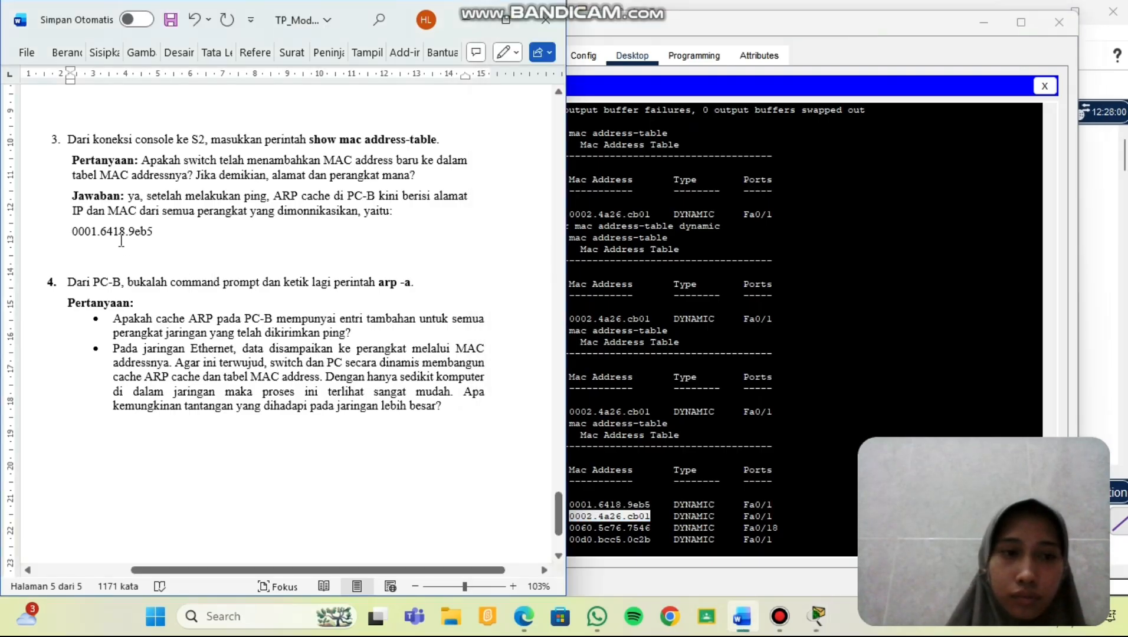
{"action": "right_click", "coordinate": [121, 241]}
{"action": "left_click", "coordinate": [105, 249]}
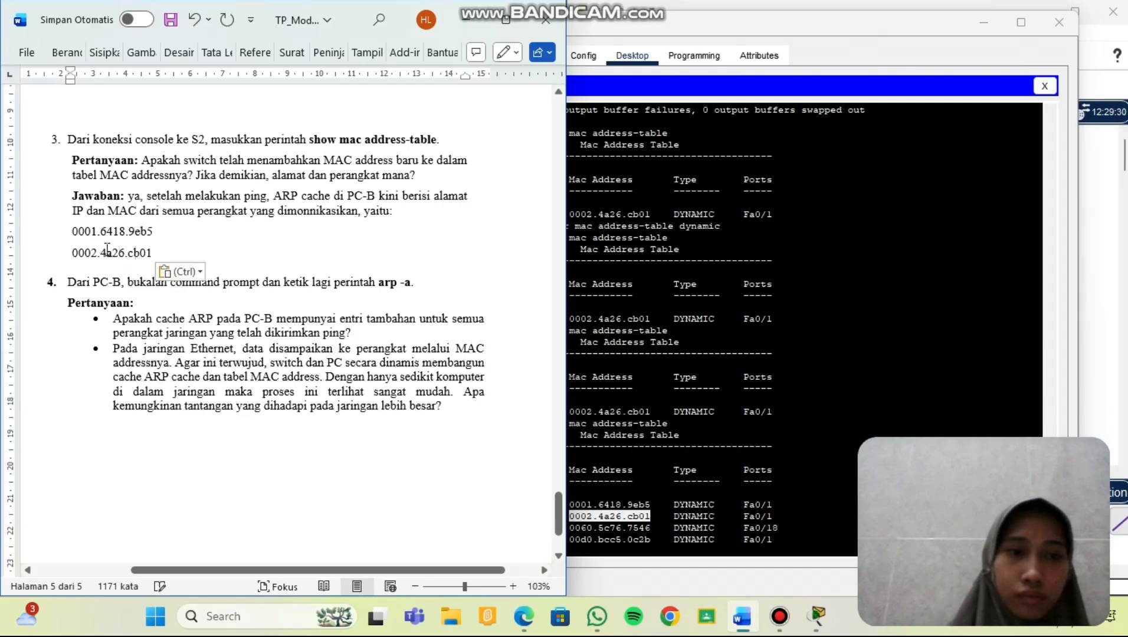
{"action": "key", "text": "Return"}
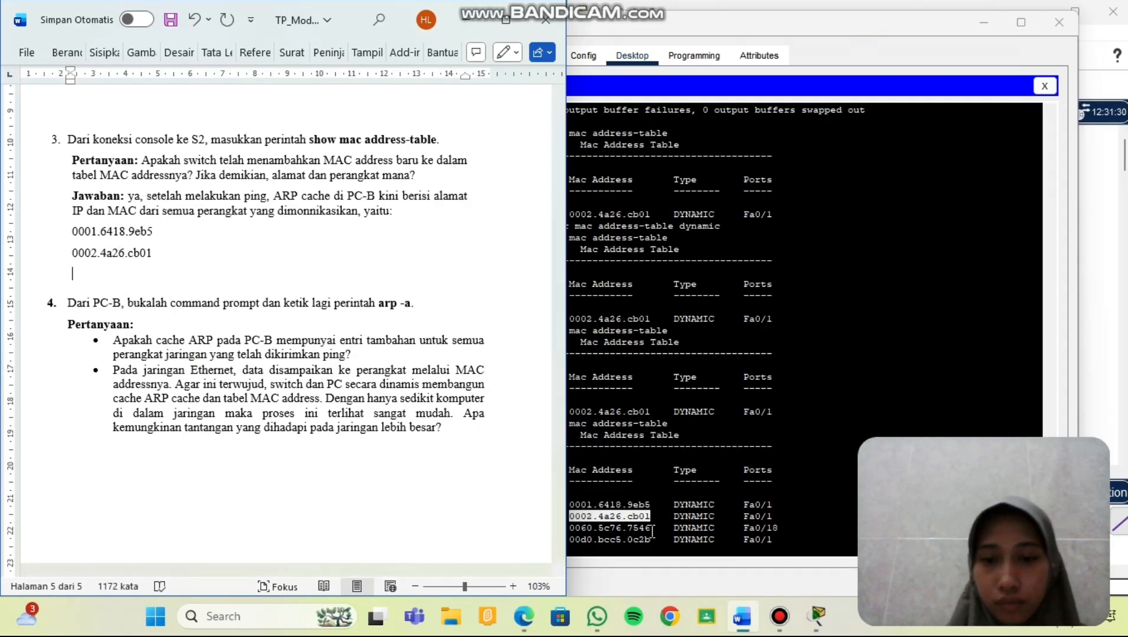
Copy MAC addresses 0060.5c76.7546 and 00d0.bcc5.0c2b into the answer below them.
{"action": "left_click_drag", "start_coordinate": [651, 528], "coordinate": [569, 528]}
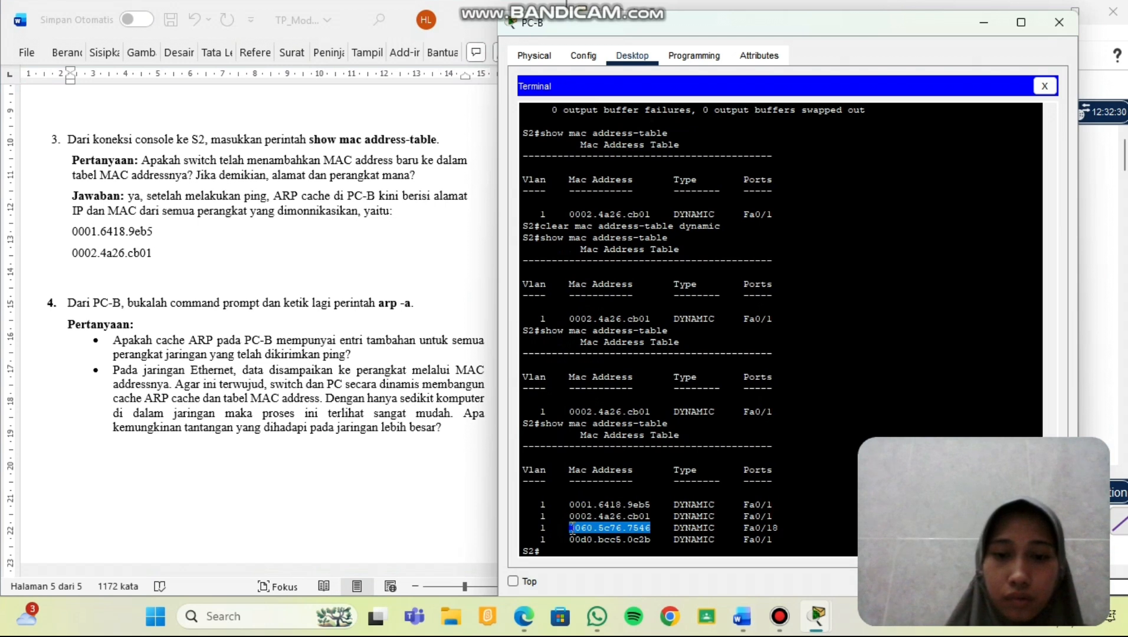
{"action": "right_click", "coordinate": [571, 528]}
{"action": "left_click", "coordinate": [616, 541]}
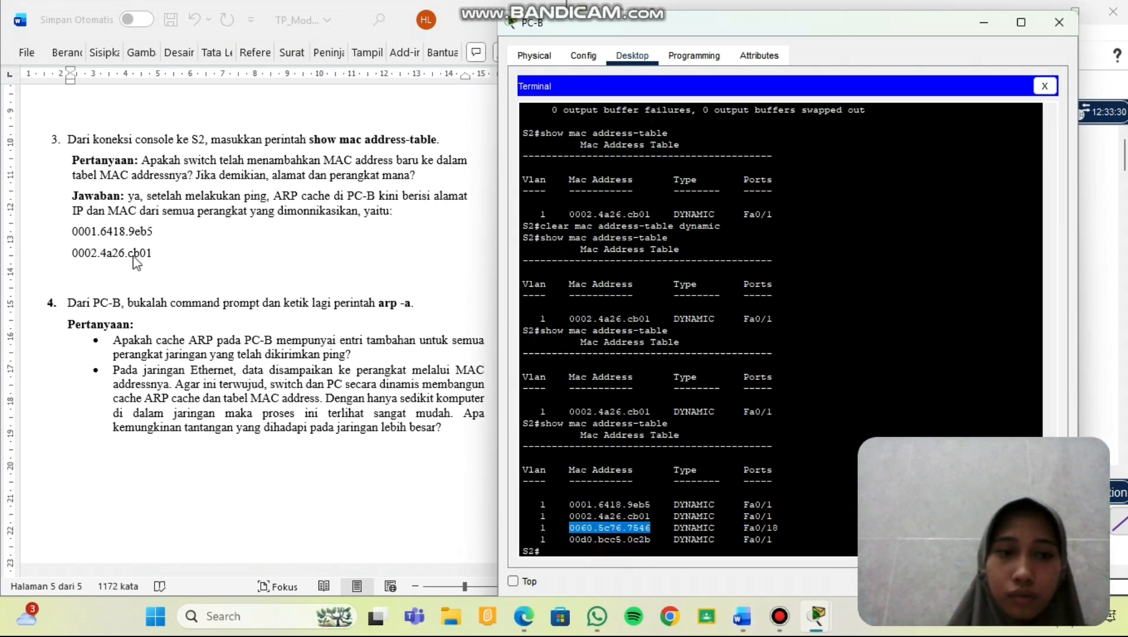
{"action": "left_click", "coordinate": [111, 272]}
{"action": "key", "text": "ctrl+v"}
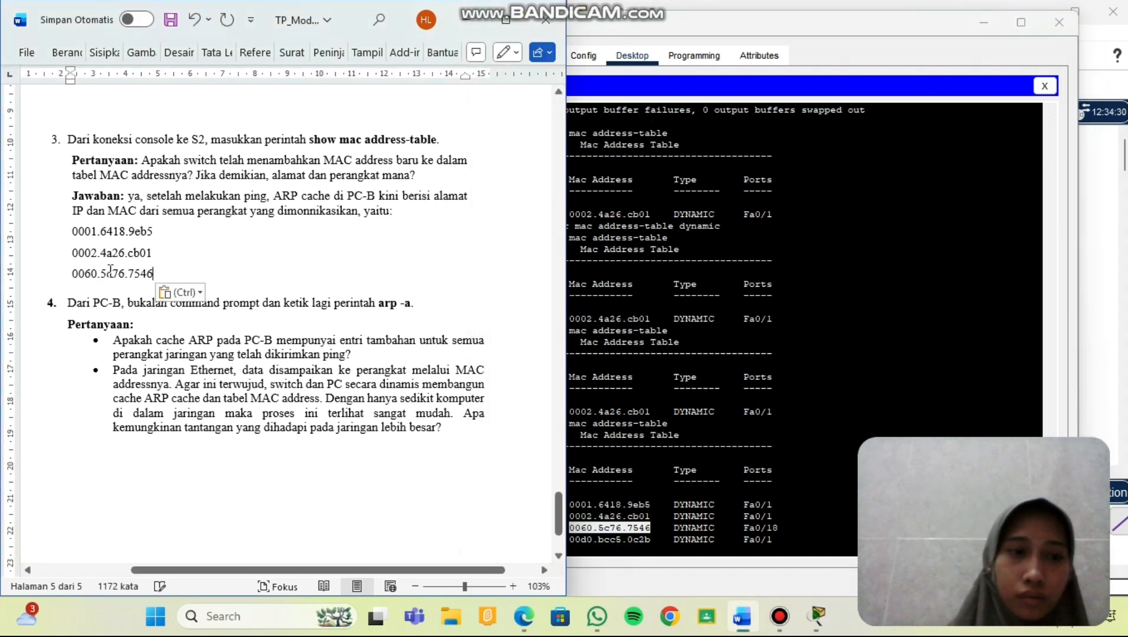
{"action": "key", "text": "Return"}
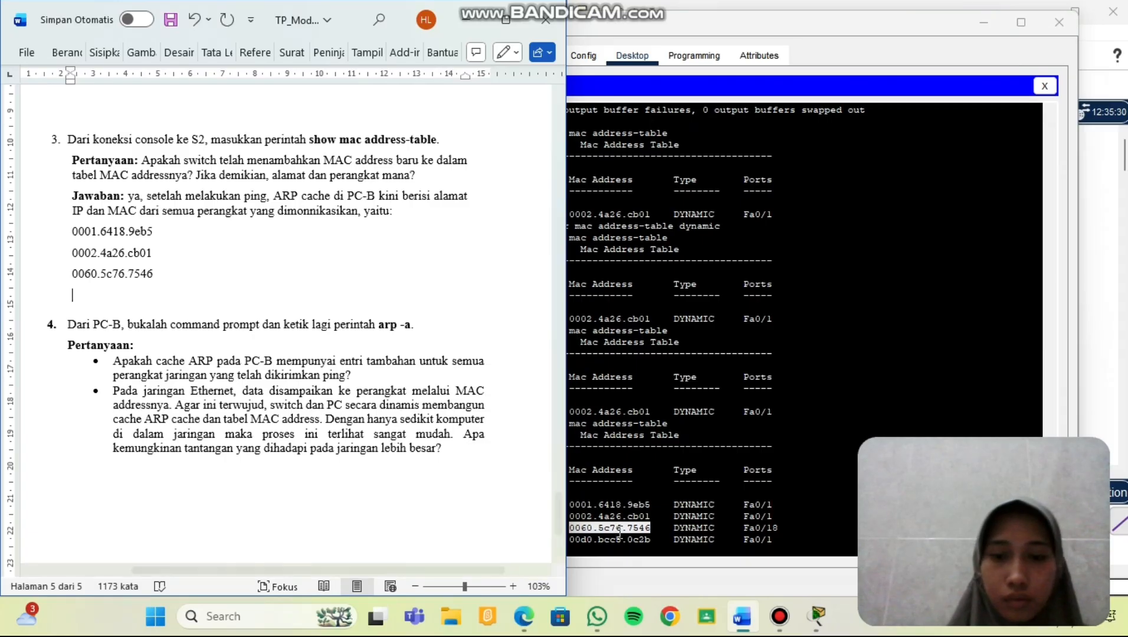
{"action": "left_click", "coordinate": [654, 541]}
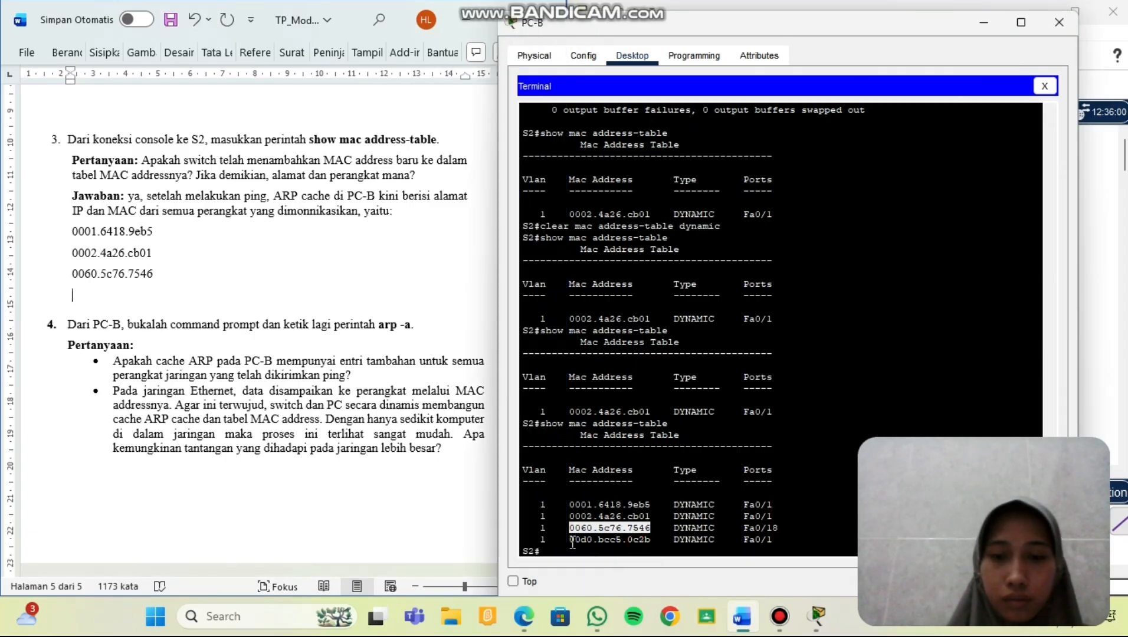
{"action": "left_click_drag", "start_coordinate": [655, 540], "coordinate": [572, 542]}
{"action": "right_click", "coordinate": [572, 542]}
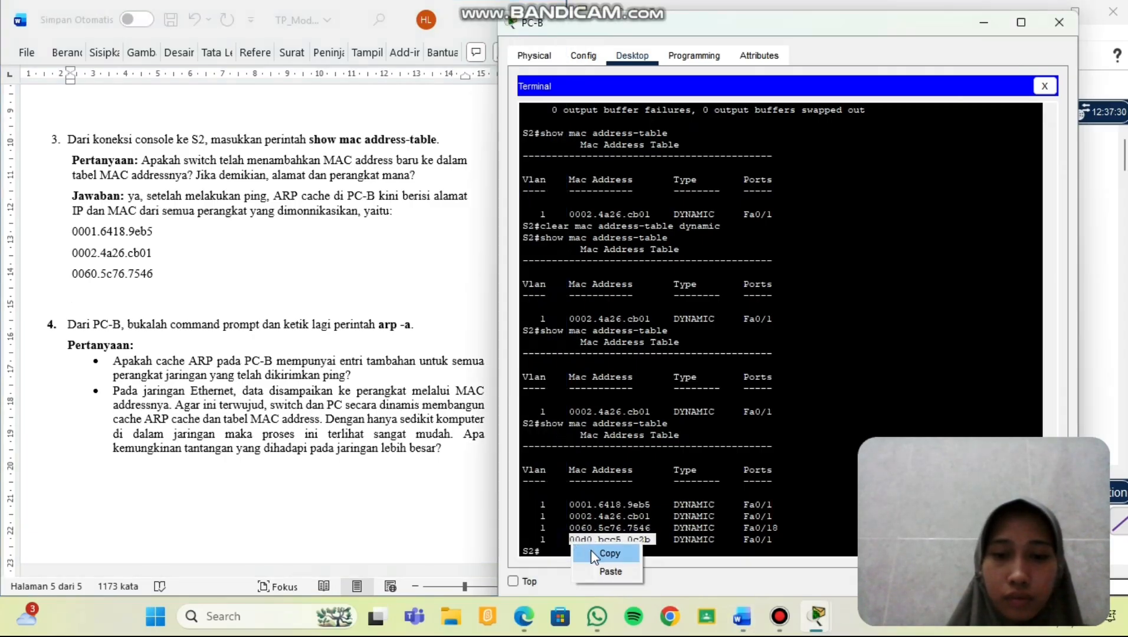
{"action": "left_click", "coordinate": [593, 550]}
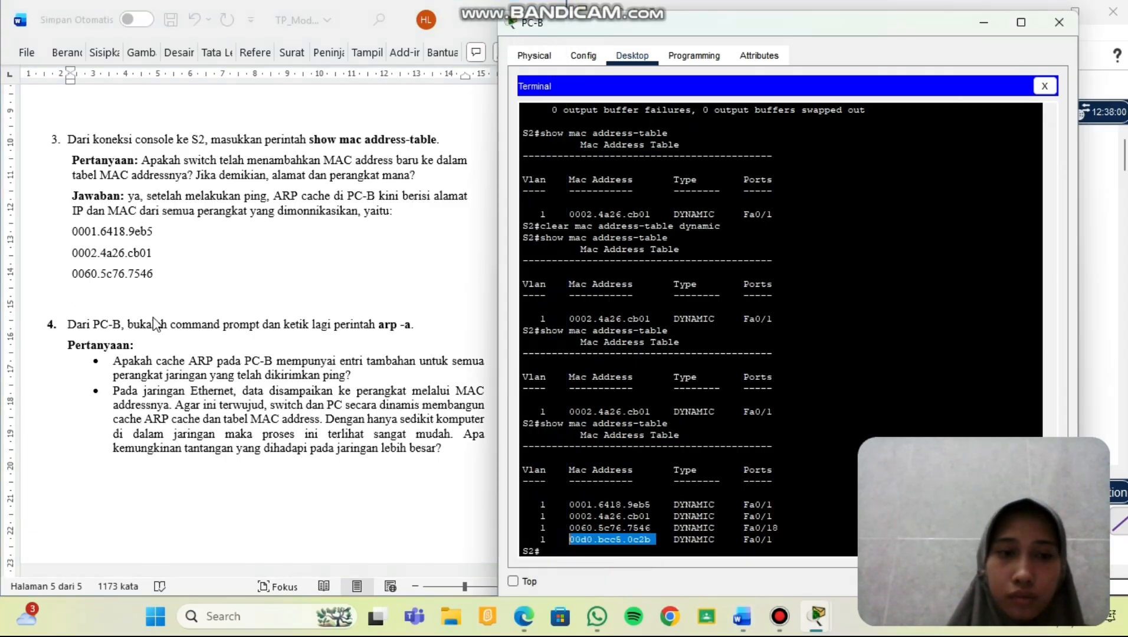
{"action": "left_click", "coordinate": [101, 297]}
{"action": "key", "text": "ctrl+v"}
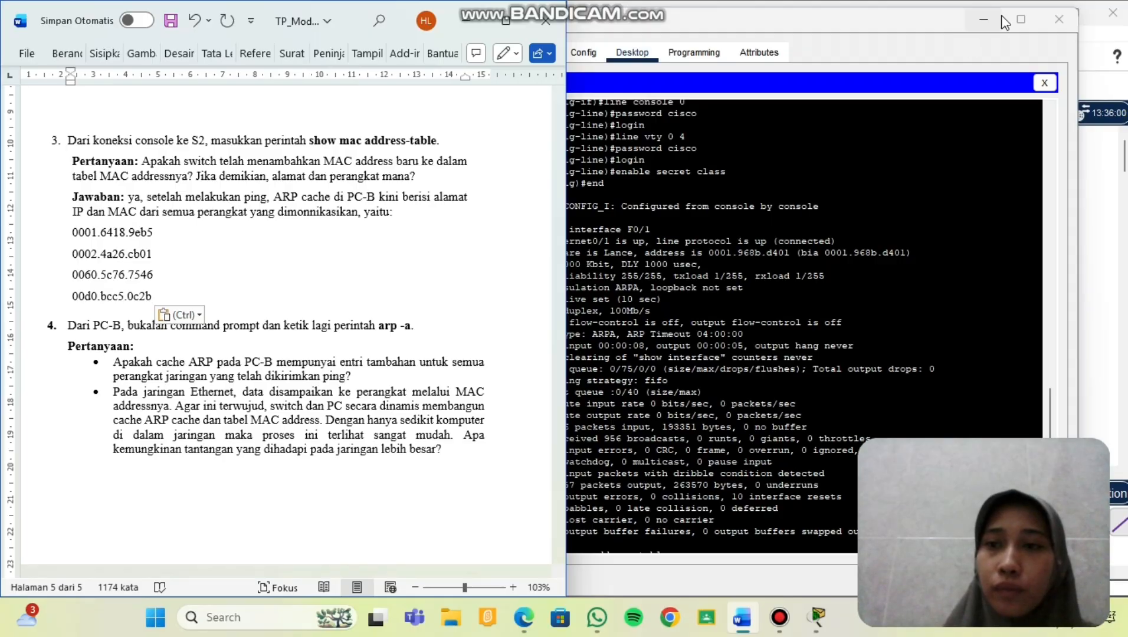
Close PC-B's terminal and label the first MAC address 'ethernet S1'.
{"action": "left_click", "coordinate": [984, 20]}
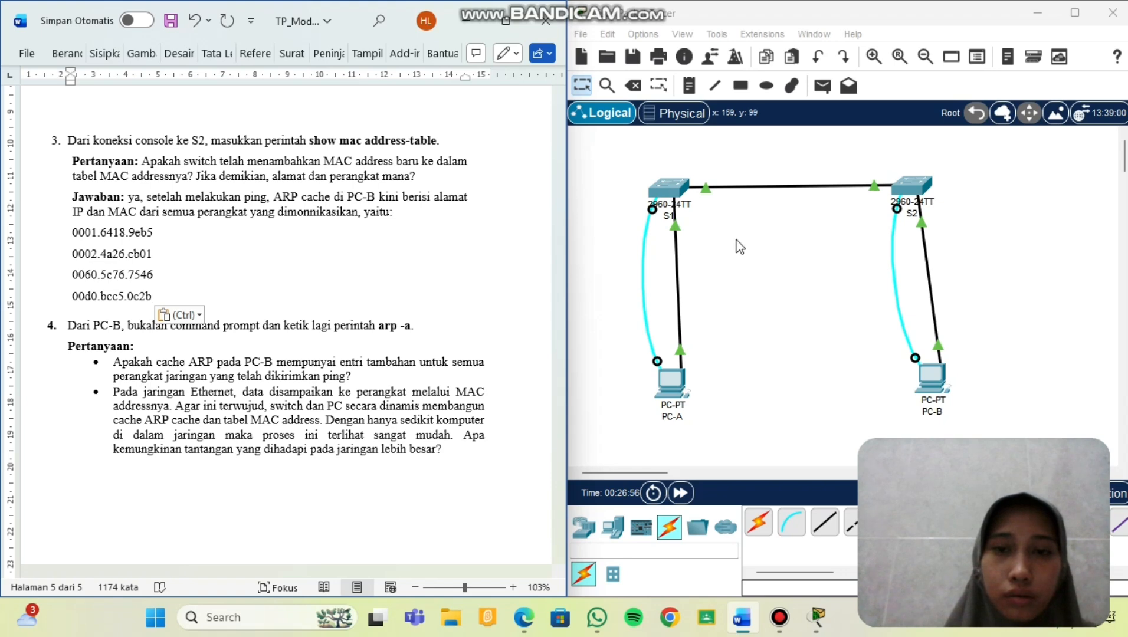
{"action": "left_click", "coordinate": [677, 189]}
{"action": "mouse_move", "coordinate": [677, 189]}
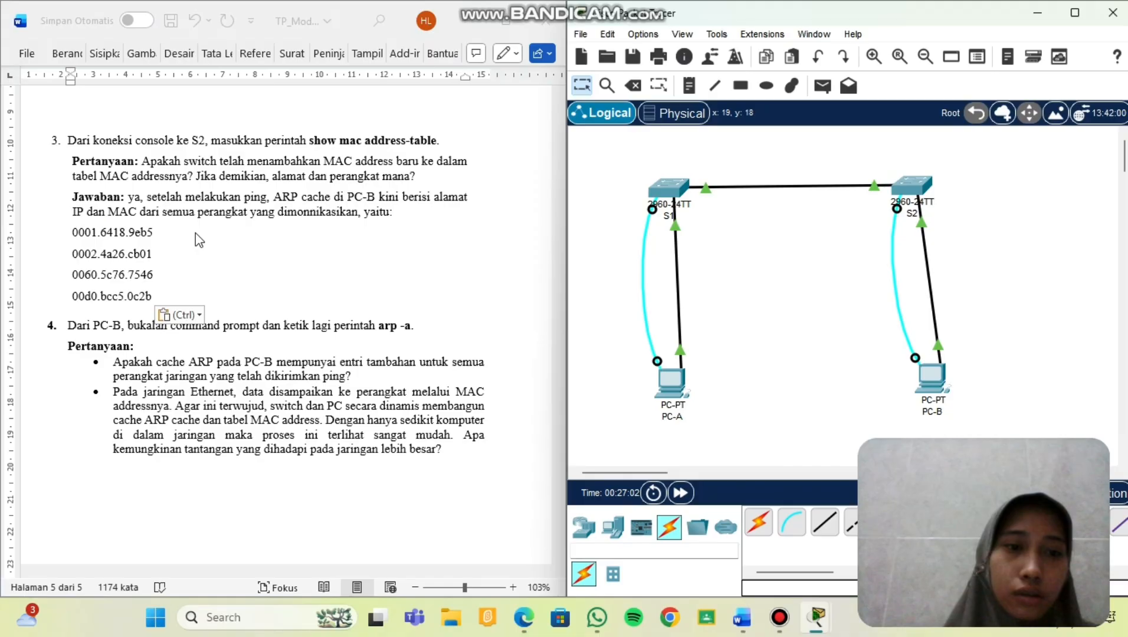
{"action": "left_click", "coordinate": [199, 237]}
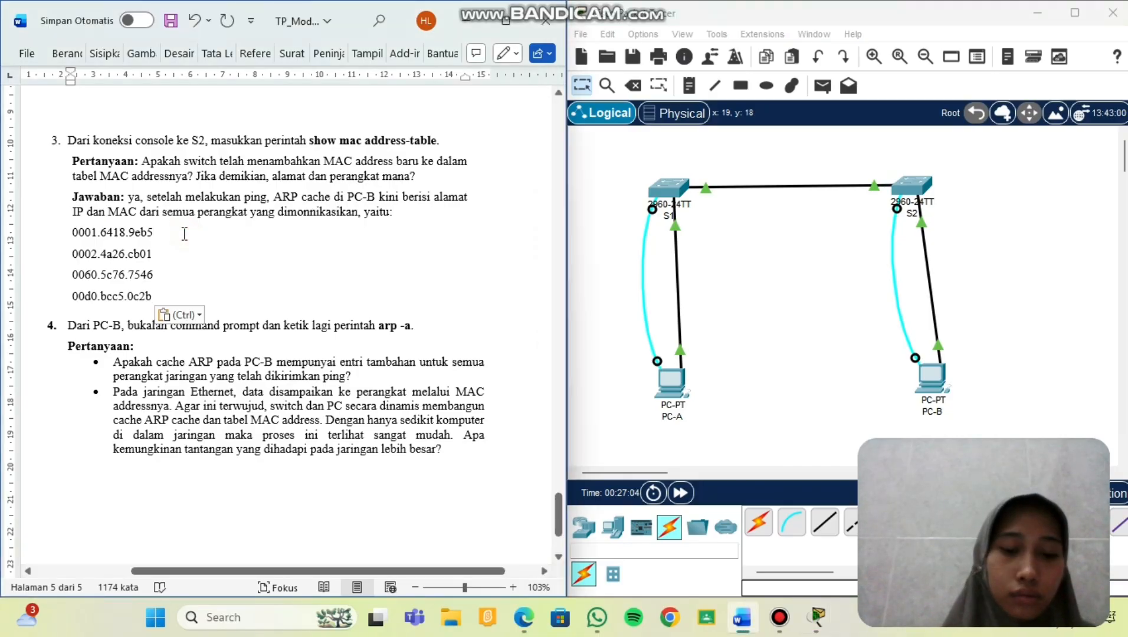
{"action": "type", "text": "etee"}
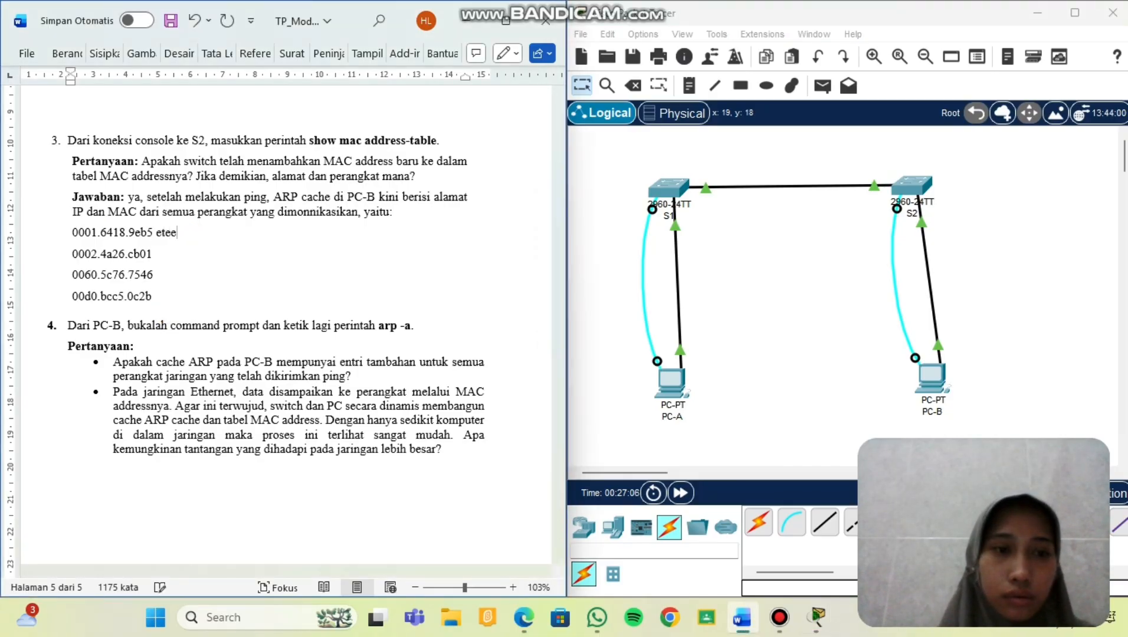
{"action": "key", "text": "BackSpace"}
{"action": "key", "text": "BackSpace"}
{"action": "type", "text": "hernet"}
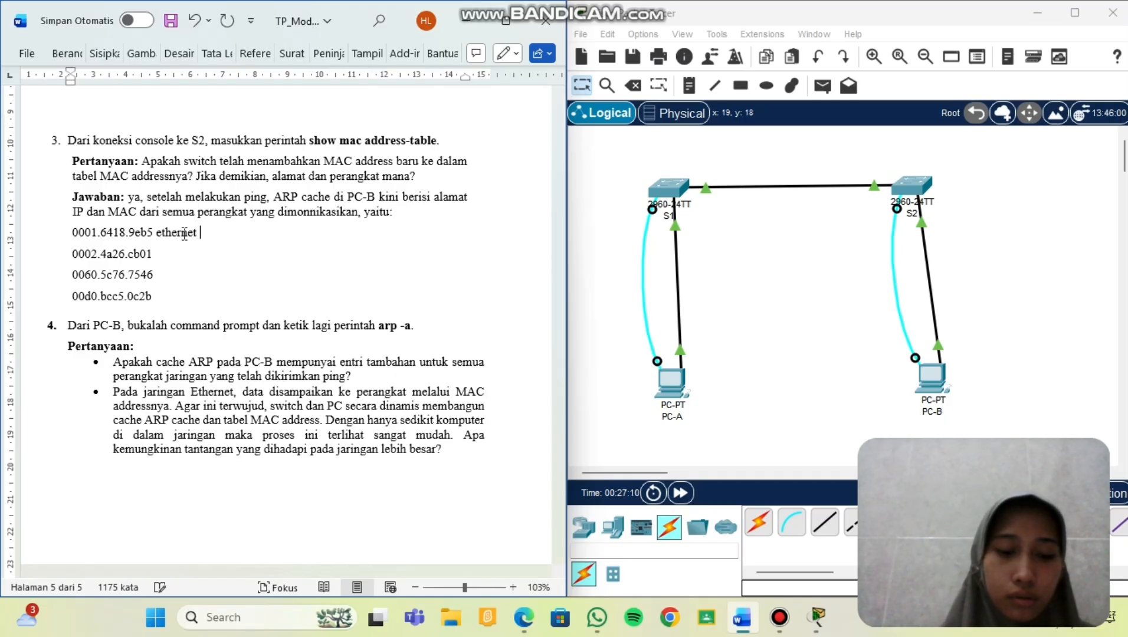
{"action": "type", "text": " S1"}
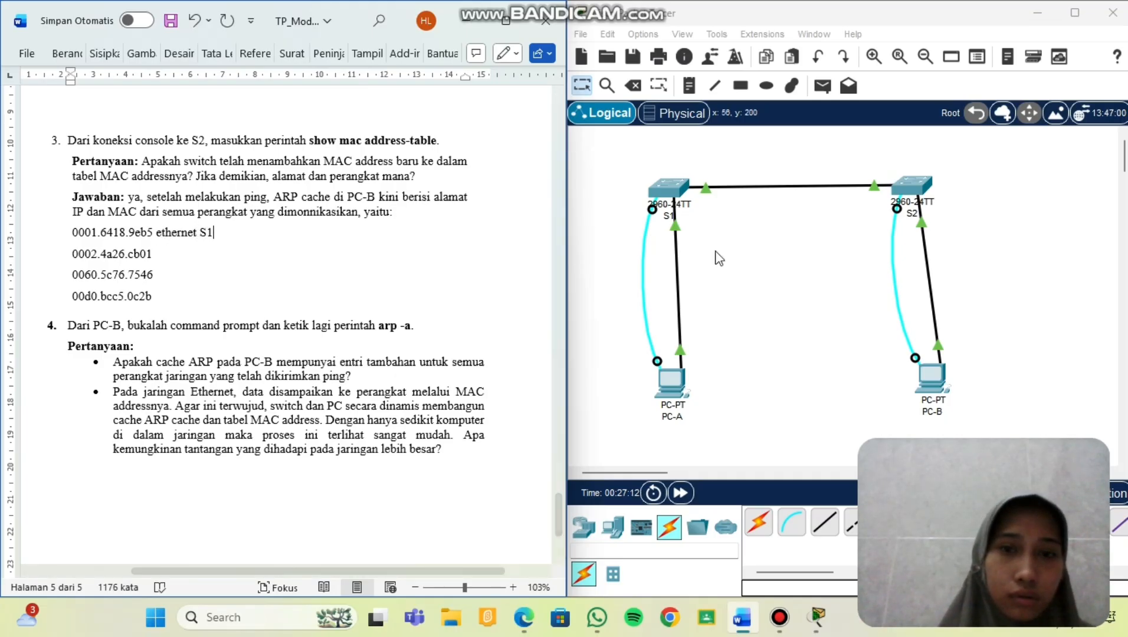
After checking devices in the topology, relabel 0001.6418.9eb5 as PC-A.
{"action": "left_click", "coordinate": [678, 384]}
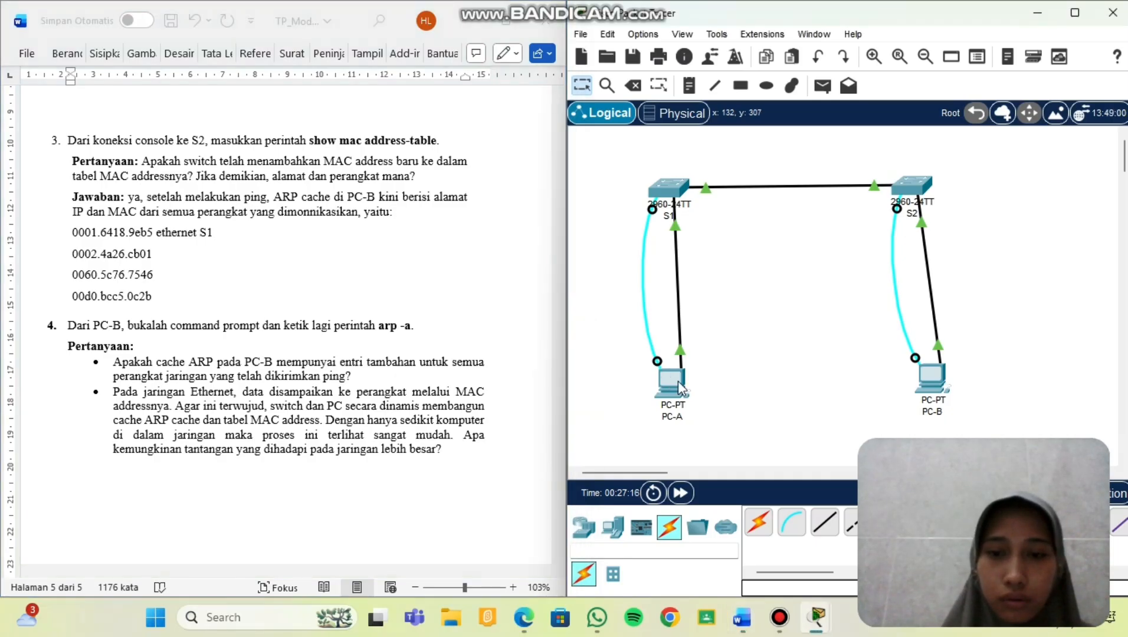
{"action": "mouse_move", "coordinate": [677, 380]}
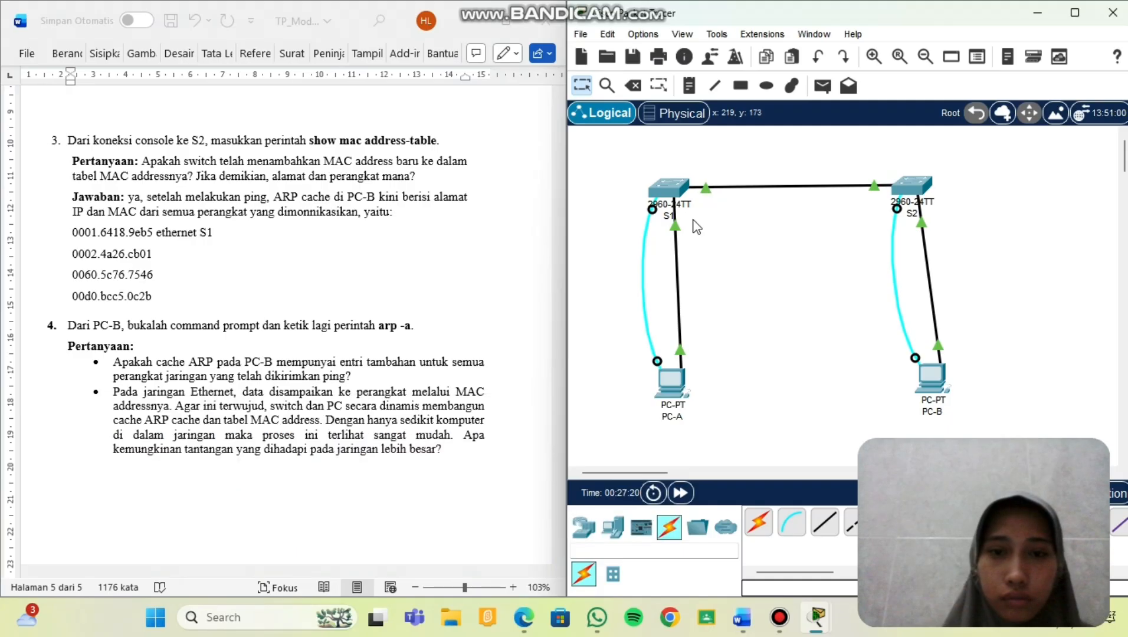
{"action": "mouse_move", "coordinate": [670, 189]}
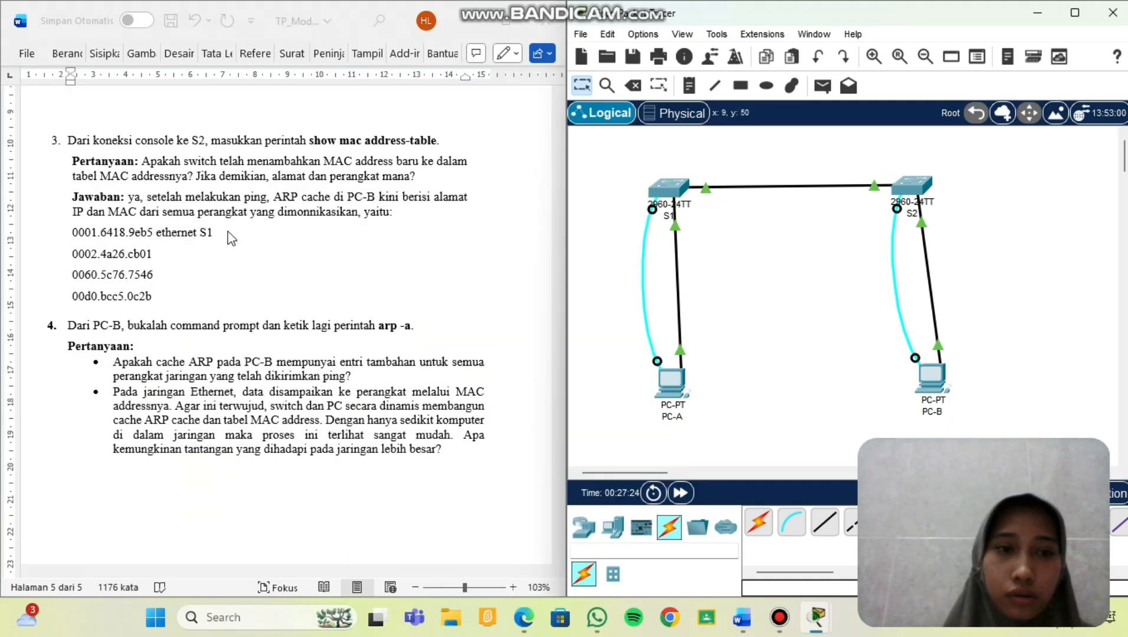
{"action": "left_click", "coordinate": [232, 237]}
{"action": "key", "text": "BackSpace"}
{"action": "key", "text": "BackSpace"}
{"action": "key", "text": "BackSpace"}
{"action": "key", "text": "BackSpace"}
{"action": "key", "text": "BackSpace"}
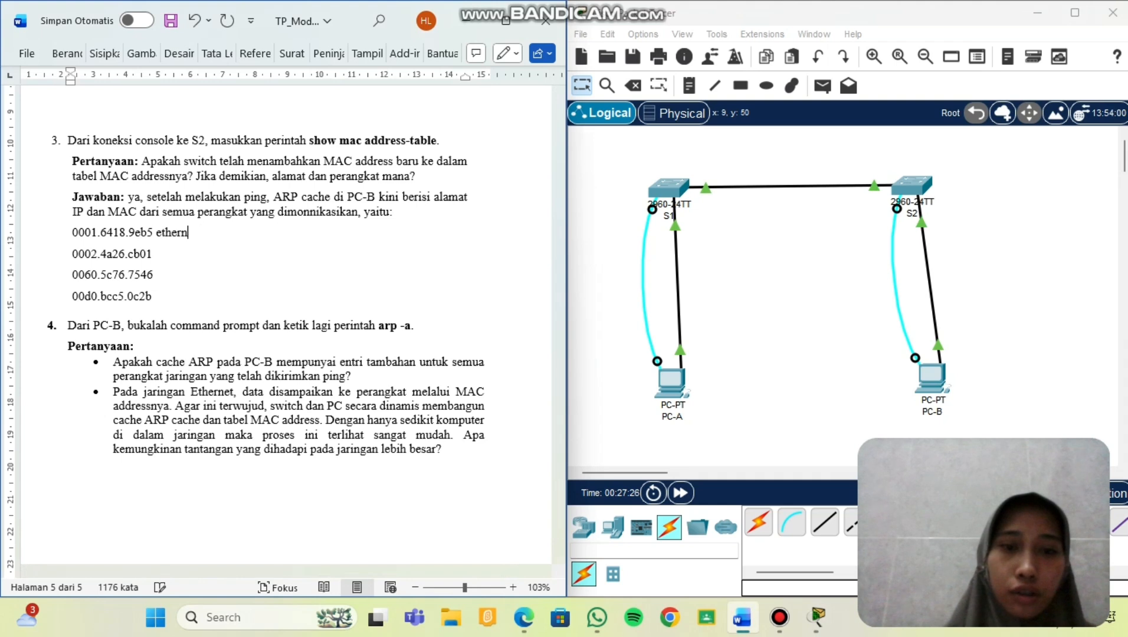
{"action": "key", "text": "BackSpace"}
{"action": "key", "text": "BackSpace"}
{"action": "key", "text": "BackSpace"}
{"action": "key", "text": "BackSpace"}
{"action": "key", "text": "BackSpace"}
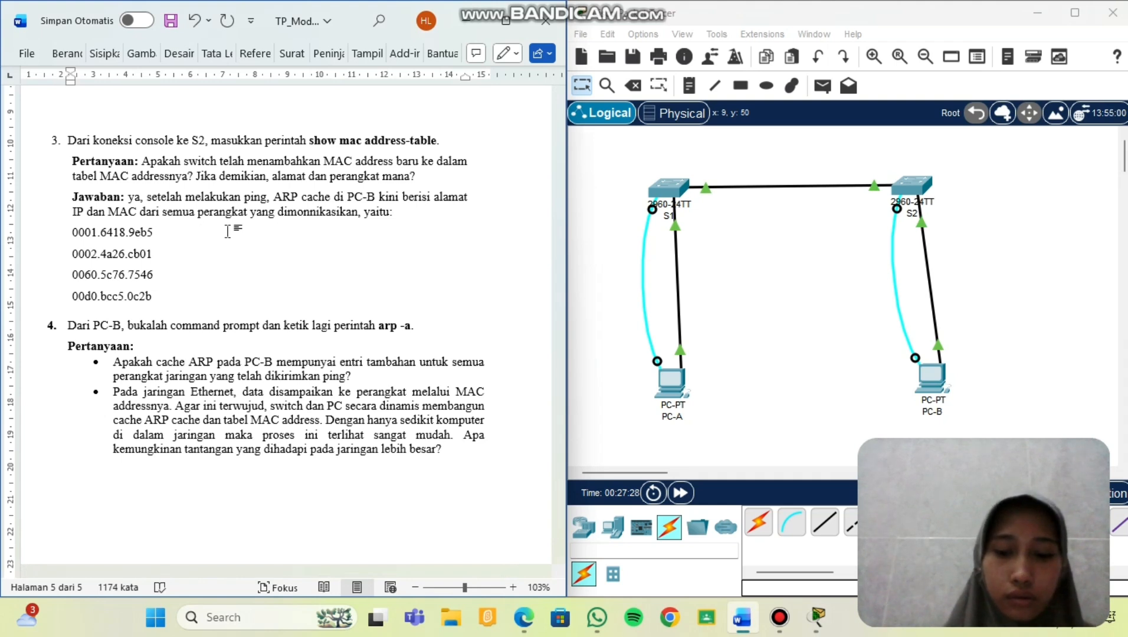
{"action": "type", "text": "PC"}
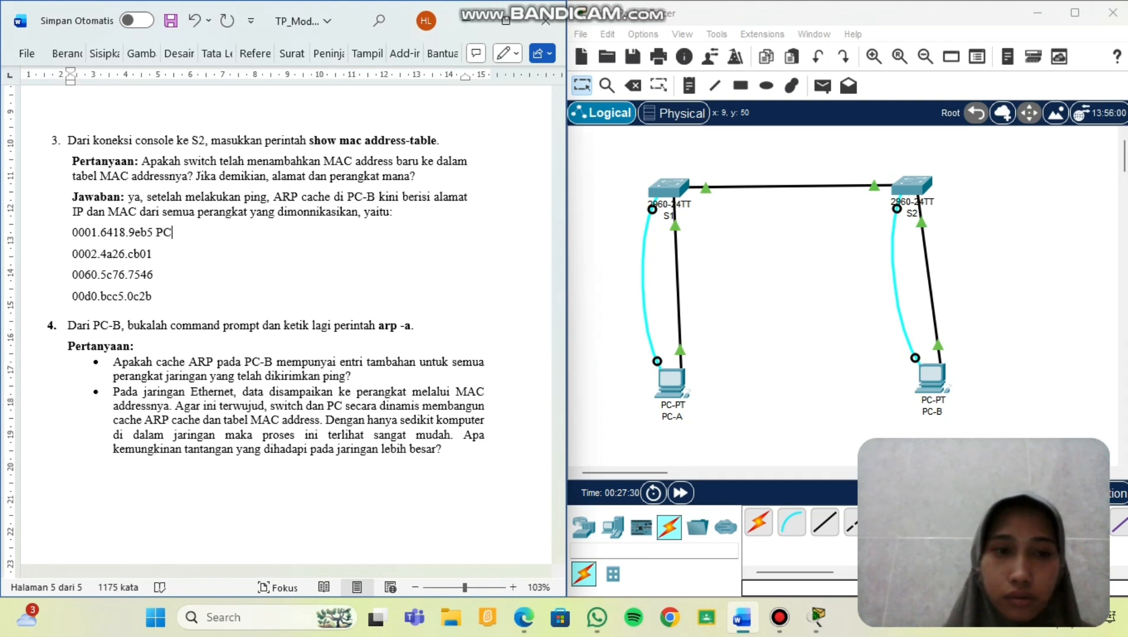
{"action": "type", "text": "-A"}
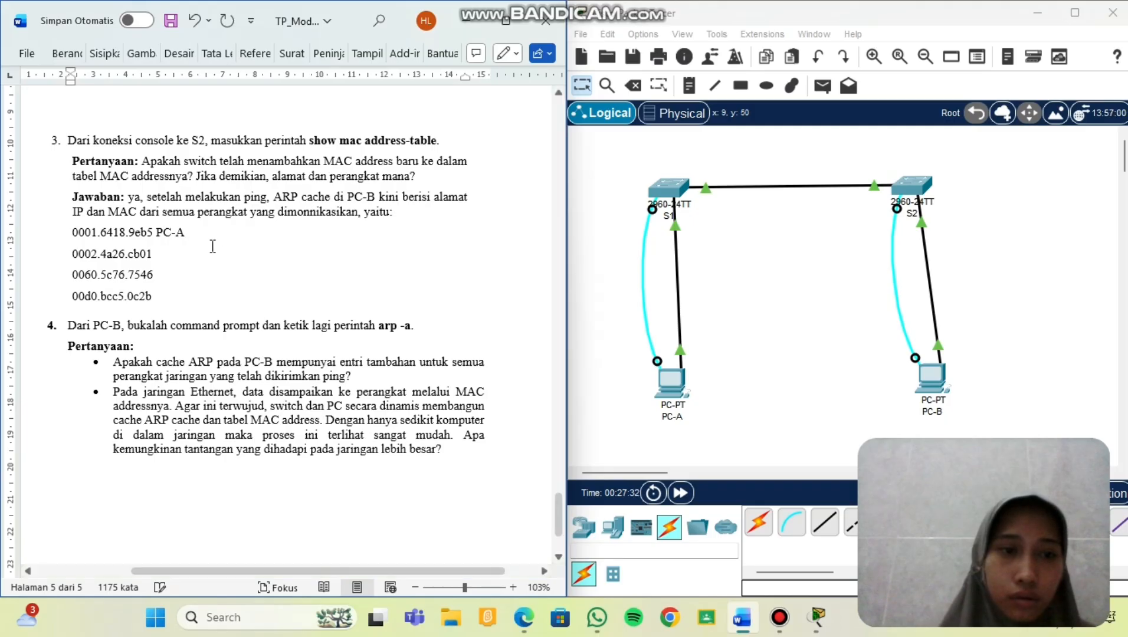
{"action": "left_click", "coordinate": [197, 252]}
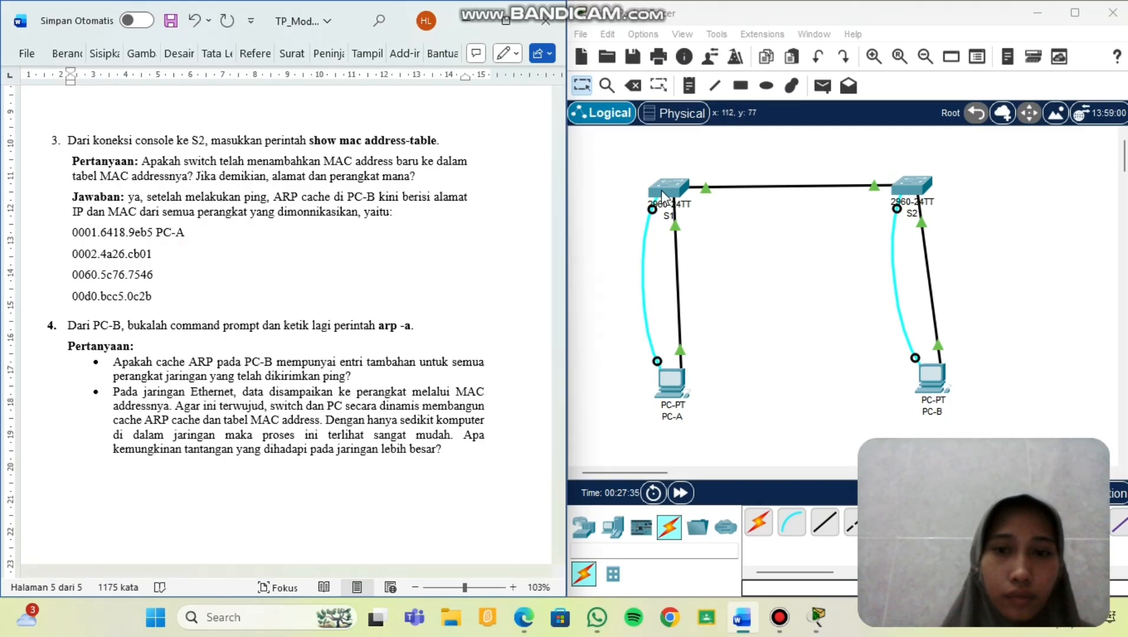
Check S1's MAC in the topology and label 0002.4a26.cb01 as 'ethernet S1'.
{"action": "left_click_drag", "start_coordinate": [693, 156], "coordinate": [663, 193]}
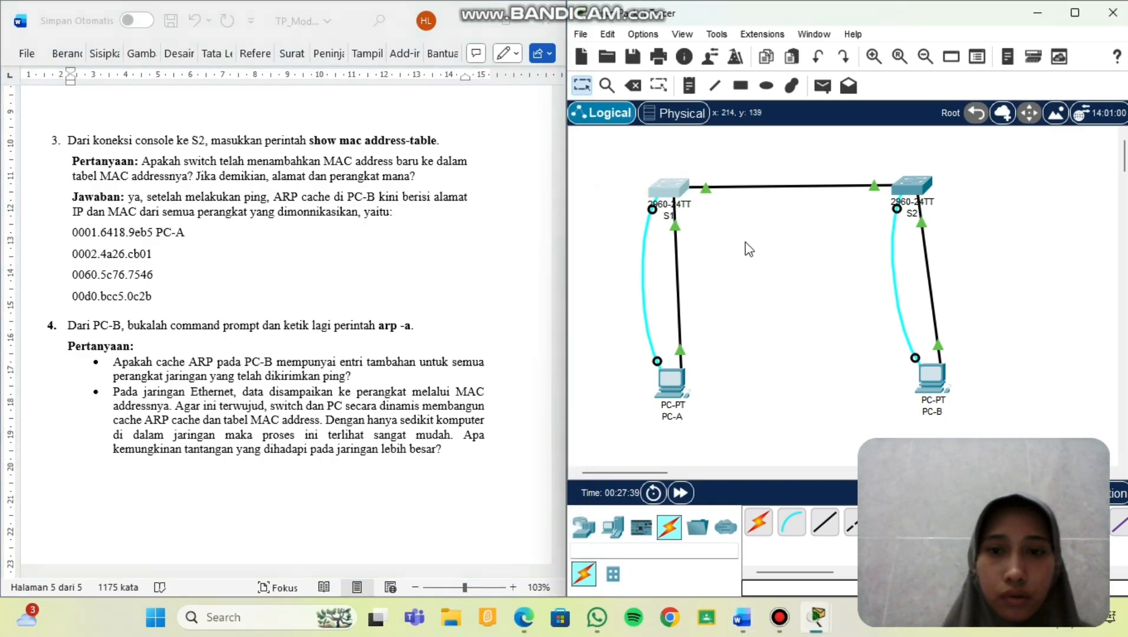
{"action": "mouse_move", "coordinate": [672, 190]}
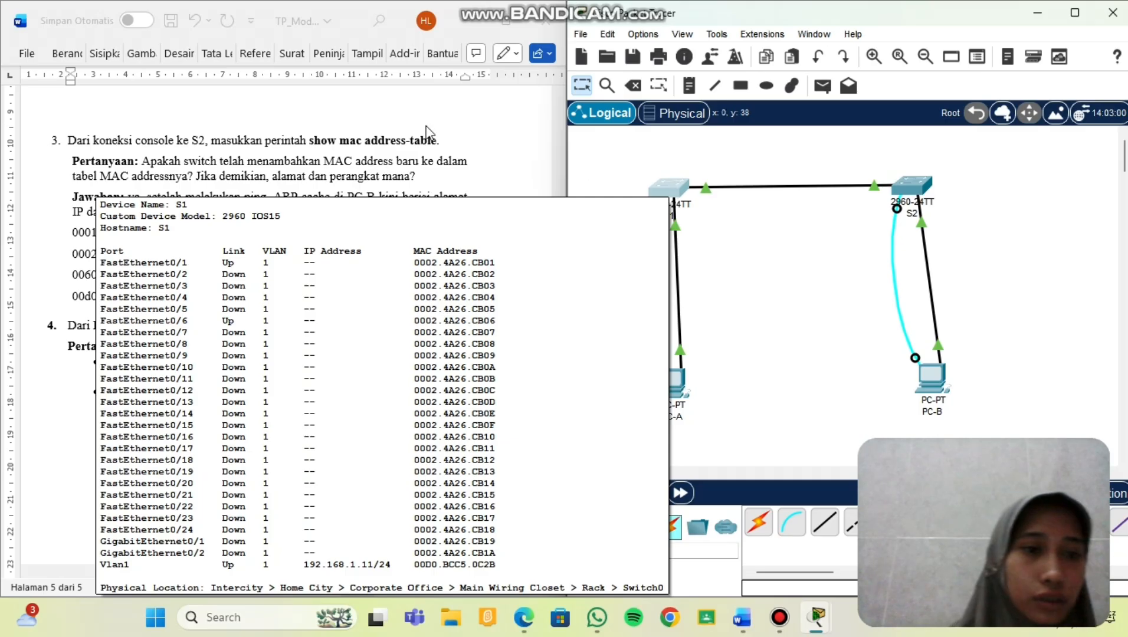
{"action": "left_click", "coordinate": [181, 253]}
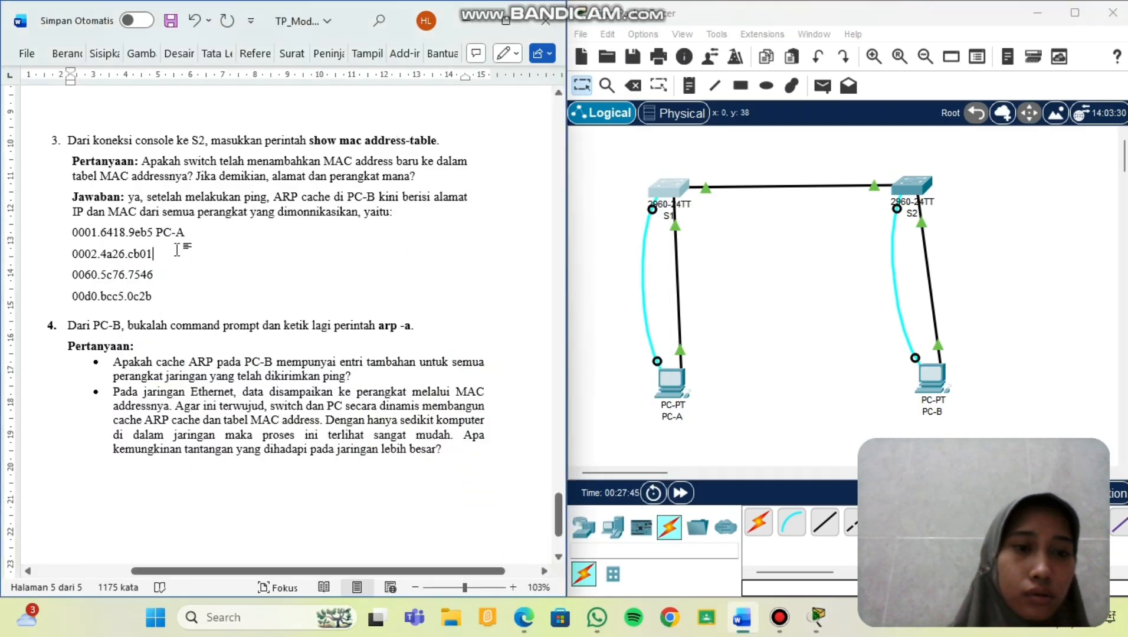
{"action": "type", "text": "ether"}
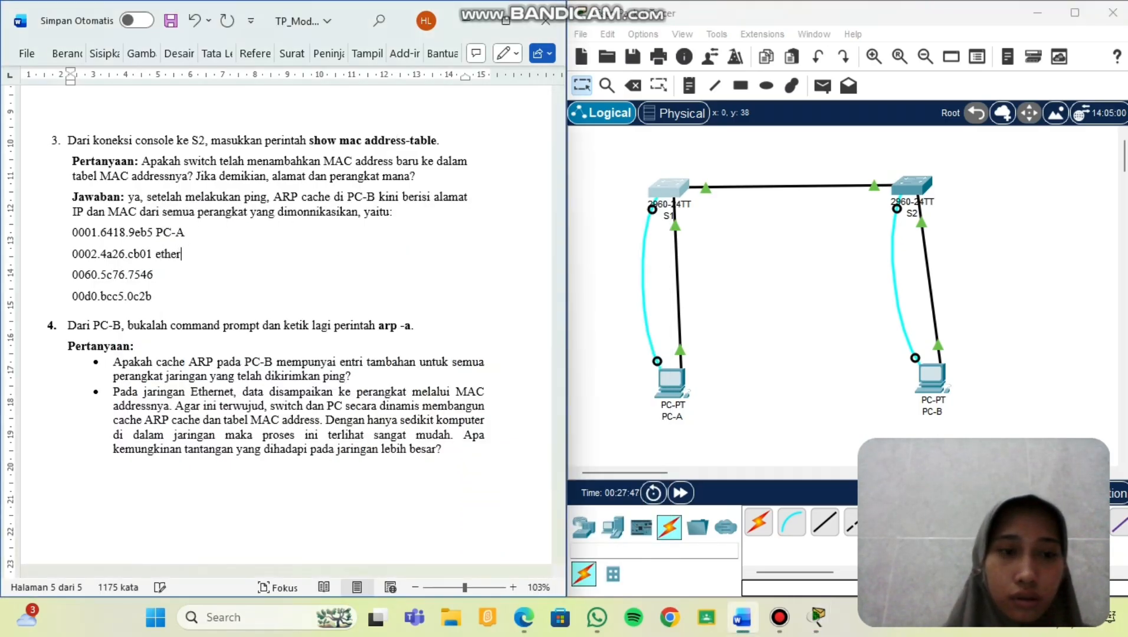
{"action": "type", "text": "net S1"}
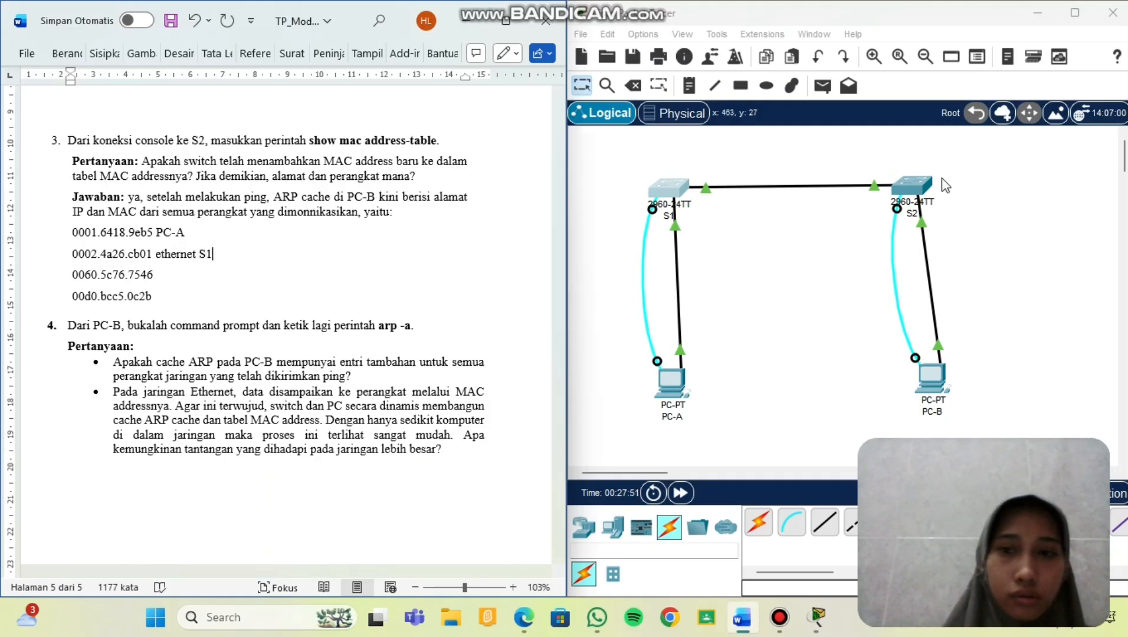
Deselect S1 and inspect S2's and PC-B's device details in the topology.
{"action": "left_click", "coordinate": [826, 289]}
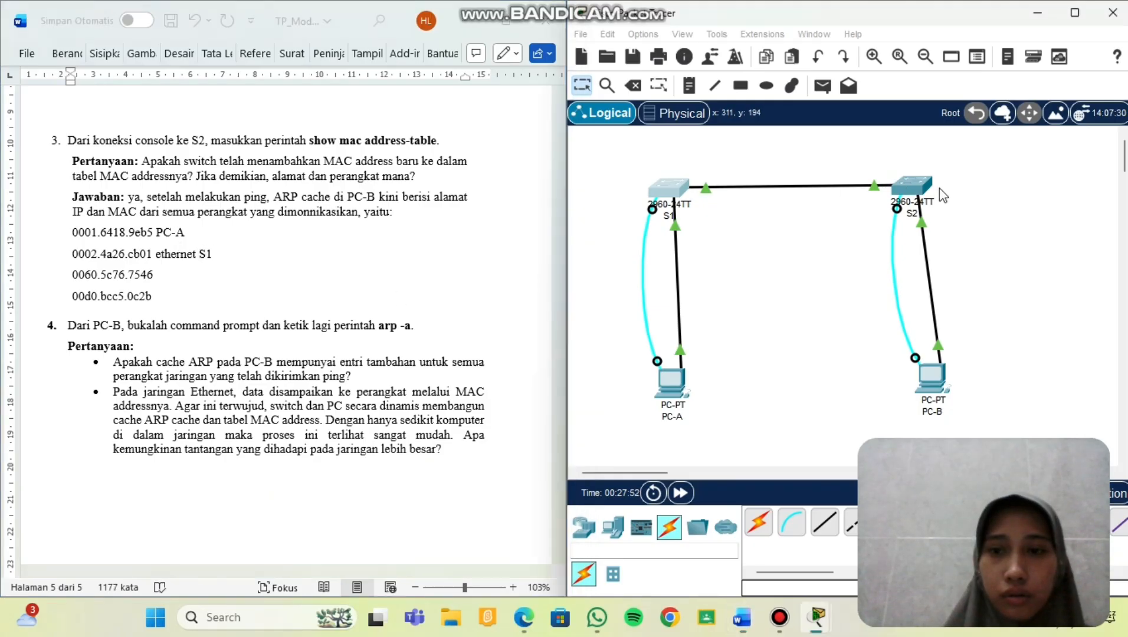
{"action": "mouse_move", "coordinate": [921, 190]}
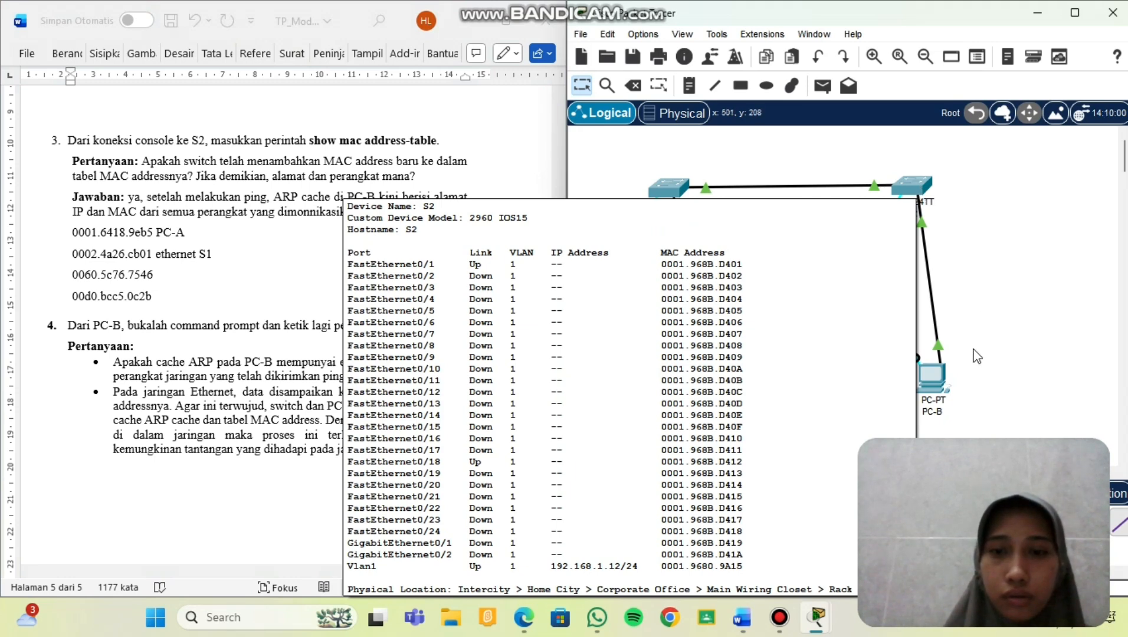
{"action": "mouse_move", "coordinate": [933, 382]}
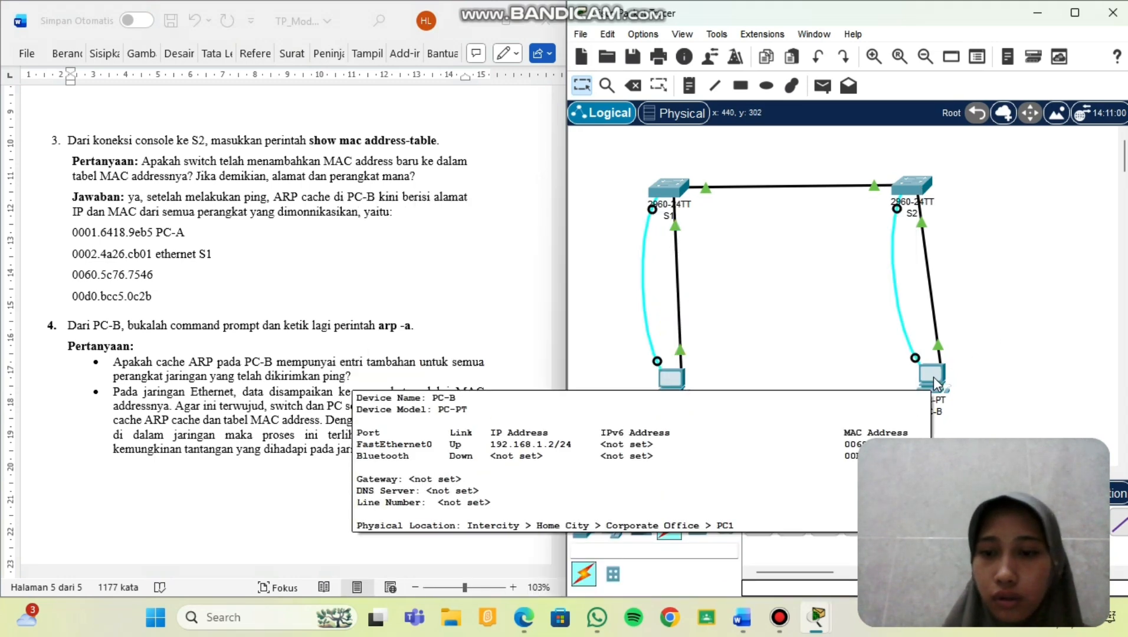
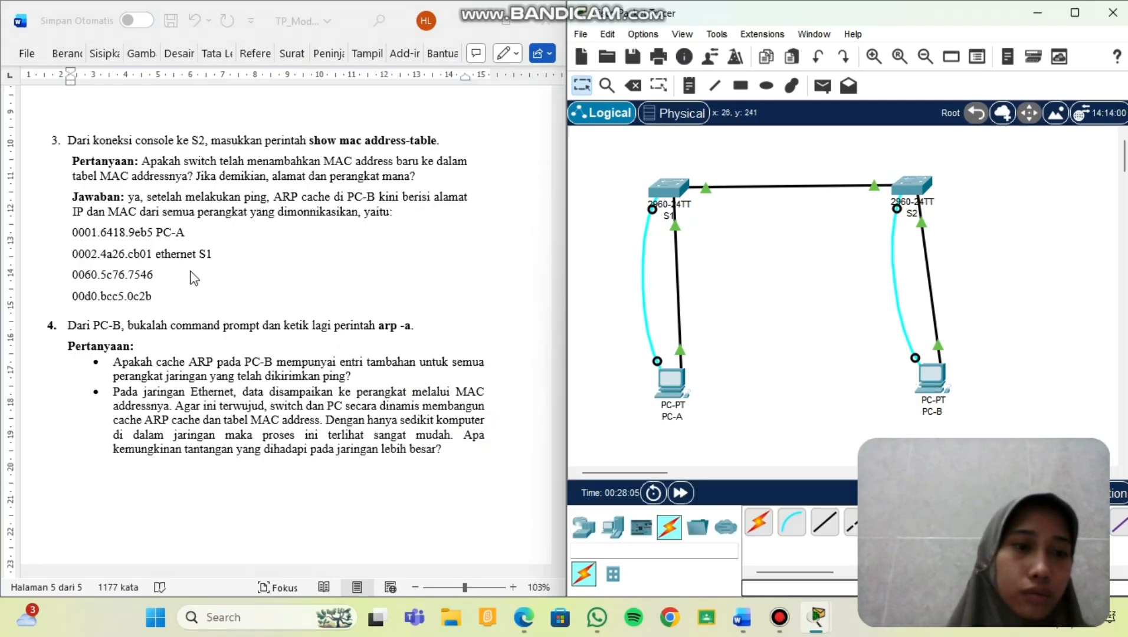
Label MAC 0060.5c76.7546 as PC-B and 00d0.bcc5.0c2b as VLAN 1 in the Step 3 answer.
{"action": "left_click", "coordinate": [192, 271]}
{"action": "left_click", "coordinate": [191, 271]}
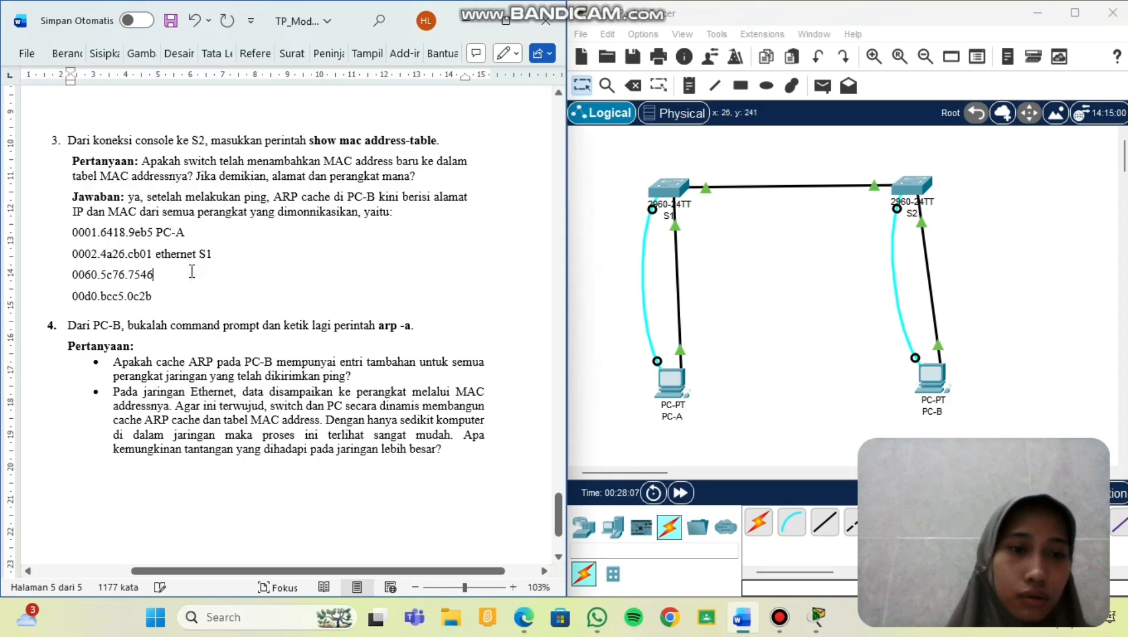
{"action": "type", "text": "PC-"}
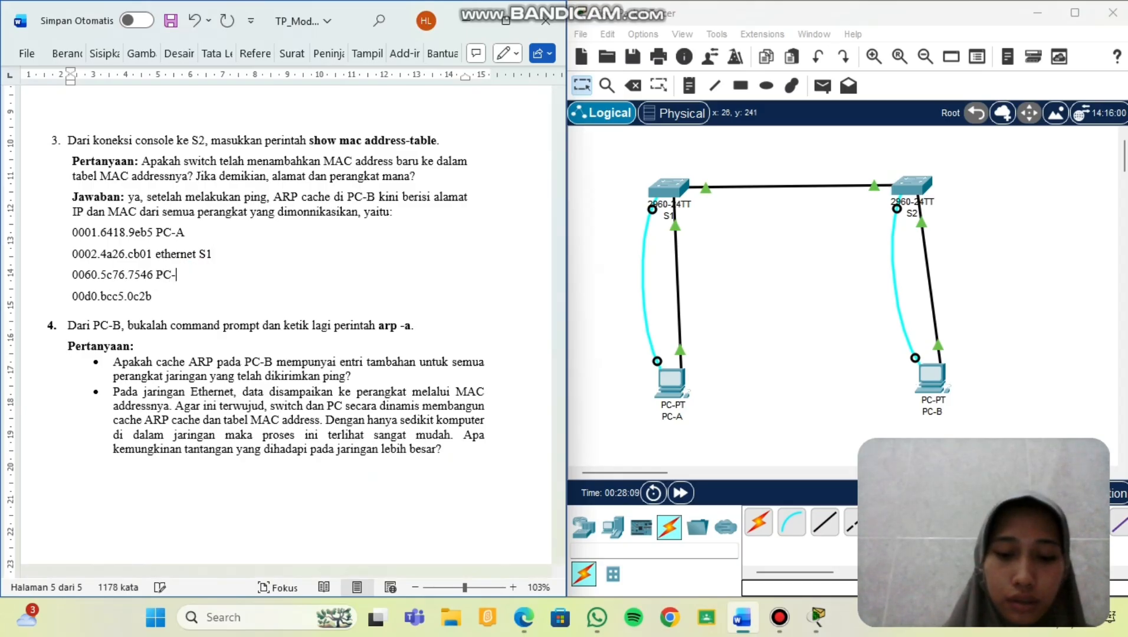
{"action": "type", "text": "B"}
{"action": "left_click", "coordinate": [171, 293]}
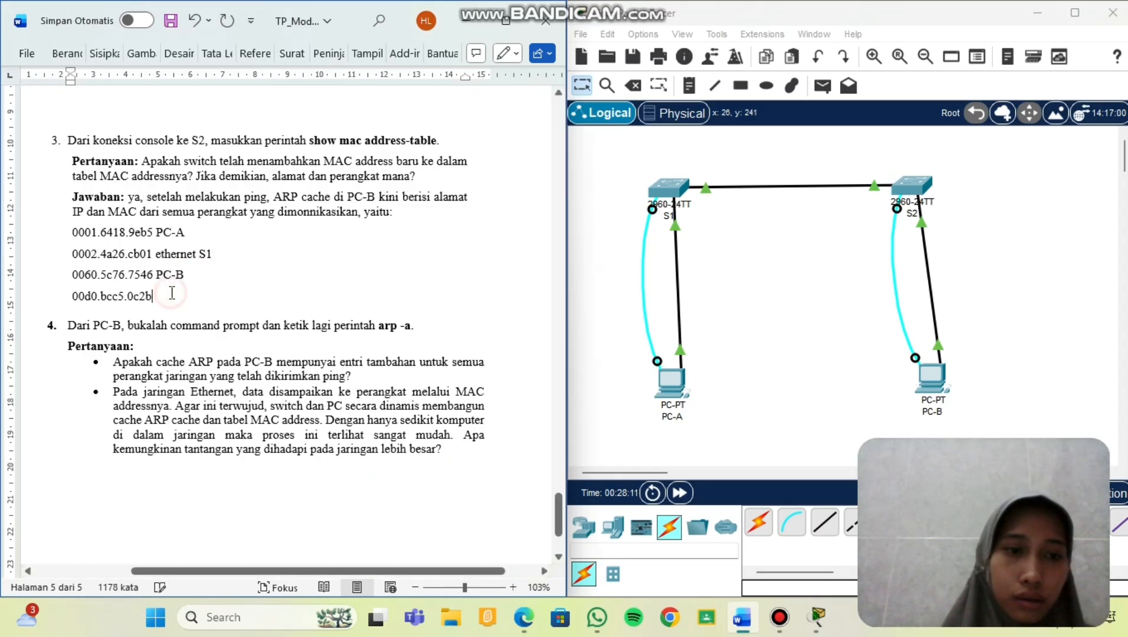
{"action": "type", "text": "VLAN"}
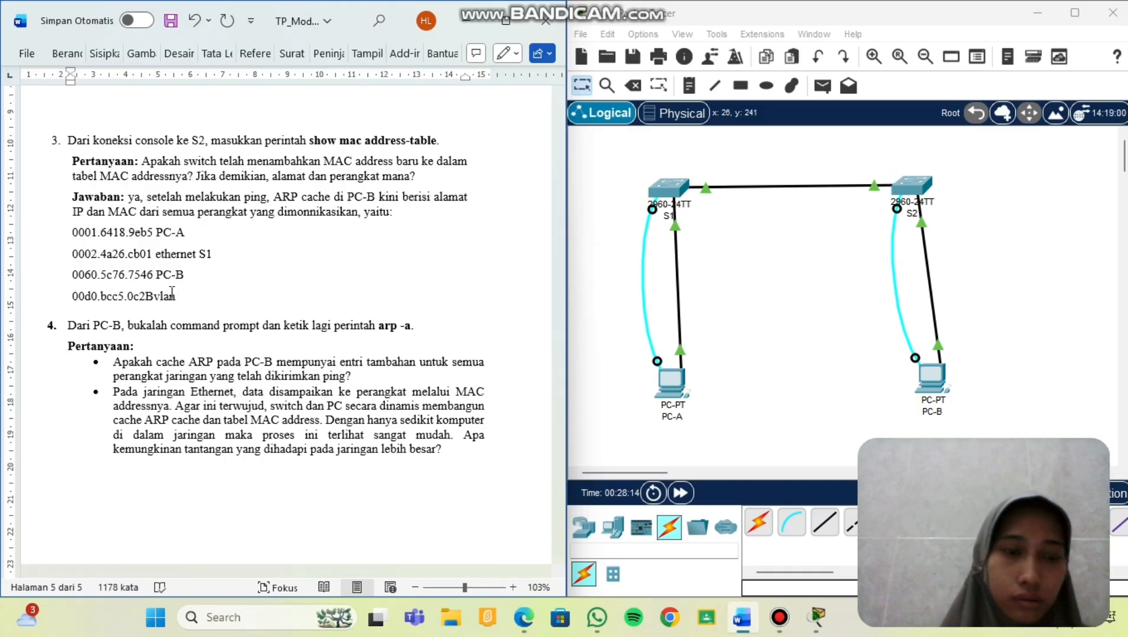
{"action": "key", "text": "BackSpace"}
{"action": "key", "text": "BackSpace"}
{"action": "key", "text": "BackSpace"}
{"action": "key", "text": "BackSpace"}
{"action": "key", "text": "BackSpace"}
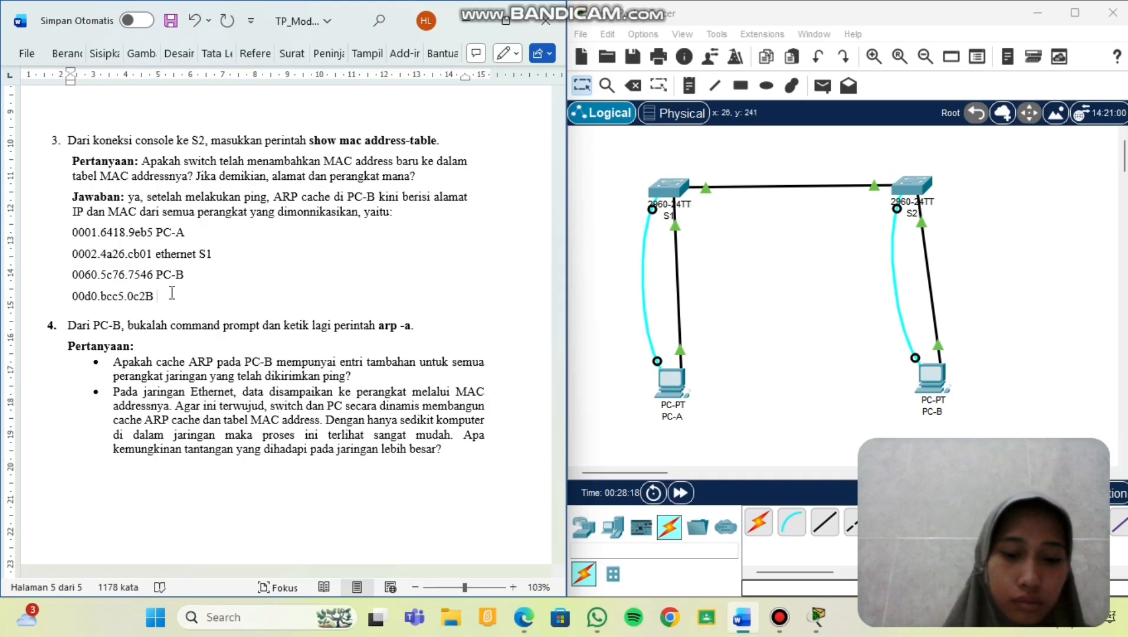
{"action": "type", "text": "VLAN 1"}
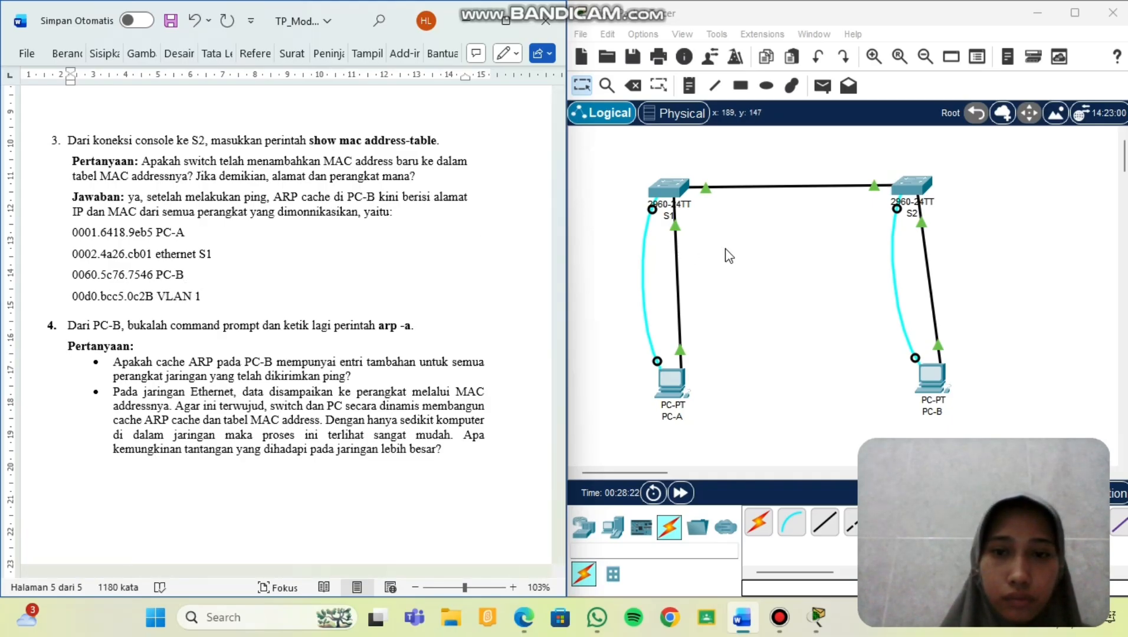
{"action": "left_click", "coordinate": [710, 238]}
{"action": "mouse_move", "coordinate": [668, 194]}
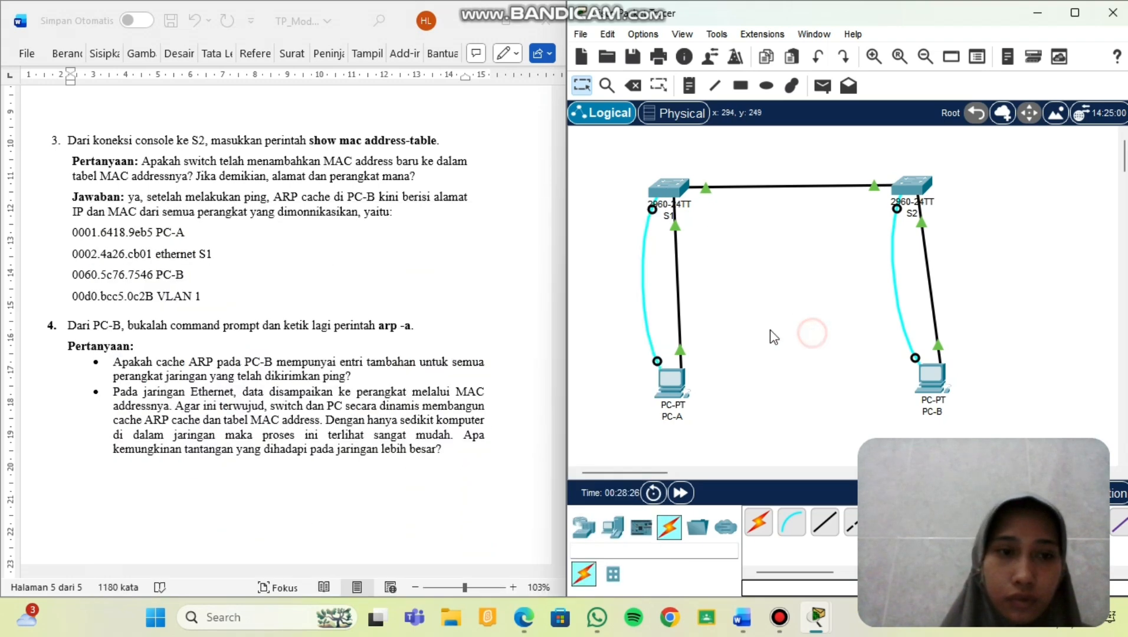
Select PC-B in the Packet Tracer logical topology to bring up its device window.
{"action": "scroll", "coordinate": [234, 318], "scroll_direction": "down", "scroll_amount": 3}
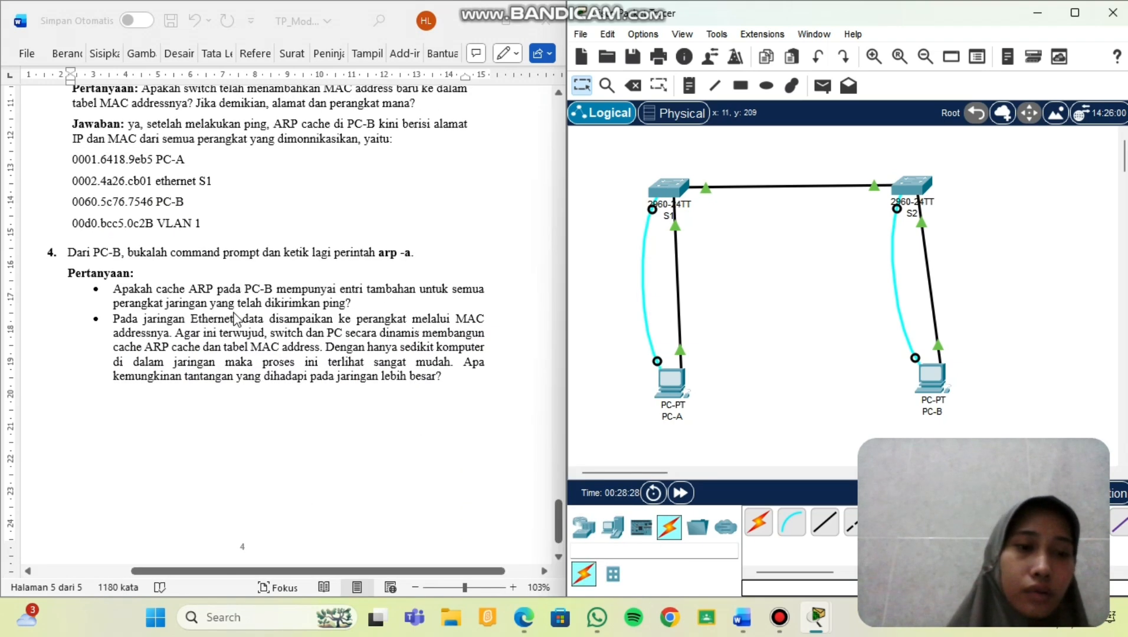
{"action": "scroll", "coordinate": [235, 318], "scroll_direction": "down", "scroll_amount": 1}
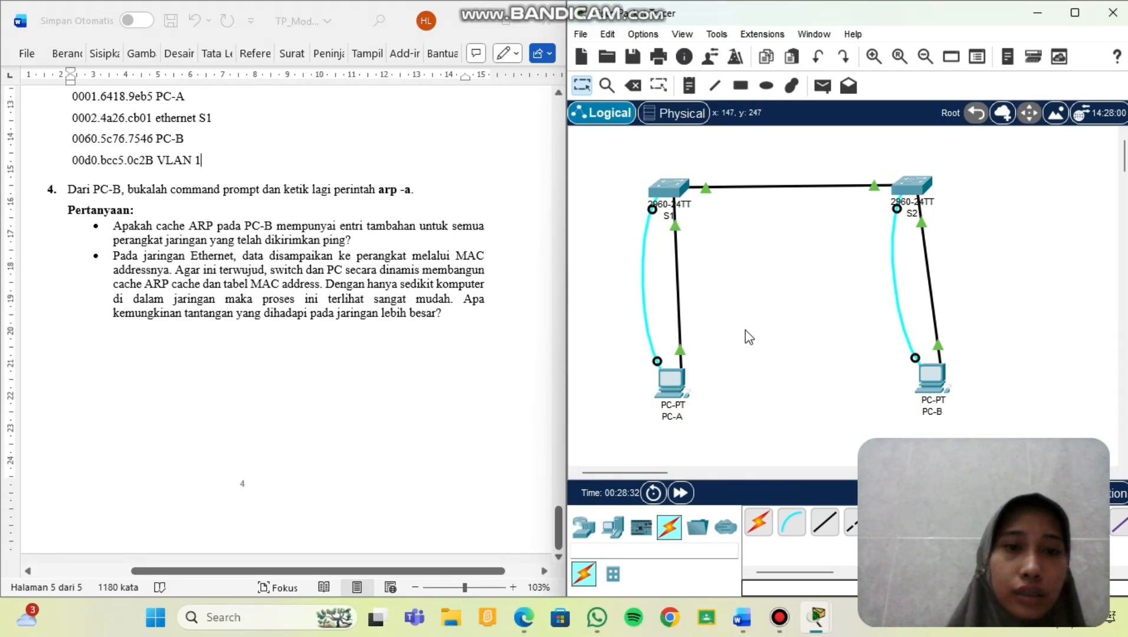
{"action": "left_click", "coordinate": [937, 386]}
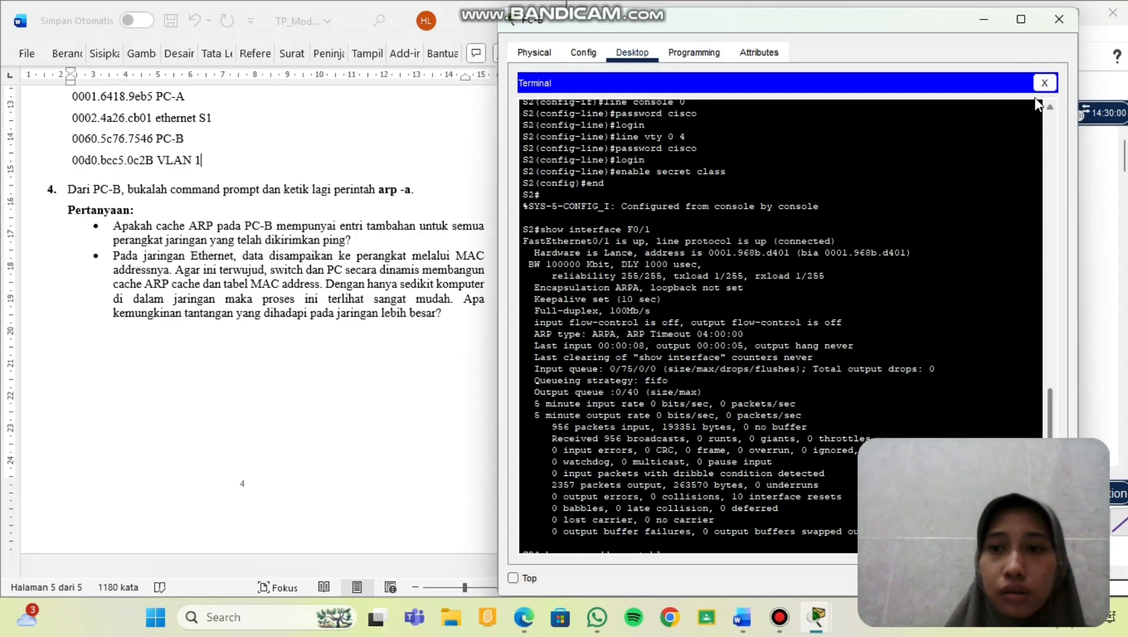
Run arp -a on PC-B, listing dynamic entries for 192.168.1.1, 192.168.1.11 and 192.168.1.12.
{"action": "left_click", "coordinate": [1044, 83]}
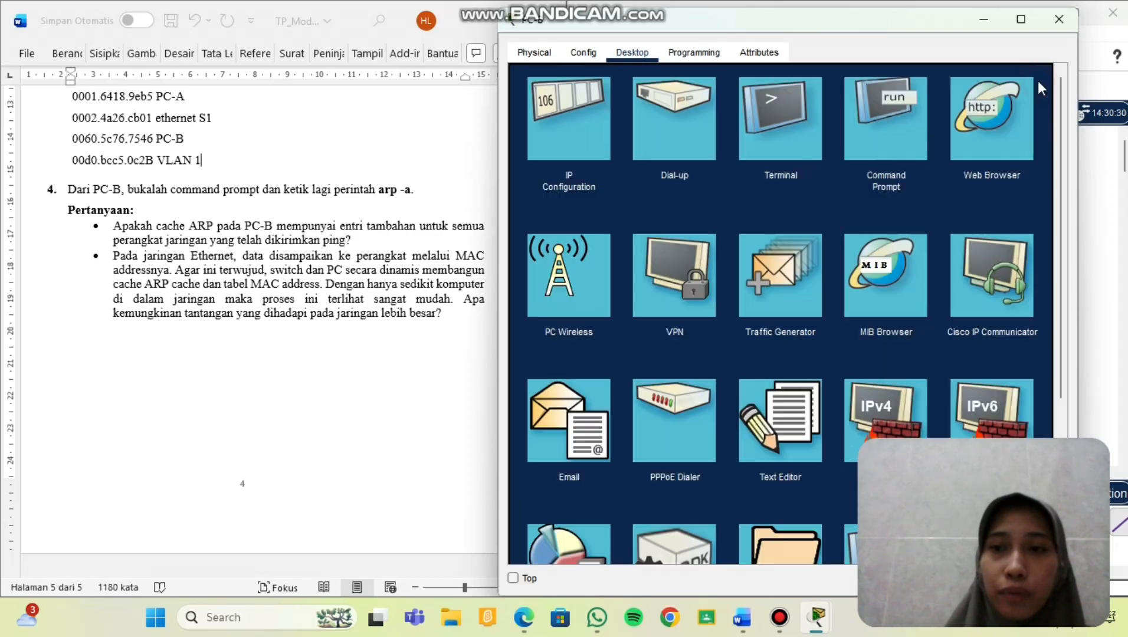
{"action": "left_click", "coordinate": [884, 132]}
{"action": "scroll", "coordinate": [648, 449], "scroll_direction": "down", "scroll_amount": 2}
{"action": "scroll", "coordinate": [648, 449], "scroll_direction": "down", "scroll_amount": 3}
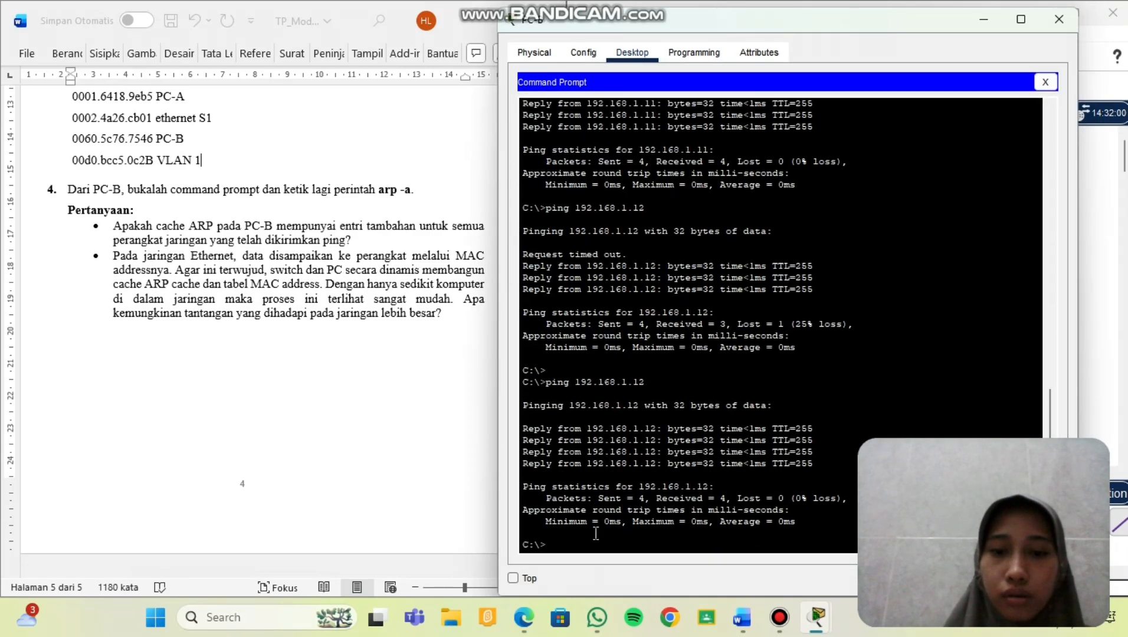
{"action": "type", "text": "arp"}
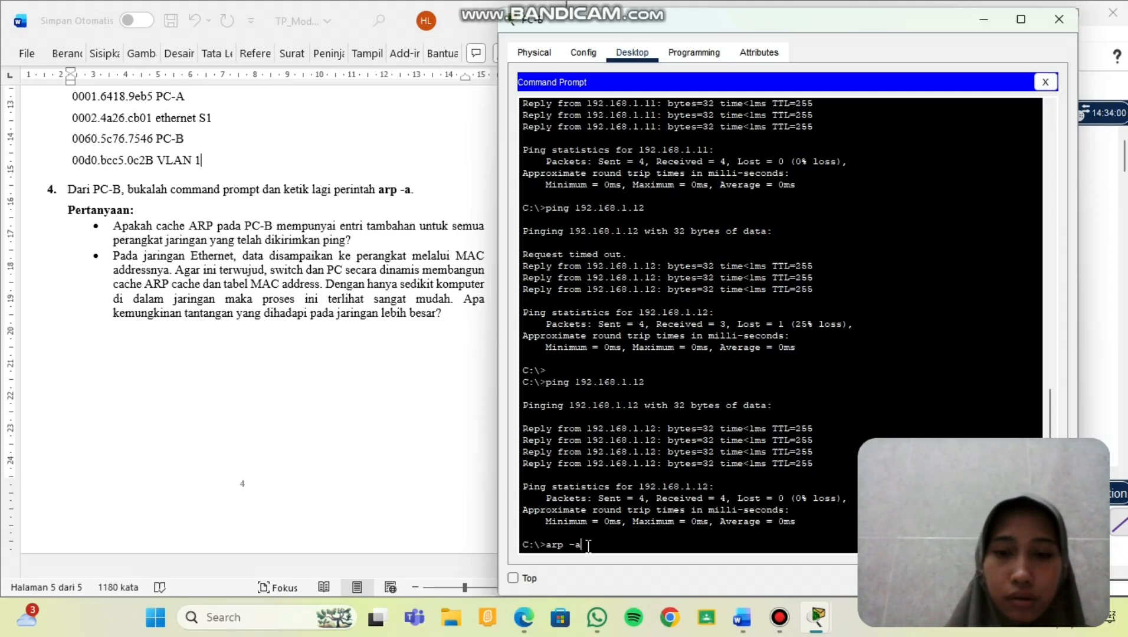
{"action": "type", "text": " -a"}
{"action": "key", "text": "Return"}
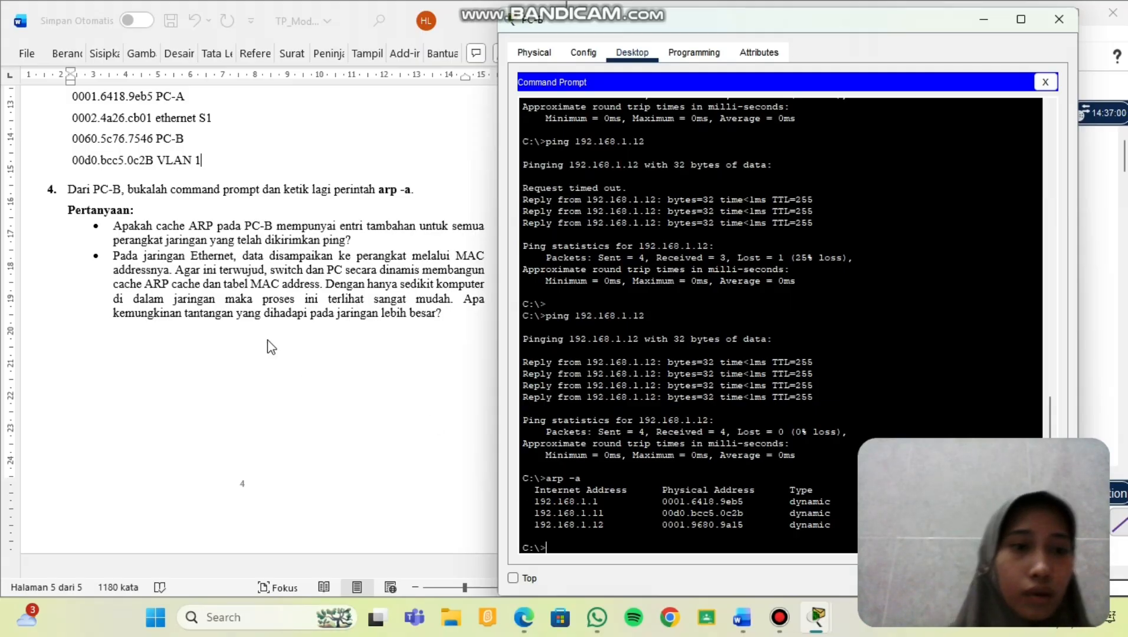
{"action": "scroll", "coordinate": [266, 345], "scroll_direction": "right", "scroll_amount": 3}
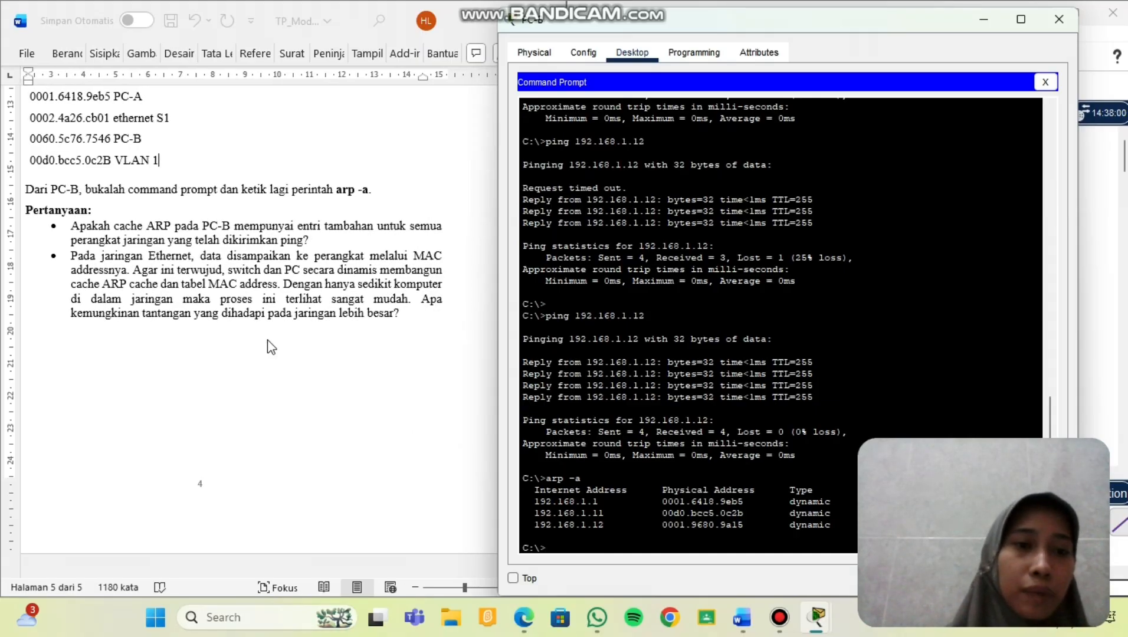
{"action": "scroll", "coordinate": [267, 345], "scroll_direction": "down", "scroll_amount": 1}
{"action": "scroll", "coordinate": [266, 345], "scroll_direction": "up", "scroll_amount": 1}
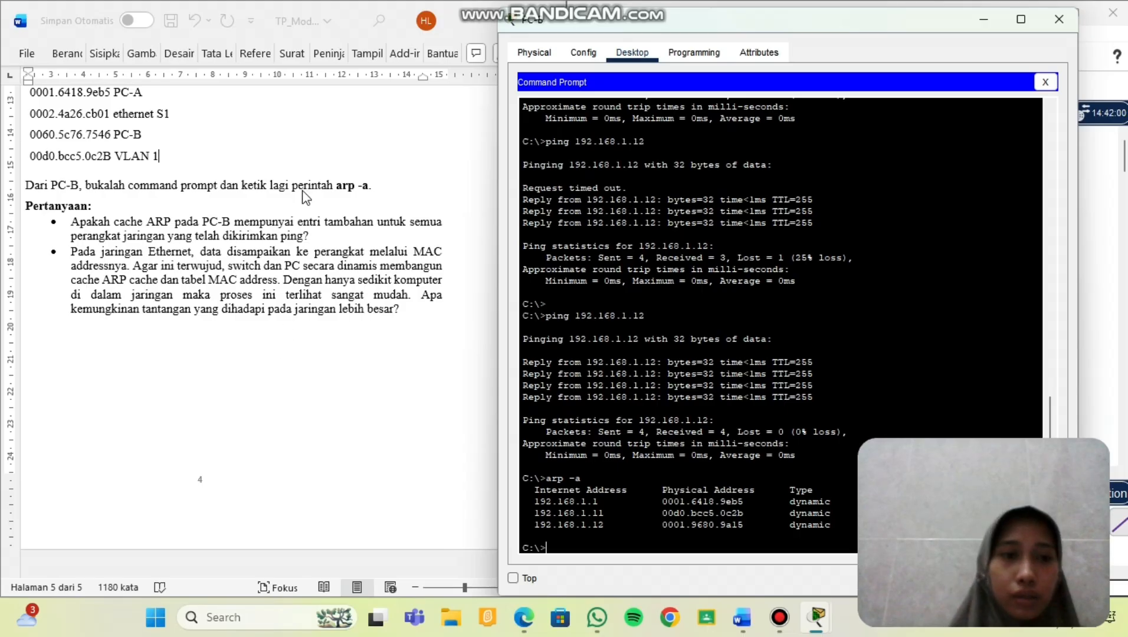
Answer that after pinging, PC-B's ARP cache holds PC-A, S1 and S2's IP and MAC addresses.
{"action": "left_click", "coordinate": [316, 235]}
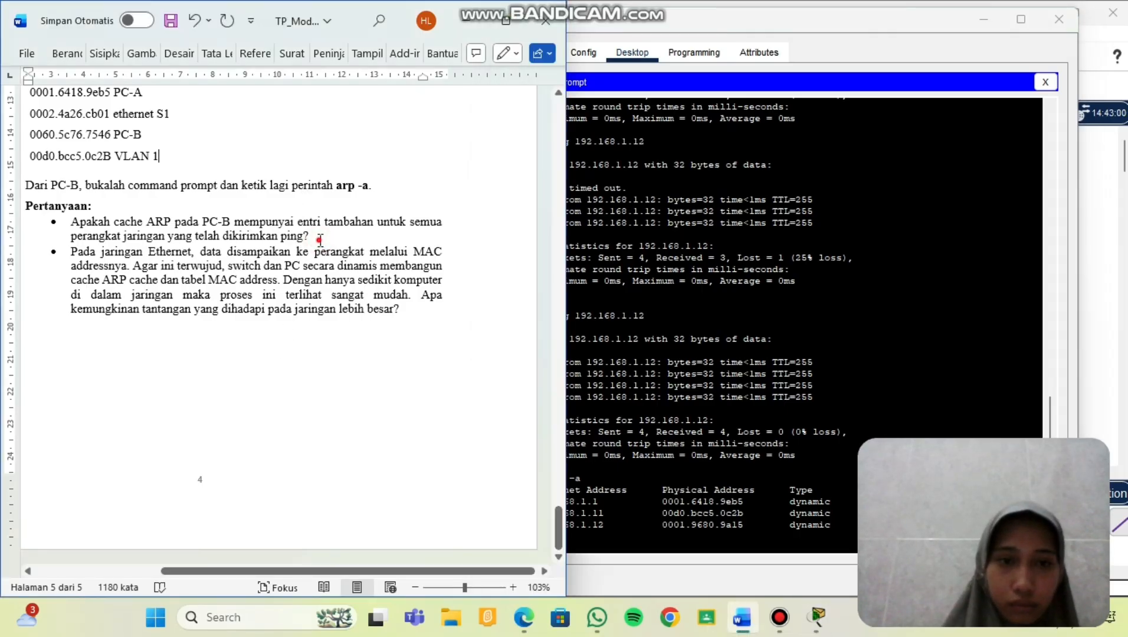
{"action": "type", "text": "setela"}
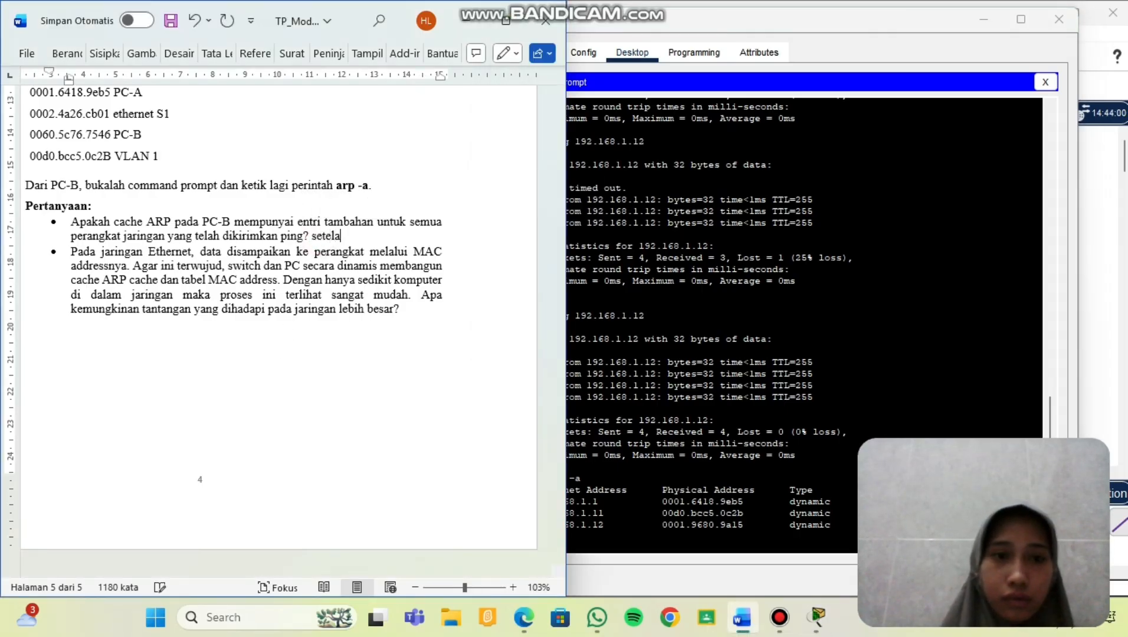
{"action": "type", "text": "h "}
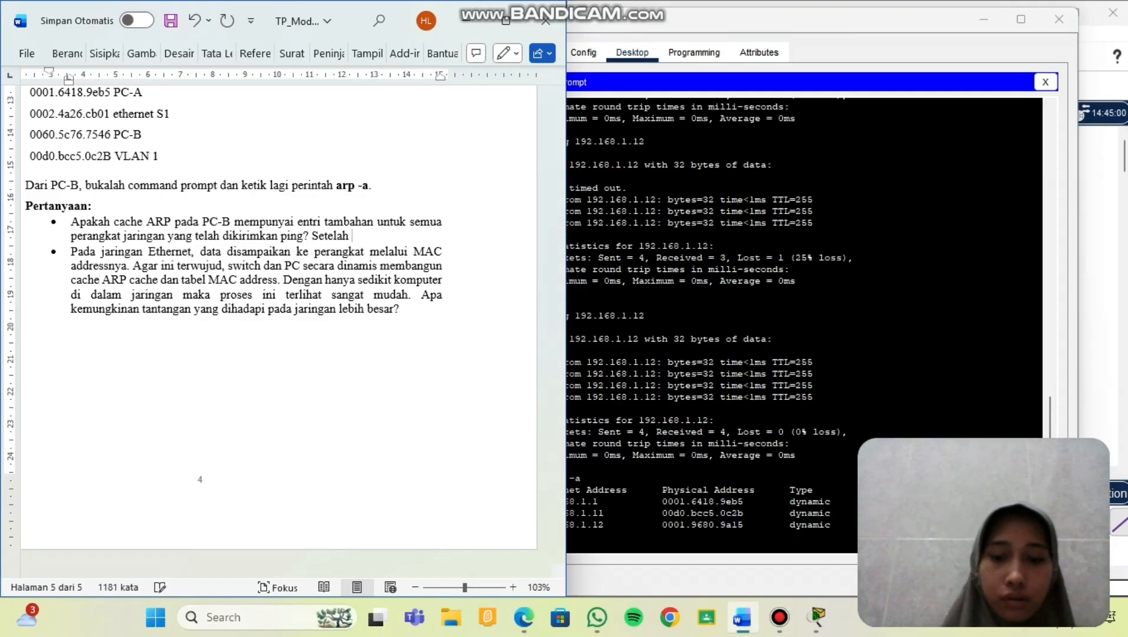
{"action": "type", "text": "mealuka"}
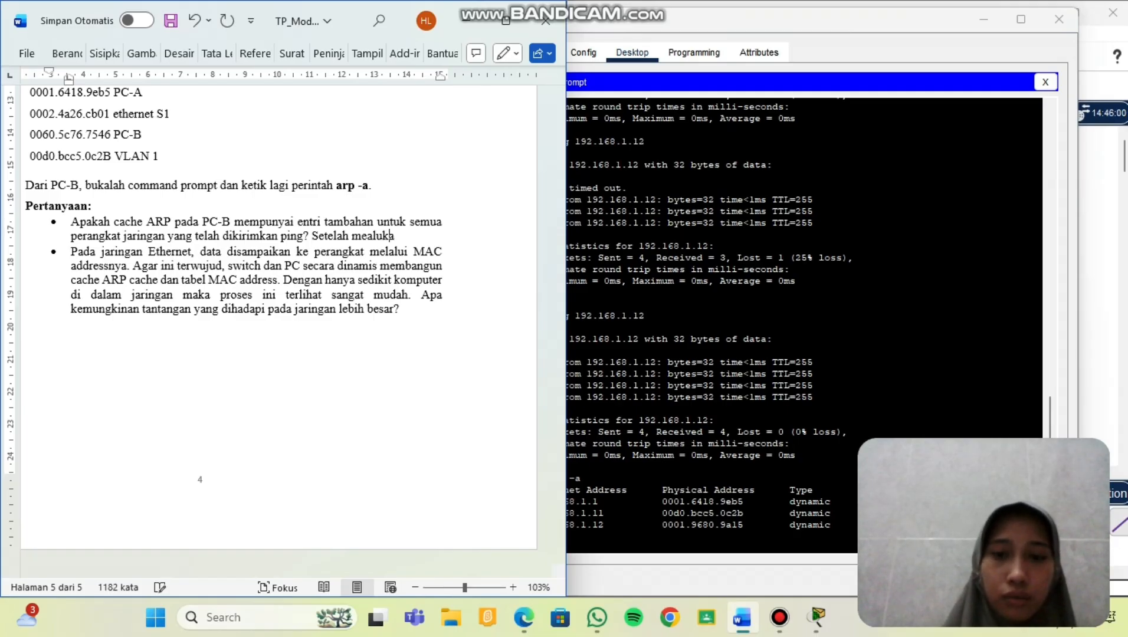
{"action": "type", "text": "n ping"}
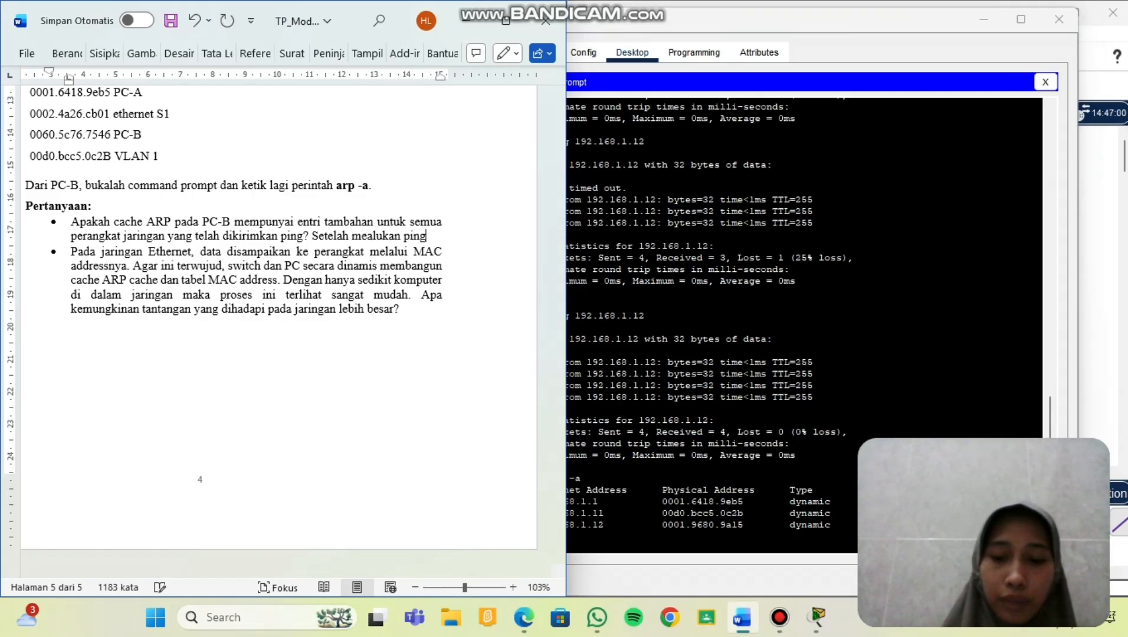
{"action": "type", "text": ", ARP"}
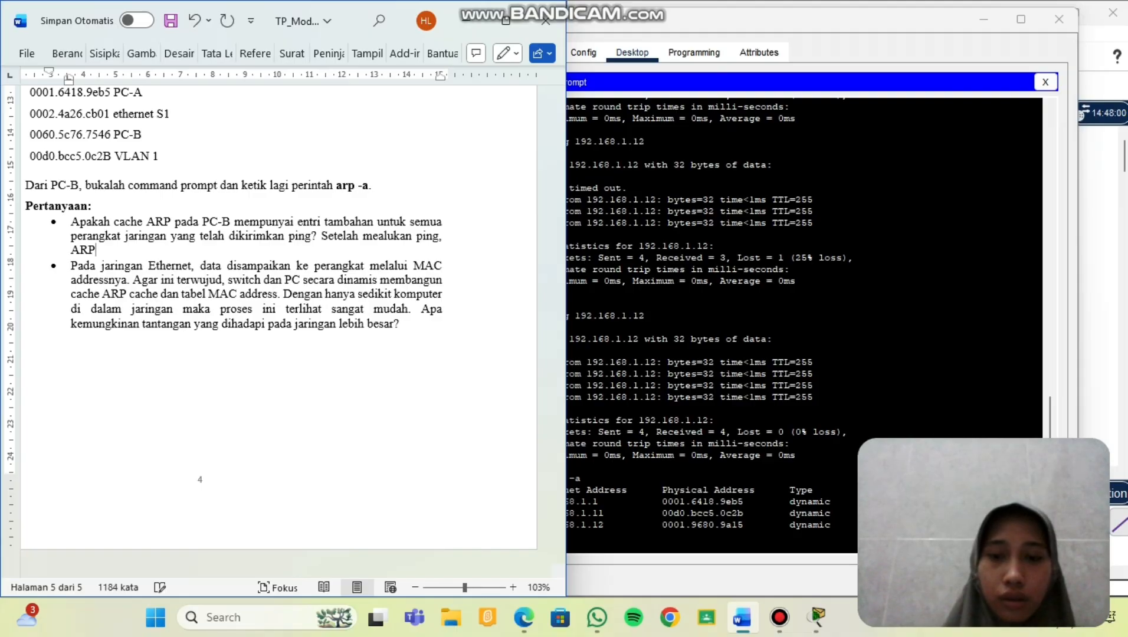
{"action": "type", "text": " cahe"}
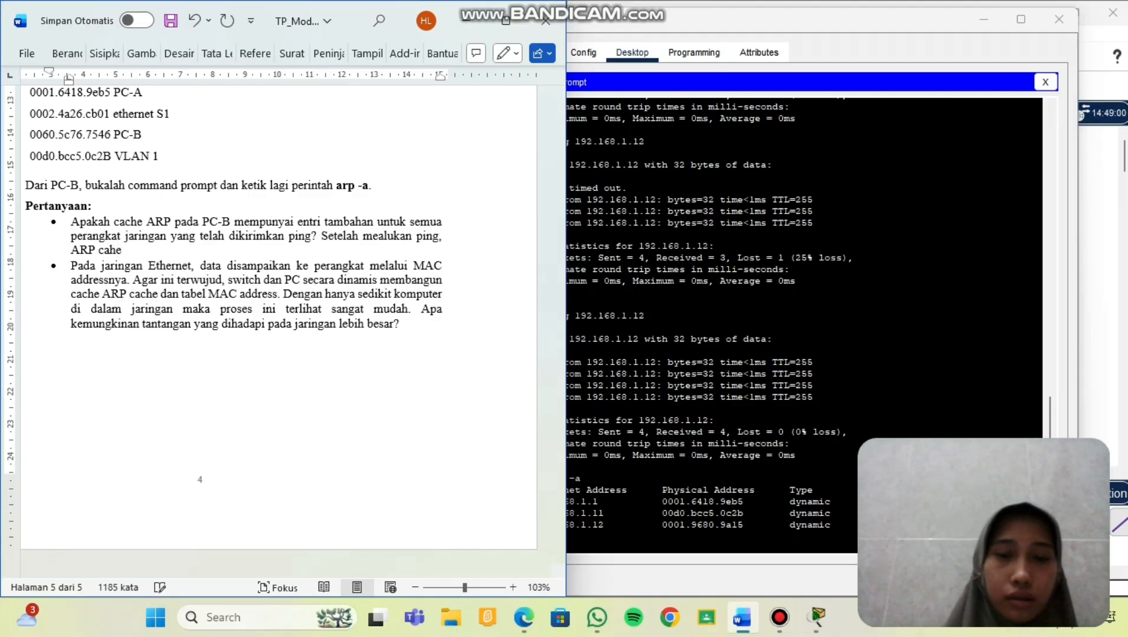
{"action": "key", "text": "BackSpace"}
{"action": "key", "text": "BackSpace"}
{"action": "type", "text": "che"}
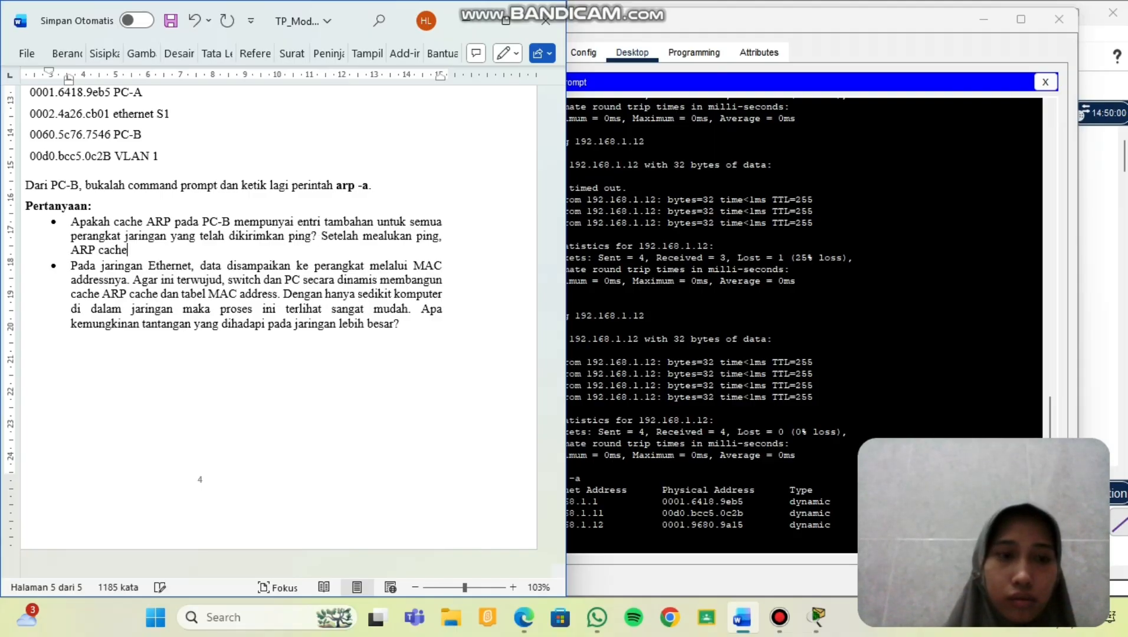
{"action": "type", "text": " di"}
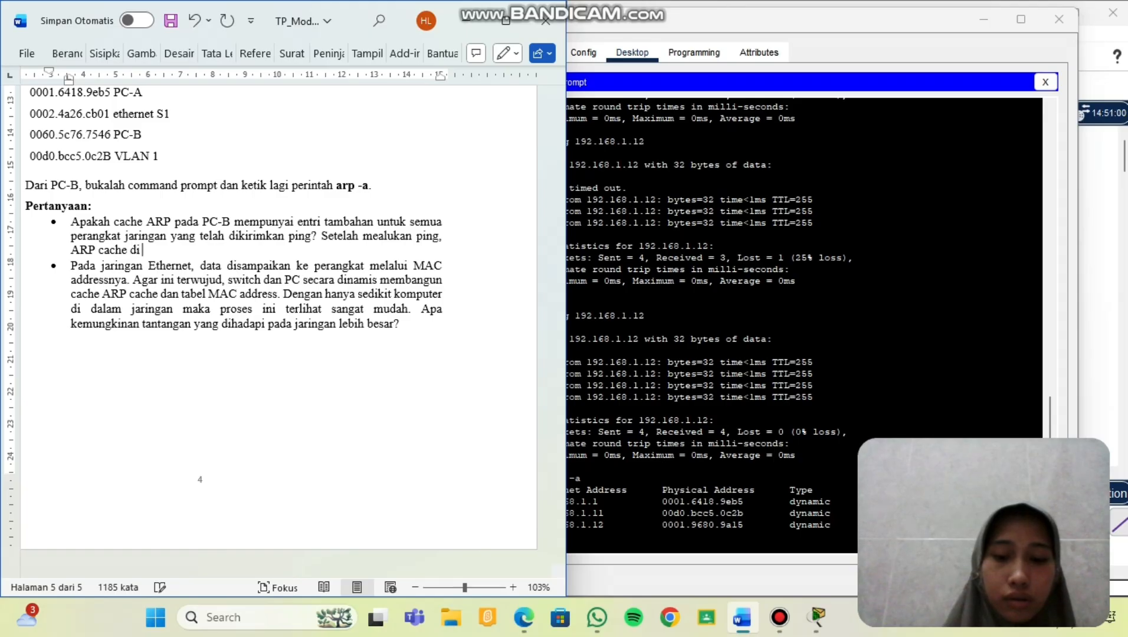
{"action": "type", "text": " PC-"}
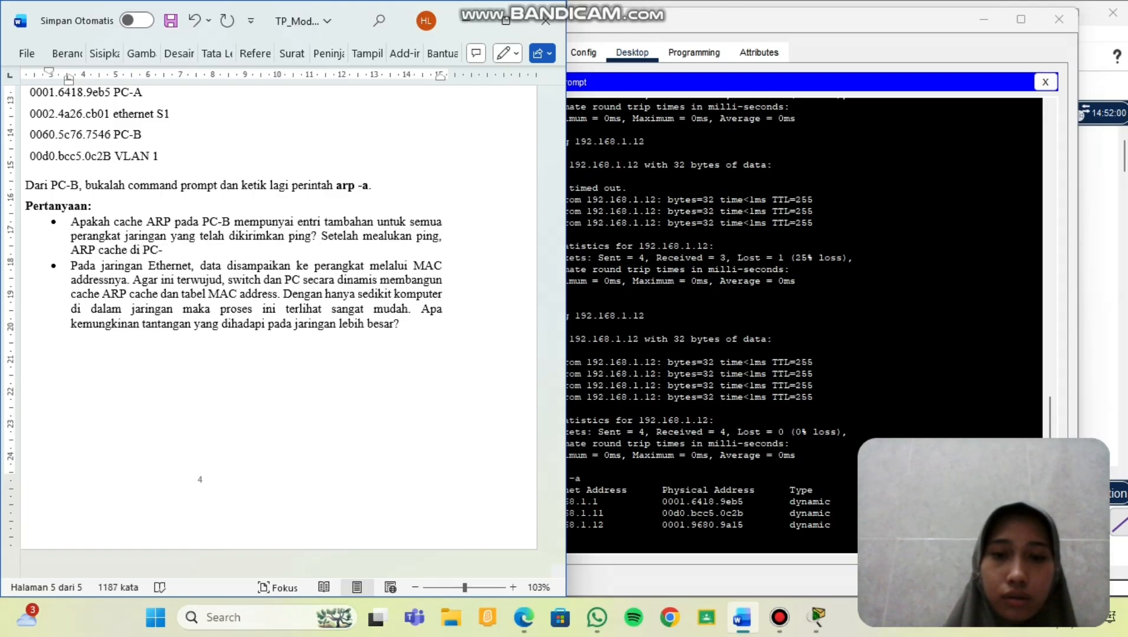
{"action": "type", "text": "B"}
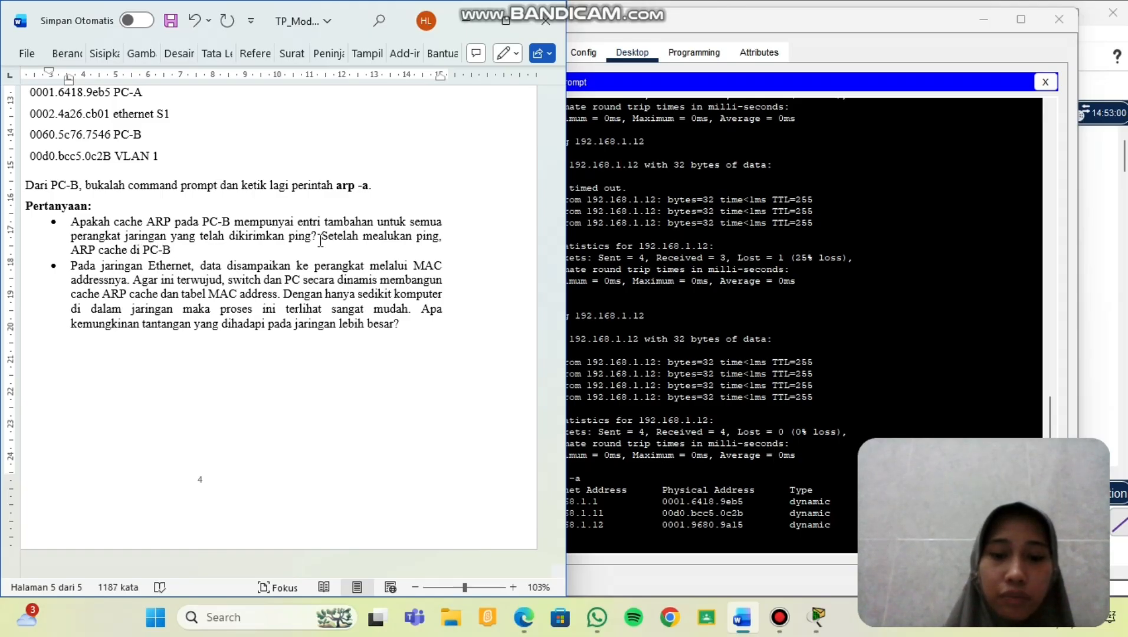
{"action": "type", "text": " terisi deng"}
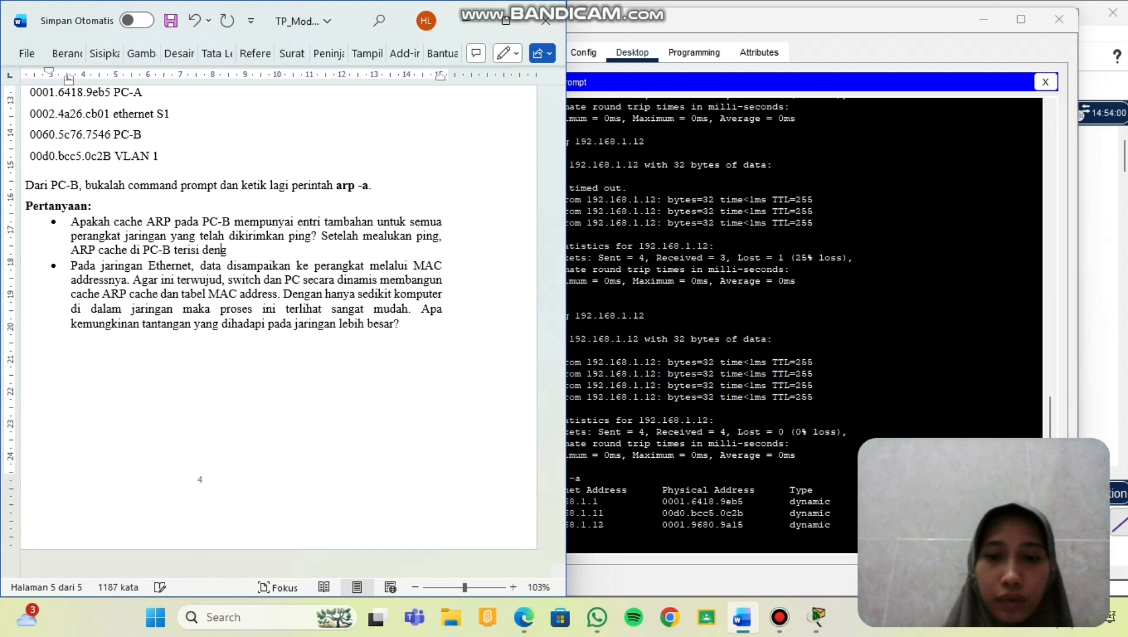
{"action": "type", "text": "an alam"}
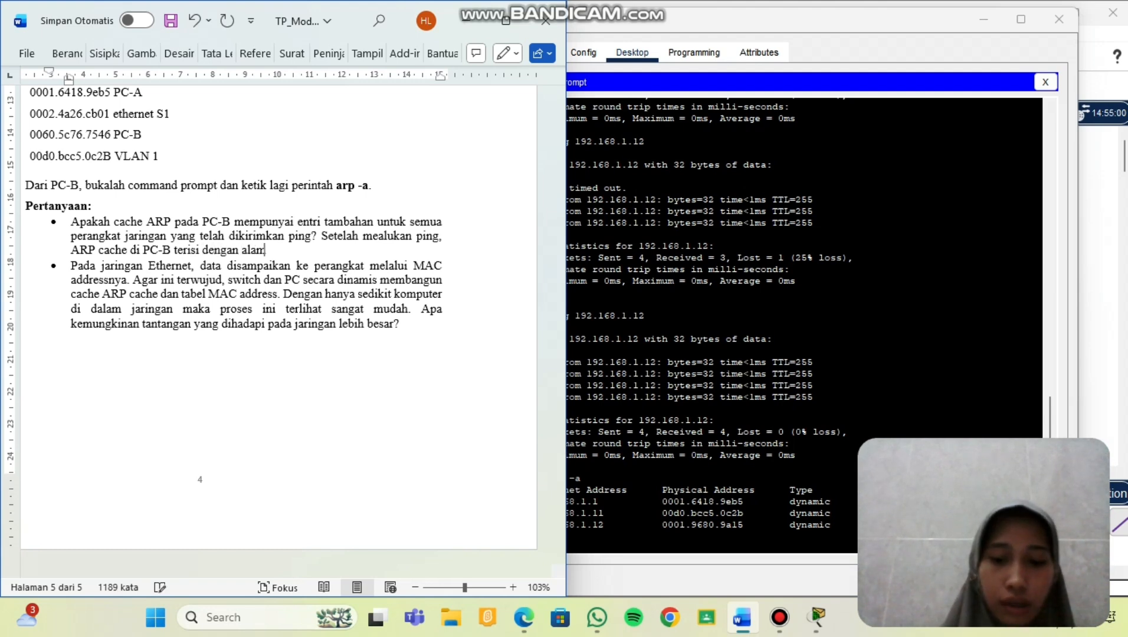
{"action": "type", "text": "at IP "}
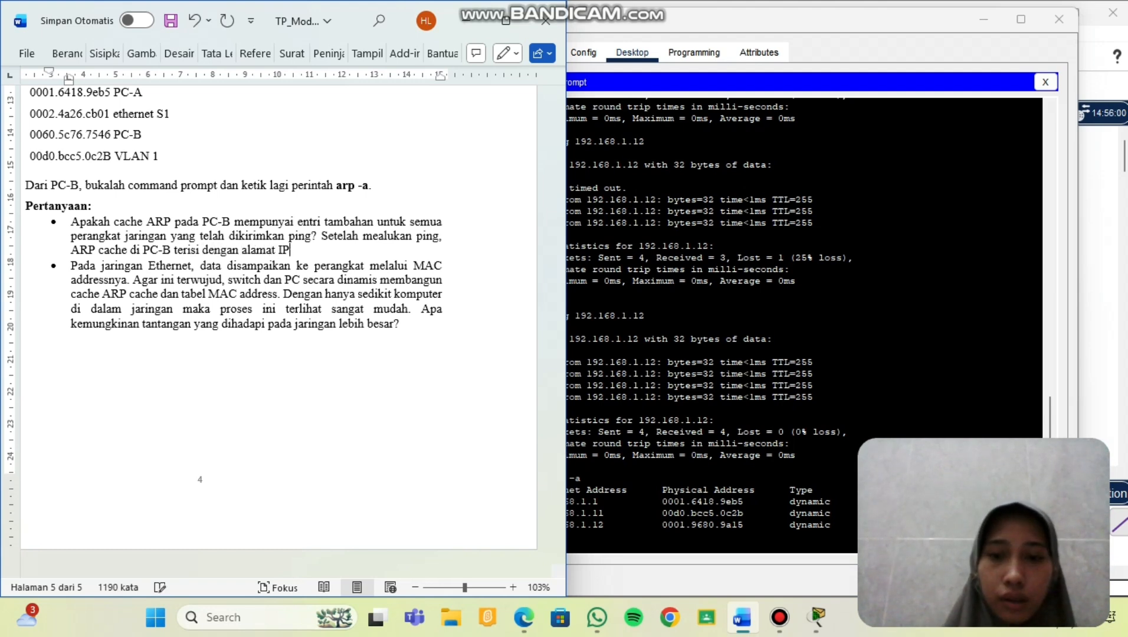
{"action": "type", "text": "dan MA"}
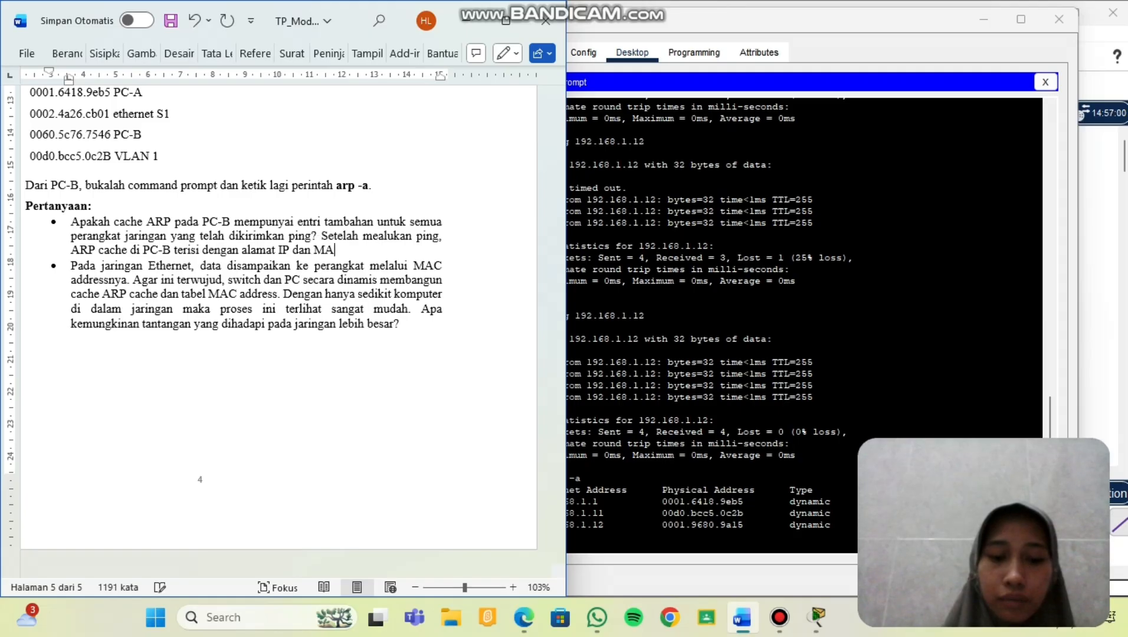
{"action": "type", "text": "C dari"}
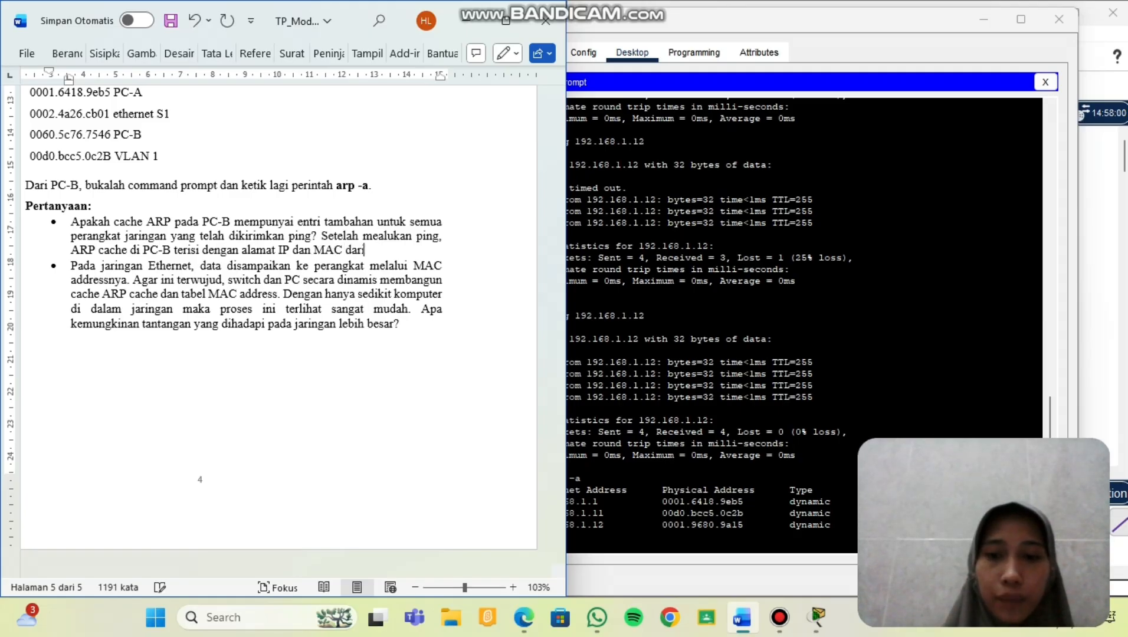
{"action": "type", "text": " sema"}
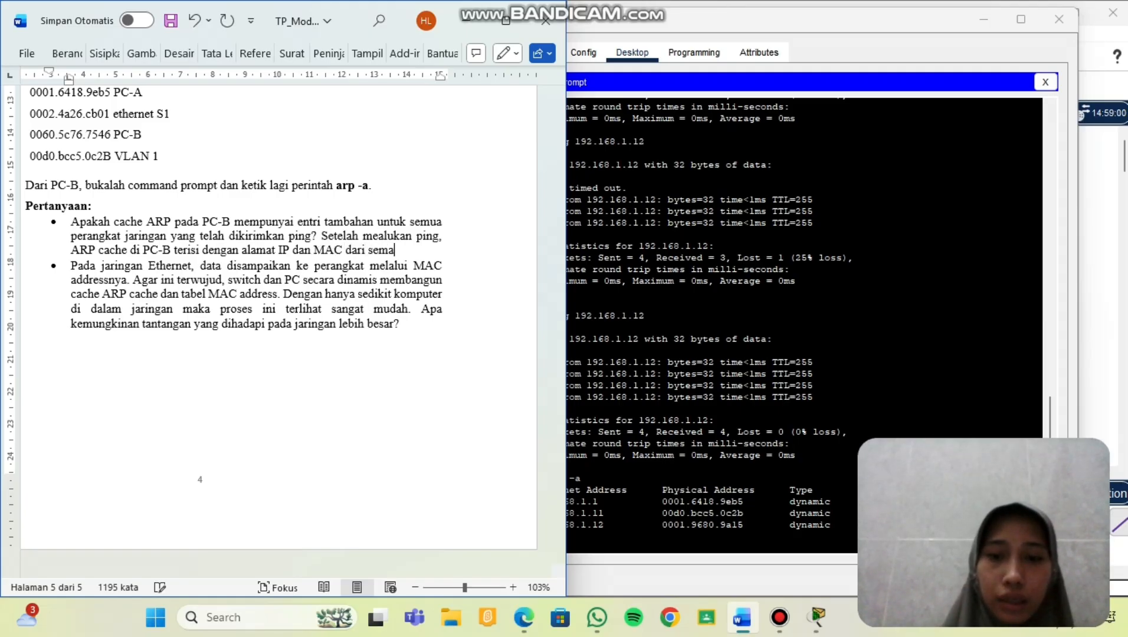
{"action": "key", "text": "BackSpace"}
{"action": "type", "text": "ua "}
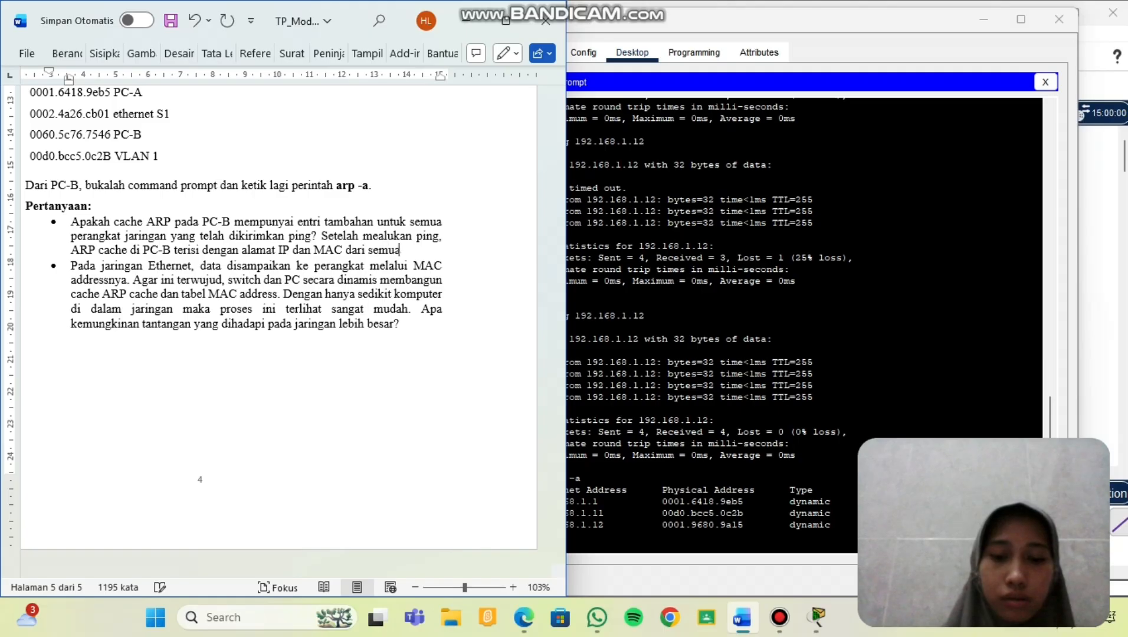
{"action": "type", "text": "perangka"}
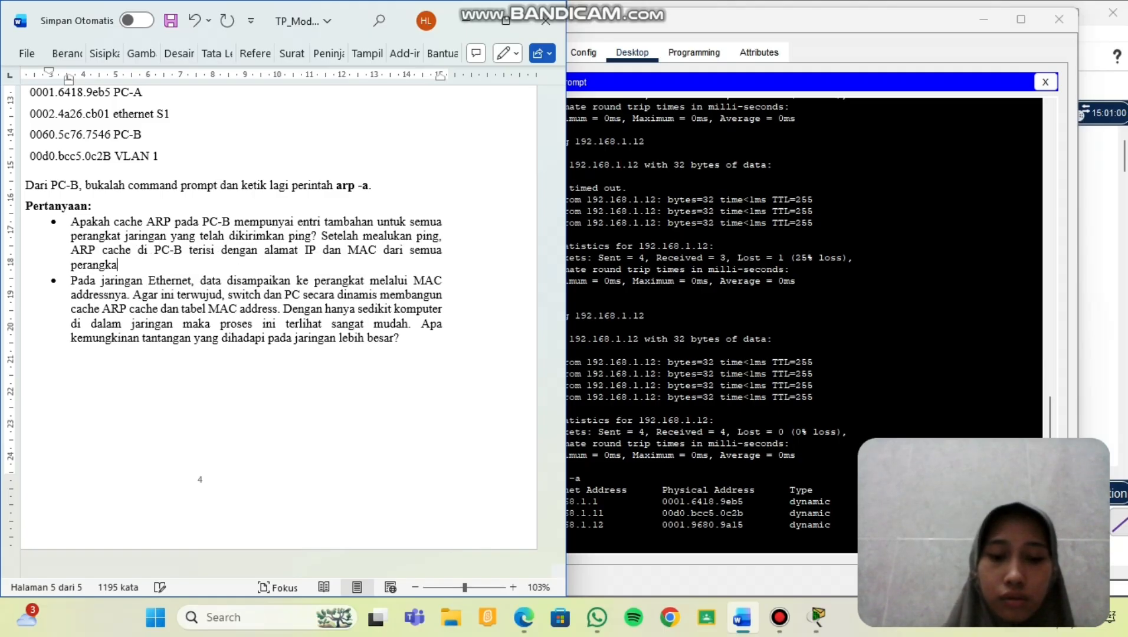
{"action": "type", "text": "t yang"}
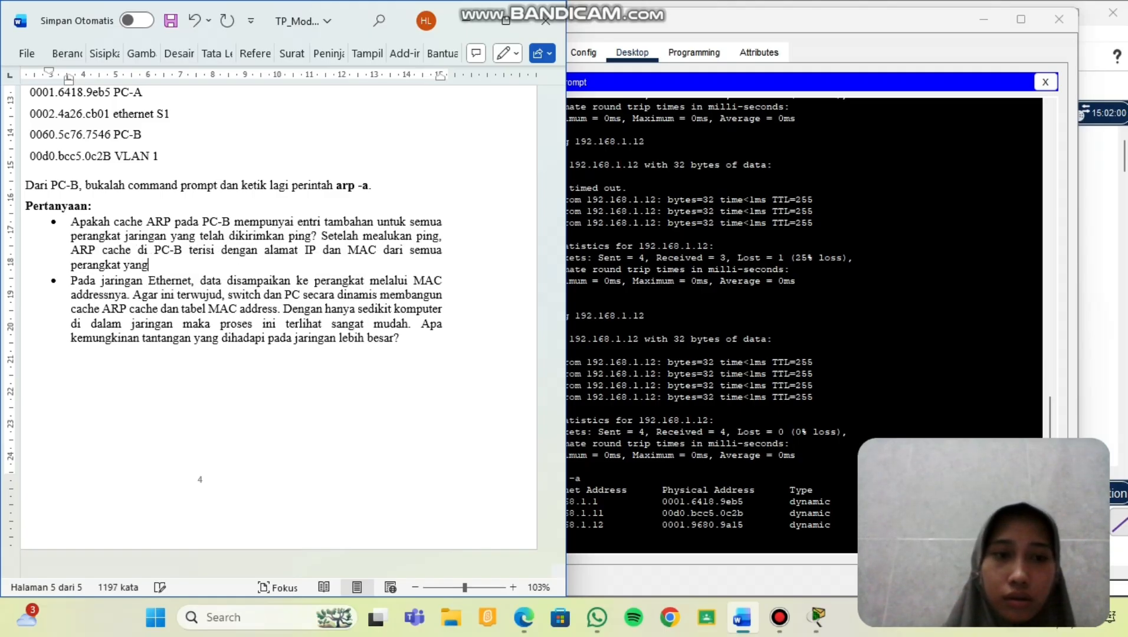
{"action": "type", "text": " berhasil"}
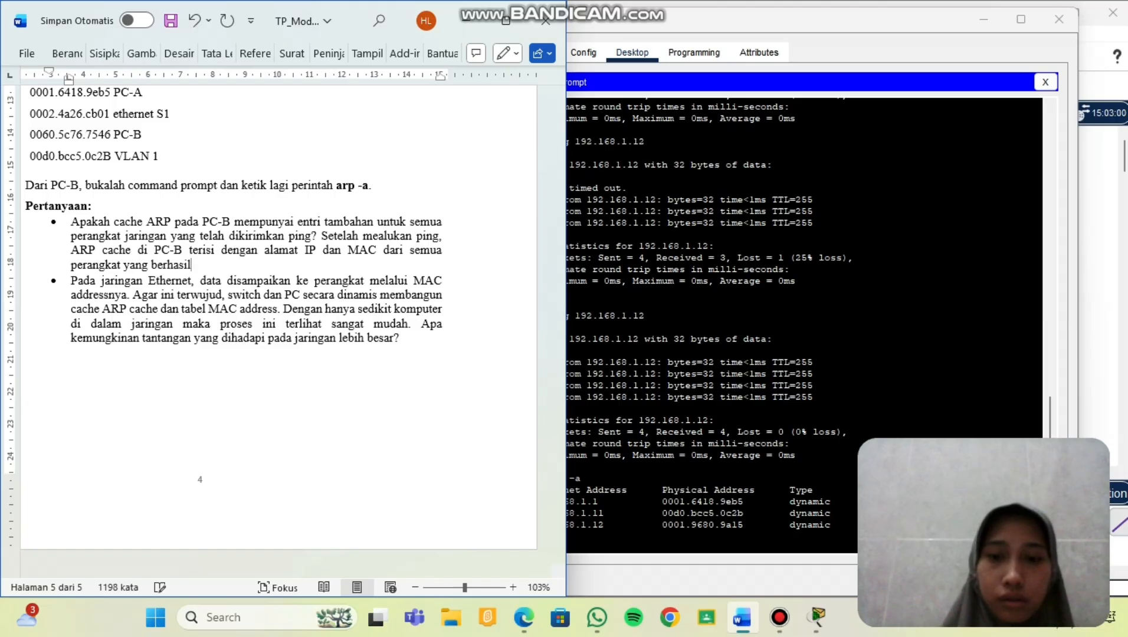
{"action": "type", "text": " dihubu"}
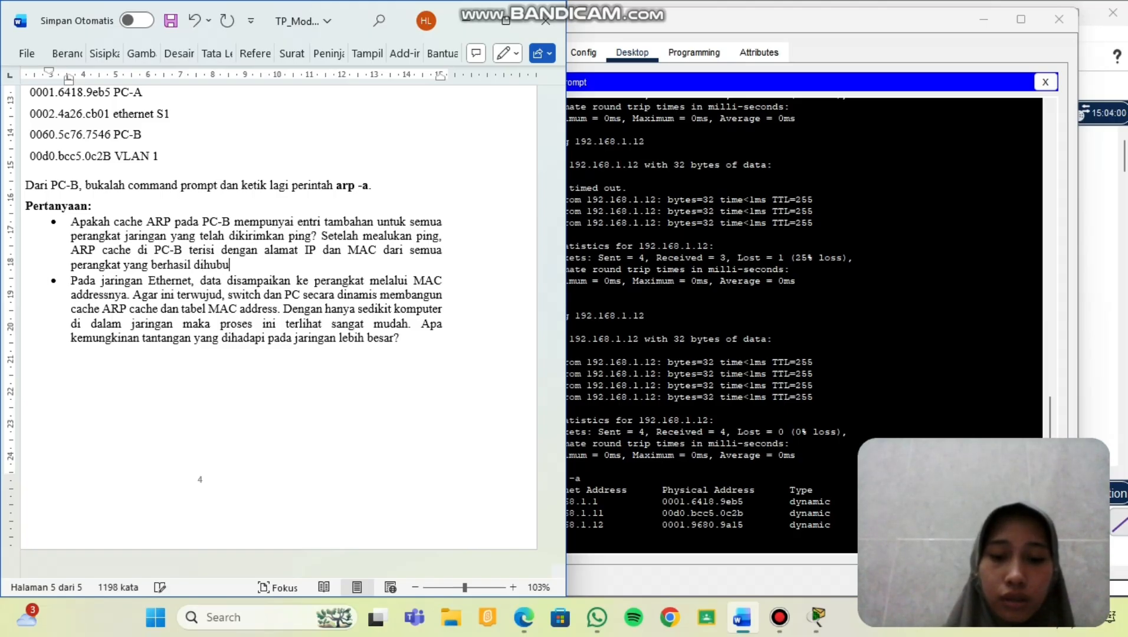
{"action": "type", "text": "ngi, "}
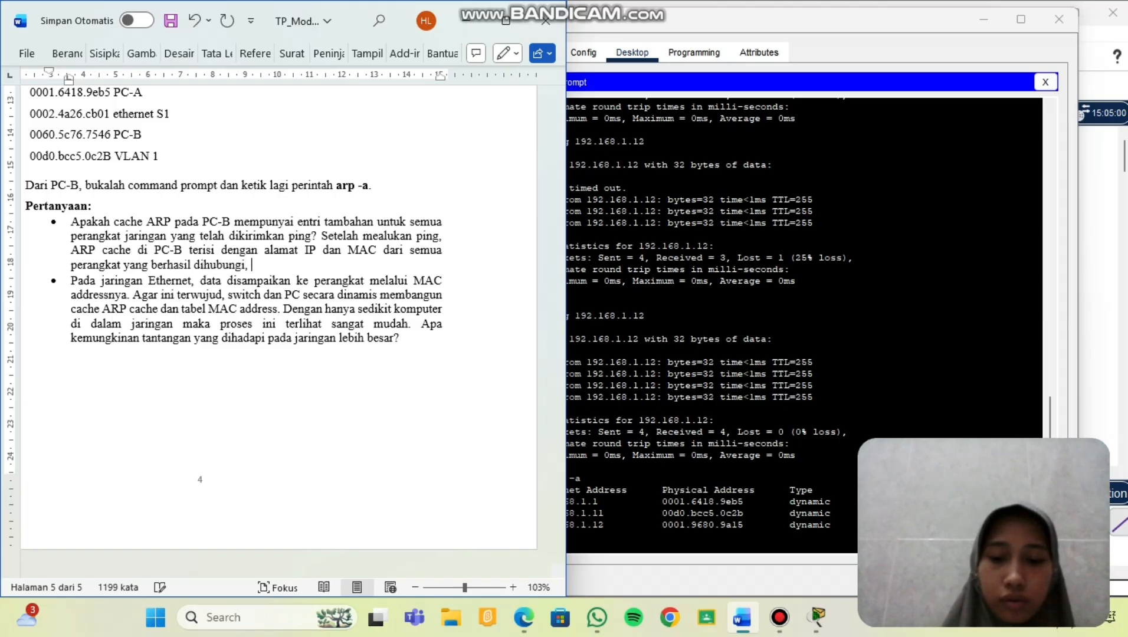
{"action": "type", "text": "yaitu"}
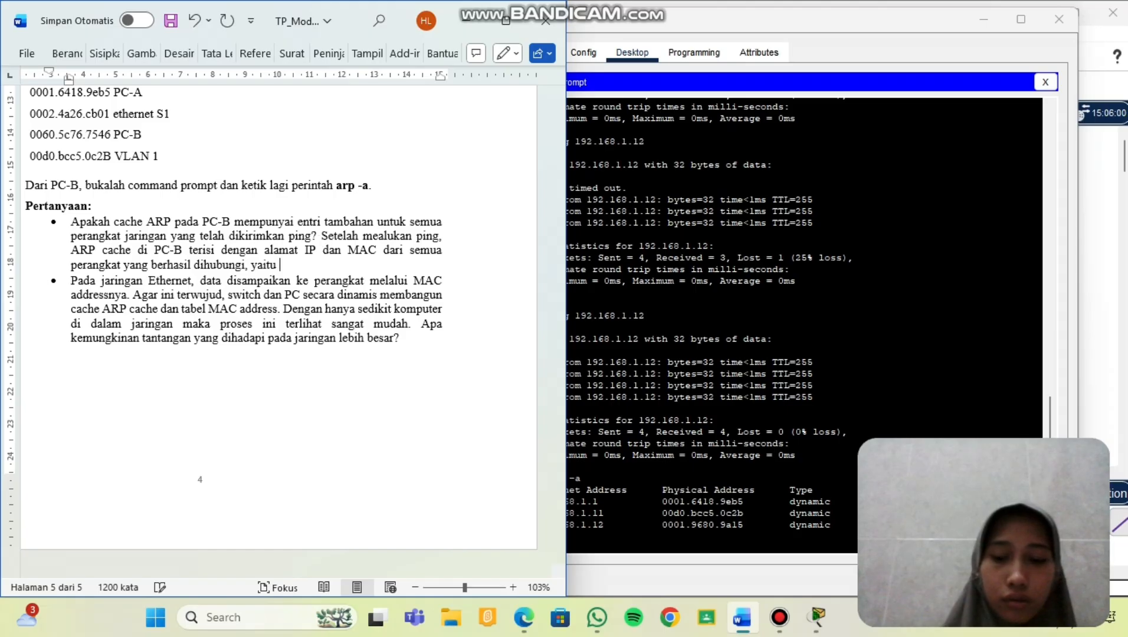
{"action": "type", "text": " PC"}
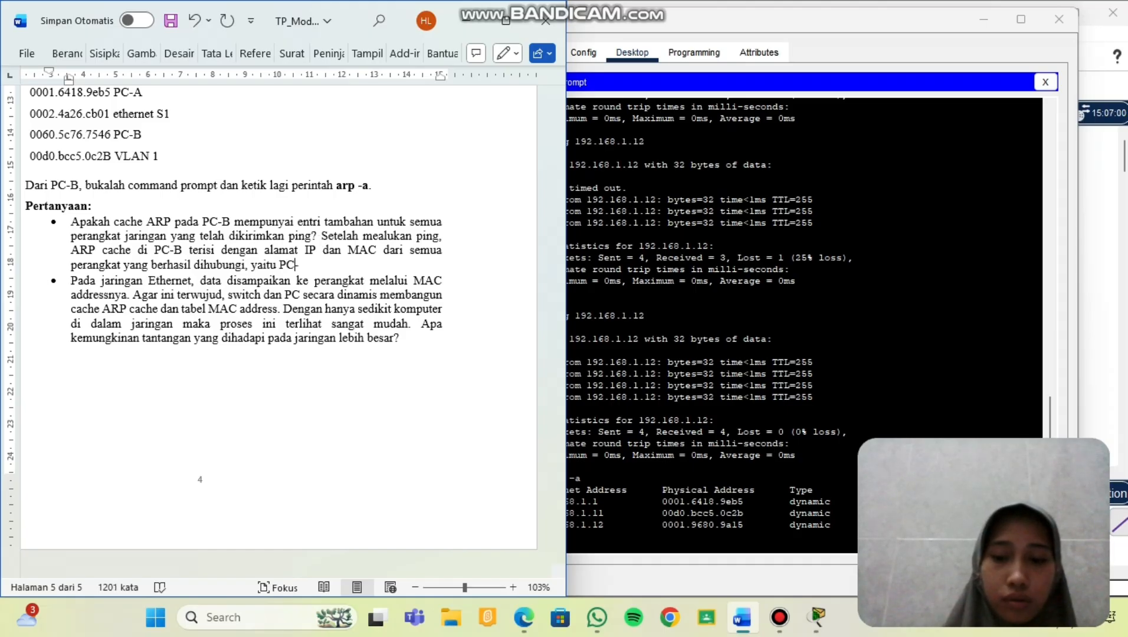
{"action": "type", "text": "-A"}
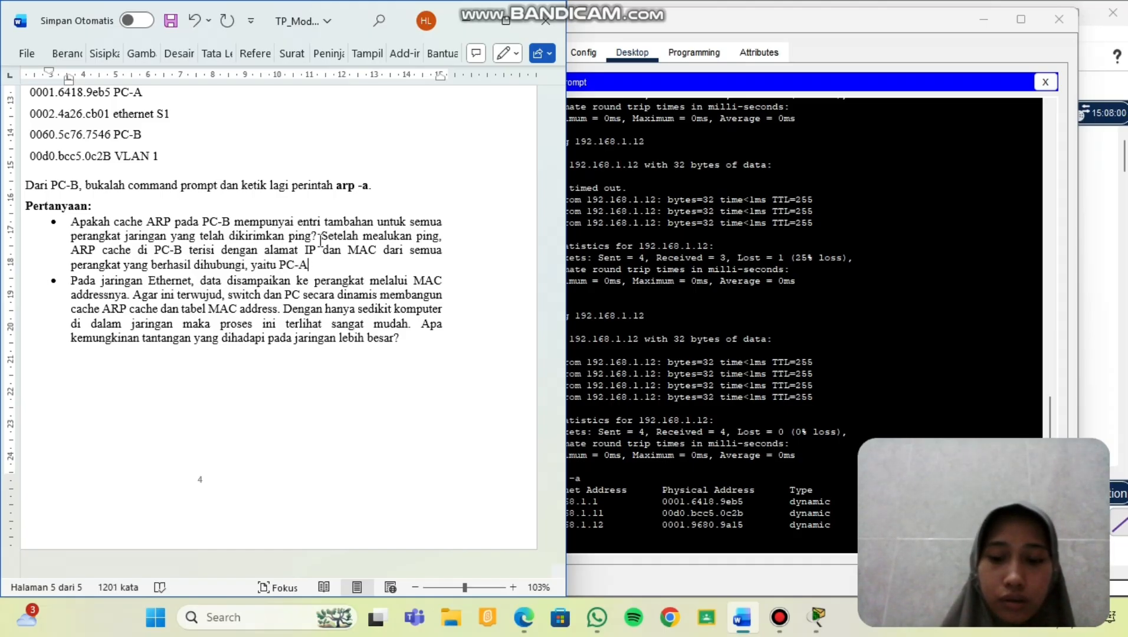
{"action": "type", "text": ", S1"}
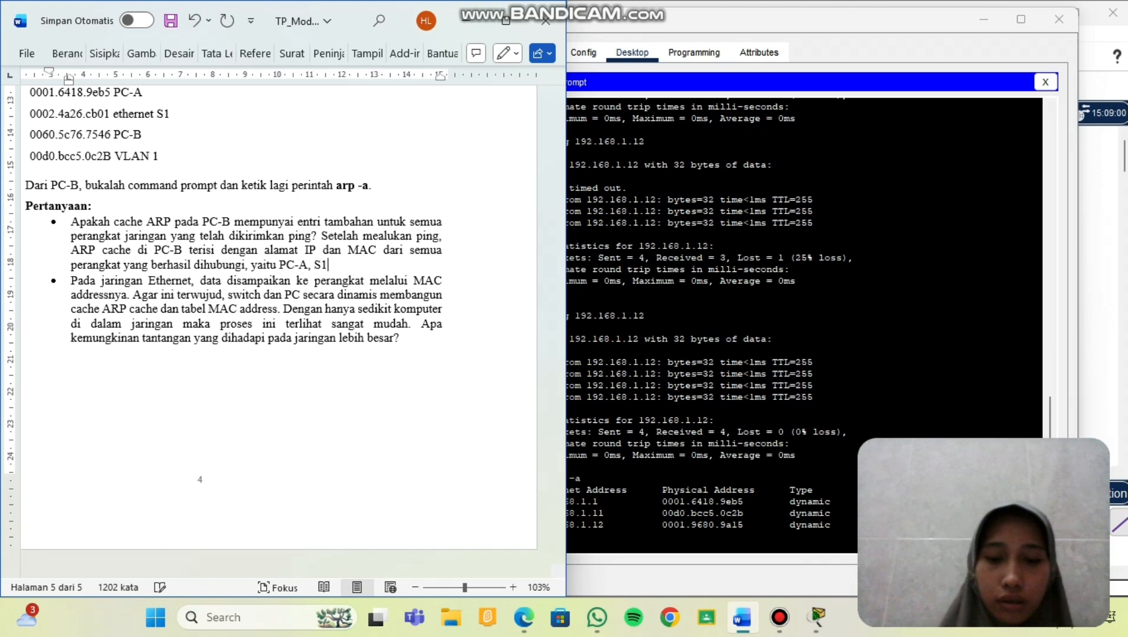
{"action": "type", "text": ", "}
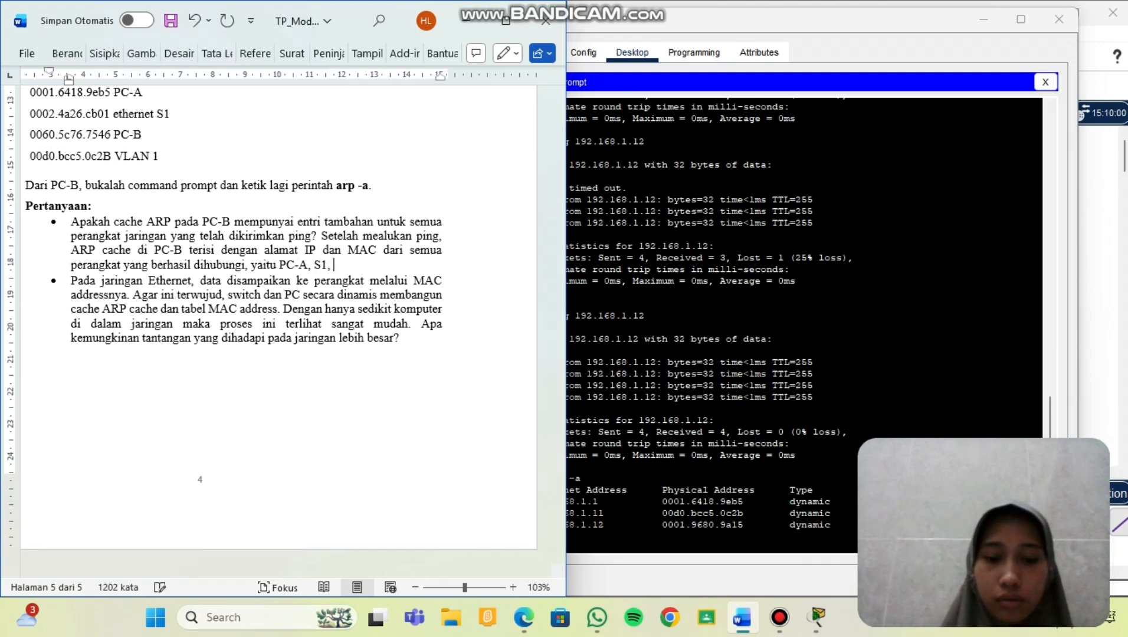
{"action": "type", "text": "DAN"}
{"action": "key", "text": "BackSpace"}
{"action": "key", "text": "BackSpace"}
{"action": "key", "text": "BackSpace"}
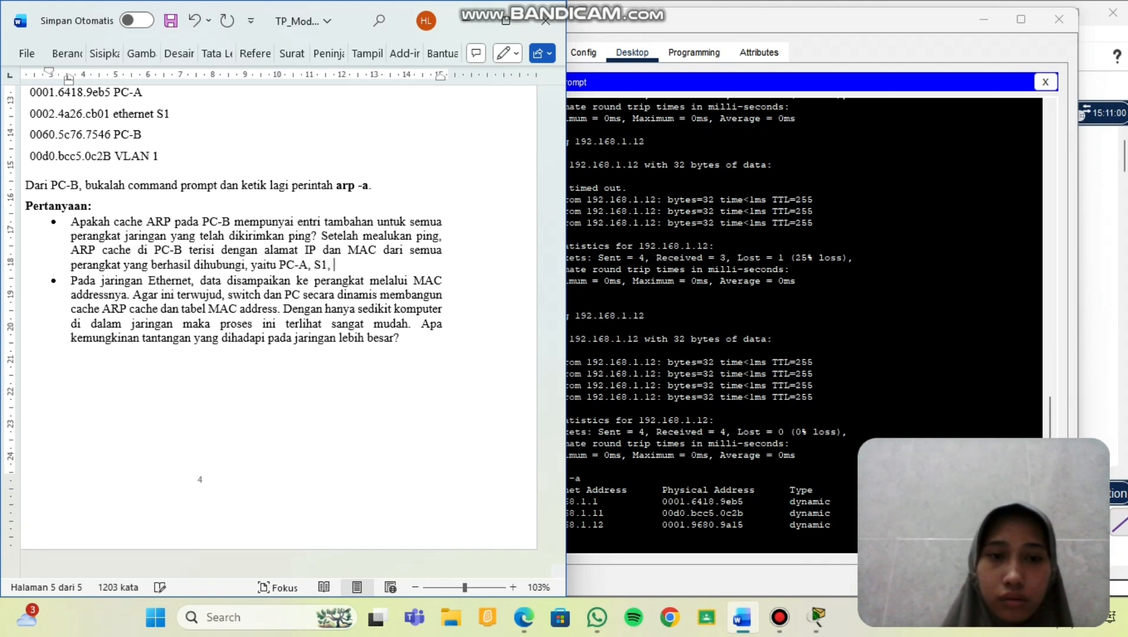
{"action": "type", "text": "dan S2"}
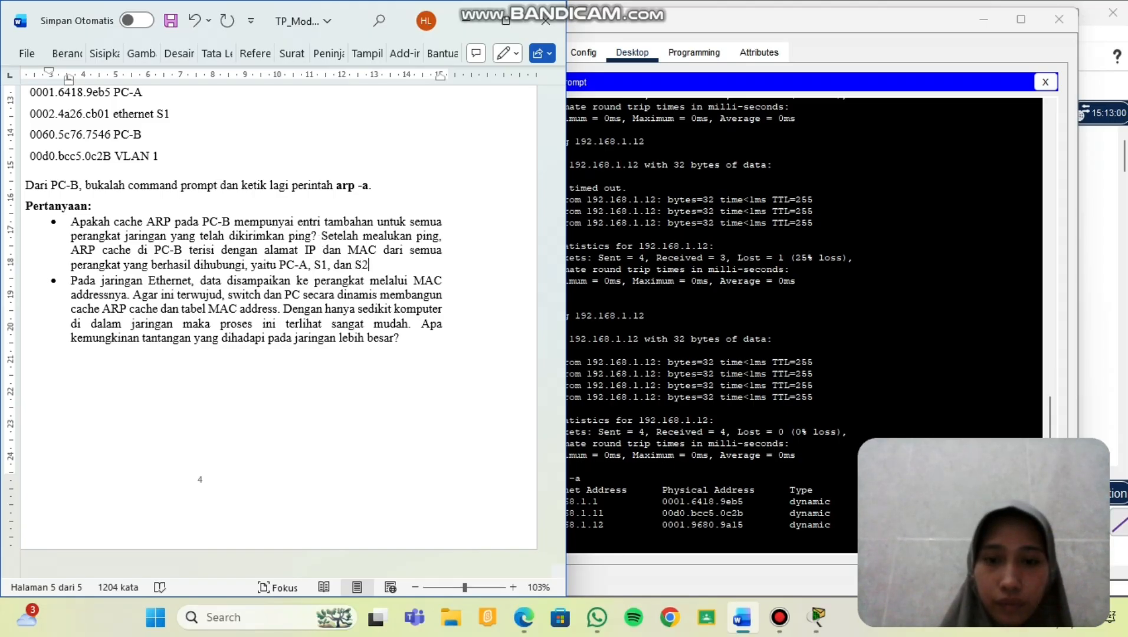
{"action": "type", "text": ". Dengan b"}
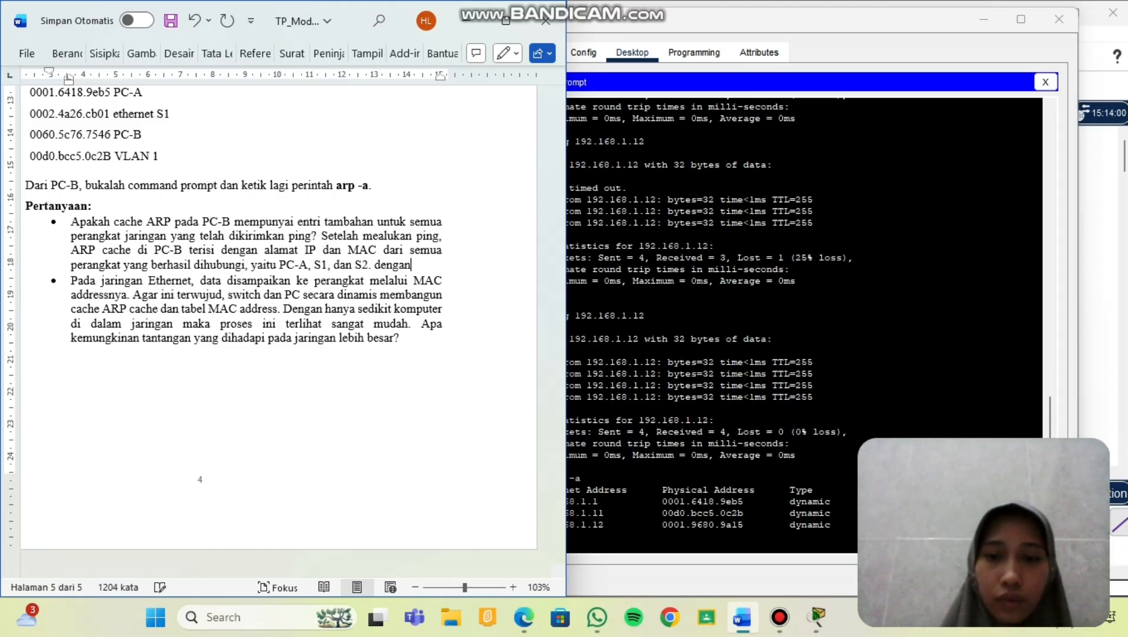
{"action": "type", "text": "egitu,"}
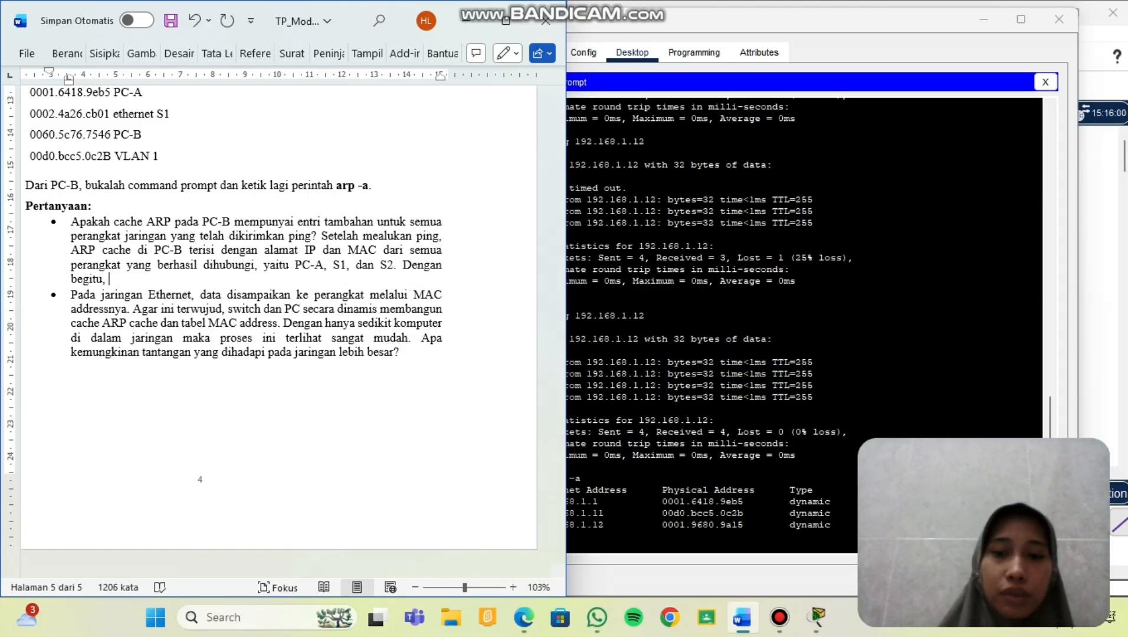
{"action": "type", "text": "c"}
{"action": "key", "text": "BackSpace"}
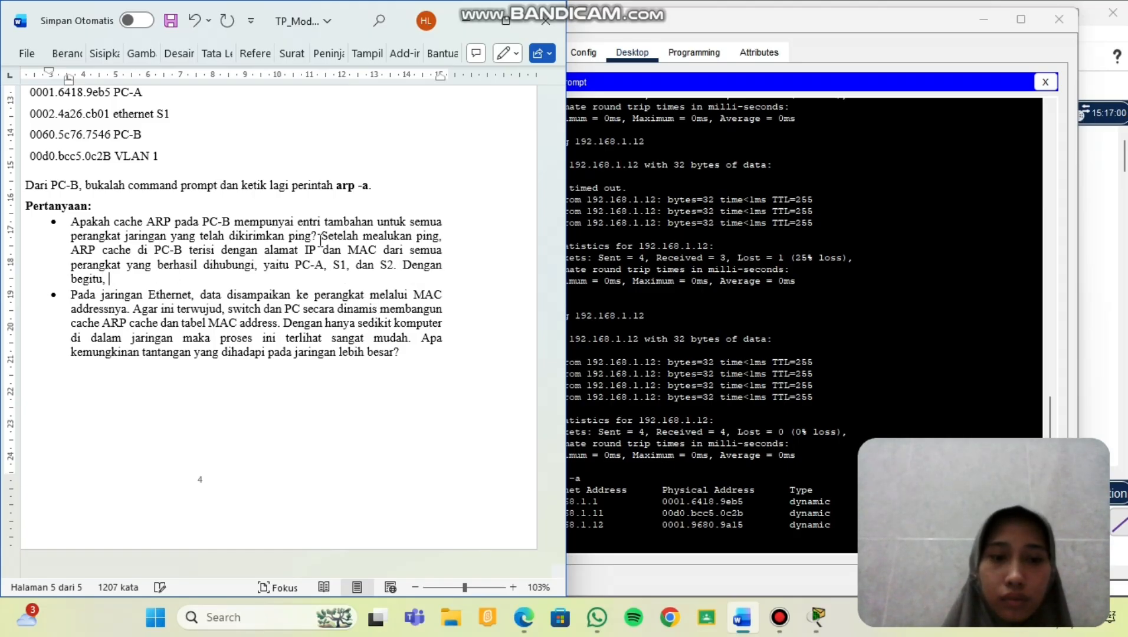
{"action": "type", "text": "PC-B"}
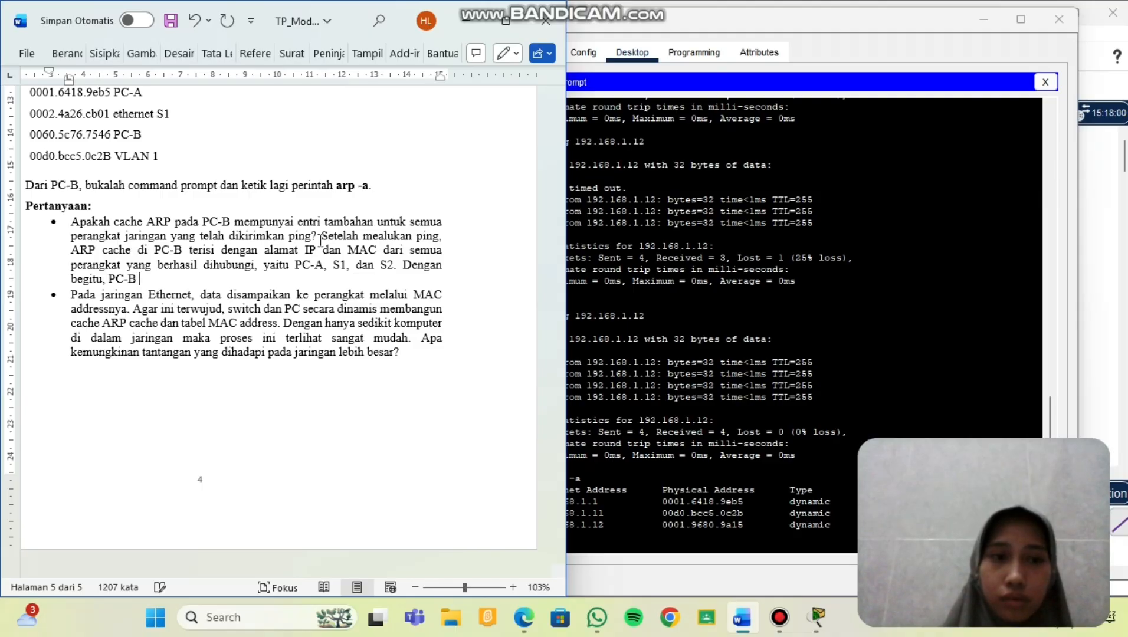
{"action": "type", "text": " bisa"}
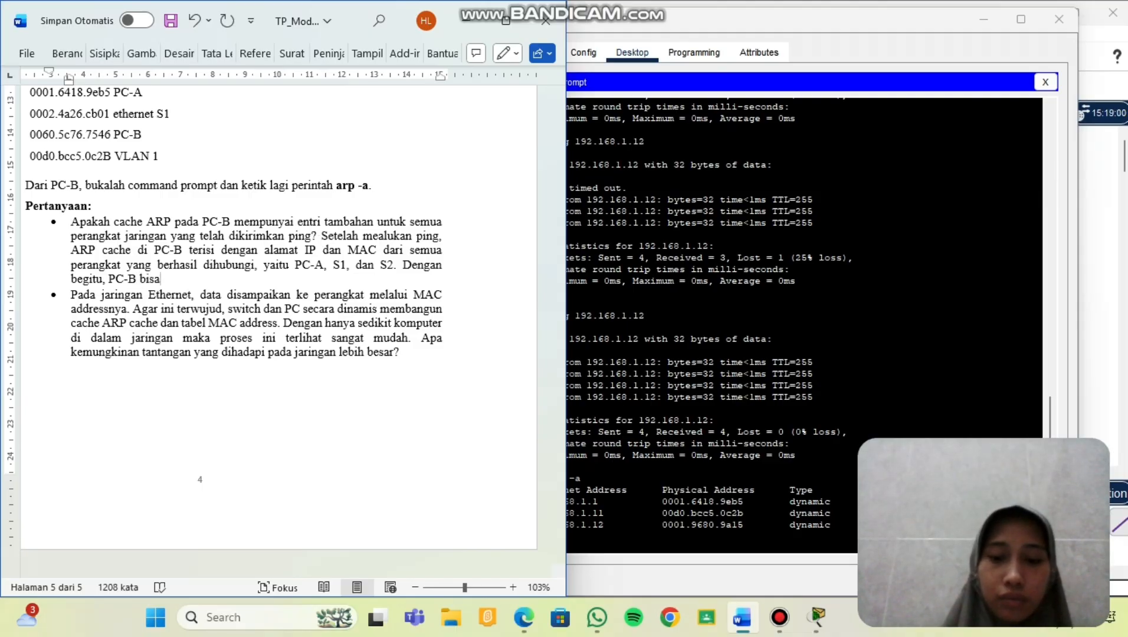
{"action": "type", "text": " mengirim data "}
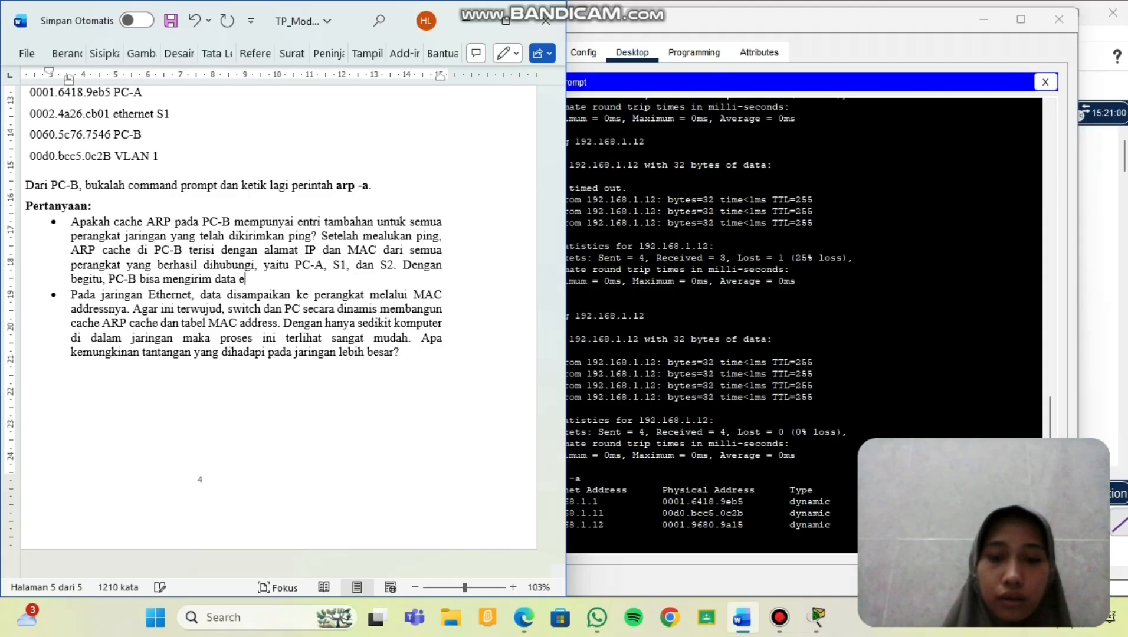
{"action": "type", "text": "ke masin"}
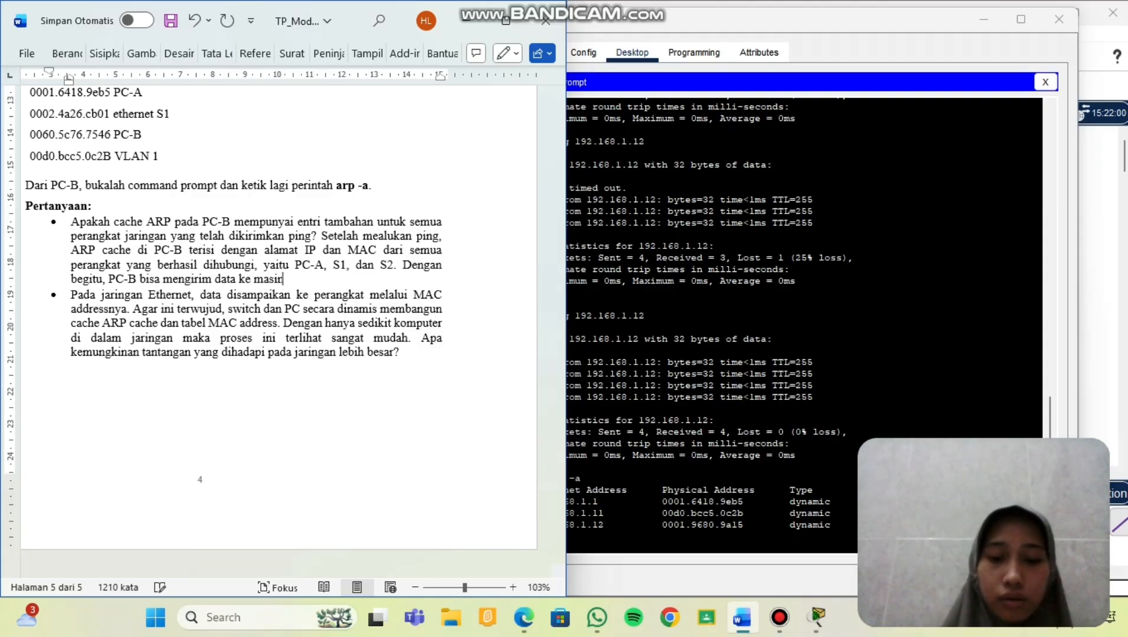
{"action": "type", "text": "g-masing"}
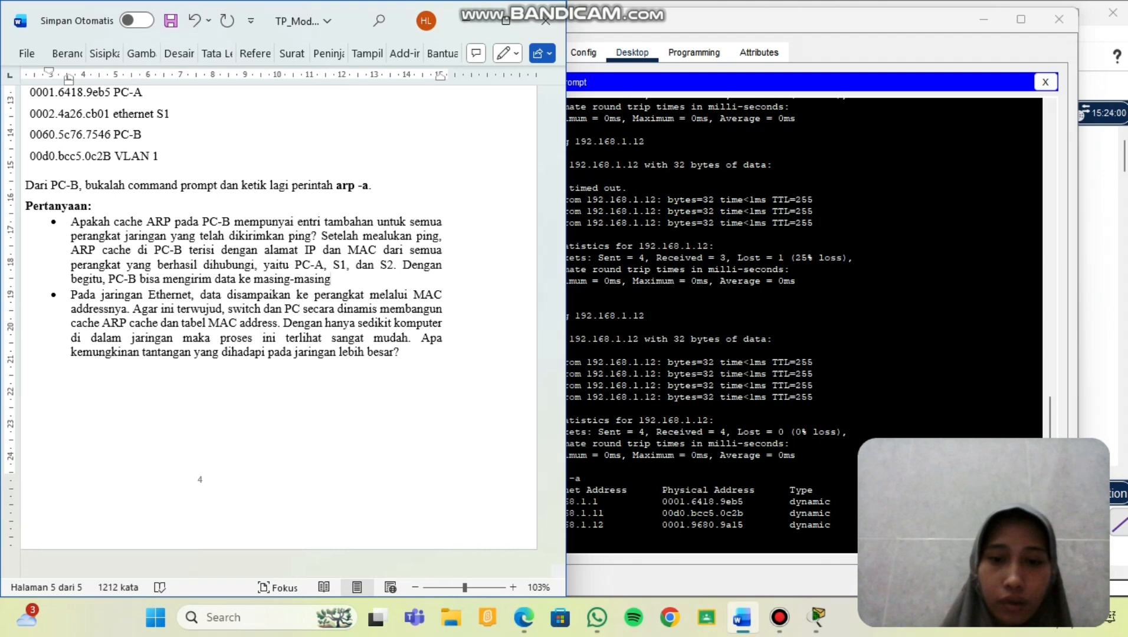
{"action": "type", "text": " pera"}
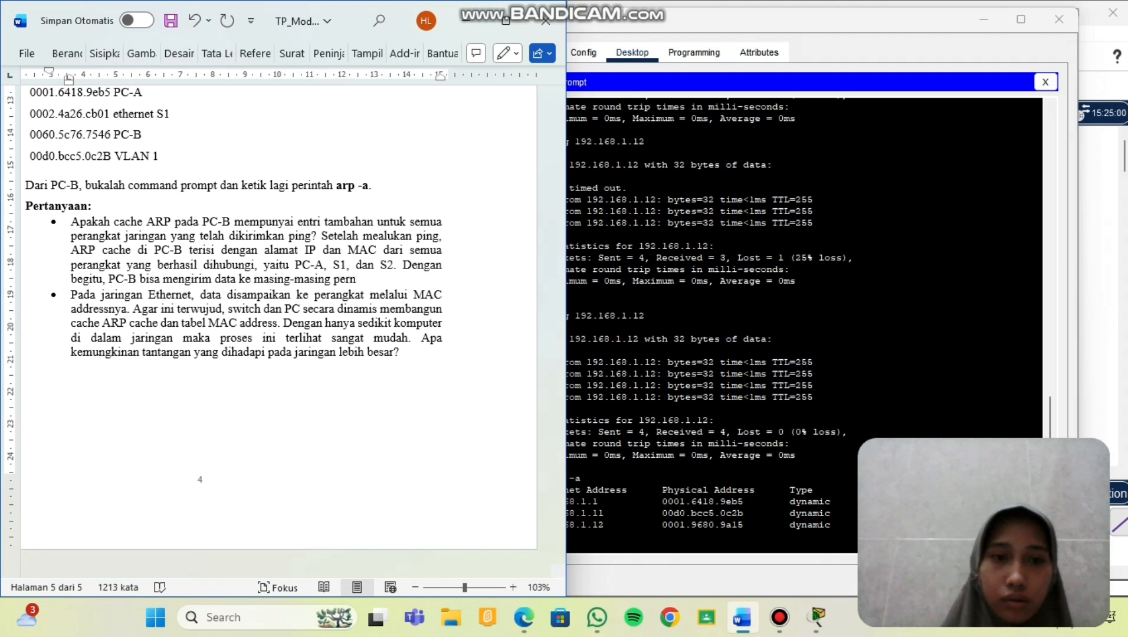
{"action": "key", "text": "BackSpace"}
{"action": "type", "text": "angkat"}
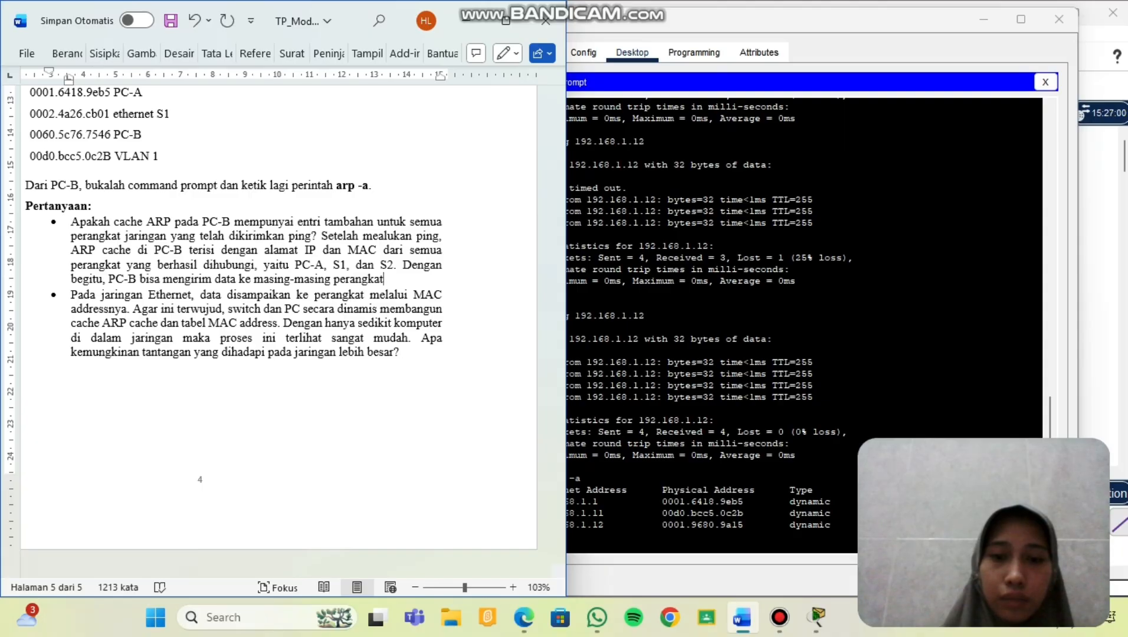
{"action": "type", "text": " menggunak"}
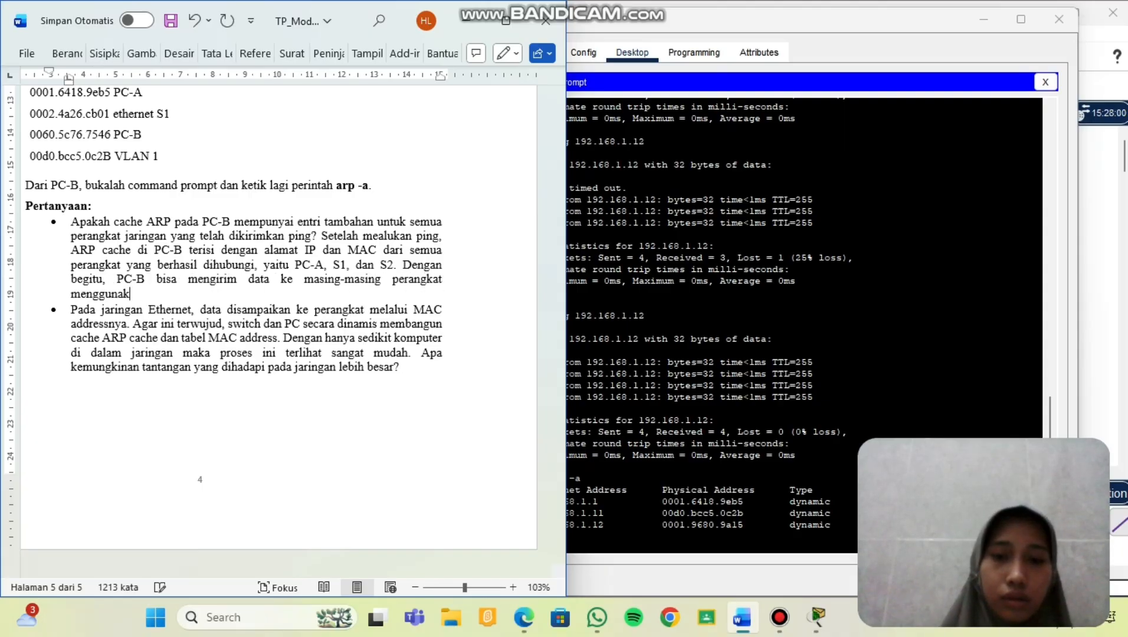
{"action": "type", "text": "an MAC addre"}
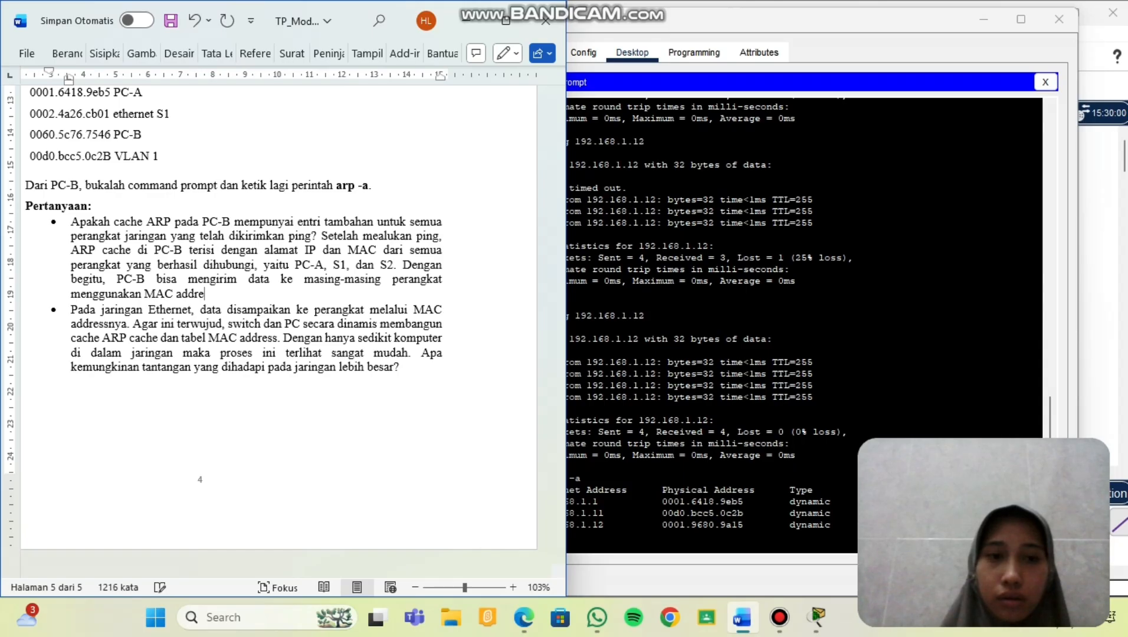
{"action": "type", "text": "ss "}
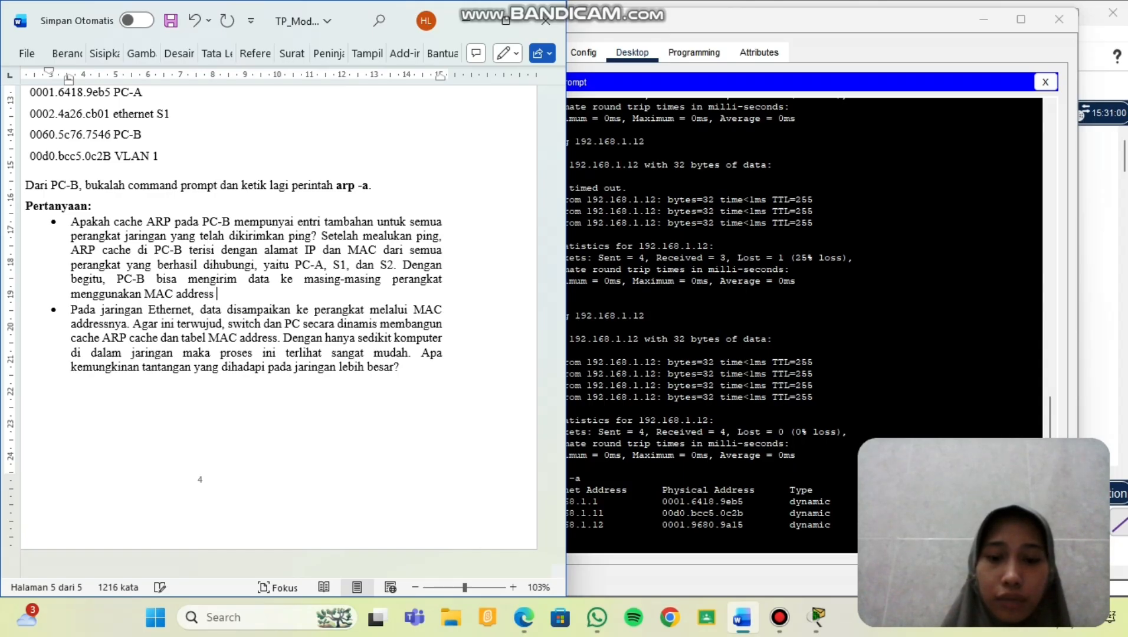
{"action": "type", "text": "yang "}
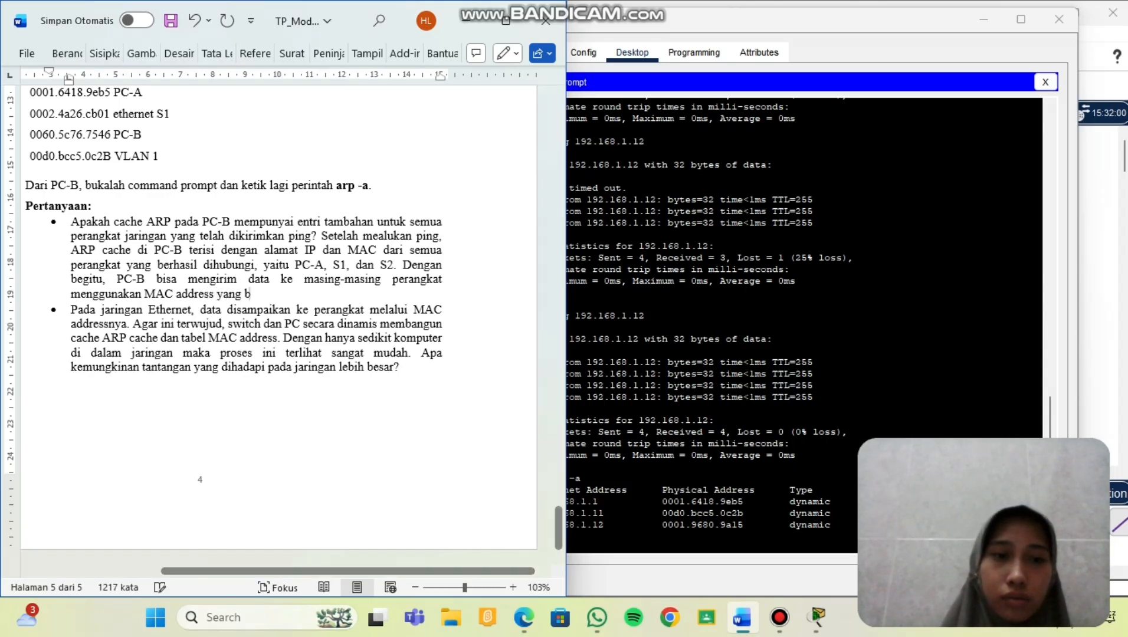
{"action": "type", "text": "benar."}
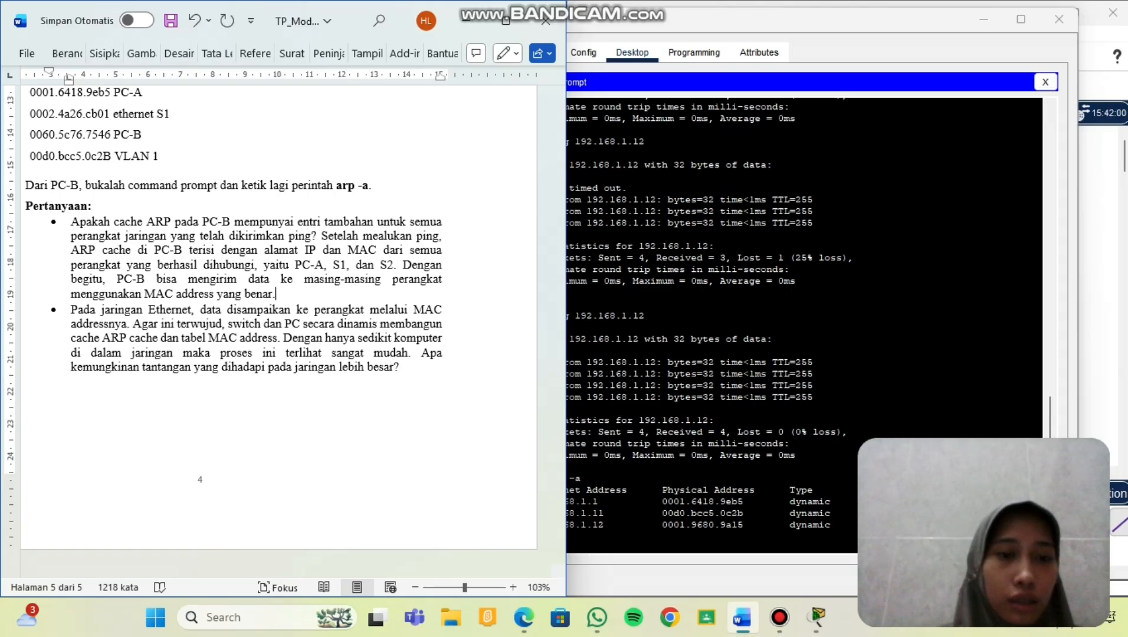
Explain that larger networks fill ARP caches and switch MAC tables faster, risk IP conflicts, and slow learning.
{"action": "scroll", "coordinate": [342, 508], "scroll_direction": "down", "scroll_amount": 1}
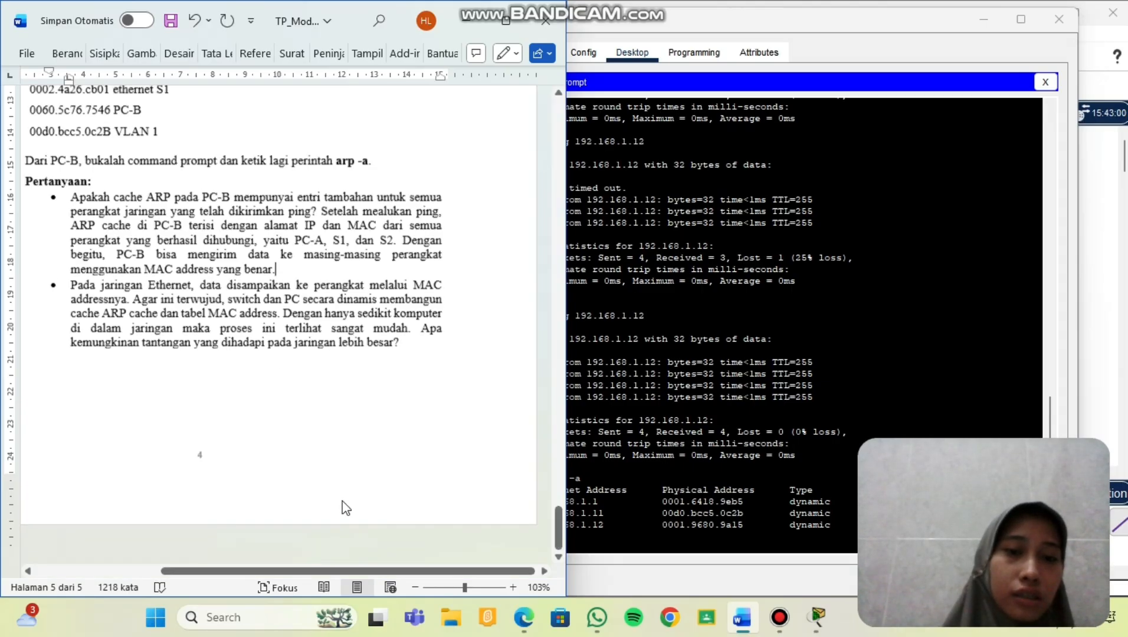
{"action": "scroll", "coordinate": [342, 508], "scroll_direction": "up", "scroll_amount": 1}
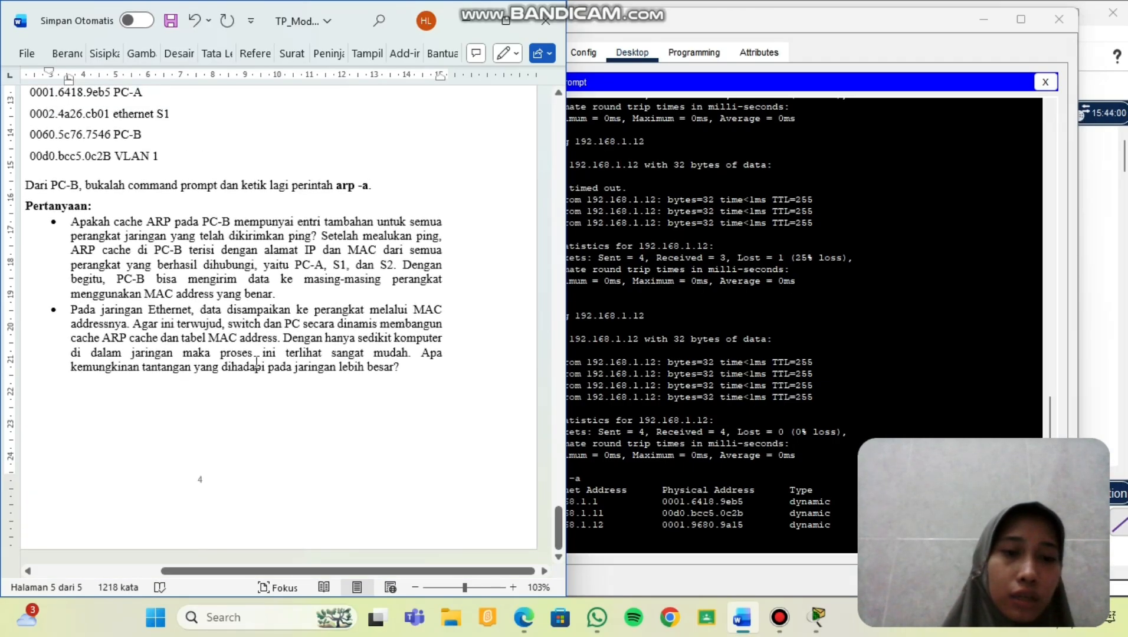
{"action": "left_click", "coordinate": [414, 371]}
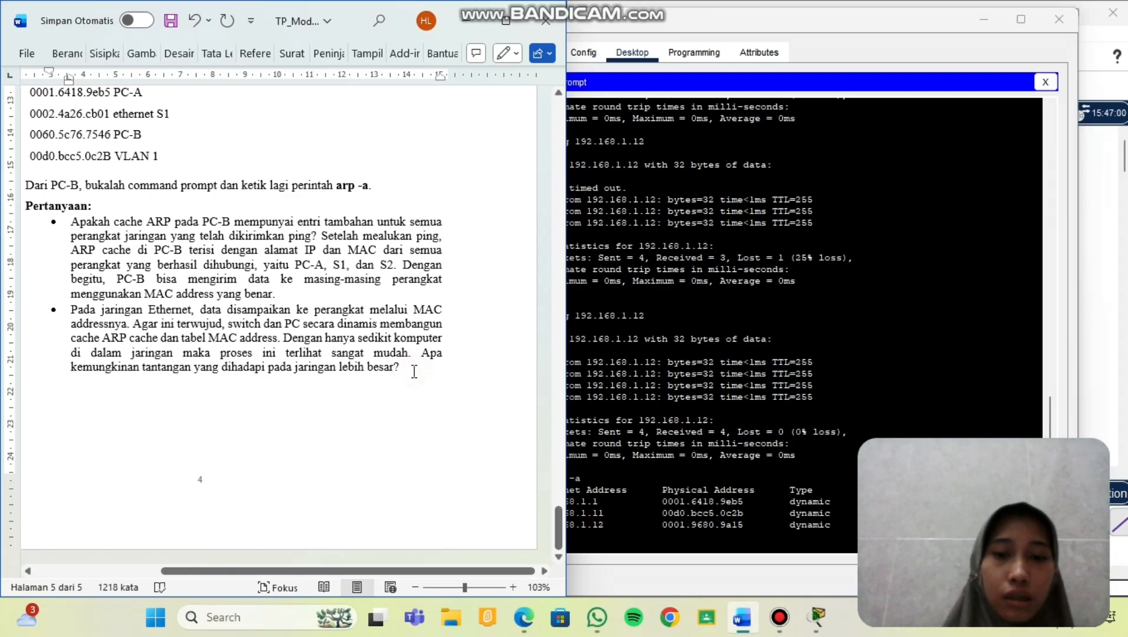
{"action": "type", "text": "Pada jaring"}
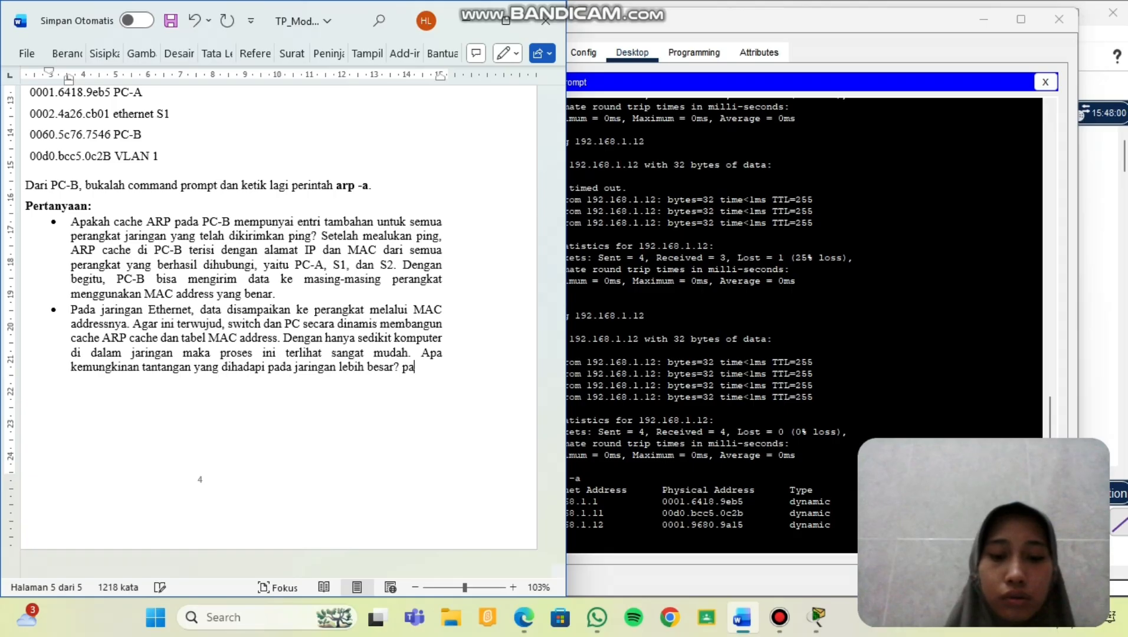
{"action": "type", "text": "aringa"}
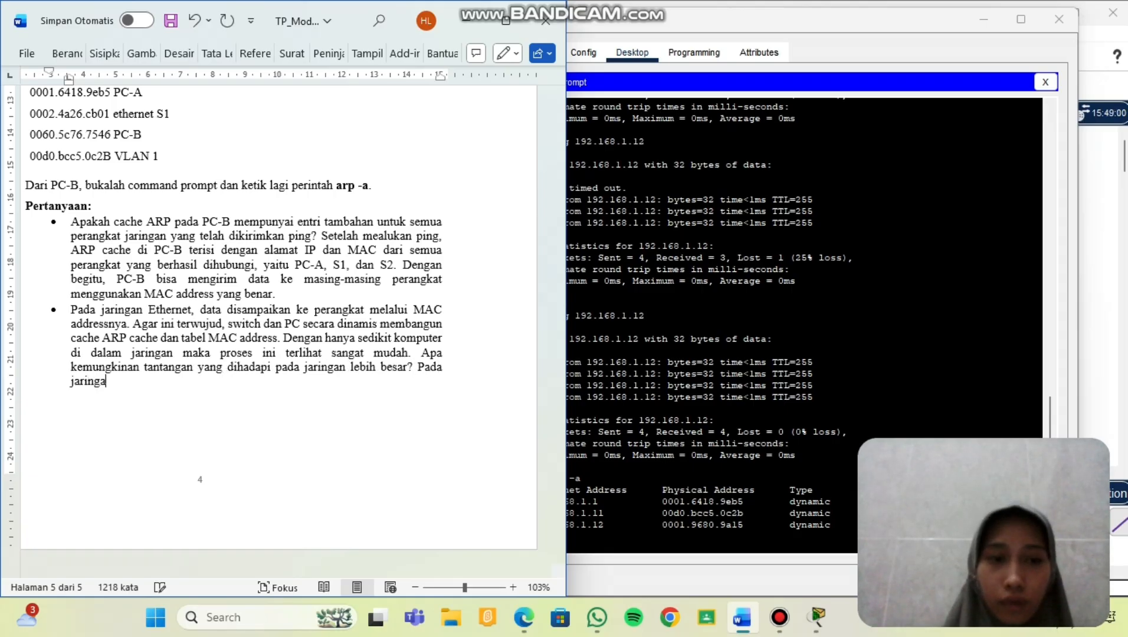
{"action": "type", "text": "n"}
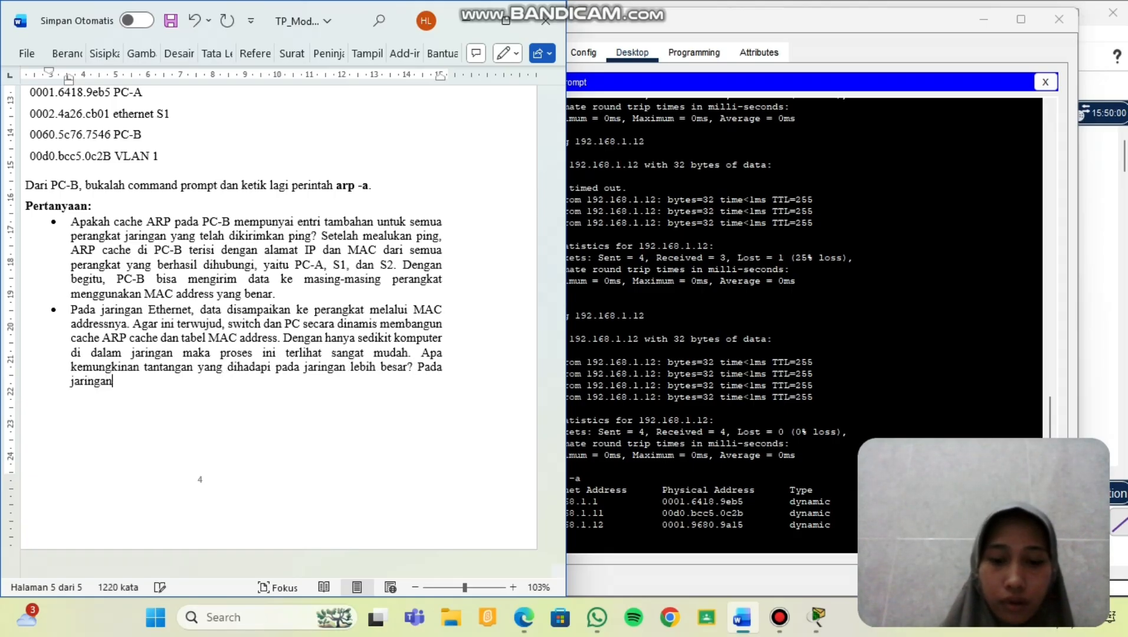
{"action": "type", "text": " yan"}
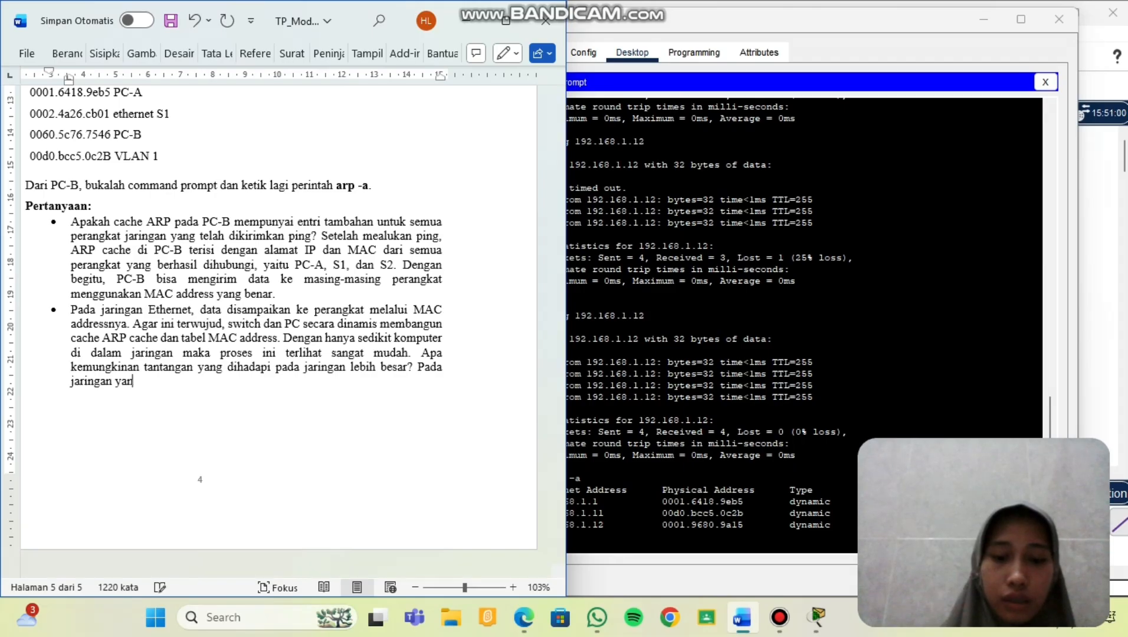
{"action": "type", "text": "g lebih besar"}
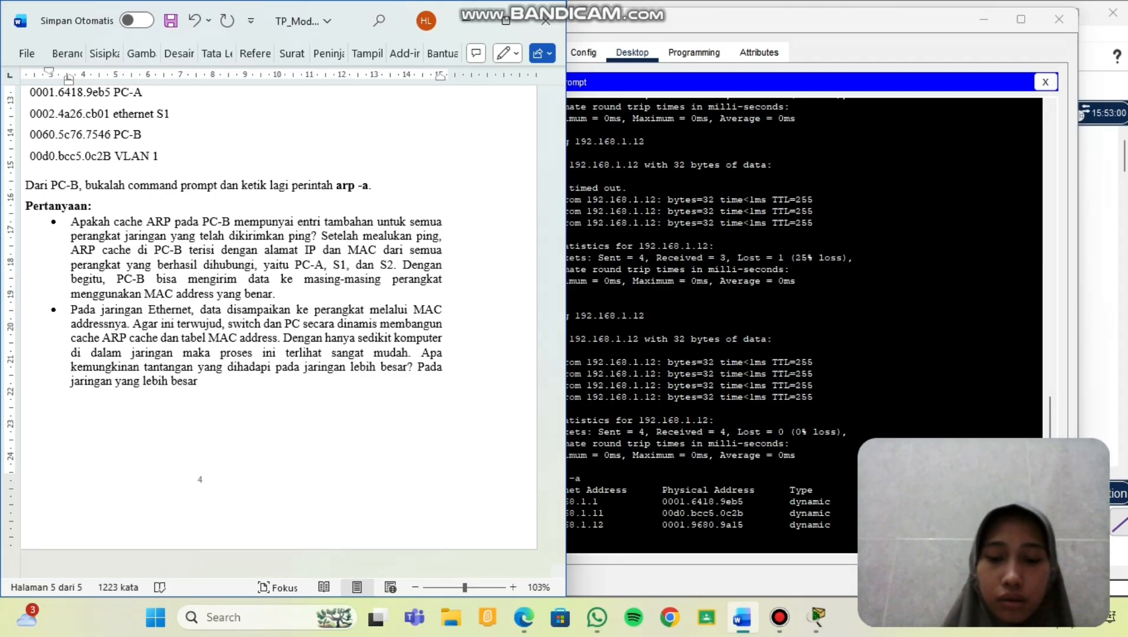
{"action": "type", "text": ", proses"}
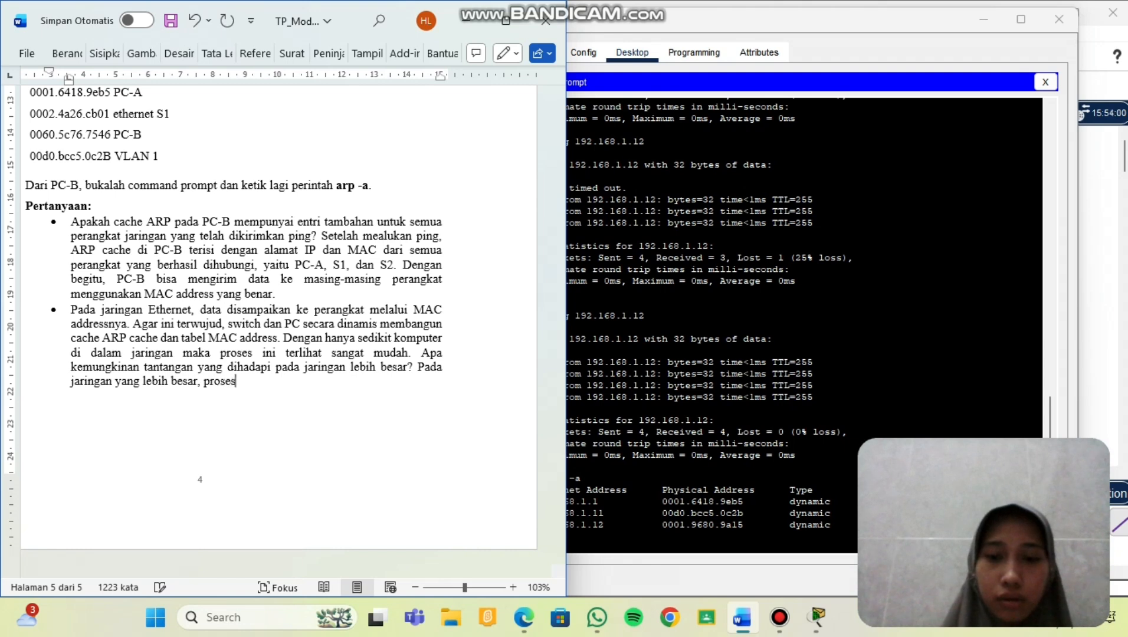
{"action": "type", "text": " ini menja"}
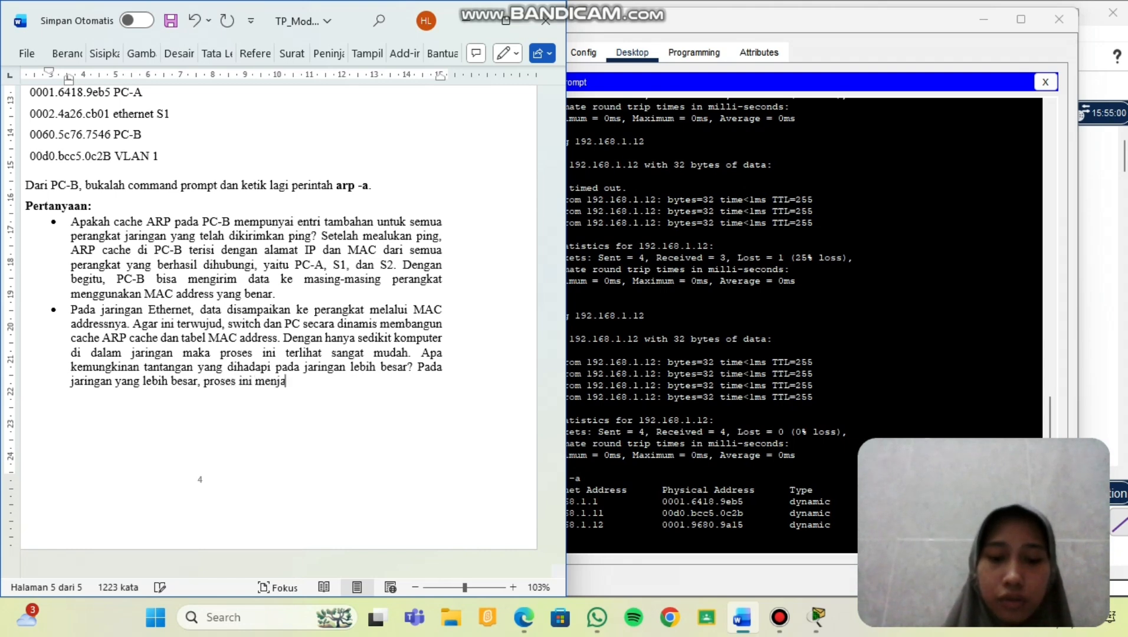
{"action": "type", "text": "di lebih"}
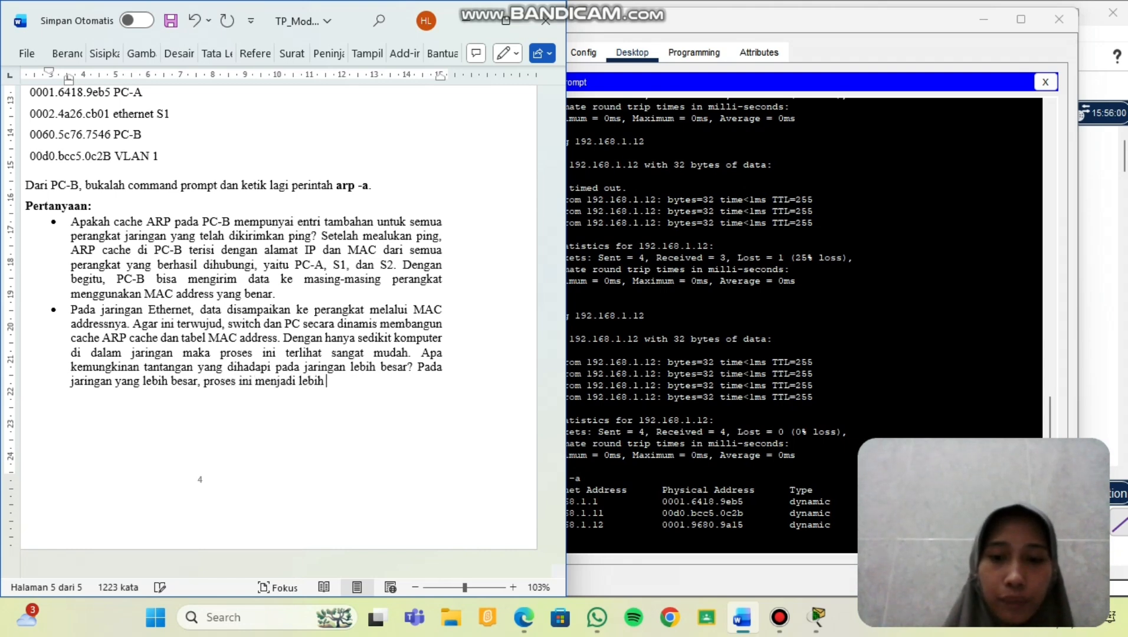
{"action": "type", "text": " kompleks "}
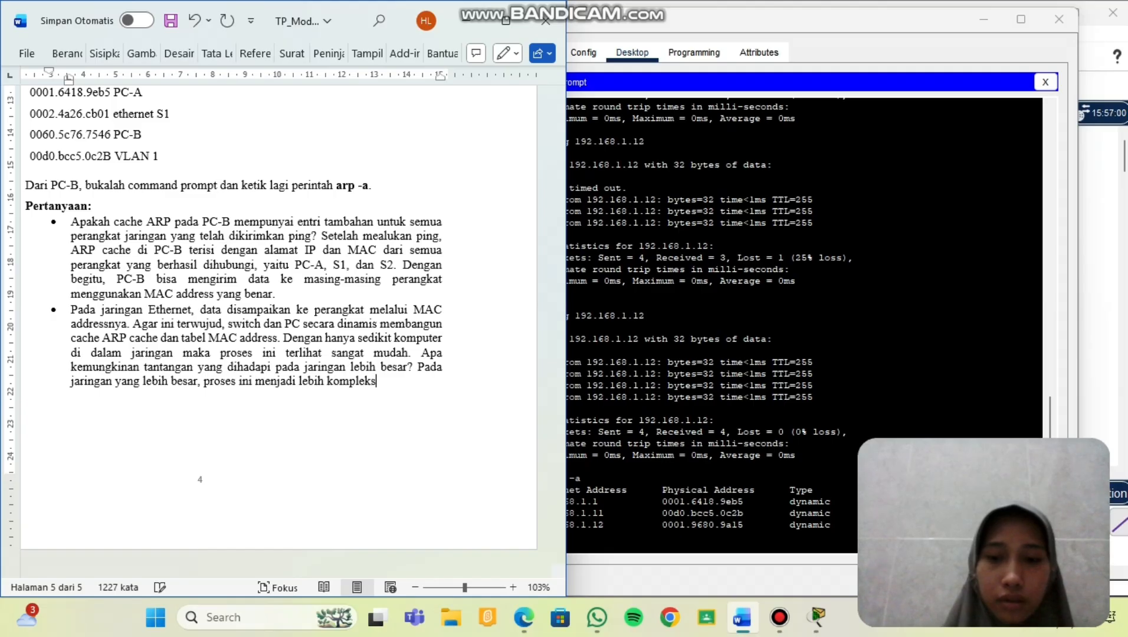
{"action": "type", "text": "karena j"}
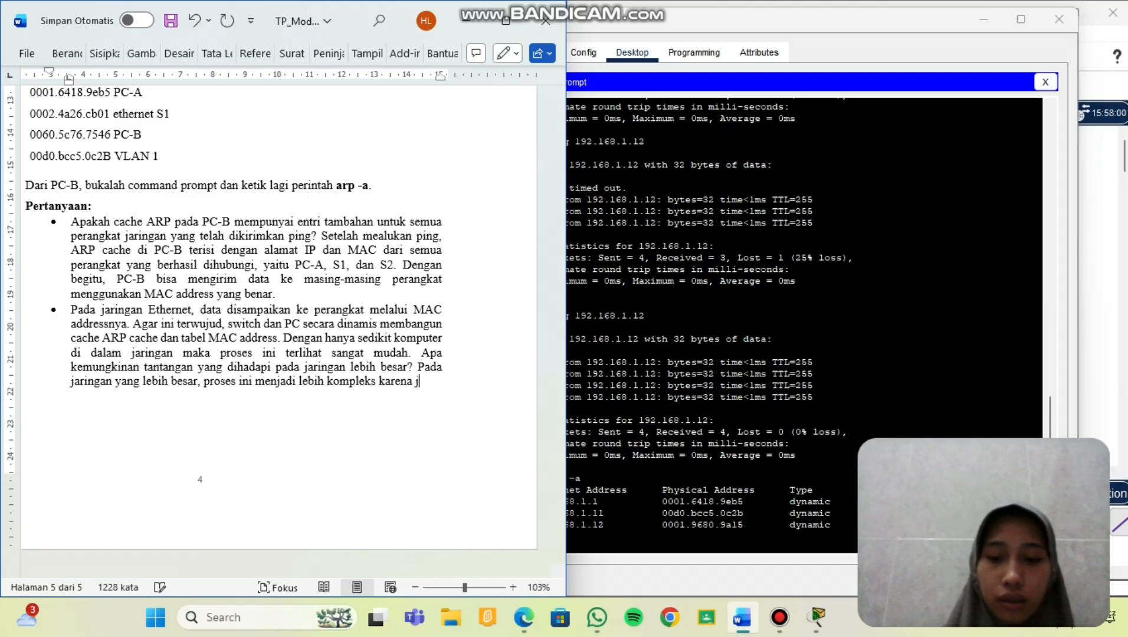
{"action": "type", "text": "umlah"}
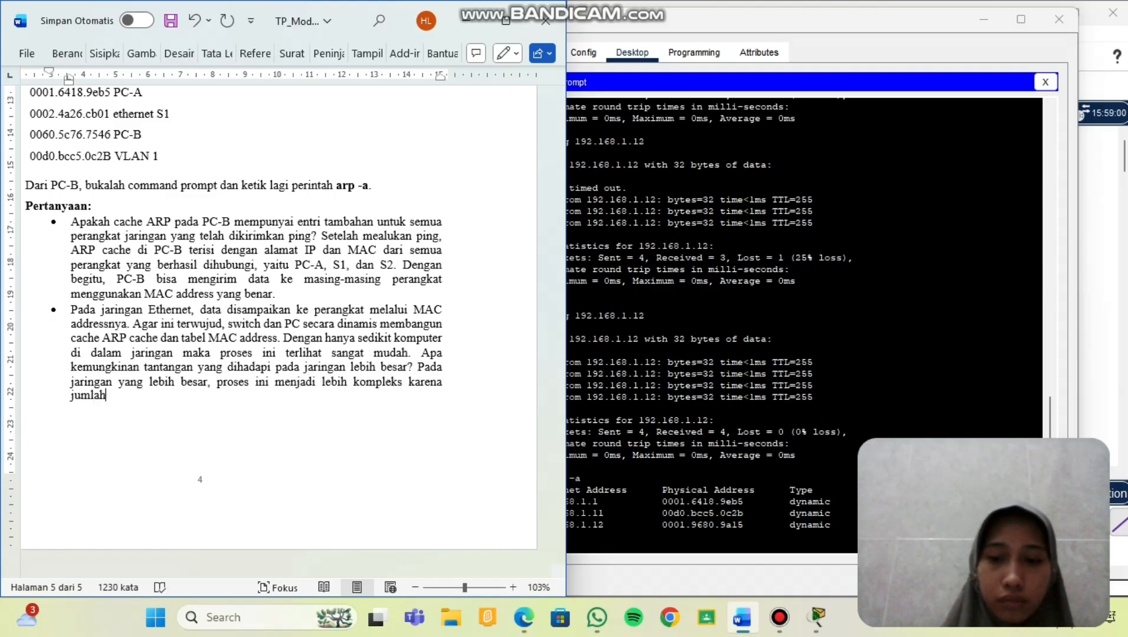
{"action": "type", "text": " perangkat"}
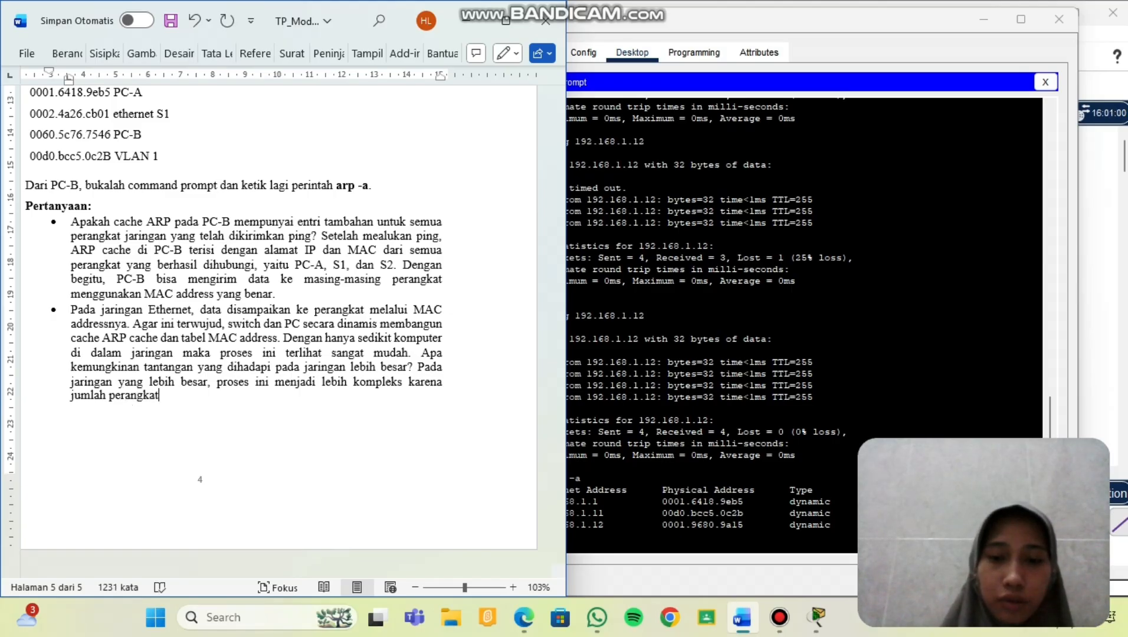
{"action": "type", "text": " yang "}
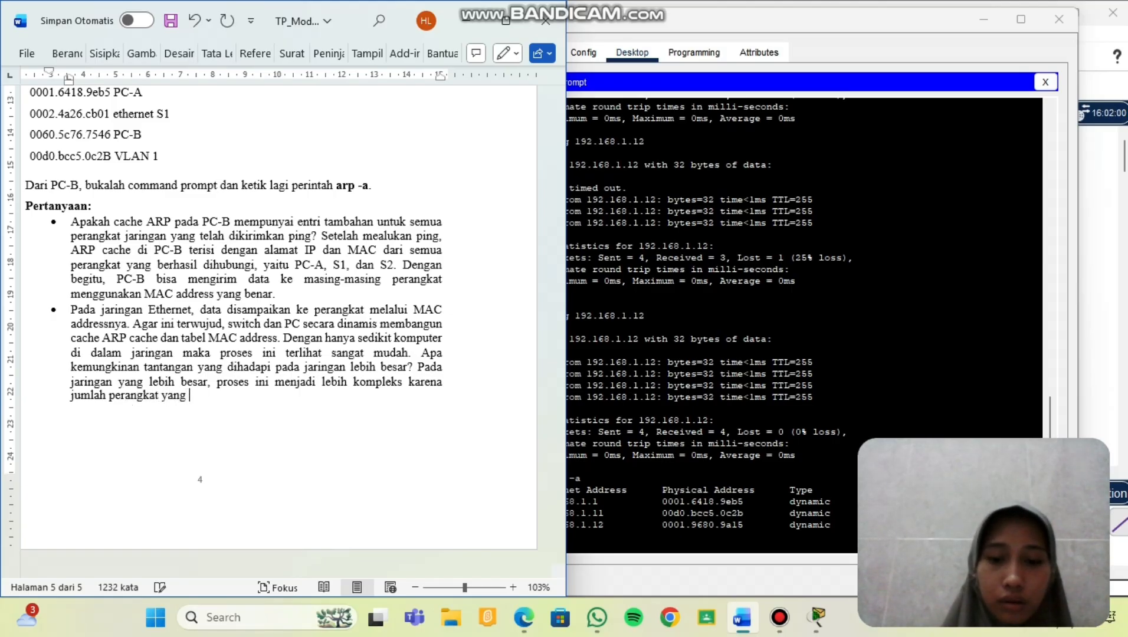
{"action": "type", "text": "banyak mem"}
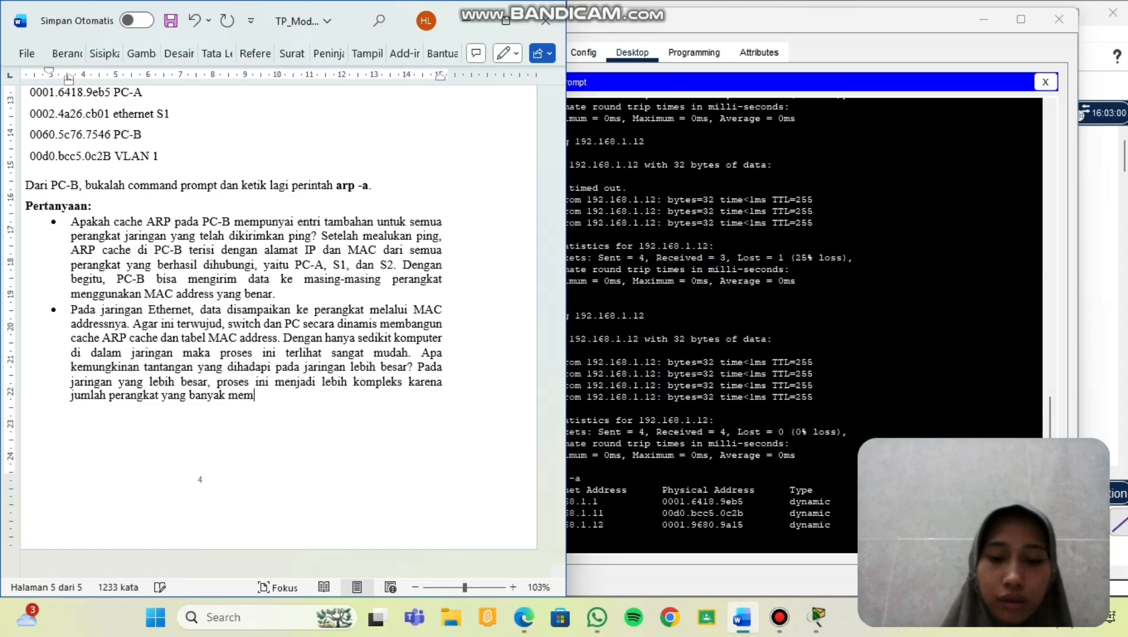
{"action": "type", "text": "buat A"}
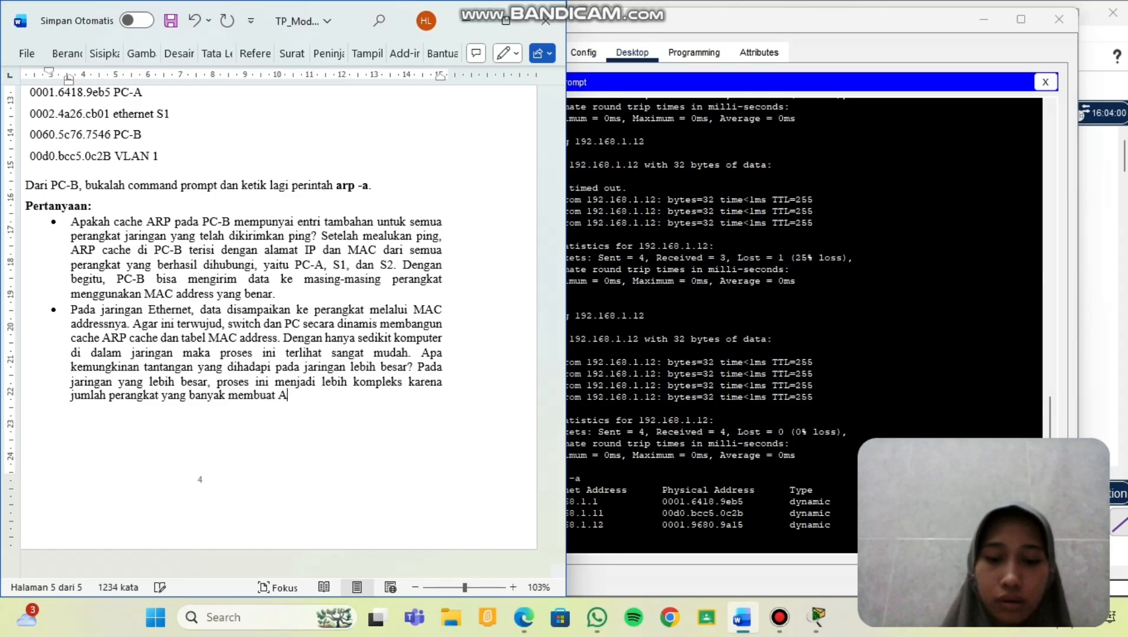
{"action": "type", "text": "RP cac"}
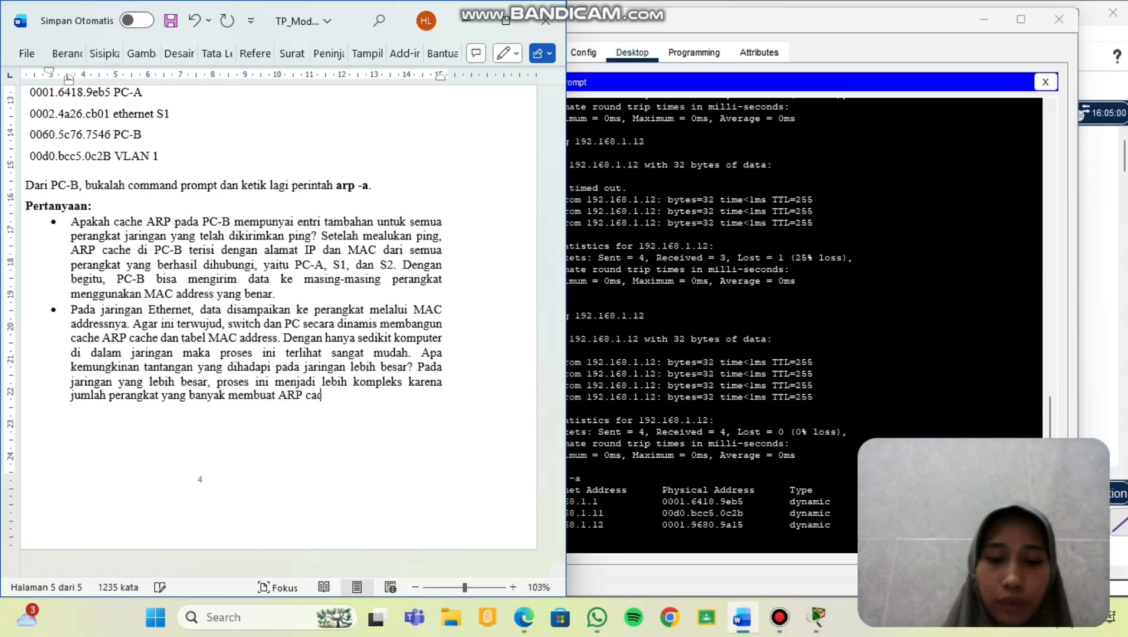
{"action": "type", "text": "he dan "}
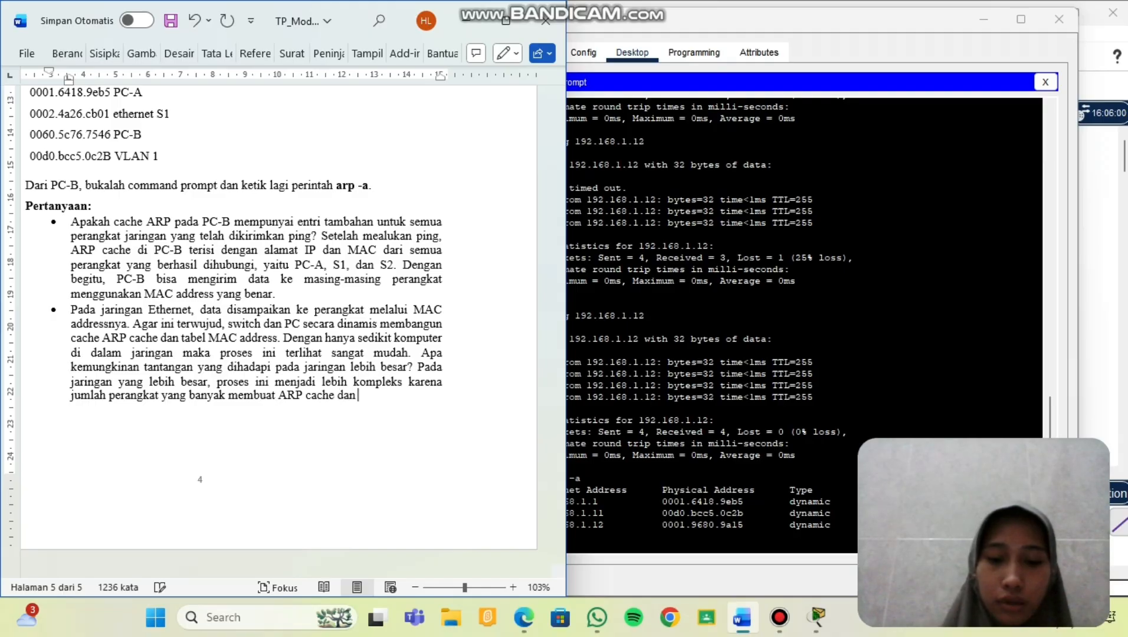
{"action": "type", "text": "tabel MAC a"}
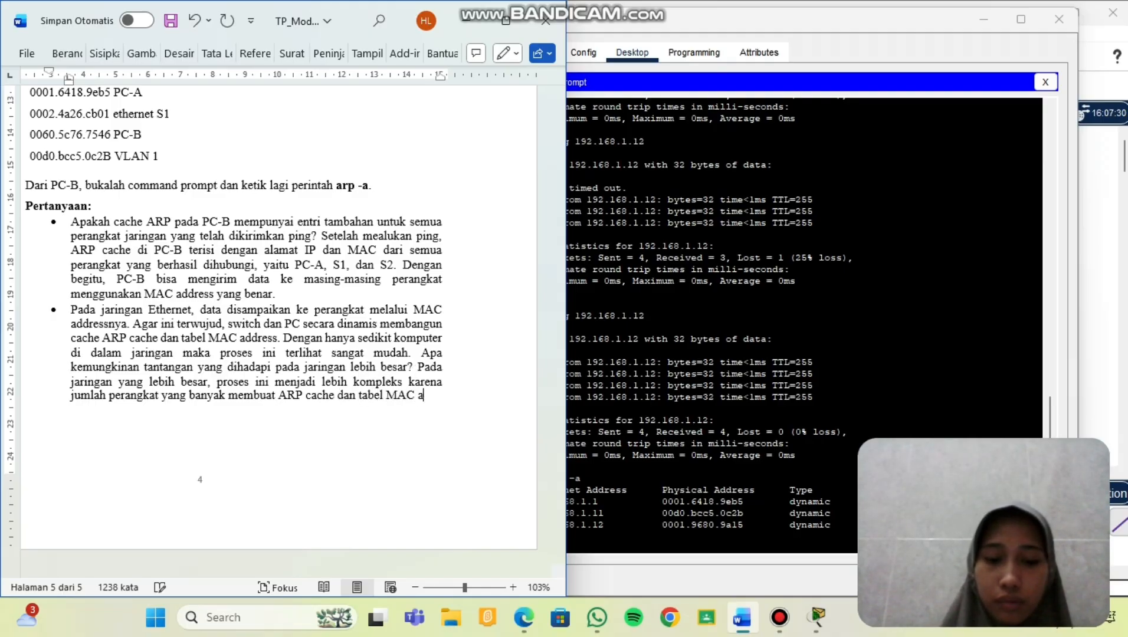
{"action": "key", "text": "BackSpace"}
{"action": "type", "text": "switch"}
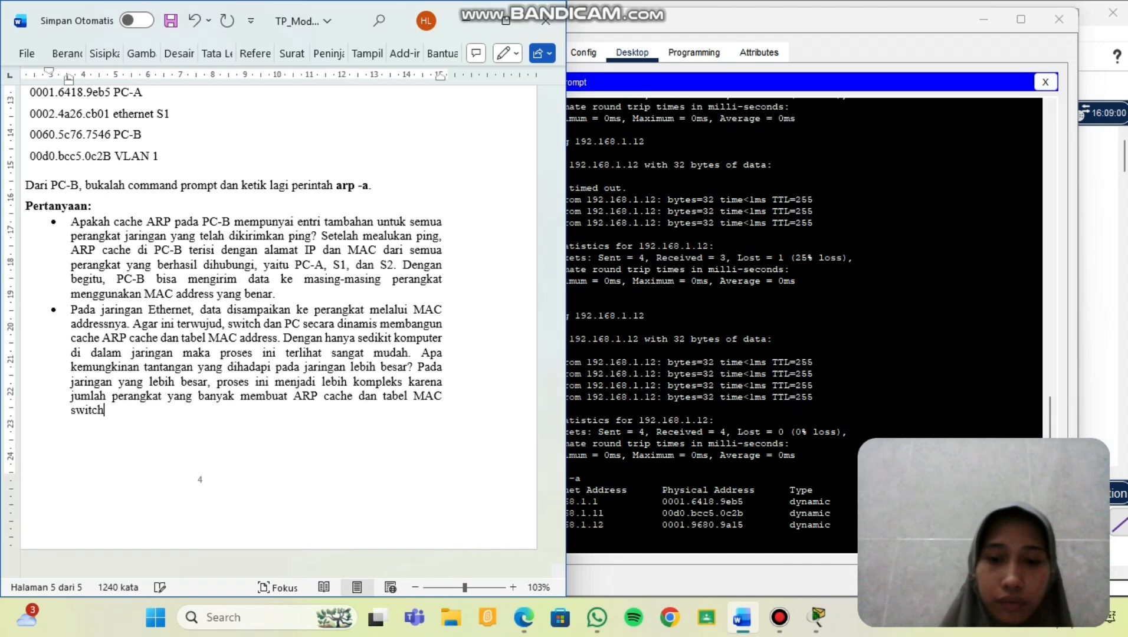
{"action": "type", "text": " lebi"}
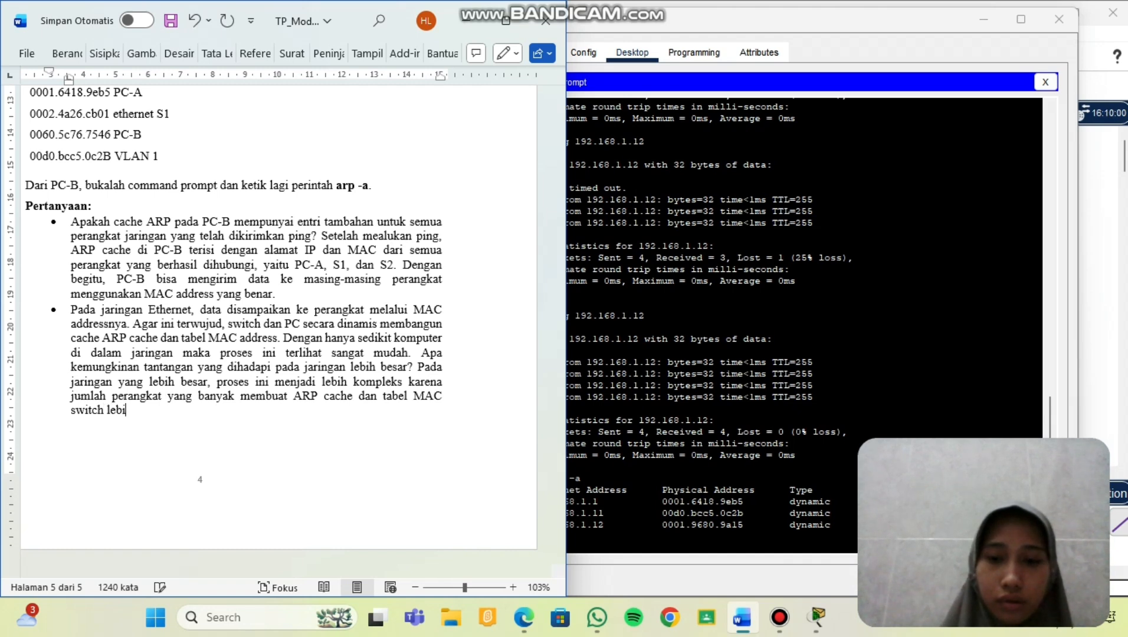
{"action": "type", "text": "h cepat "}
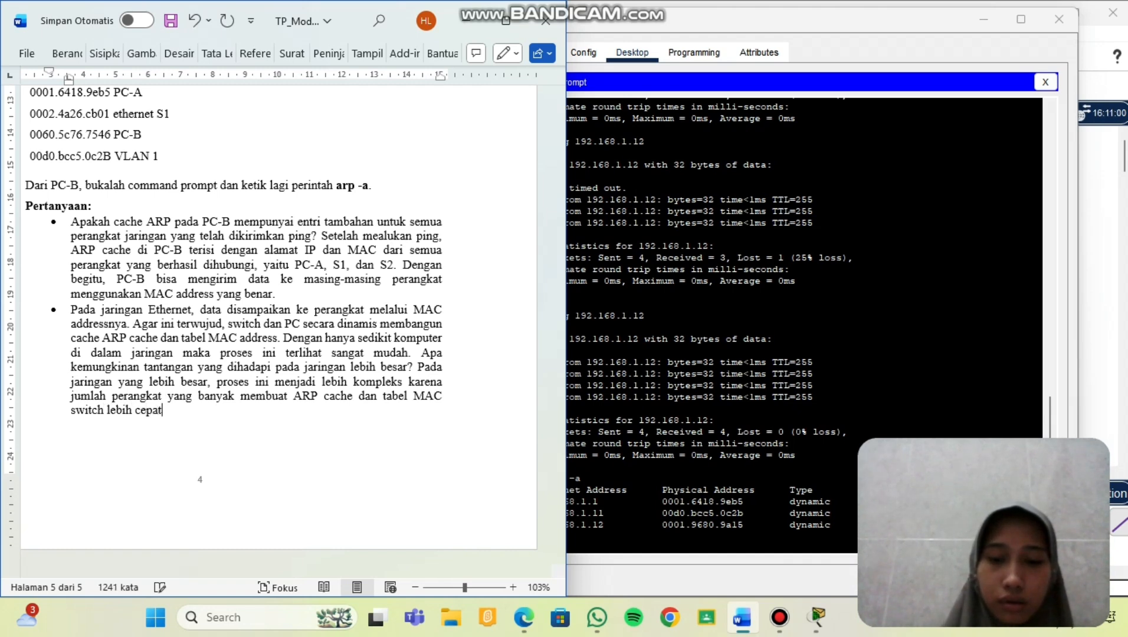
{"action": "type", "text": "penuh"}
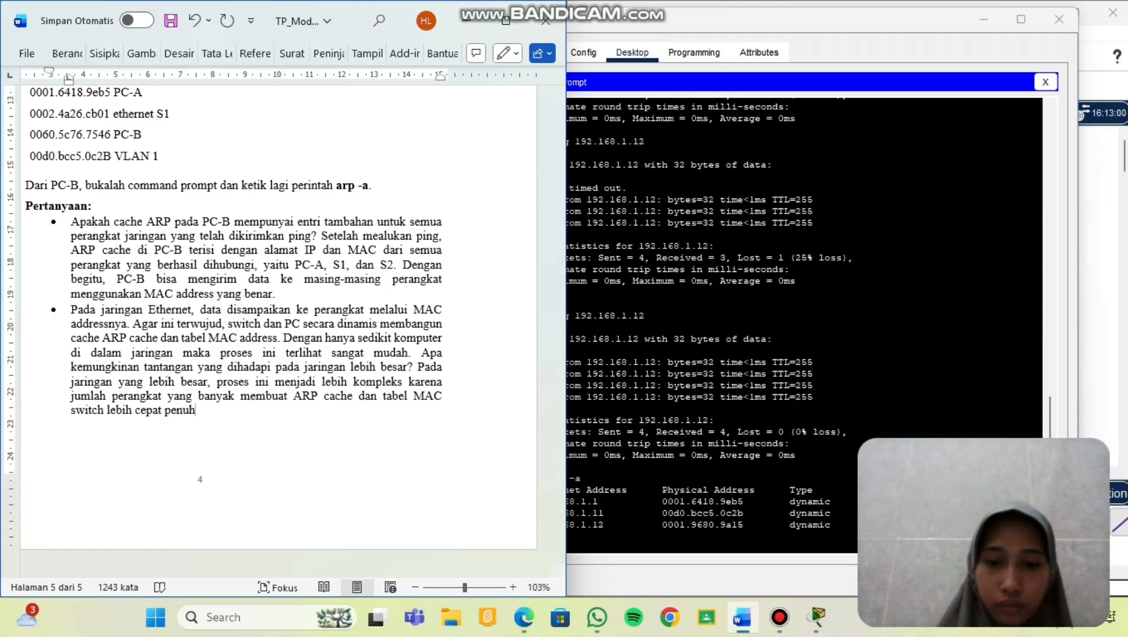
{"action": "type", "text": ", kemung"}
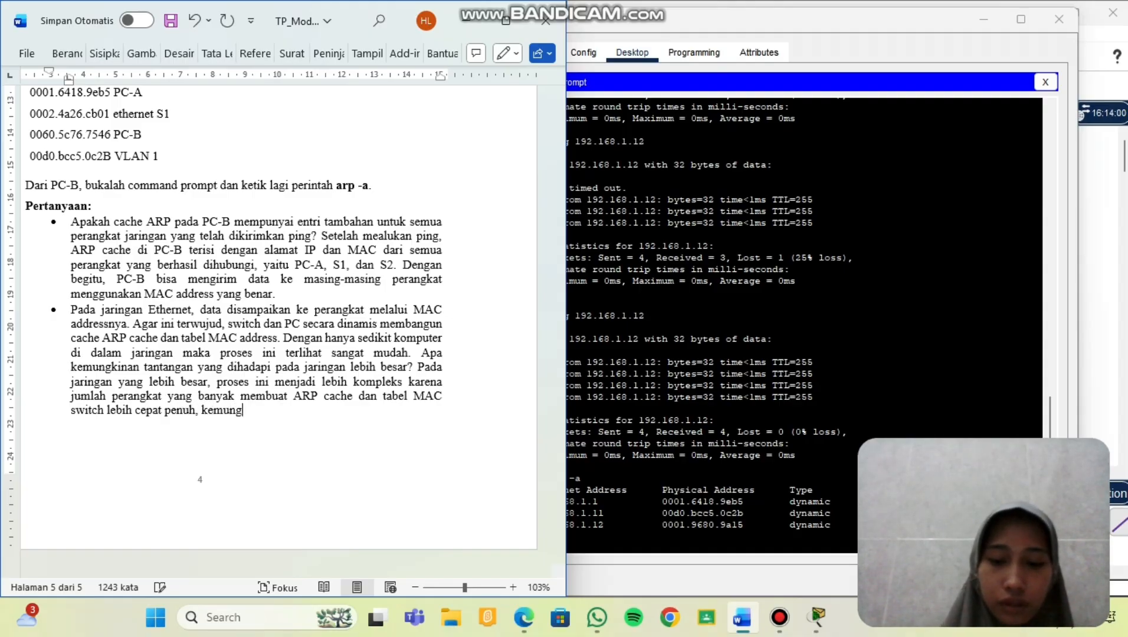
{"action": "type", "text": "kinan ter"}
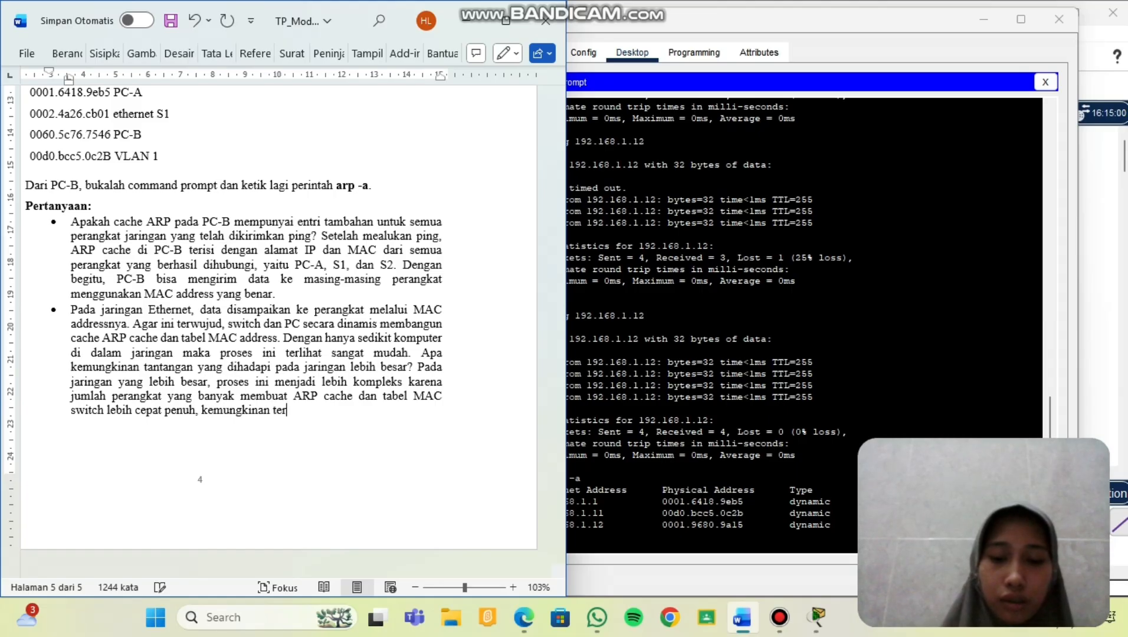
{"action": "type", "text": "jadi"}
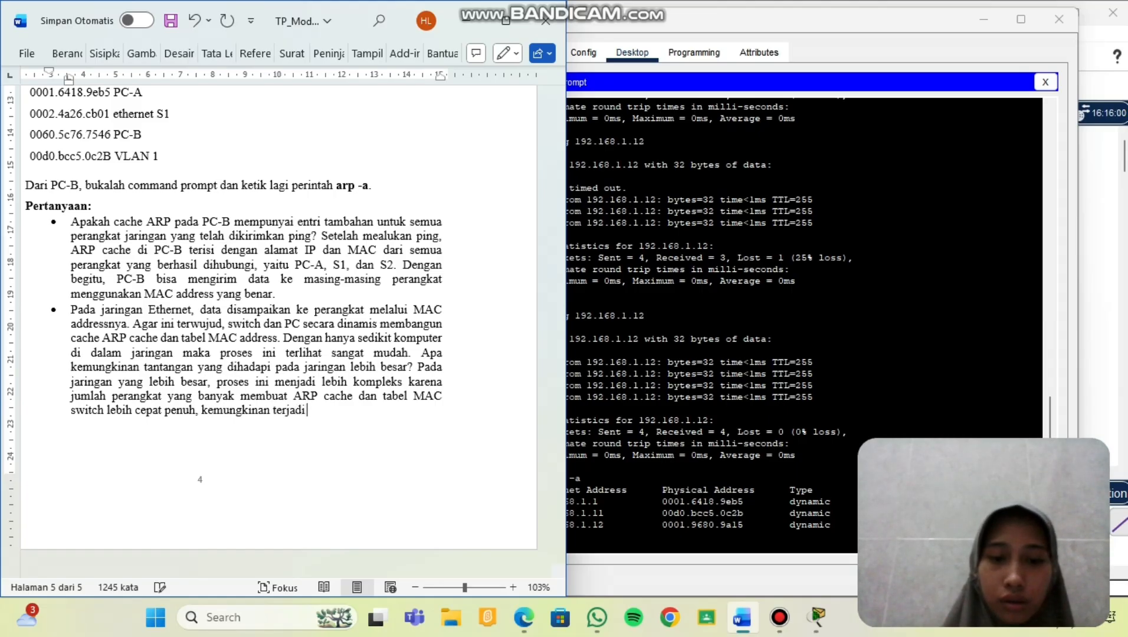
{"action": "type", "text": " konfli"}
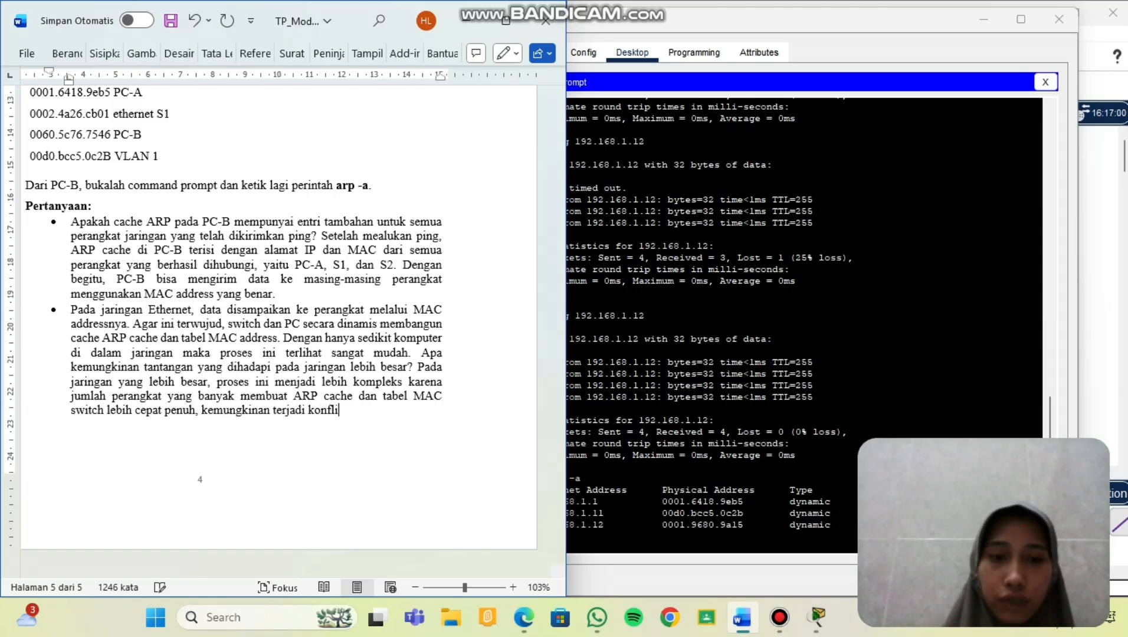
{"action": "type", "text": "k IP, "}
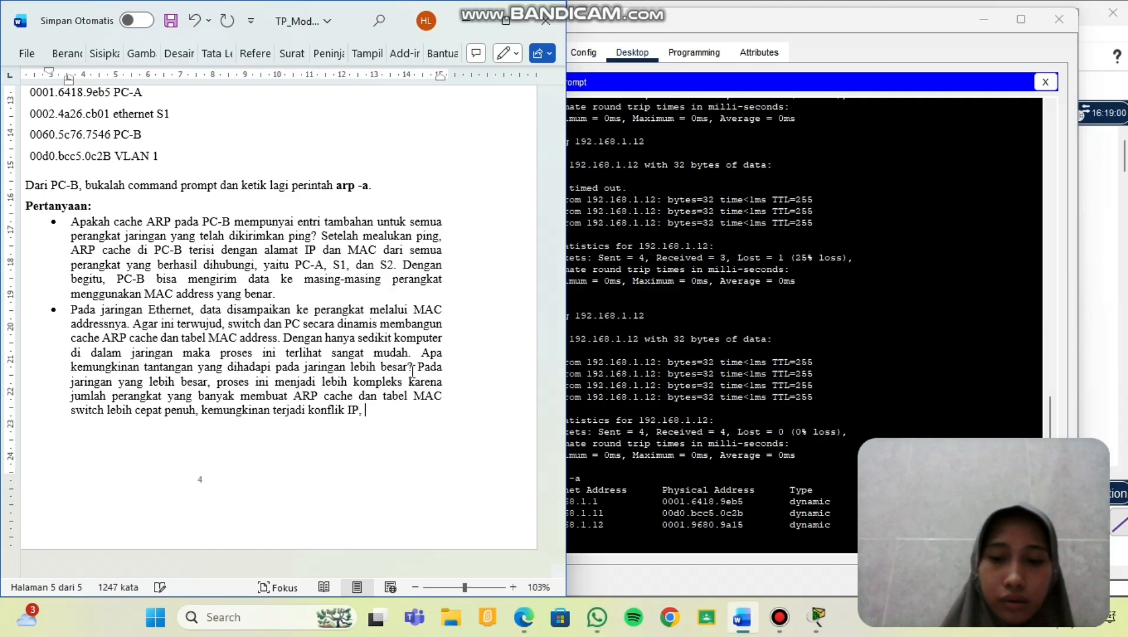
{"action": "type", "text": "dan wak"}
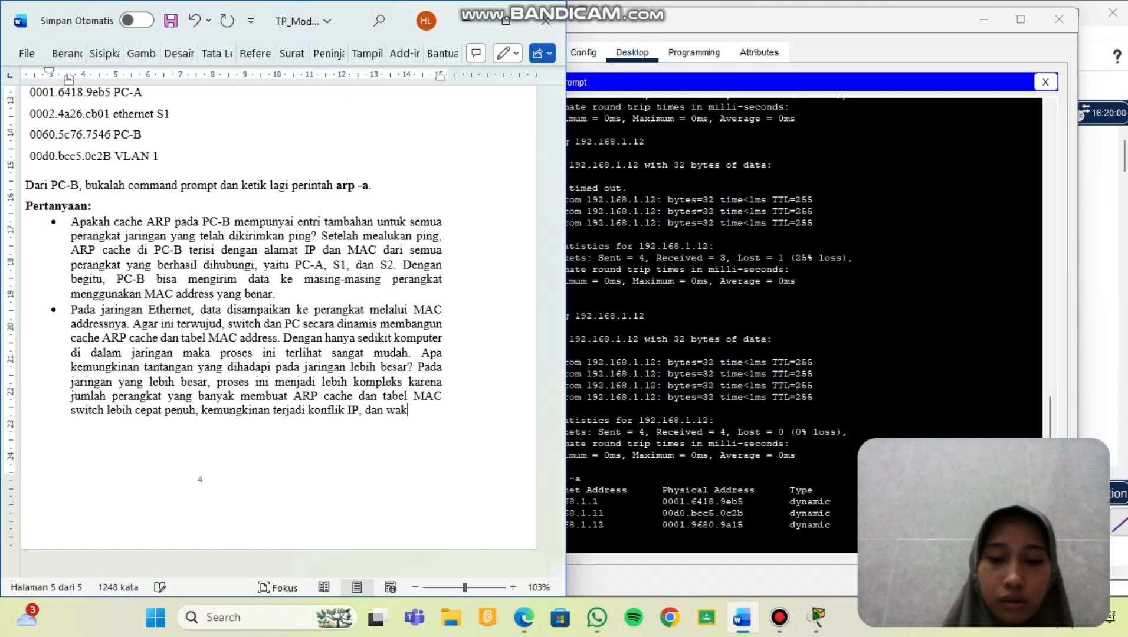
{"action": "type", "text": "tu pembe"}
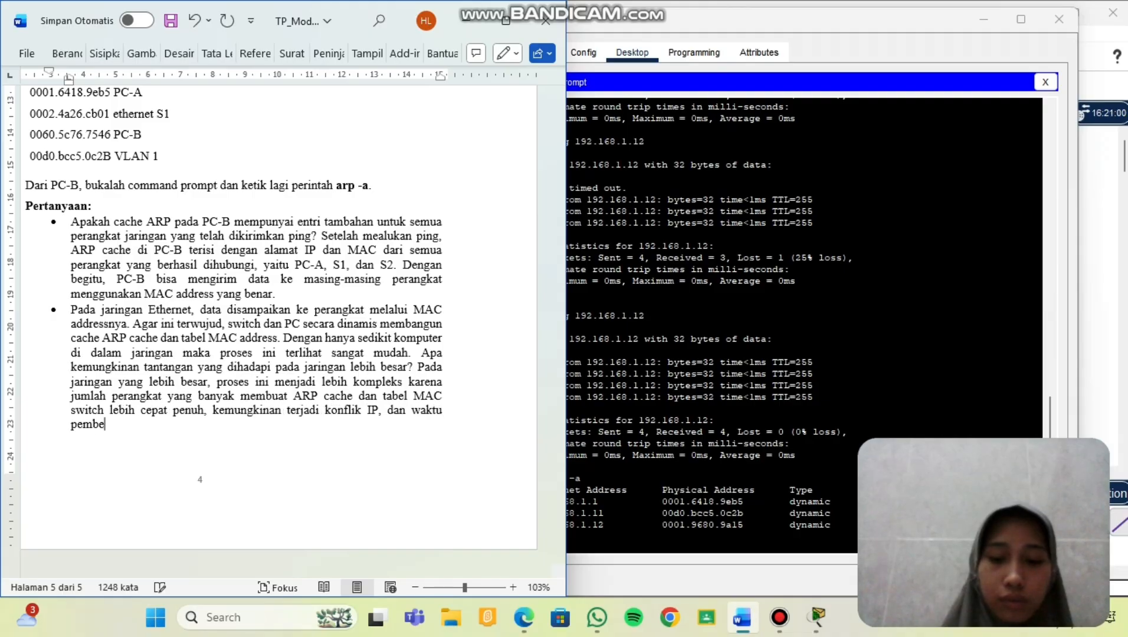
{"action": "type", "text": "lajran alama"}
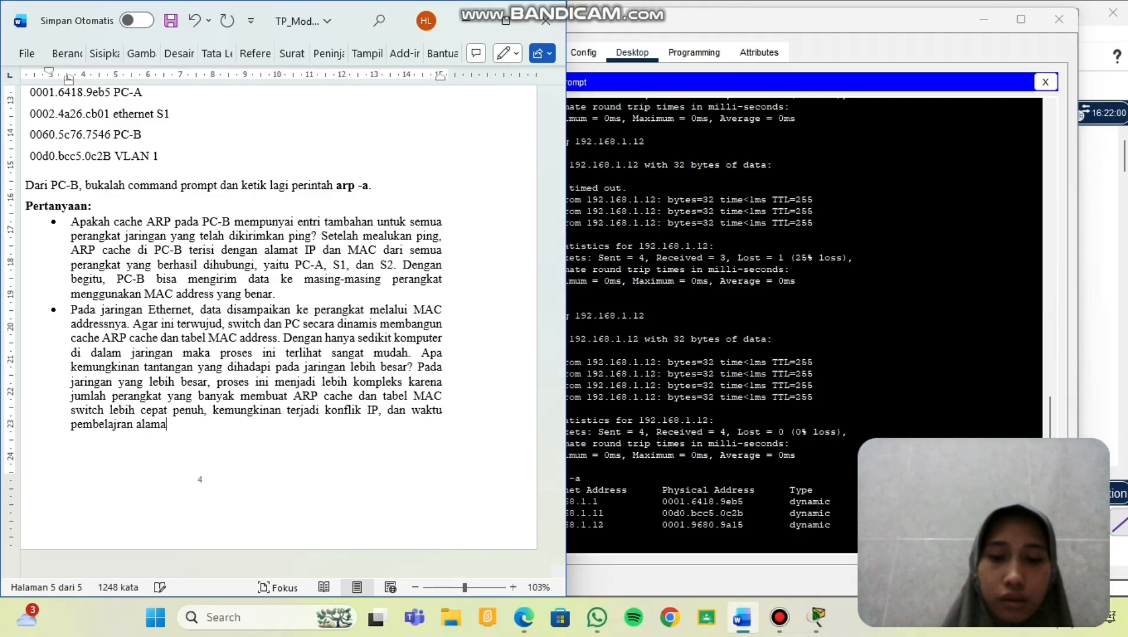
{"action": "type", "text": "t MAC m"}
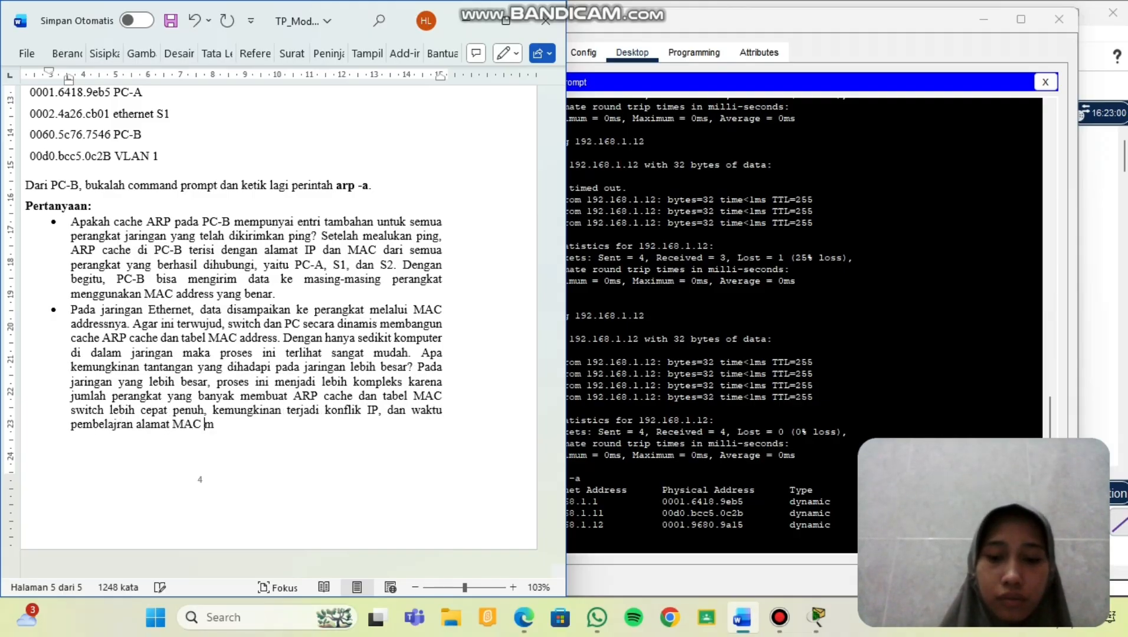
{"action": "type", "text": "enjadi leb"}
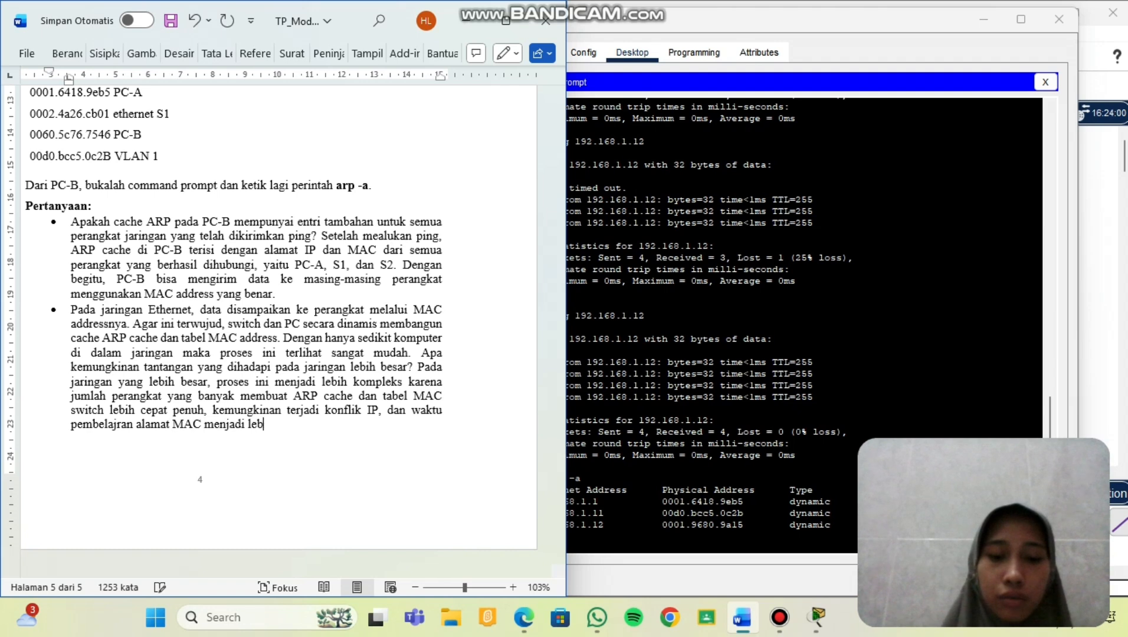
{"action": "type", "text": "ih lama."}
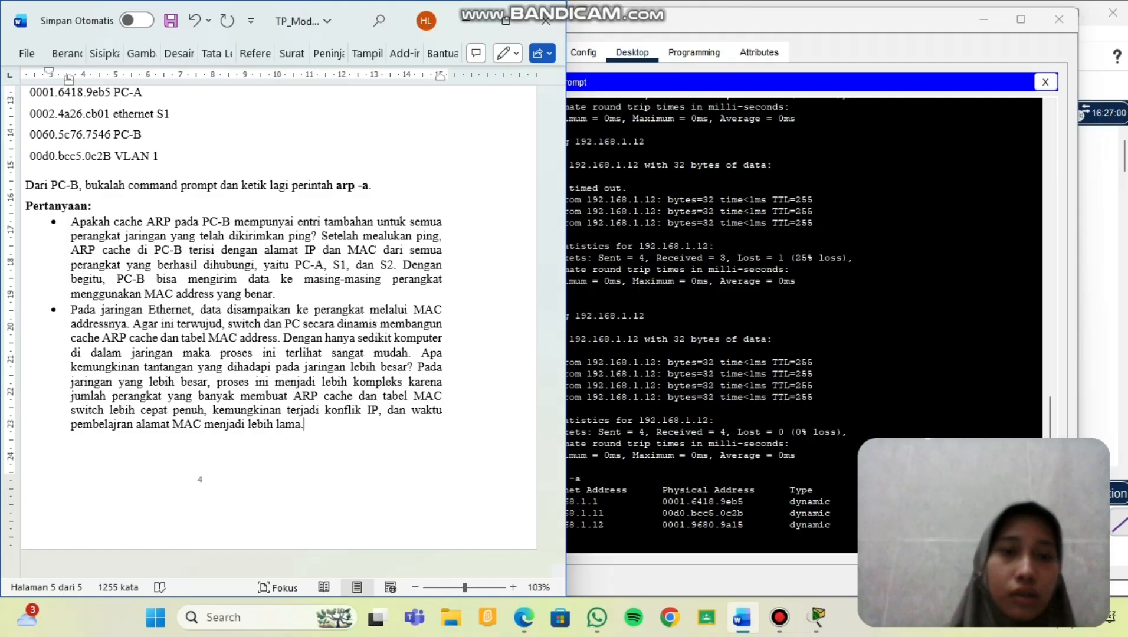
{"action": "scroll", "coordinate": [384, 279], "scroll_direction": "down", "scroll_amount": 1}
{"action": "scroll", "coordinate": [384, 279], "scroll_direction": "up", "scroll_amount": 10}
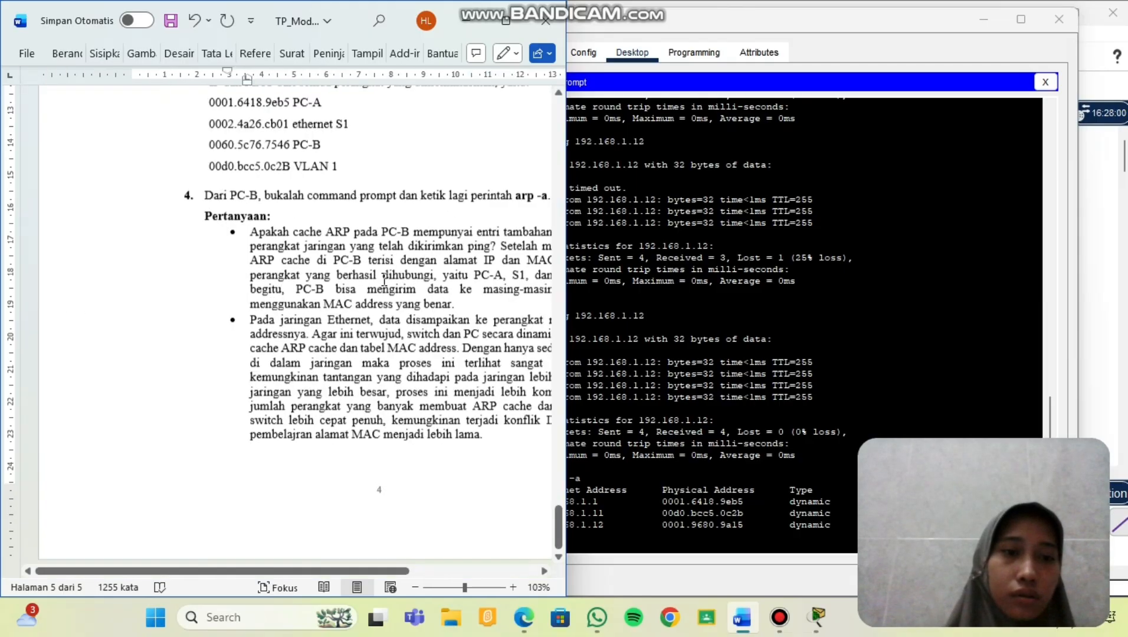
{"action": "scroll", "coordinate": [384, 279], "scroll_direction": "up", "scroll_amount": 1}
{"action": "scroll", "coordinate": [384, 279], "scroll_direction": "left", "scroll_amount": 3}
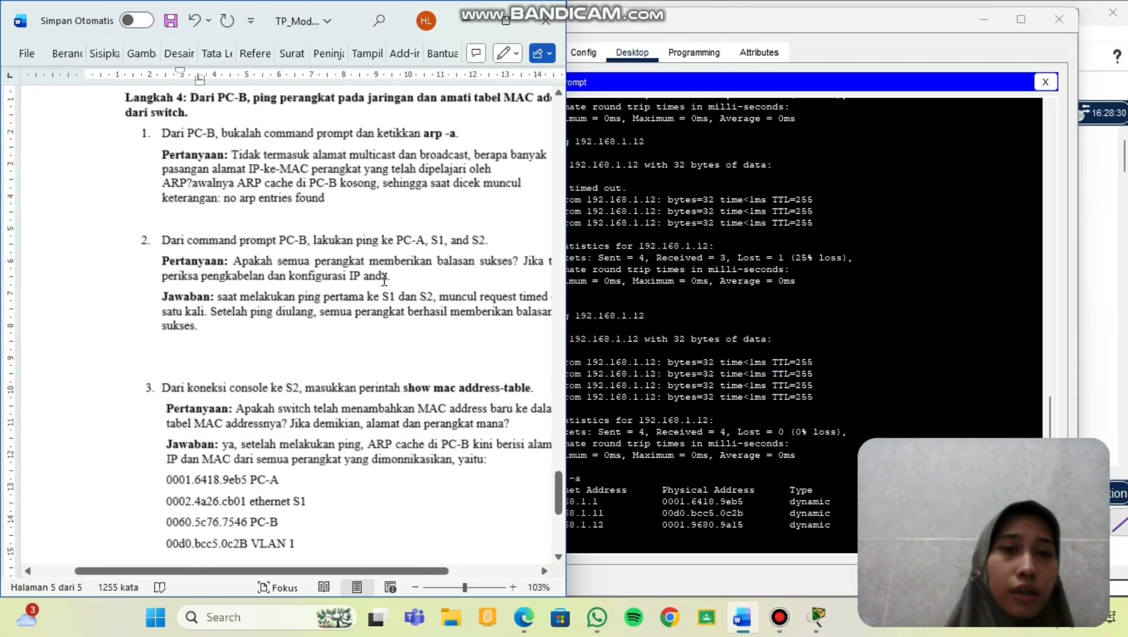